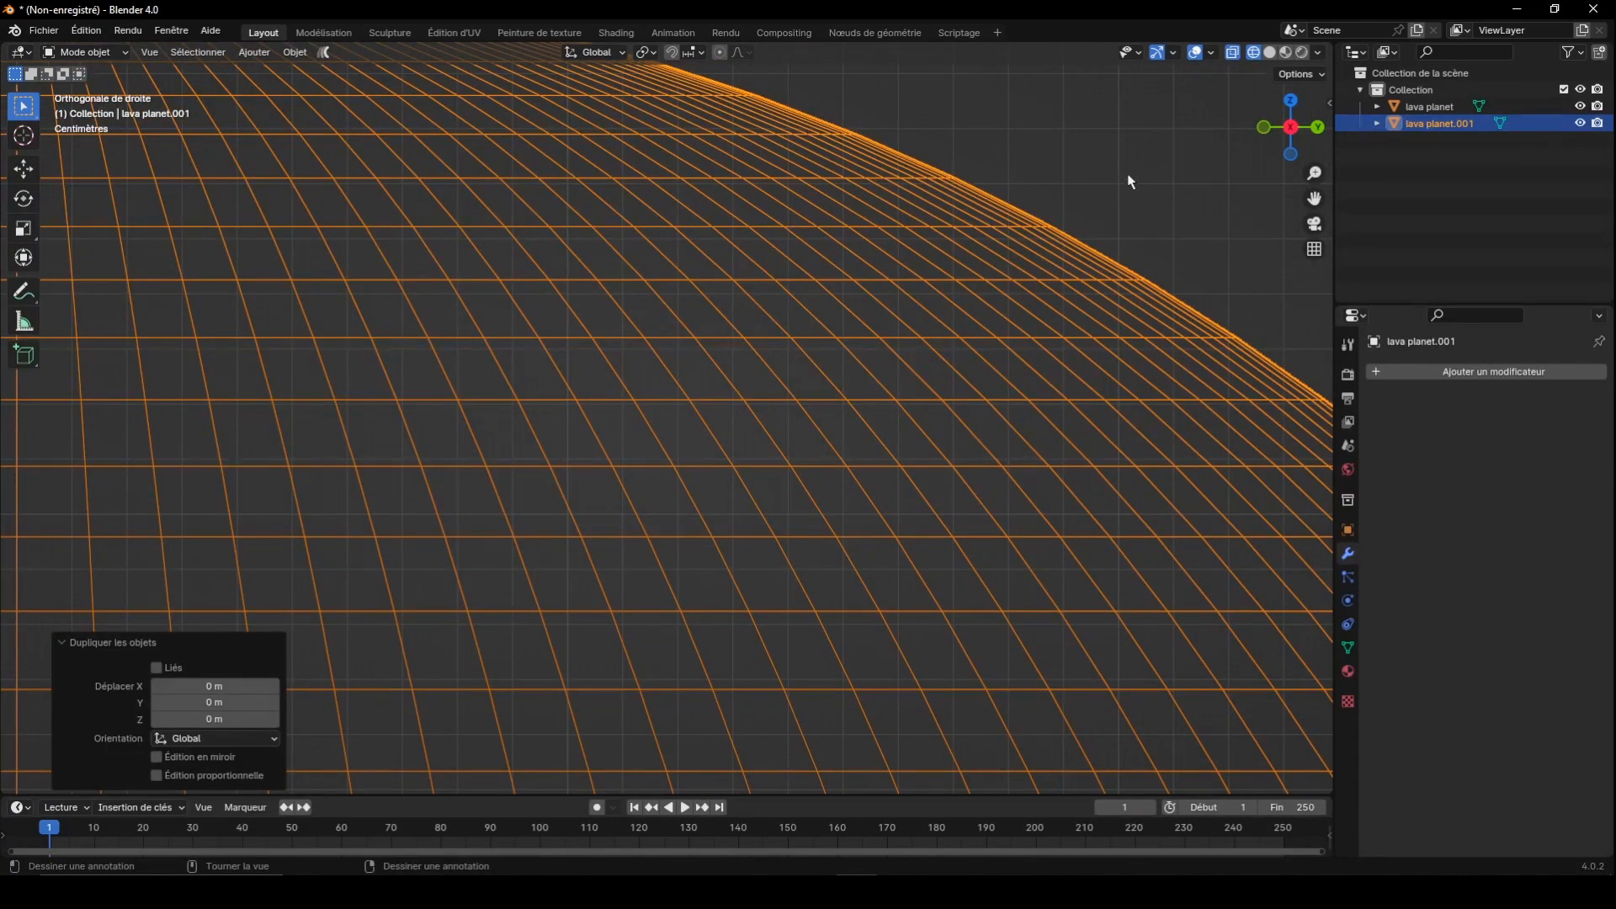
Scale the duplicated planet sphere up to about 1.002 and rename it cloud
{"action": "key", "text": "s"}
{"action": "left_click", "coordinate": [1164, 179]}
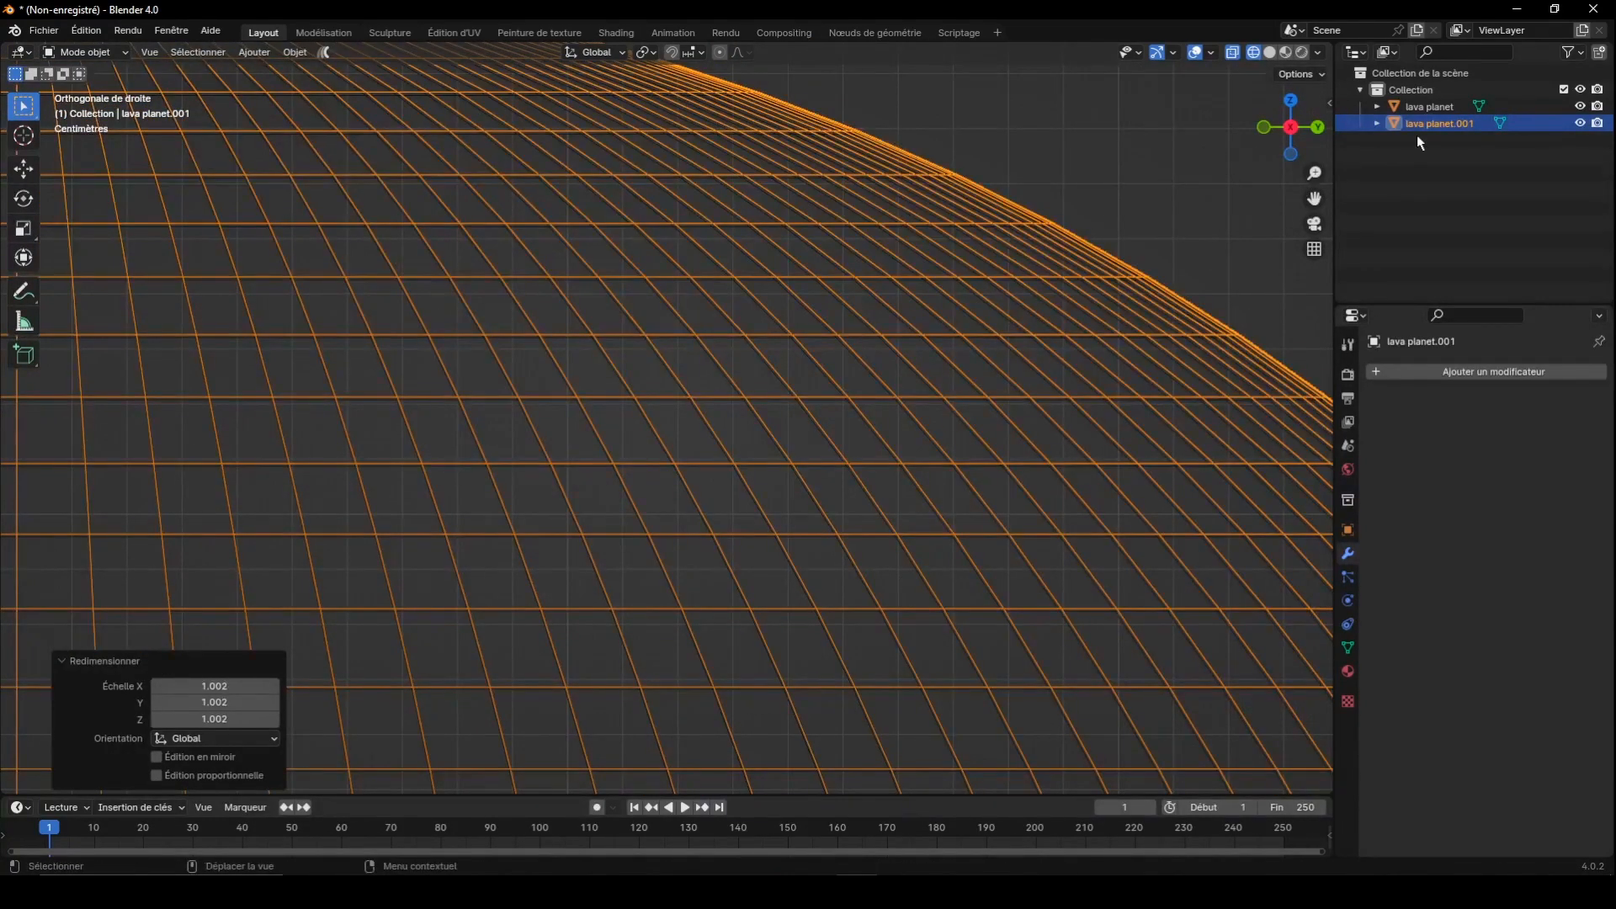
{"action": "double_click", "coordinate": [1435, 123]}
{"action": "type", "text": "c"}
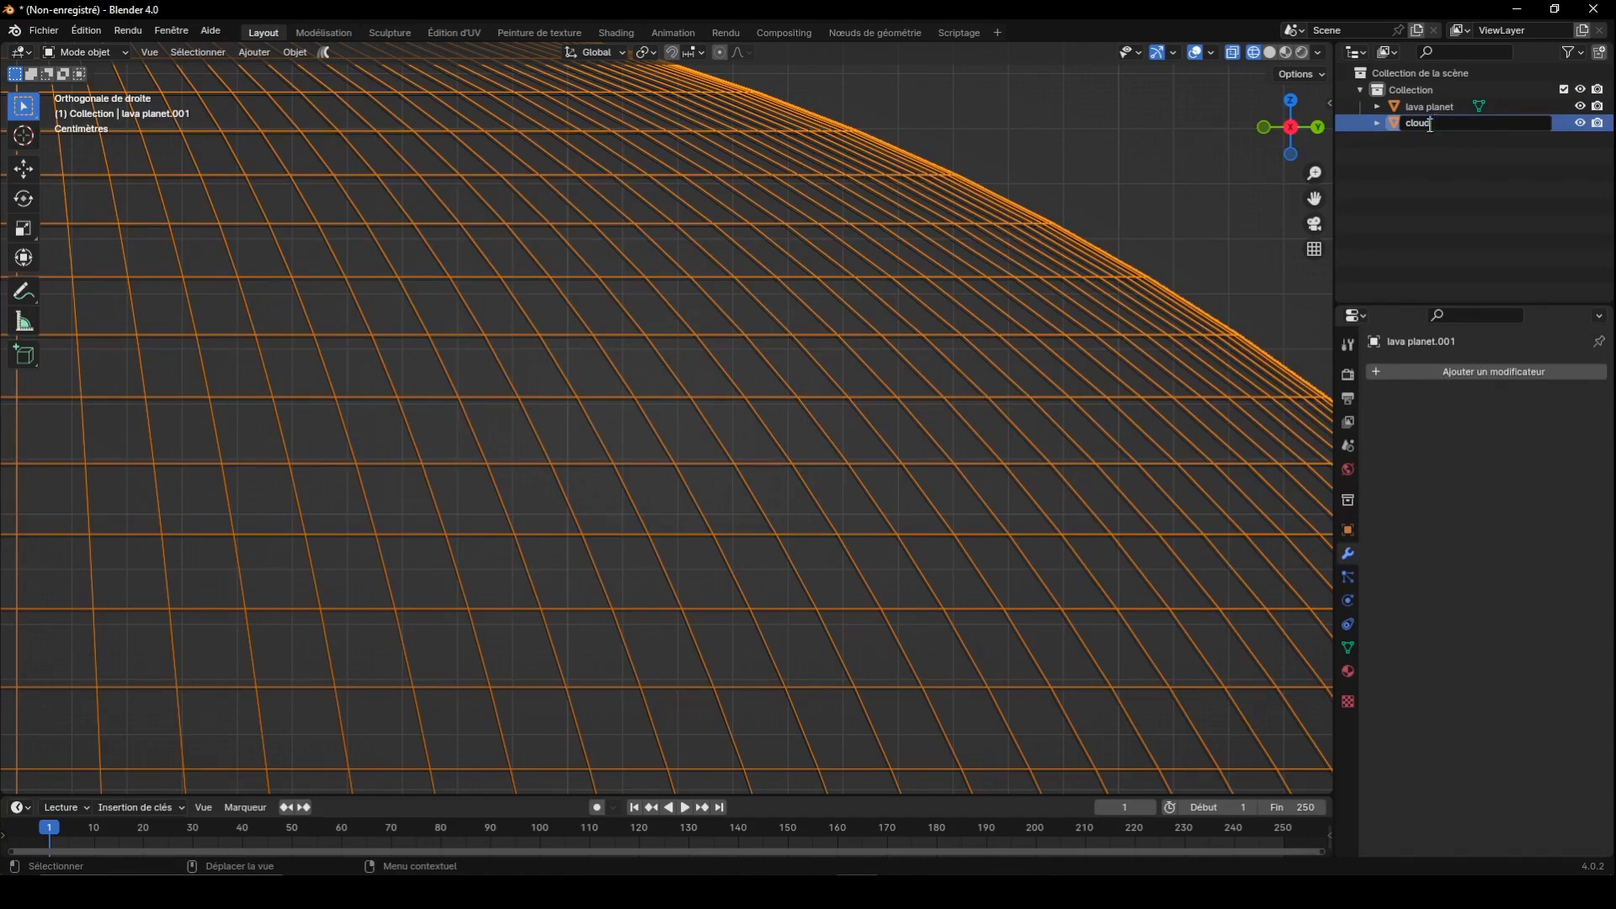
{"action": "type", "text": "loud"}
{"action": "key", "text": "Return"}
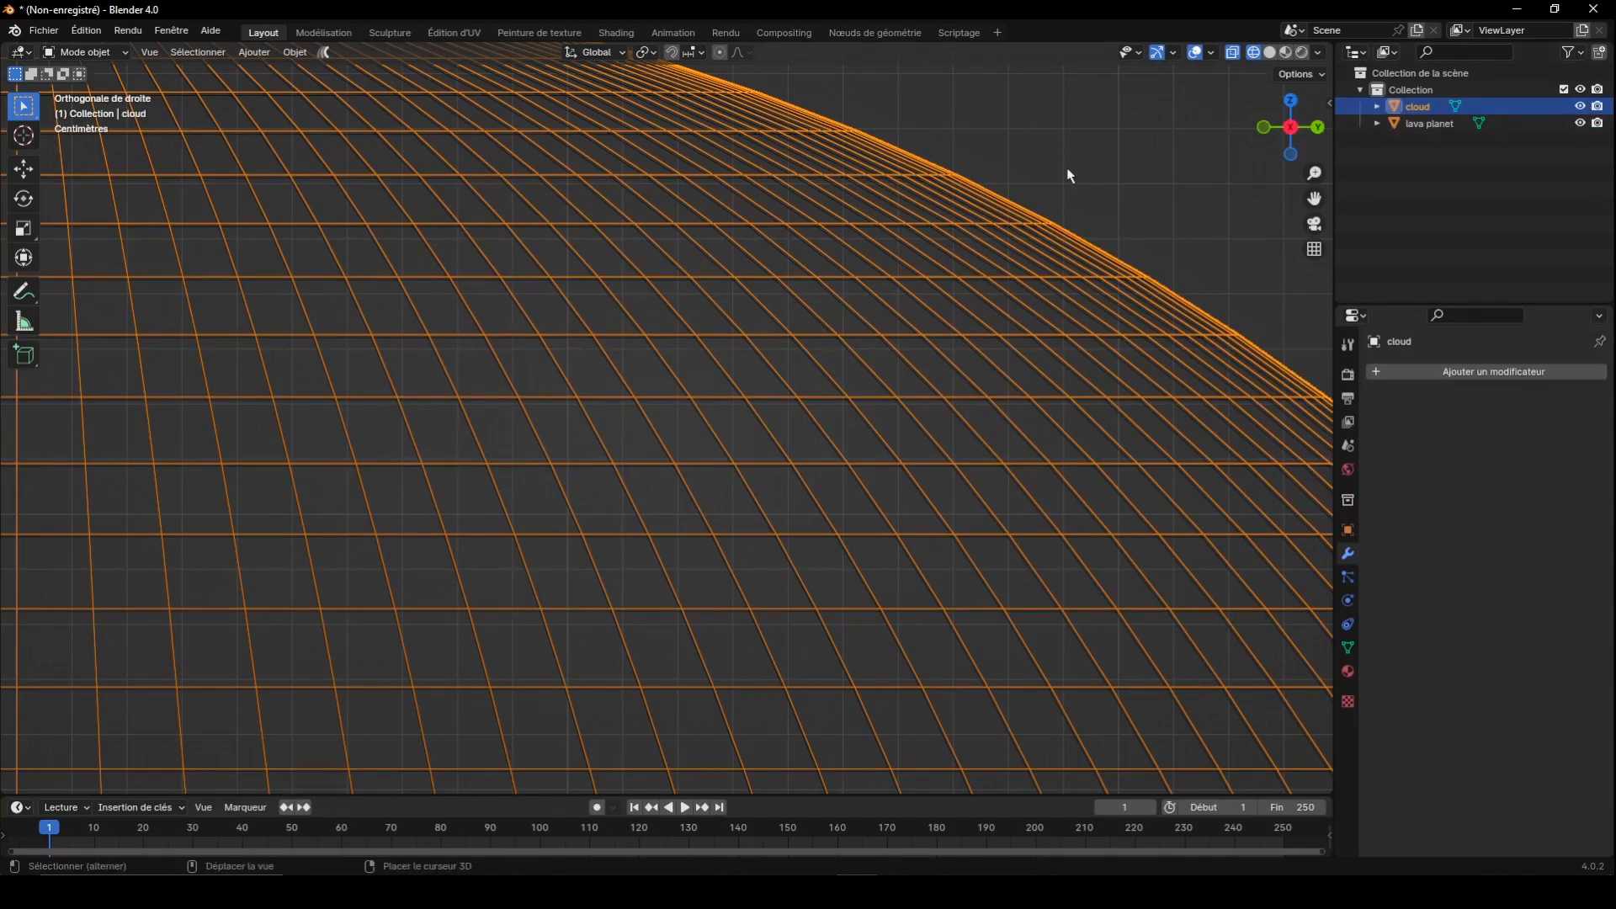
Duplicate the cloud sphere in place, scale the copy to about 1.002, and rename it atmos
{"action": "key", "text": "shift+d"}
{"action": "key", "text": "Escape"}
{"action": "key", "text": "s"}
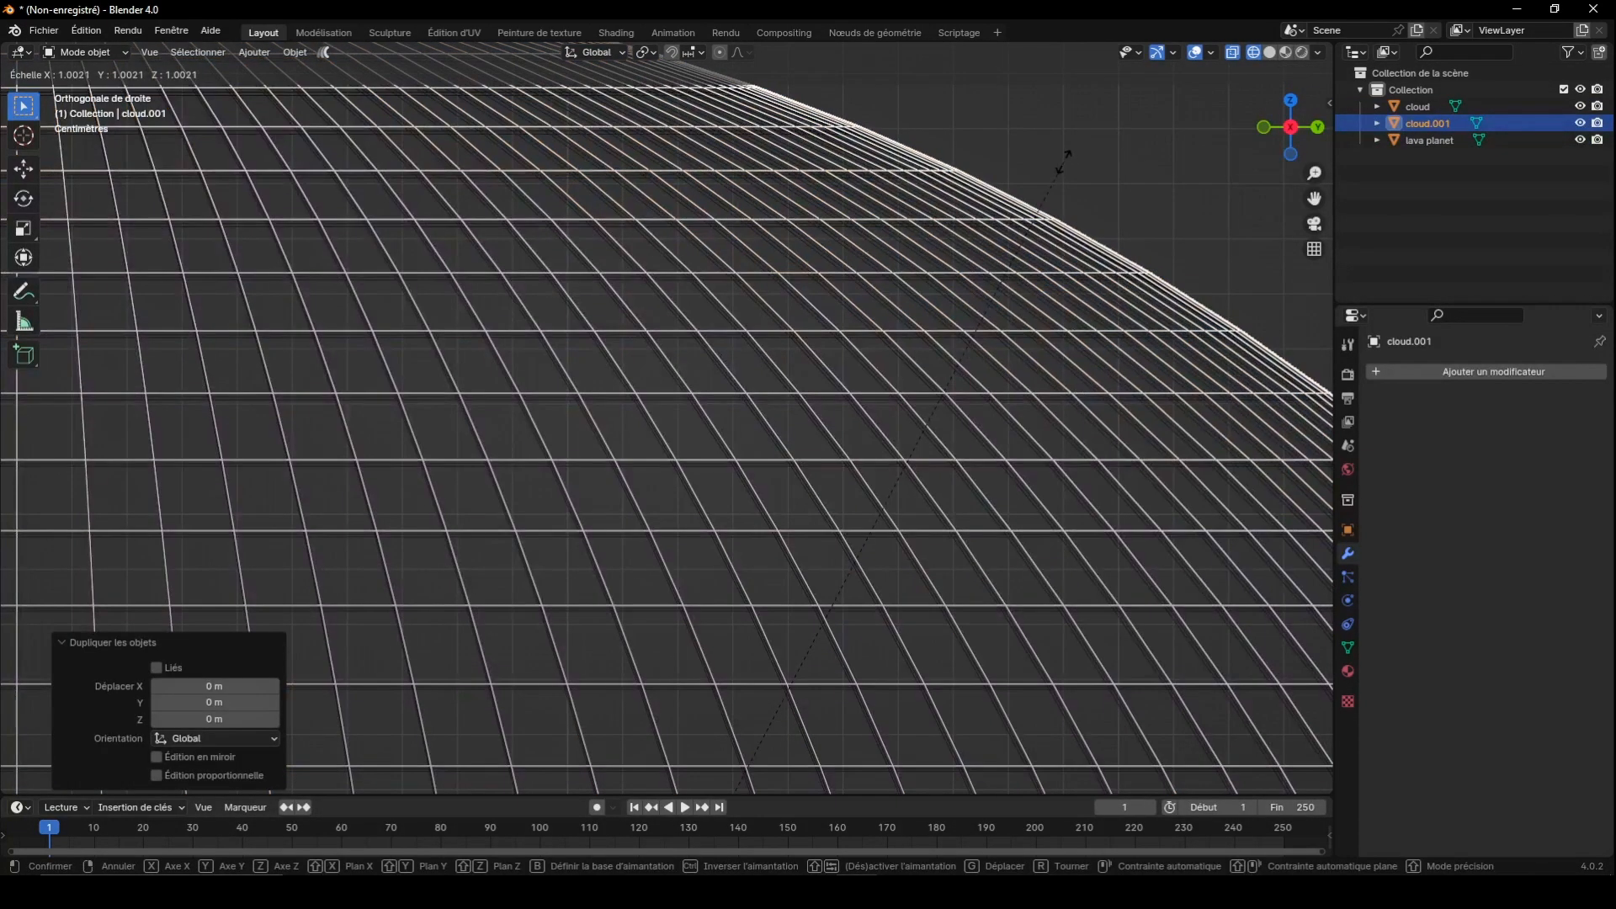
{"action": "left_click", "coordinate": [1068, 164]}
{"action": "left_click_drag", "start_coordinate": [1314, 197], "coordinate": [1094, 253]}
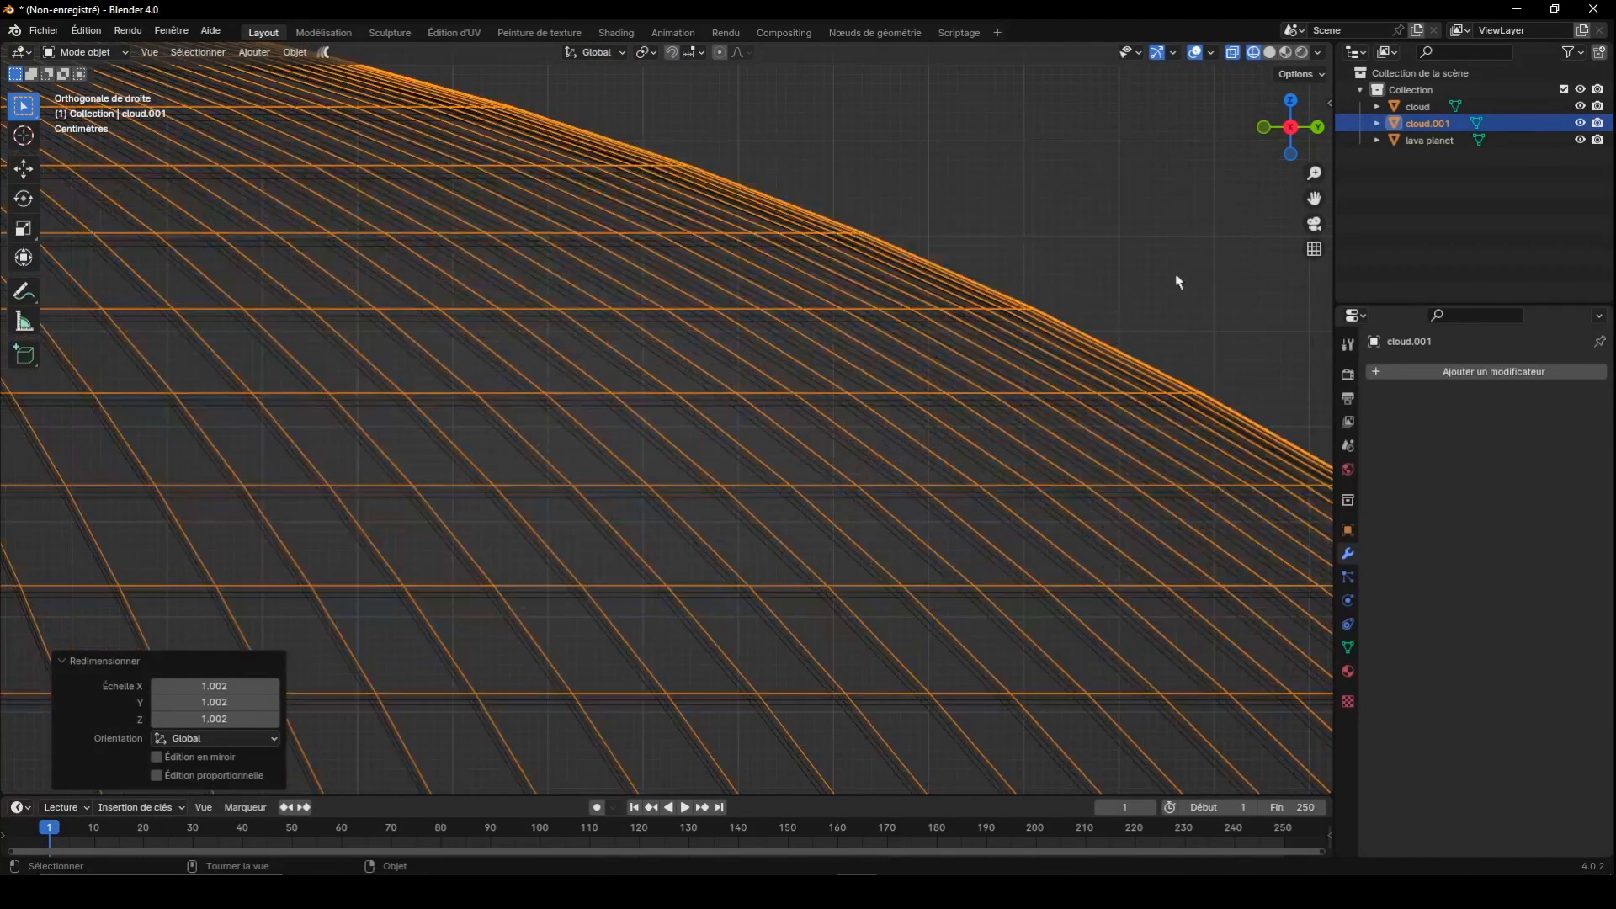
{"action": "double_click", "coordinate": [1430, 123]}
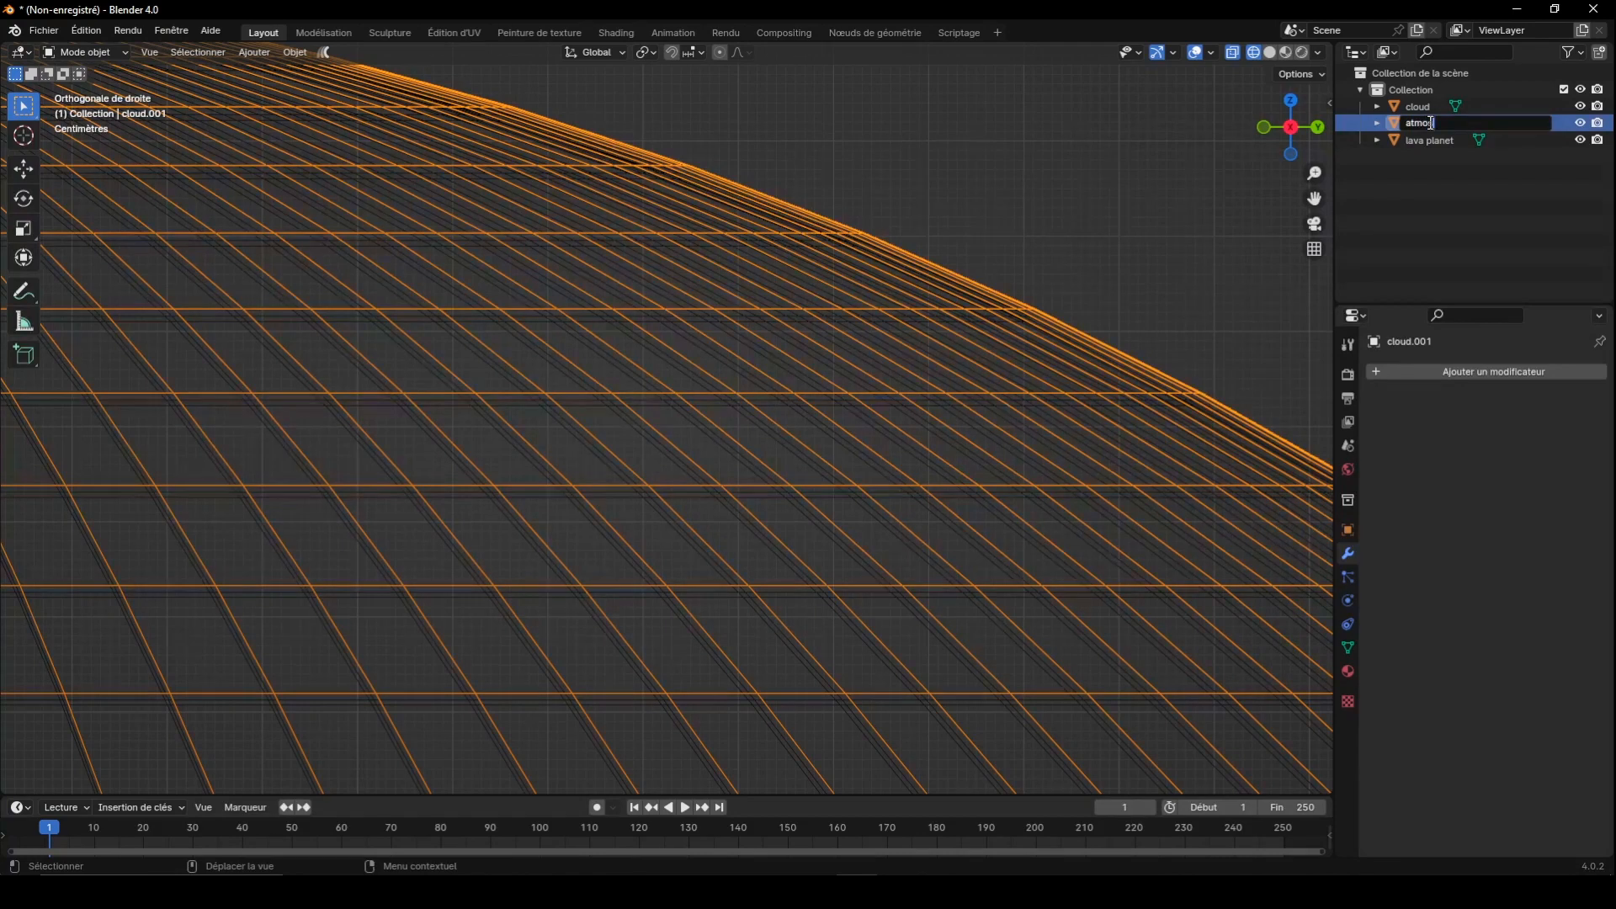
{"action": "key", "text": "Return"}
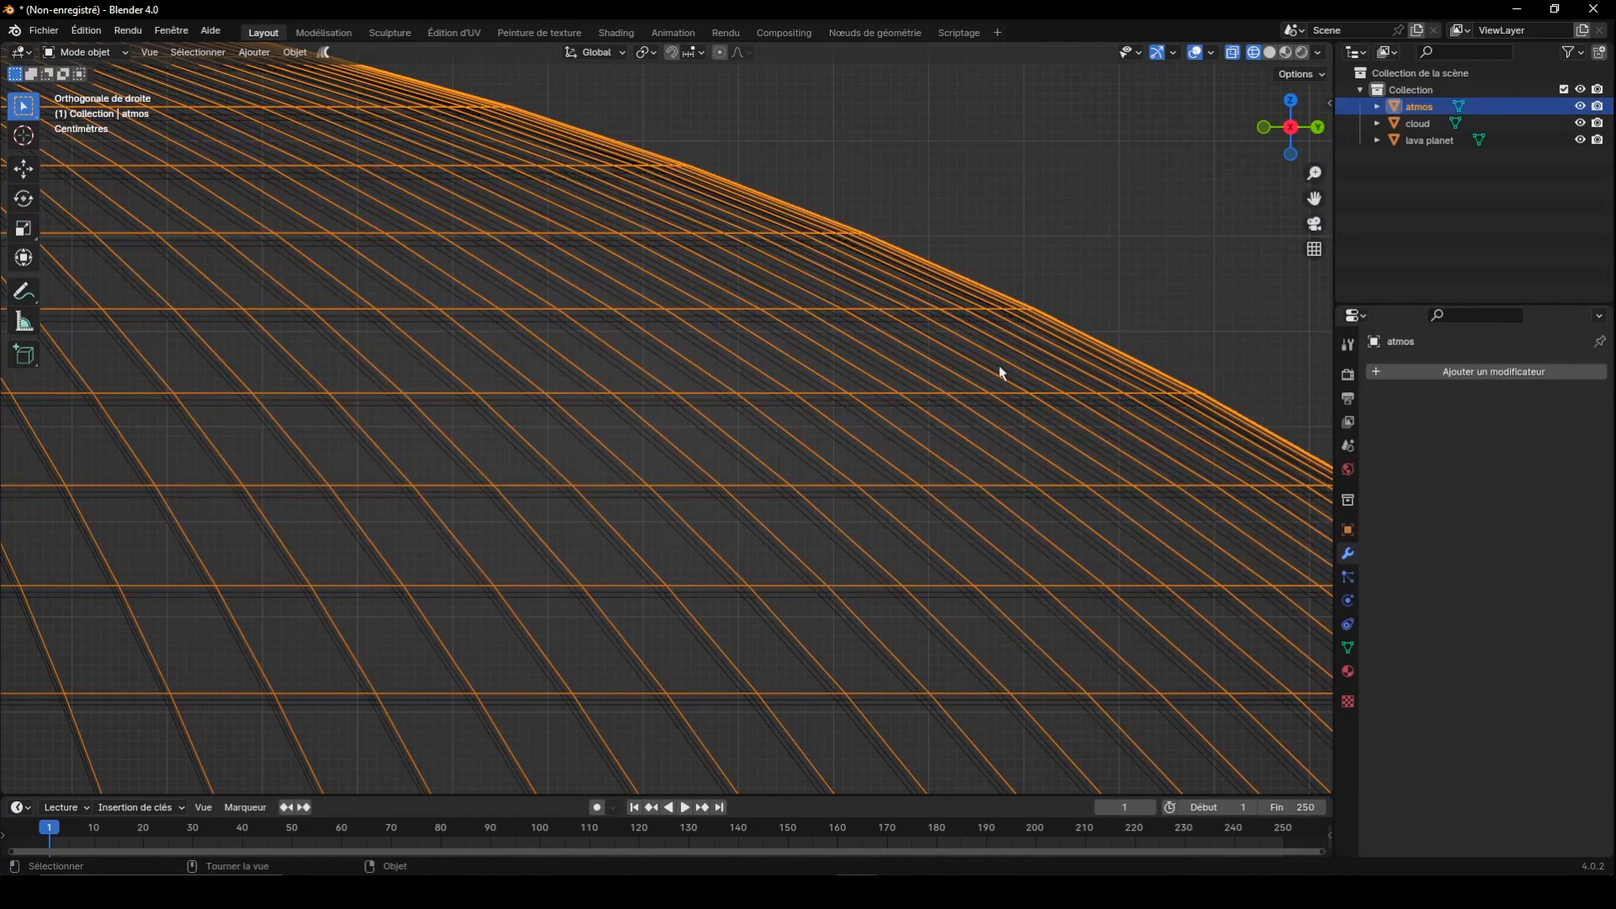
Compare the spacing of the atmos, cloud and lava planet spheres by toggling their visibility and selecting them individually
{"action": "left_click", "coordinate": [1580, 140]}
{"action": "left_click", "coordinate": [1029, 345]}
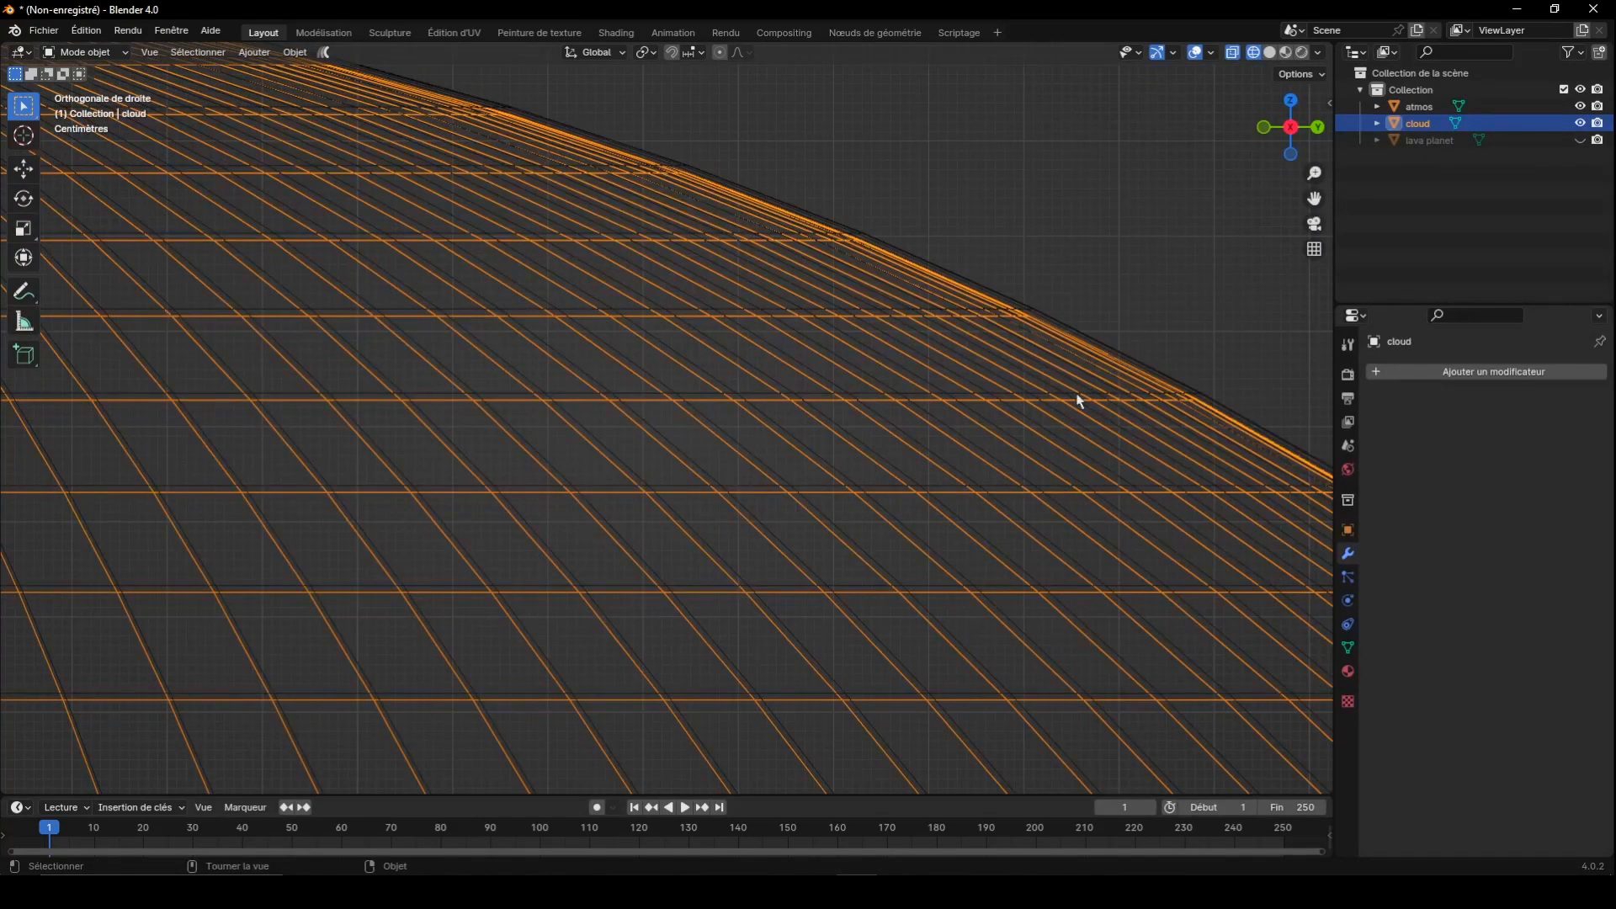
{"action": "left_click", "coordinate": [1580, 140]}
{"action": "left_click", "coordinate": [1579, 108]}
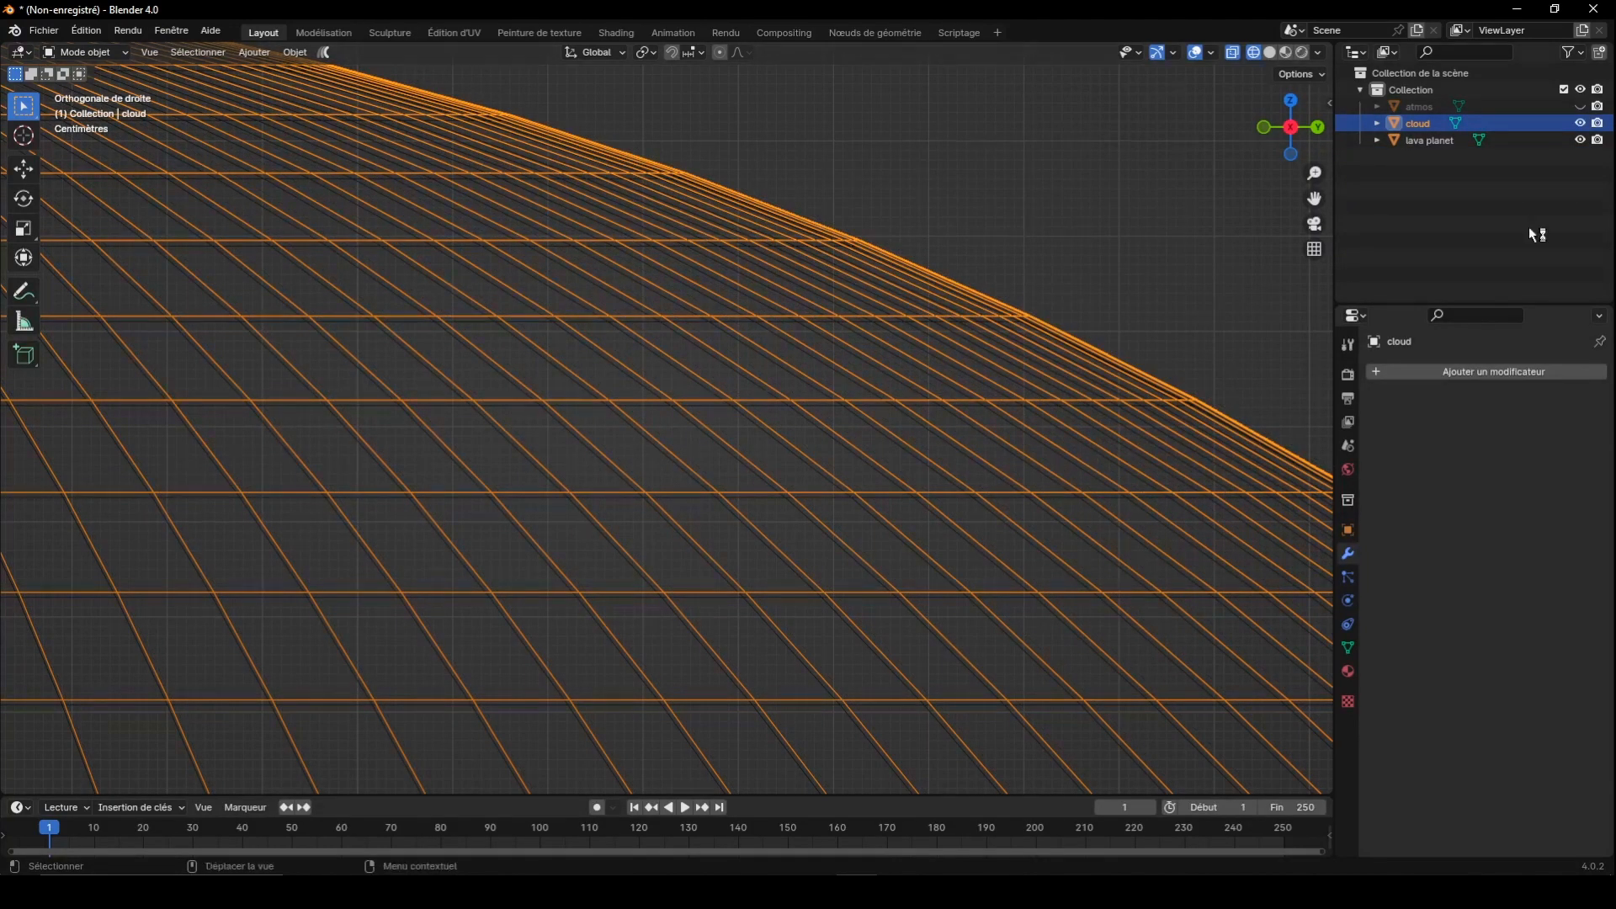
{"action": "left_click", "coordinate": [1425, 141]}
{"action": "left_click", "coordinate": [1421, 123]}
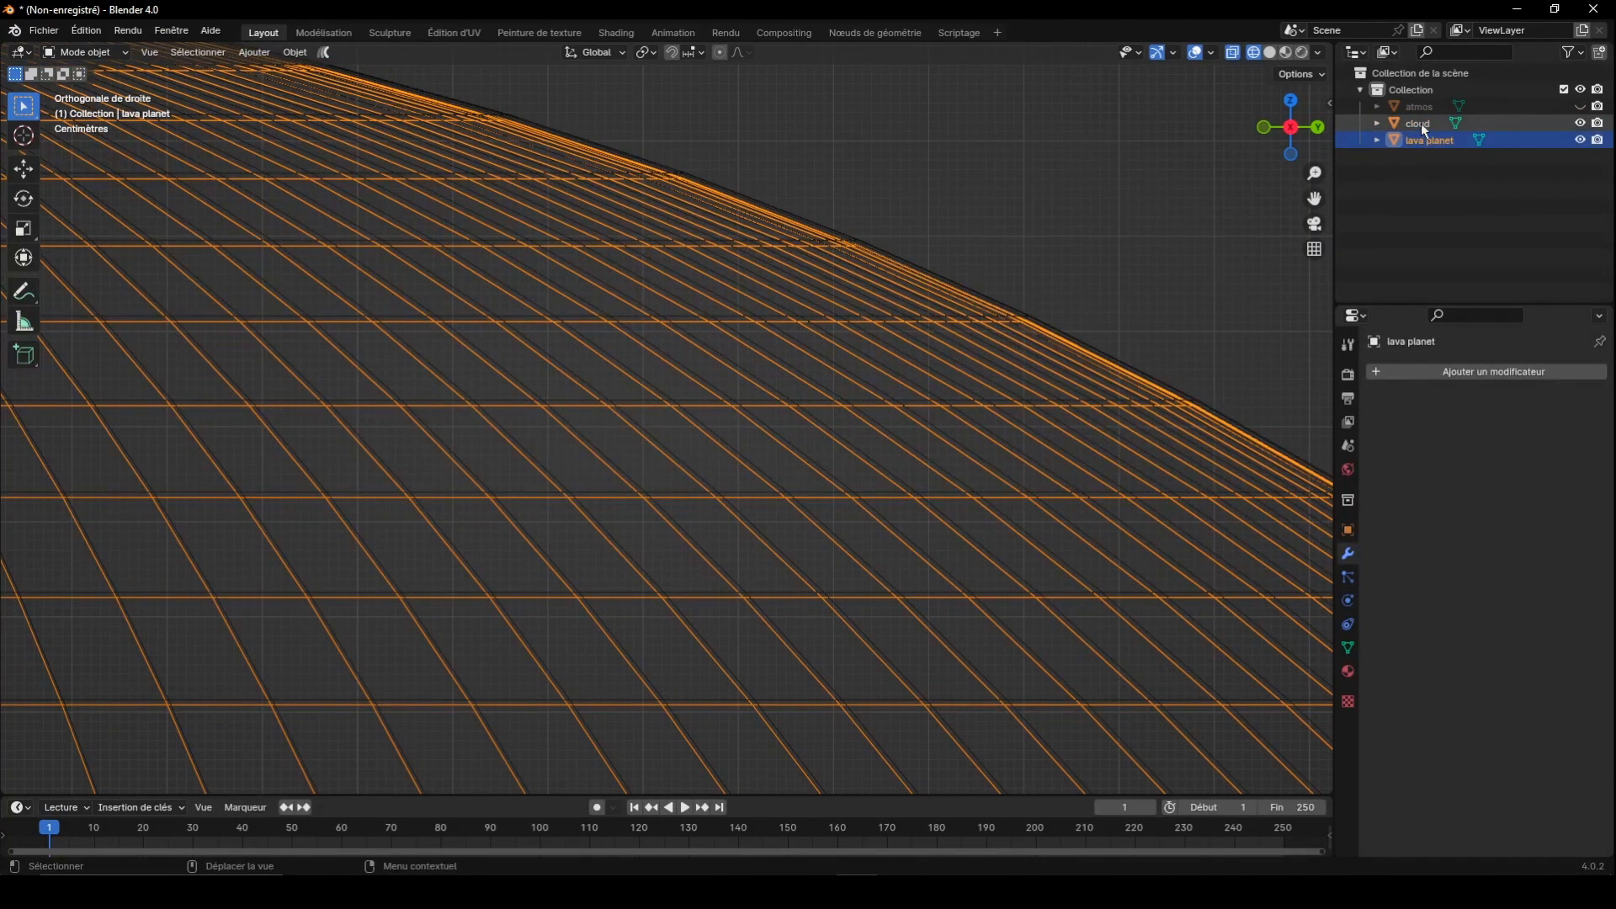
{"action": "left_click", "coordinate": [1421, 137]}
{"action": "left_click", "coordinate": [1420, 125]}
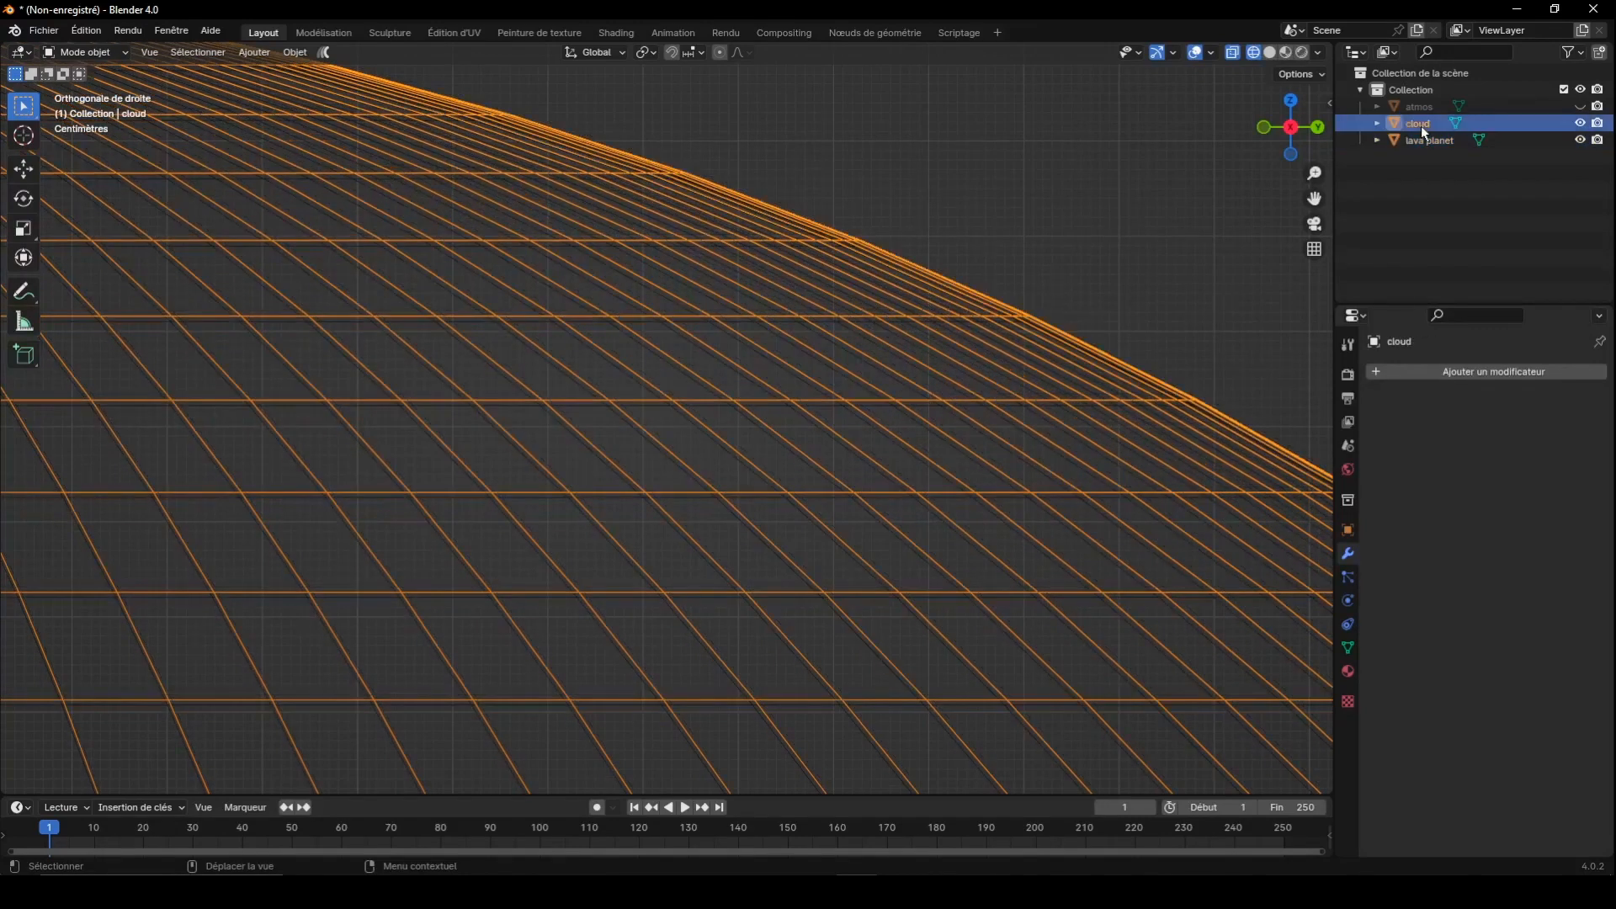
{"action": "left_click", "coordinate": [1580, 141]}
{"action": "left_click", "coordinate": [1579, 107]}
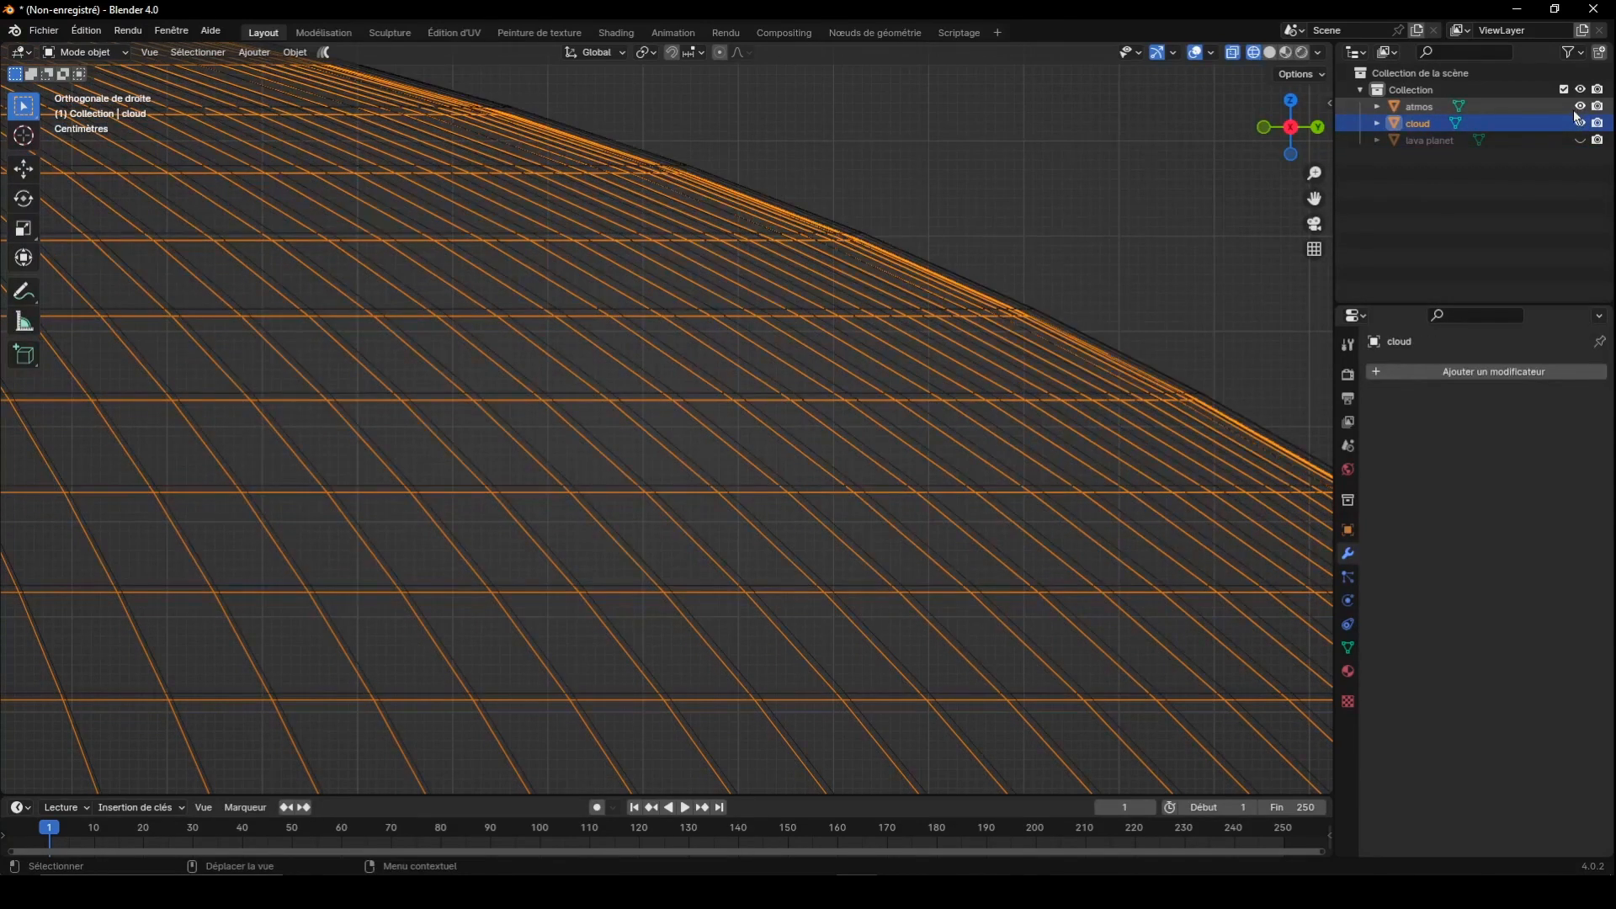
{"action": "left_click", "coordinate": [1581, 142]}
{"action": "scroll", "coordinate": [978, 222], "scroll_direction": "down", "scroll_amount": 11}
{"action": "left_click_drag", "start_coordinate": [1314, 199], "coordinate": [1493, 0]}
{"action": "scroll", "coordinate": [999, 407], "scroll_direction": "down", "scroll_amount": 4}
{"action": "left_click", "coordinate": [1007, 451]}
{"action": "scroll", "coordinate": [1002, 421], "scroll_direction": "up", "scroll_amount": 2}
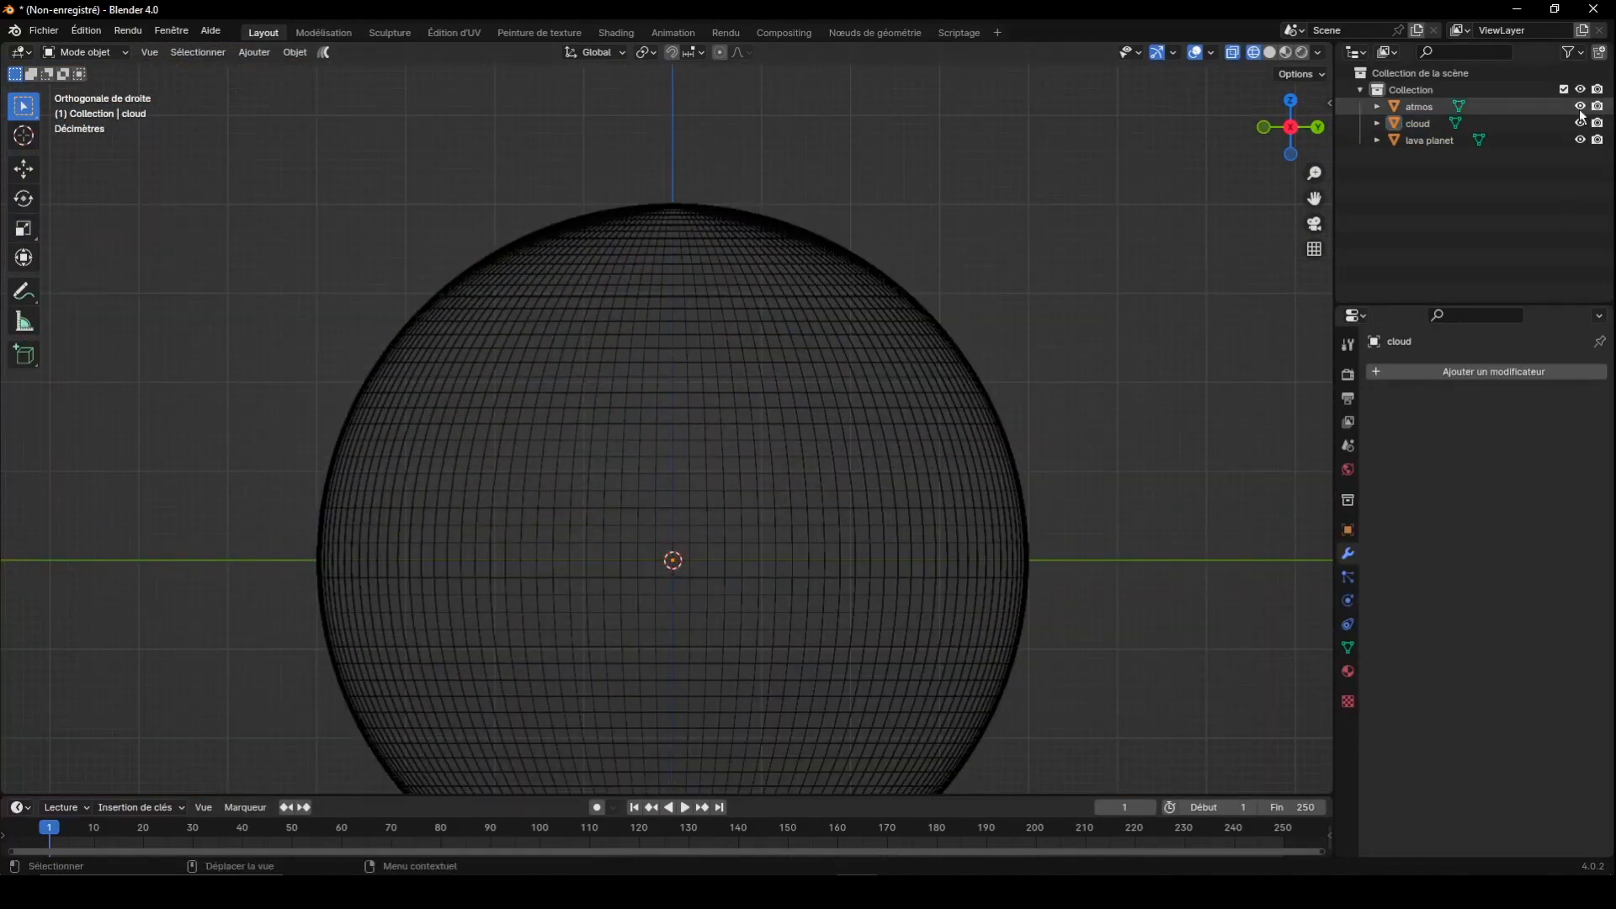
Create a new collection named sun and rename the planet's collection to lava p
{"action": "left_click", "coordinate": [1599, 52]}
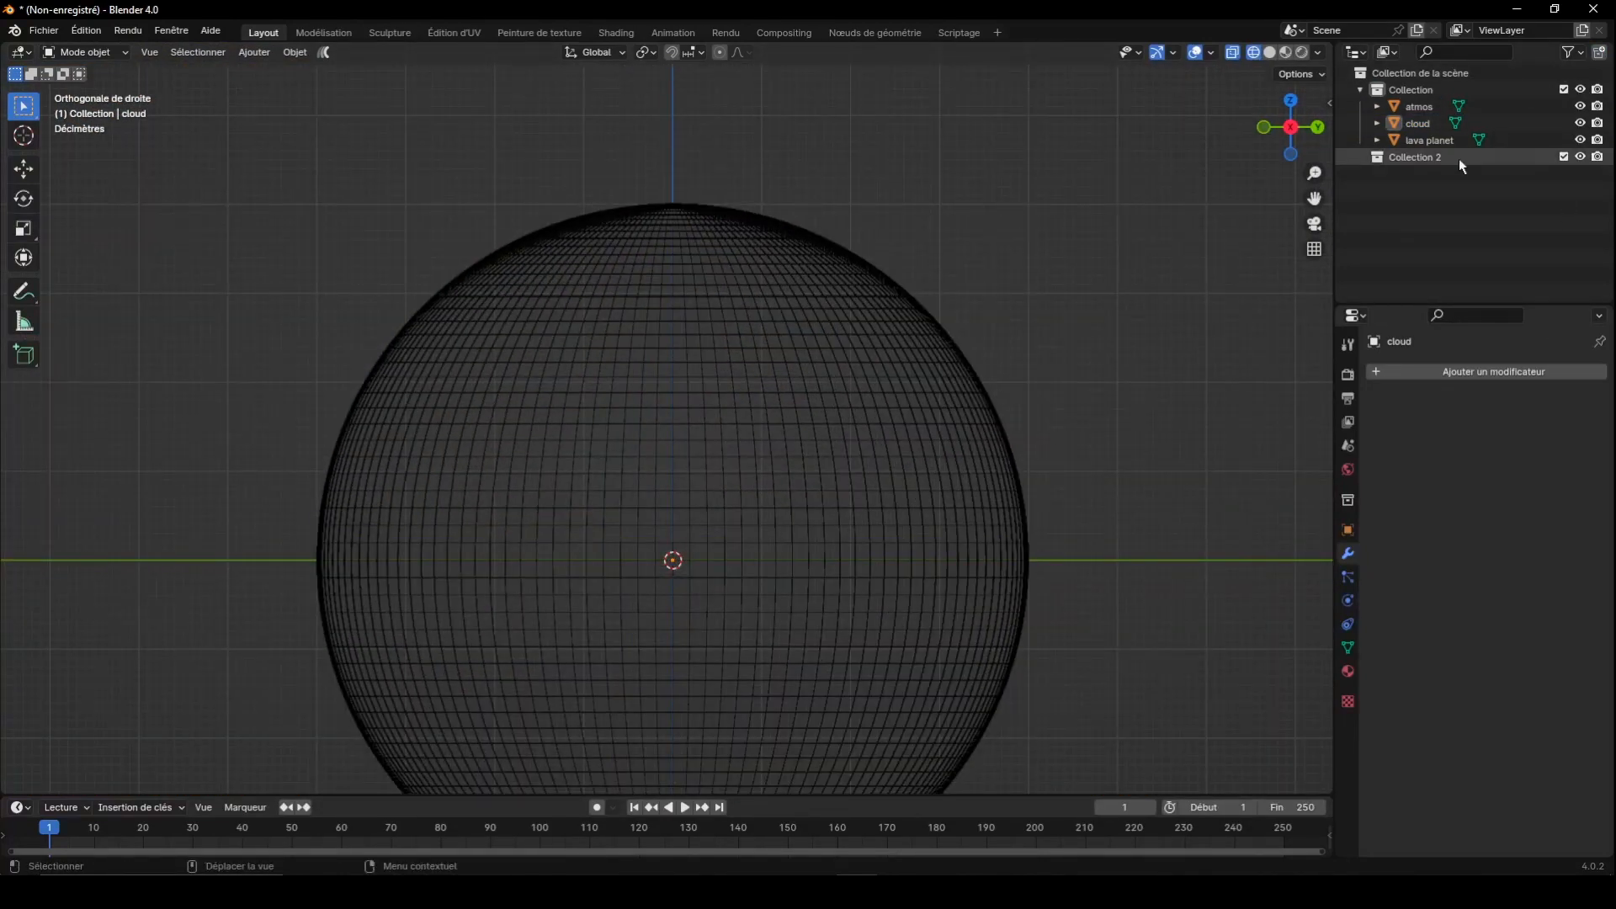
{"action": "double_click", "coordinate": [1420, 158]}
{"action": "type", "text": "sun"}
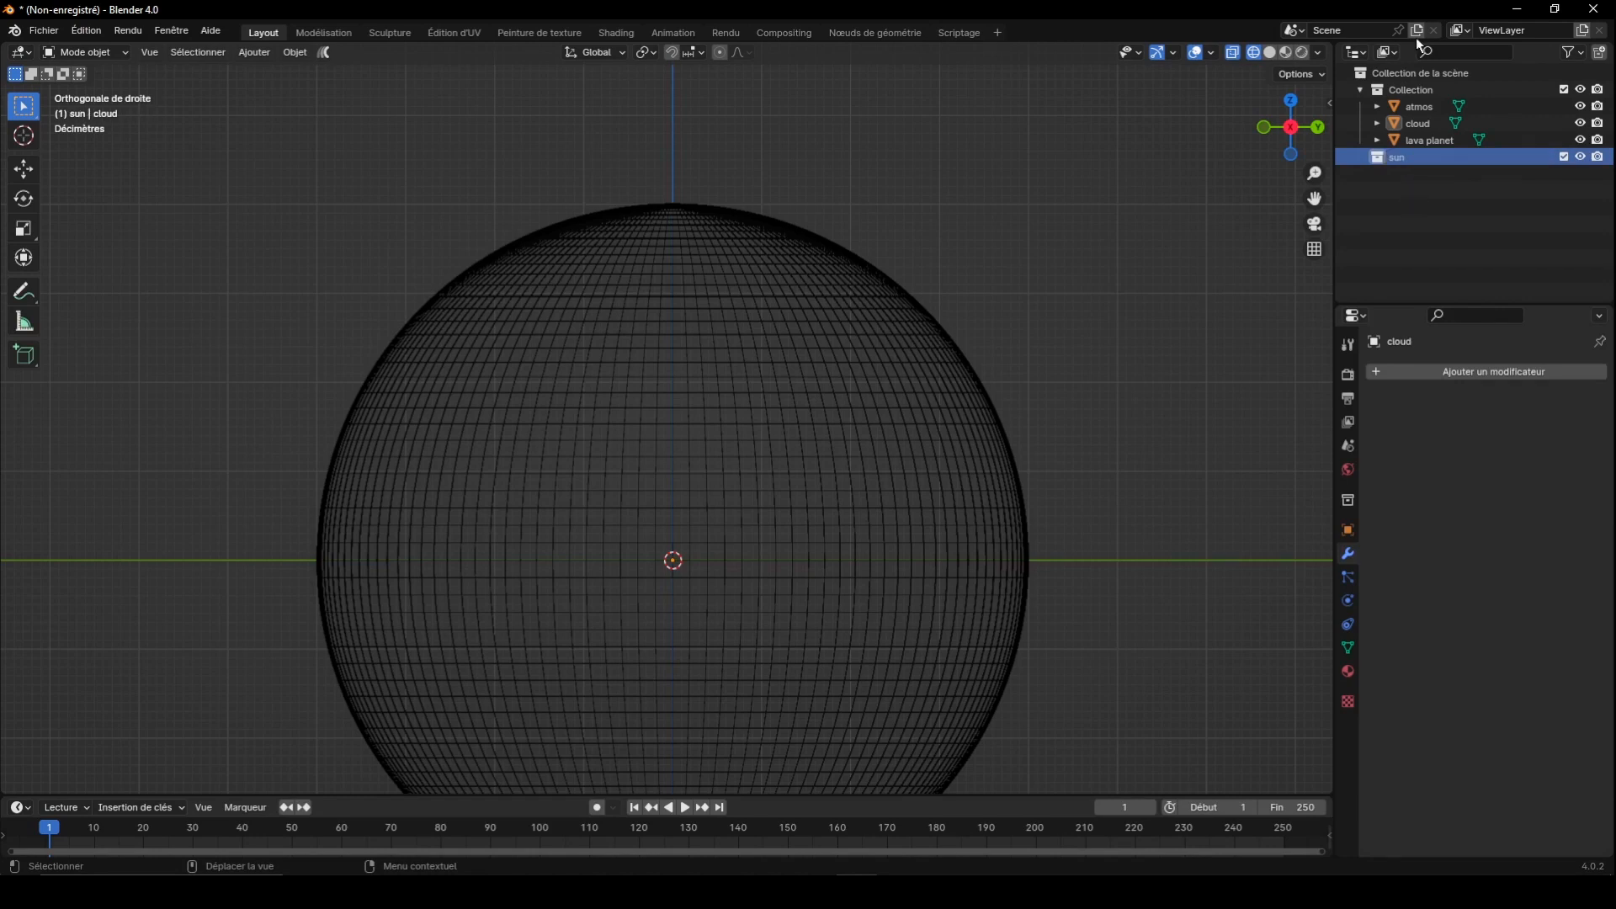
{"action": "key", "text": "Return"}
{"action": "left_click", "coordinate": [1406, 90]}
{"action": "double_click", "coordinate": [1405, 89]}
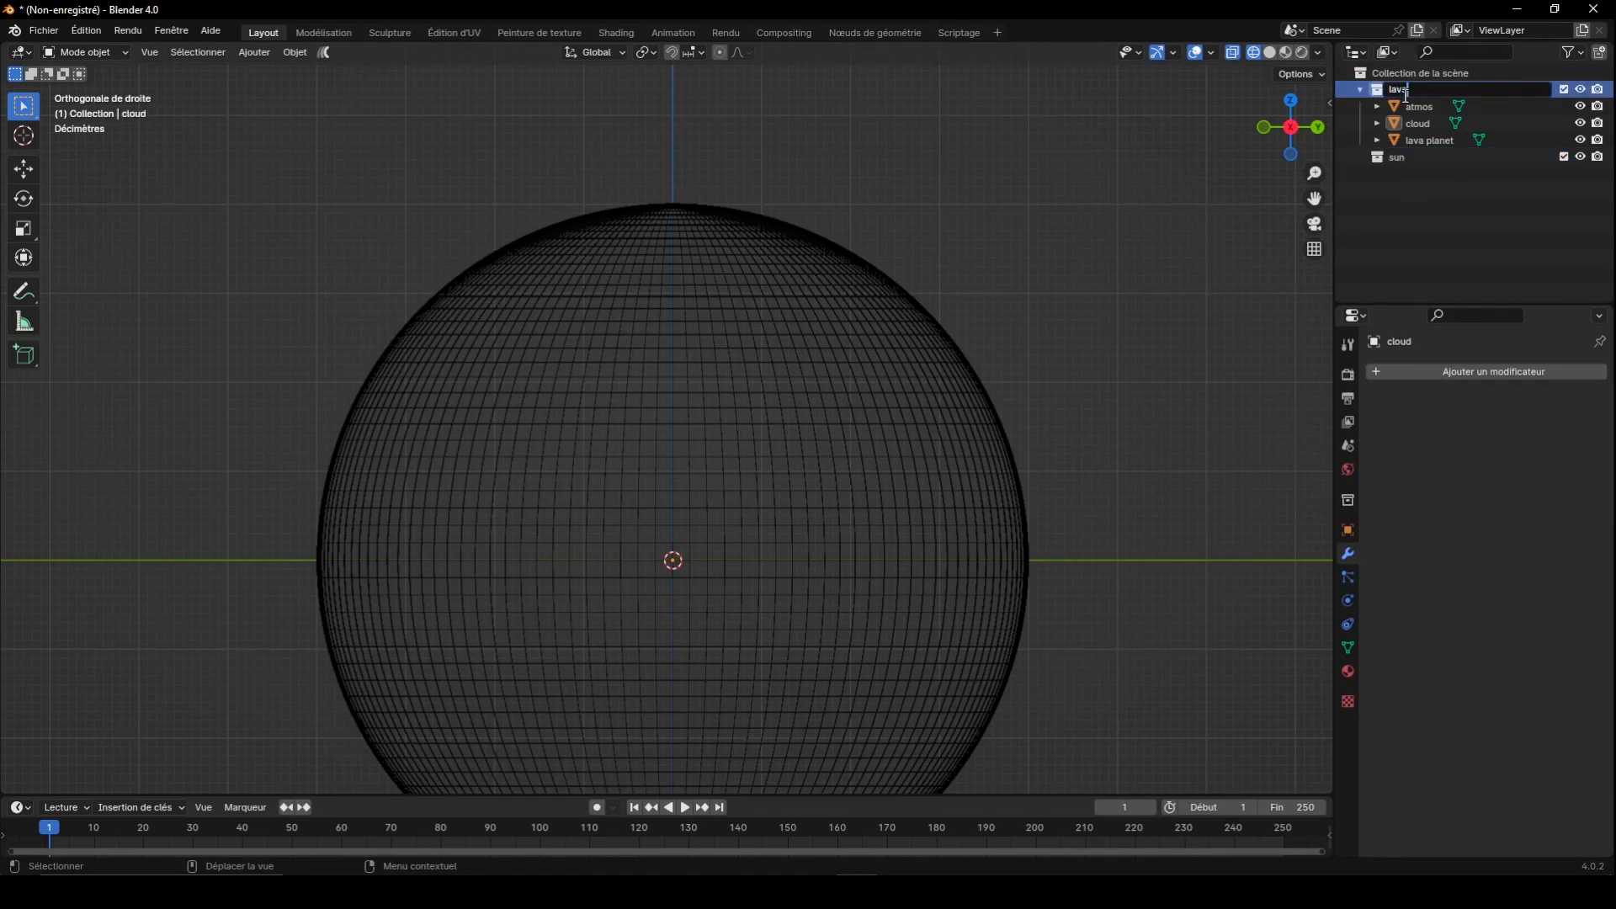
{"action": "type", "text": "lava p"}
{"action": "key", "text": "Return"}
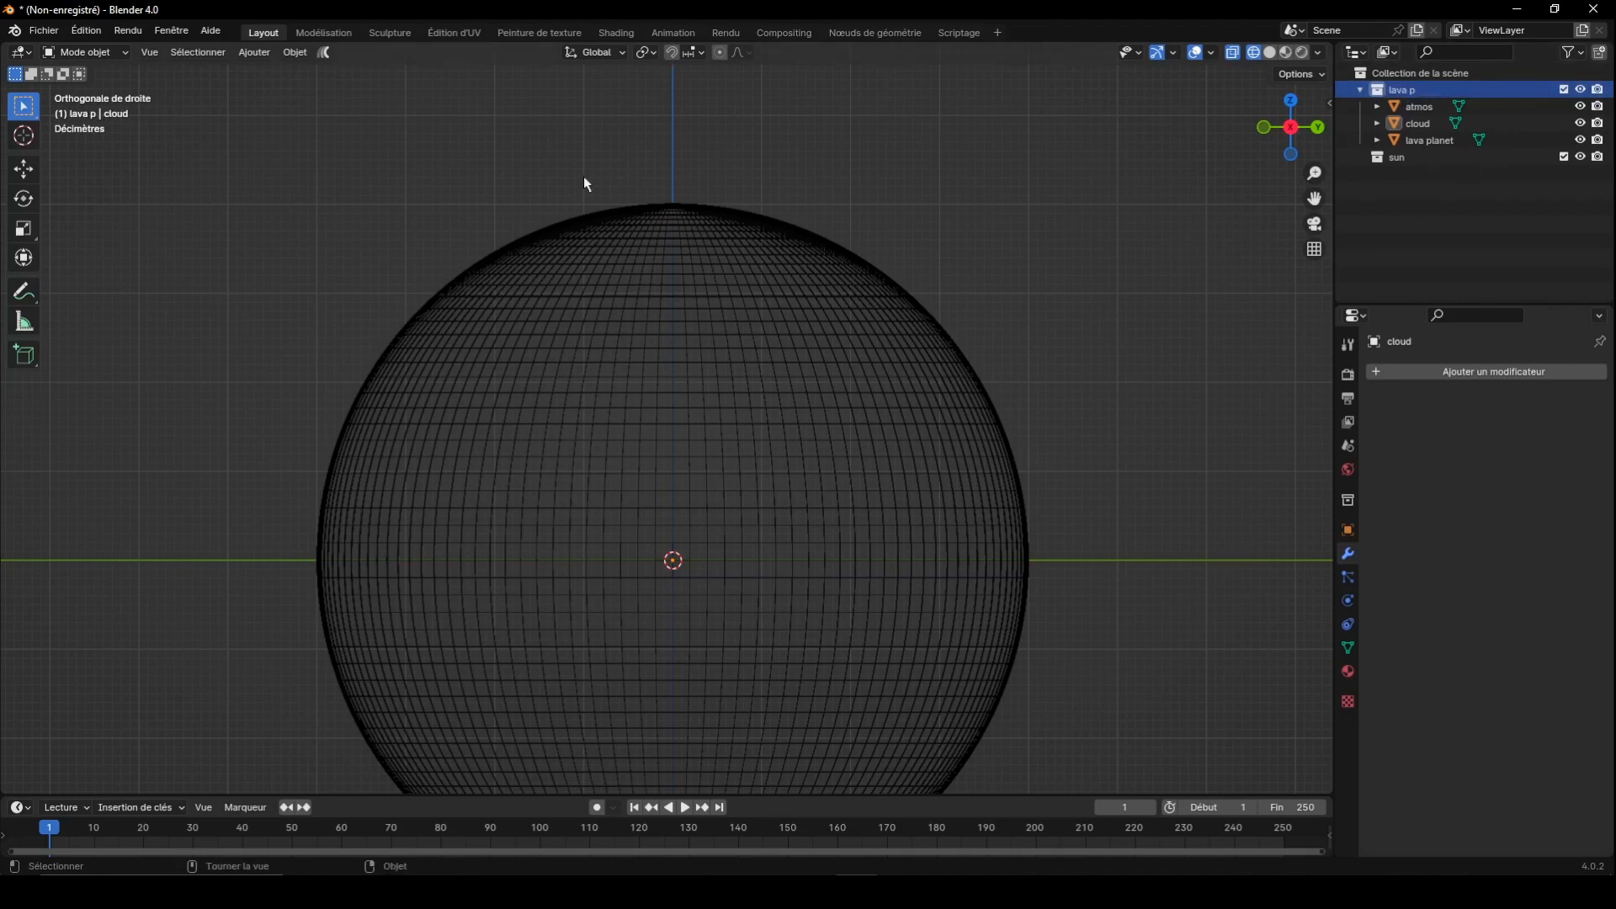
Add a sun light in material preview shading and rotate it -90° around the X axis
{"action": "left_click", "coordinate": [1285, 52]}
{"action": "left_click", "coordinate": [254, 53]}
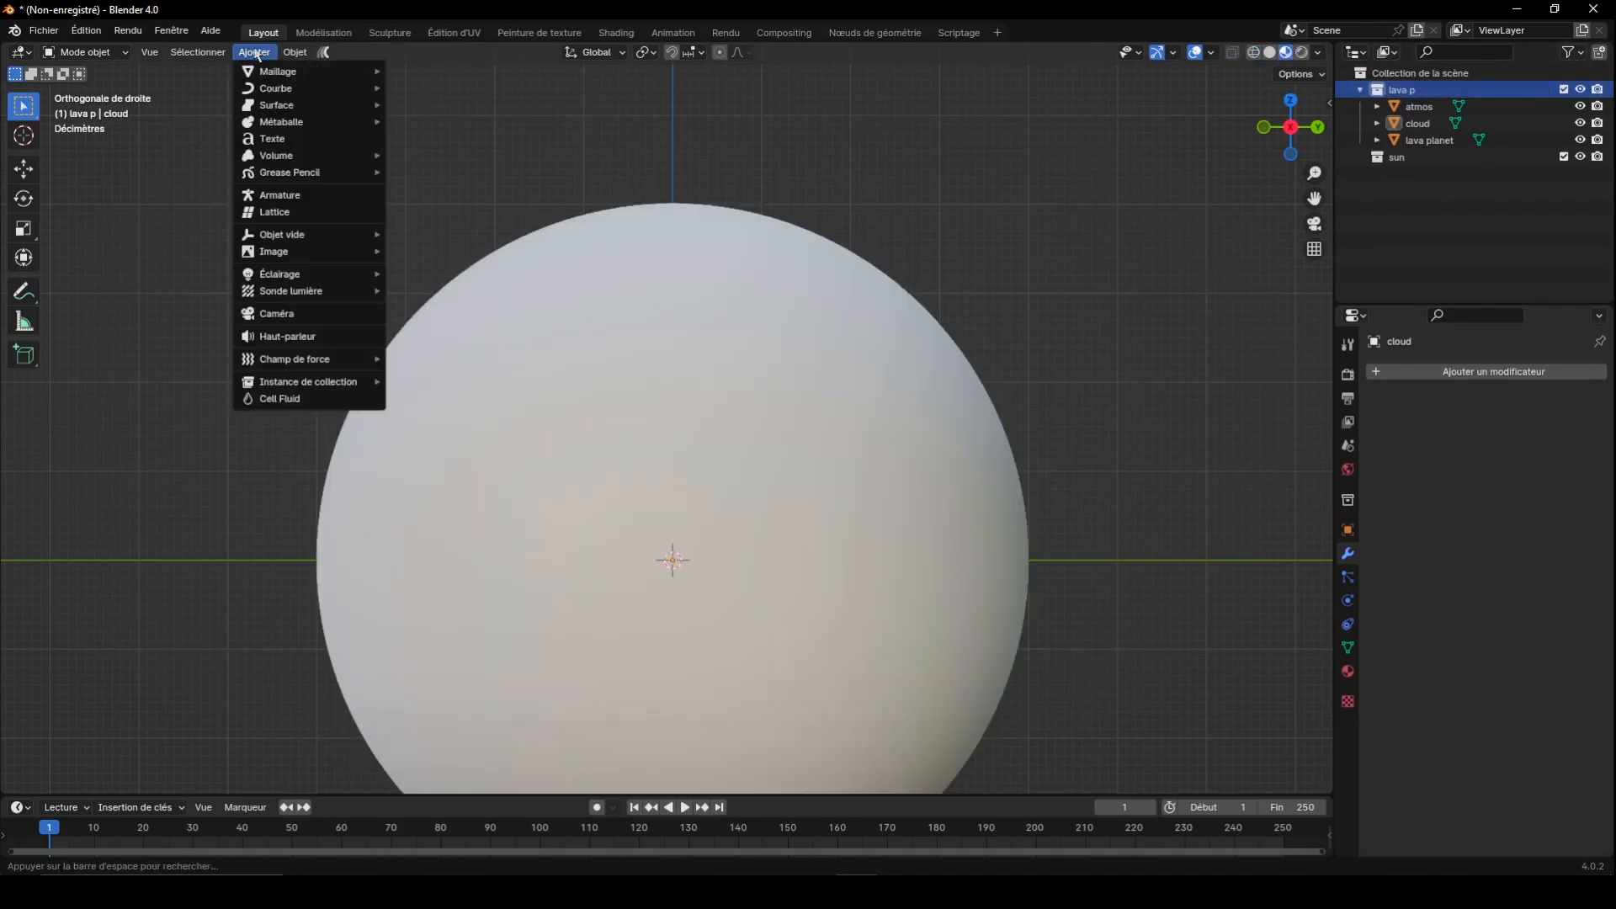
{"action": "mouse_move", "coordinate": [286, 274]}
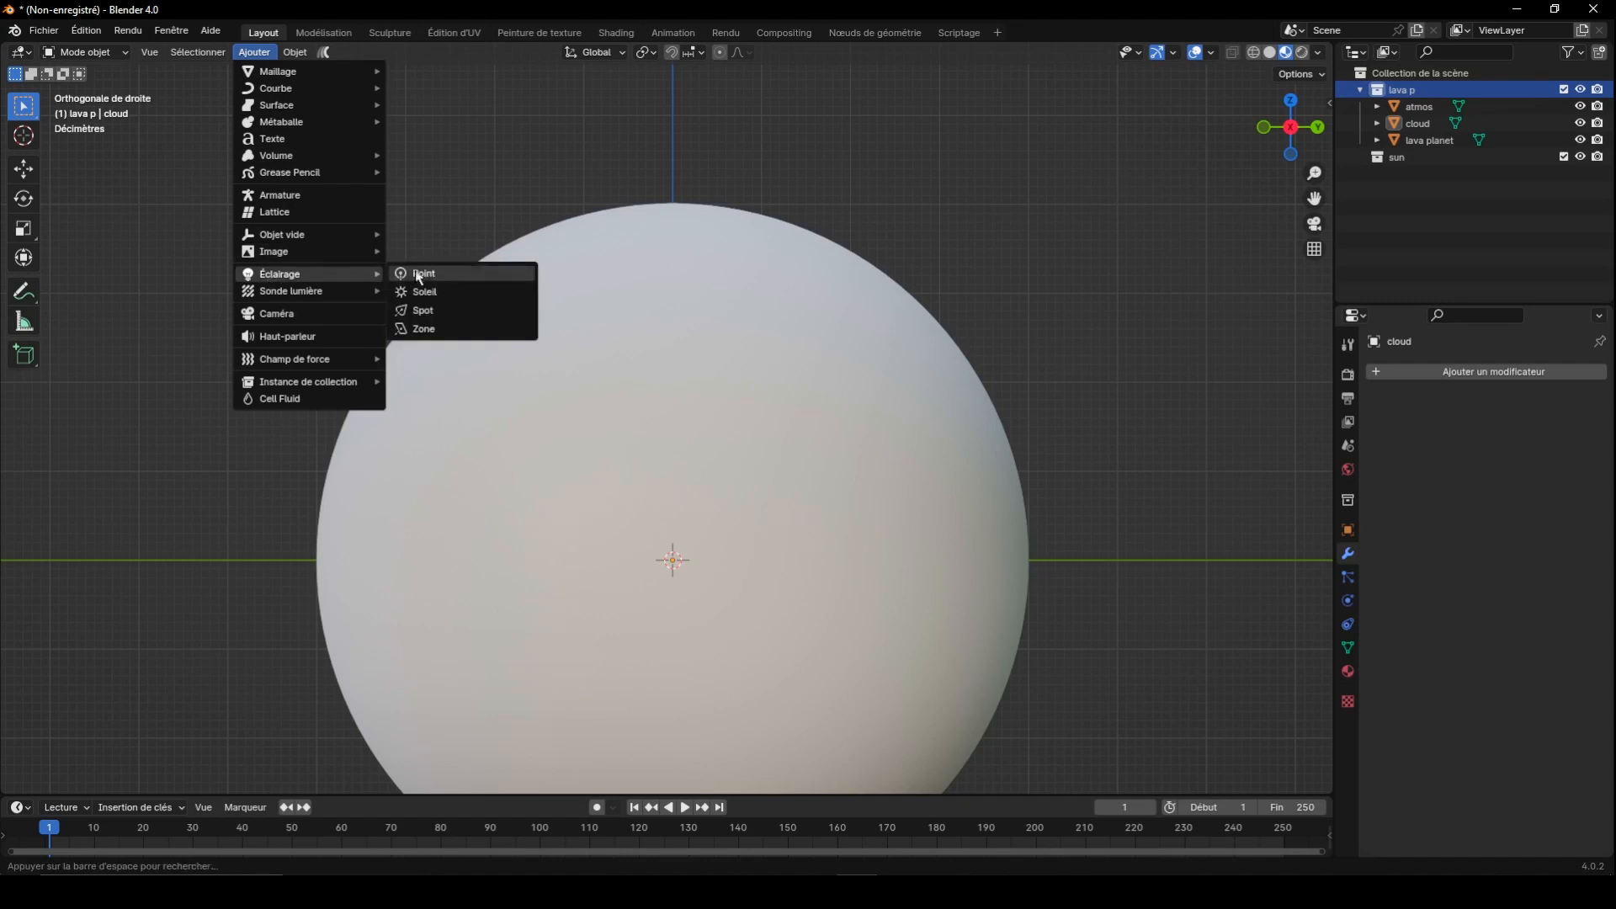
{"action": "left_click", "coordinate": [424, 292]}
{"action": "scroll", "coordinate": [440, 300], "scroll_direction": "down", "scroll_amount": 5}
{"action": "type", "text": "r"}
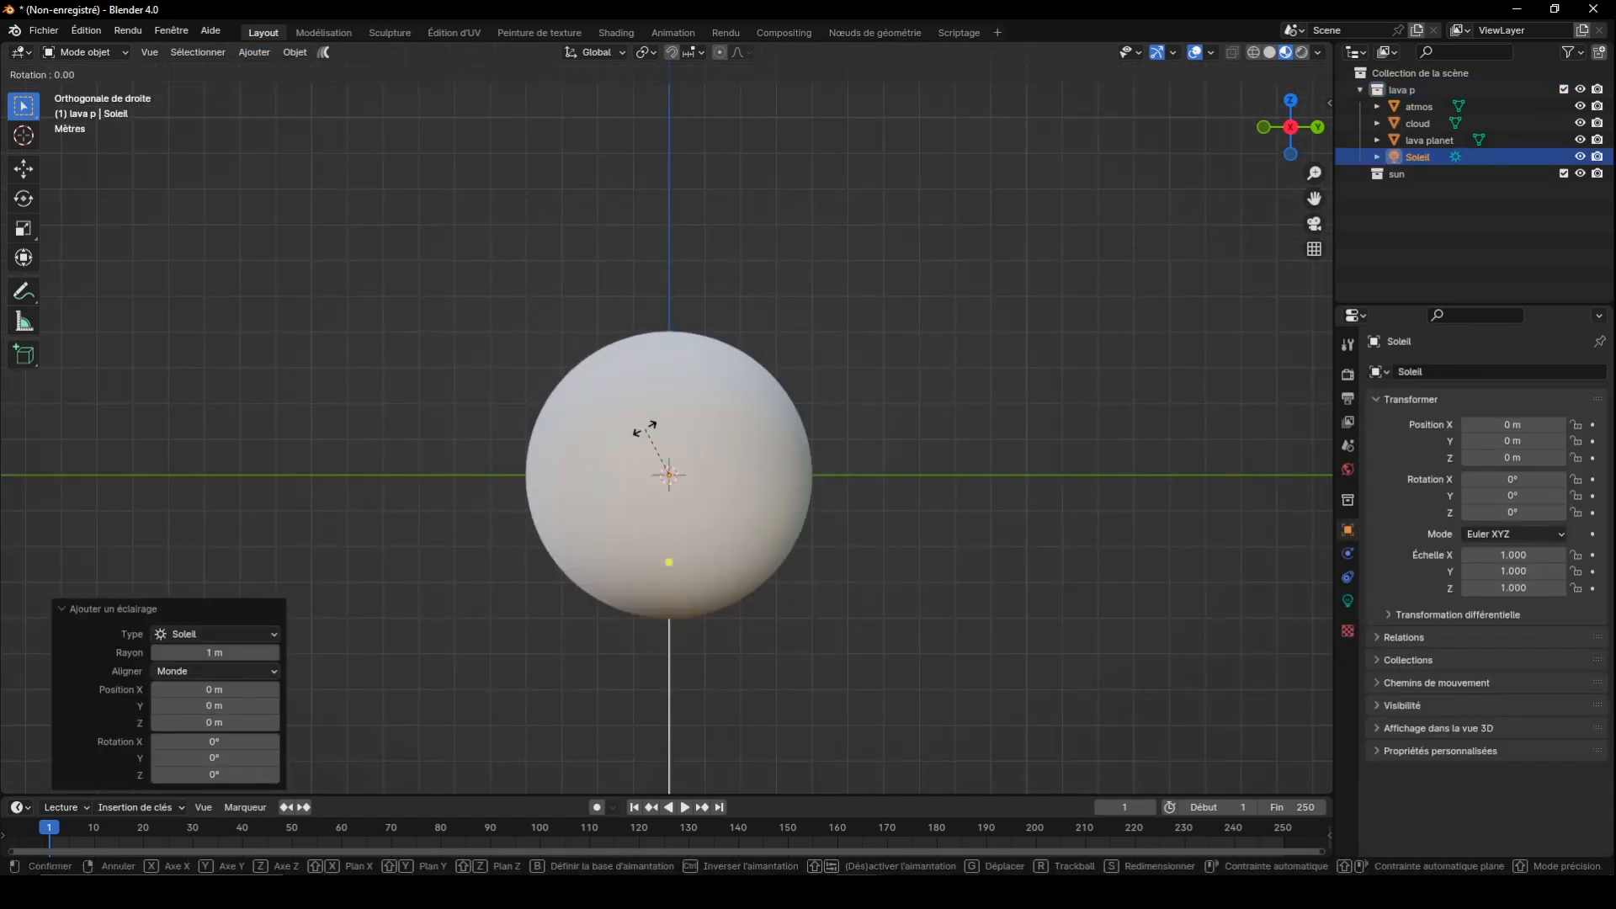
{"action": "type", "text": "x90-"}
{"action": "key", "text": "Return"}
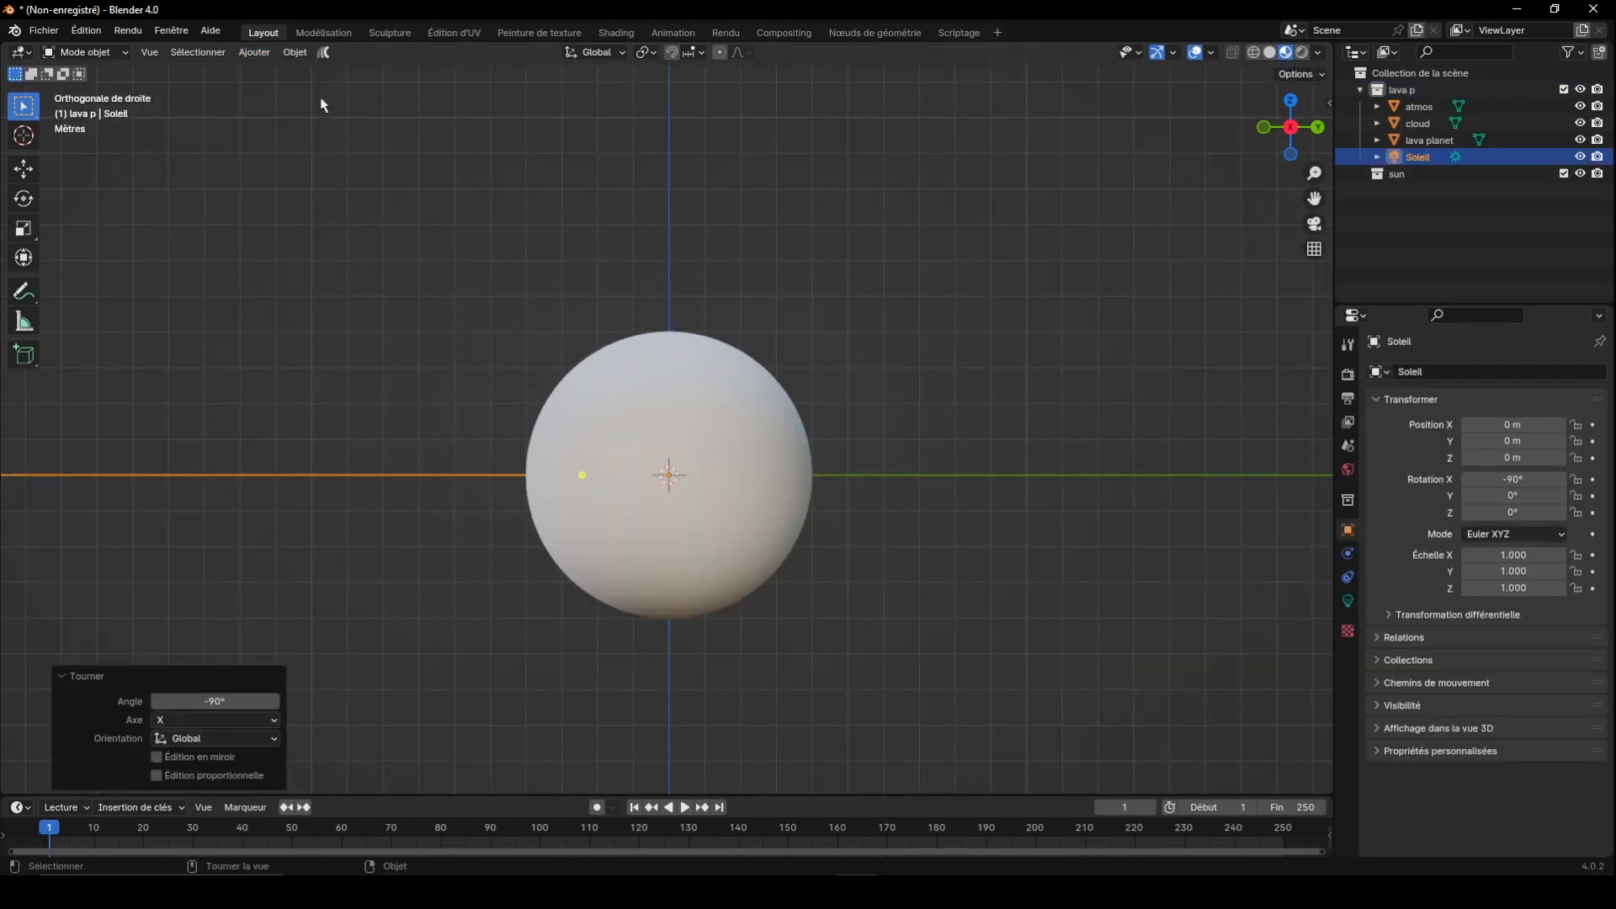
Duplicate the sun light in place mirrored along global Y, and move both sun lights into the sun collection
{"action": "key", "text": "shift+d"}
{"action": "key", "text": "Escape"}
{"action": "left_click", "coordinate": [294, 53]}
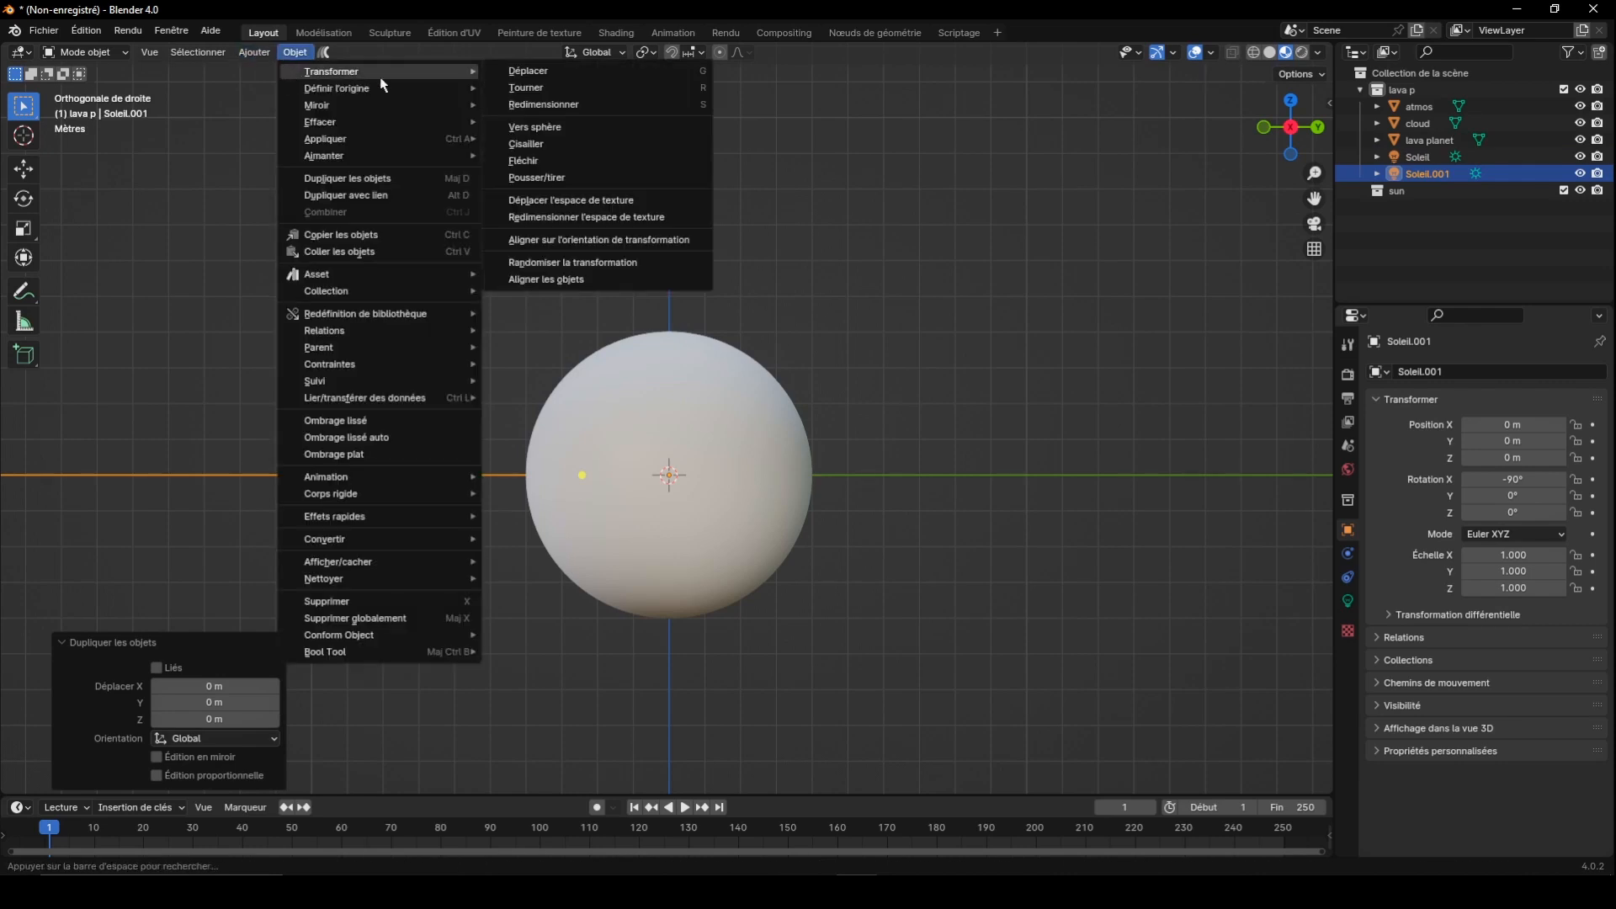
{"action": "mouse_move", "coordinate": [454, 106]}
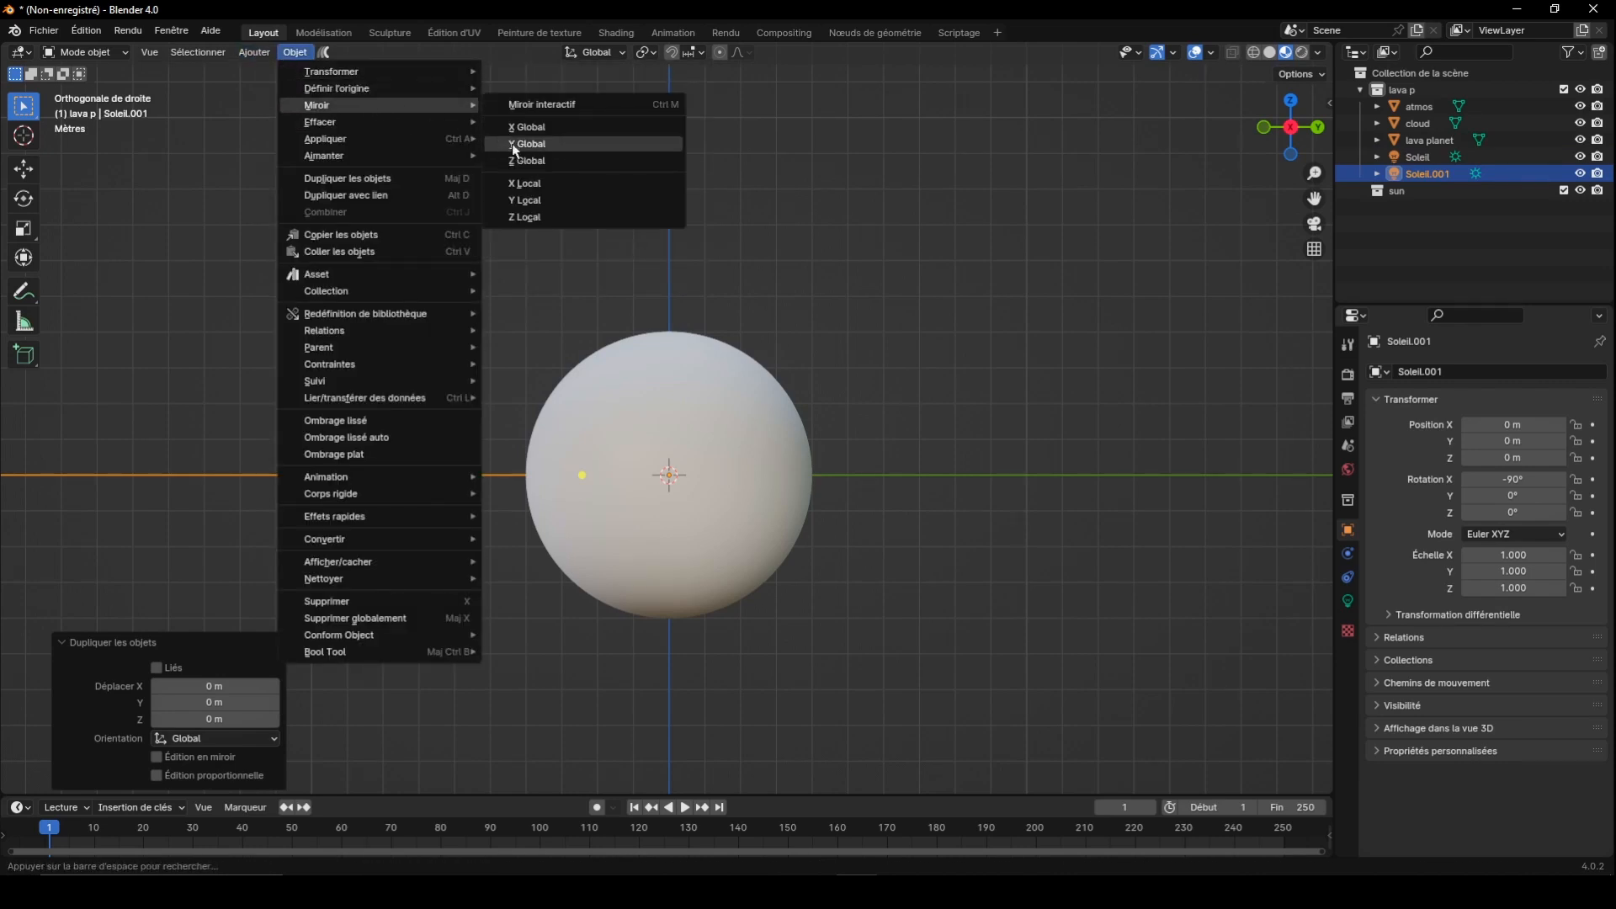
{"action": "left_click", "coordinate": [513, 145]}
{"action": "left_click_drag", "start_coordinate": [1344, 152], "coordinate": [1402, 186]}
Add a camera, lock it to the view, and look through it at the planet
{"action": "left_click", "coordinate": [254, 52]}
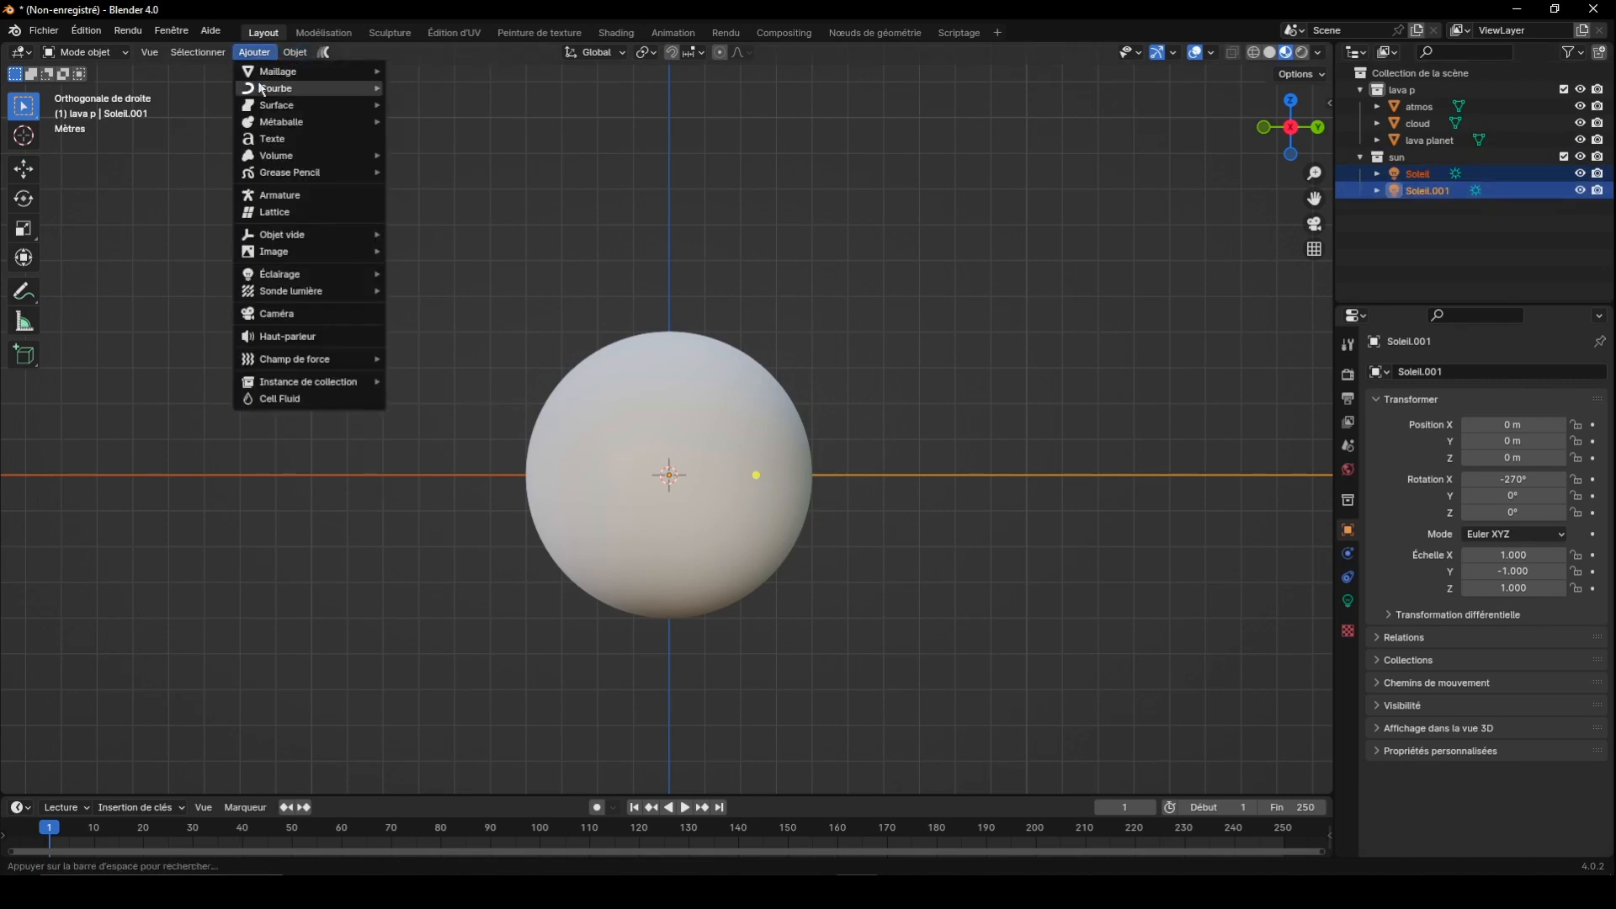
{"action": "left_click", "coordinate": [276, 313]}
{"action": "key", "text": "n"}
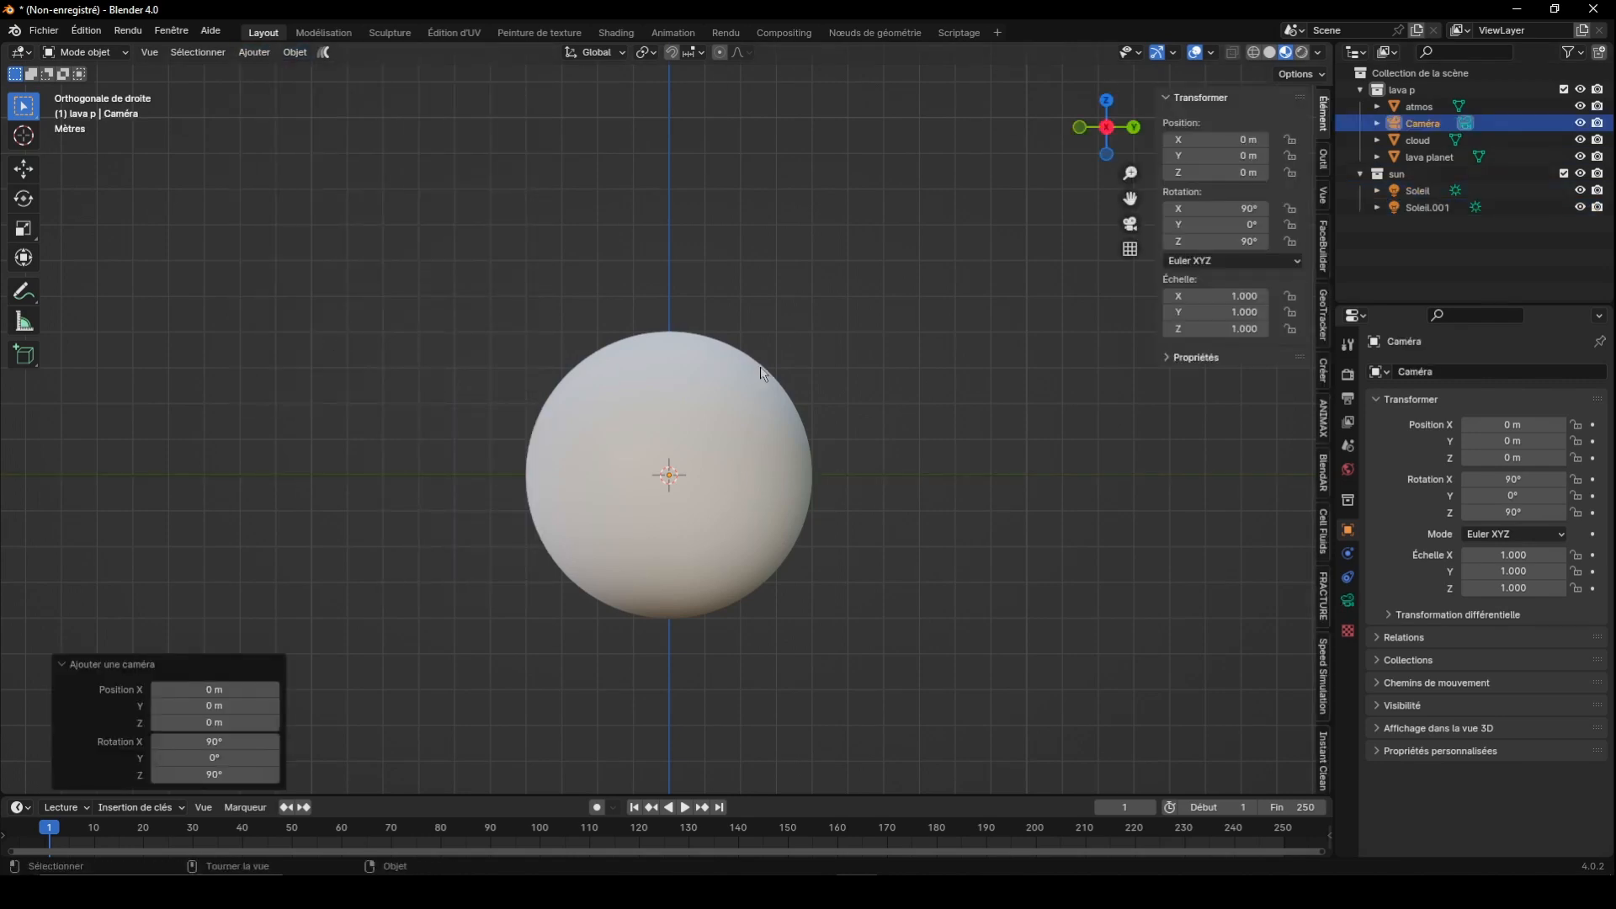
{"action": "left_click", "coordinate": [1322, 195]}
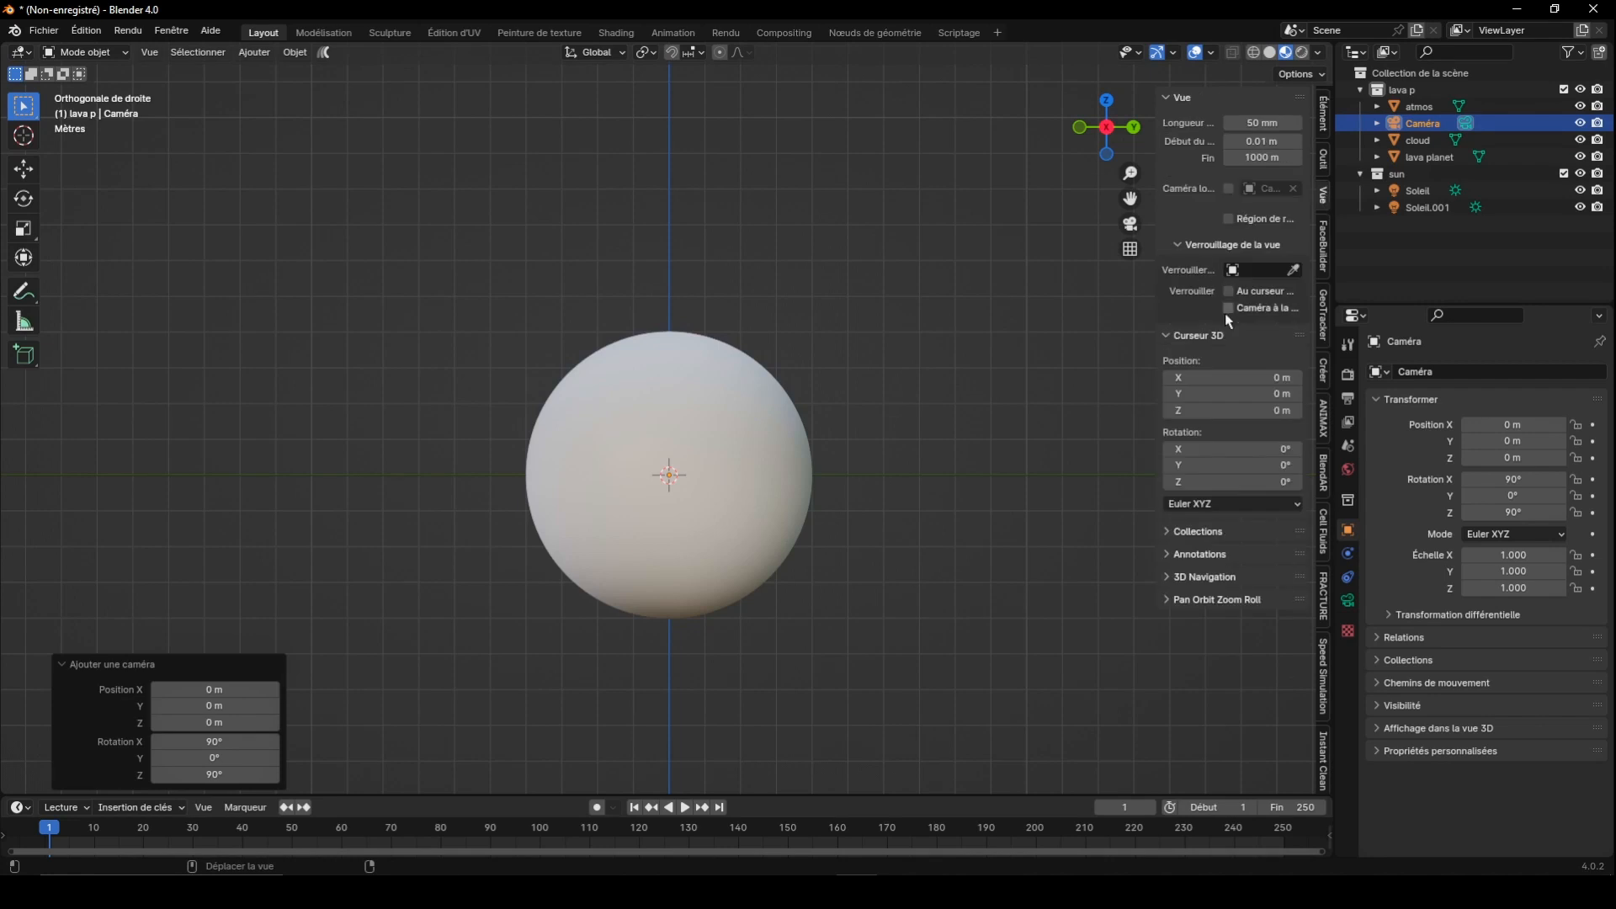
{"action": "left_click", "coordinate": [1226, 310]}
{"action": "key", "text": "KP_0"}
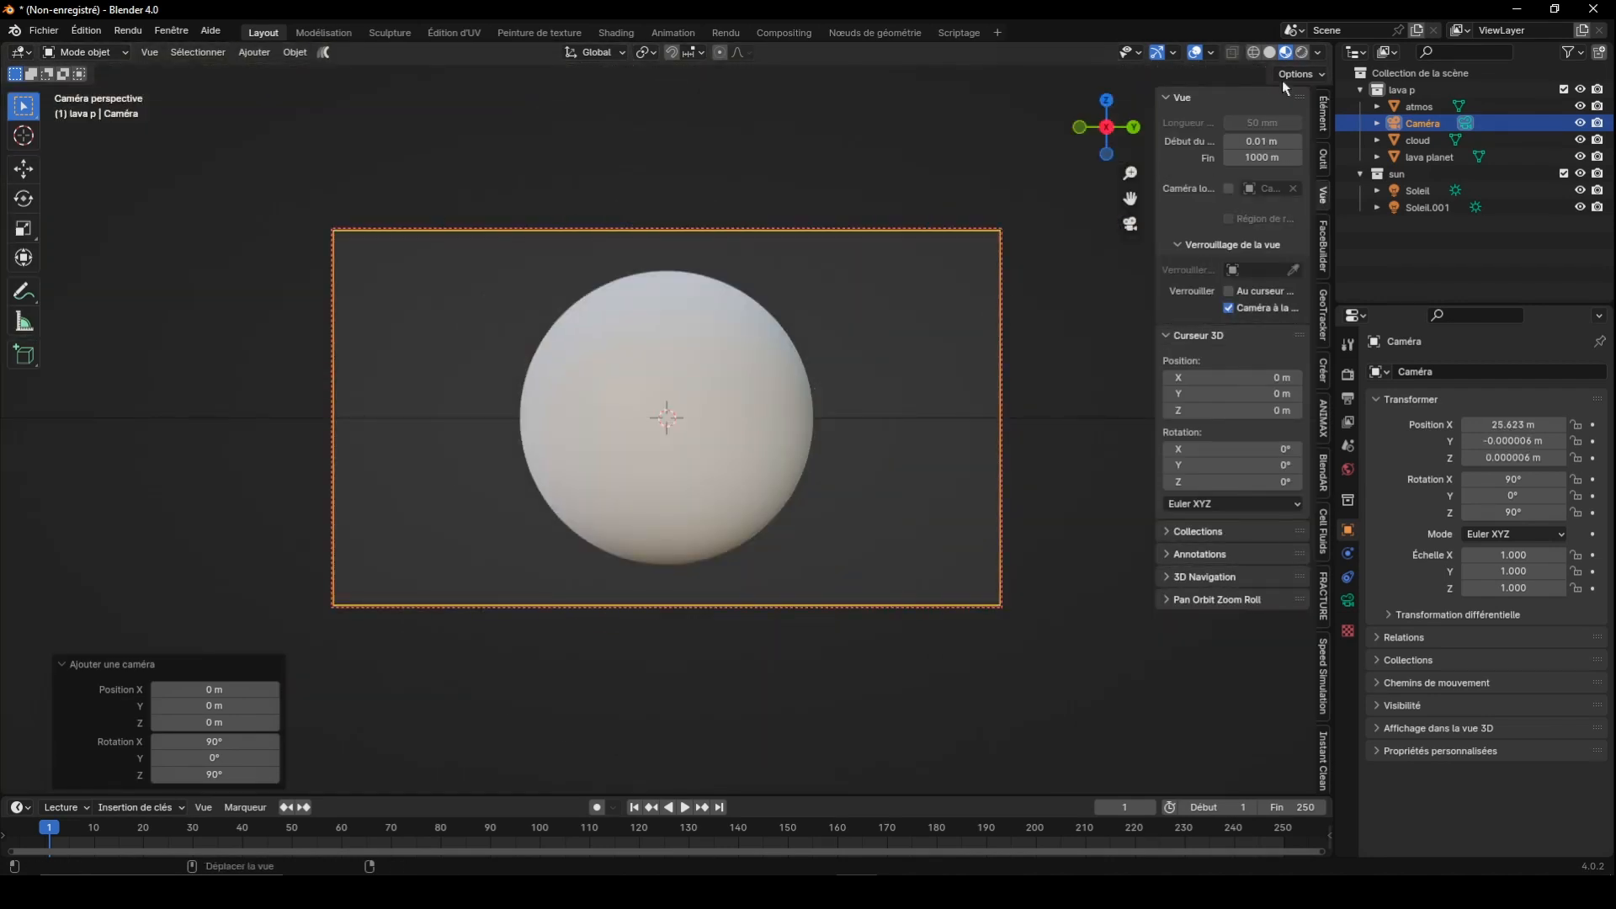
Set the world background colour to black in rendered viewport shading
{"action": "left_click", "coordinate": [1283, 53]}
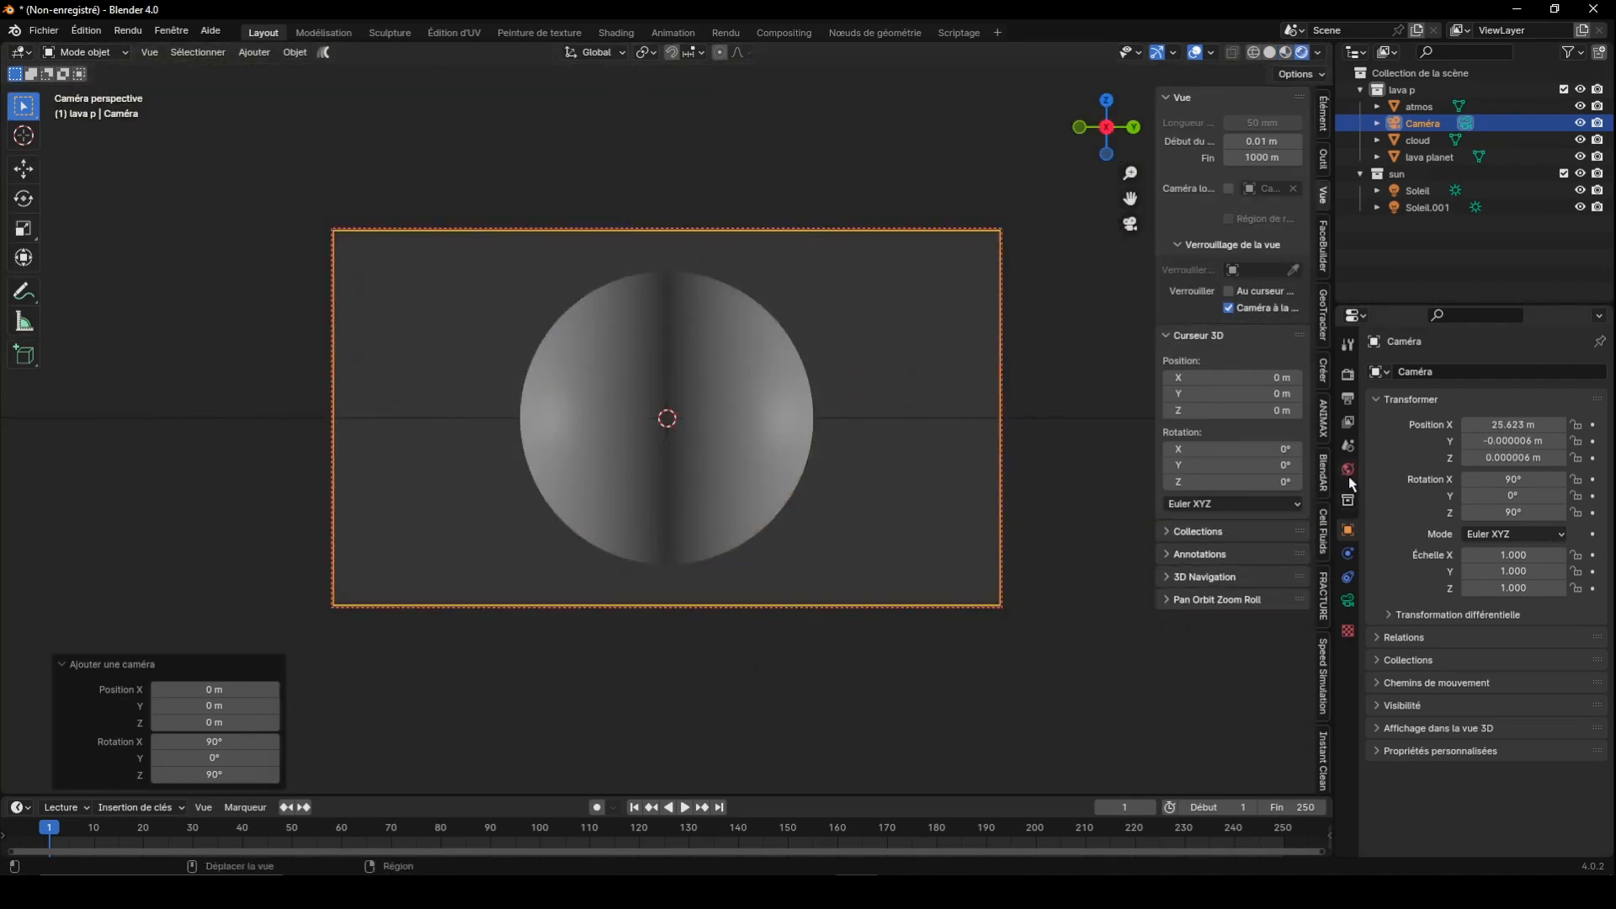
{"action": "left_click", "coordinate": [1348, 469]}
{"action": "left_click", "coordinate": [1503, 497]}
{"action": "left_click", "coordinate": [1573, 368]}
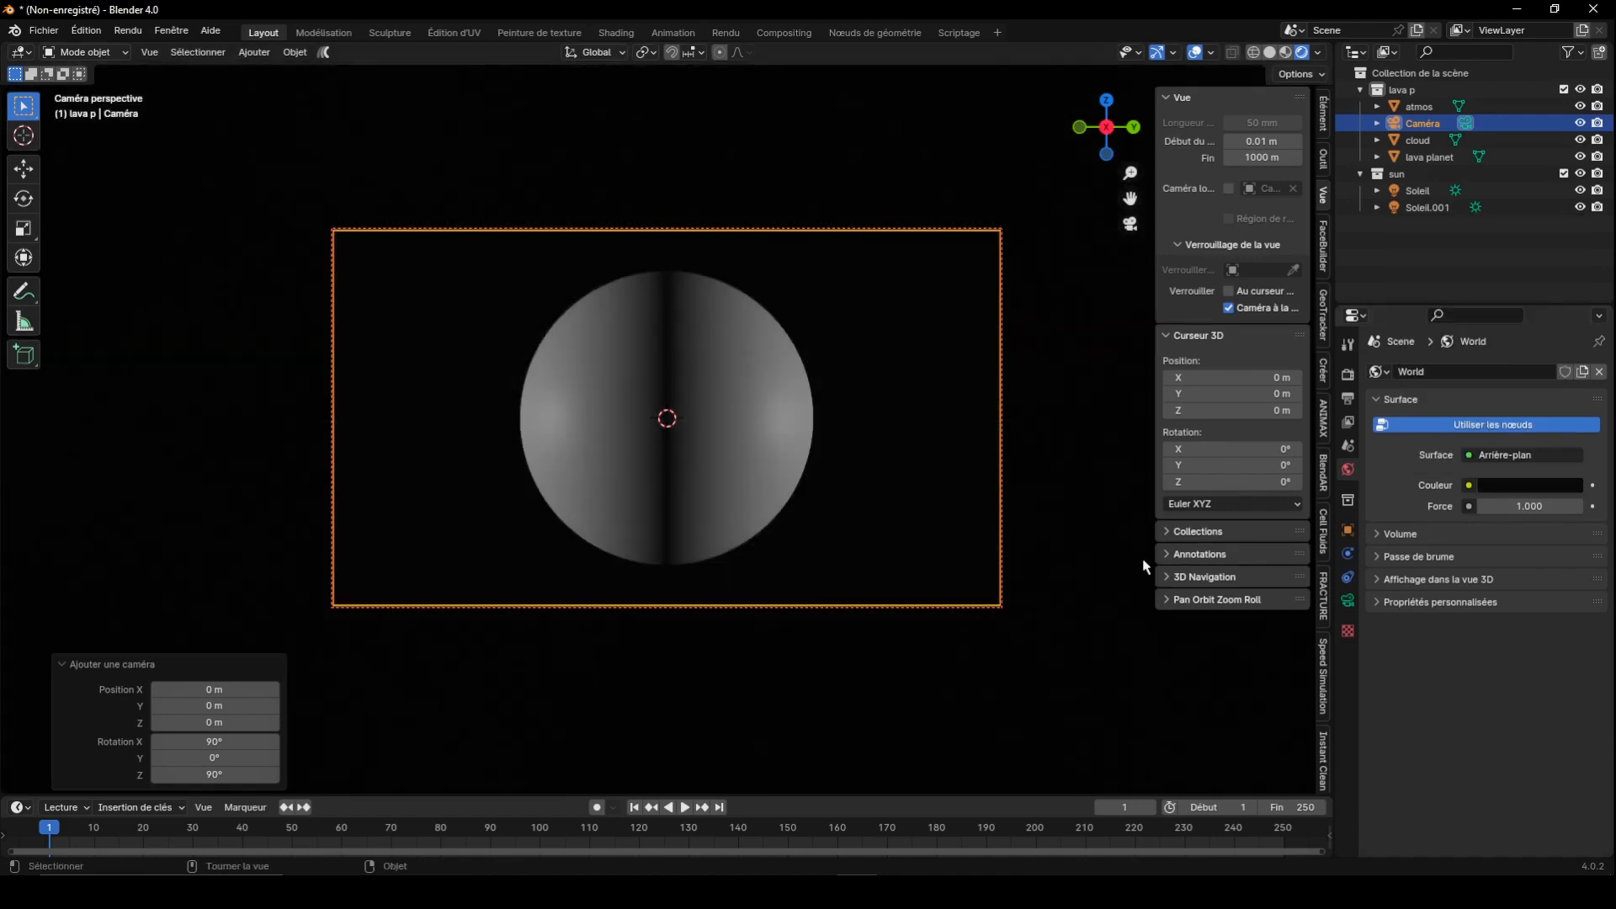
Set the strength of the original sun light to 16 and of the mirrored sun light to 0.110
{"action": "left_click", "coordinate": [1421, 191]}
{"action": "left_click", "coordinate": [1349, 599]}
{"action": "left_click", "coordinate": [1526, 484]}
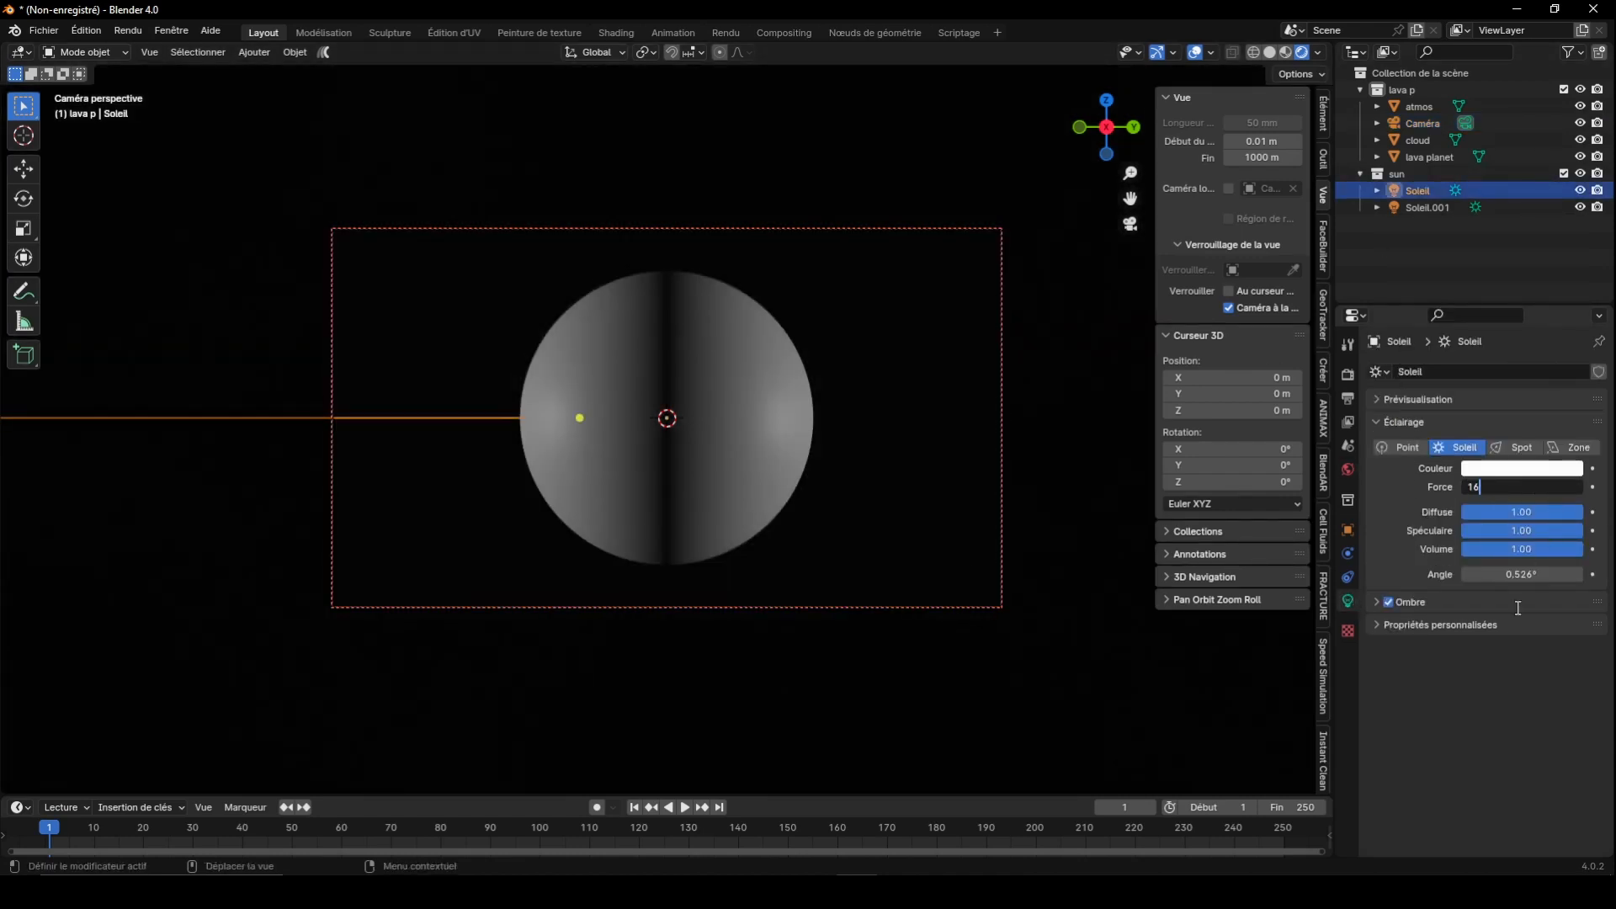
{"action": "type", "text": "16"}
{"action": "key", "text": "Return"}
{"action": "left_click", "coordinate": [1422, 208]}
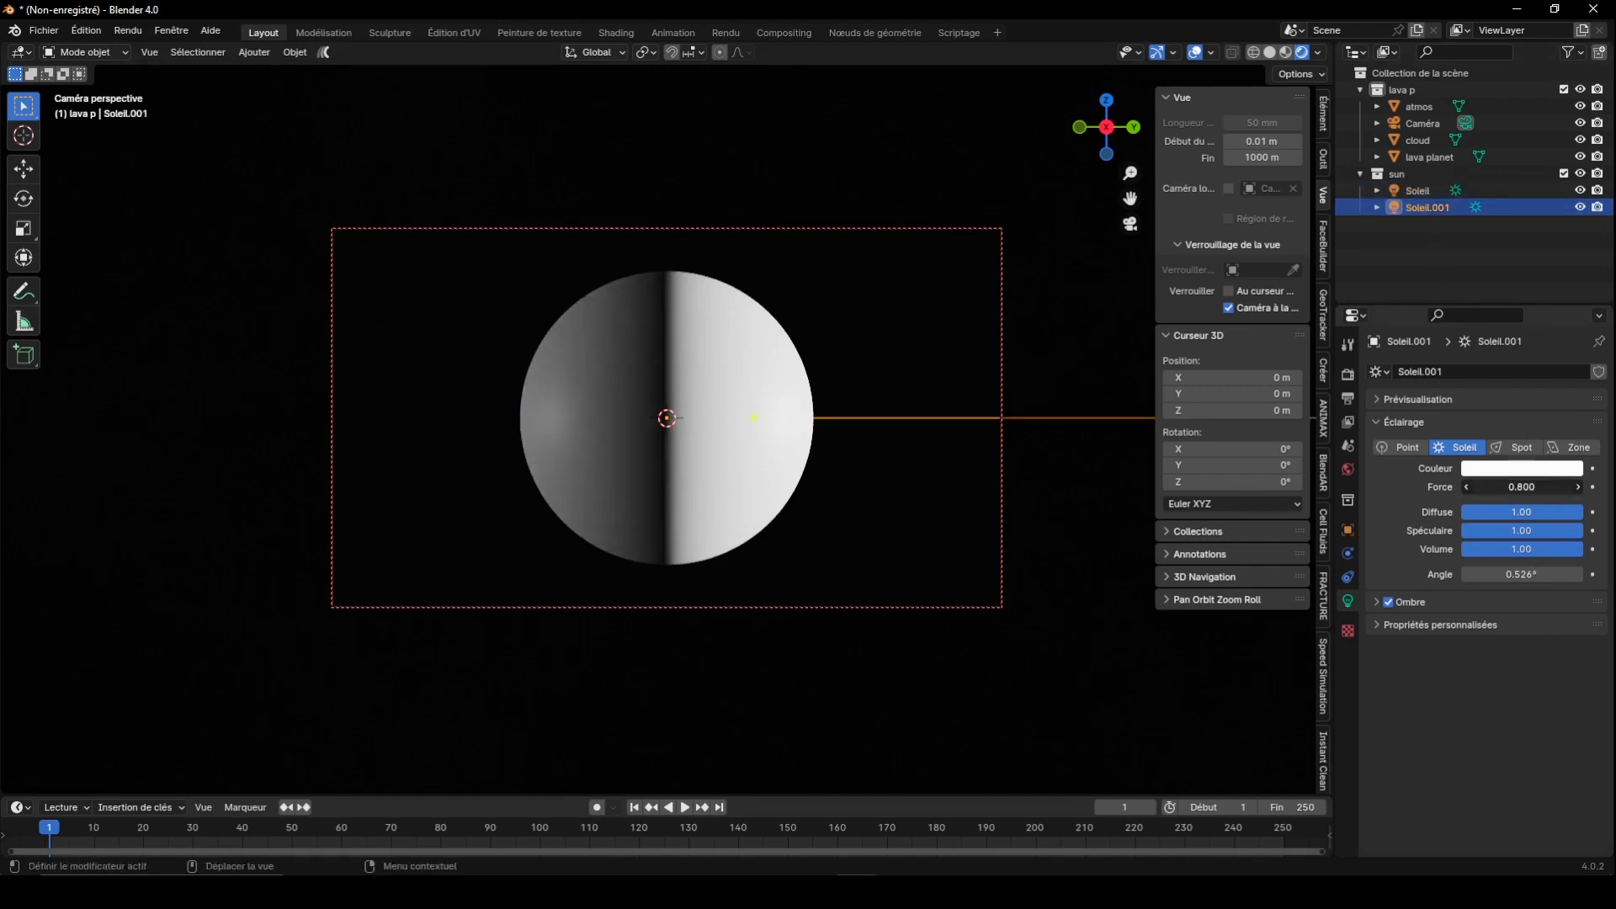
{"action": "left_click_drag", "start_coordinate": [1521, 486], "coordinate": [1482, 487]}
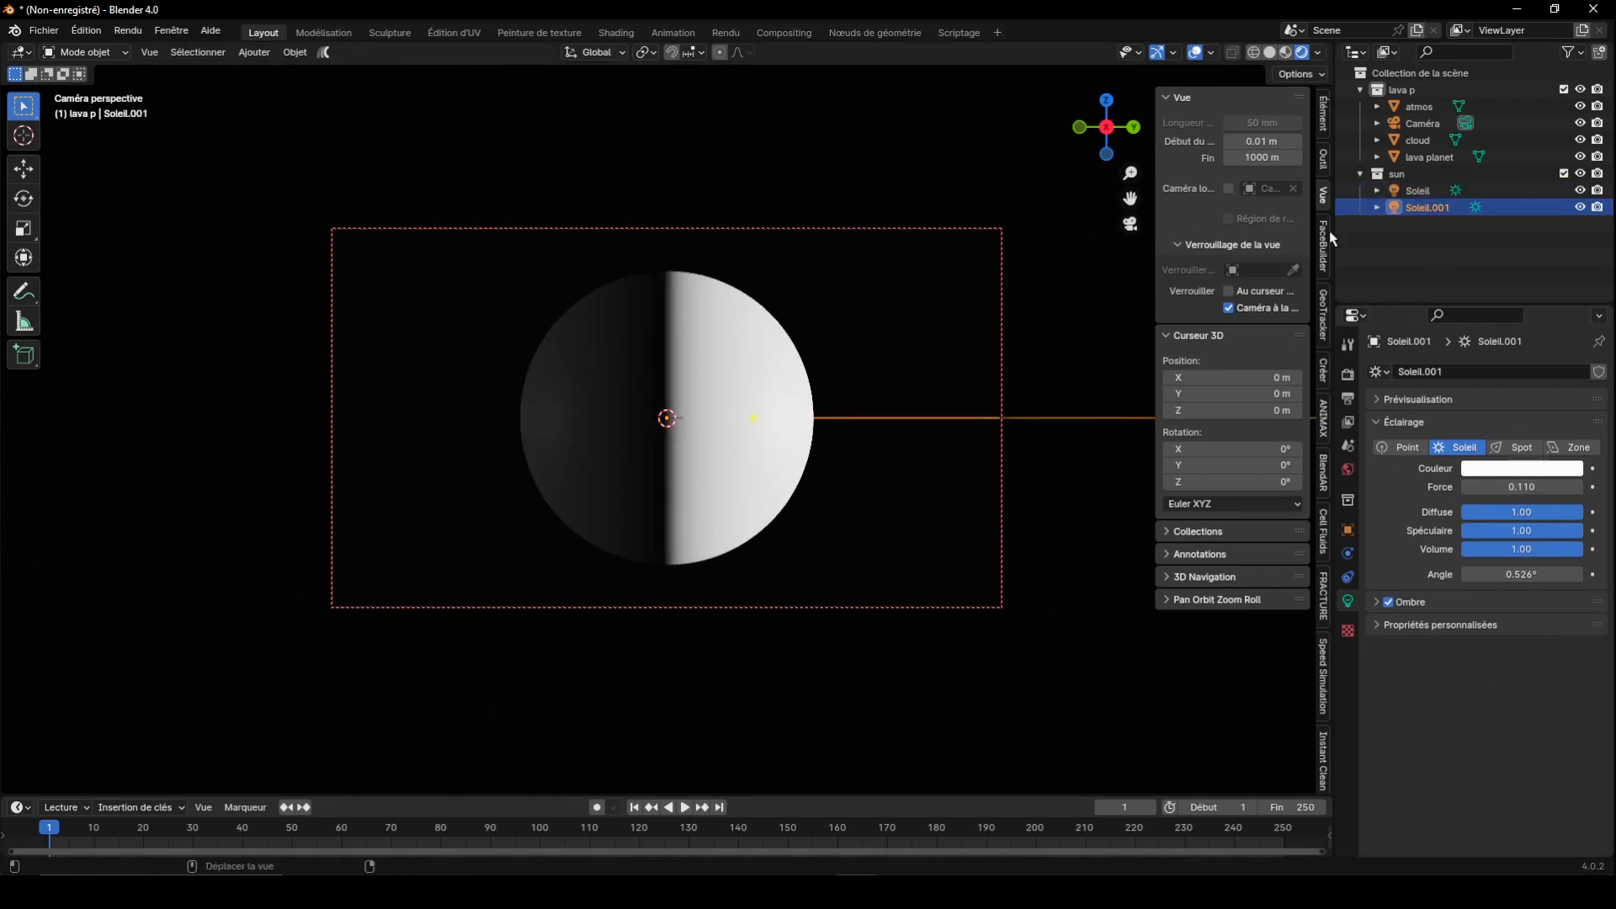
Move the camera out of the lava p collection into the scene collection and roll it about 41° around its view axis
{"action": "left_click_drag", "start_coordinate": [1419, 120], "coordinate": [1418, 258]}
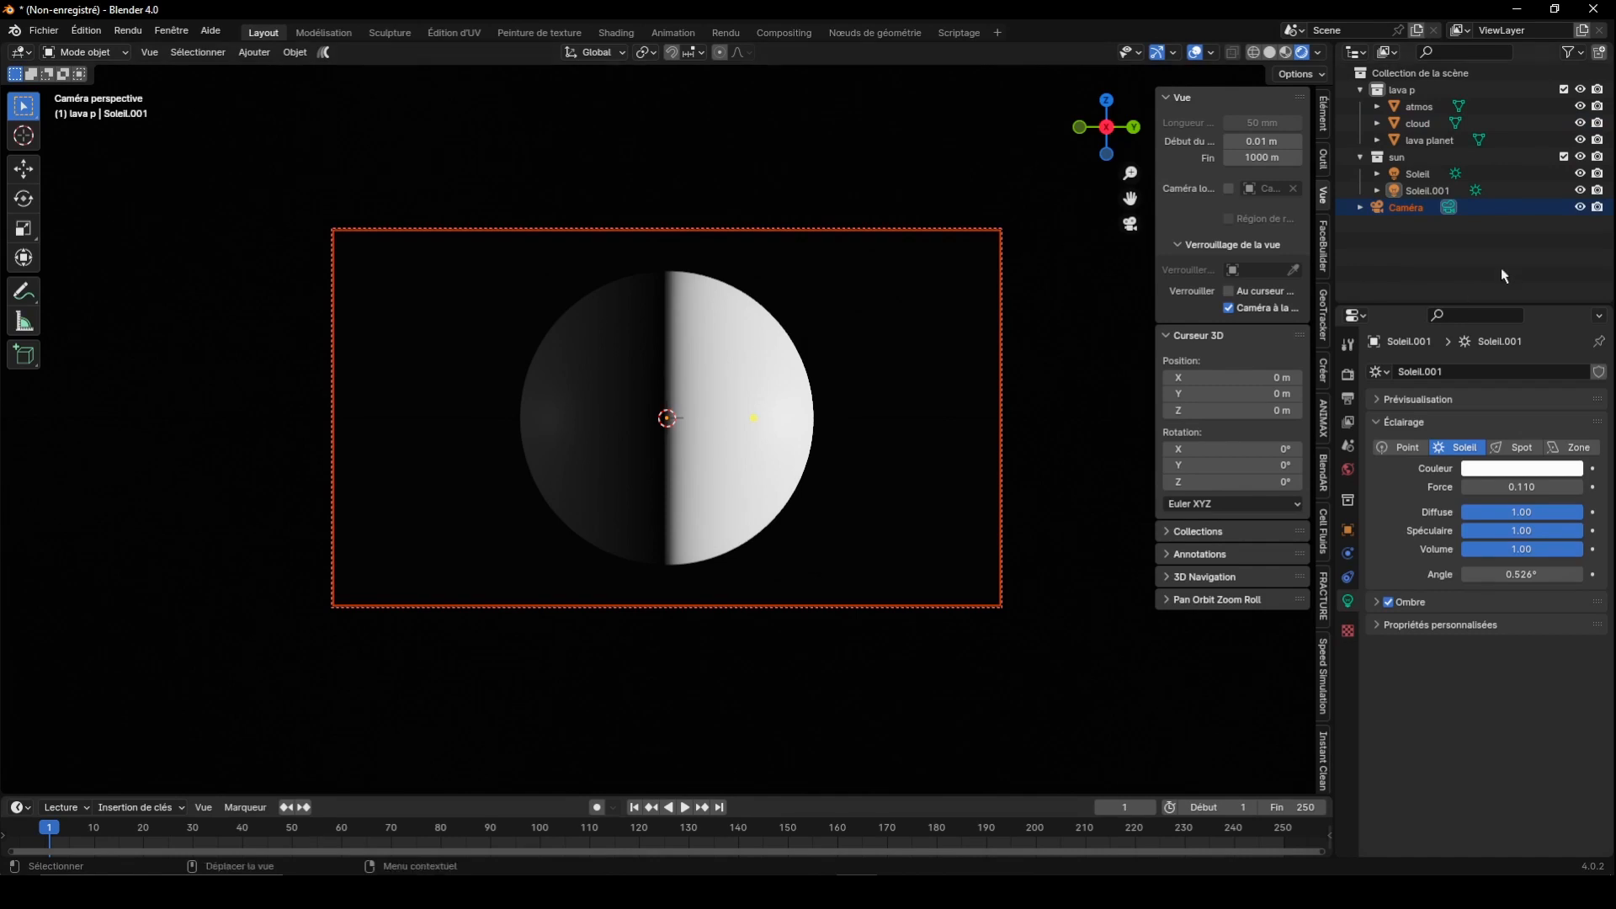
{"action": "left_click", "coordinate": [1399, 207]}
{"action": "key", "text": "r"}
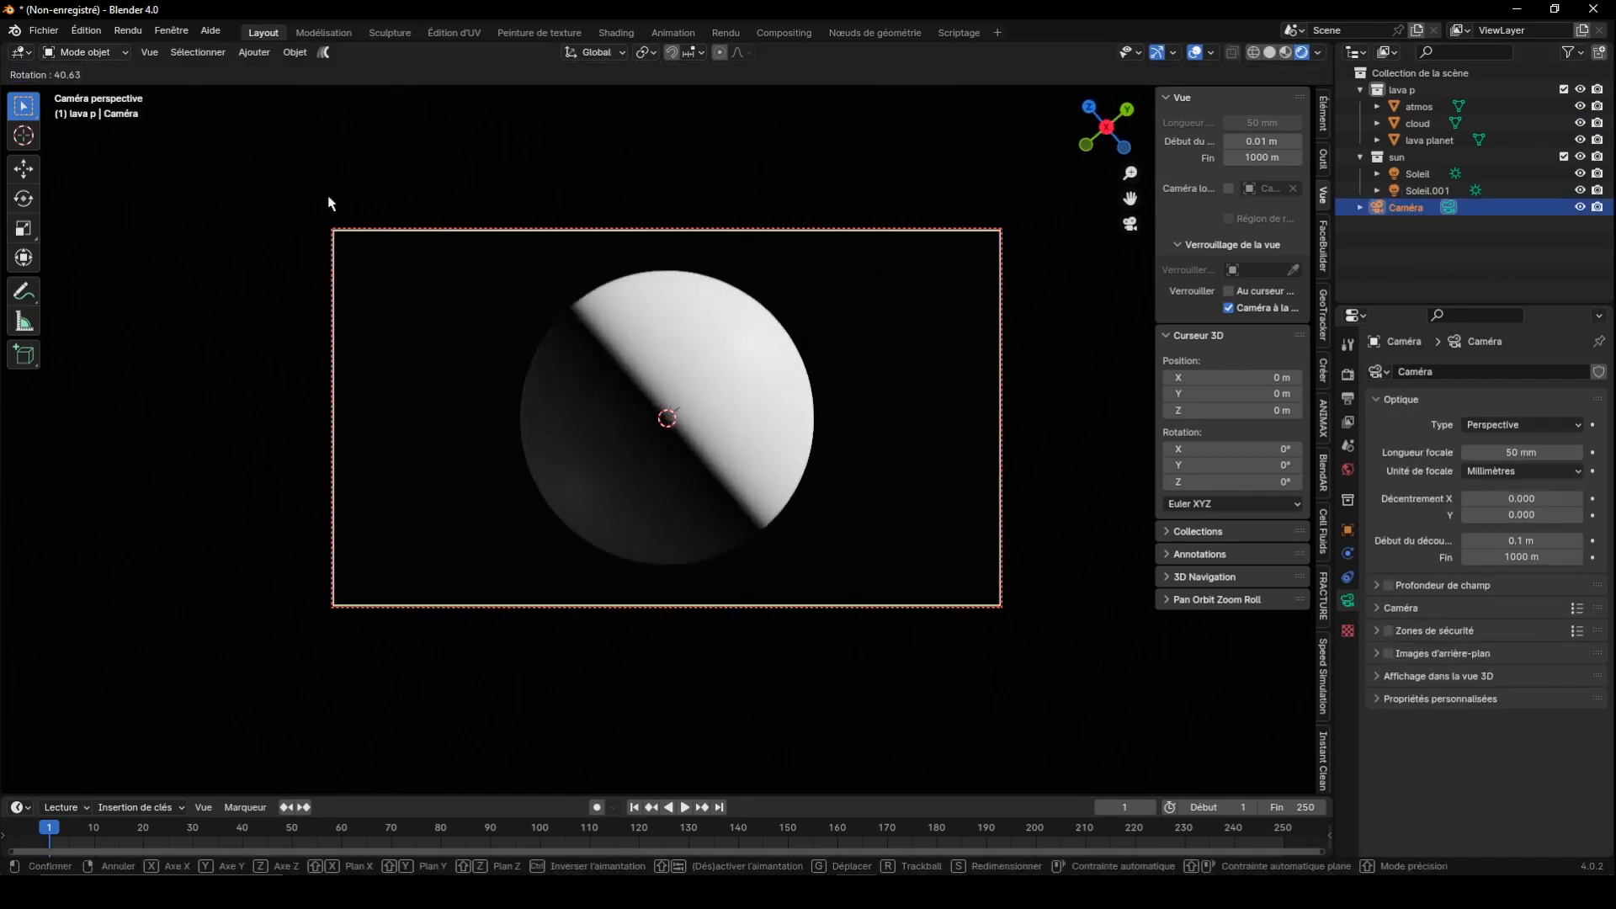
{"action": "left_click", "coordinate": [329, 203]}
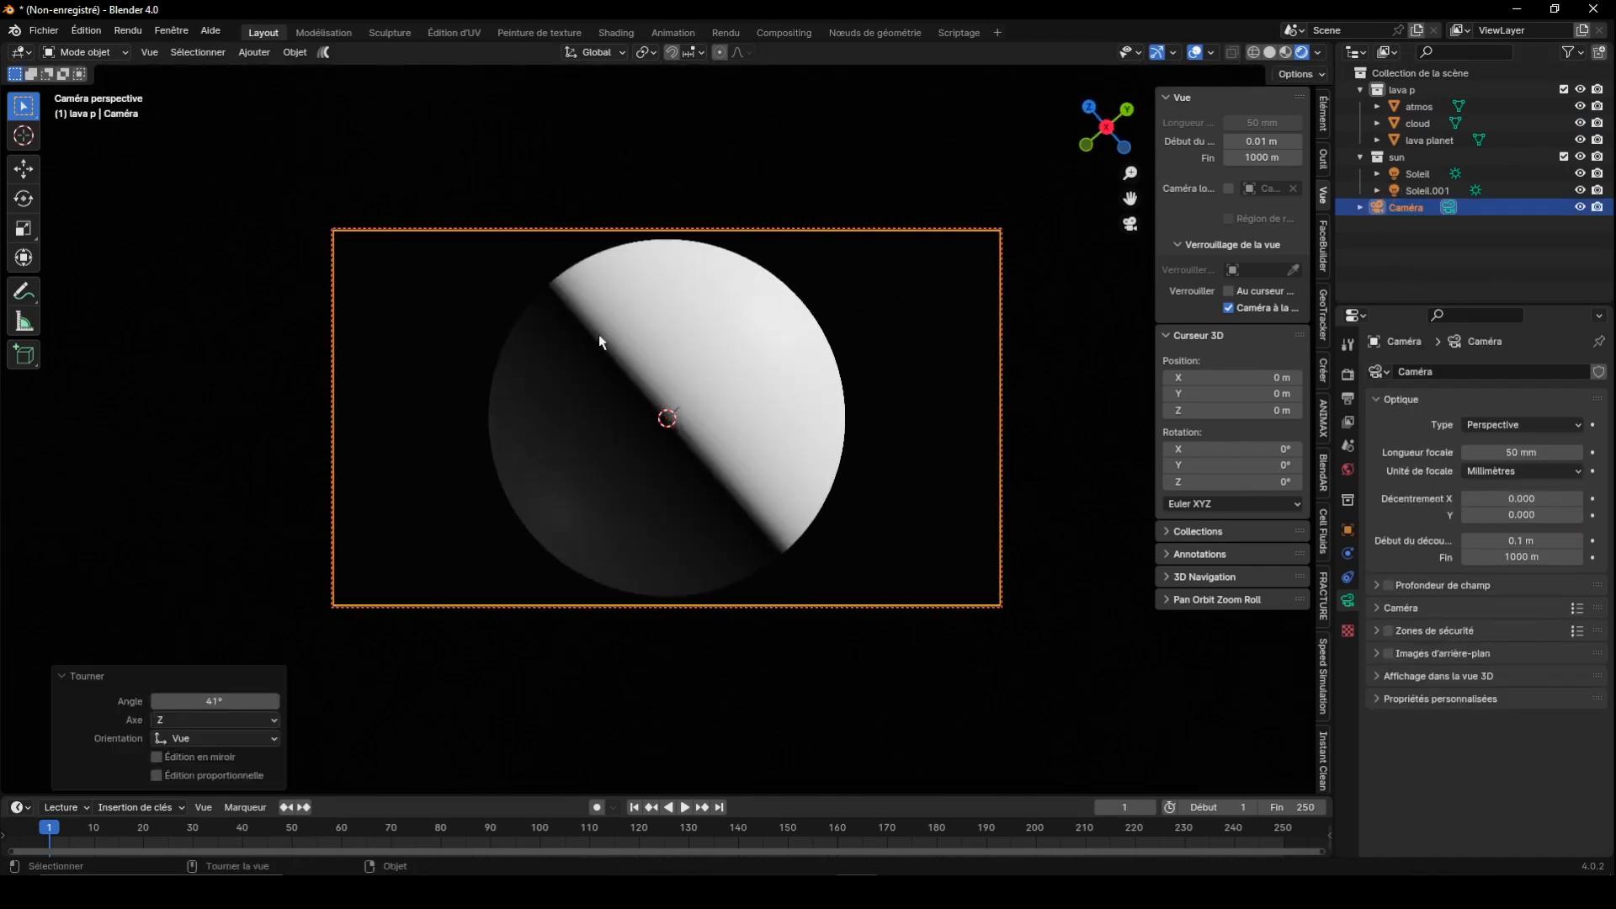
Unlock the camera from the view, then hide the atmos and cloud spheres so only lava planet is shown and selected
{"action": "left_click", "coordinate": [1229, 308]}
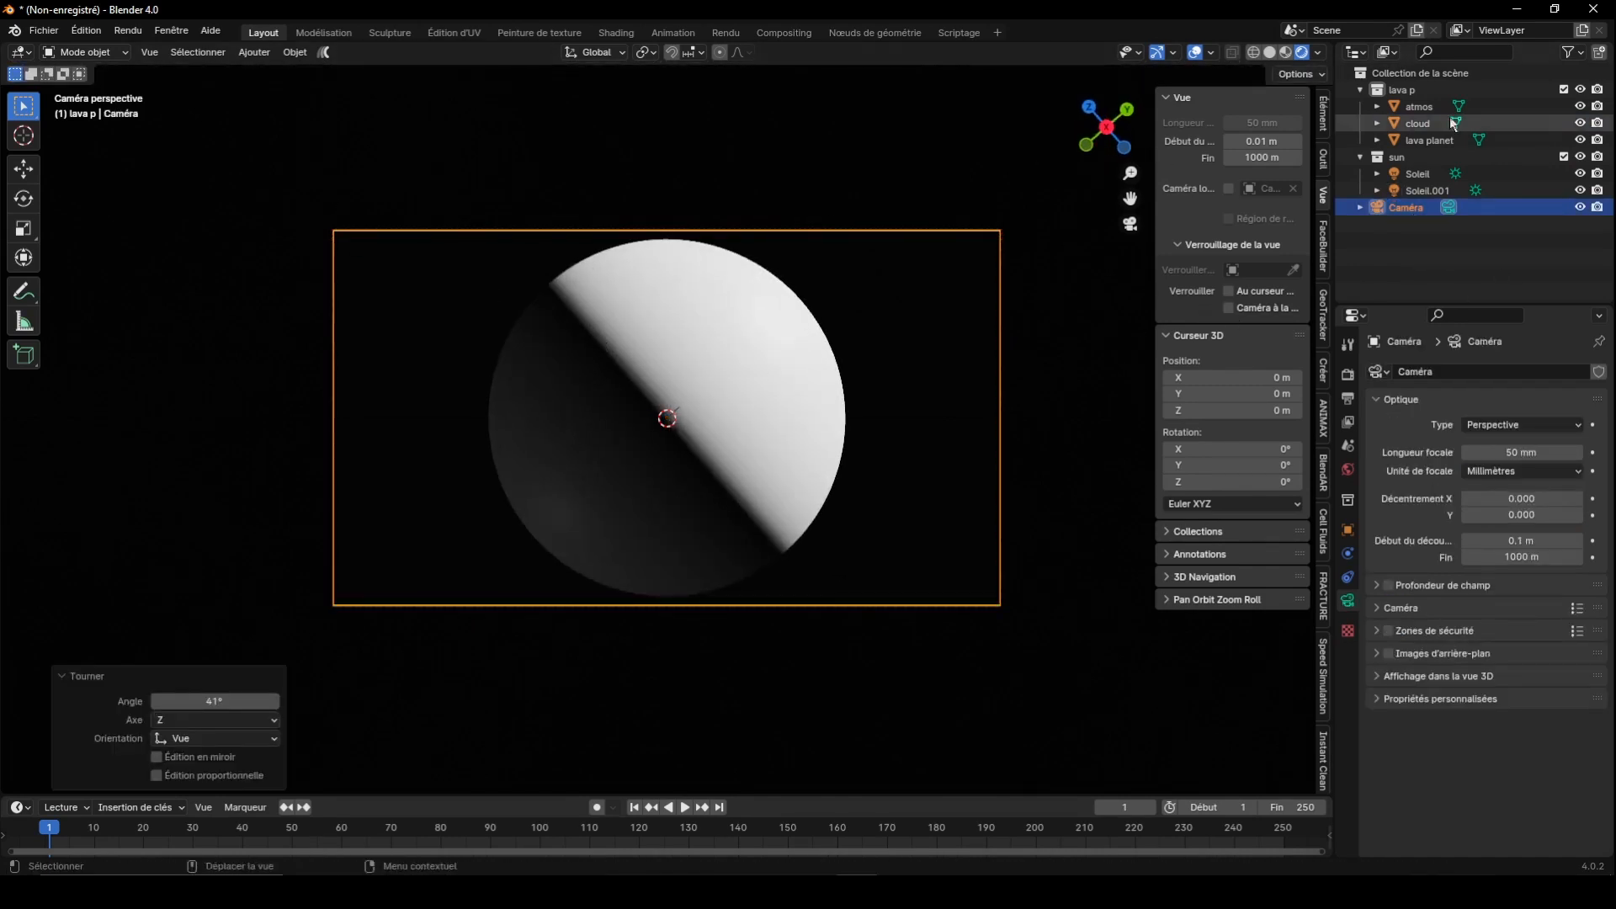
{"action": "left_click", "coordinate": [1360, 157]}
{"action": "left_click", "coordinate": [1580, 139]}
{"action": "left_click", "coordinate": [1580, 106]}
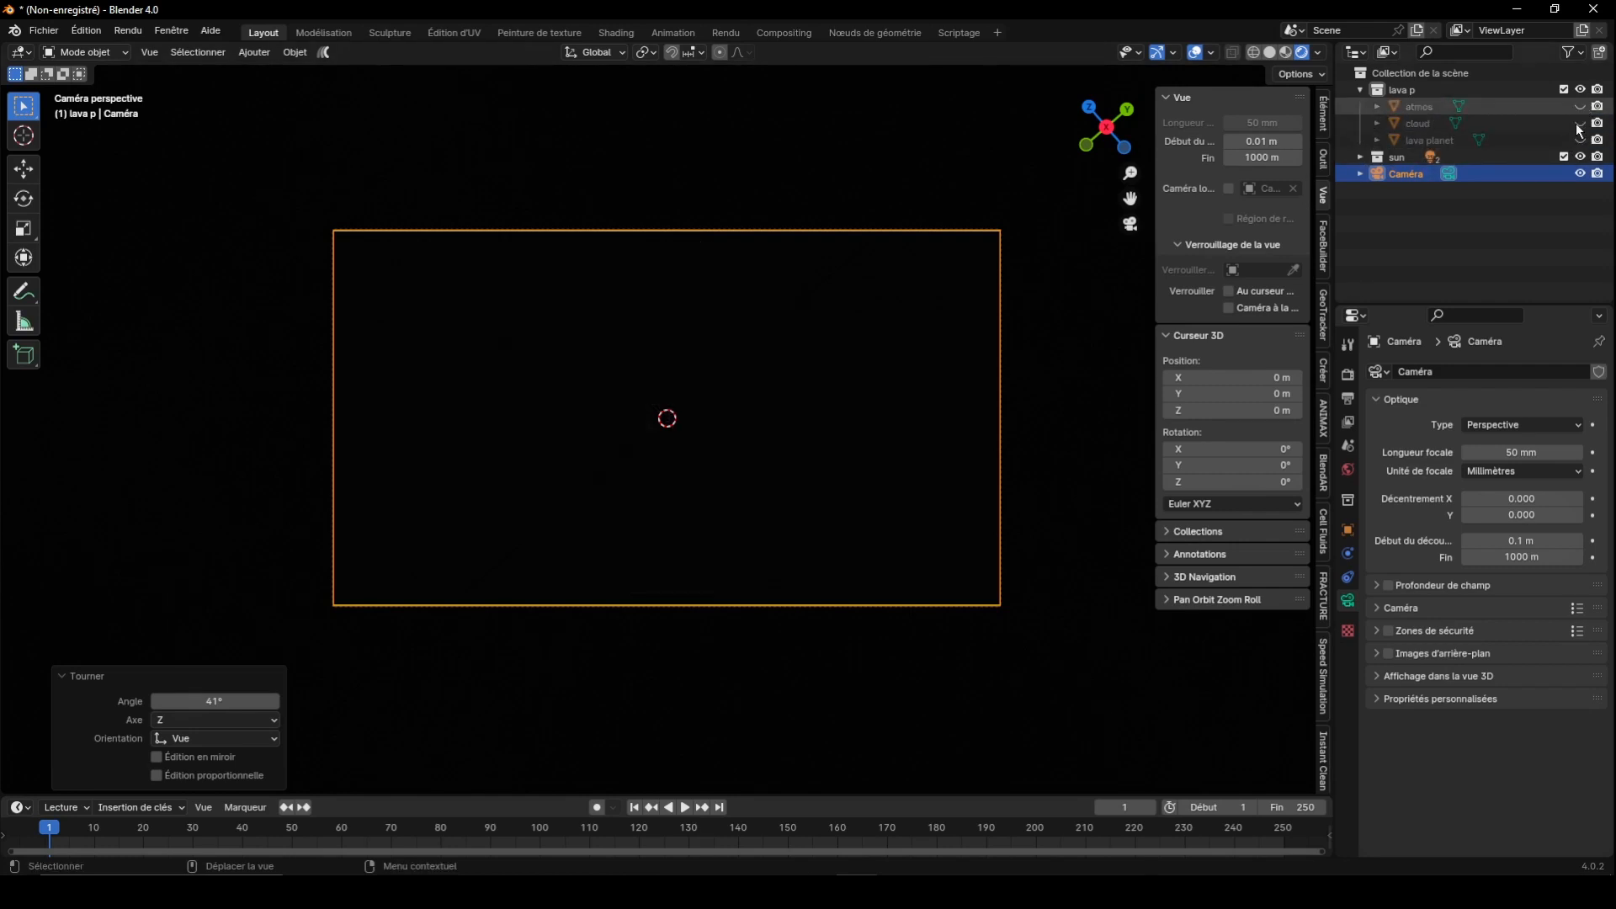
{"action": "left_click", "coordinate": [1580, 140]}
{"action": "left_click", "coordinate": [779, 513]}
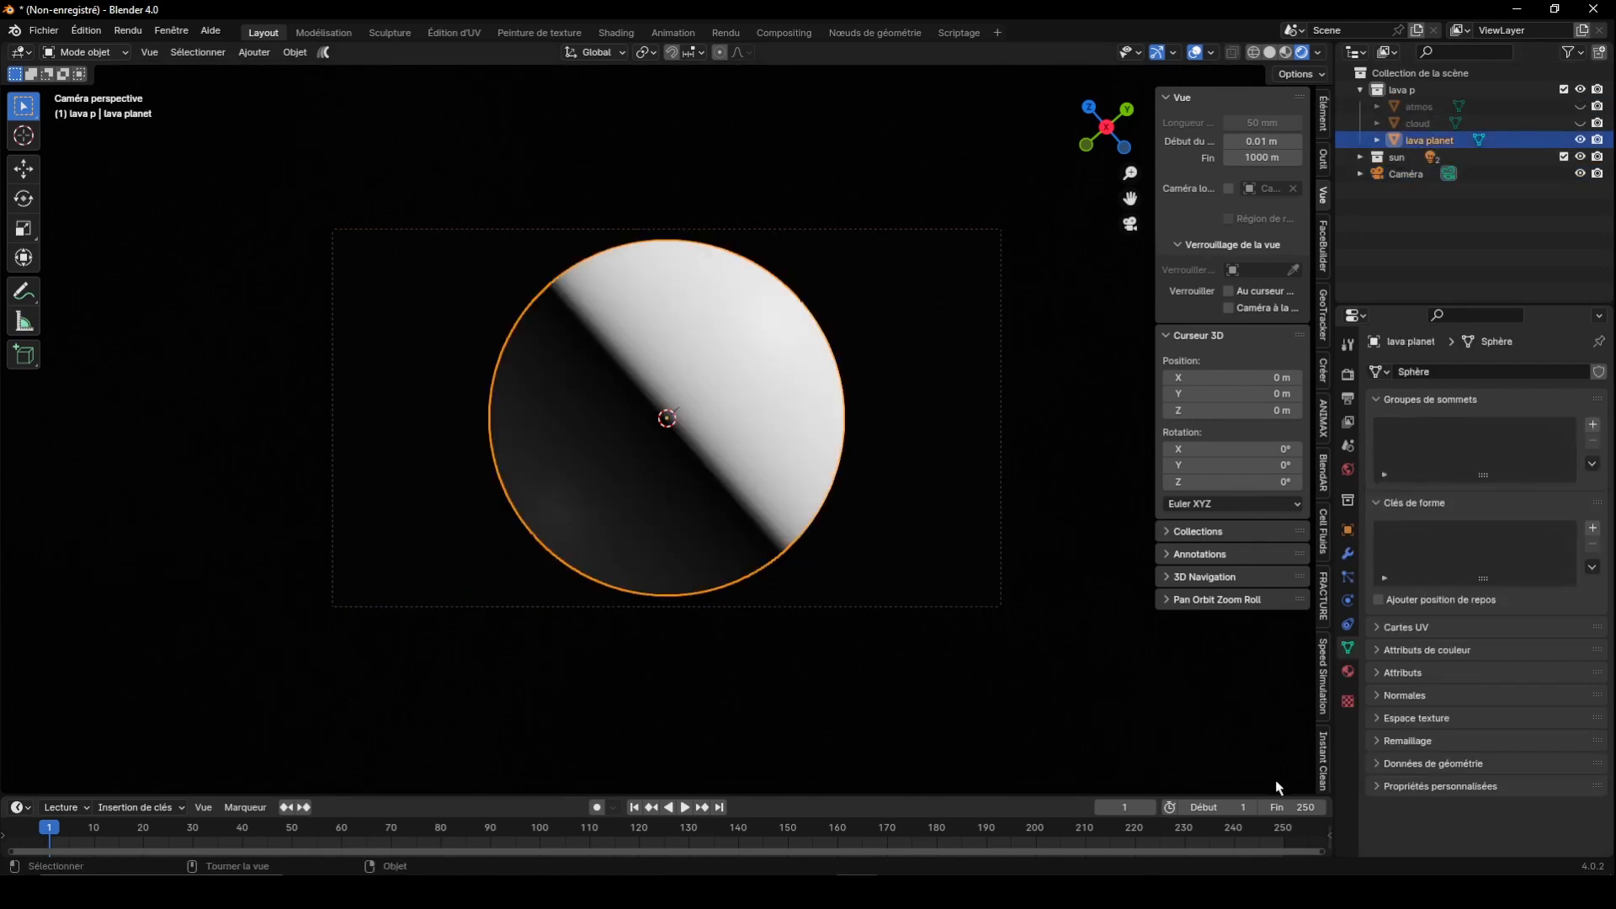
Split the 3D viewport vertically into two views and enlarge the timeline area beneath them
{"action": "left_click_drag", "start_coordinate": [1328, 788], "coordinate": [433, 673]}
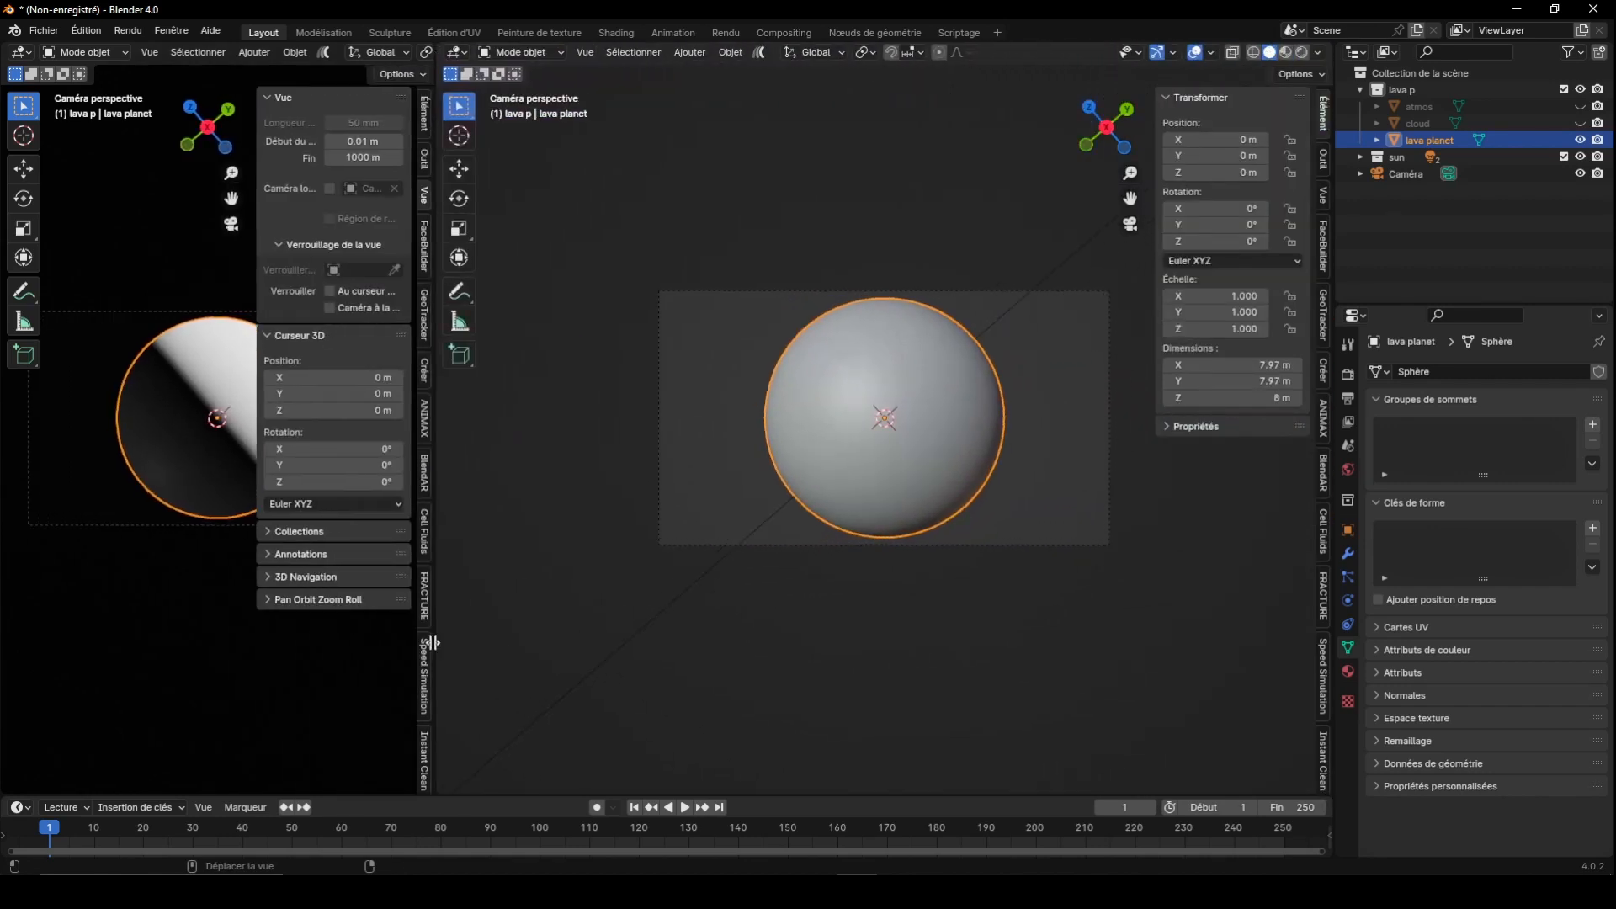
{"action": "key", "text": "n"}
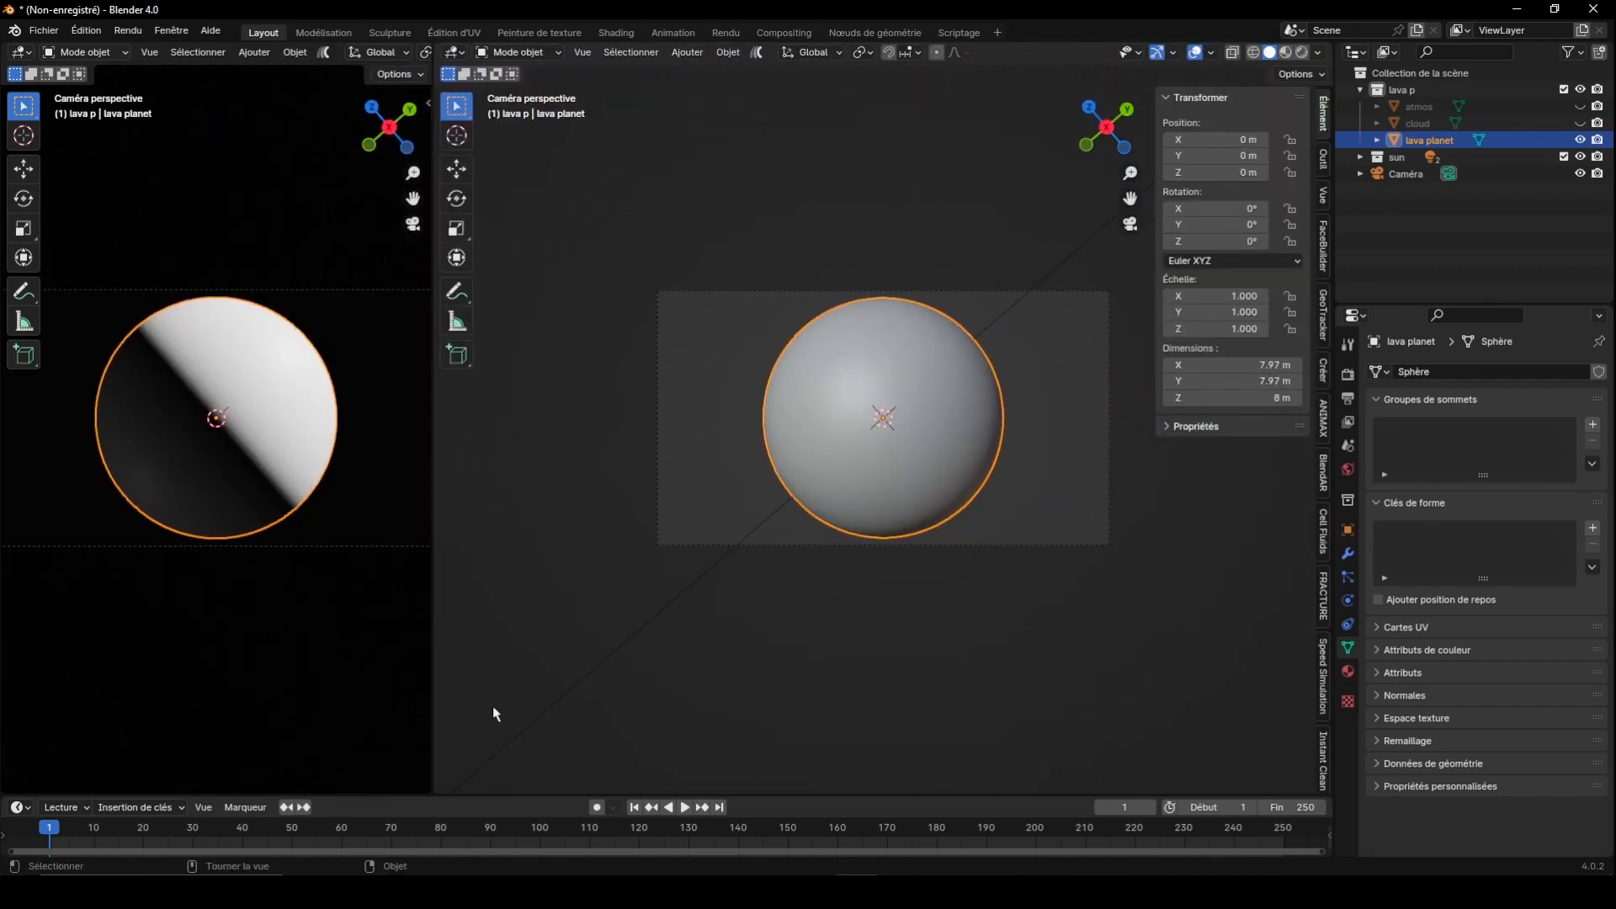
{"action": "left_click_drag", "start_coordinate": [774, 803], "coordinate": [782, 582]}
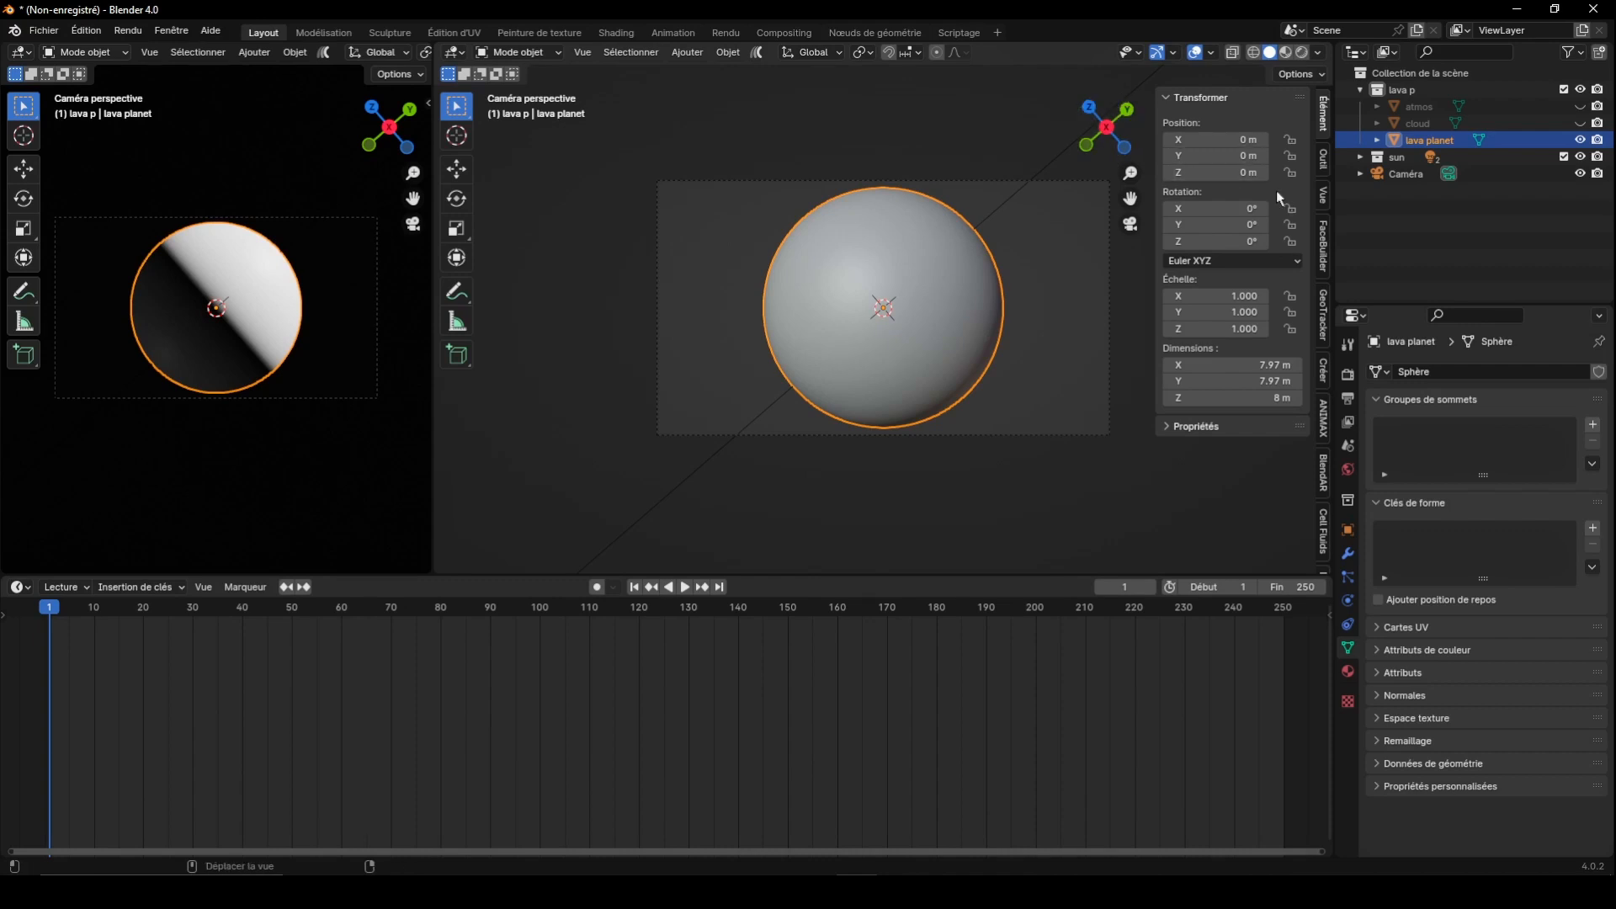
Take the second viewport out of camera view to a user perspective of the planet with material preview shading
{"action": "scroll", "coordinate": [1276, 190], "scroll_direction": "down", "scroll_amount": 2, "text": "ctrl"}
{"action": "mouse_move", "coordinate": [1107, 138]}
{"action": "left_mouse_down"}
{"action": "mouse_move", "coordinate": [1081, 133]}
{"action": "mouse_move", "coordinate": [1065, 152]}
{"action": "mouse_move", "coordinate": [1212, 150]}
{"action": "left_mouse_up"}
{"action": "scroll", "coordinate": [1013, 238], "scroll_direction": "up", "scroll_amount": 2}
{"action": "left_click", "coordinate": [1286, 53]}
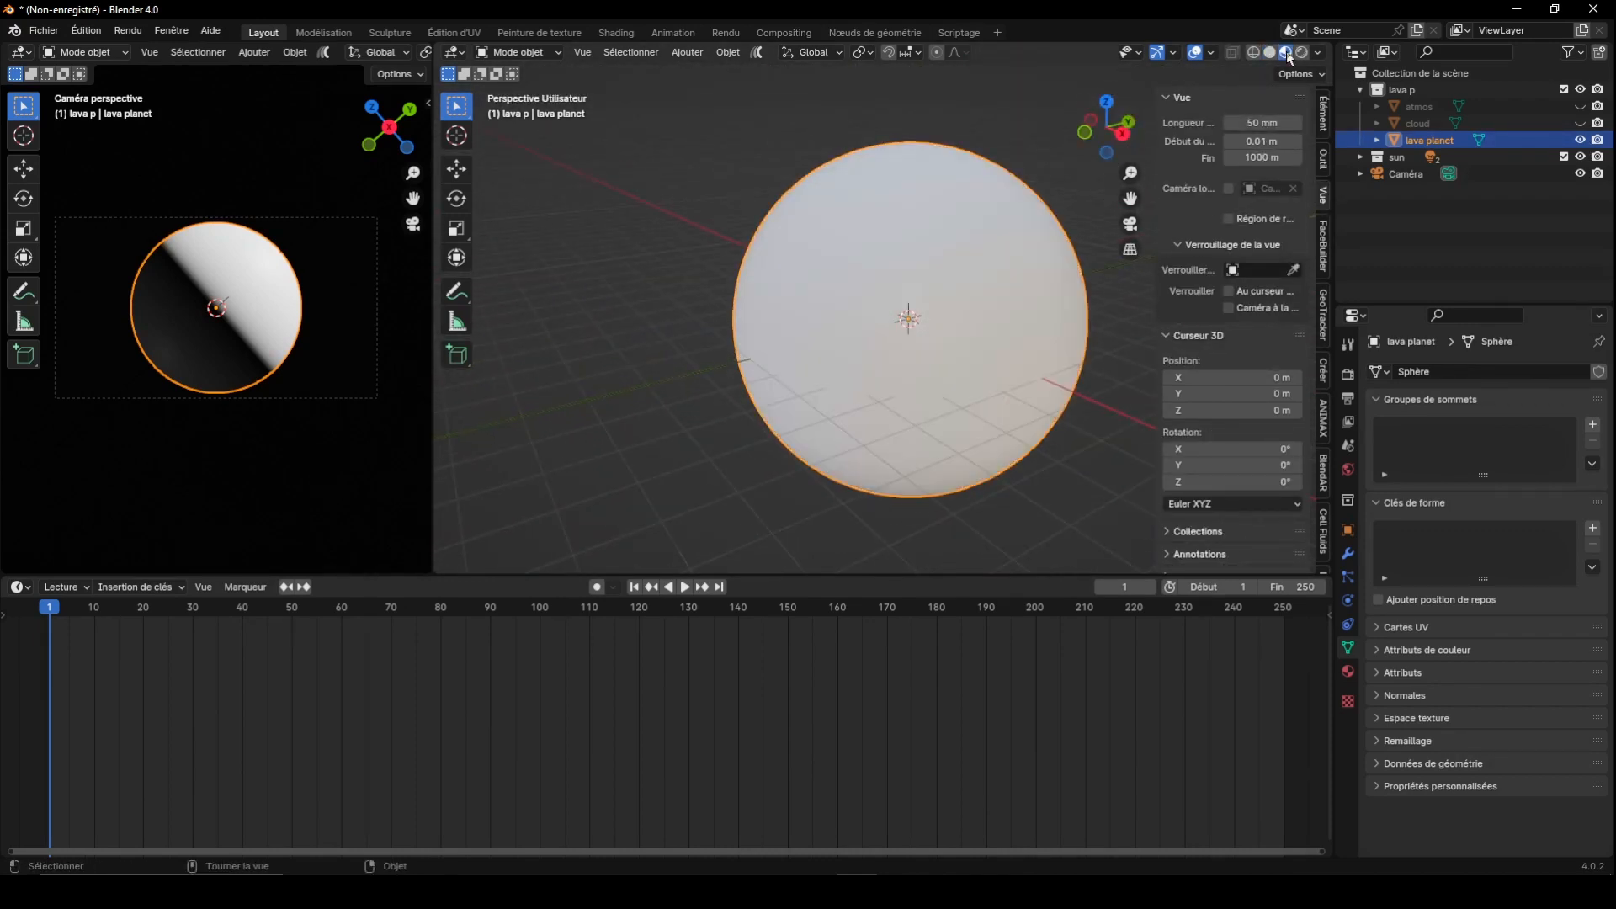
Turn off overlays in the rendered camera viewport and give it a bit over a third of the width
{"action": "left_click_drag", "start_coordinate": [439, 205], "coordinate": [631, 84]}
{"action": "left_click", "coordinate": [628, 53]}
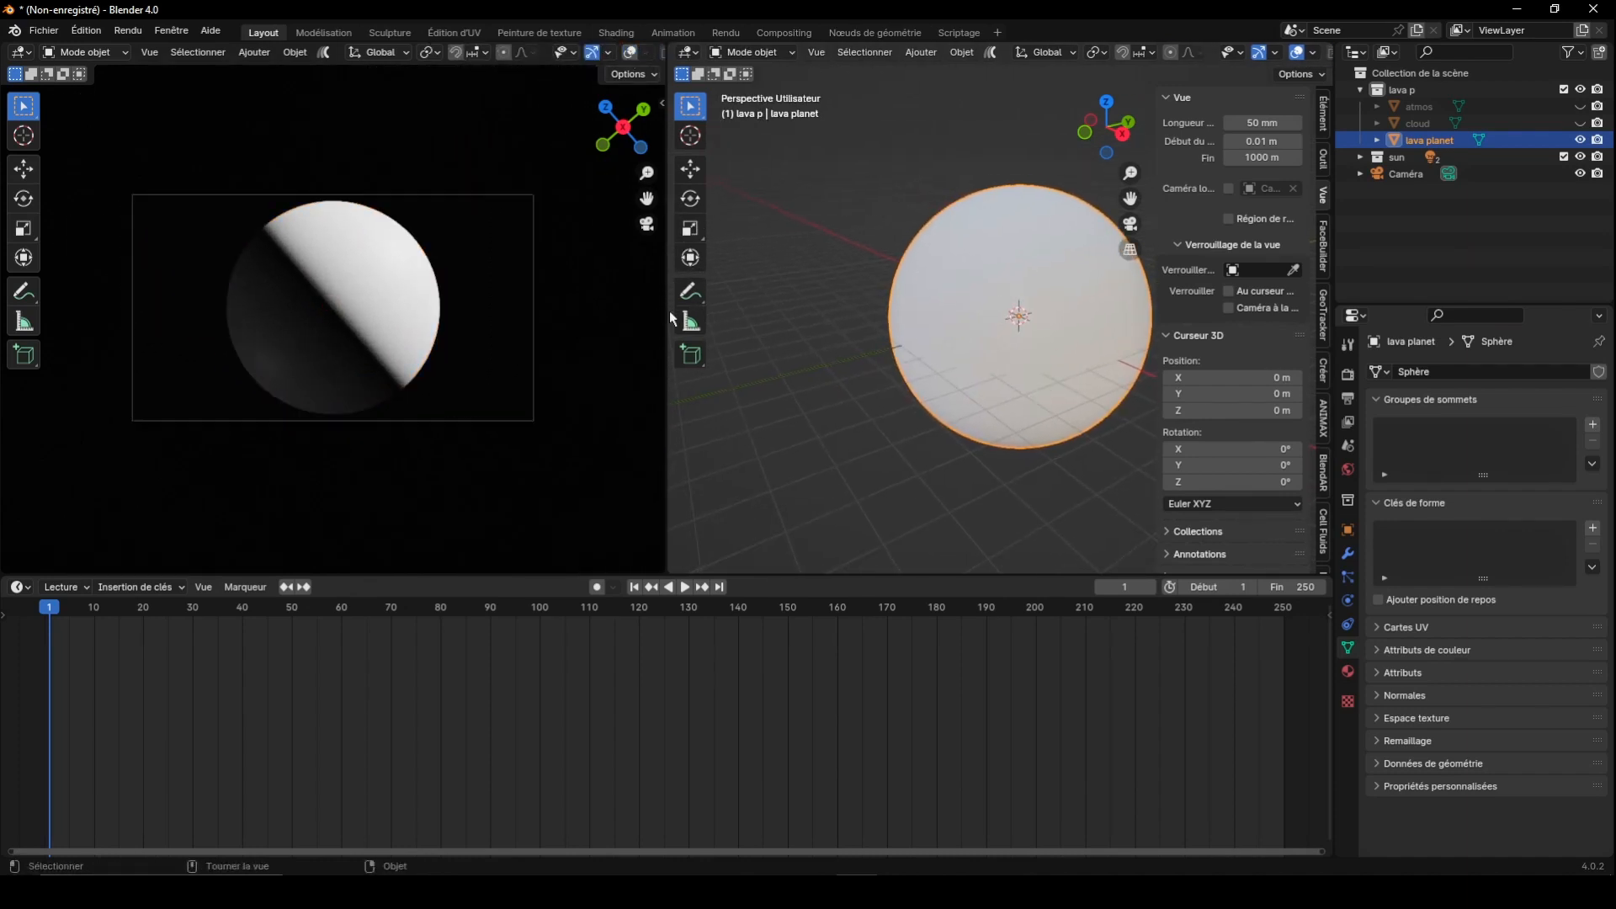
{"action": "left_click_drag", "start_coordinate": [671, 318], "coordinate": [512, 277]}
Turn the timeline area into a shader editor and create a new material for lava planet
{"action": "left_click", "coordinate": [15, 587]}
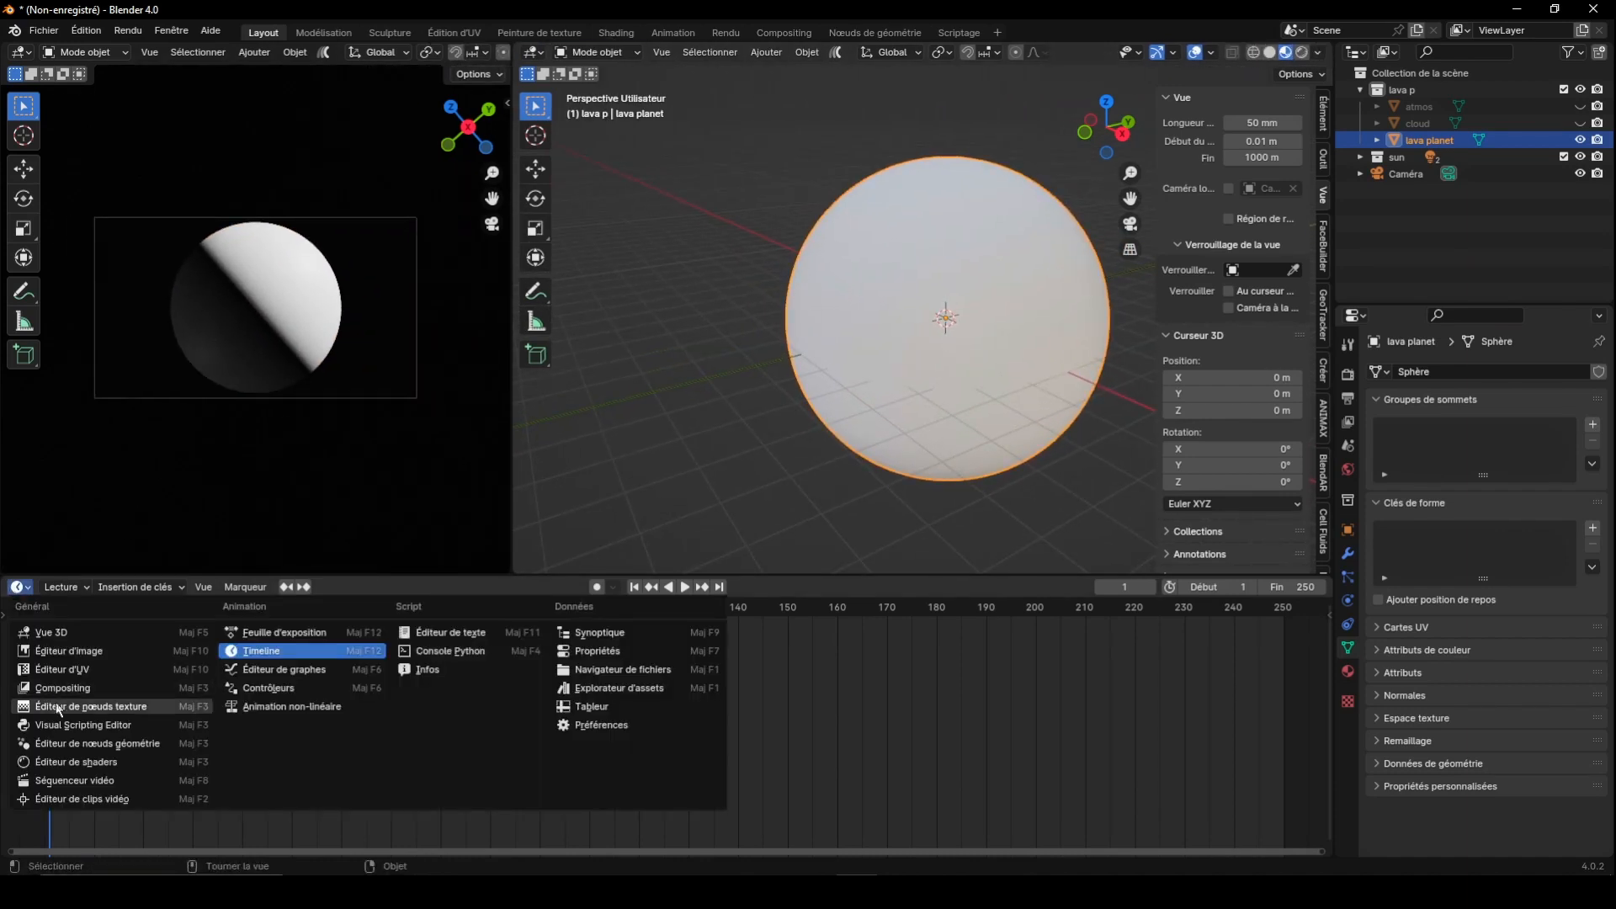
{"action": "left_click", "coordinate": [56, 759]}
{"action": "left_click", "coordinate": [680, 587]}
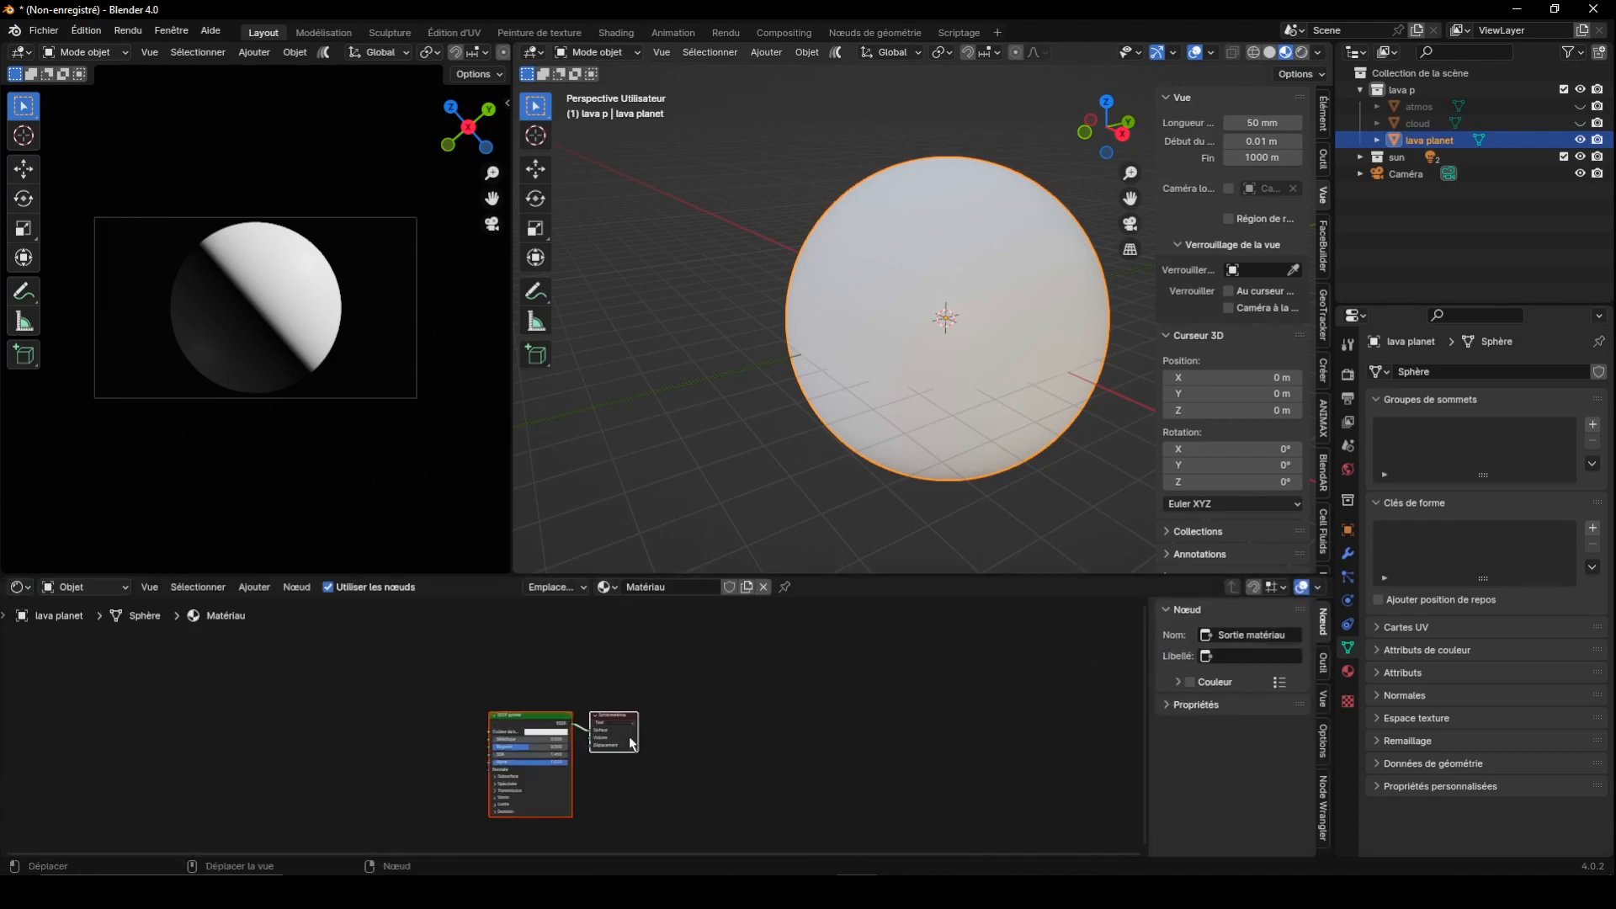
Change the lava planet material's surface shader to Diffuse BSDF
{"action": "left_click", "coordinate": [1348, 671]}
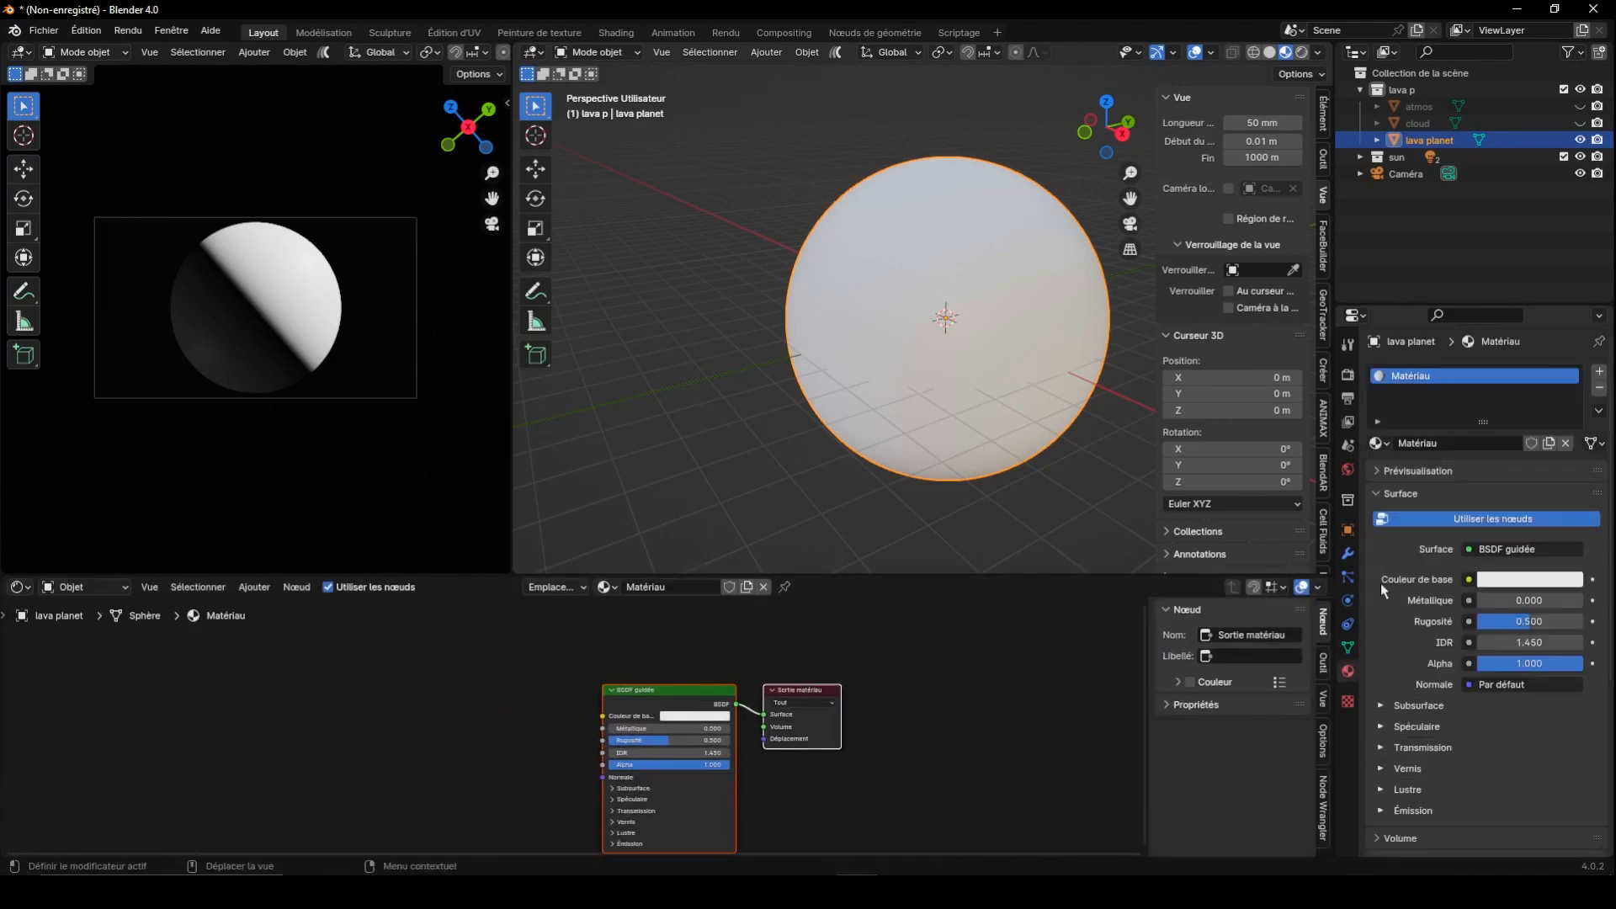
{"action": "left_click", "coordinate": [1468, 548]}
{"action": "left_click", "coordinate": [1434, 197]}
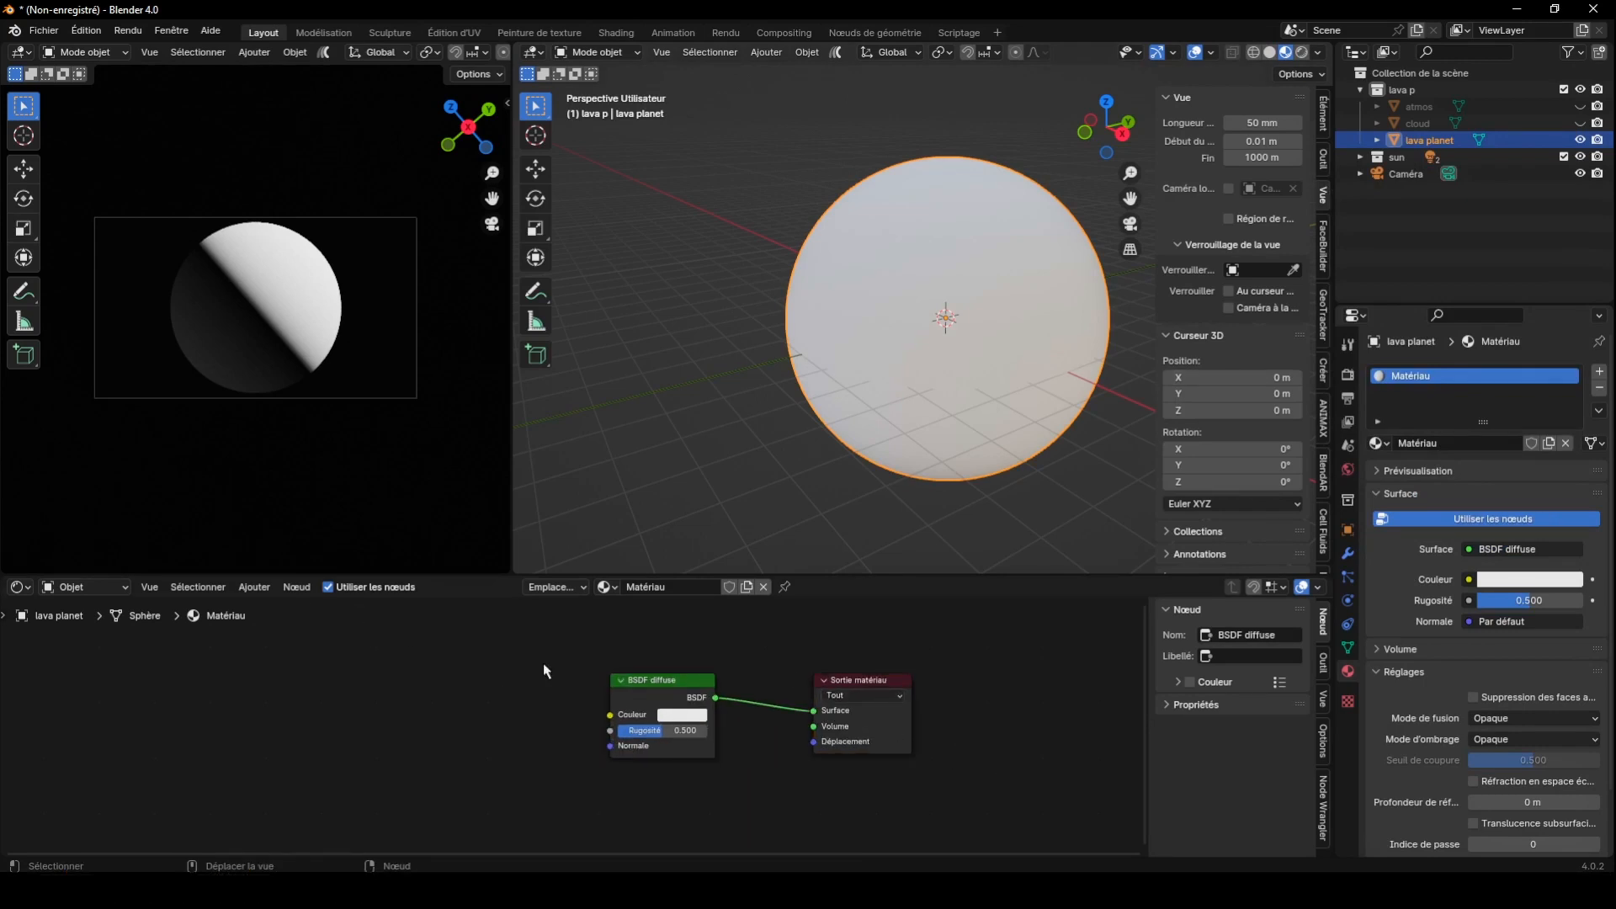
Add an Image Texture node and connect its colour output to the Diffuse BSDF colour input
{"action": "left_click", "coordinate": [254, 586]}
{"action": "mouse_move", "coordinate": [276, 696]}
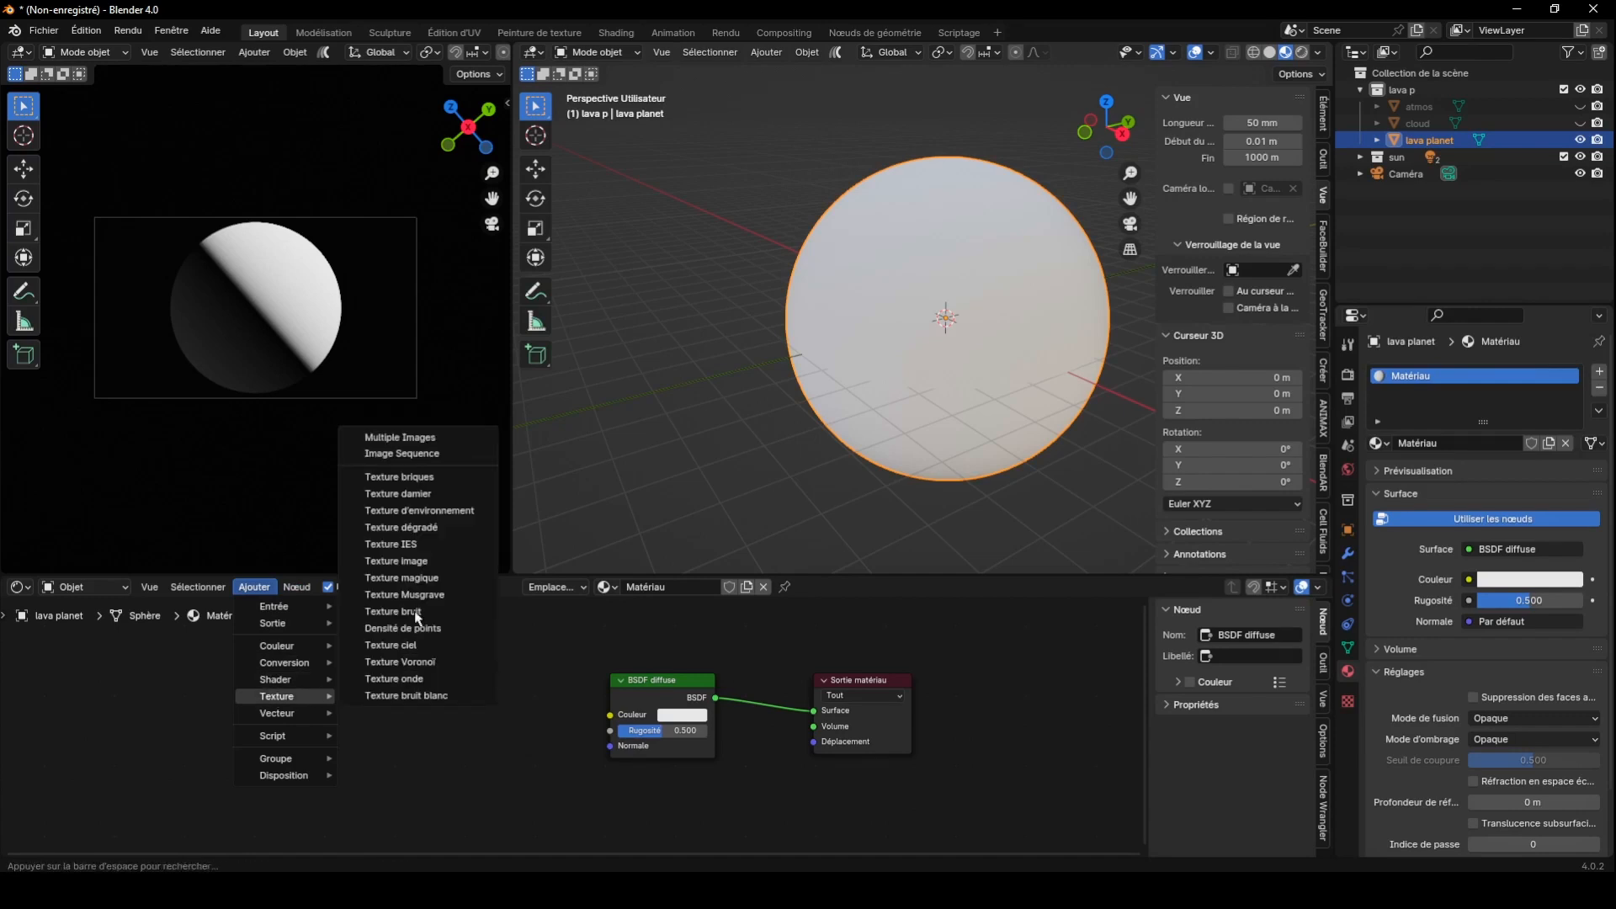
{"action": "left_click", "coordinate": [396, 560]}
{"action": "left_click", "coordinate": [456, 724]}
{"action": "left_click_drag", "start_coordinate": [540, 693], "coordinate": [611, 715]}
Load Venus.jpg from the SPACE\TEXTURES folder into the Image Texture node
{"action": "left_click", "coordinate": [503, 728]}
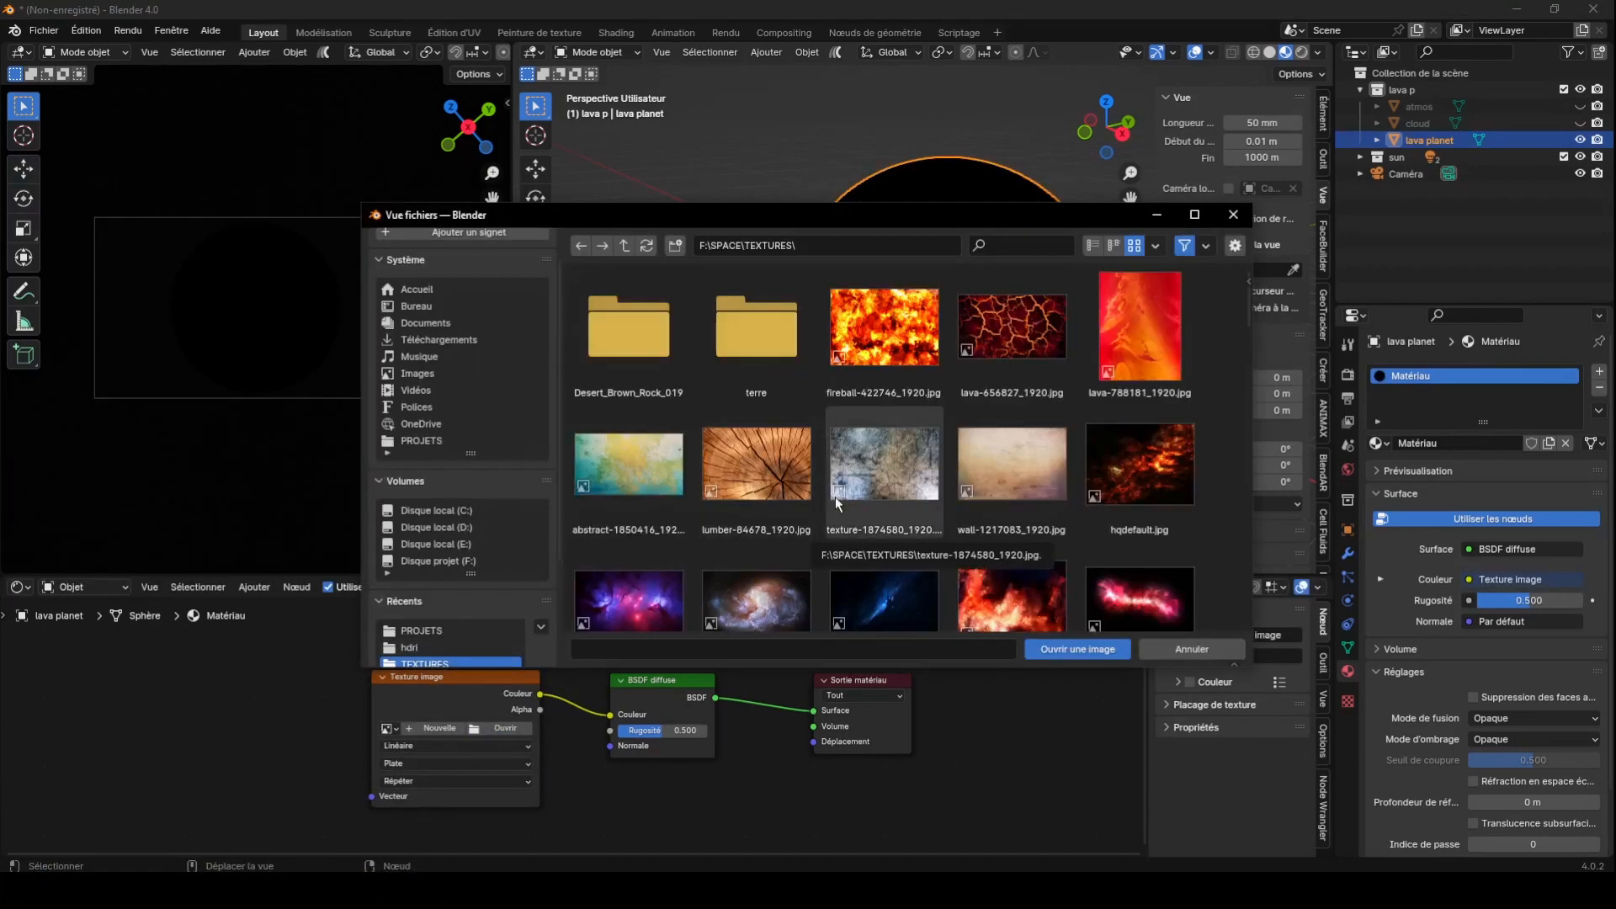
{"action": "scroll", "coordinate": [834, 500], "scroll_direction": "down", "scroll_amount": 2}
{"action": "scroll", "coordinate": [832, 497], "scroll_direction": "down", "scroll_amount": 10}
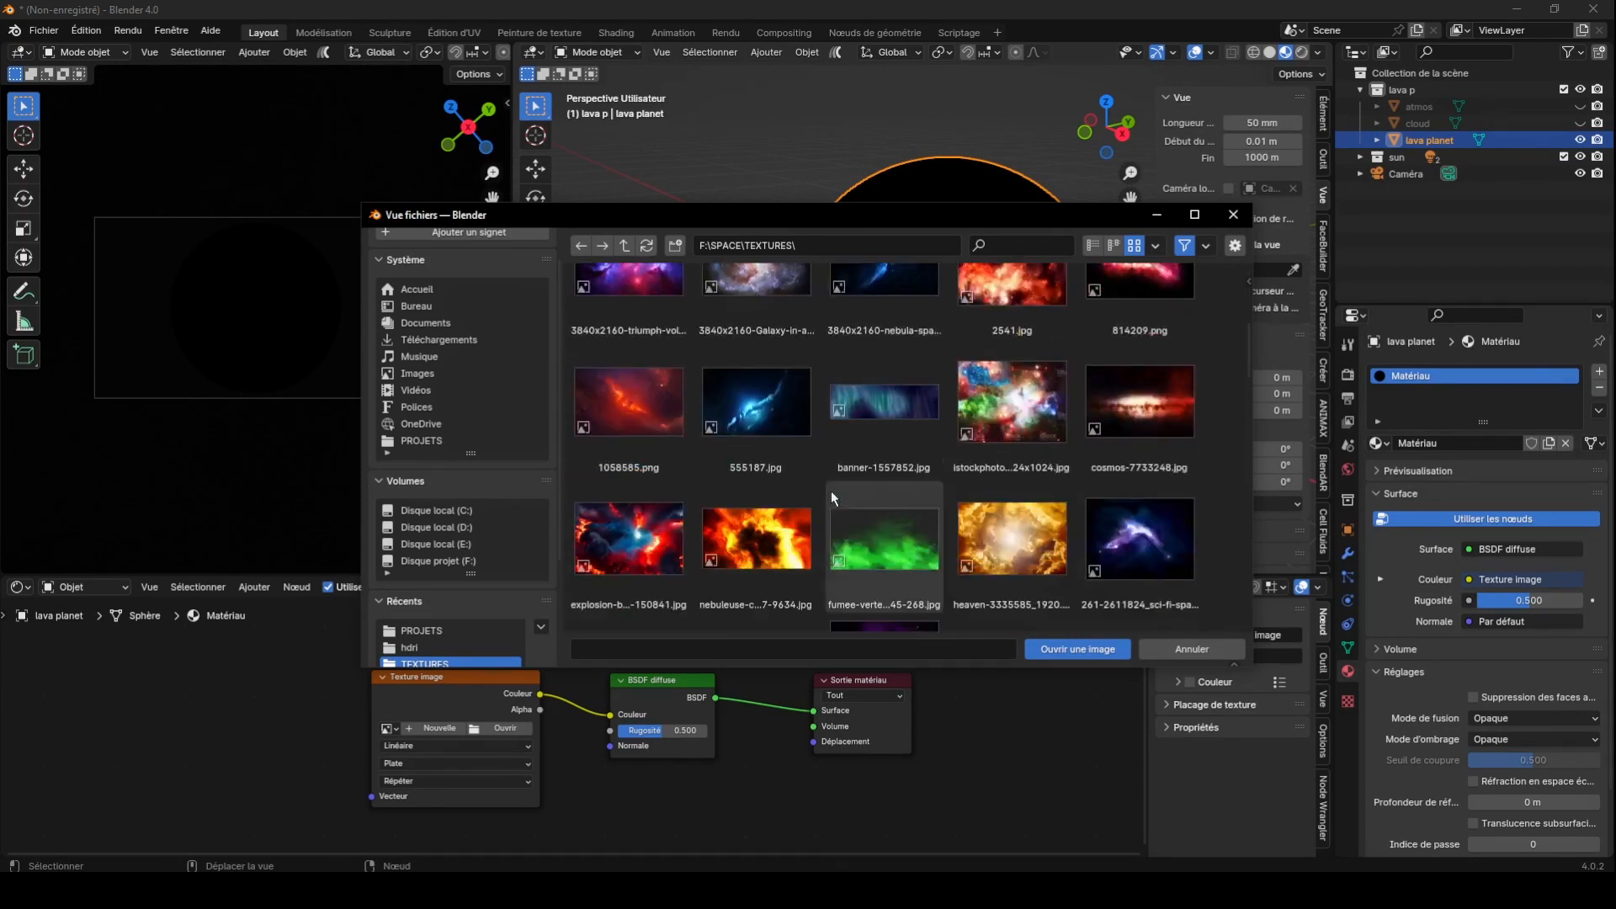
{"action": "scroll", "coordinate": [831, 492], "scroll_direction": "down", "scroll_amount": 8}
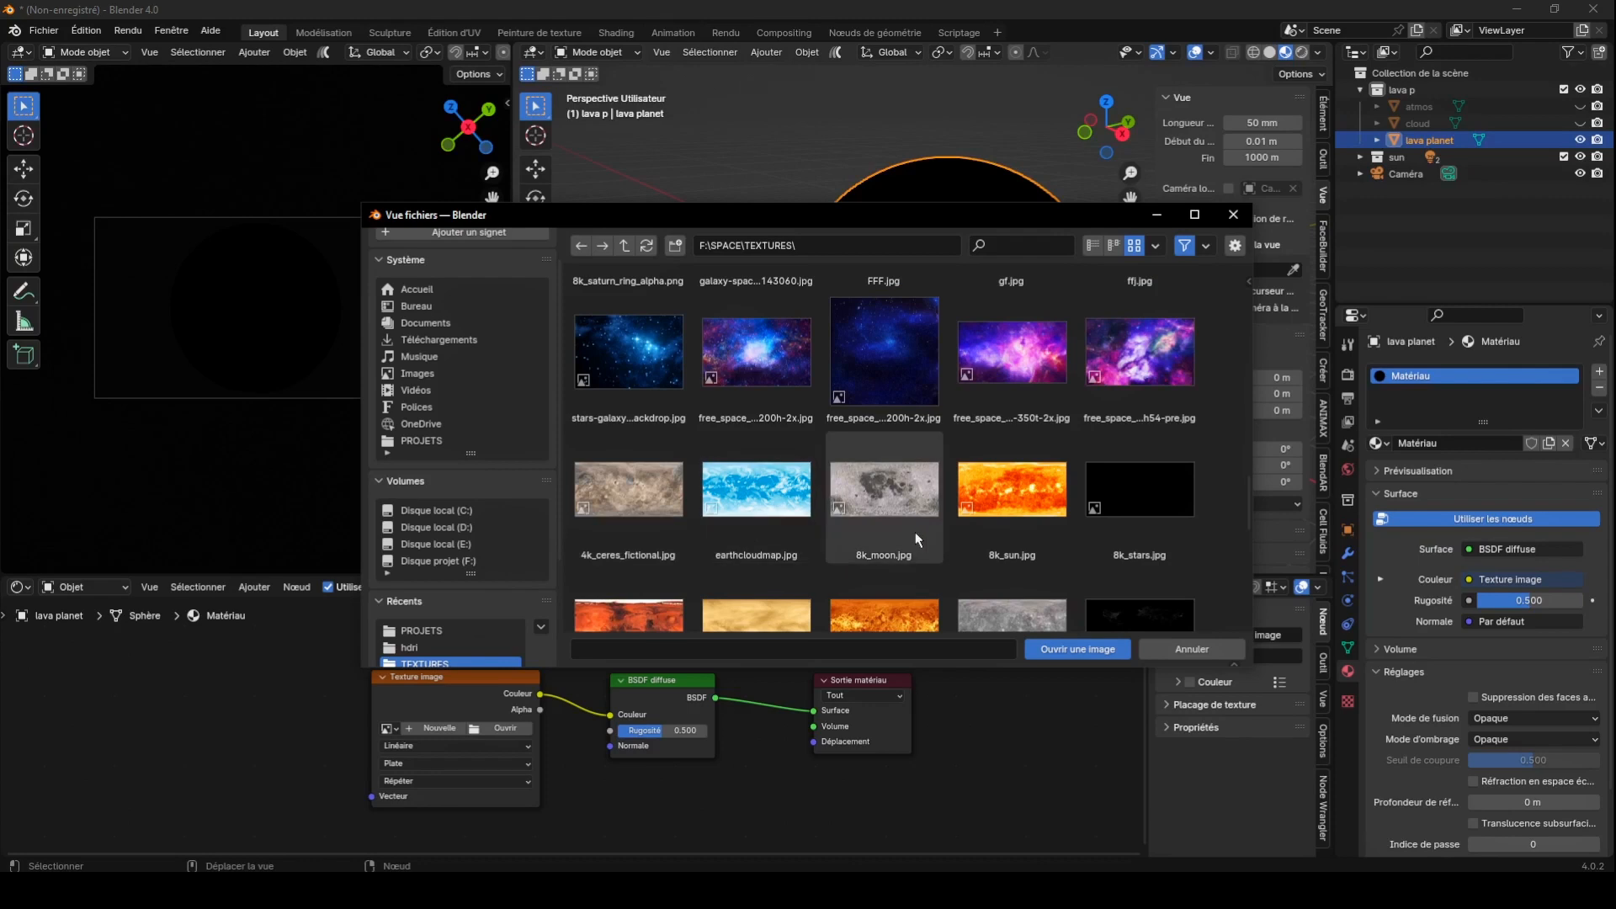
{"action": "scroll", "coordinate": [916, 532], "scroll_direction": "down", "scroll_amount": 2}
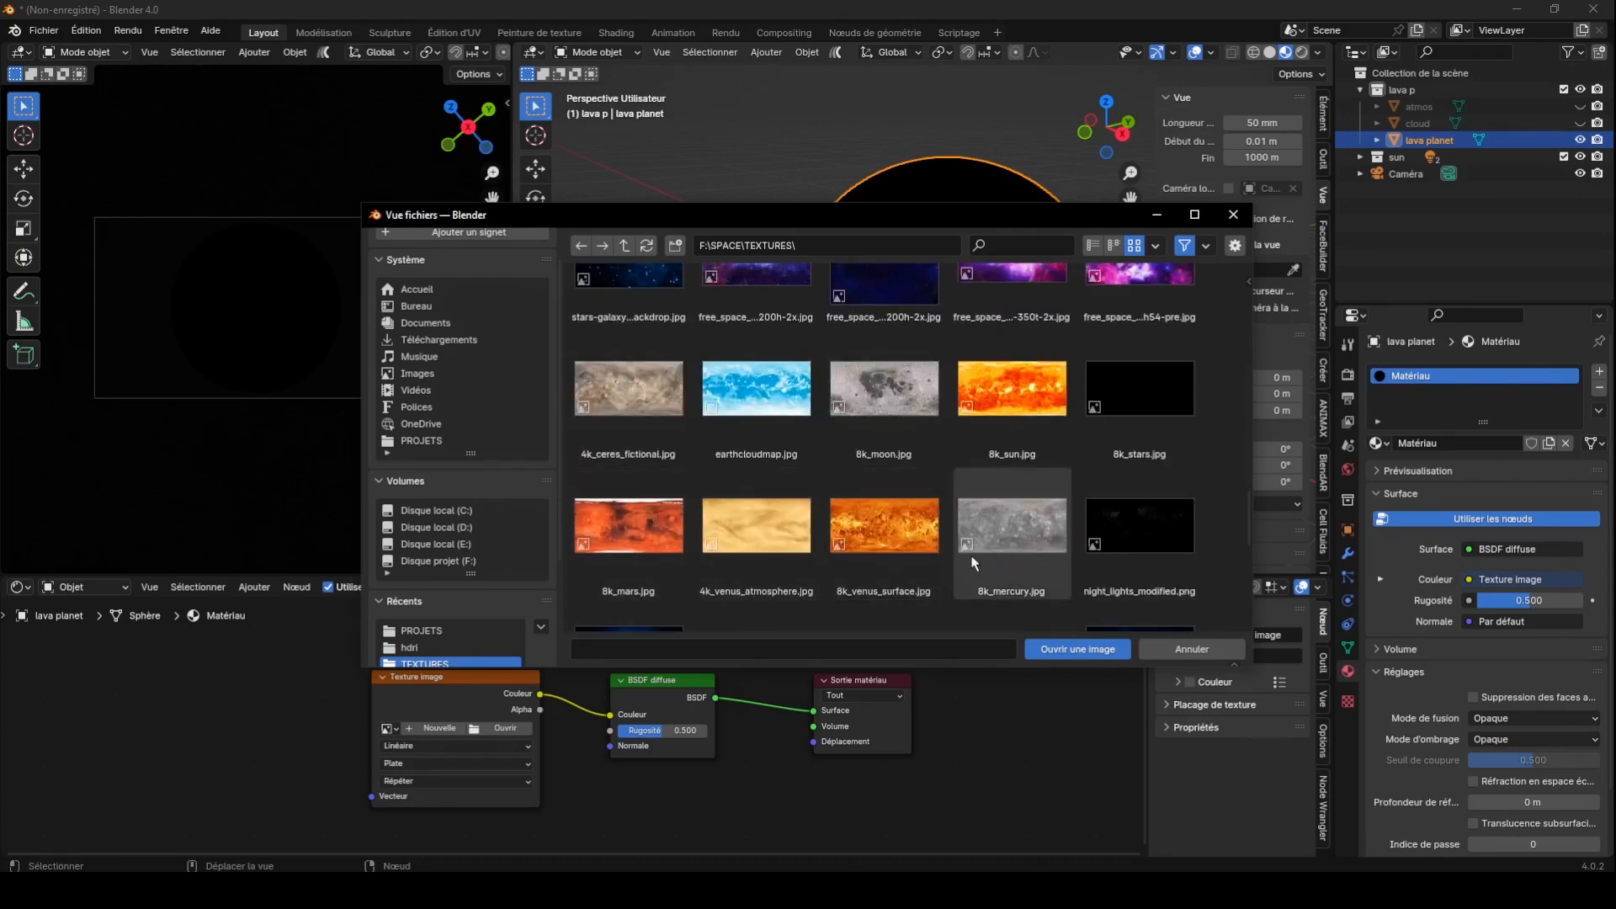
{"action": "scroll", "coordinate": [974, 563], "scroll_direction": "down", "scroll_amount": 8}
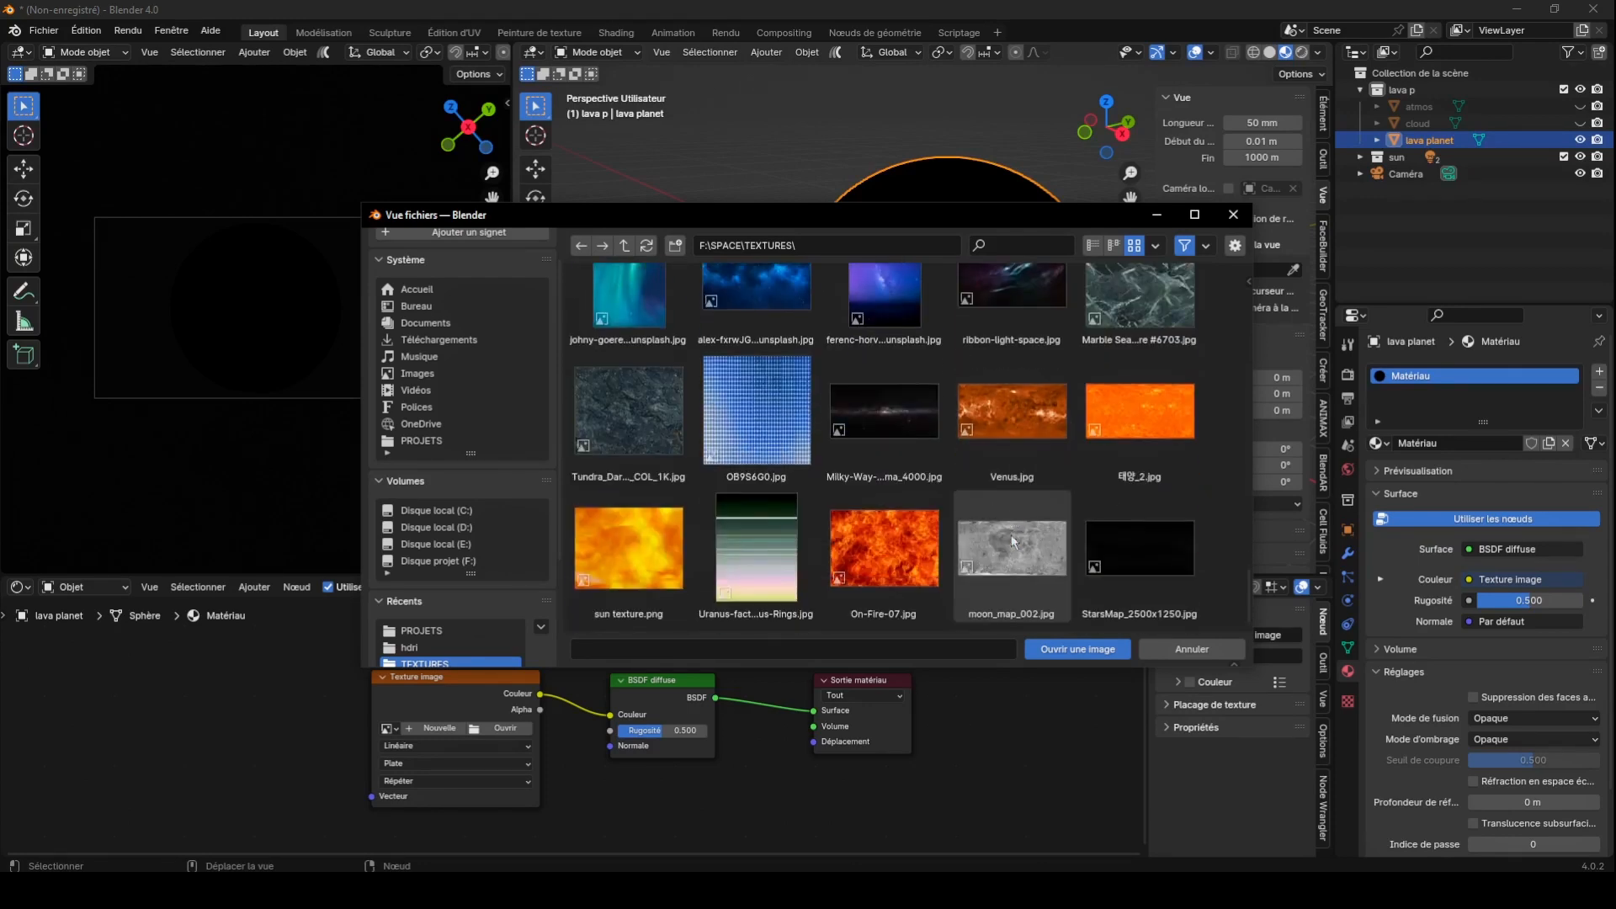
{"action": "left_click", "coordinate": [1028, 433]}
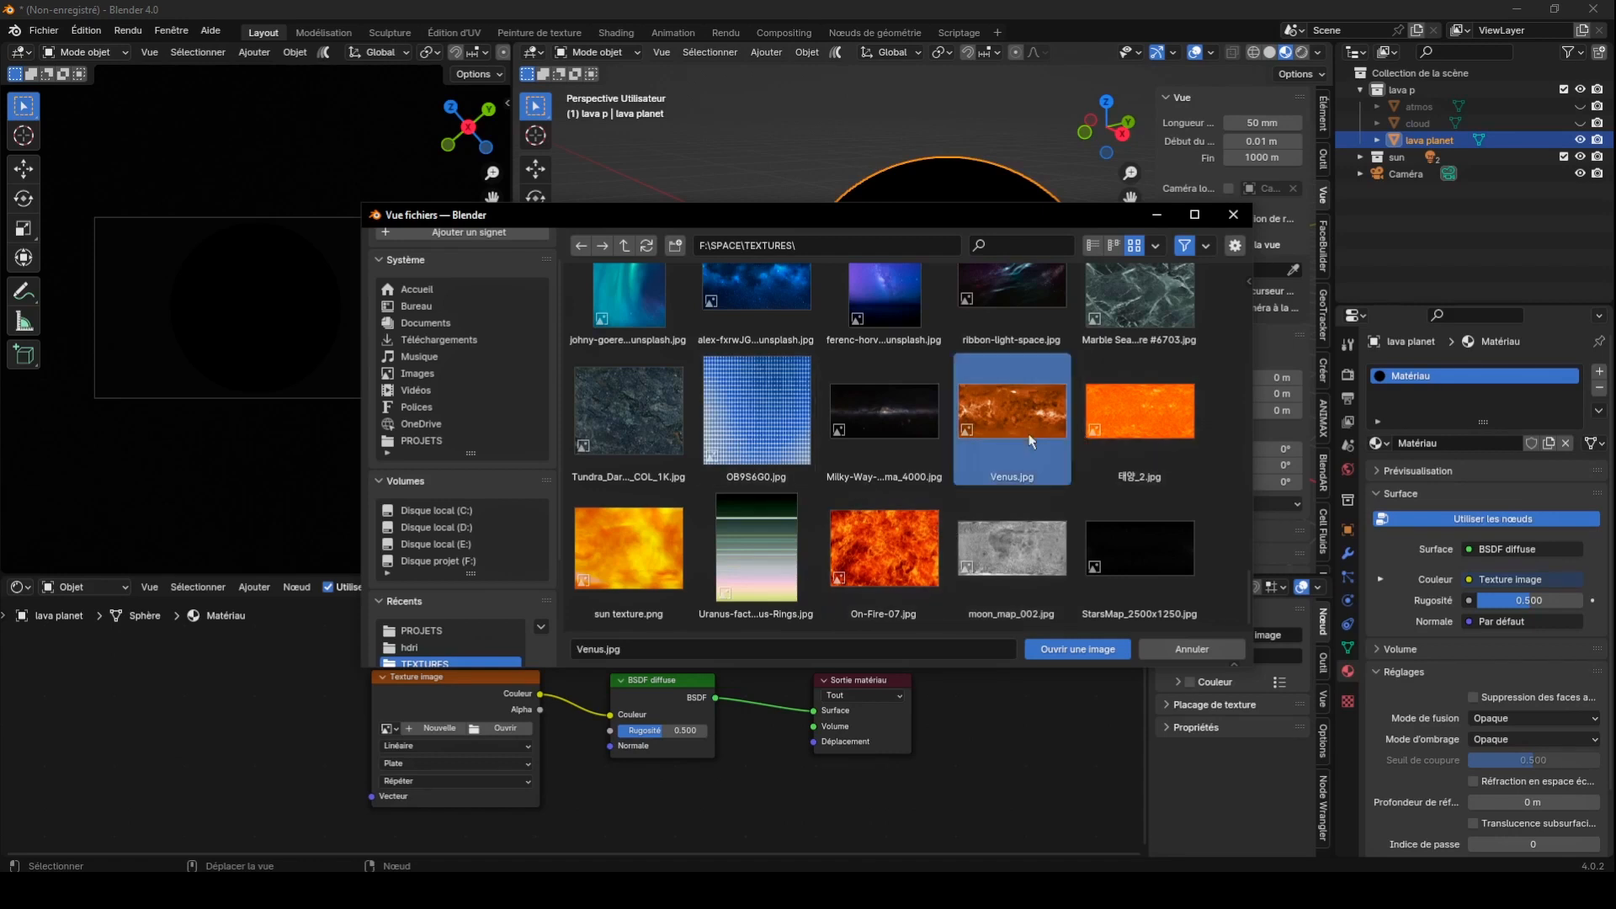
{"action": "left_click", "coordinate": [1063, 650]}
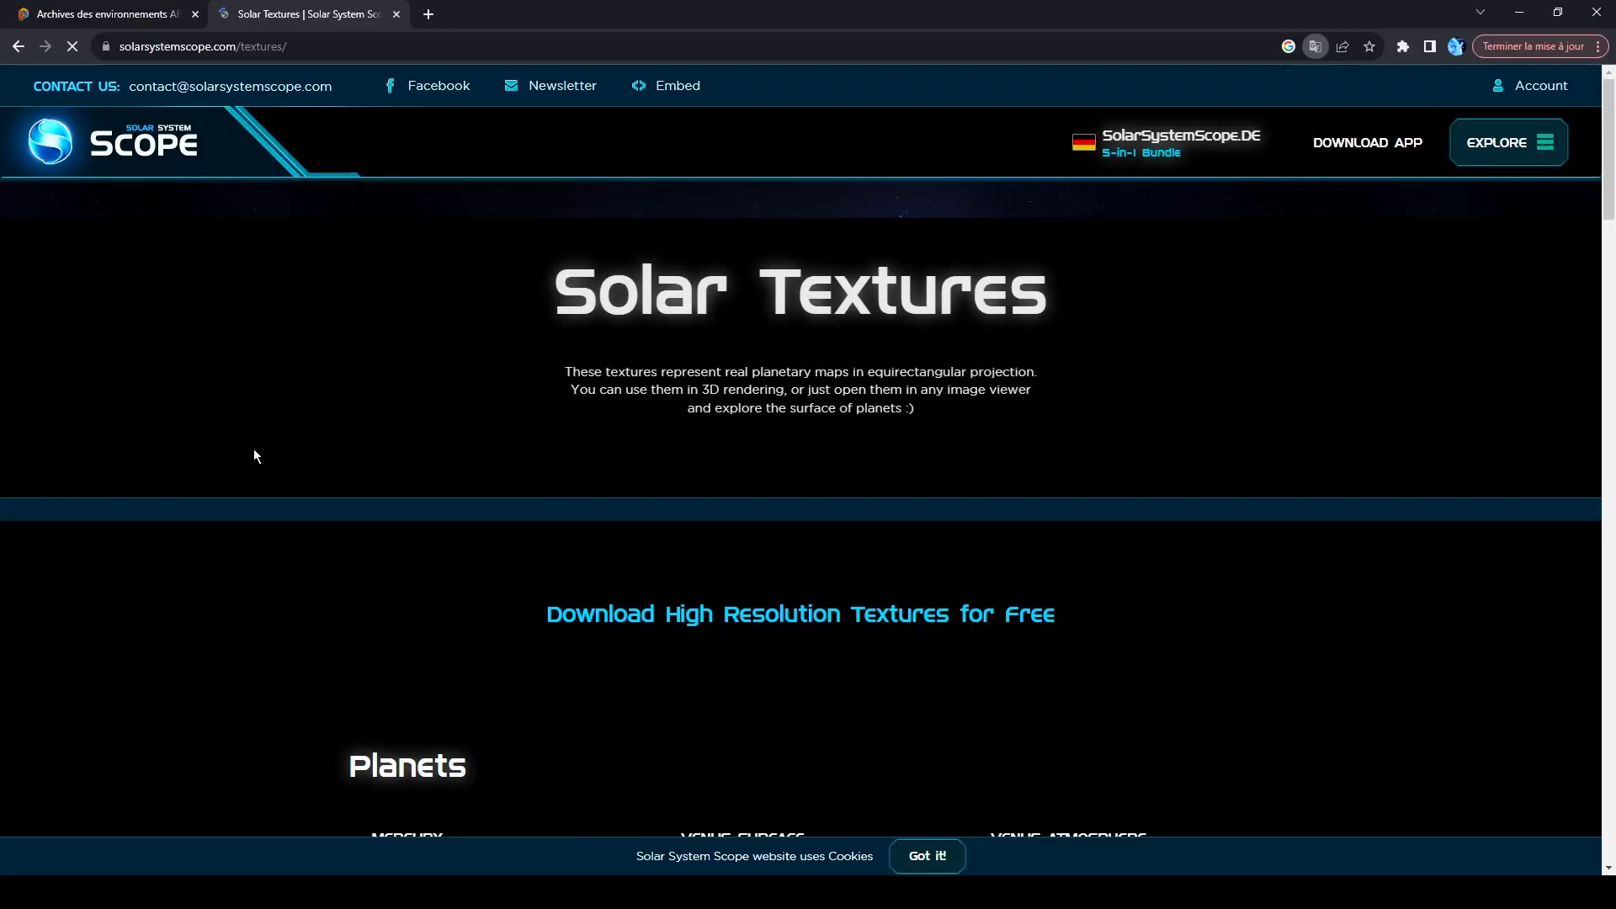
Browse the Solar System Scope textures page in the browser for downloadable planet, Earth, Sun, Moon and fictional maps
{"action": "scroll", "coordinate": [660, 620], "scroll_direction": "down", "scroll_amount": 8}
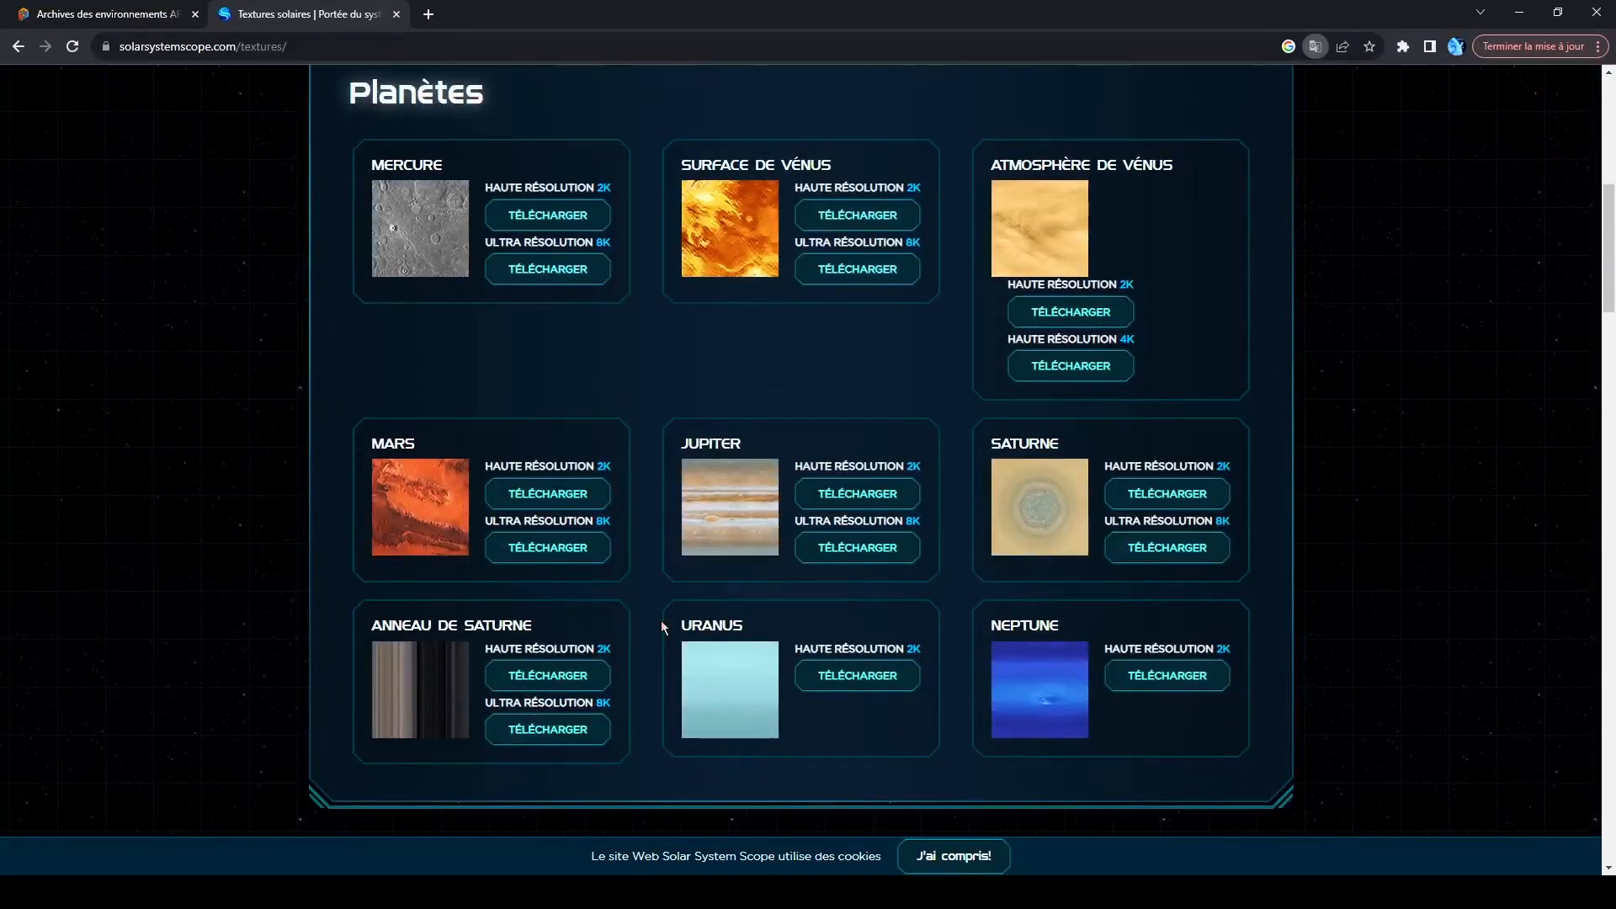
{"action": "scroll", "coordinate": [660, 620], "scroll_direction": "up", "scroll_amount": 5}
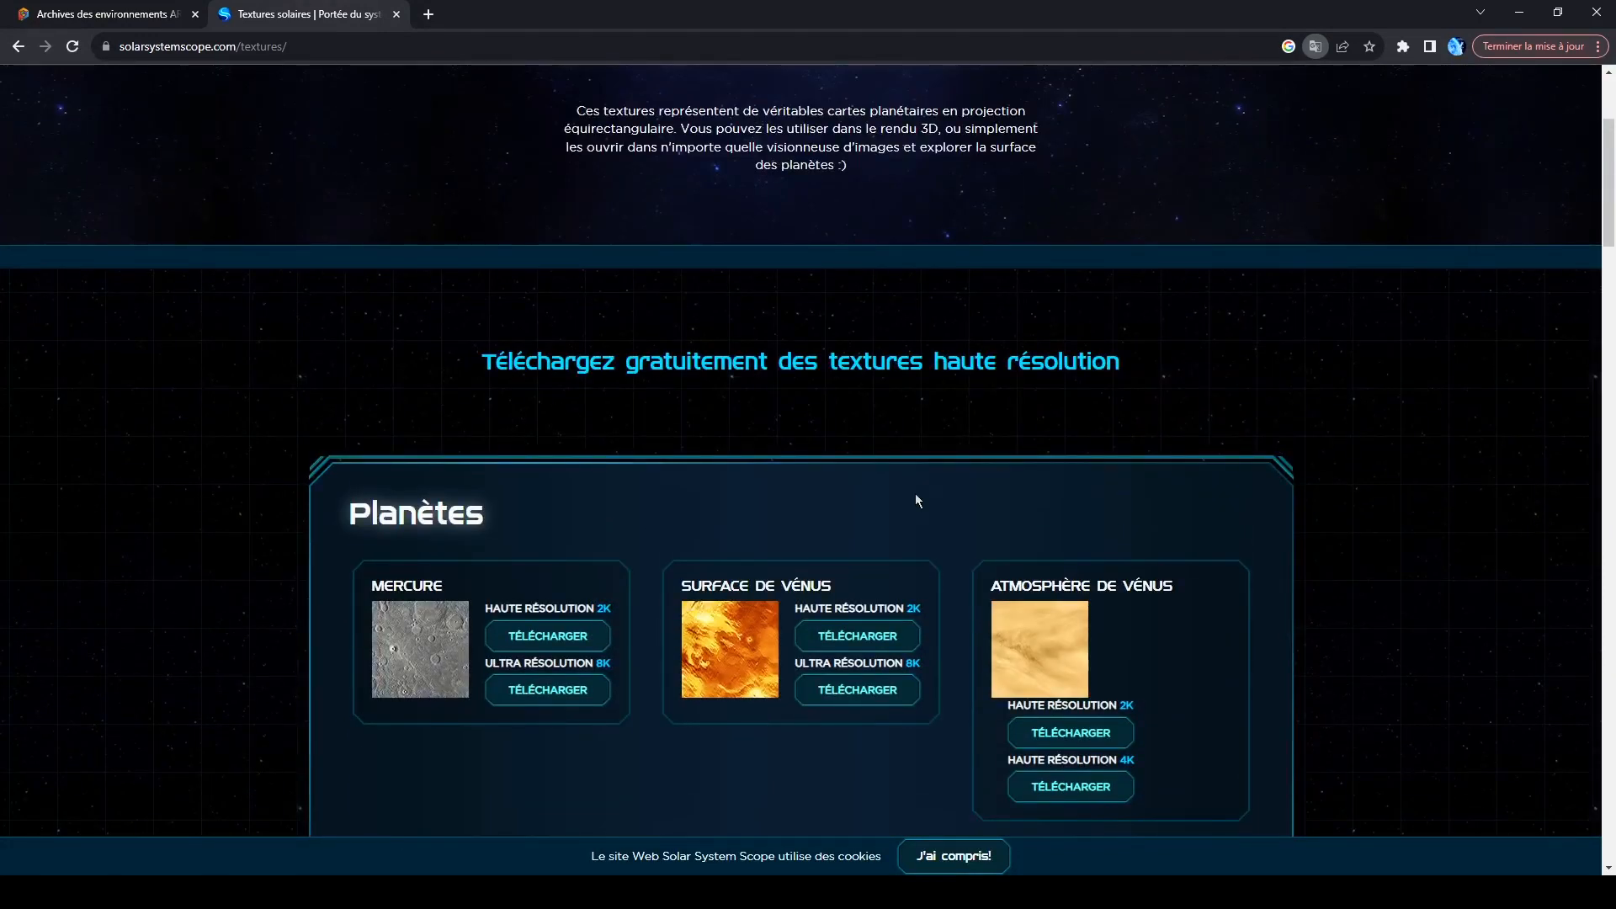
{"action": "scroll", "coordinate": [915, 497], "scroll_direction": "down", "scroll_amount": 3}
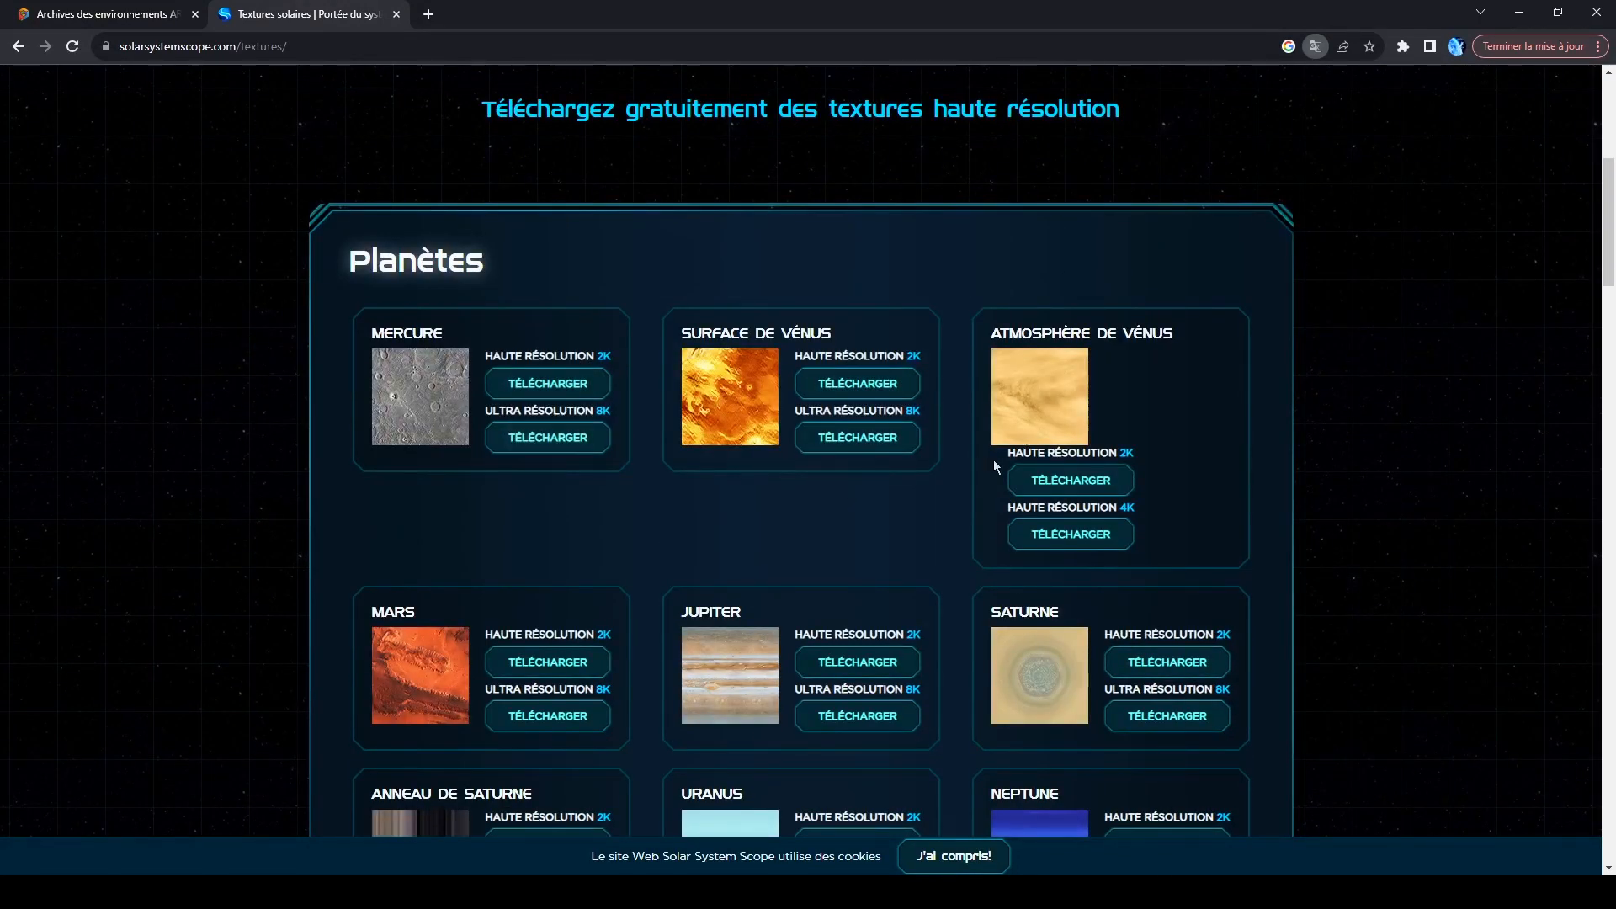
{"action": "scroll", "coordinate": [927, 492], "scroll_direction": "down", "scroll_amount": 5}
{"action": "scroll", "coordinate": [711, 539], "scroll_direction": "down", "scroll_amount": 6}
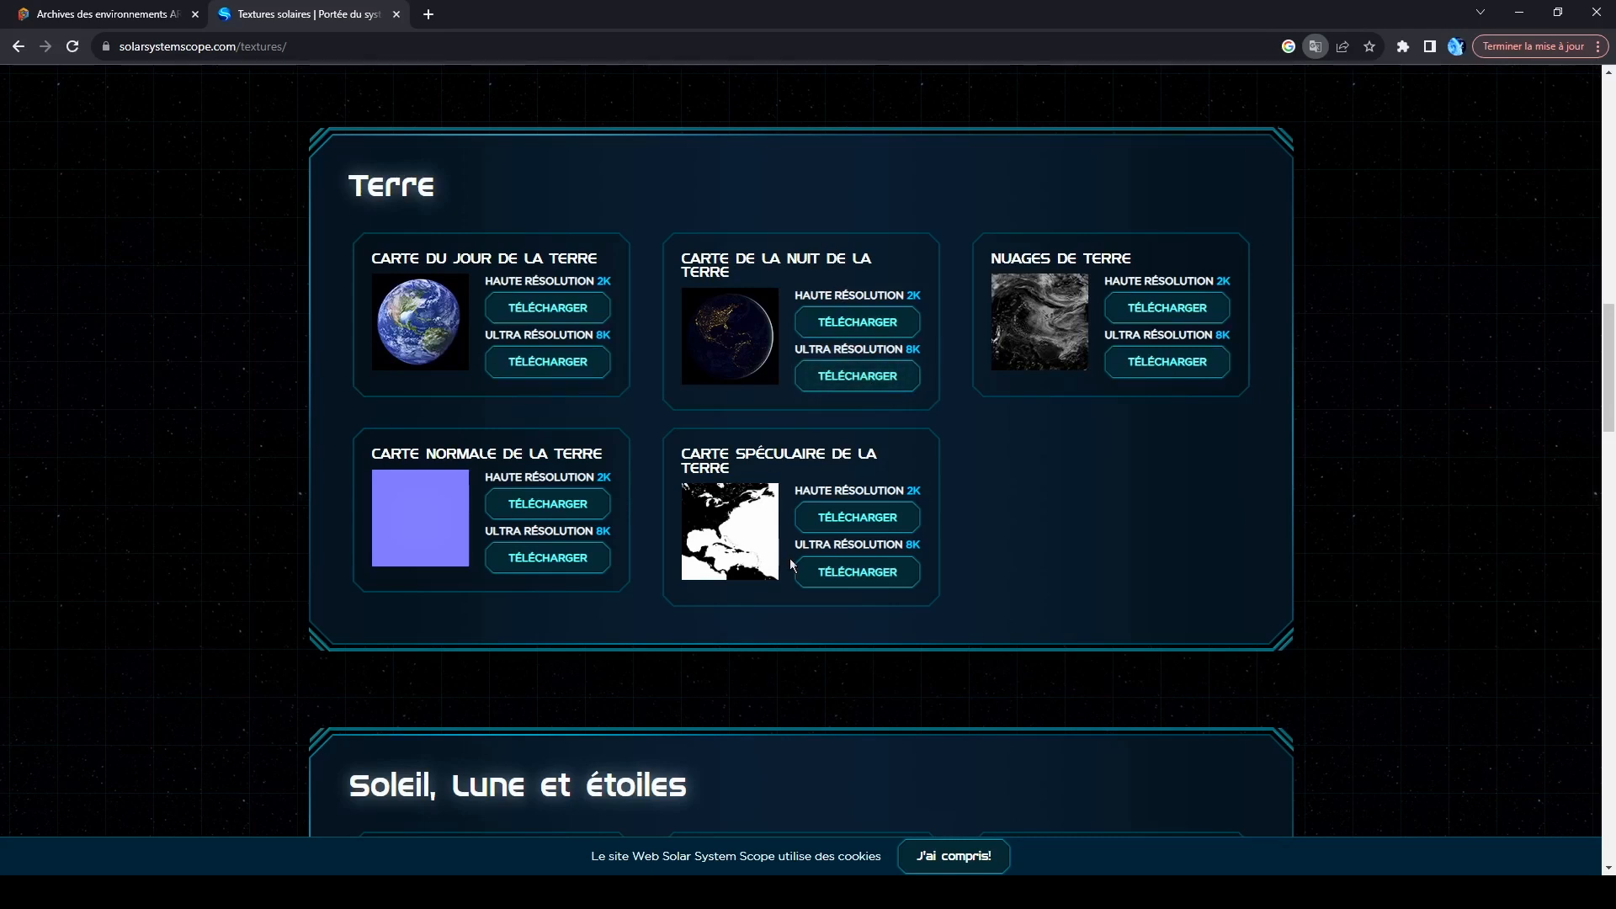
{"action": "scroll", "coordinate": [791, 563], "scroll_direction": "down", "scroll_amount": 8}
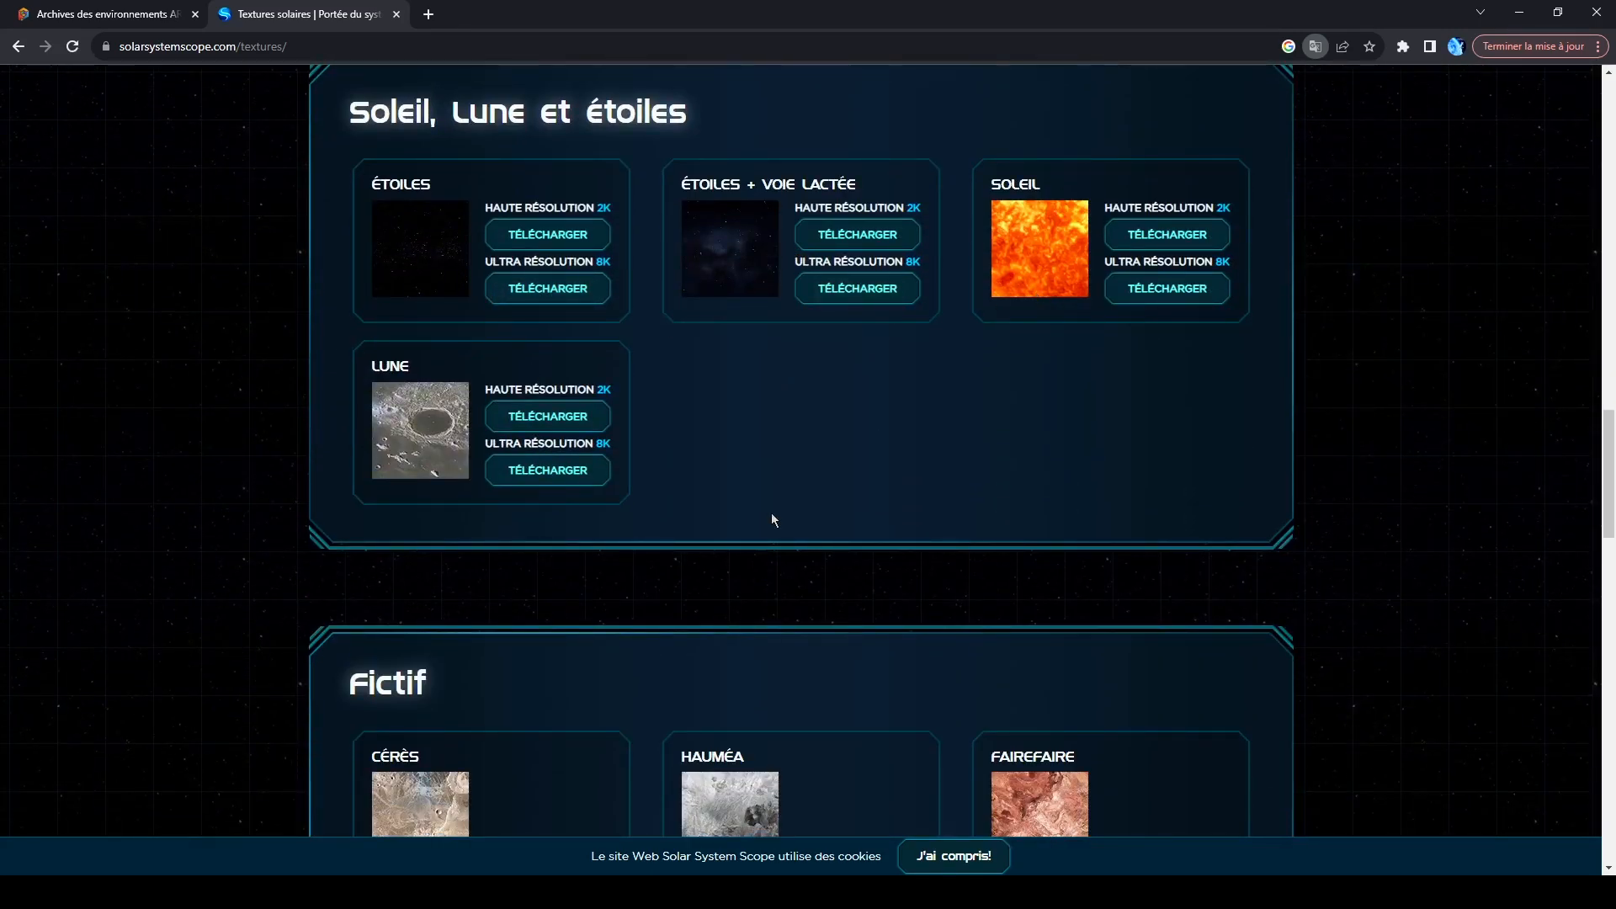
{"action": "scroll", "coordinate": [773, 518], "scroll_direction": "down", "scroll_amount": 8}
{"action": "scroll", "coordinate": [717, 274], "scroll_direction": "up", "scroll_amount": 4}
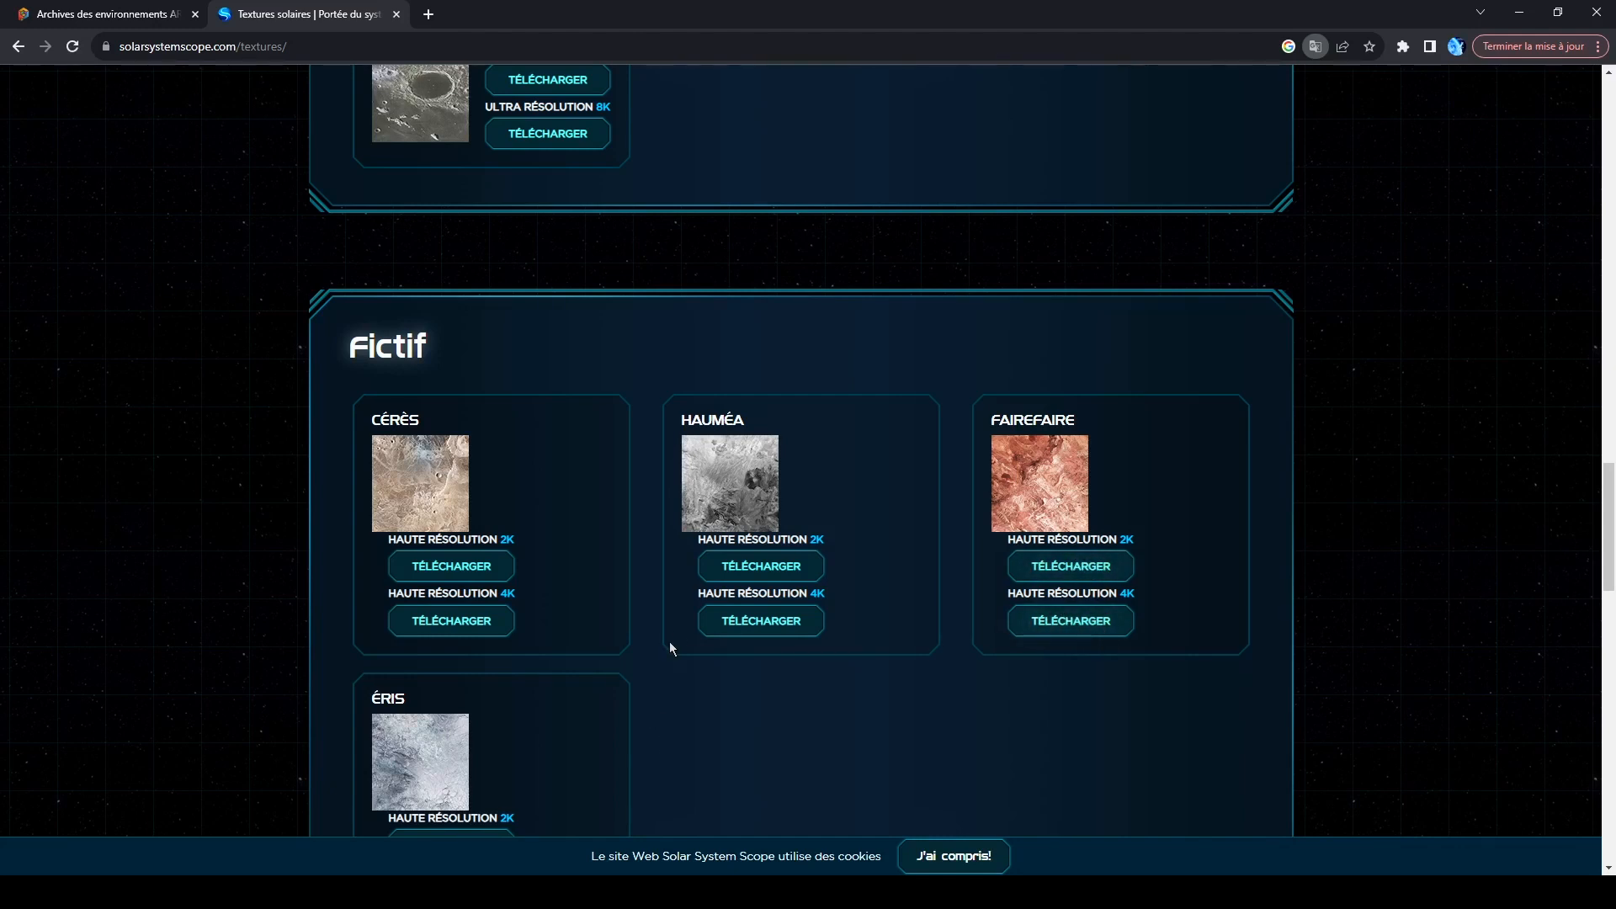
{"action": "scroll", "coordinate": [541, 581], "scroll_direction": "down", "scroll_amount": 2}
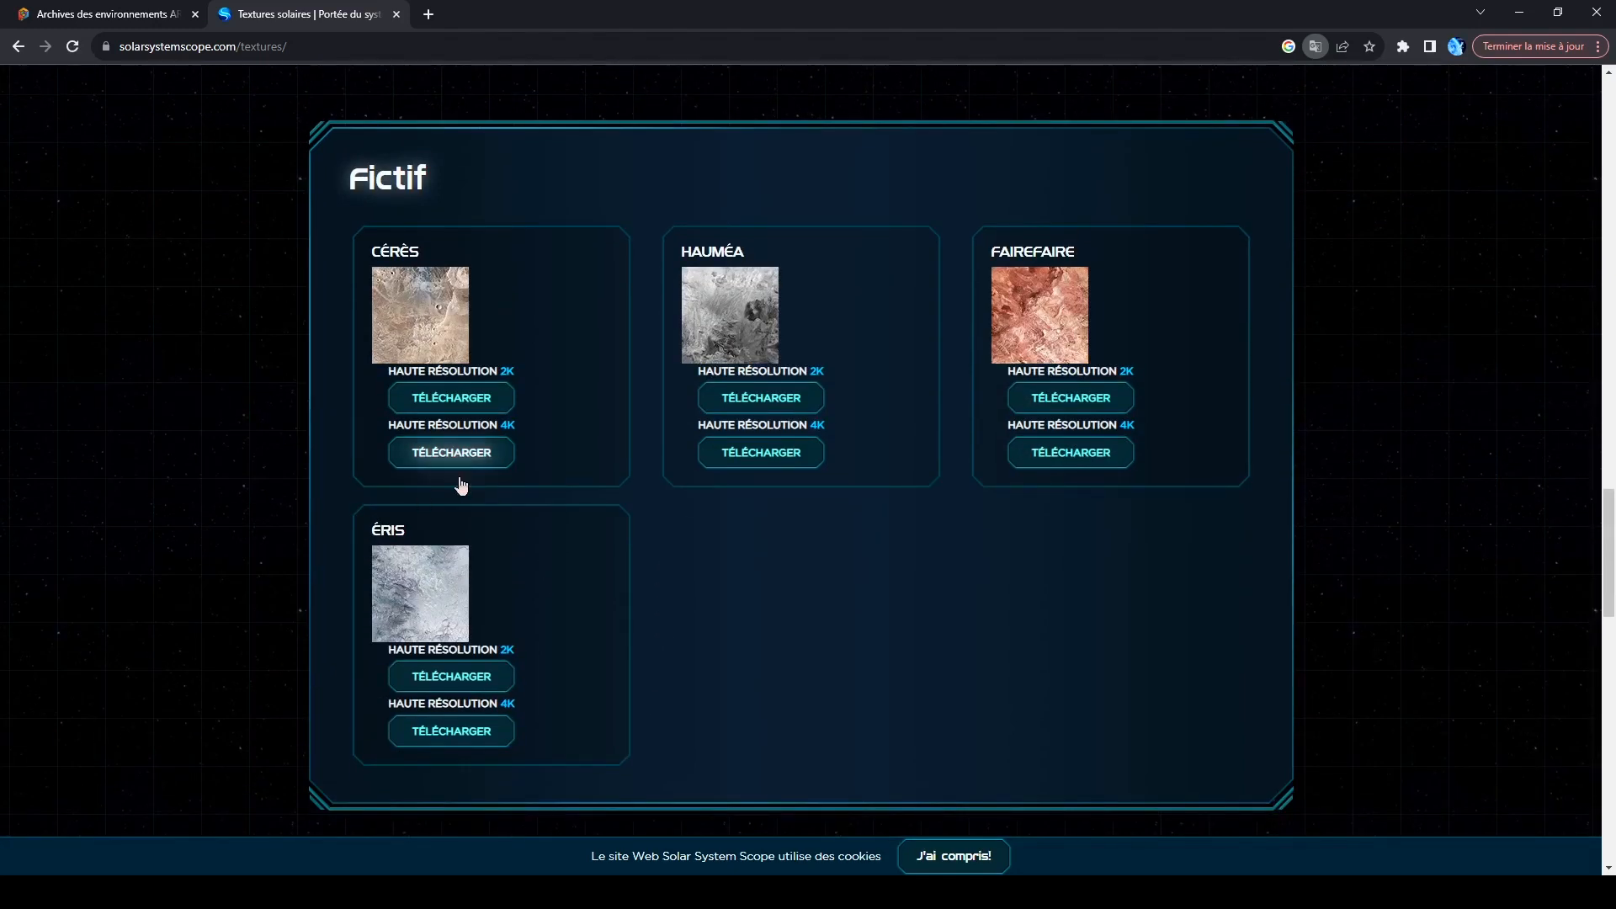
{"action": "scroll", "coordinate": [578, 649], "scroll_direction": "down", "scroll_amount": 4}
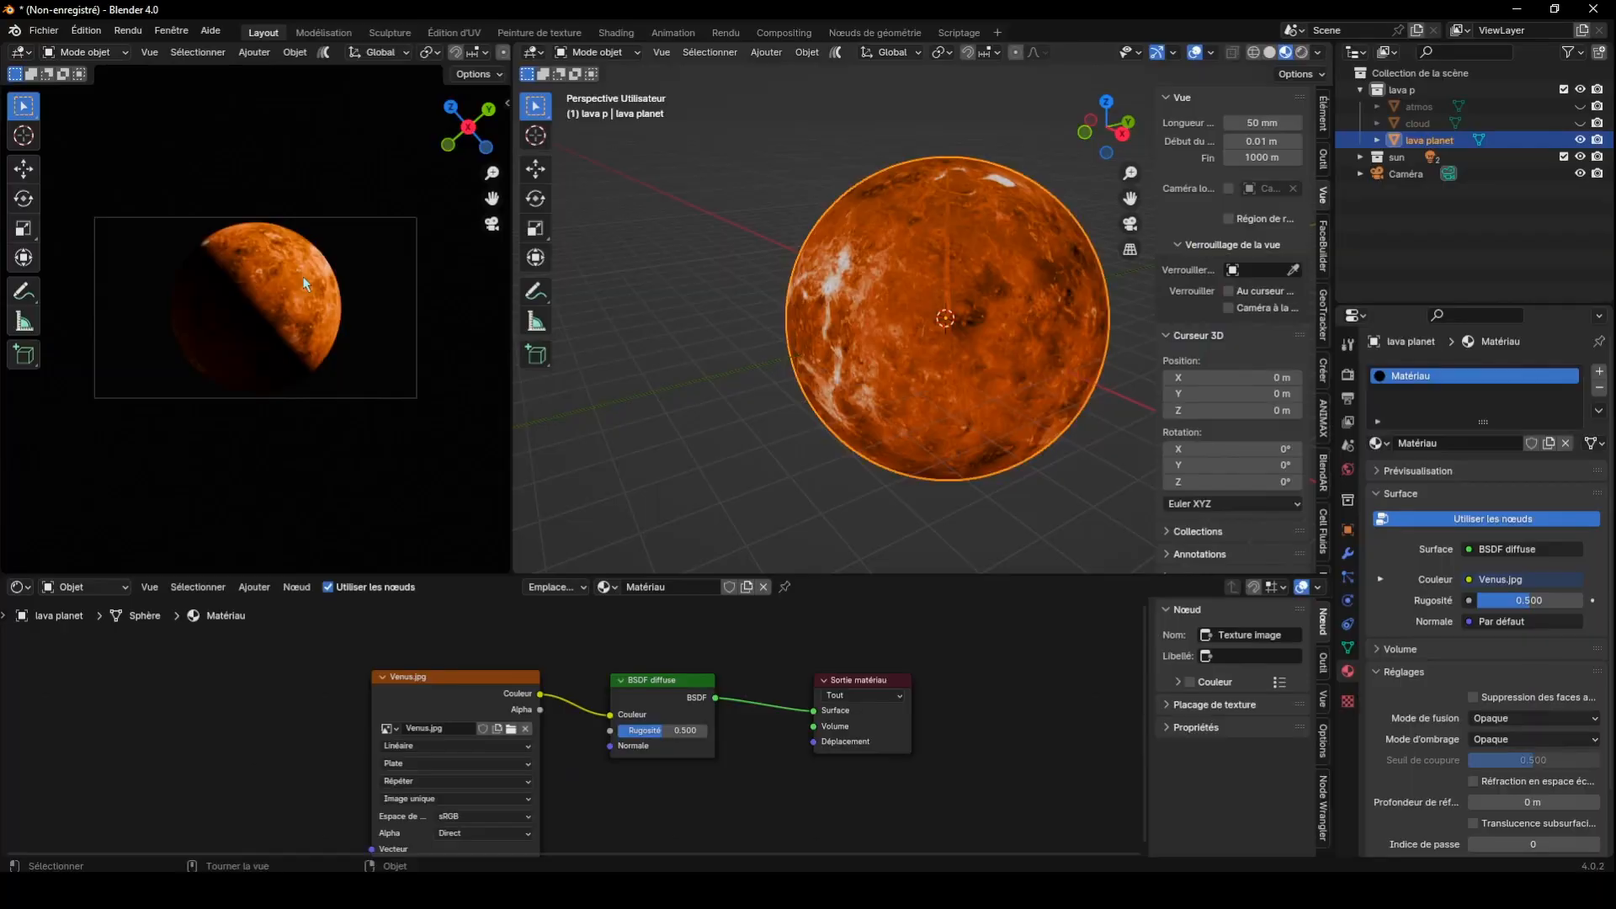
Insert a Color Ramp node on the link between the Venus.jpg texture and the Diffuse BSDF
{"action": "scroll", "coordinate": [306, 284], "scroll_direction": "up", "scroll_amount": 4}
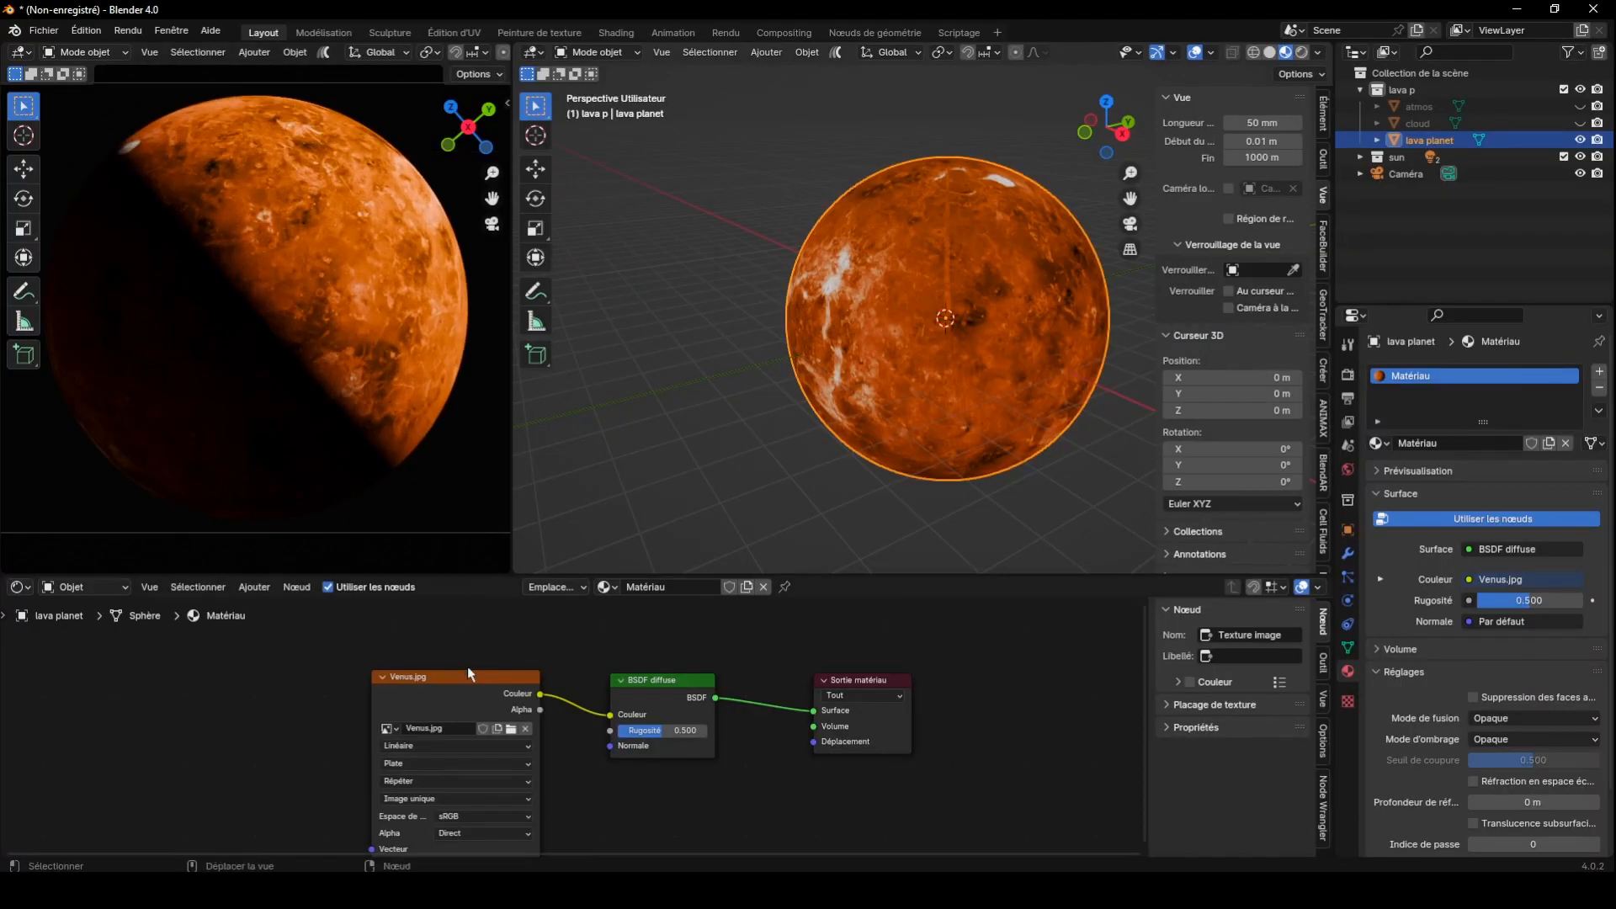
{"action": "left_click_drag", "start_coordinate": [471, 690], "coordinate": [234, 683]}
{"action": "left_click", "coordinate": [254, 587]}
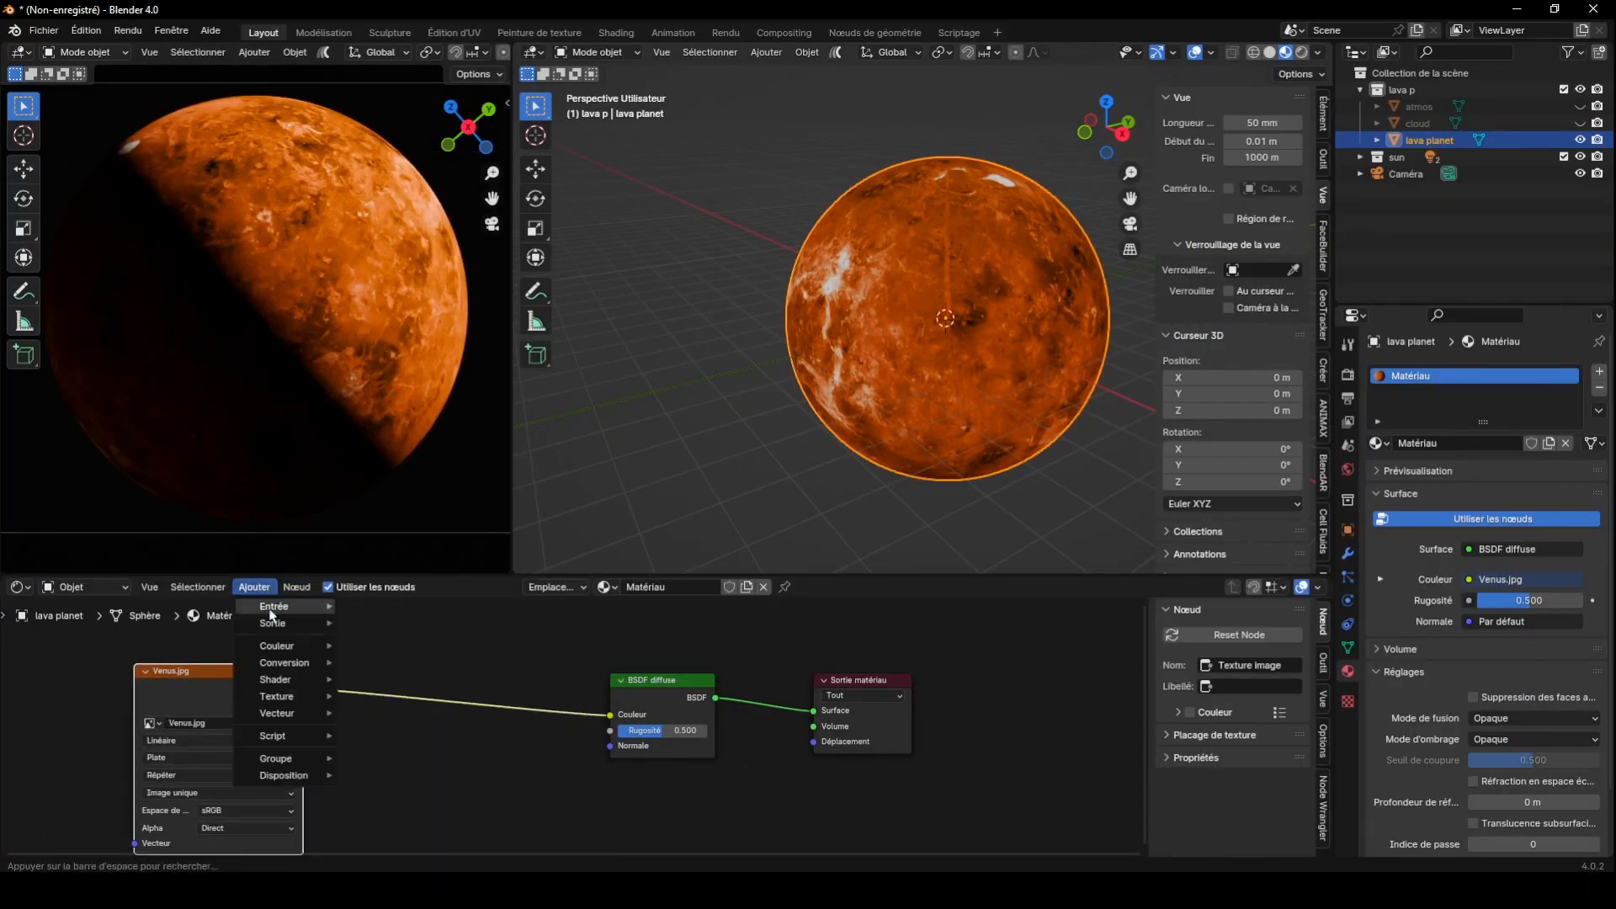
{"action": "mouse_move", "coordinate": [284, 662]}
{"action": "left_click", "coordinate": [447, 462]}
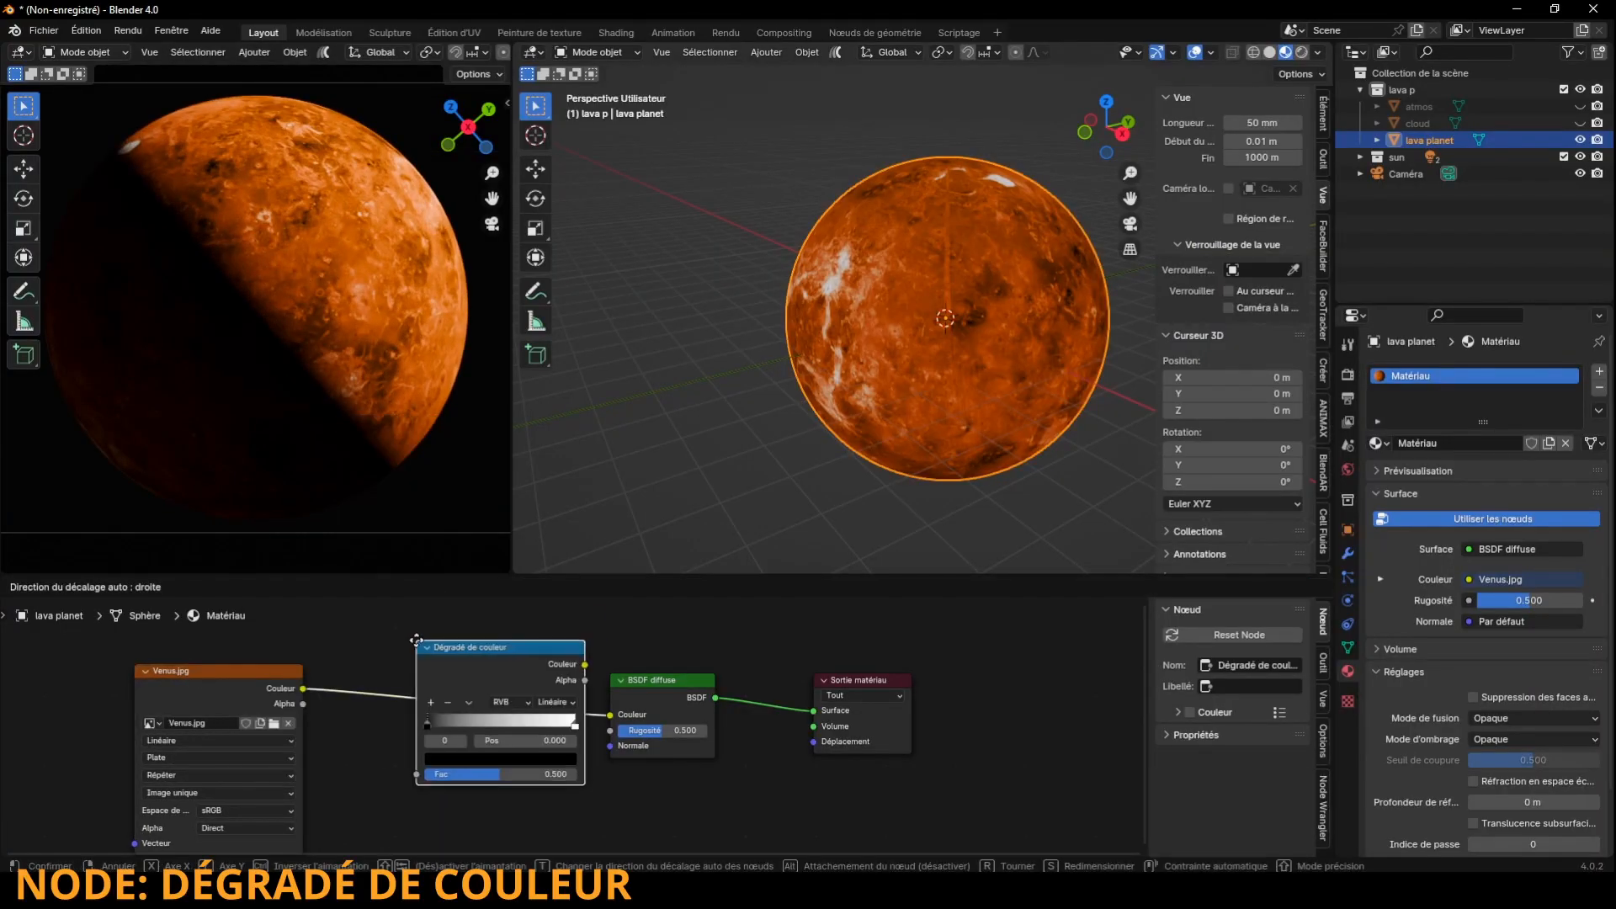
{"action": "left_click", "coordinate": [418, 645]}
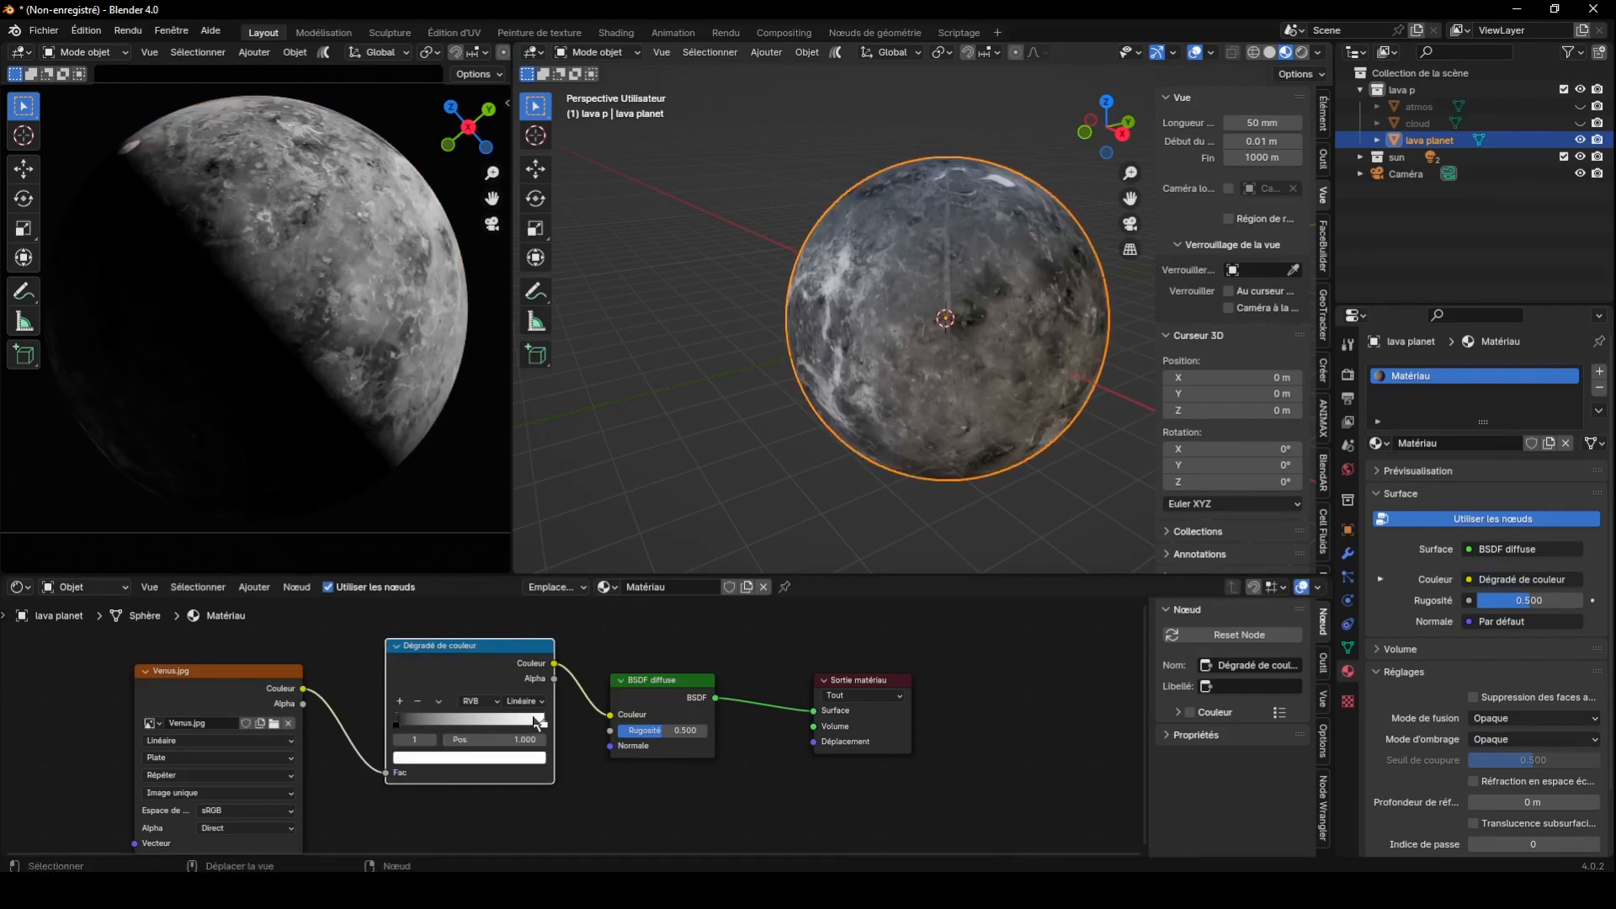
Colour the ramp's white stop light cyan-blue and move it to position 0.255
{"action": "left_click", "coordinate": [542, 760]}
{"action": "left_click", "coordinate": [471, 581]}
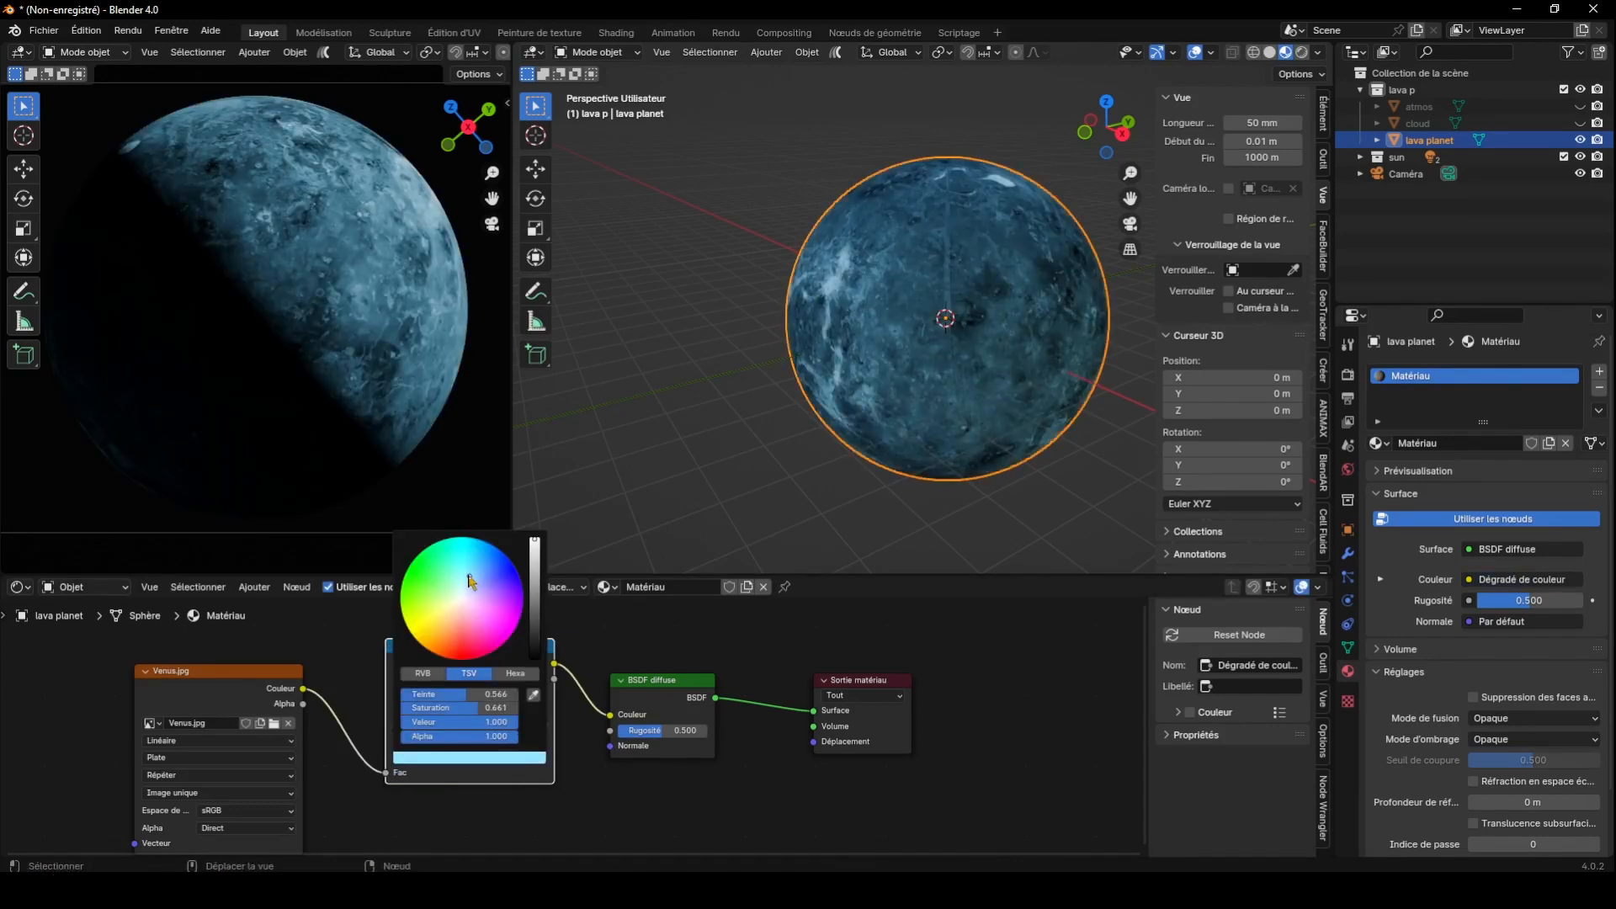
{"action": "left_click_drag", "start_coordinate": [531, 729], "coordinate": [427, 726]}
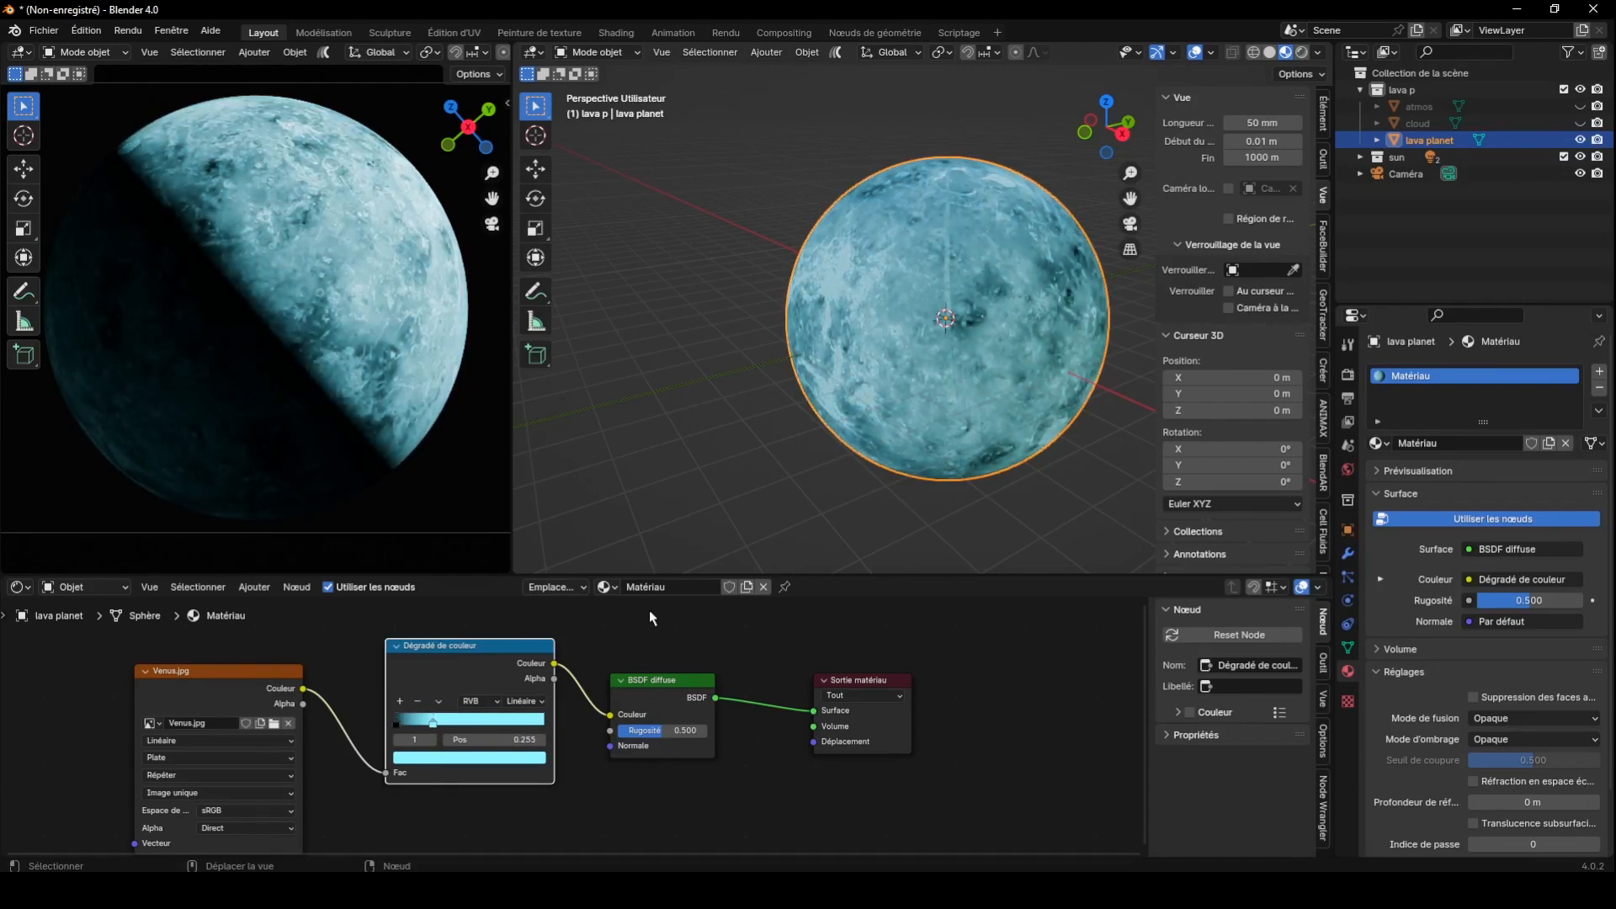
Move the Diffuse BSDF aside and insert a Mix Color node between the Color Ramp and the Diffuse BSDF
{"action": "left_click_drag", "start_coordinate": [680, 680], "coordinate": [904, 707]}
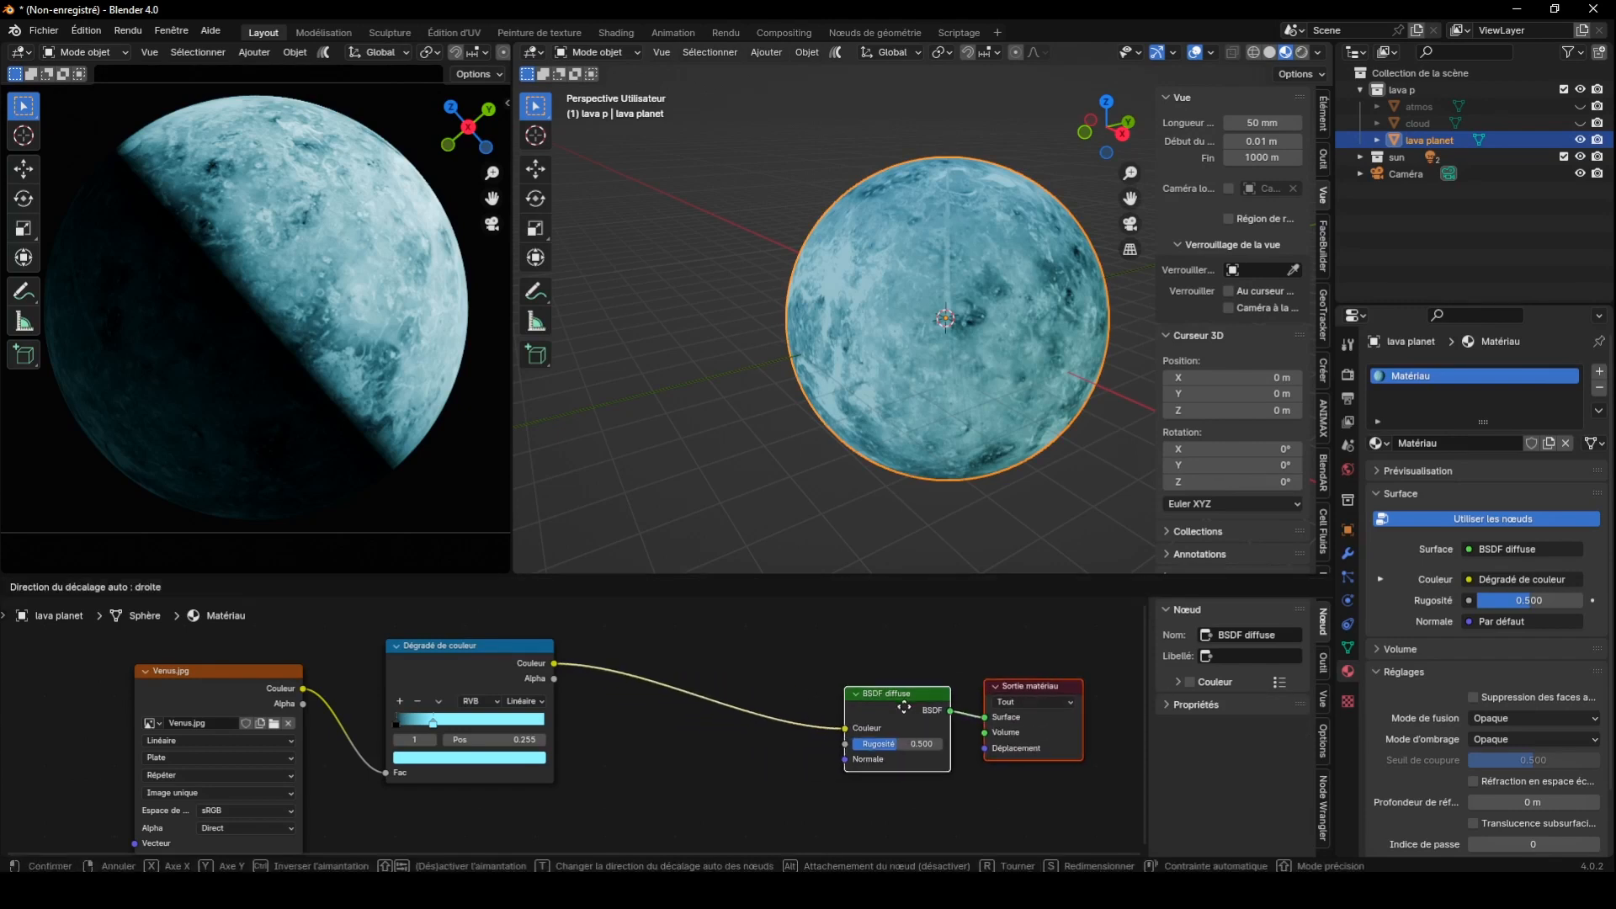
{"action": "left_click", "coordinate": [254, 587]}
{"action": "mouse_move", "coordinate": [278, 646]}
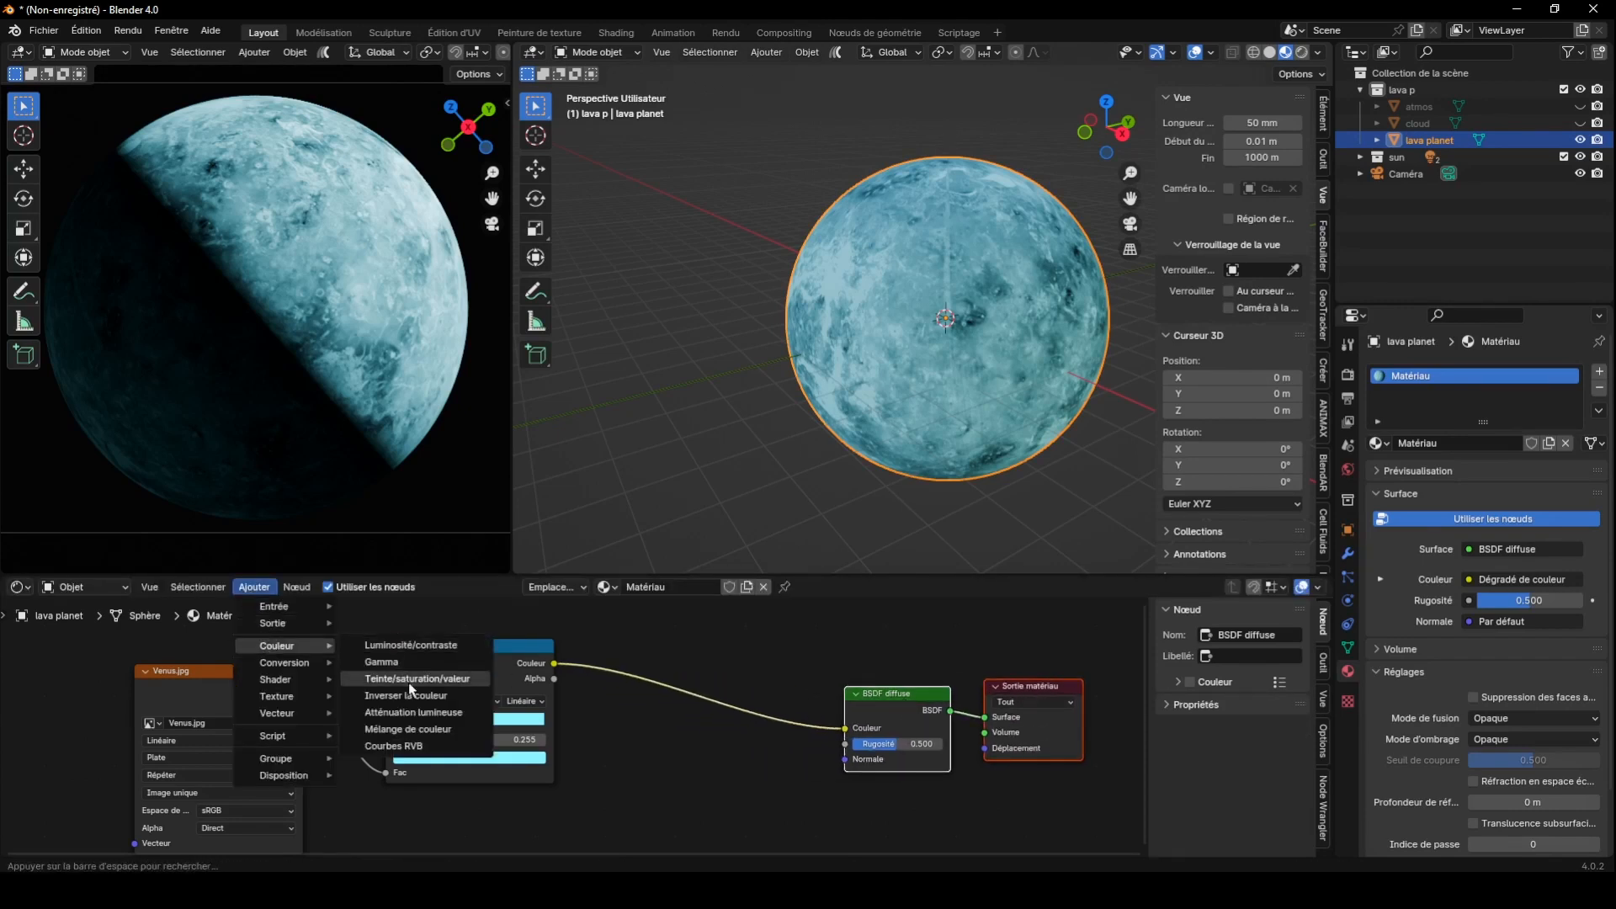
{"action": "left_click", "coordinate": [411, 729]}
{"action": "left_click", "coordinate": [653, 678]}
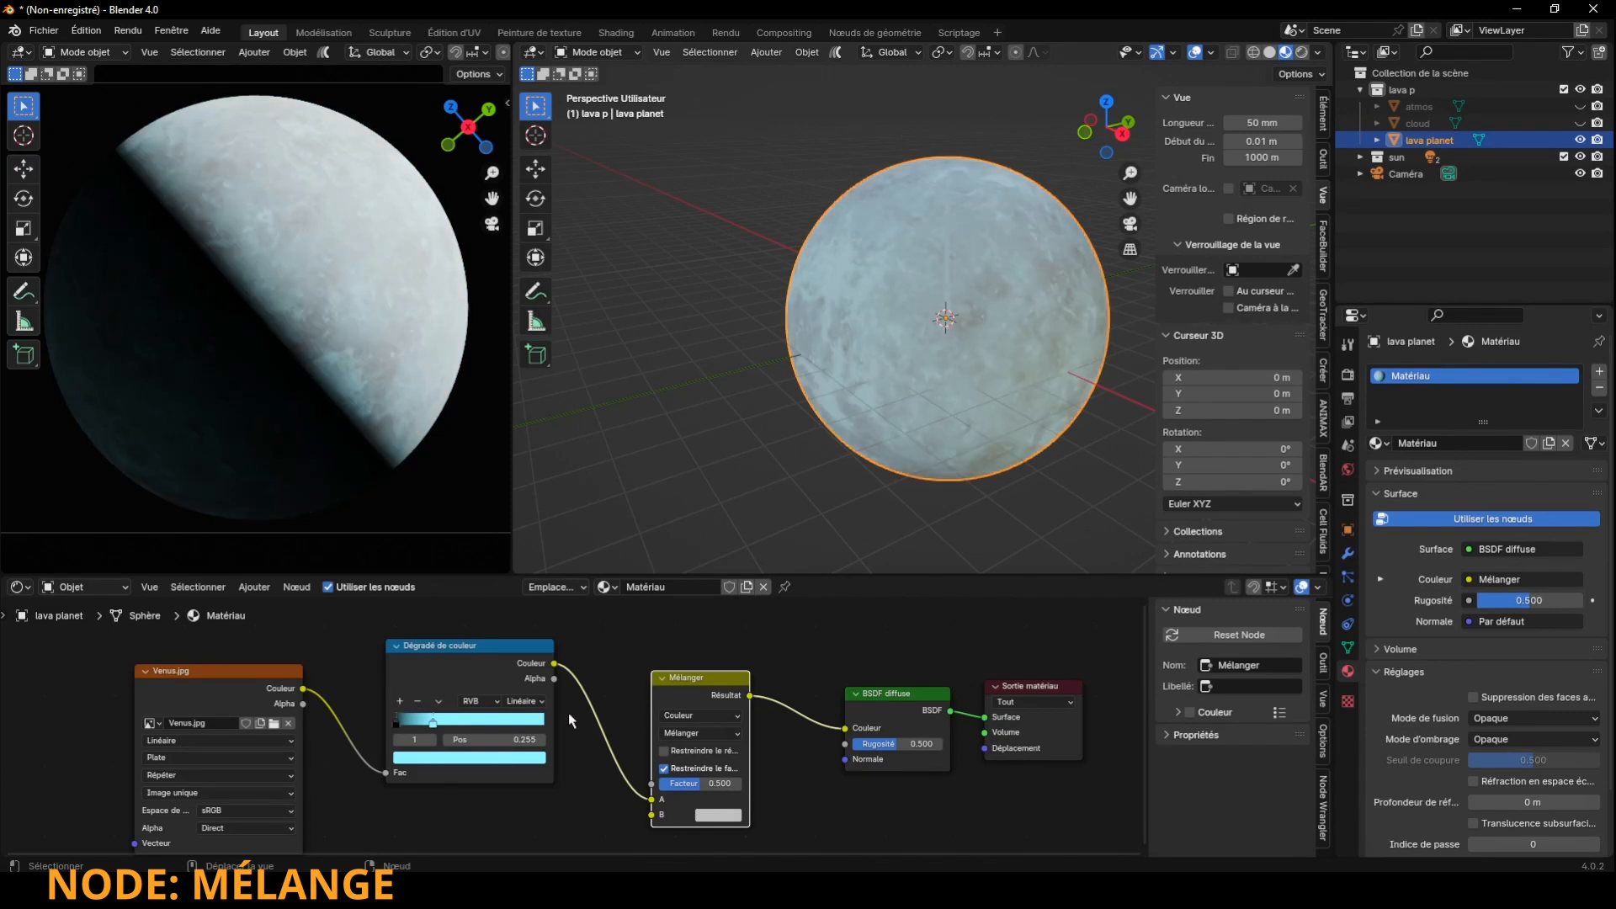
Add a Shader to RGB node below the Color Ramp, beside the Mix node
{"action": "left_click_drag", "start_coordinate": [1145, 650], "coordinate": [1138, 760]}
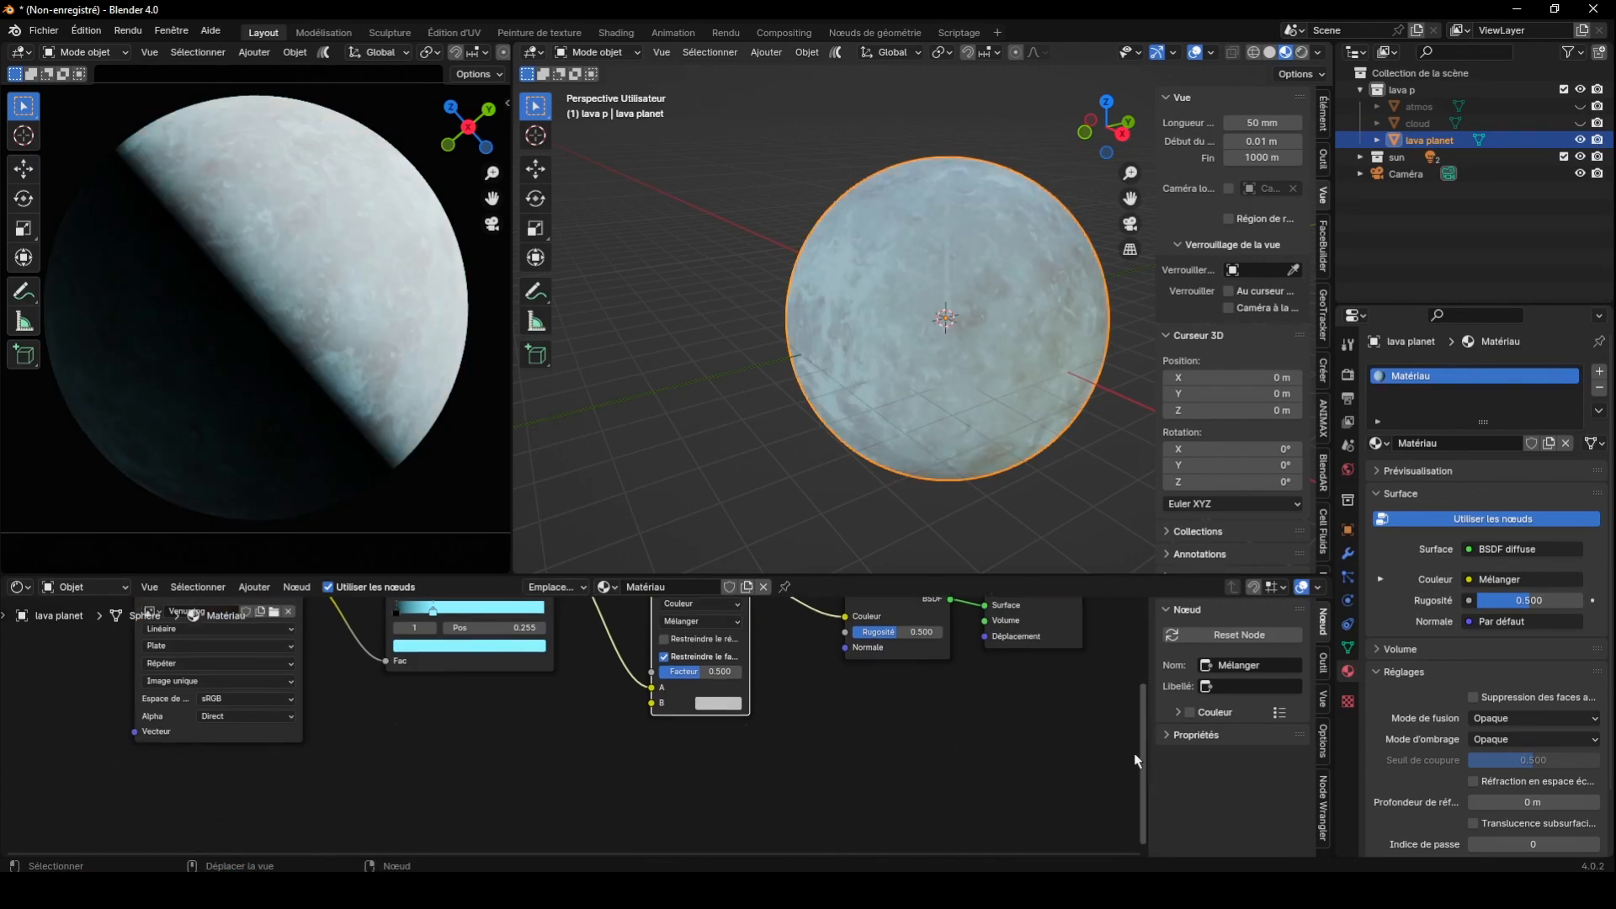
{"action": "left_click", "coordinate": [255, 587]}
{"action": "mouse_move", "coordinate": [286, 664]}
{"action": "left_click", "coordinate": [383, 703]}
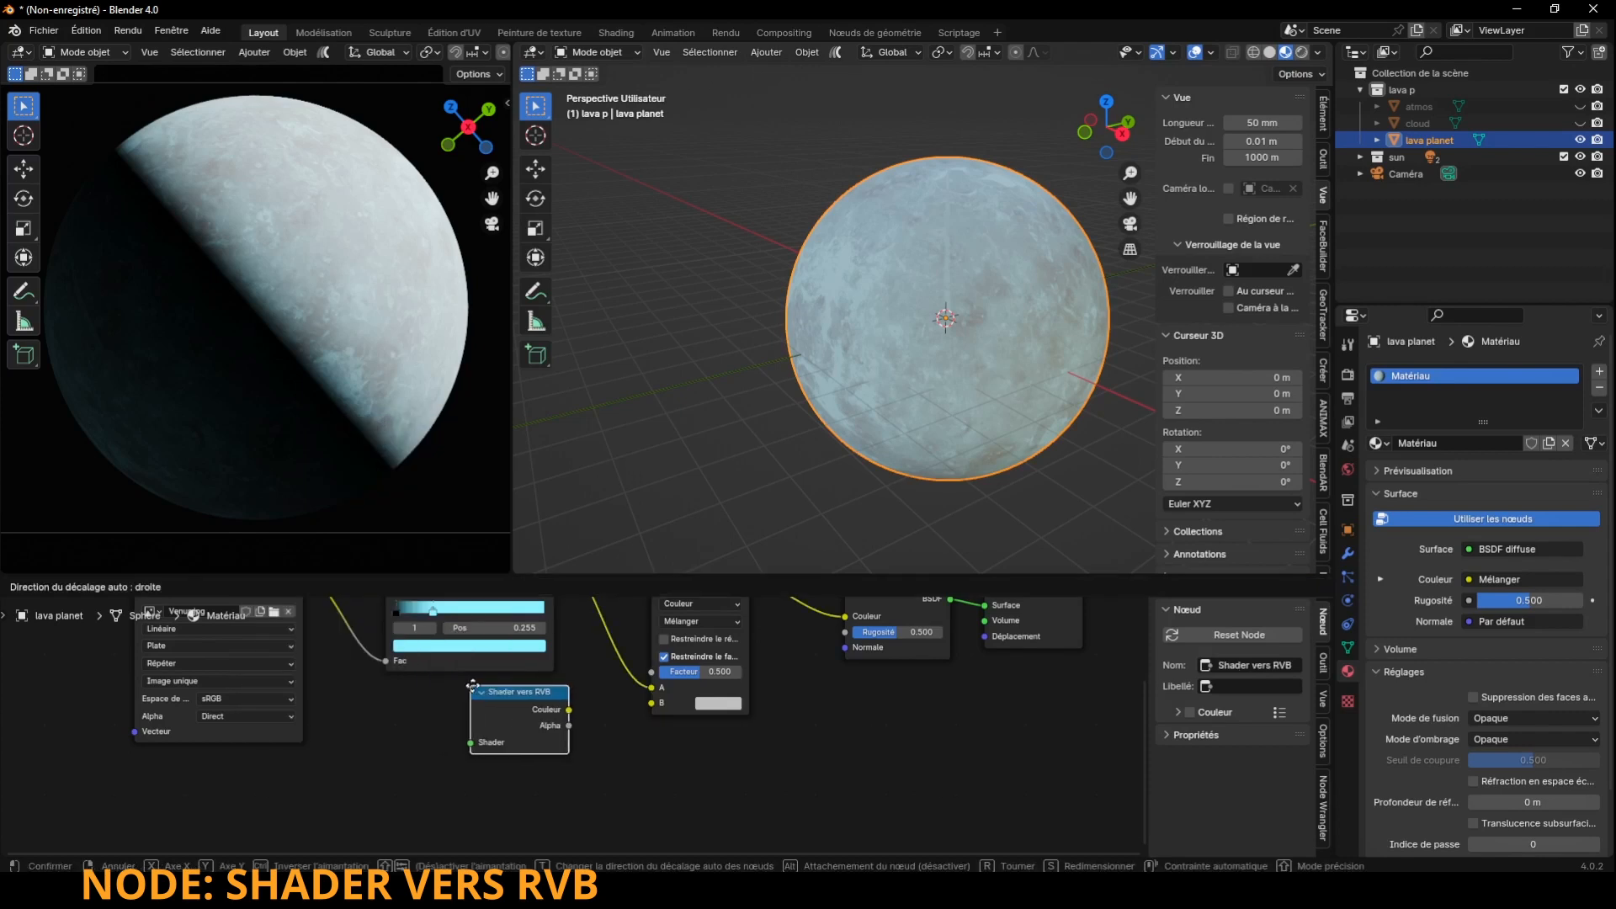
{"action": "left_click", "coordinate": [478, 691]}
Add an Emission shader and connect it through the Shader to RGB node into the Mix node's B input
{"action": "left_click", "coordinate": [254, 587]}
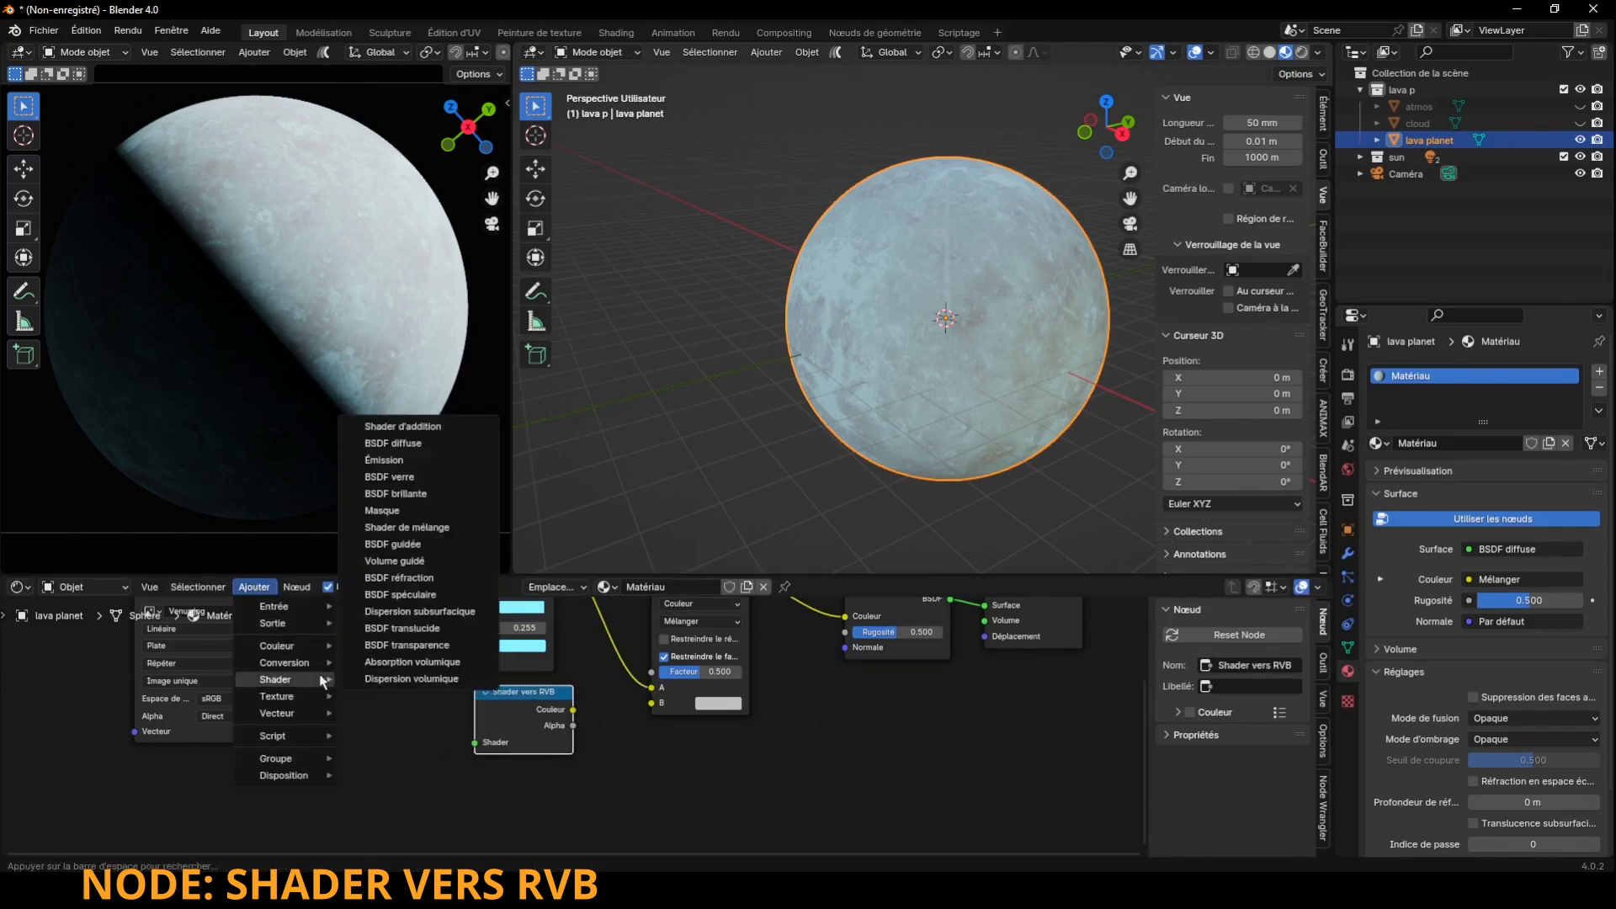
{"action": "left_click", "coordinate": [378, 469]}
{"action": "left_click", "coordinate": [357, 713]}
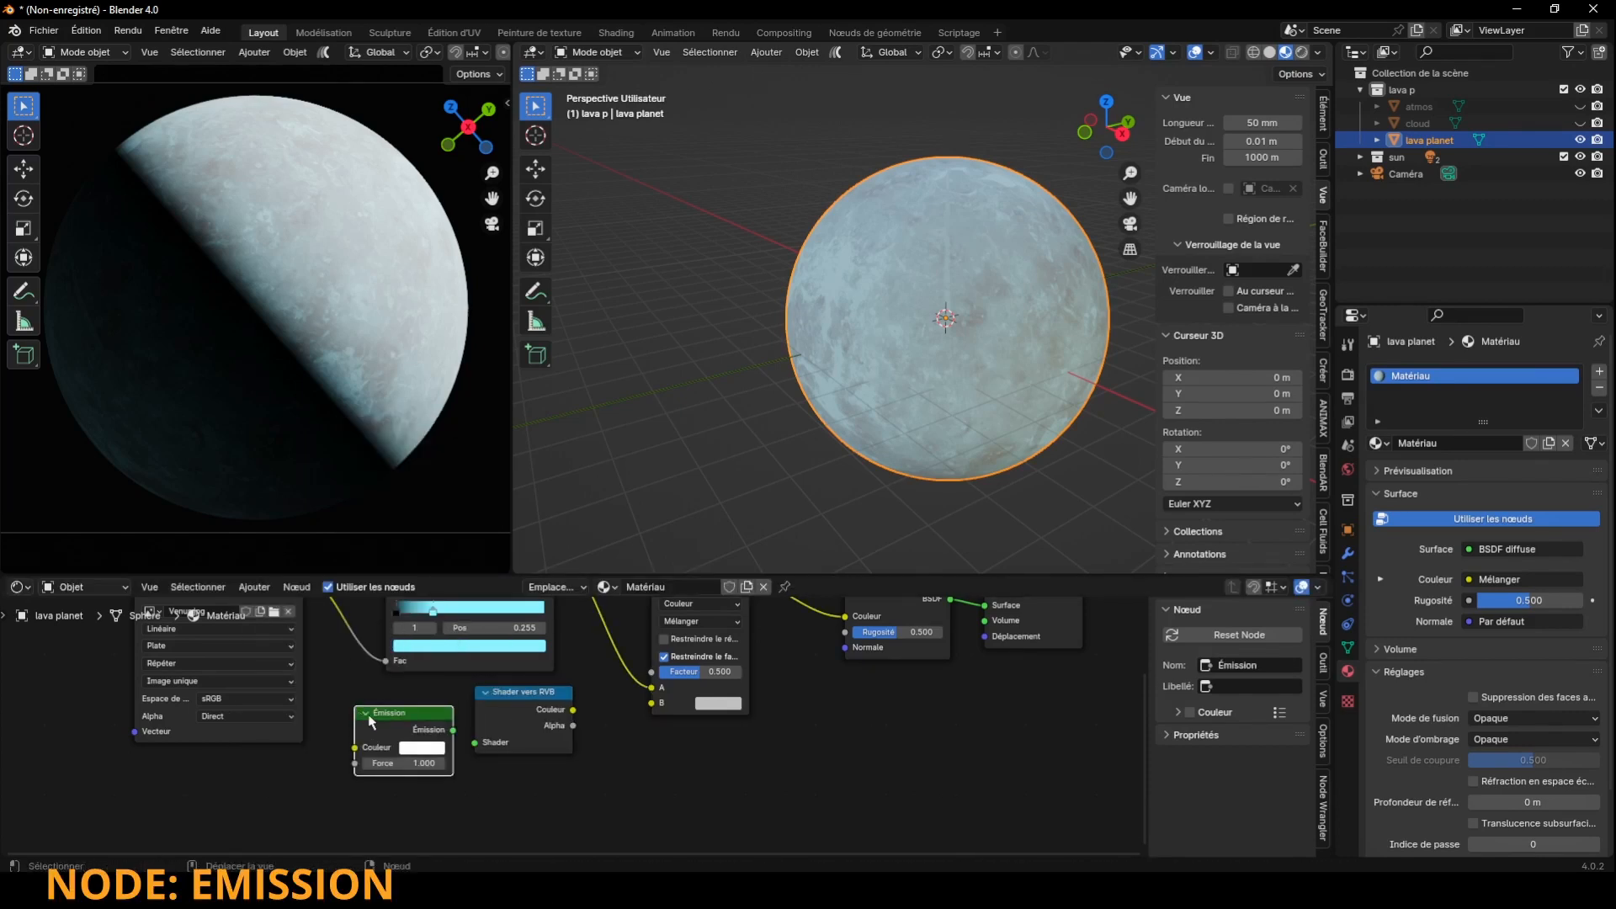
{"action": "left_click_drag", "start_coordinate": [572, 709], "coordinate": [652, 703]}
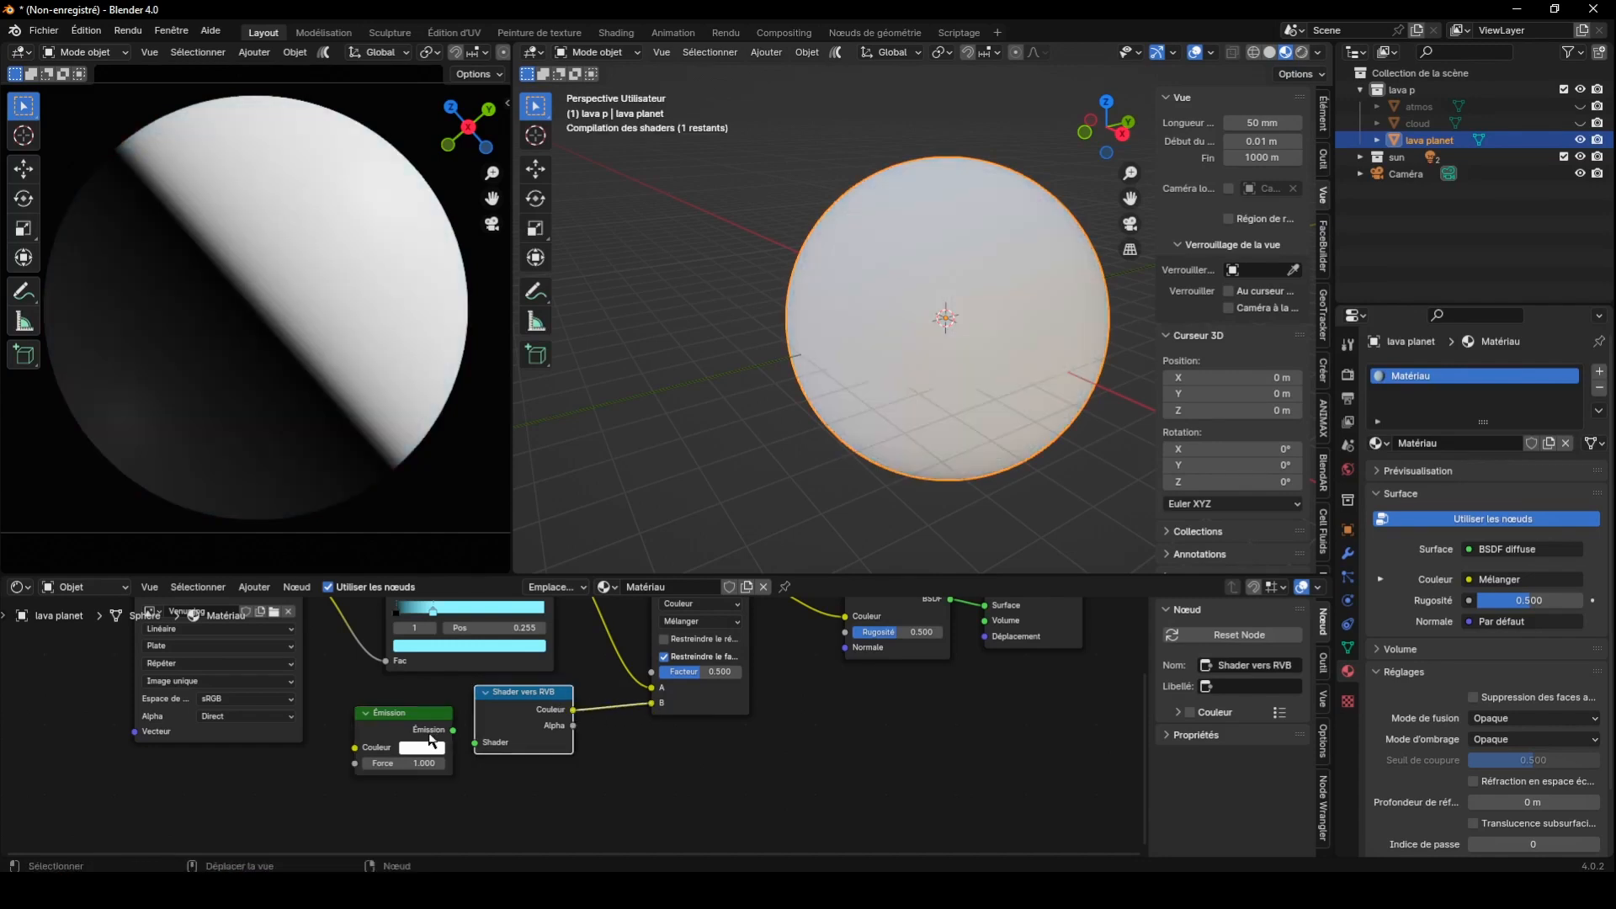
{"action": "left_click_drag", "start_coordinate": [453, 730], "coordinate": [476, 743]}
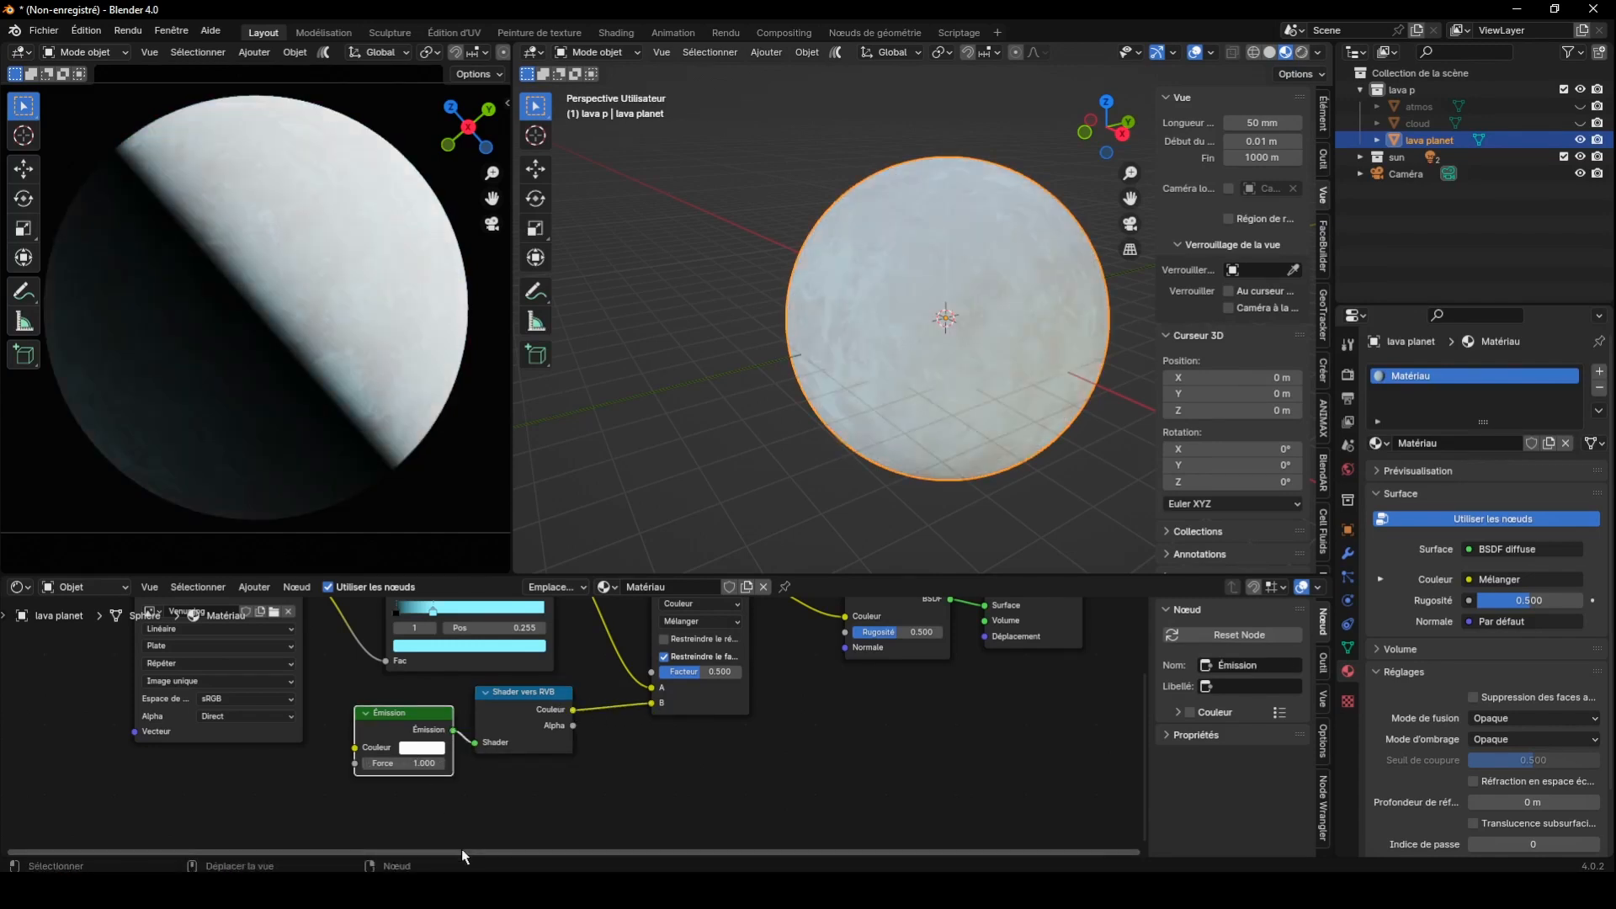
Add a Noise Texture node well before the Emission node, below the Venus.jpg texture
{"action": "left_click_drag", "start_coordinate": [461, 850], "coordinate": [313, 850]}
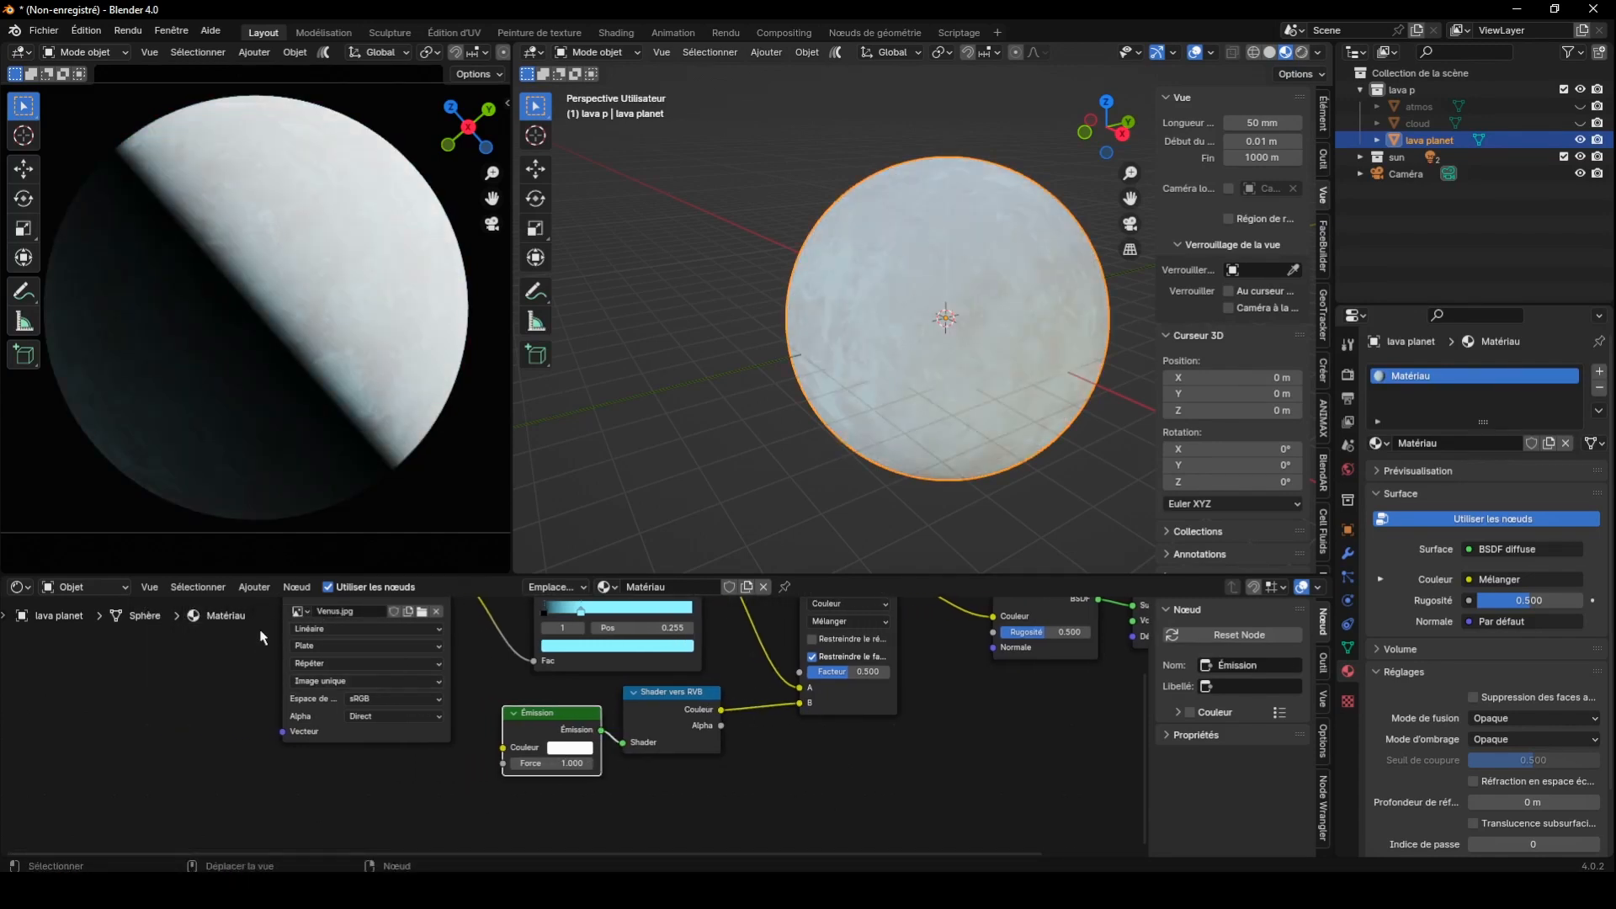
{"action": "left_click", "coordinate": [254, 587]}
{"action": "mouse_move", "coordinate": [278, 696]}
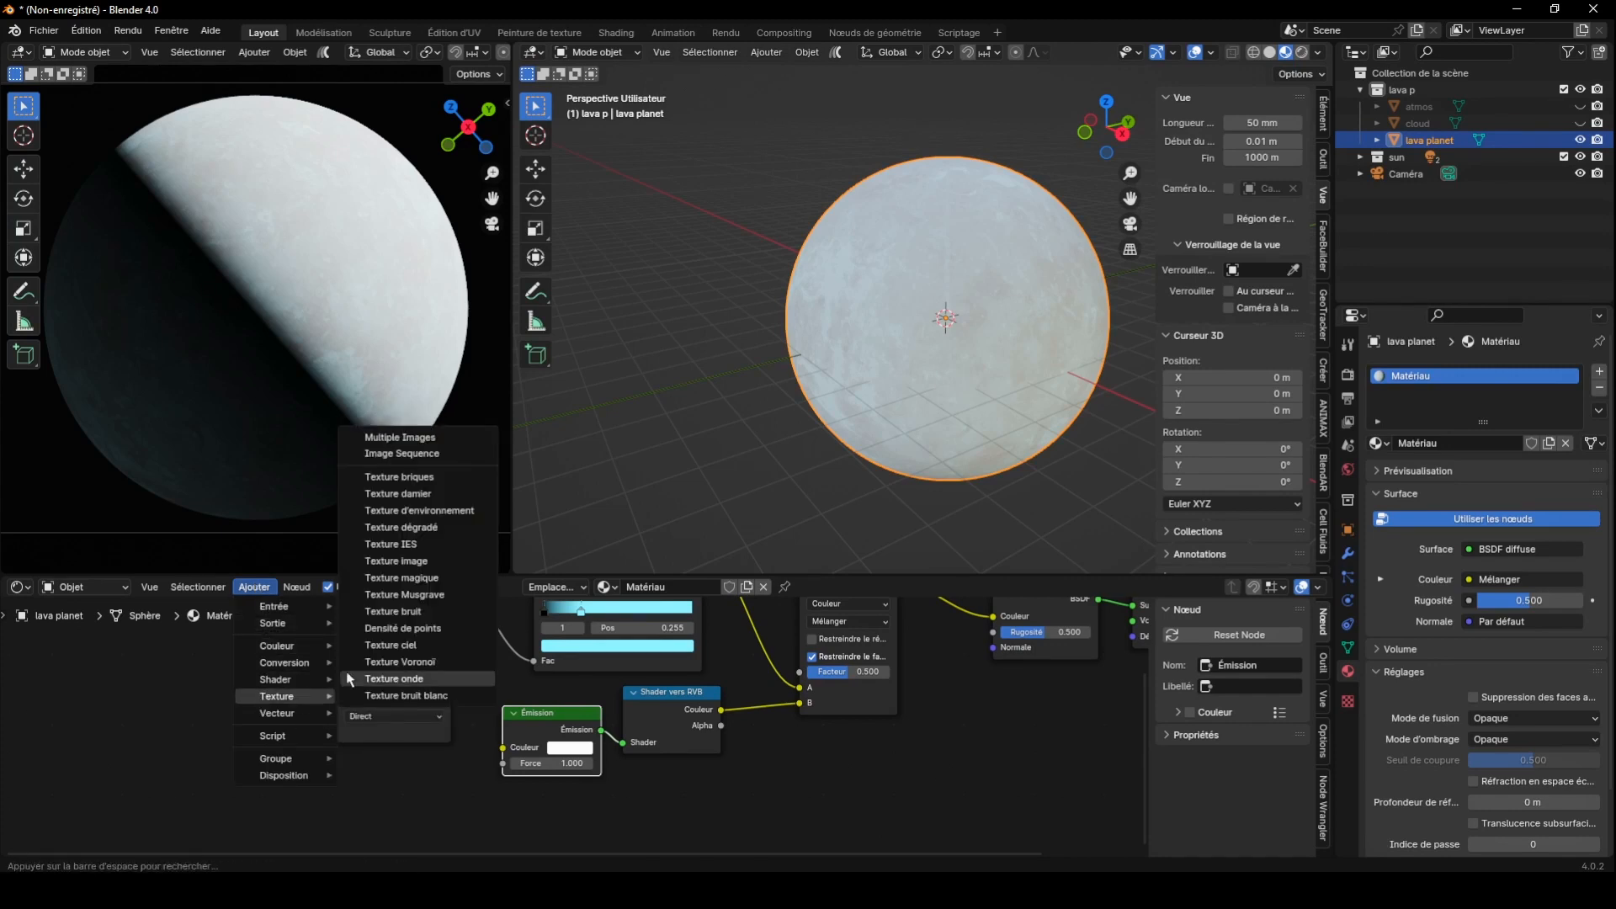
{"action": "left_click", "coordinate": [383, 613]}
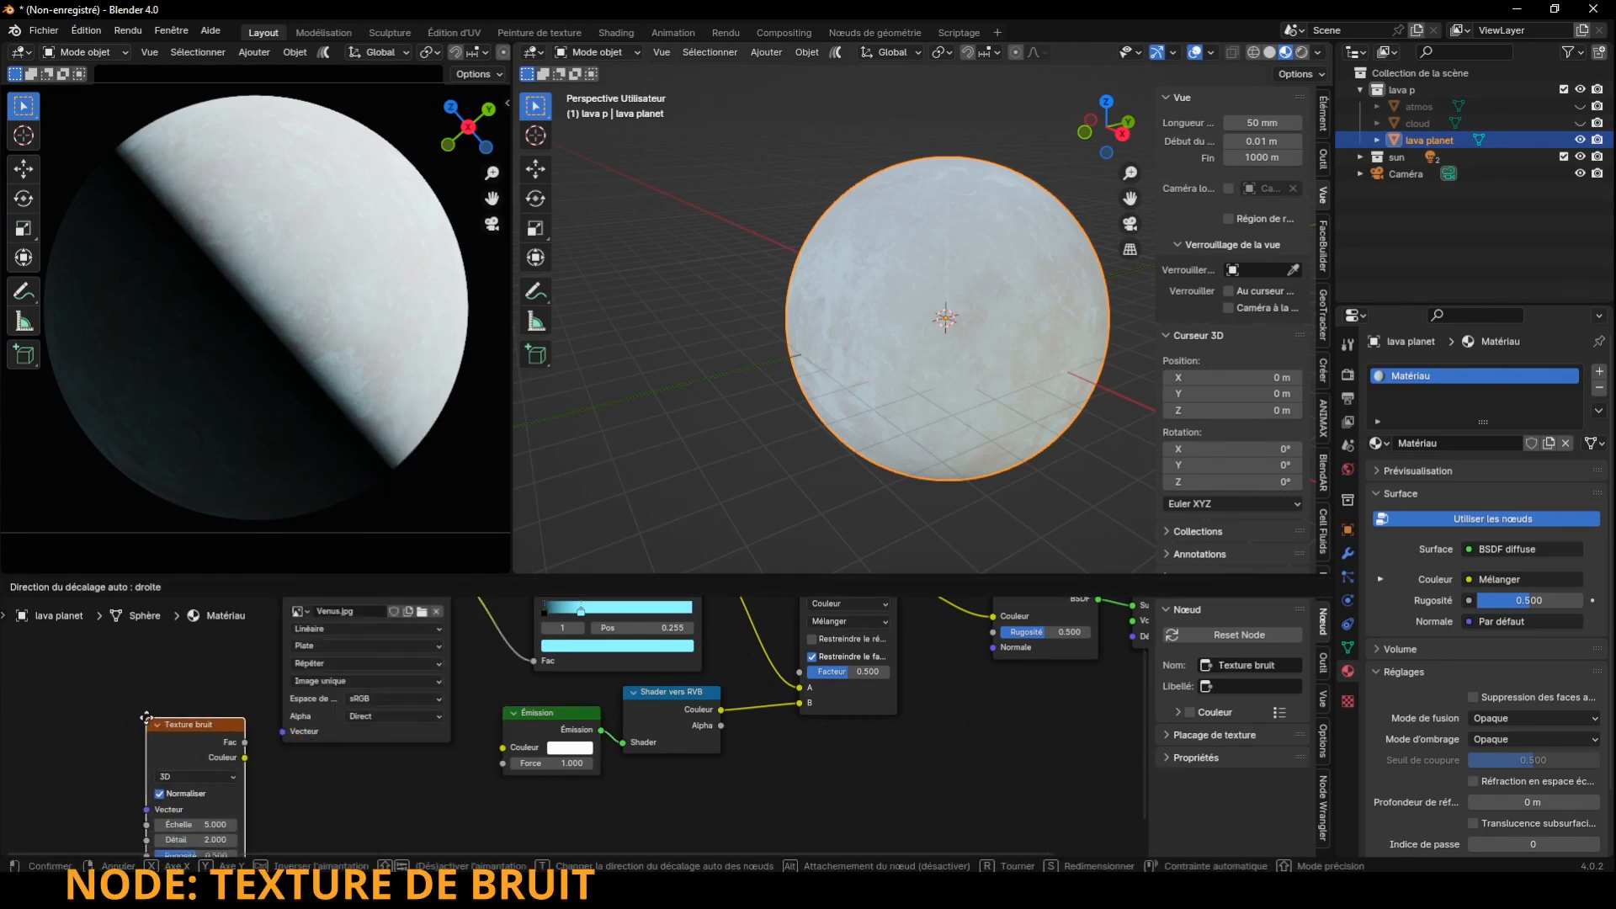
{"action": "left_click", "coordinate": [140, 718]}
Add a second Color Ramp next to the Noise Texture and link its colour output to the Emission colour
{"action": "left_click", "coordinate": [254, 586]}
{"action": "mouse_move", "coordinate": [284, 663]}
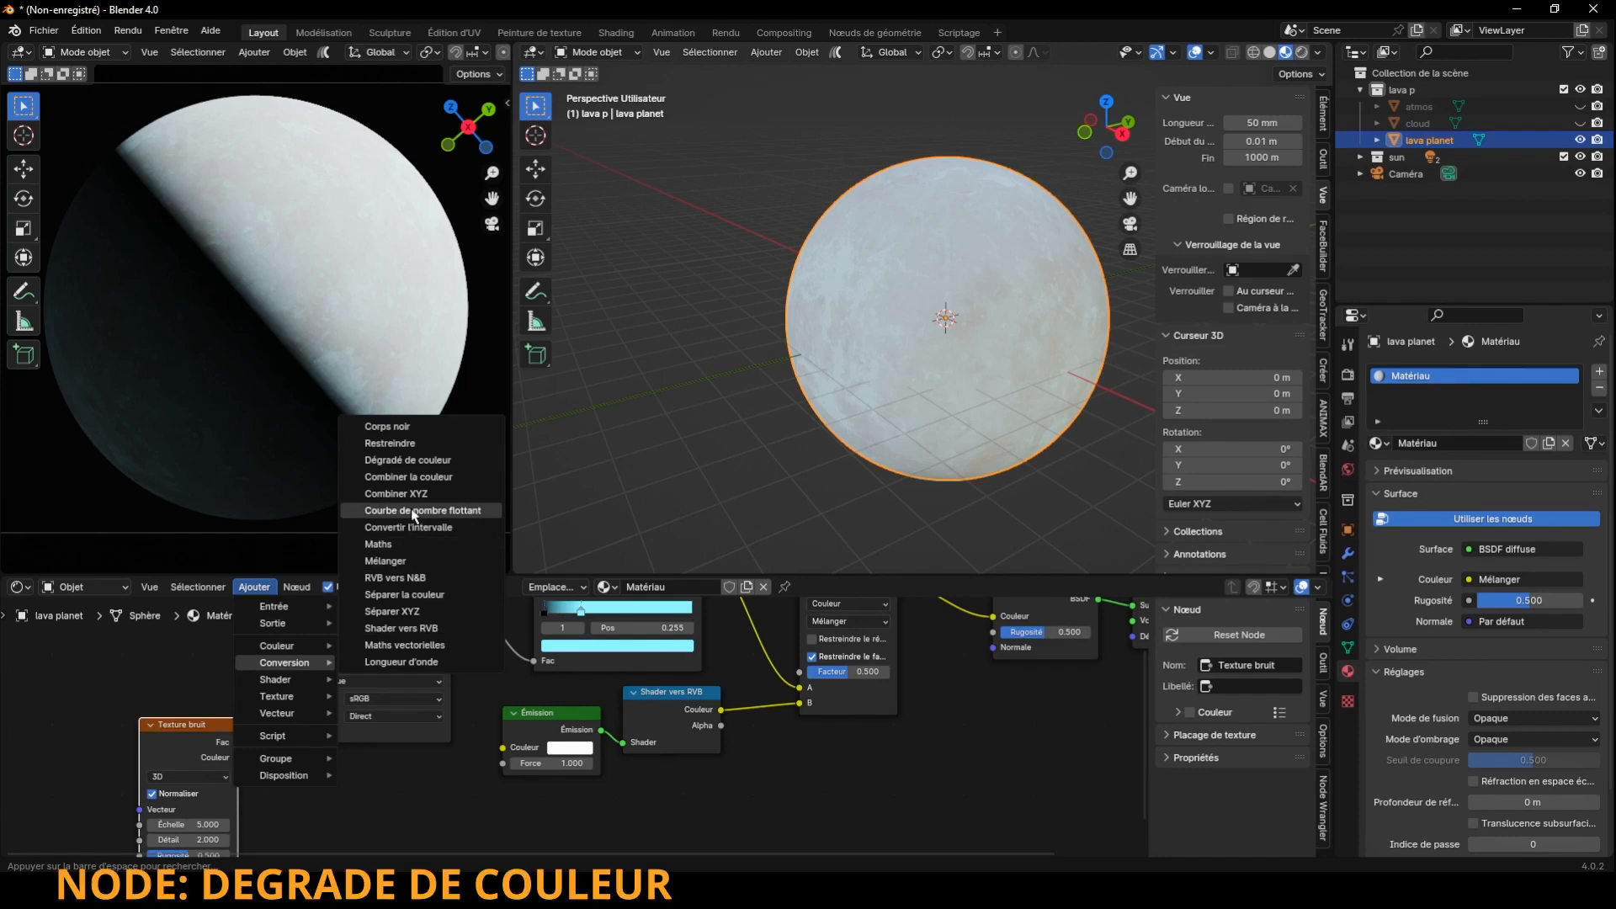
{"action": "left_click", "coordinate": [396, 459]}
{"action": "left_click", "coordinate": [348, 756]}
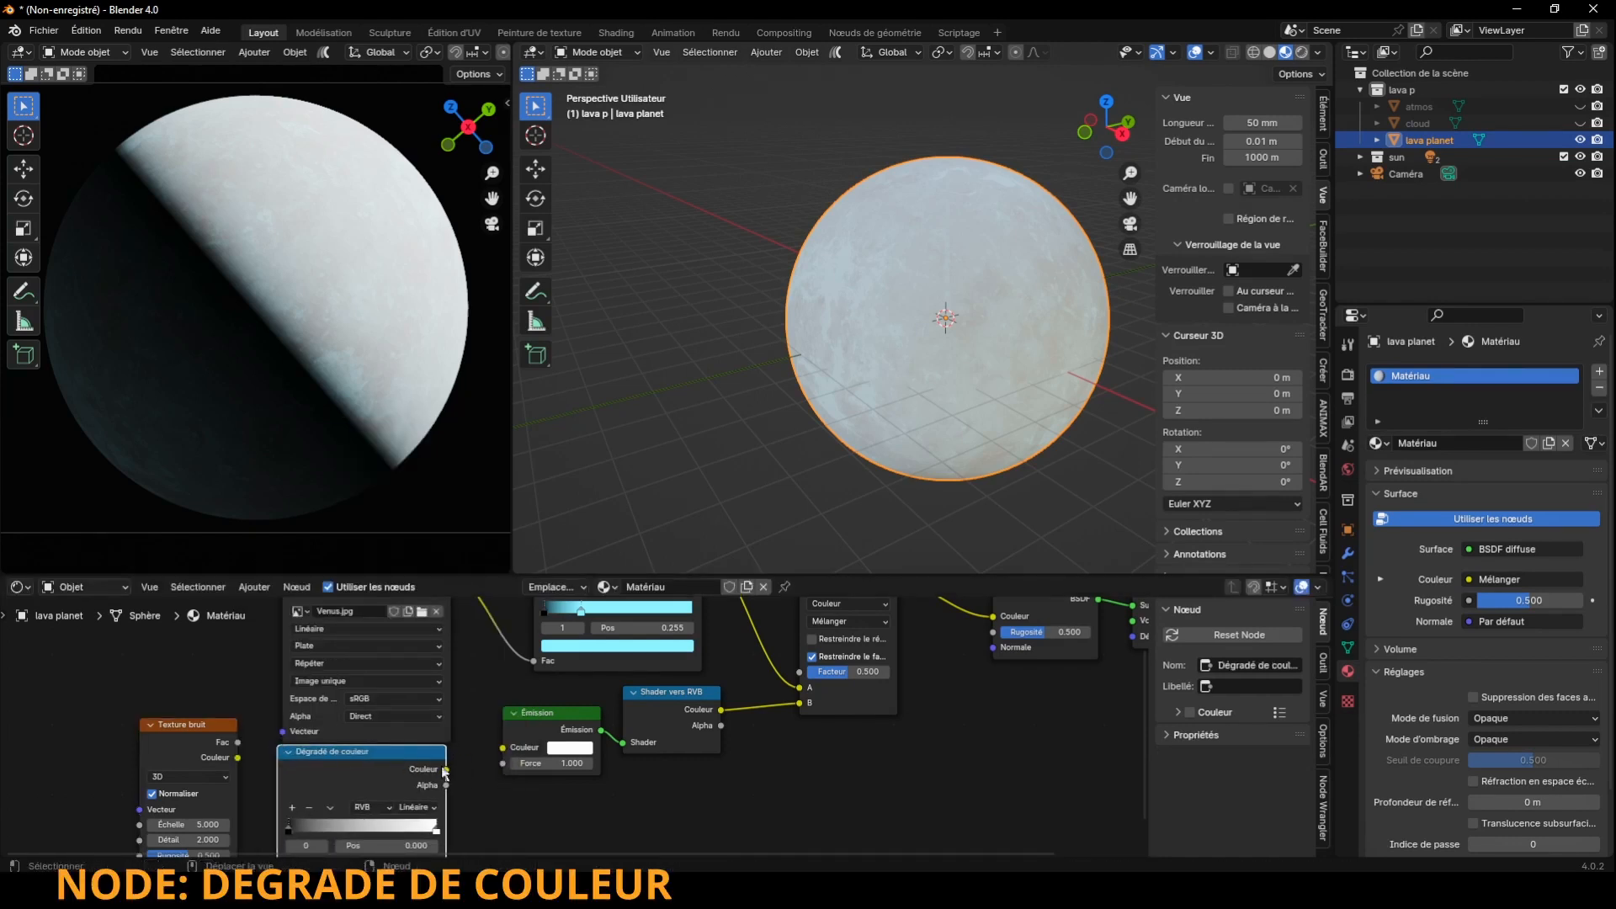
{"action": "left_click_drag", "start_coordinate": [445, 771], "coordinate": [502, 748]}
Set the Emission strength to 50.3 and link the Noise Texture's colour output to the second Color Ramp's factor
{"action": "scroll", "coordinate": [664, 794], "scroll_direction": "down", "scroll_amount": 2}
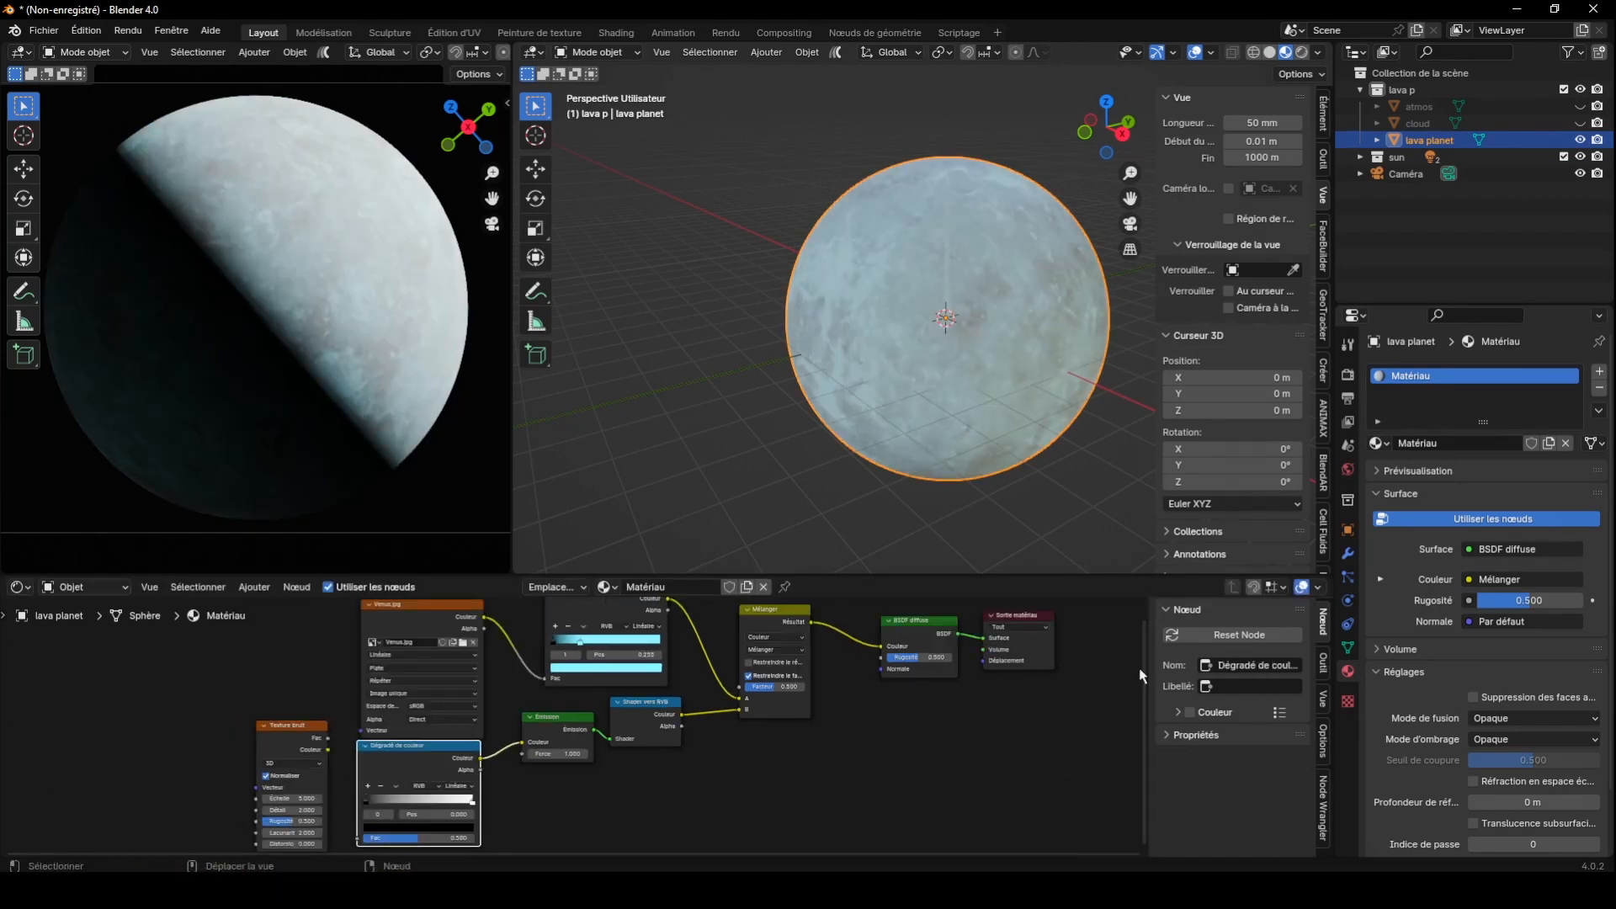
{"action": "left_click_drag", "start_coordinate": [1144, 649], "coordinate": [1144, 708]}
{"action": "left_click_drag", "start_coordinate": [901, 852], "coordinate": [820, 852]}
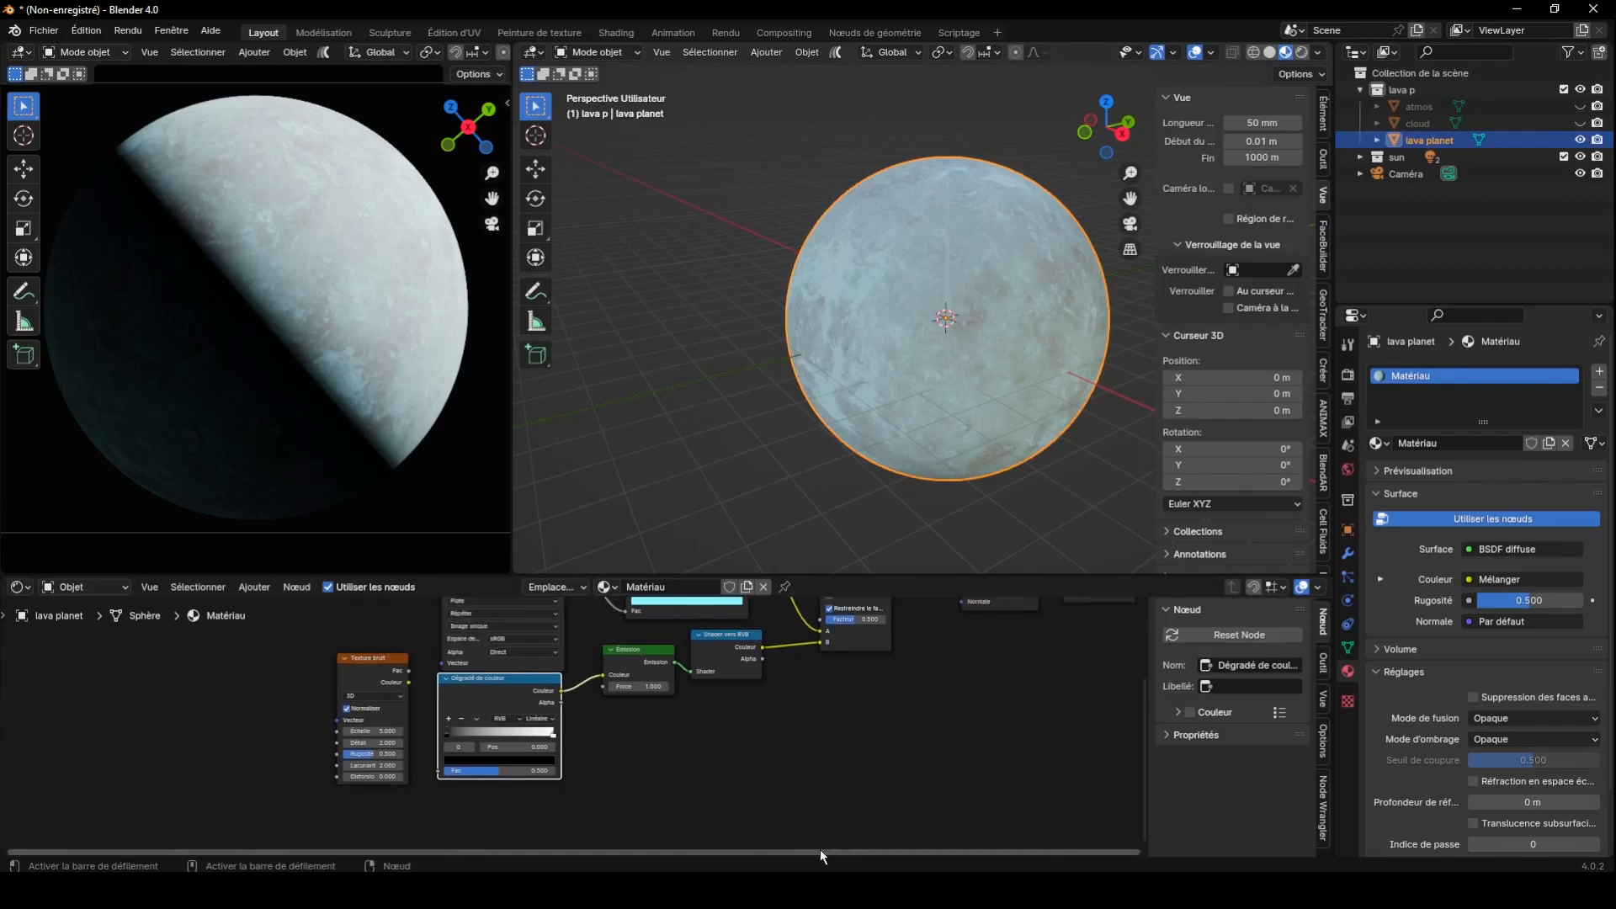
{"action": "scroll", "coordinate": [915, 778], "scroll_direction": "up", "scroll_amount": 3}
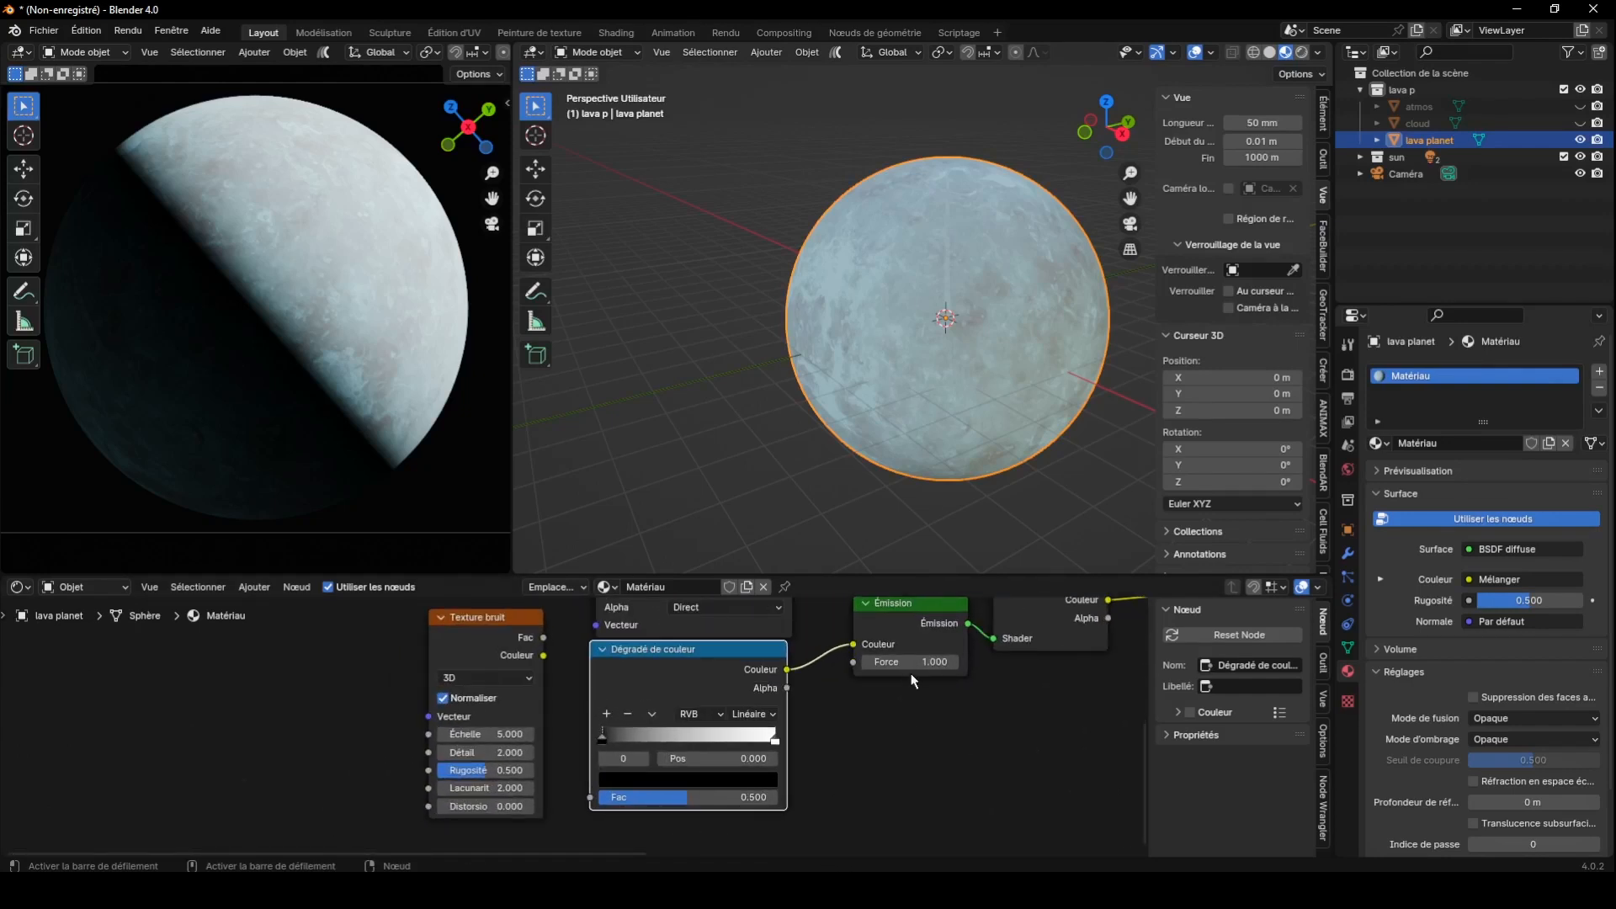
{"action": "left_click_drag", "start_coordinate": [911, 663], "coordinate": [1028, 664]}
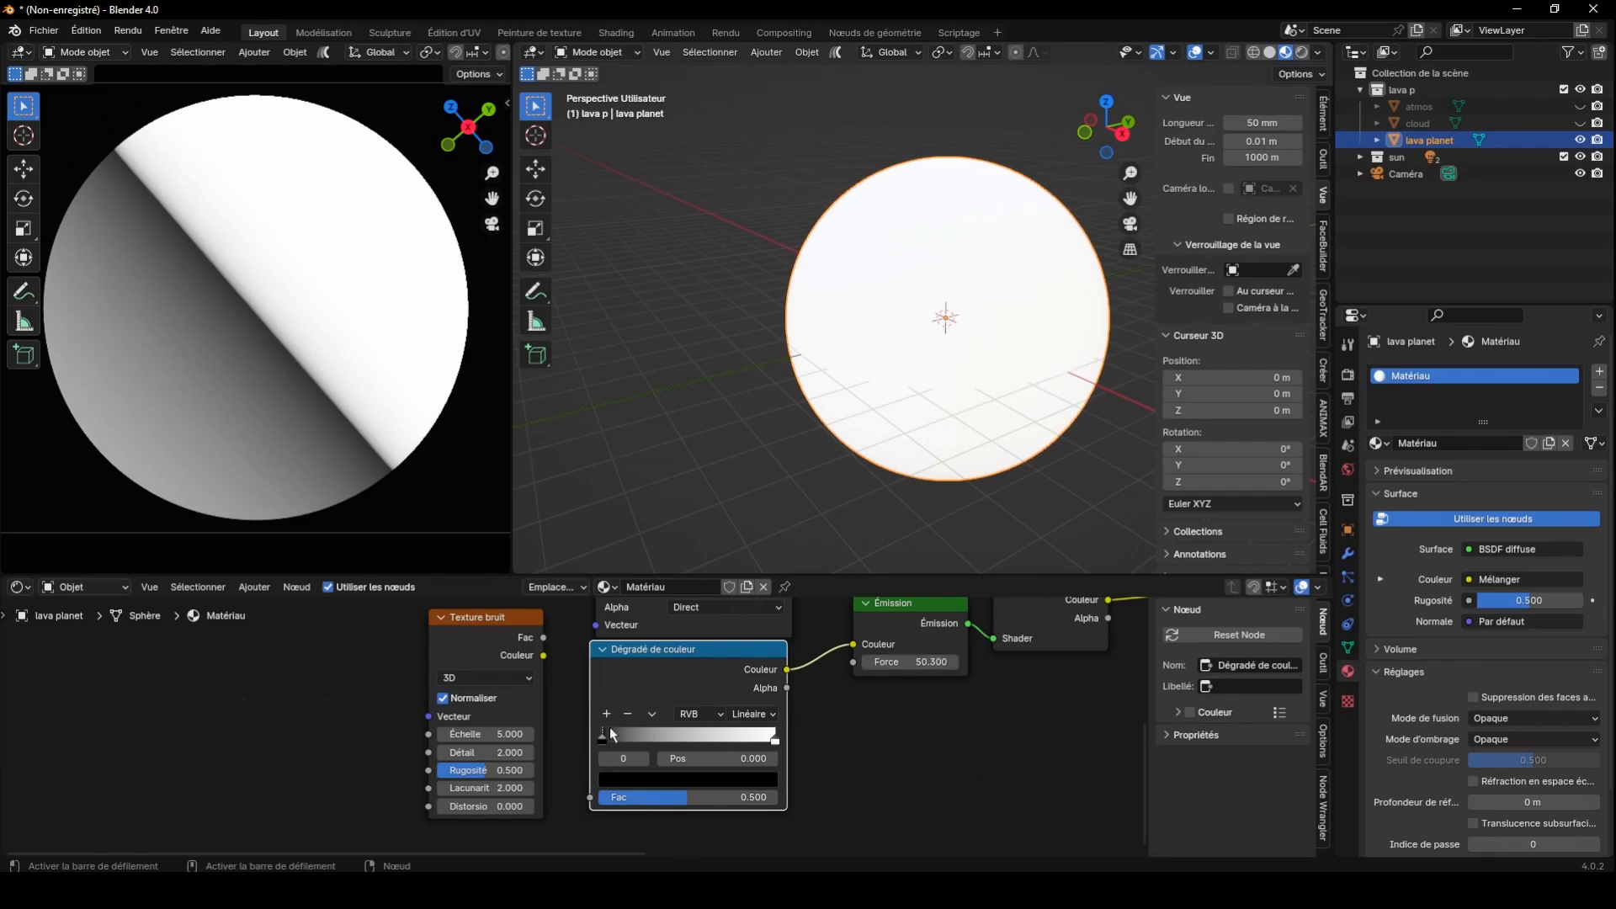
{"action": "left_click_drag", "start_coordinate": [544, 655], "coordinate": [590, 796]}
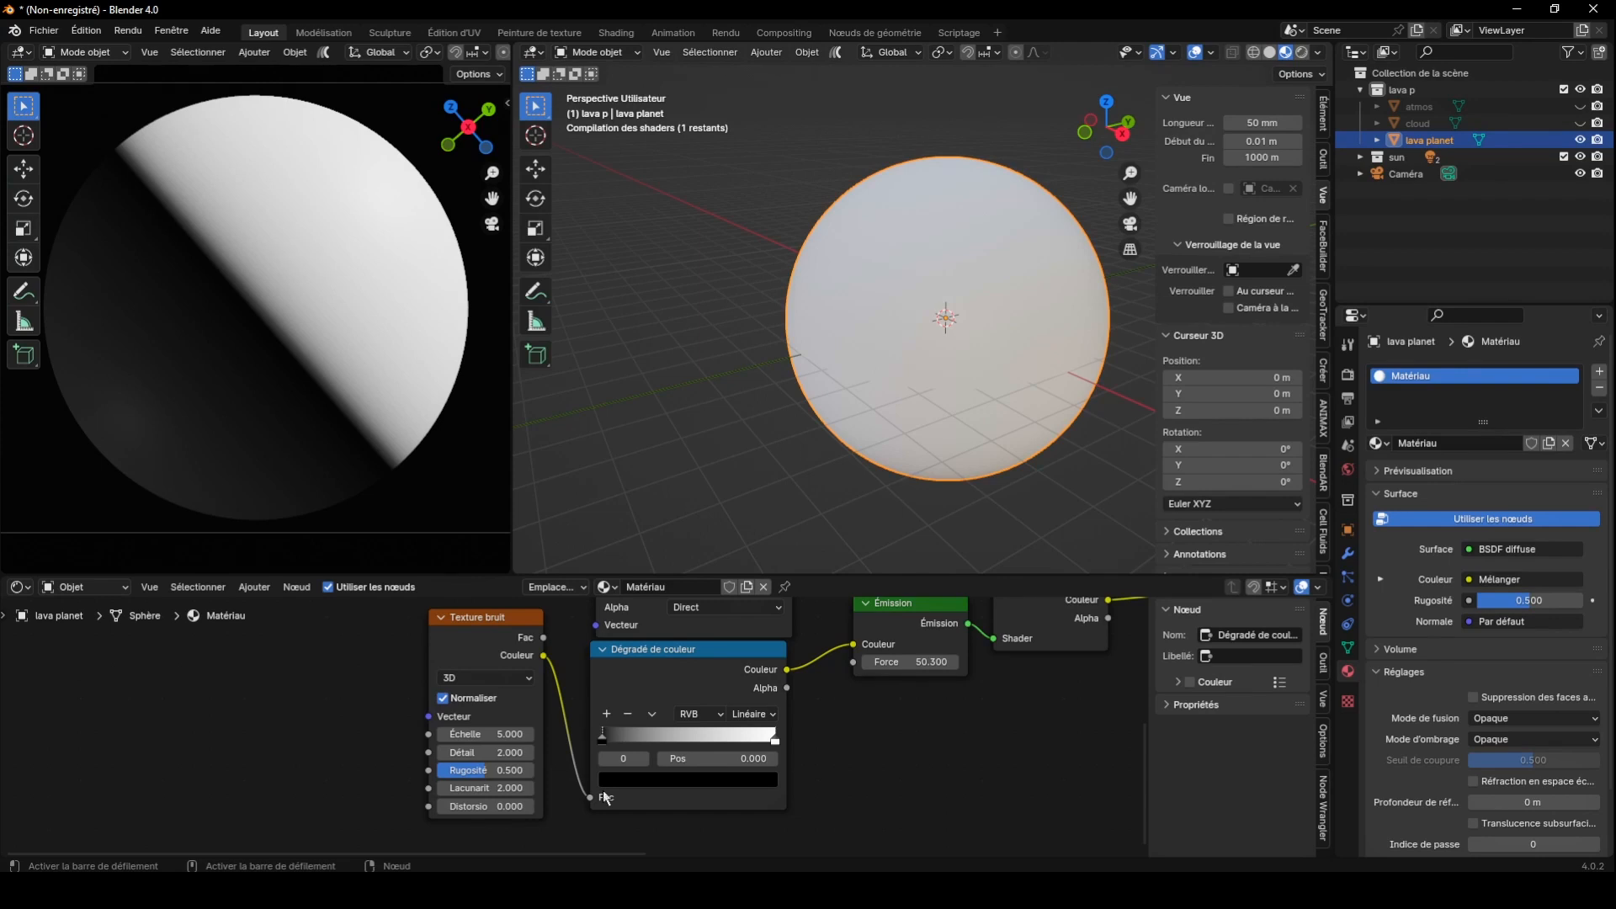
{"action": "left_click_drag", "start_coordinate": [492, 629], "coordinate": [467, 658]}
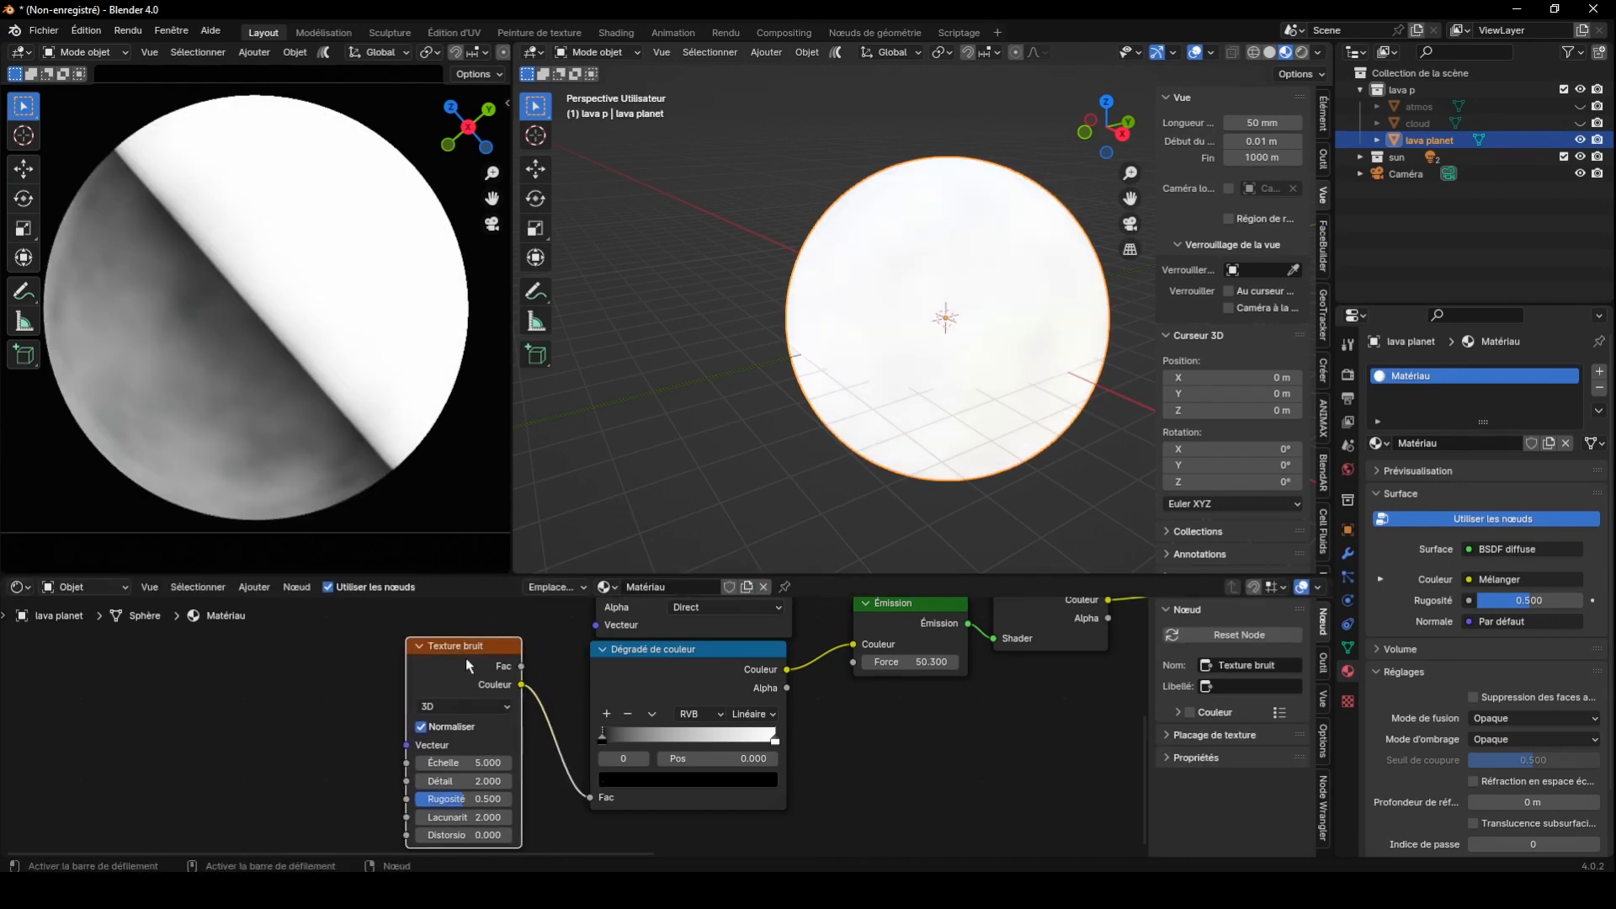
Insert a Magic Texture node on the link between the Noise Texture and the second Color Ramp, spacing the nodes to fit
{"action": "left_click", "coordinate": [254, 587]}
{"action": "left_click_drag", "start_coordinate": [442, 668], "coordinate": [184, 683]}
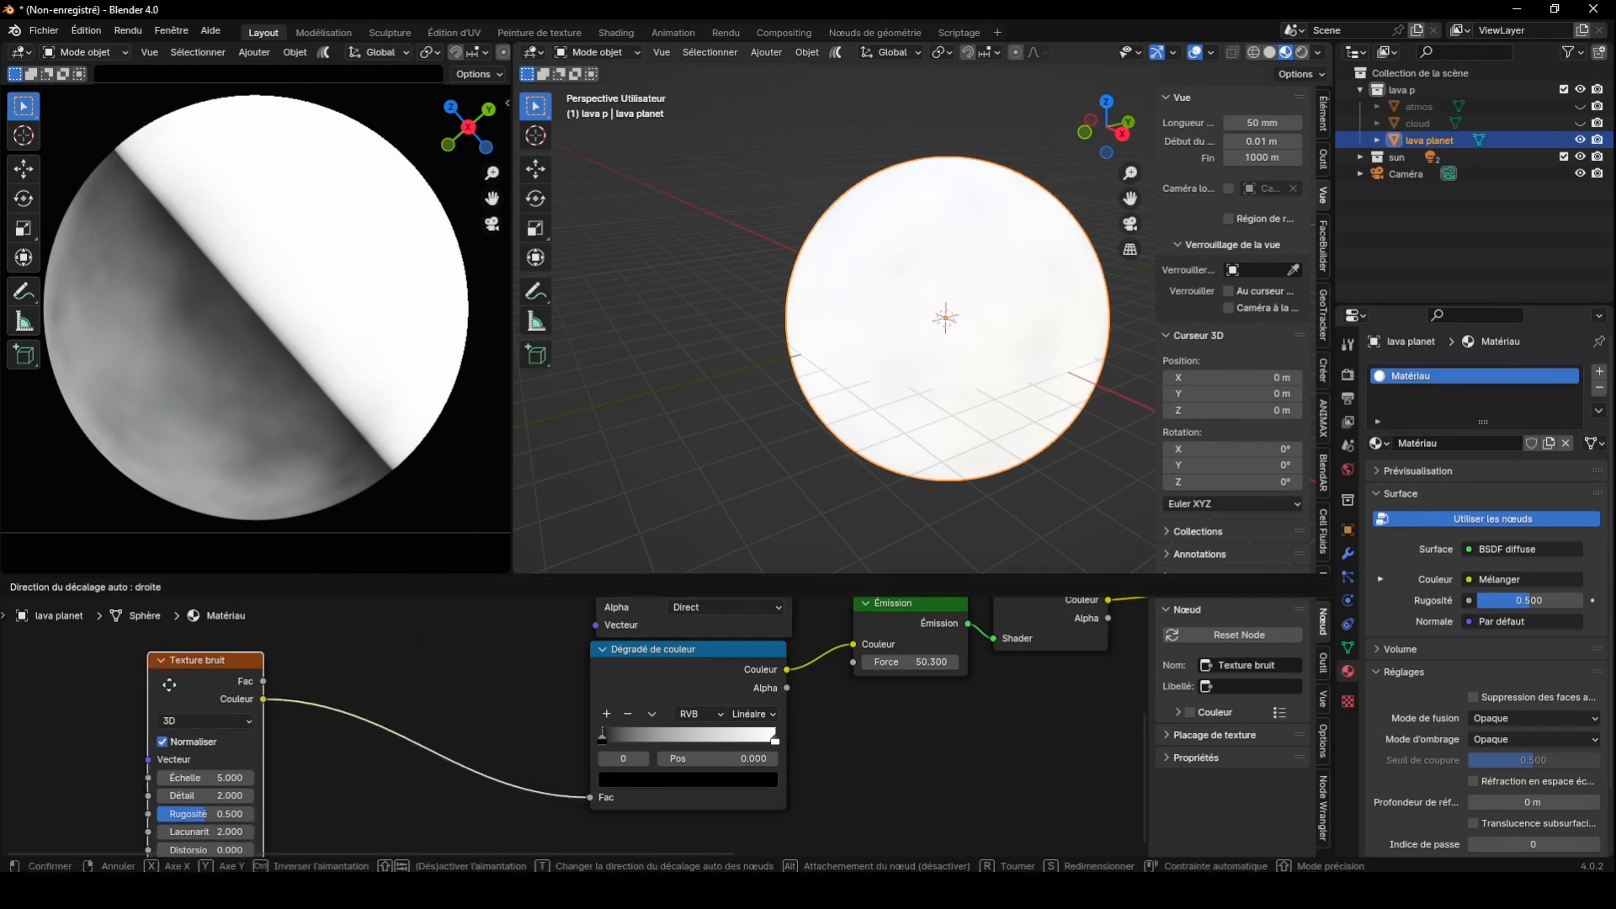
{"action": "left_click", "coordinate": [255, 587]}
{"action": "mouse_move", "coordinate": [278, 696]}
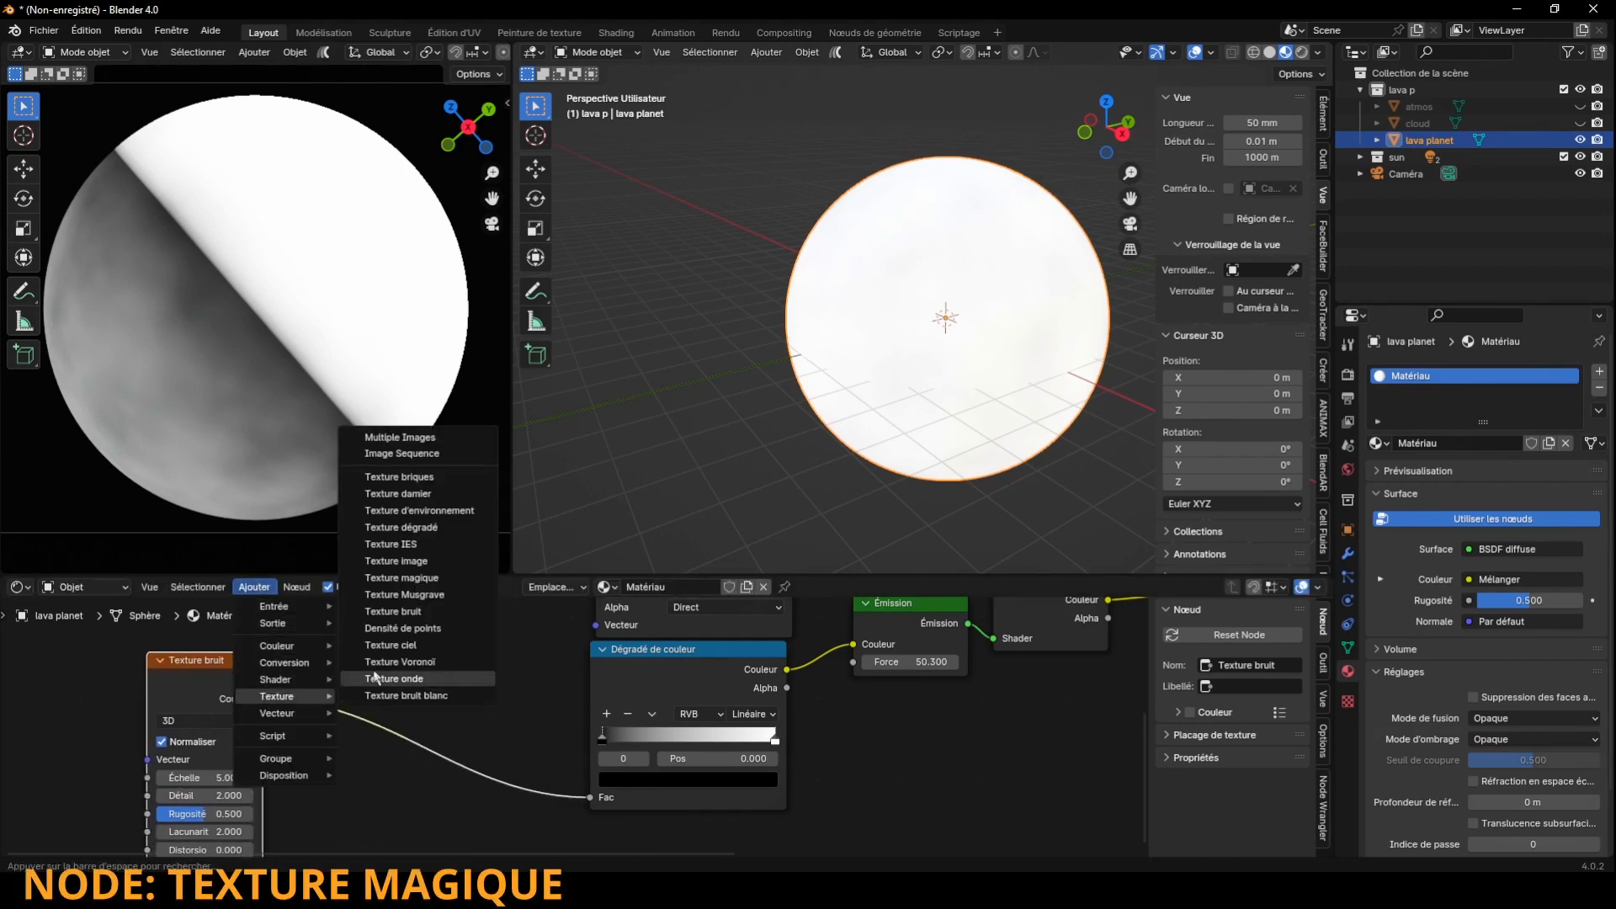
{"action": "left_click", "coordinate": [401, 577]}
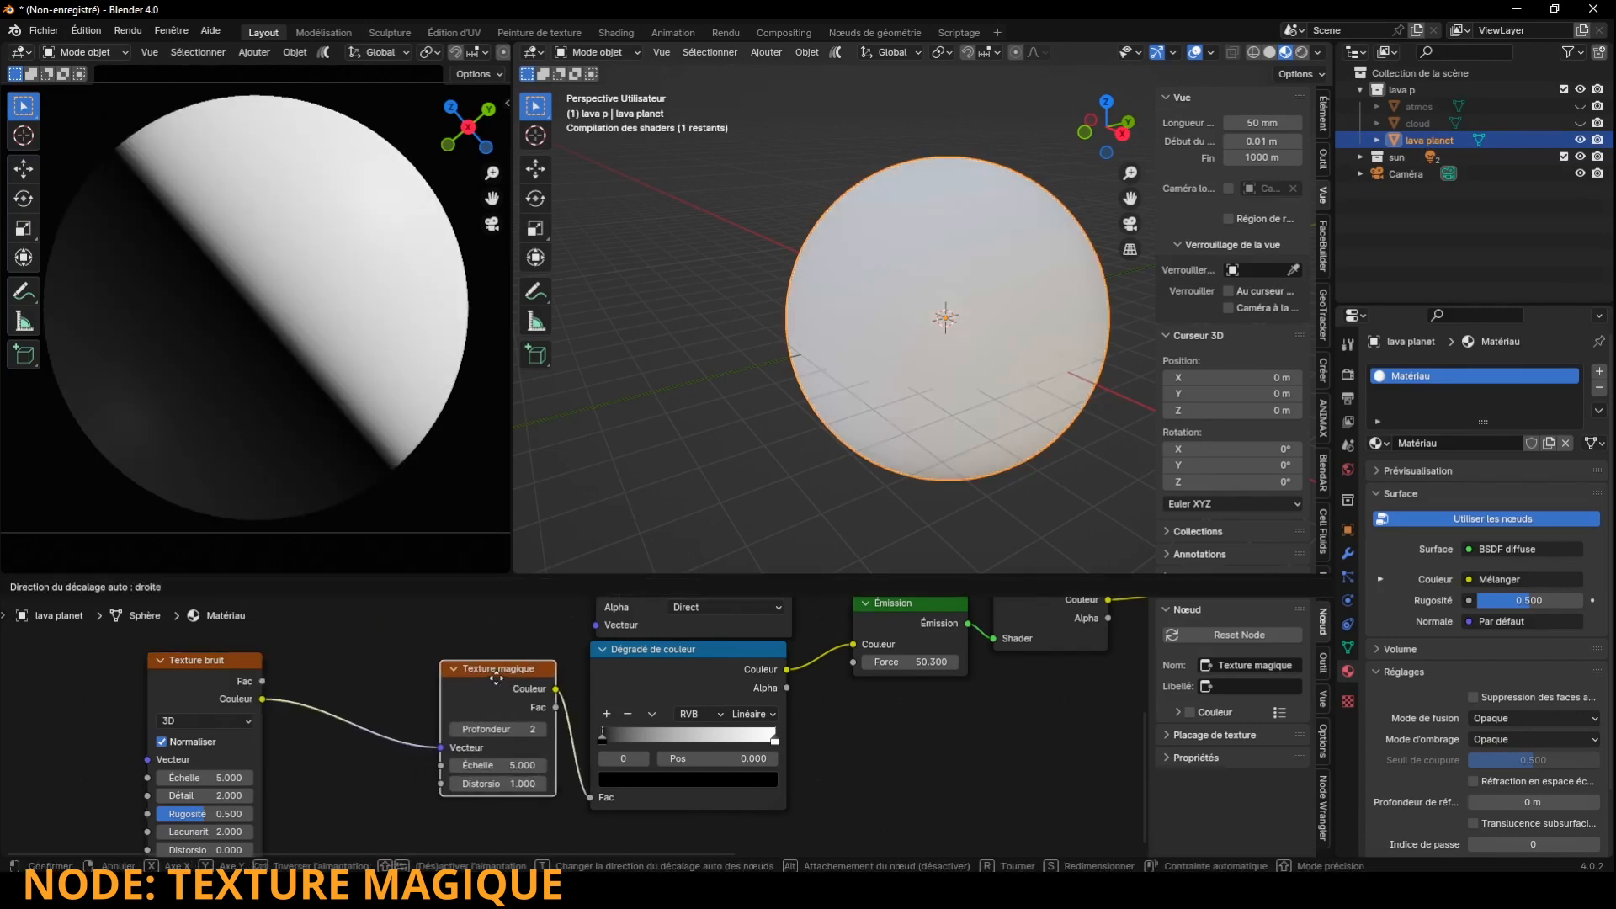
{"action": "left_click", "coordinate": [502, 716]}
{"action": "left_click_drag", "start_coordinate": [211, 682], "coordinate": [356, 684]}
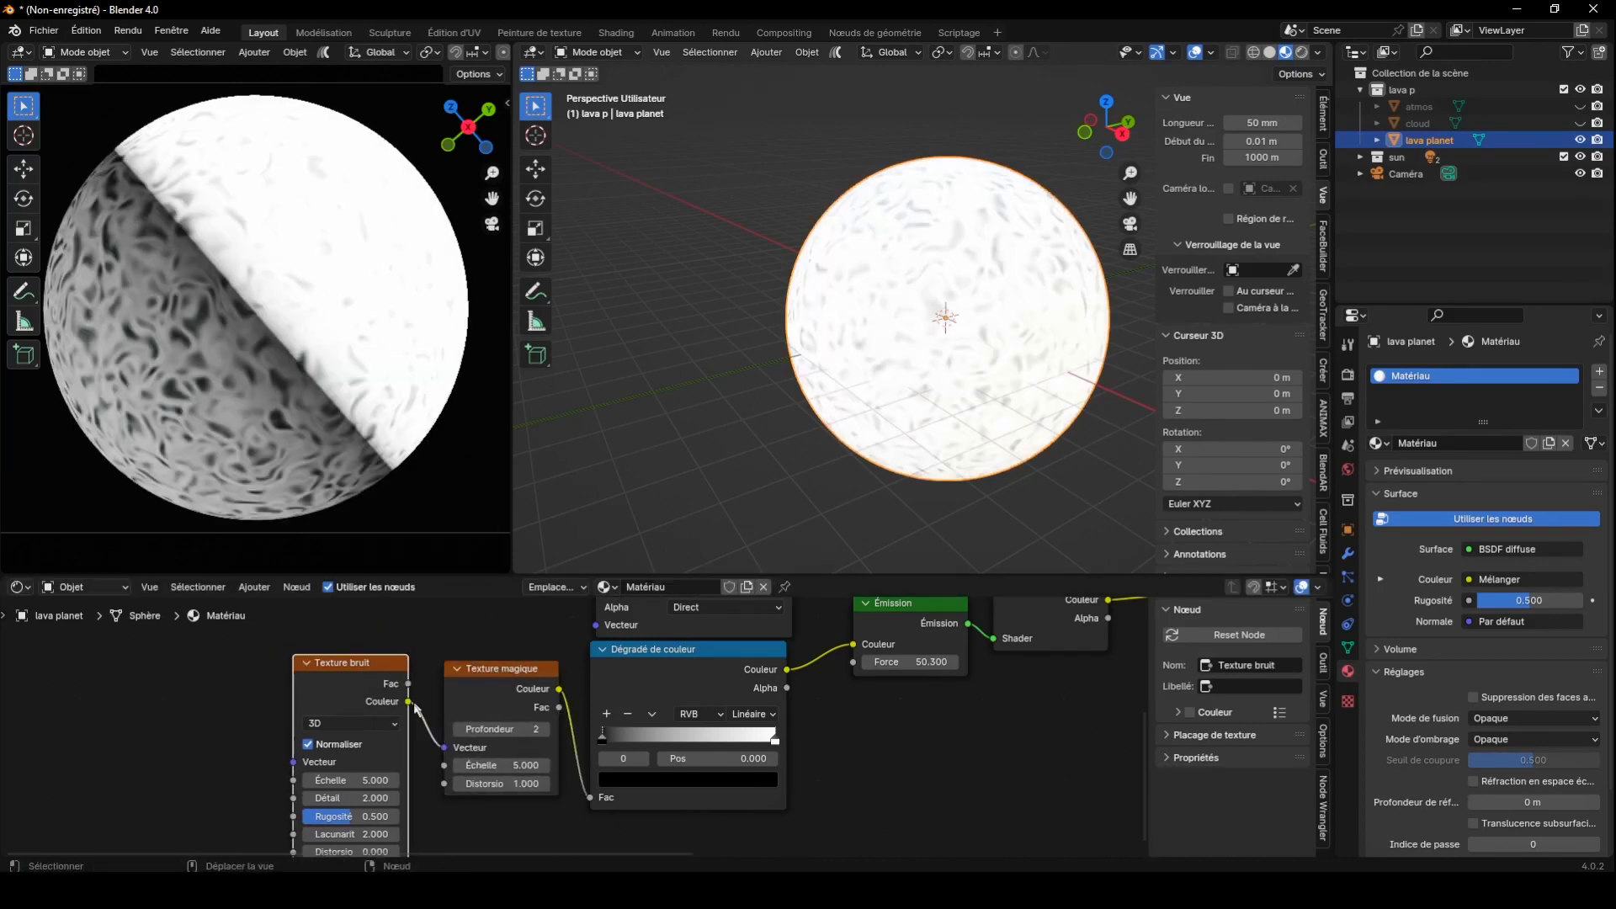
Set the Magic Texture's depth to 1, scale to 0.9 and distortion to 0.7
{"action": "left_click", "coordinate": [458, 729]}
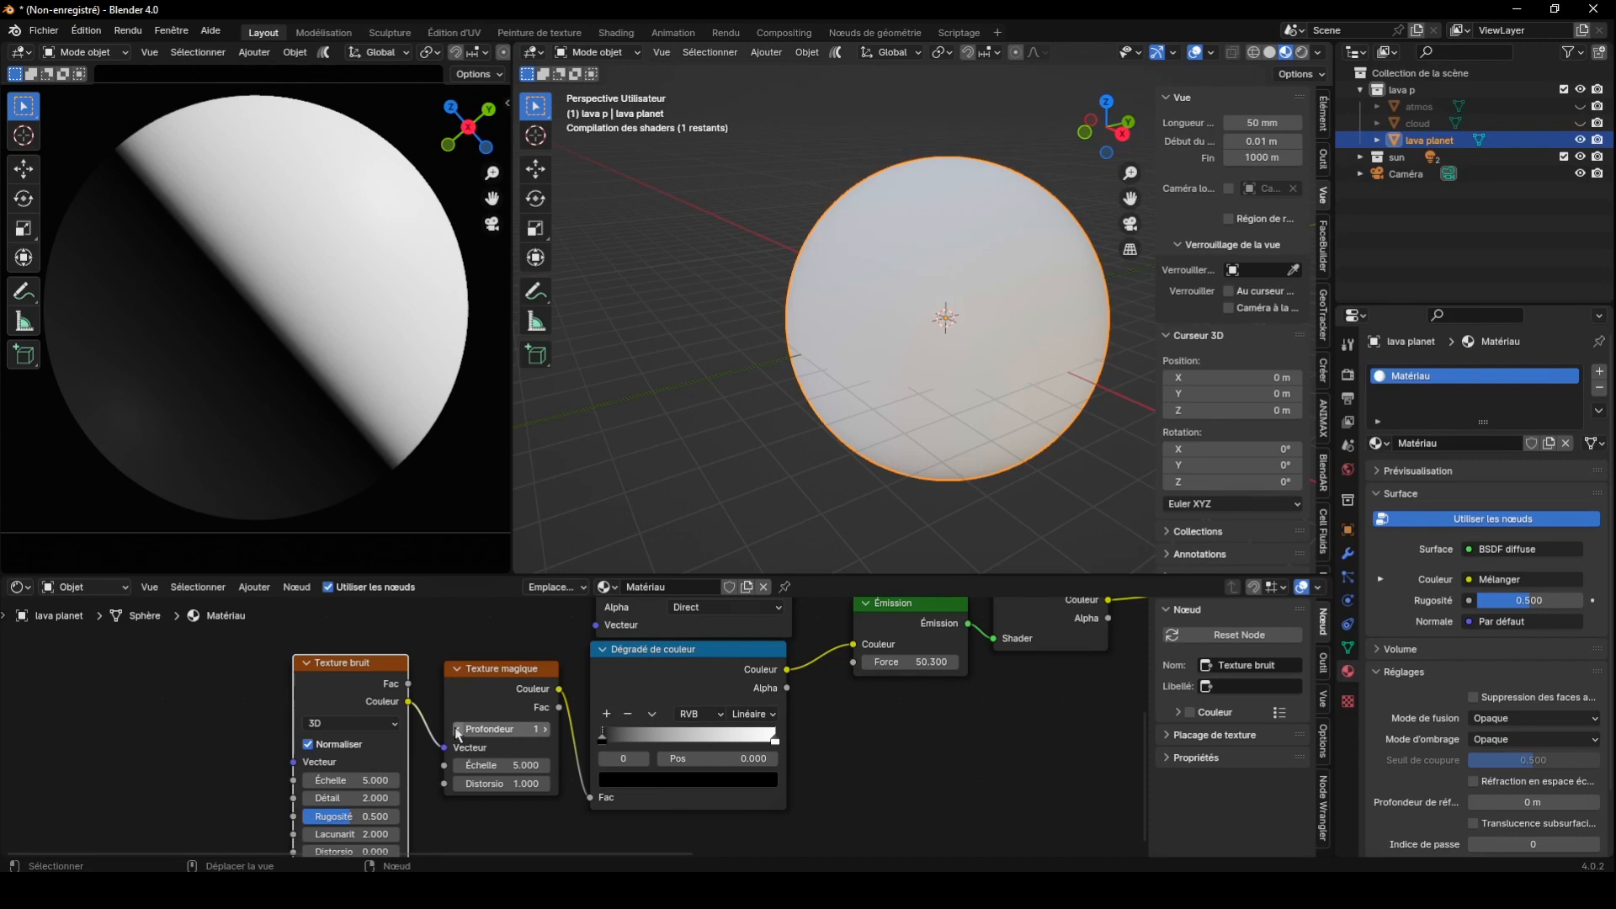
{"action": "left_click", "coordinate": [518, 766]}
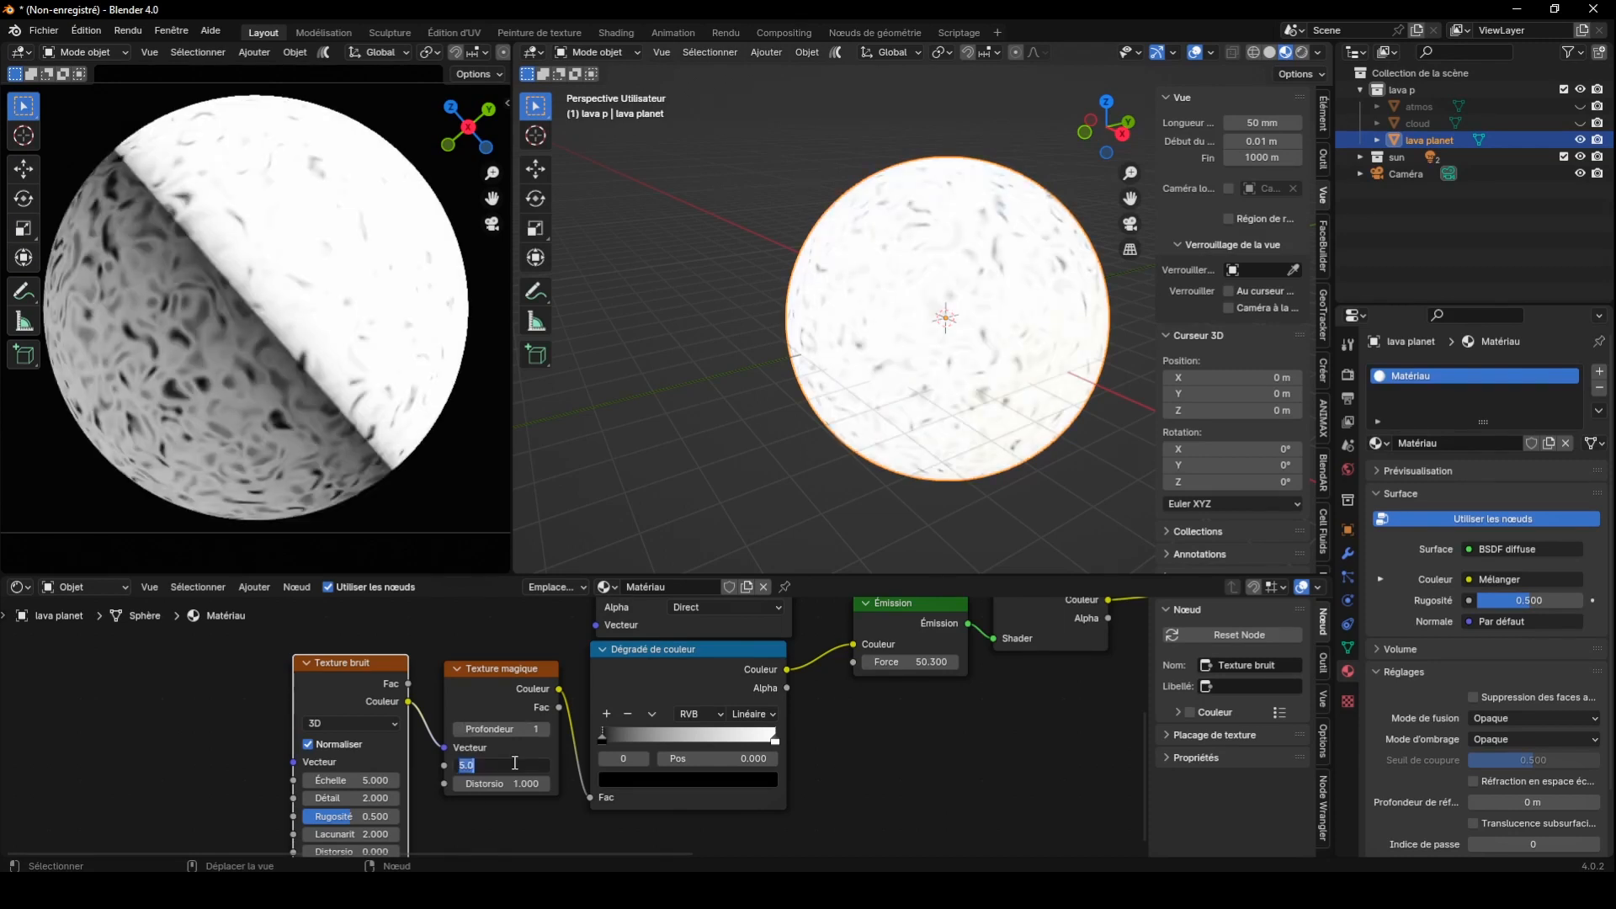
{"action": "type", "text": "0.9"}
{"action": "key", "text": "Return"}
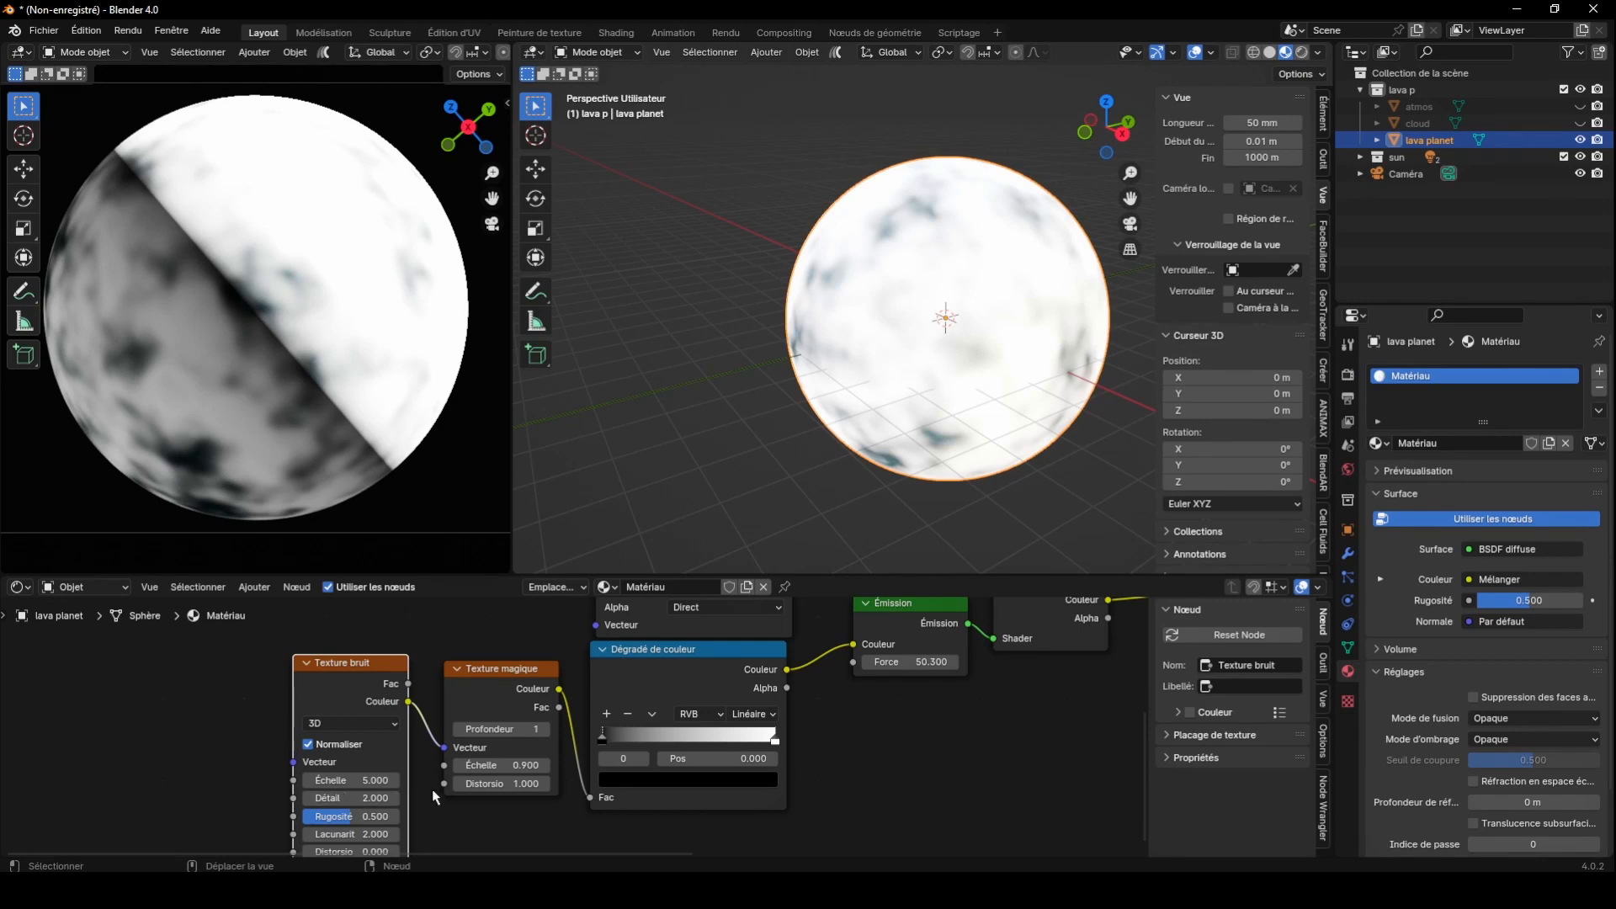
{"action": "left_click", "coordinate": [458, 784]}
{"action": "left_click", "coordinate": [458, 785]}
{"action": "left_click", "coordinate": [458, 784]}
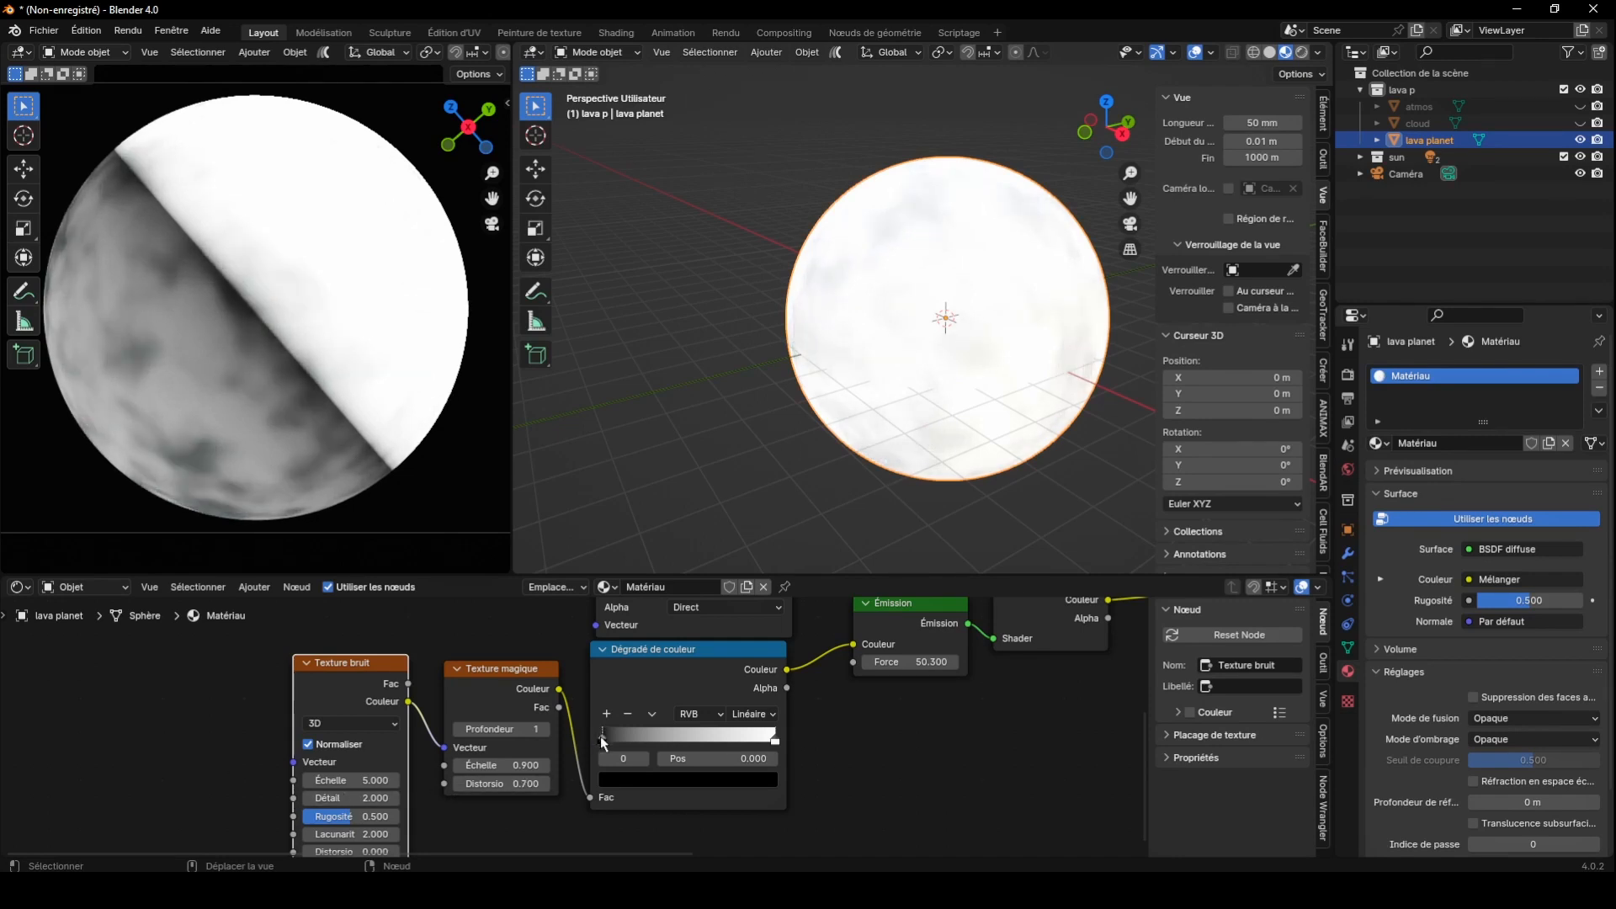
Flip the second Color Ramp and move its black stop to position 0.541
{"action": "left_click", "coordinate": [653, 715]}
{"action": "left_click", "coordinate": [658, 733]}
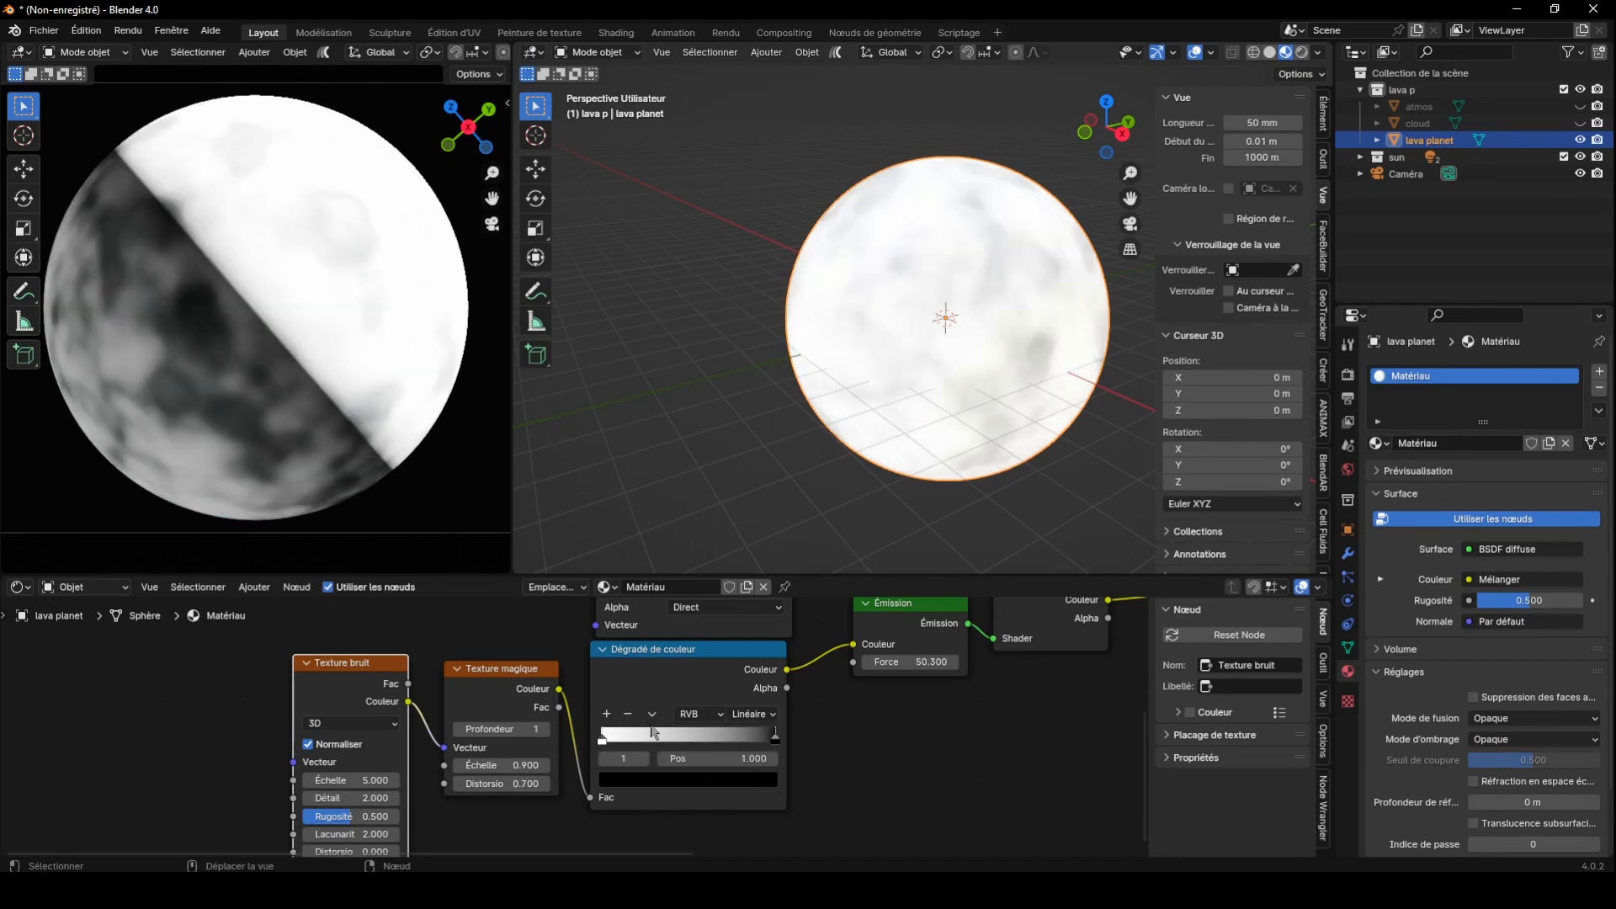
{"action": "left_click_drag", "start_coordinate": [769, 737], "coordinate": [695, 753]}
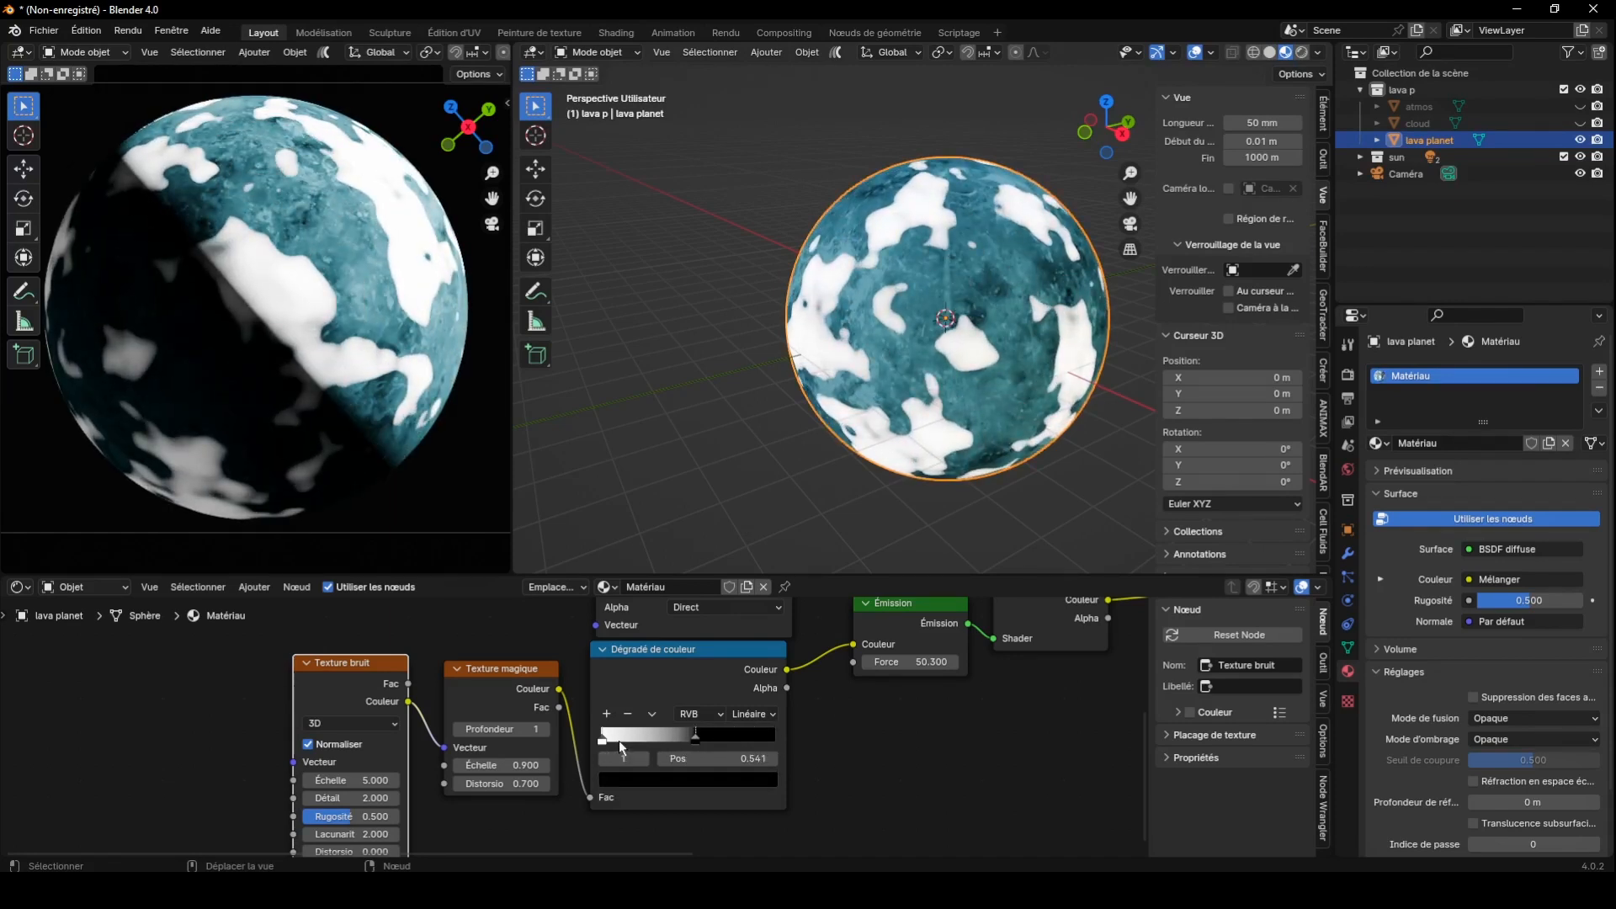
Add a stop midway between the second ramp's white and black stops, then colour the white stop yellow-orange and the middle stop dark orange
{"action": "left_click", "coordinate": [606, 738]}
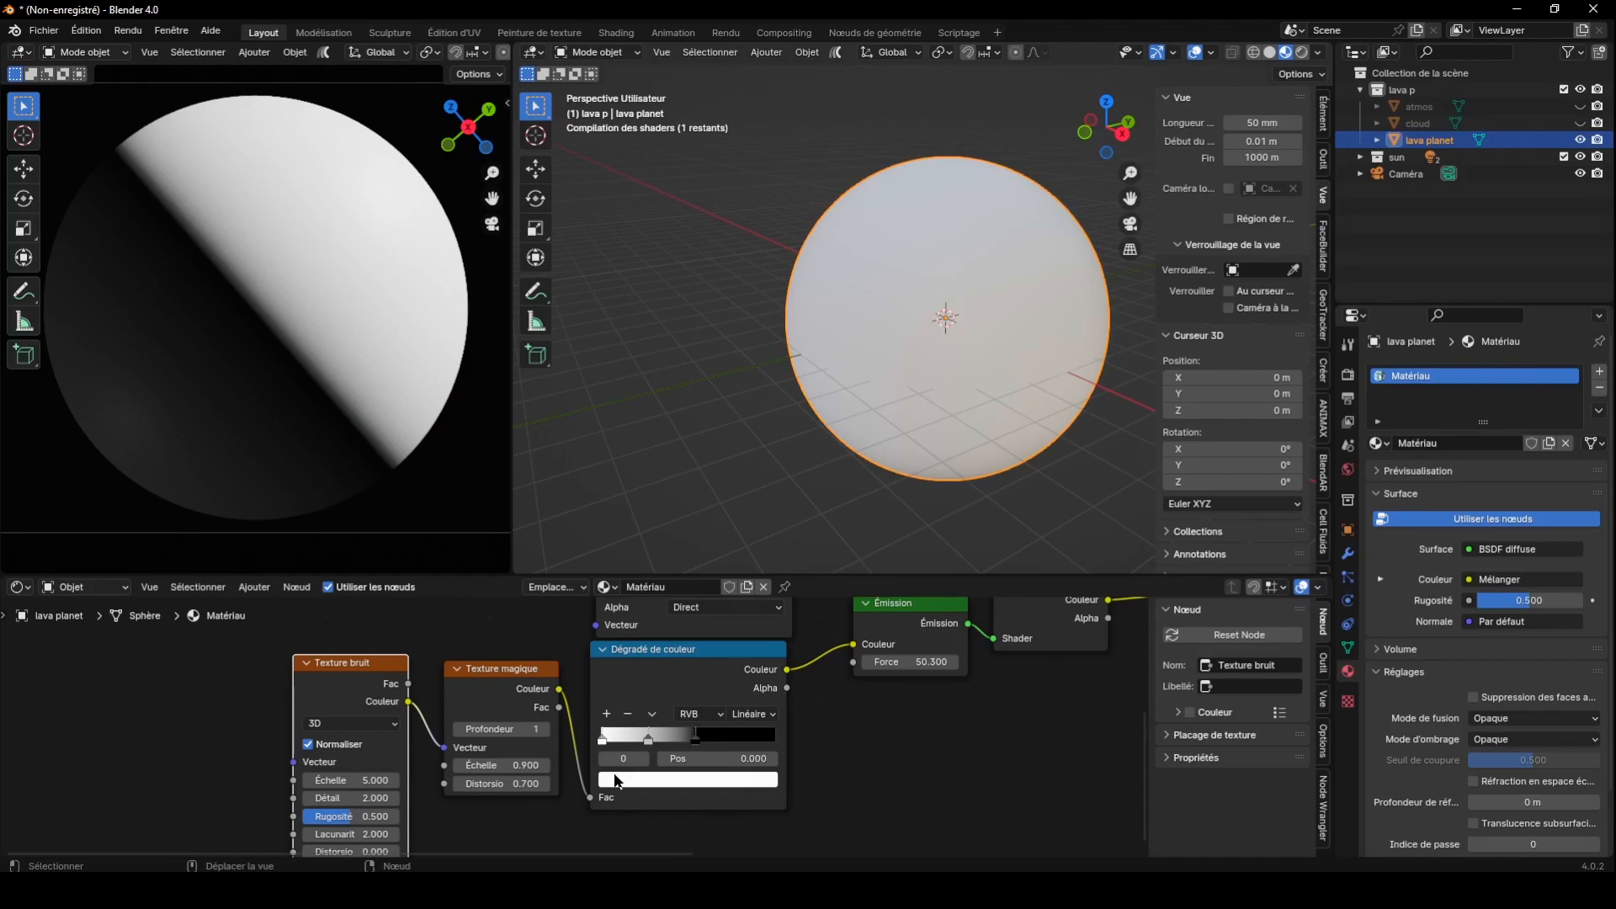
{"action": "left_click", "coordinate": [615, 779]}
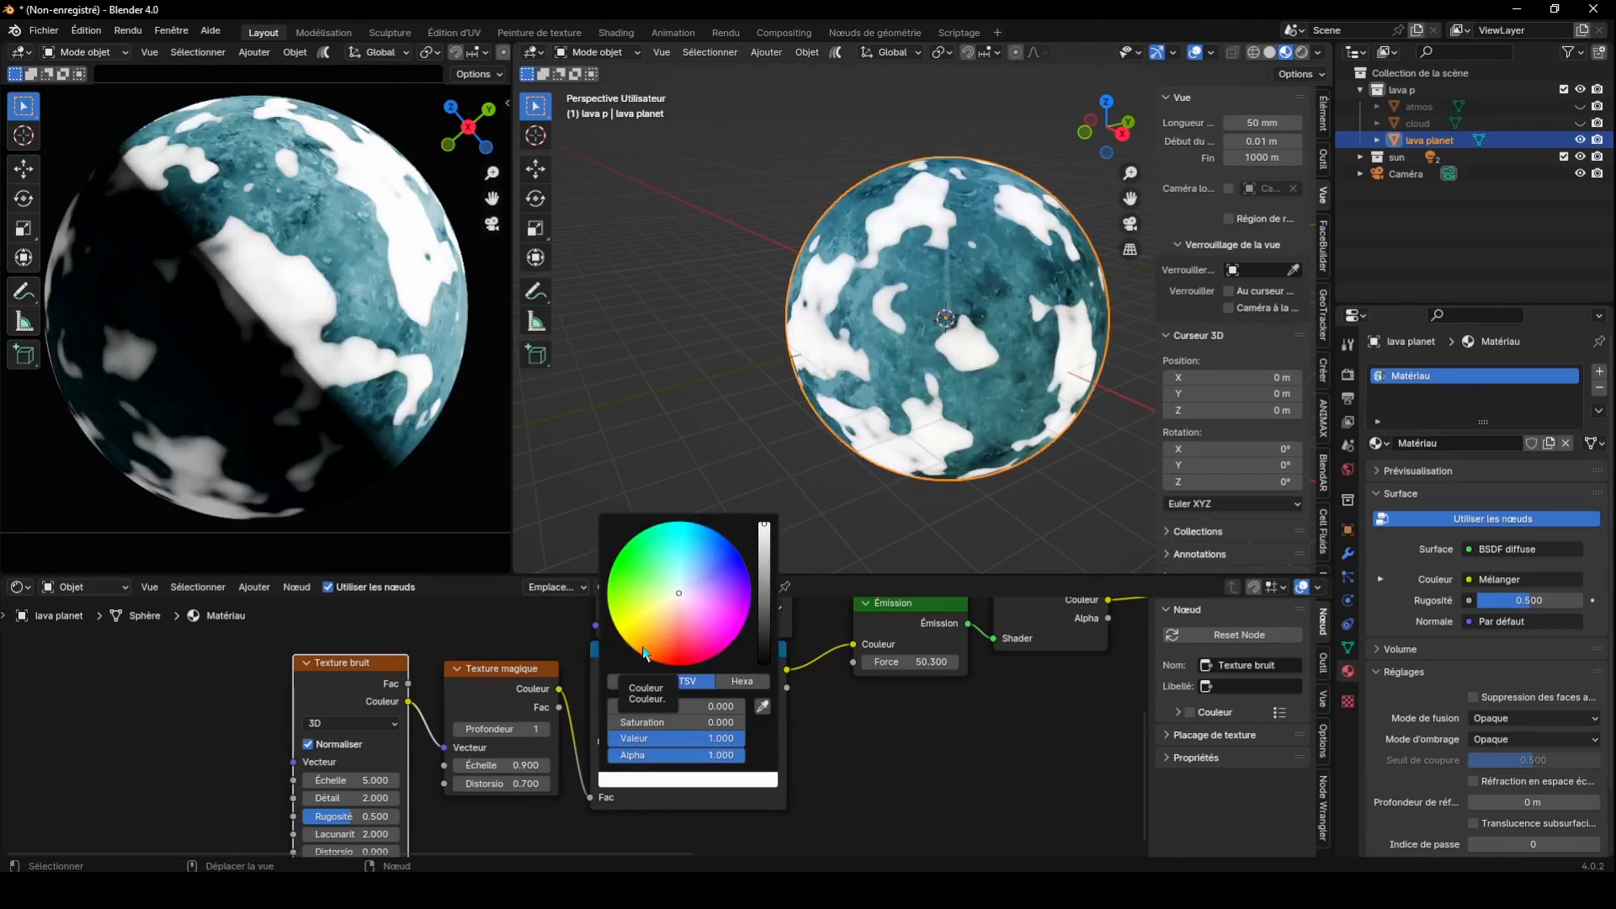
{"action": "left_click", "coordinate": [629, 651]}
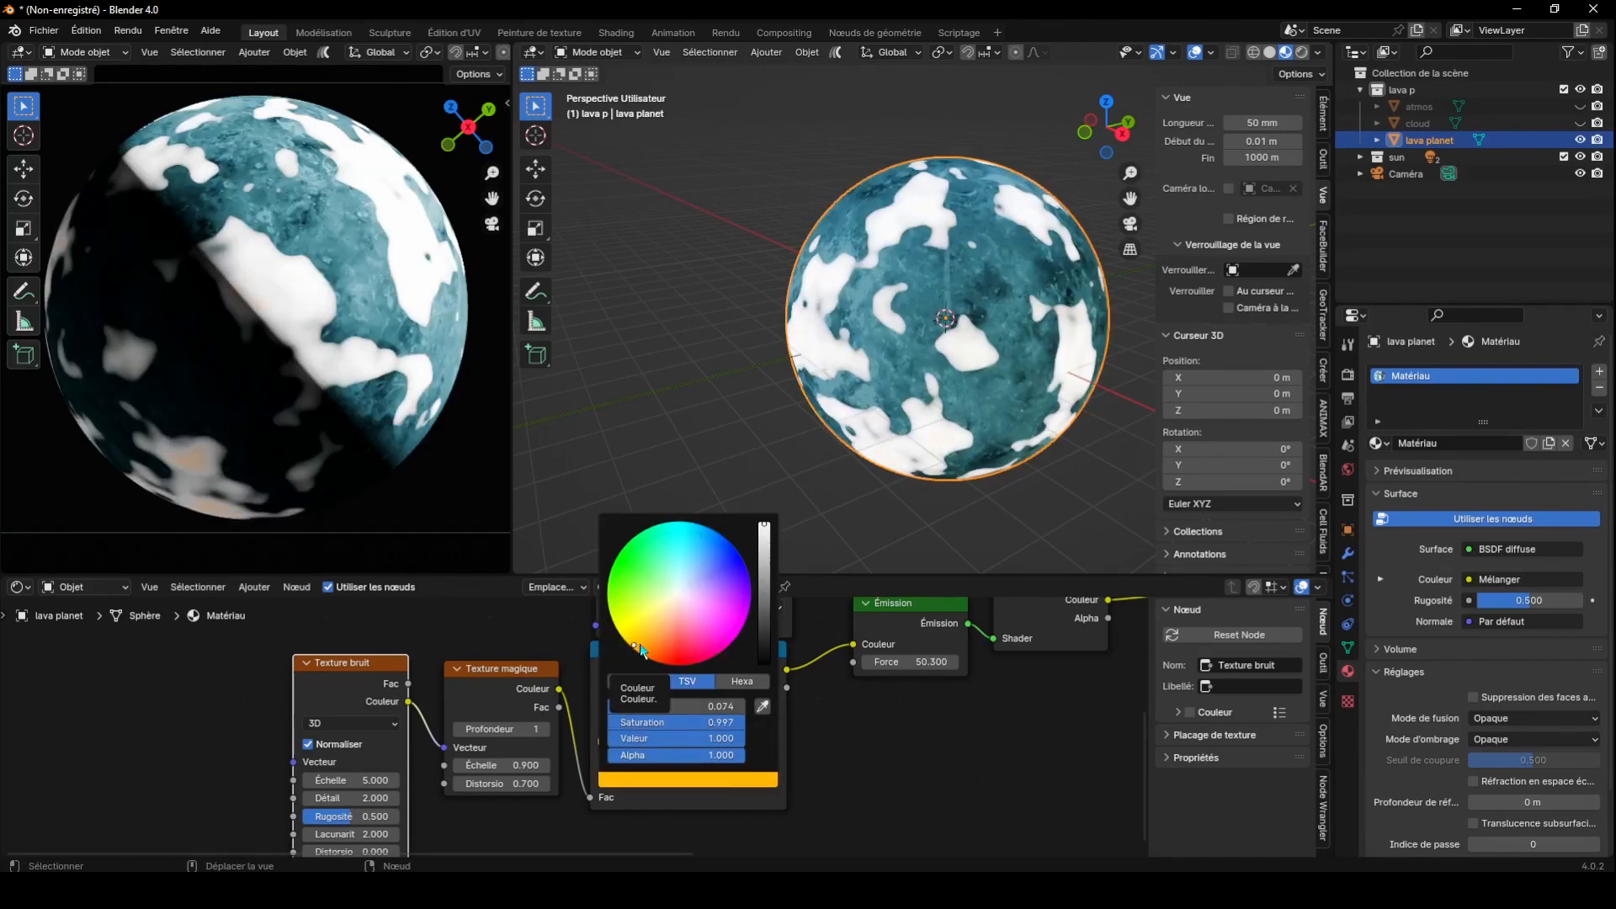
{"action": "left_click", "coordinate": [659, 780]}
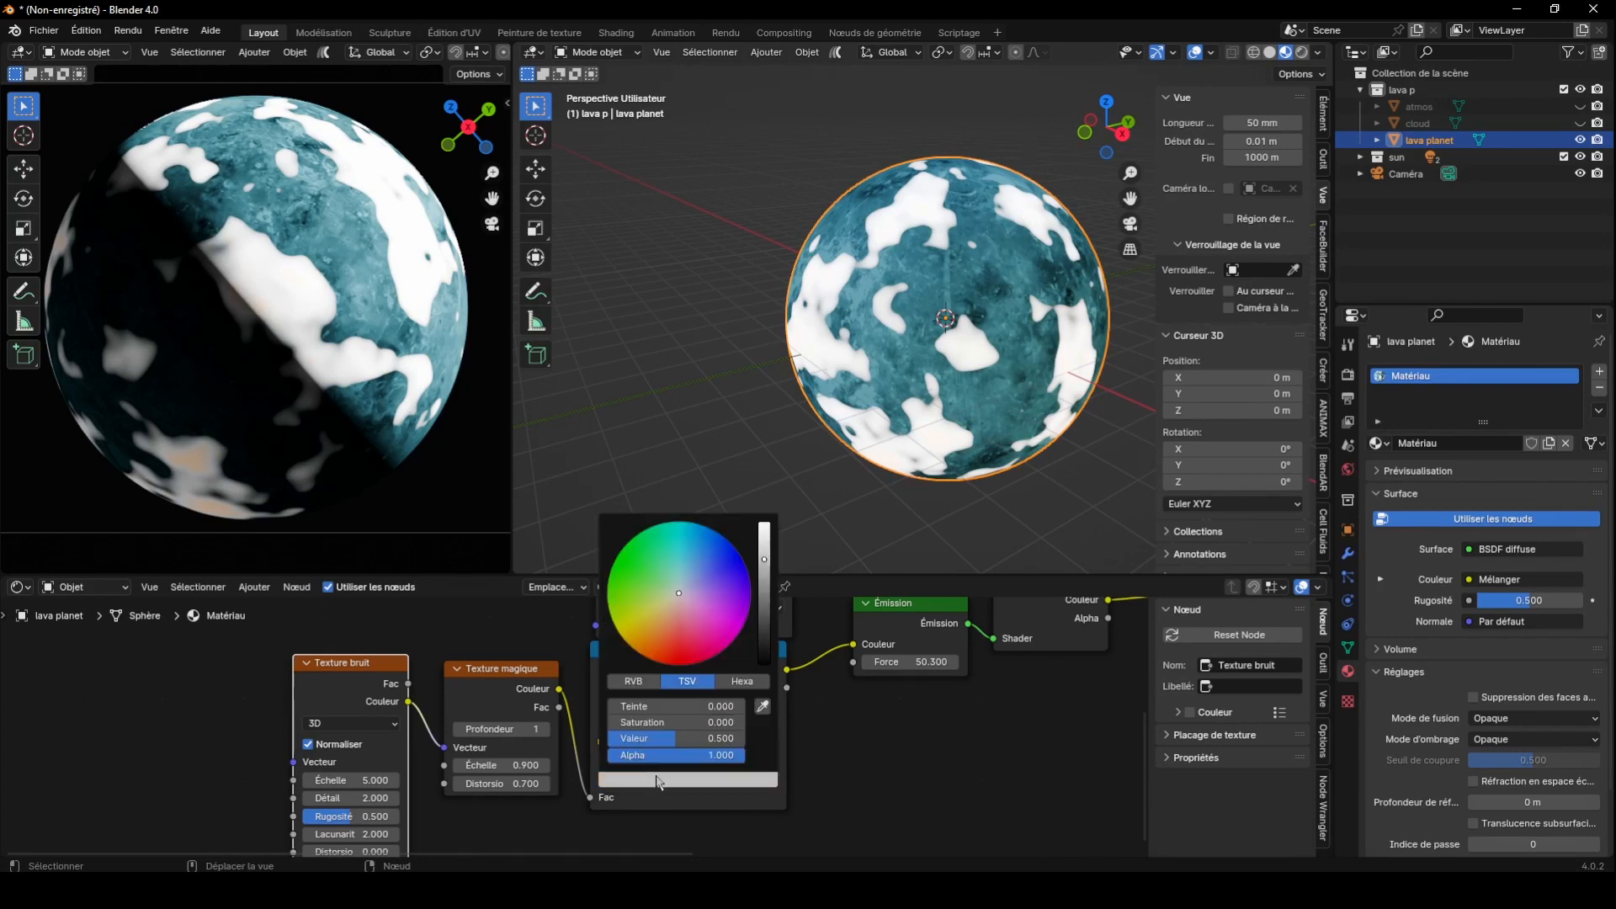
{"action": "left_click", "coordinate": [639, 649]}
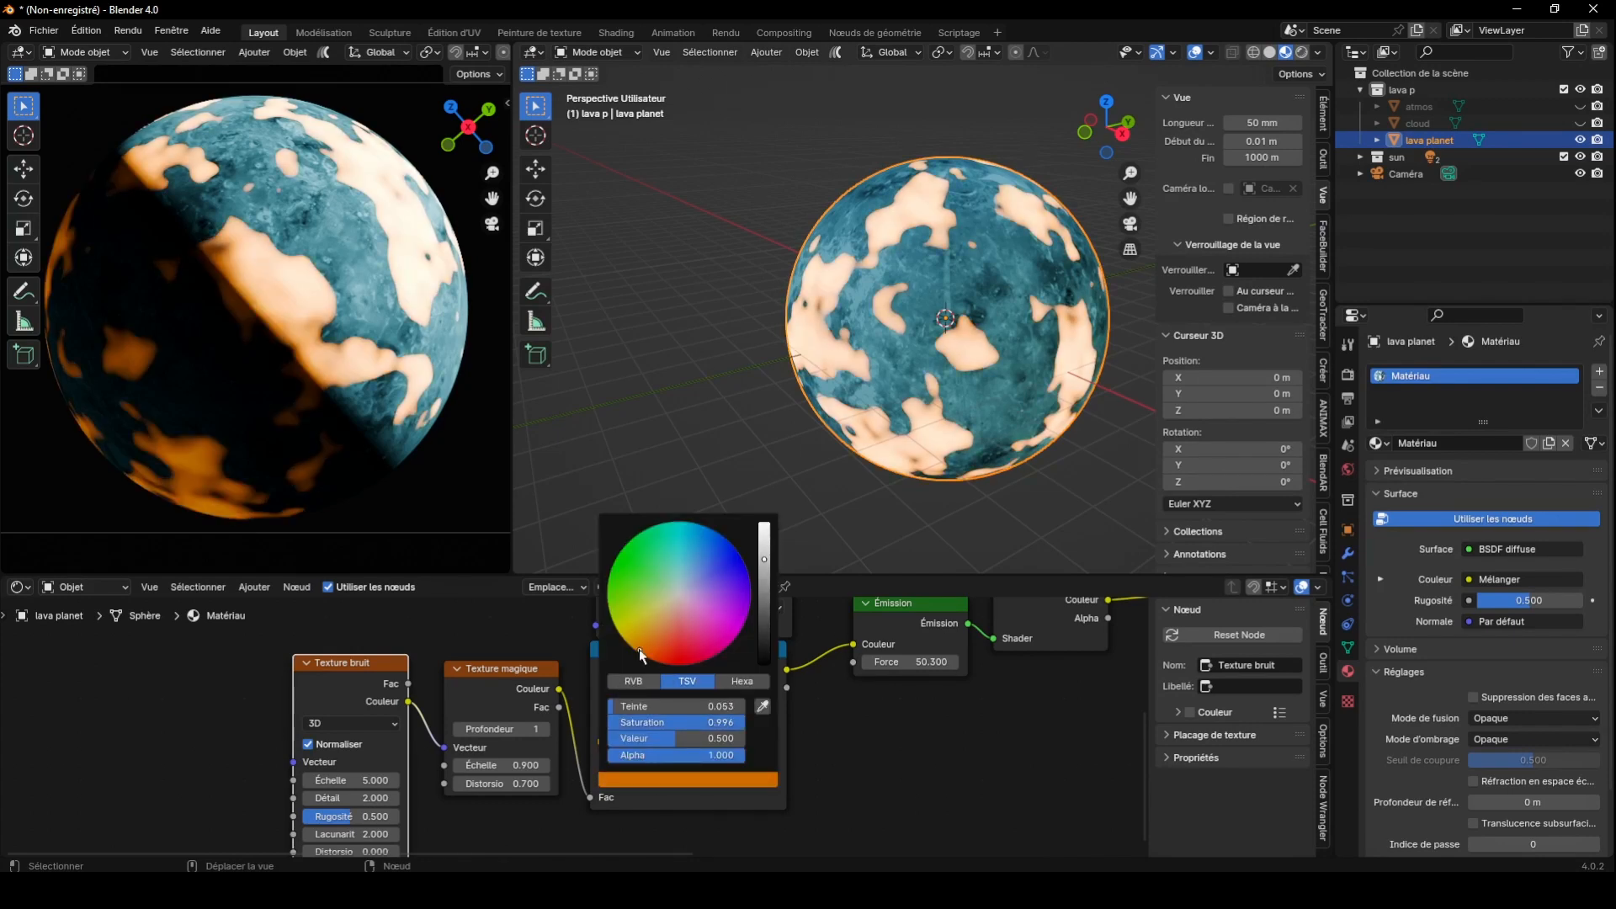
Shift the second Color Ramp's yellow and orange stops closer to the black one and move the black stop to position 0.455
{"action": "left_click", "coordinate": [632, 742]}
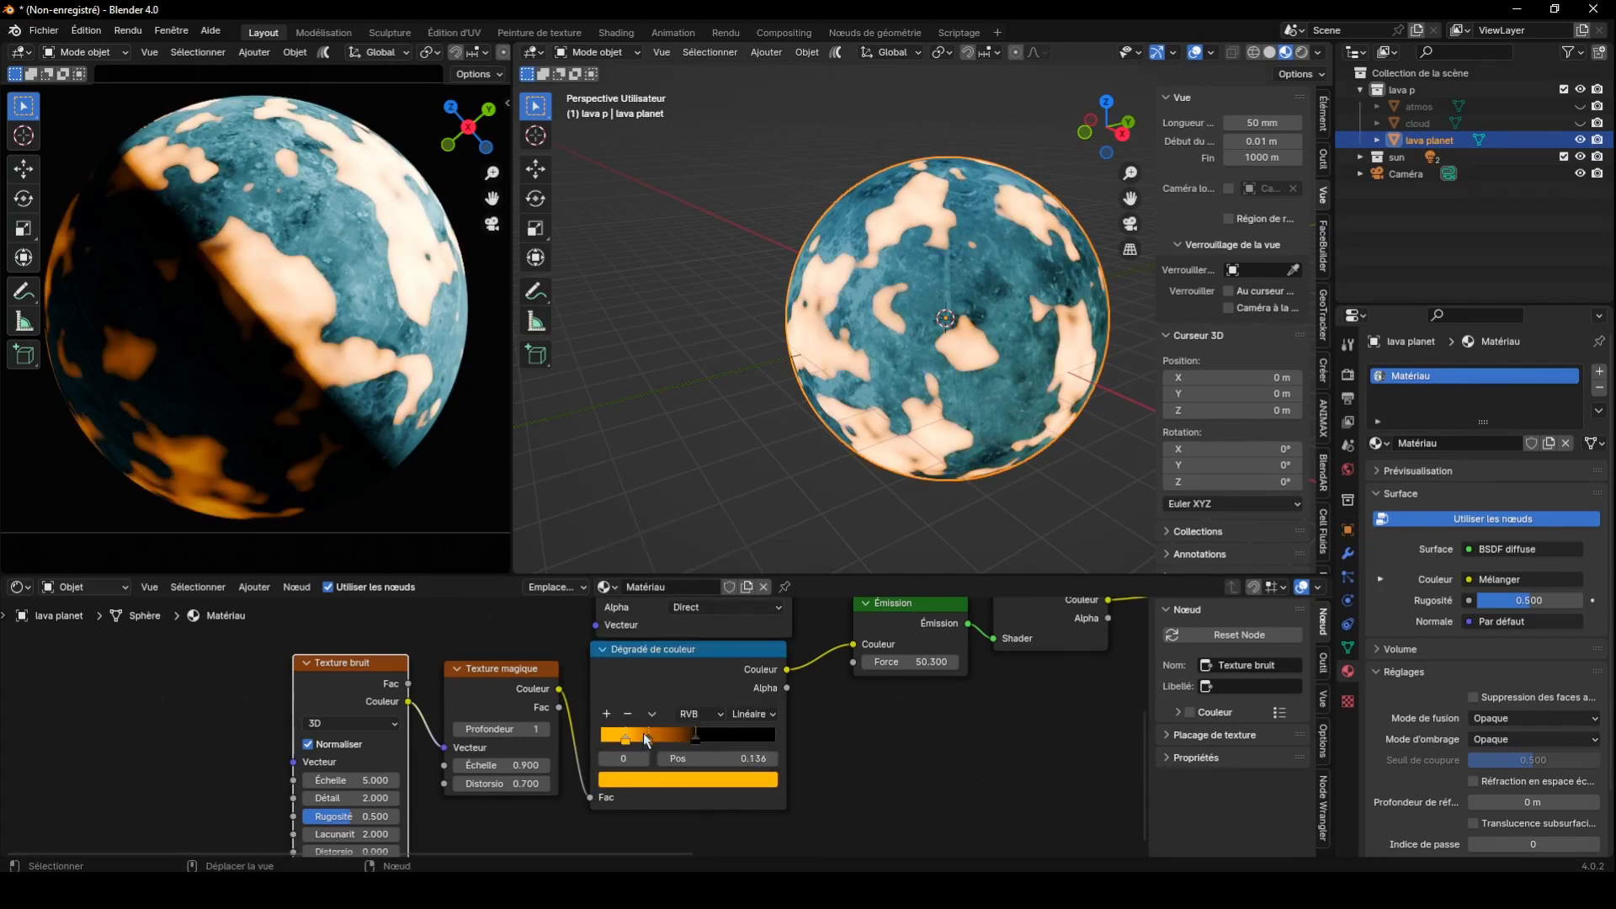
{"action": "left_click", "coordinate": [647, 737]}
{"action": "left_click_drag", "start_coordinate": [650, 738], "coordinate": [676, 744]}
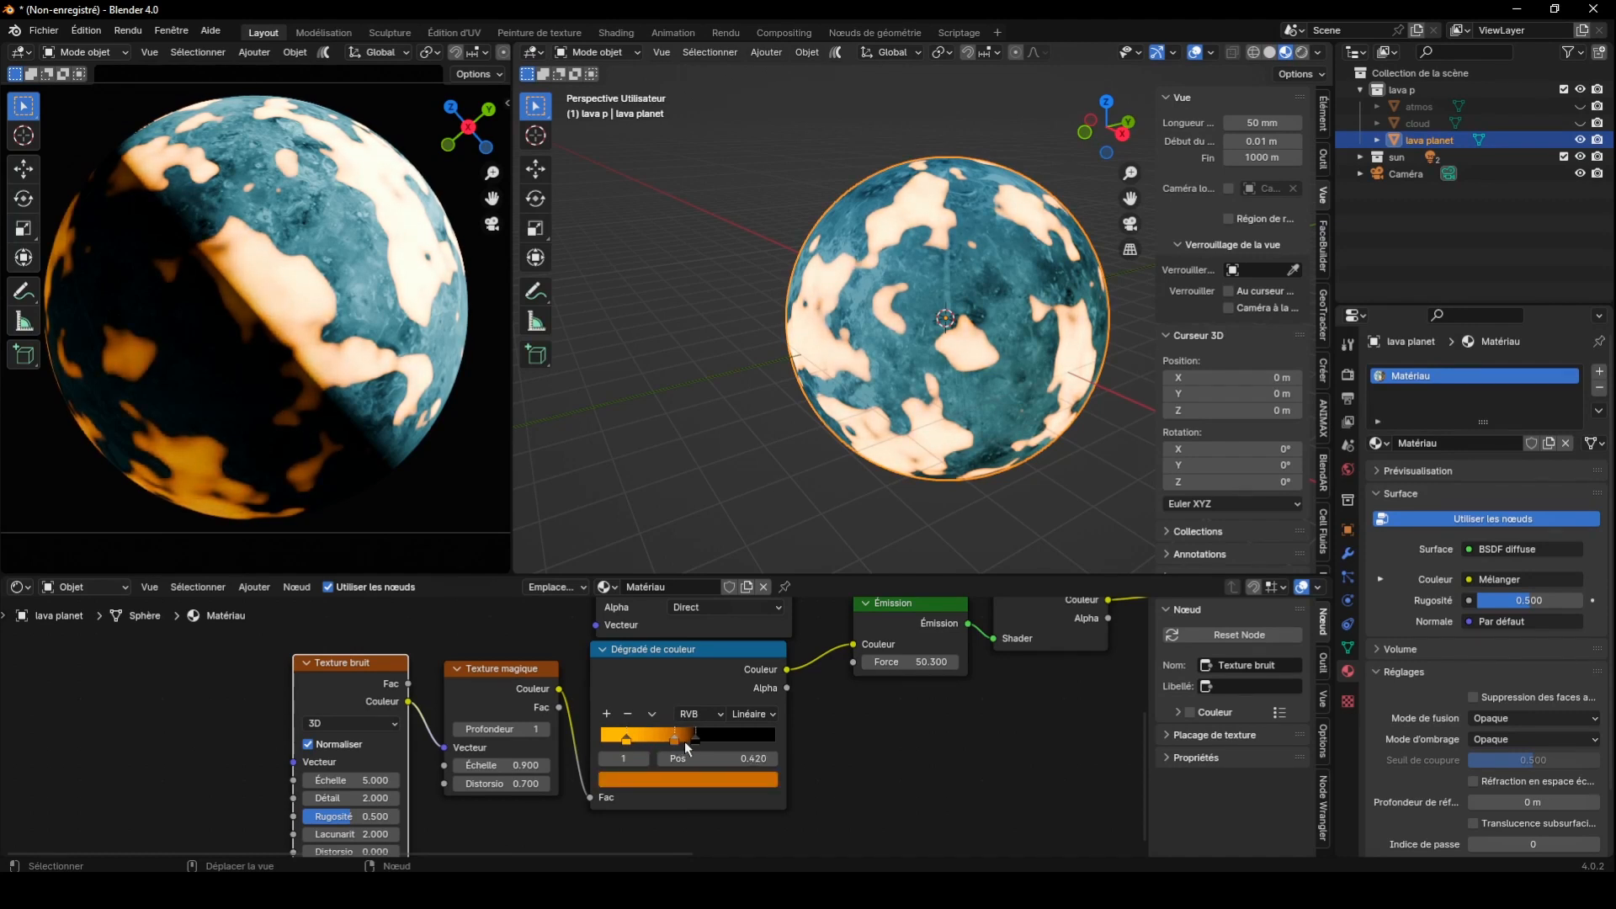
{"action": "left_click", "coordinate": [692, 744]}
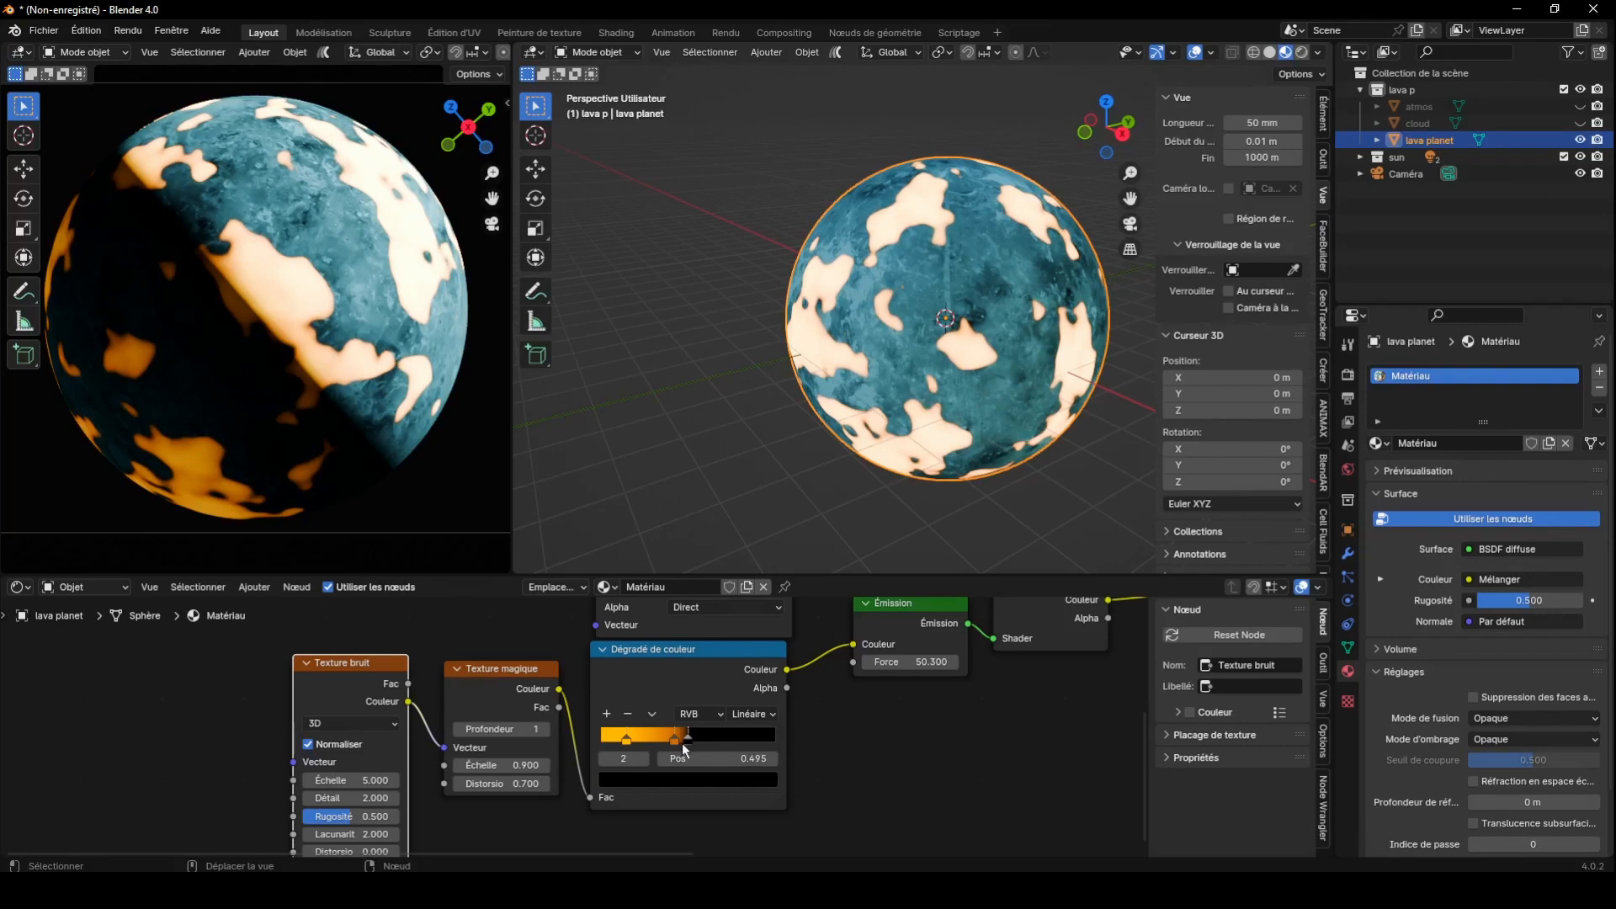
{"action": "left_click_drag", "start_coordinate": [626, 738], "coordinate": [679, 742]}
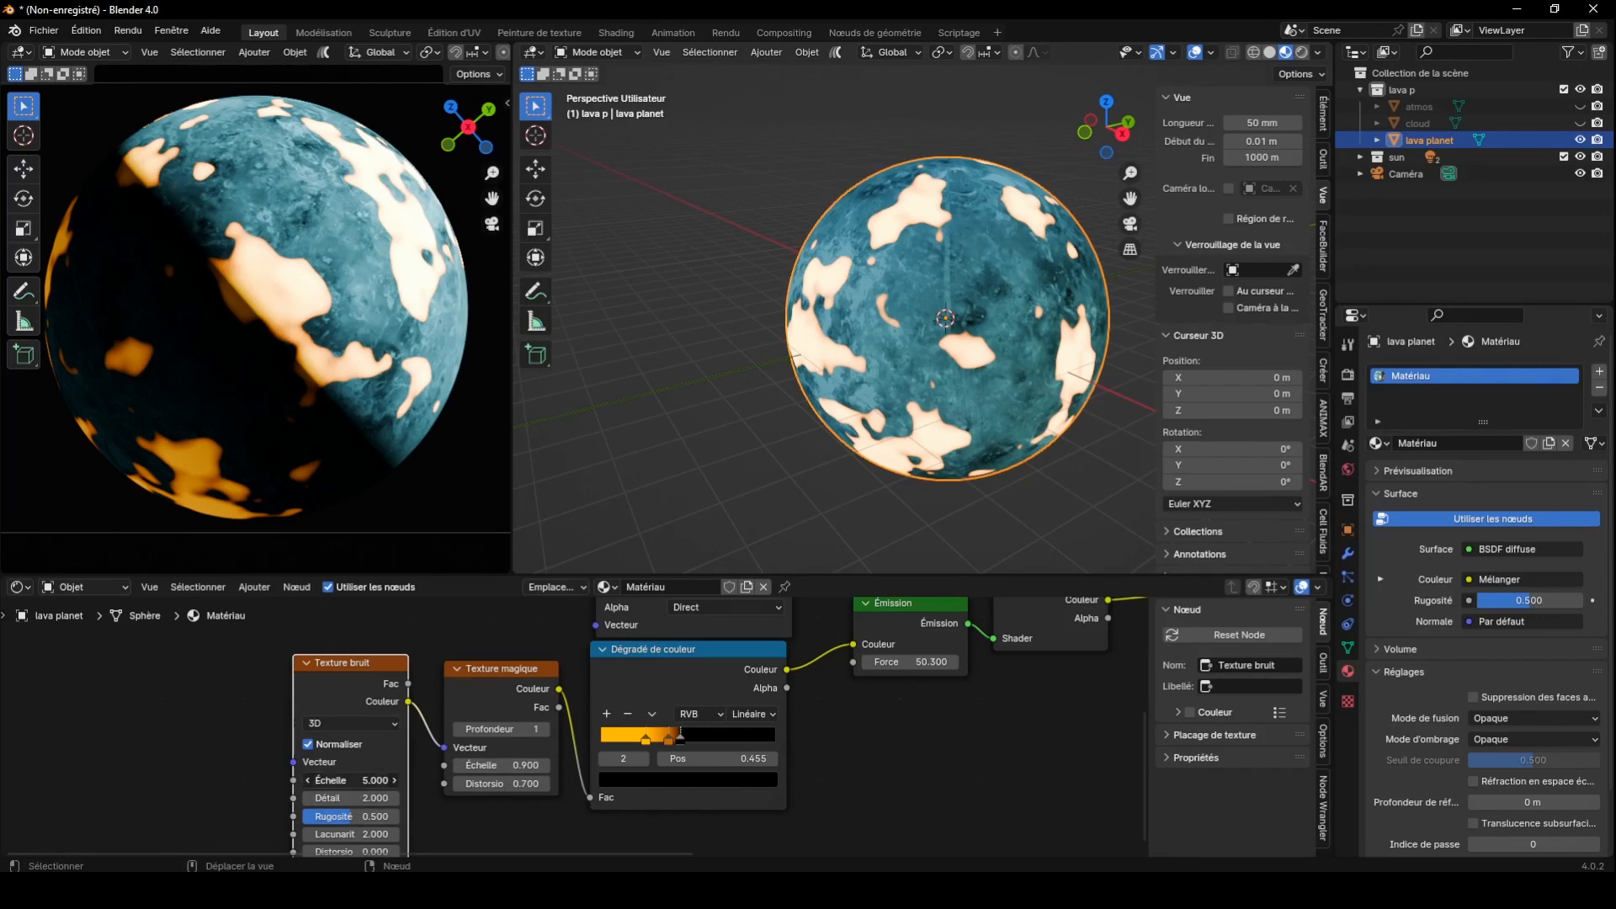
Set the Noise Texture's scale to 6 and its detail to 10
{"action": "left_click", "coordinate": [359, 778]}
{"action": "type", "text": "6"}
{"action": "left_click", "coordinate": [217, 840]}
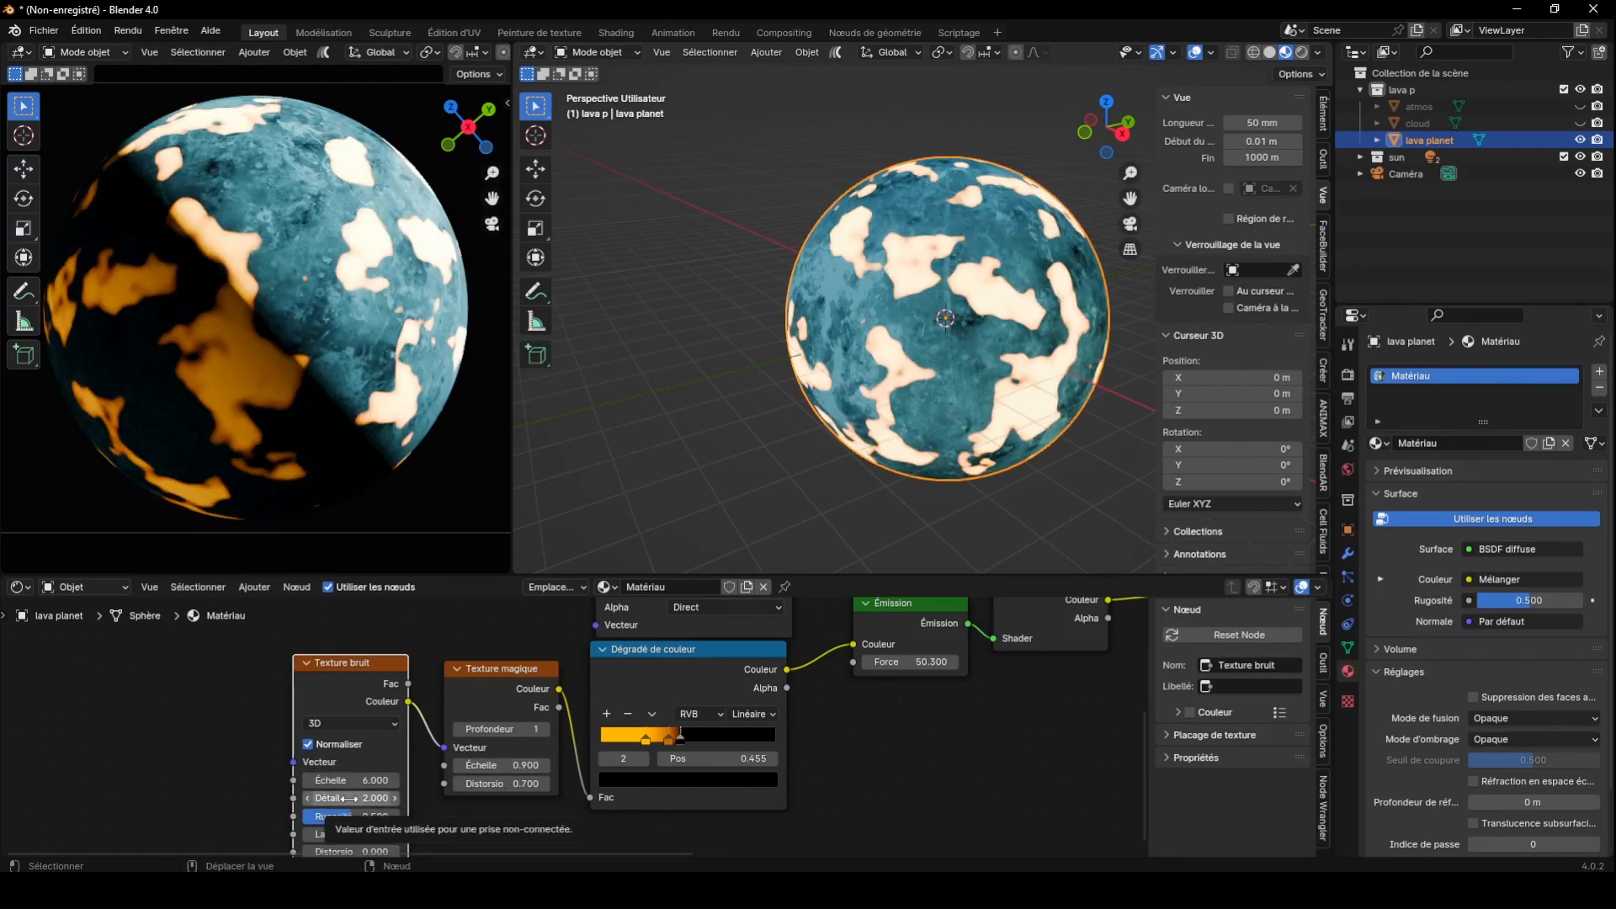
{"action": "left_click_drag", "start_coordinate": [344, 798], "coordinate": [395, 798]}
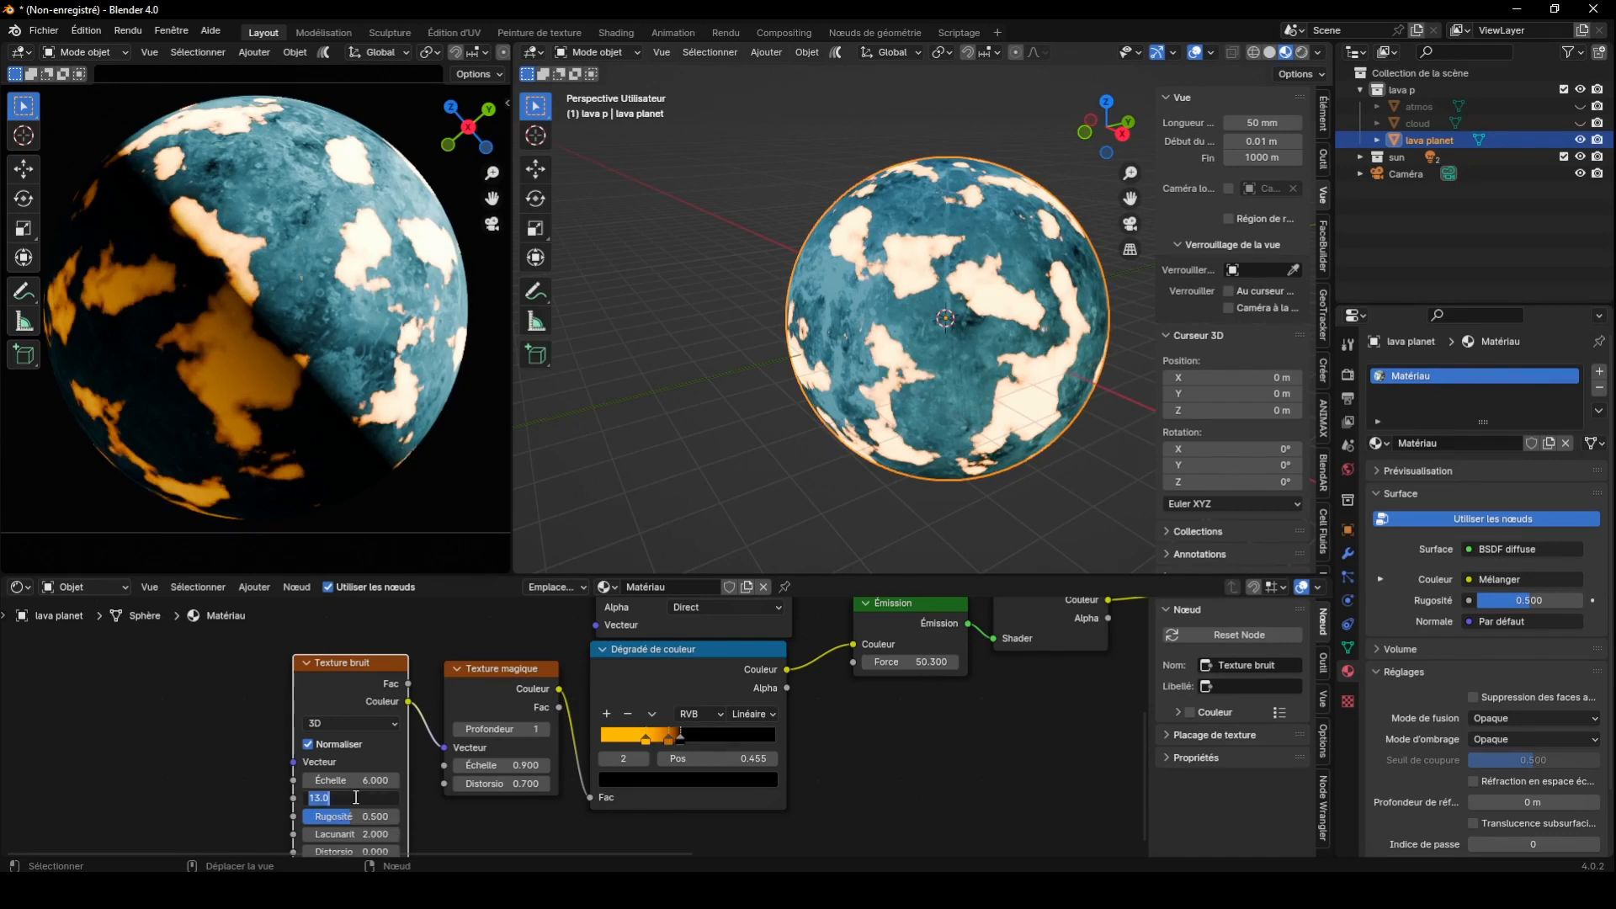
{"action": "type", "text": "10"}
{"action": "key", "text": "Return"}
Set the Noise Texture's roughness to 0.75 and its lacunarity to 3
{"action": "left_click_drag", "start_coordinate": [344, 824], "coordinate": [374, 824]}
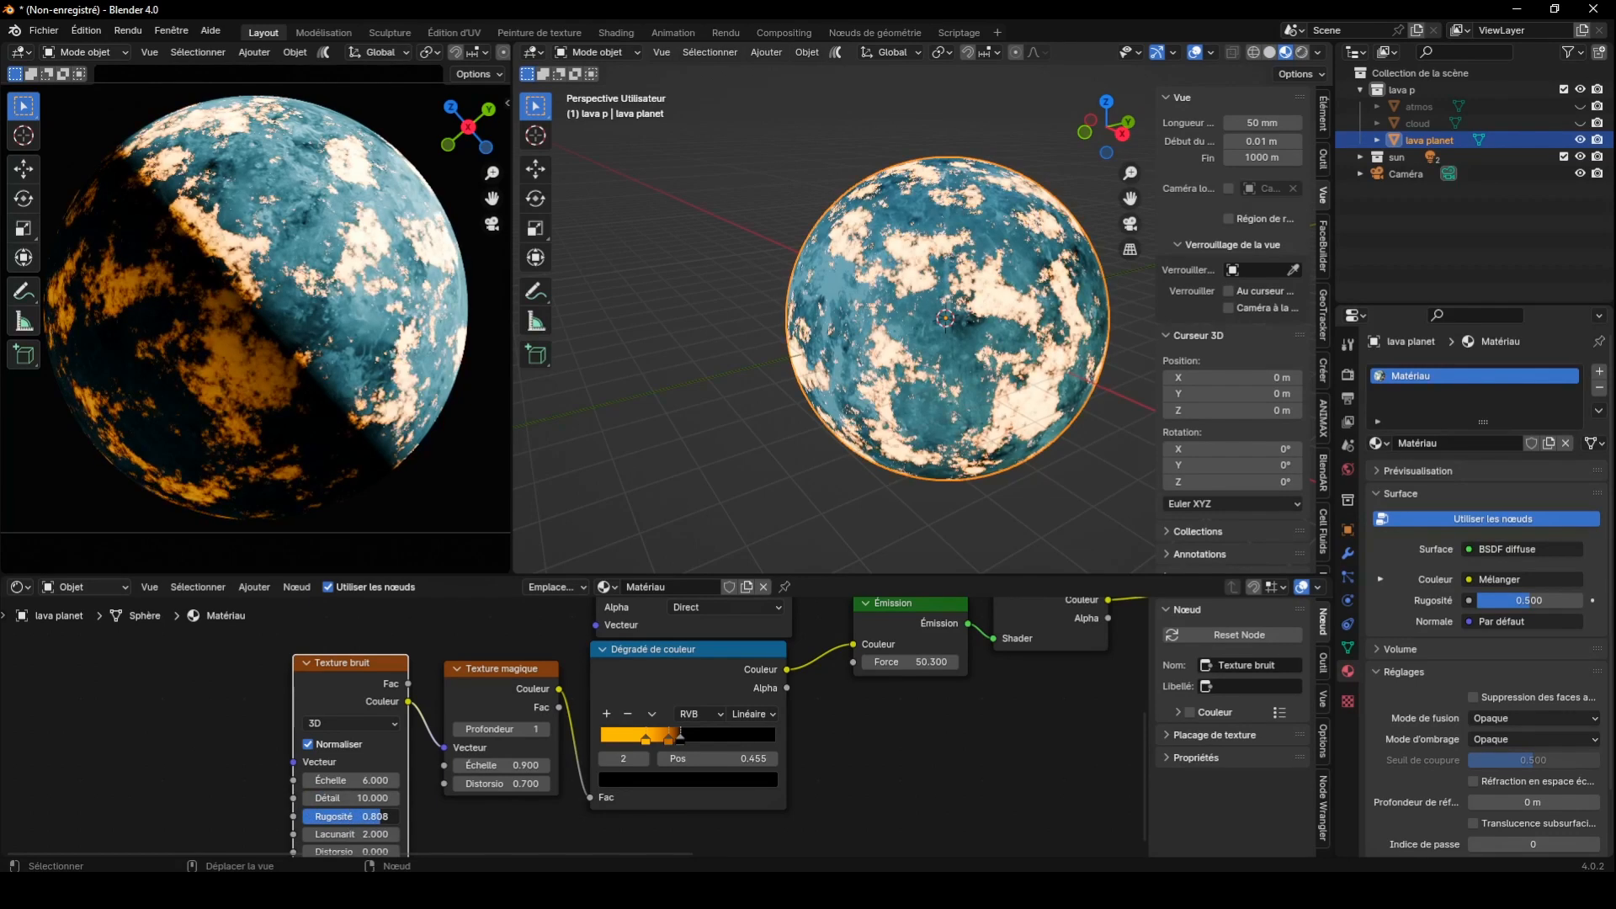
{"action": "double_click", "coordinate": [381, 816]}
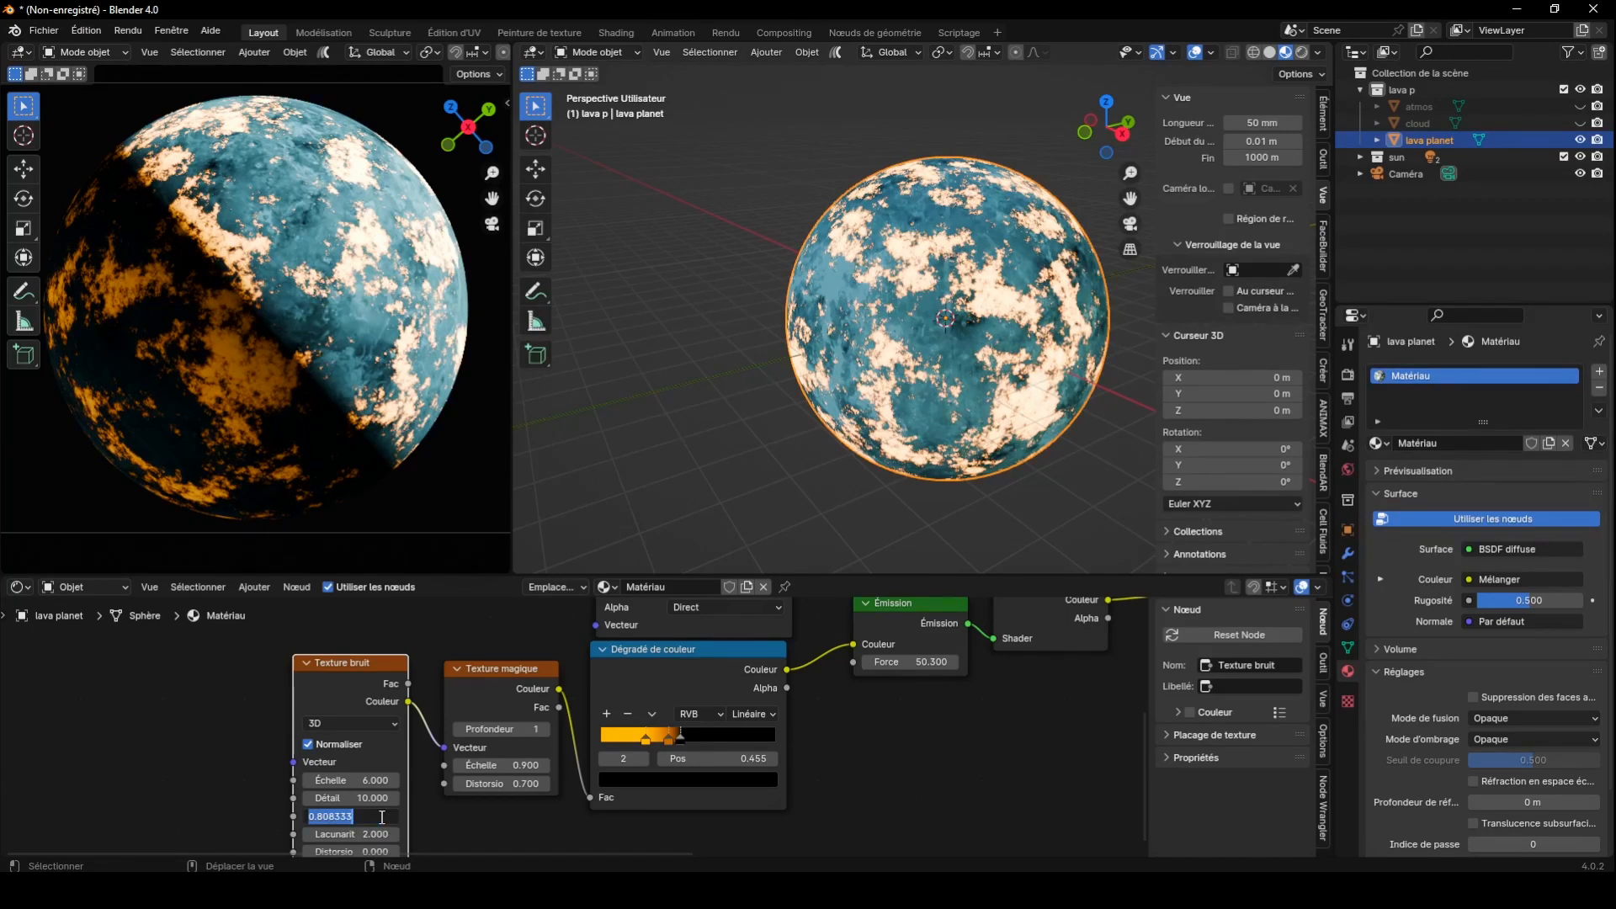
{"action": "key", "text": "BackSpace"}
{"action": "type", "text": ".75"}
{"action": "key", "text": "Return"}
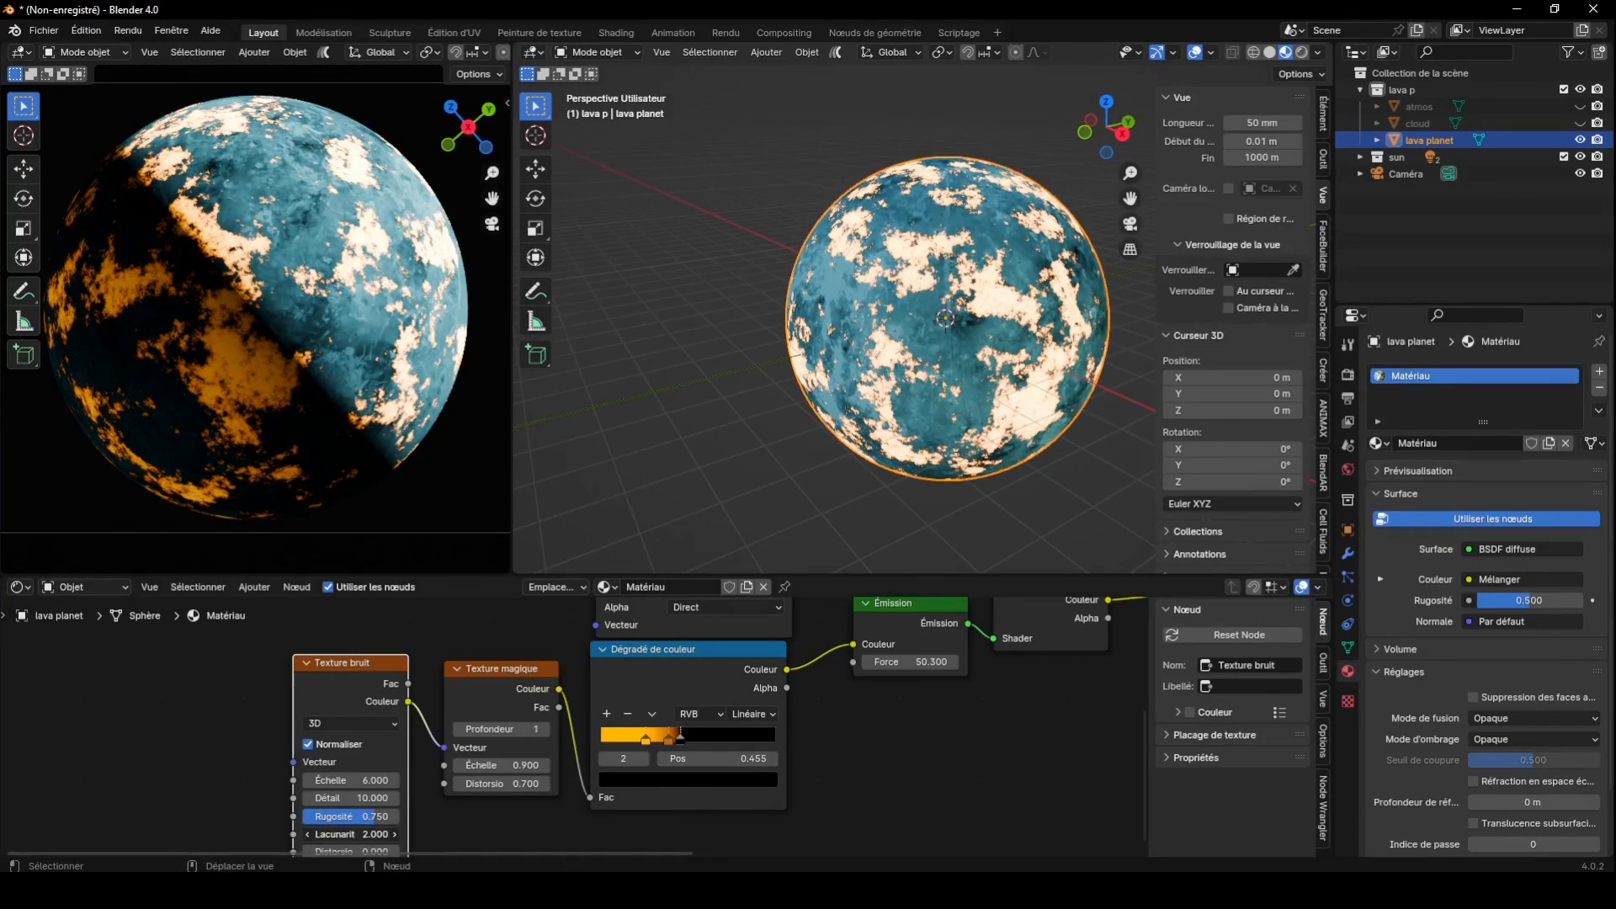
{"action": "double_click", "coordinate": [363, 834]}
{"action": "type", "text": "3"}
{"action": "key", "text": "Return"}
Insert a Mix Shader node between the Diffuse BSDF and the Material Output, moving the output node aside to make room
{"action": "scroll", "coordinate": [327, 756], "scroll_direction": "down", "scroll_amount": 3}
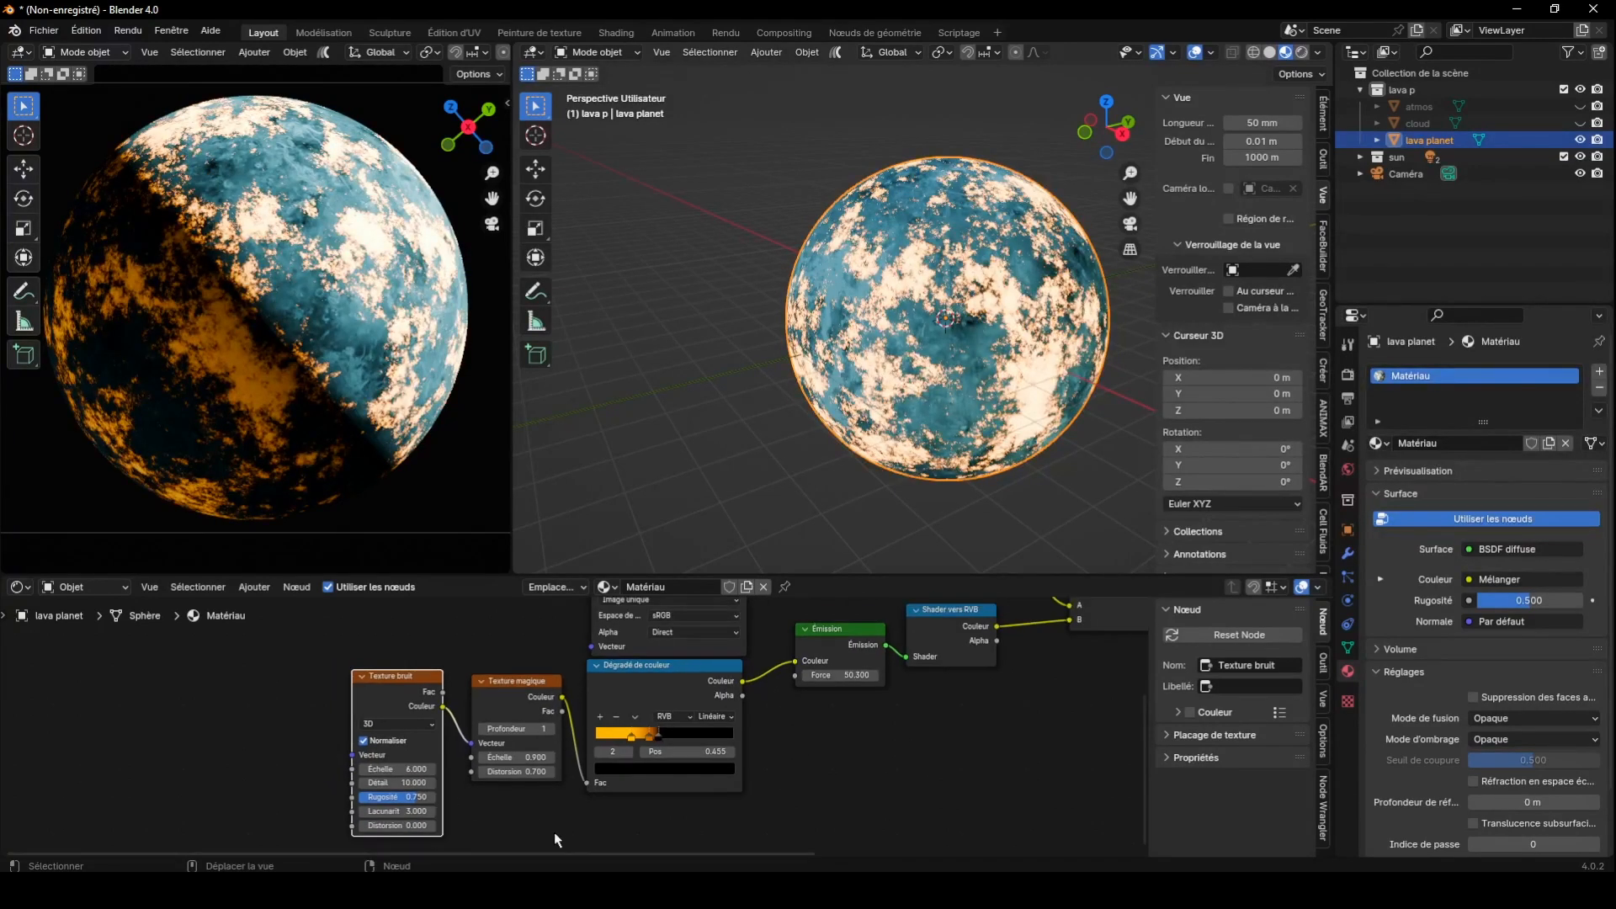
{"action": "left_click_drag", "start_coordinate": [577, 851], "coordinate": [477, 845]}
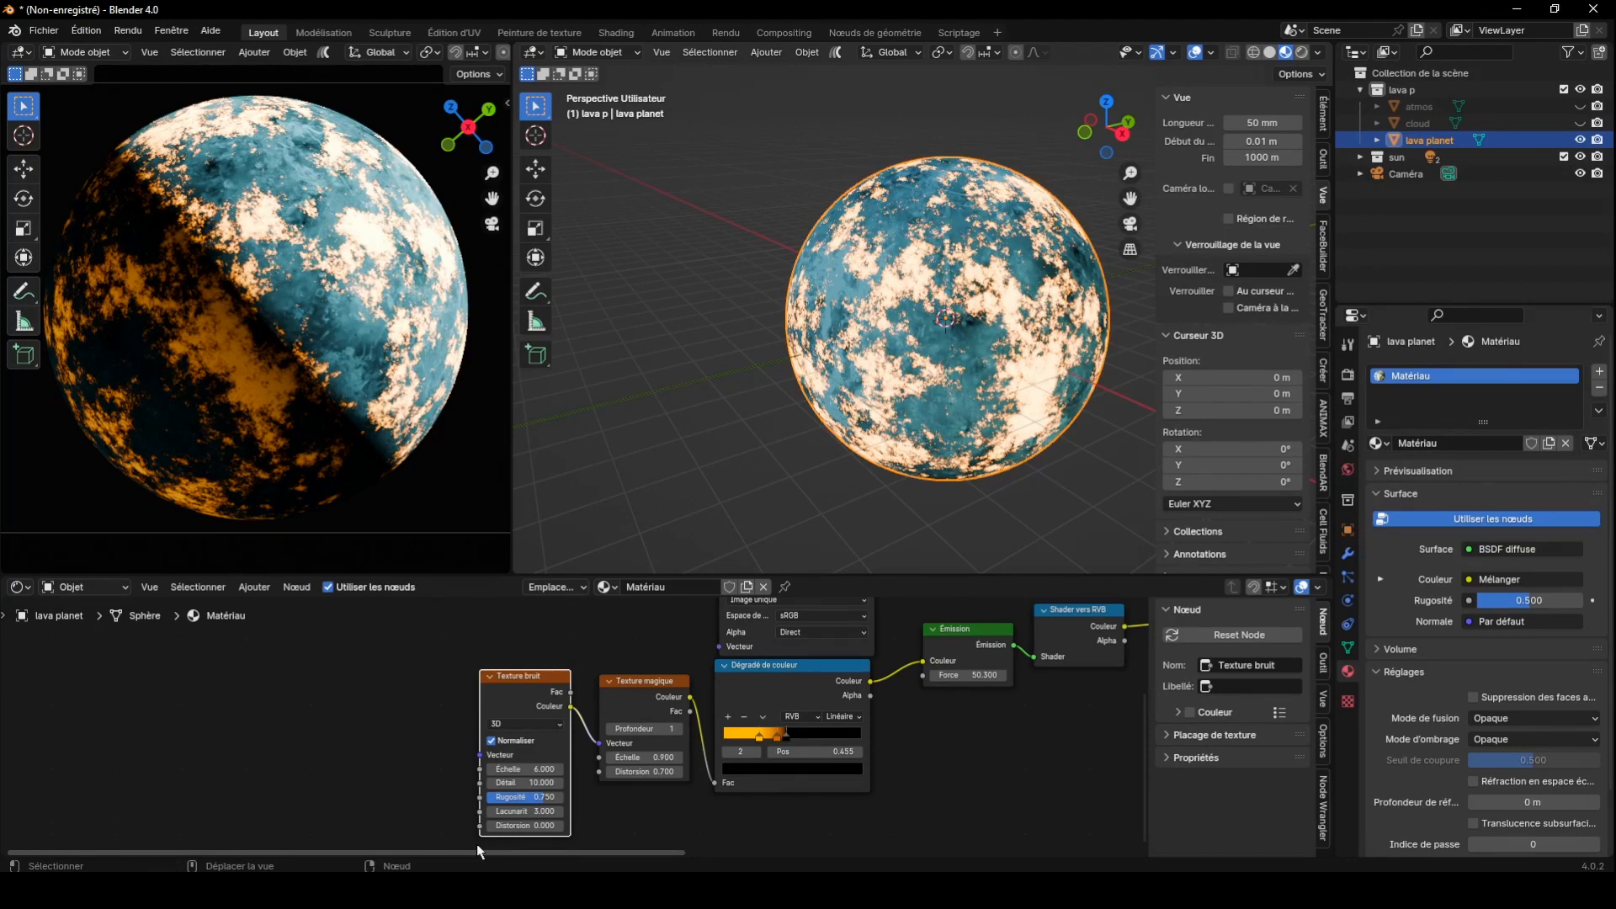
{"action": "scroll", "coordinate": [653, 786], "scroll_direction": "down", "scroll_amount": 2}
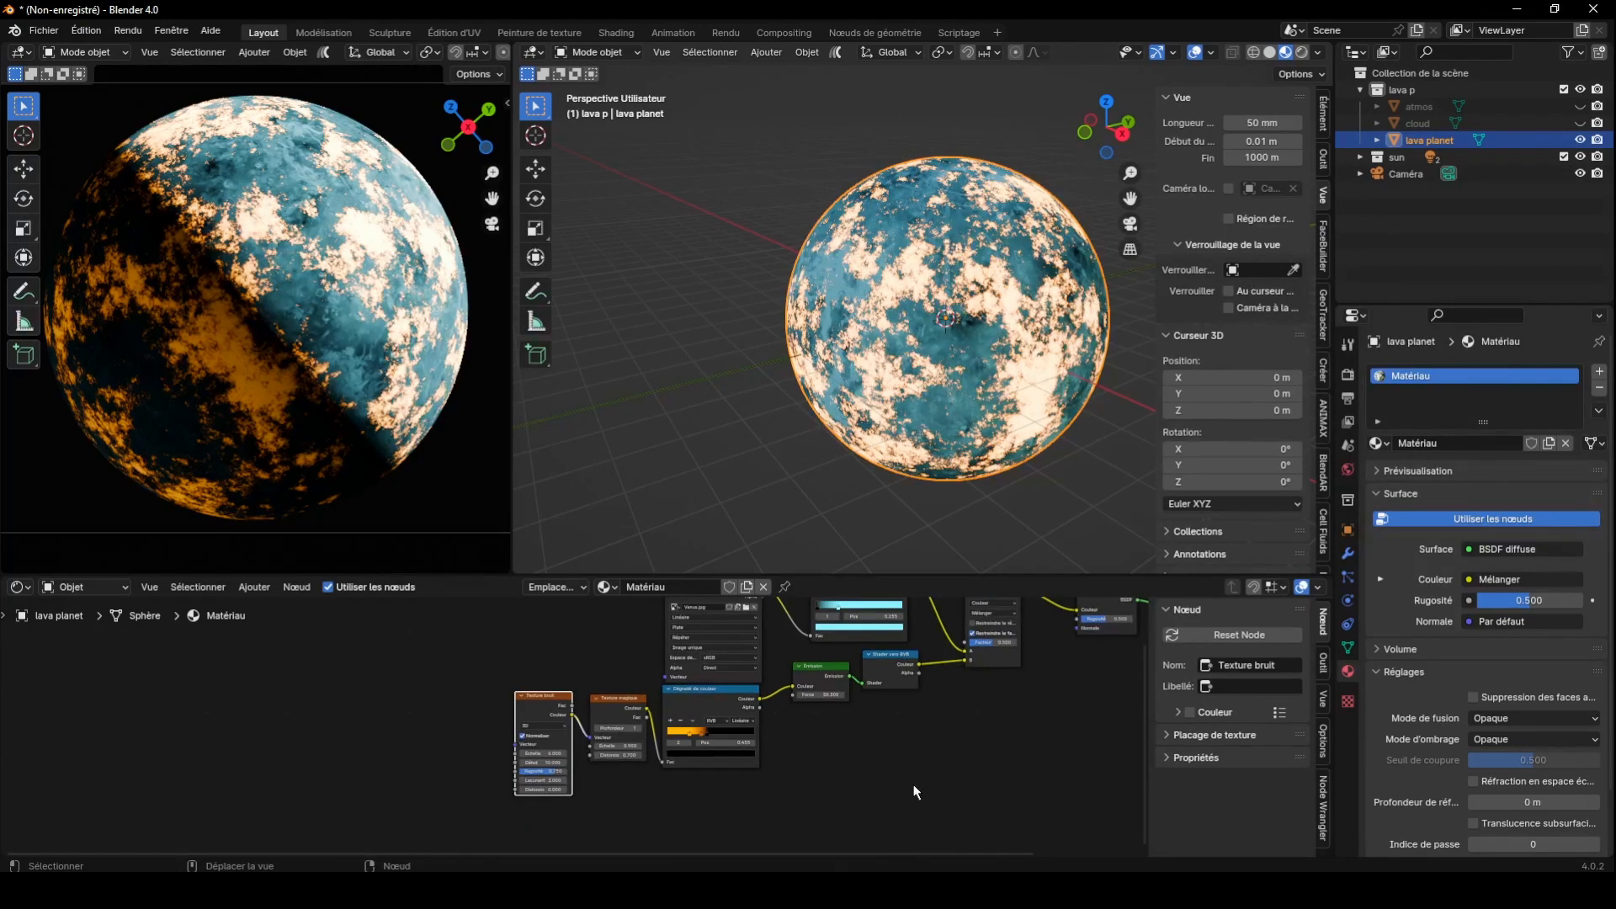
{"action": "left_click_drag", "start_coordinate": [1145, 727], "coordinate": [1146, 686]}
{"action": "left_click_drag", "start_coordinate": [831, 852], "coordinate": [941, 830]}
{"action": "scroll", "coordinate": [929, 795], "scroll_direction": "down", "scroll_amount": 1}
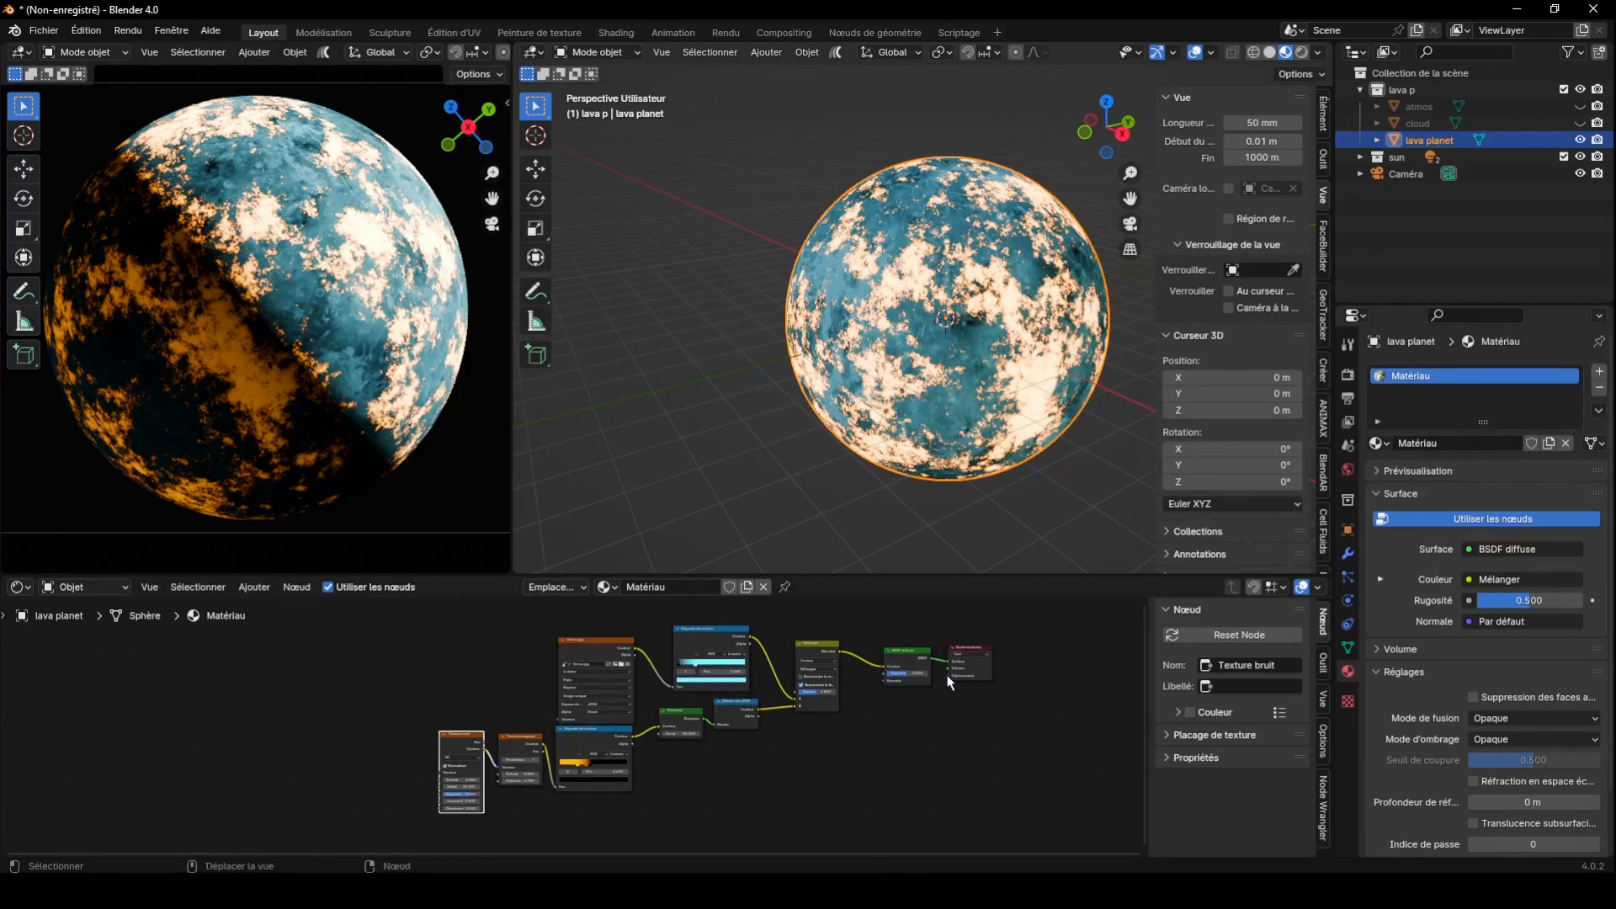
{"action": "left_click", "coordinate": [254, 586]}
{"action": "mouse_move", "coordinate": [303, 680]}
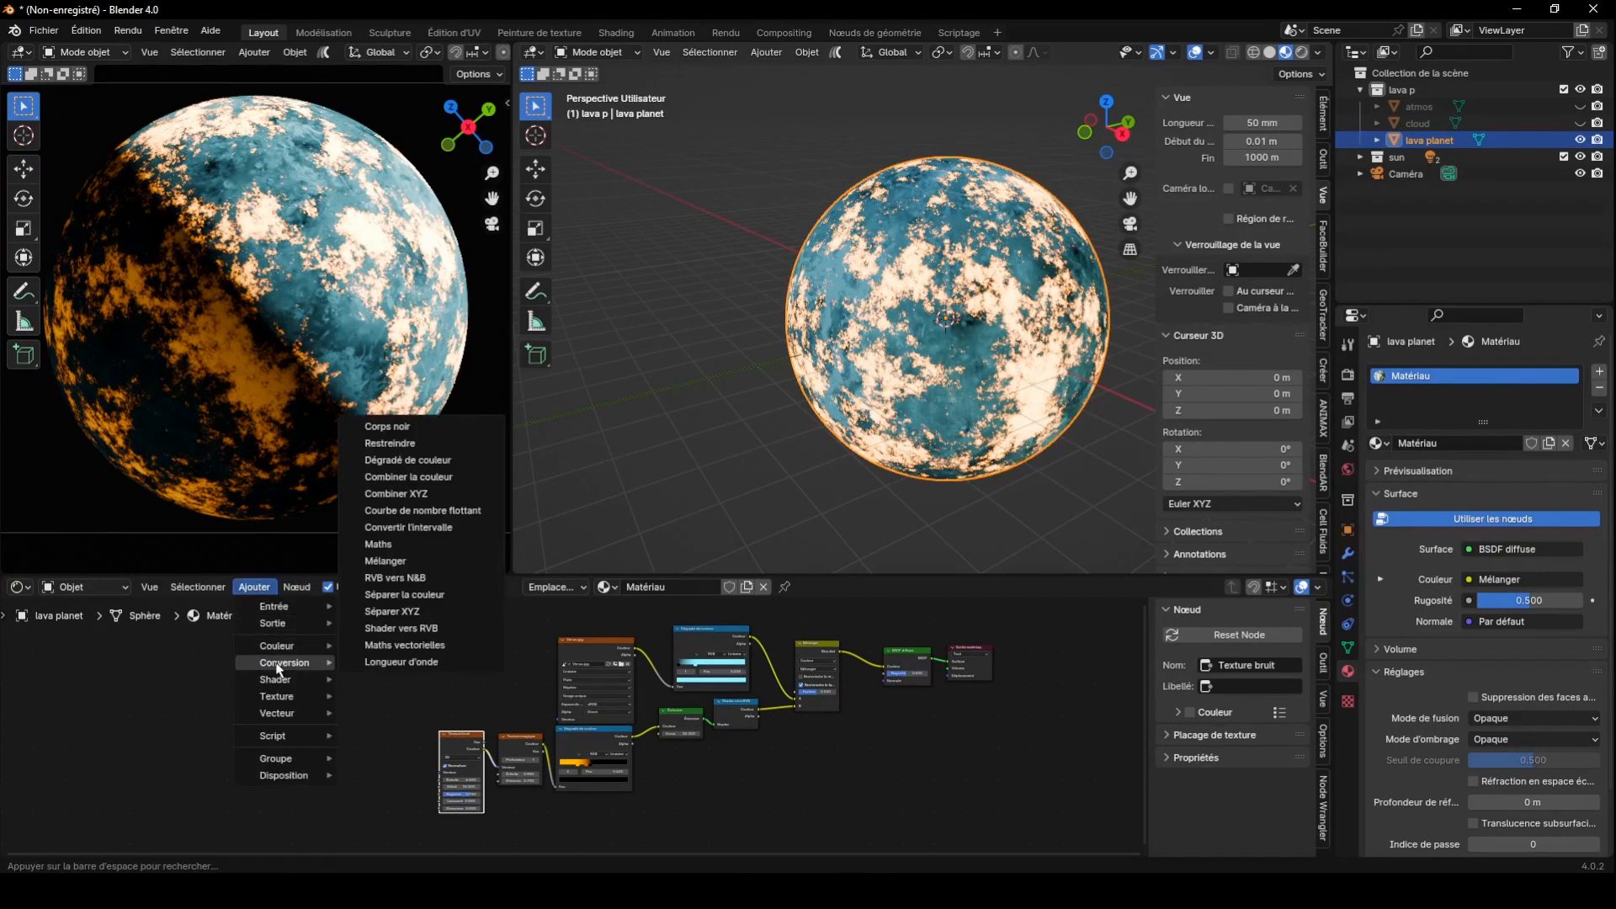
{"action": "left_click", "coordinate": [408, 527]}
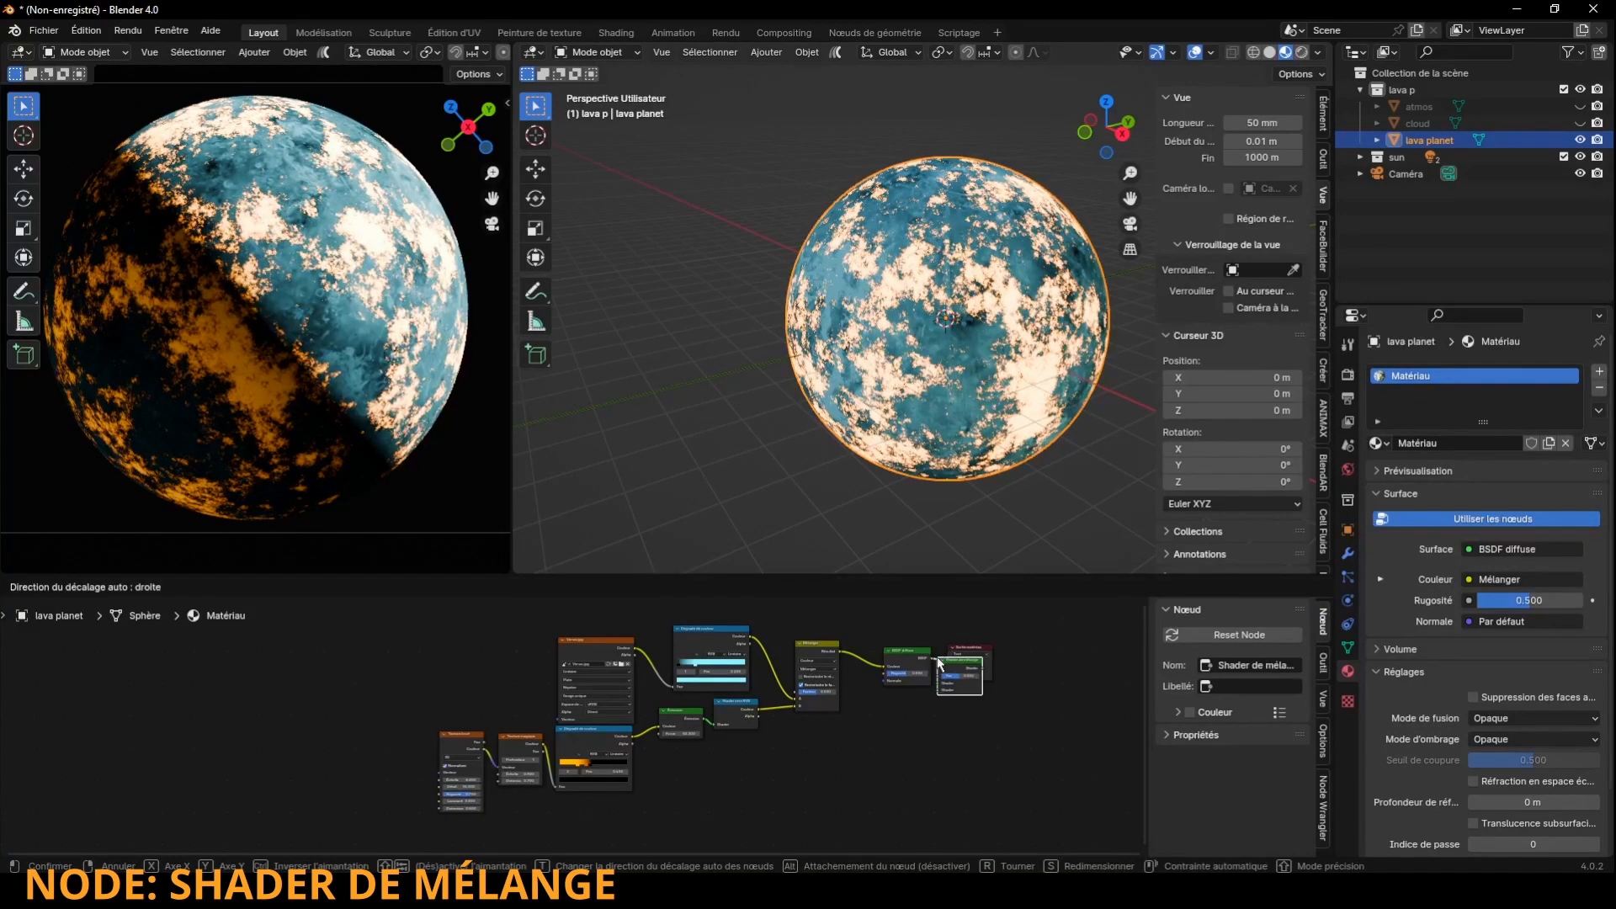
{"action": "left_click", "coordinate": [972, 678]}
{"action": "left_click_drag", "start_coordinate": [987, 662], "coordinate": [1059, 661]}
Duplicate the Emission node below the Diffuse BSDF and connect it to the Mix Shader's second shader input
{"action": "scroll", "coordinate": [786, 709], "scroll_direction": "up", "scroll_amount": 3}
{"action": "left_click", "coordinate": [689, 725]}
{"action": "key", "text": "shift+d"}
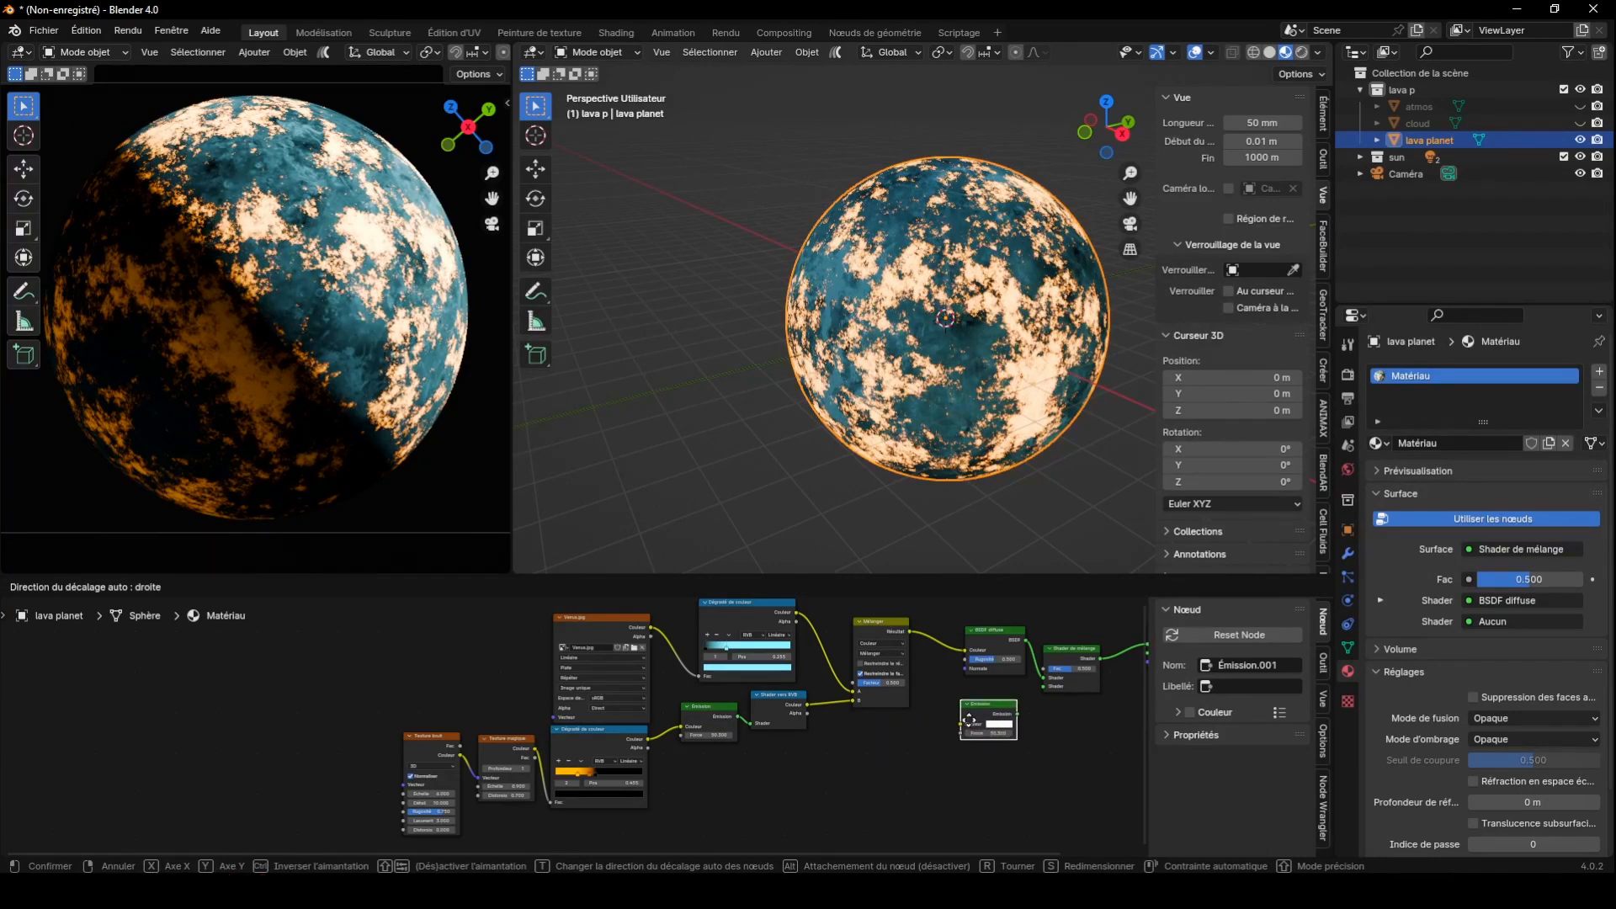
{"action": "left_click", "coordinate": [969, 721]}
{"action": "left_click_drag", "start_coordinate": [1014, 714], "coordinate": [1056, 695]}
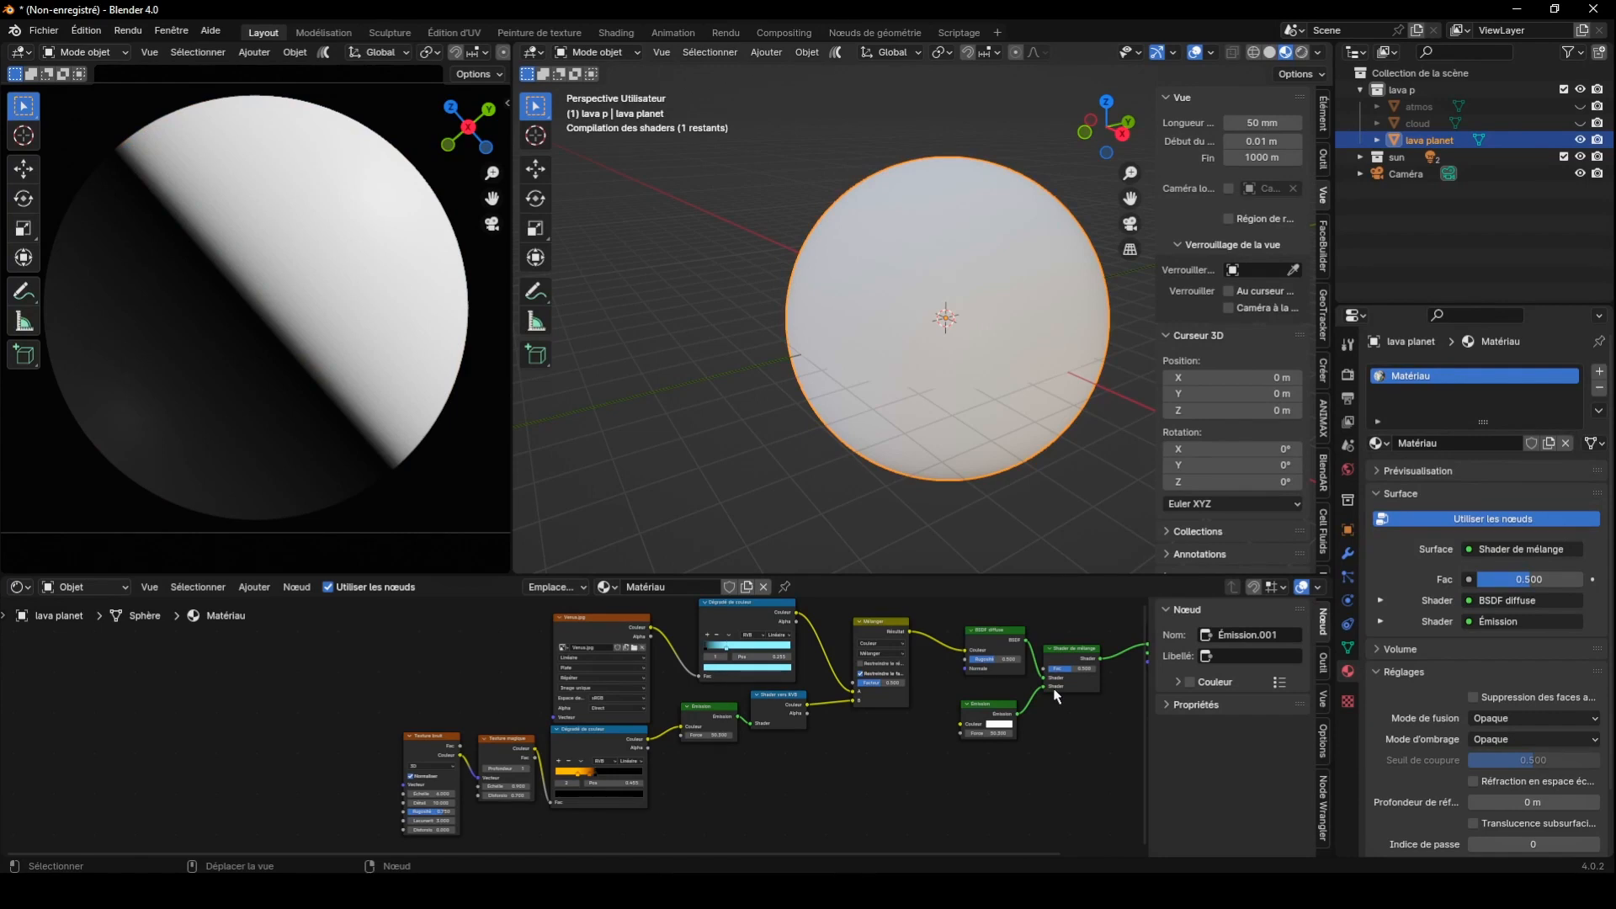
Duplicate the cyan Color Ramp beside the new Emission node and connect its colour output to that node's colour input
{"action": "left_click", "coordinate": [726, 623]}
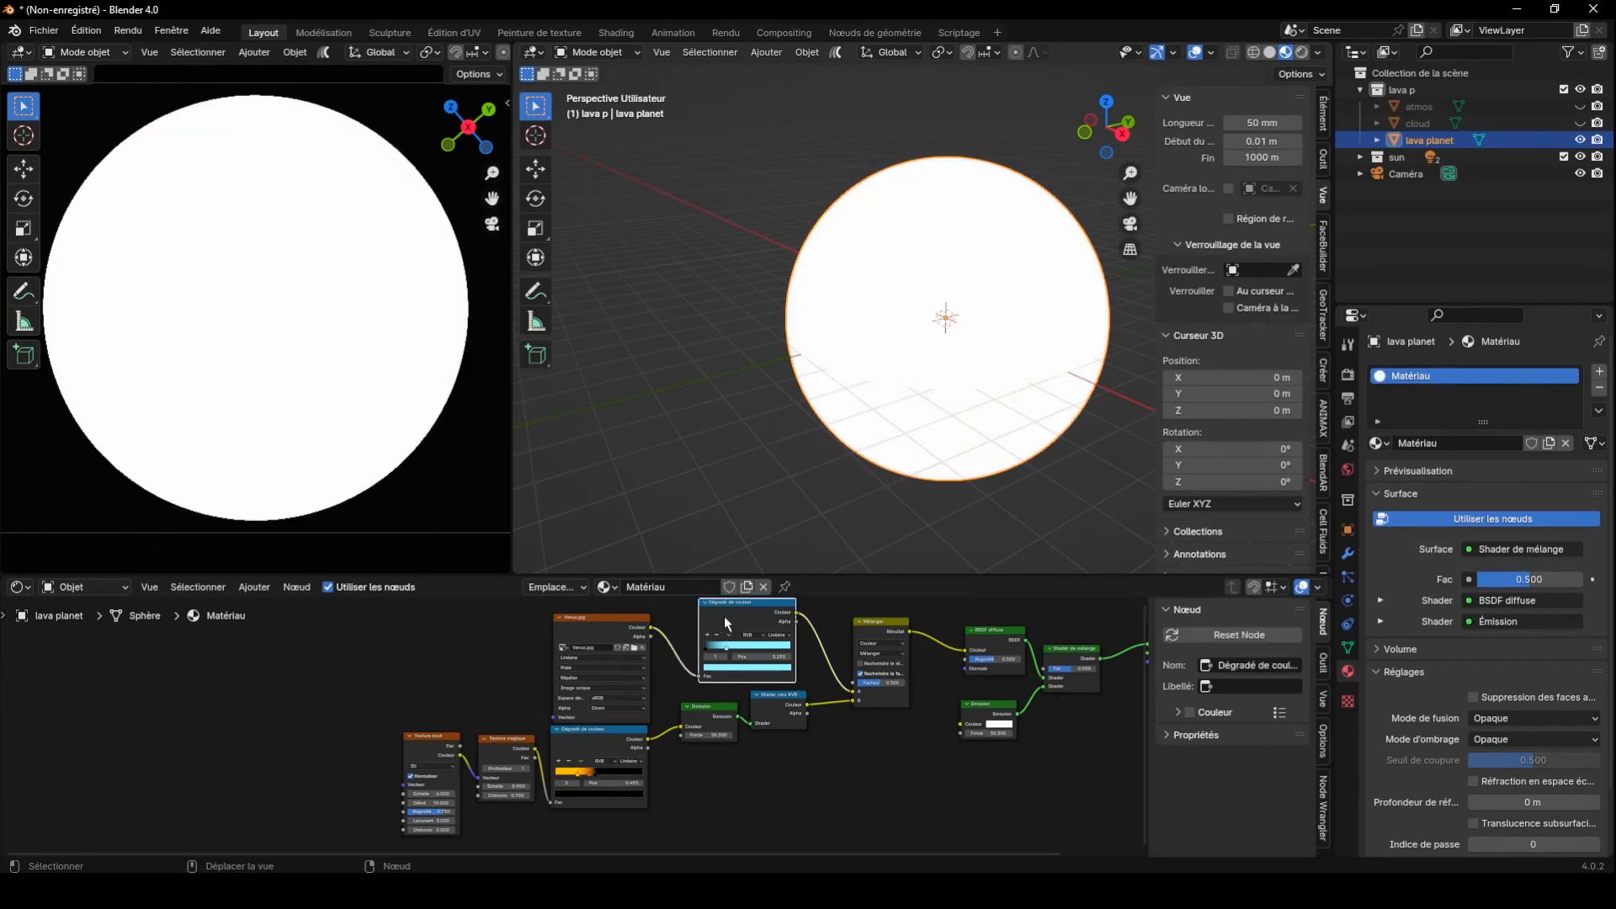
{"action": "key", "text": "shift+d"}
{"action": "left_click", "coordinate": [847, 739]}
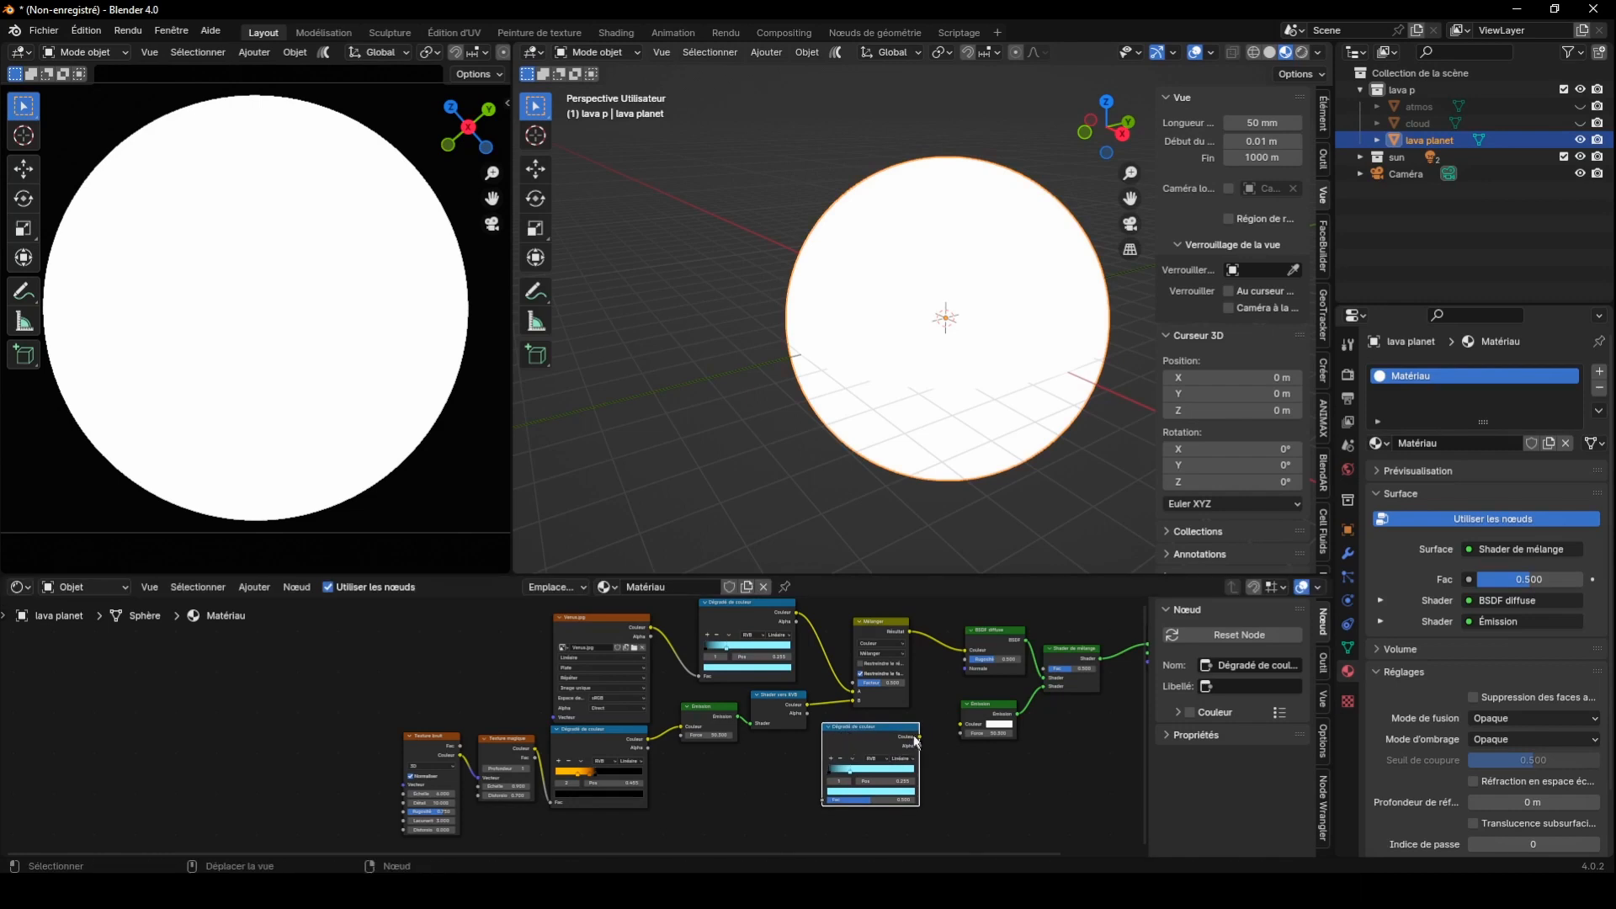
{"action": "left_click_drag", "start_coordinate": [917, 738], "coordinate": [960, 724]}
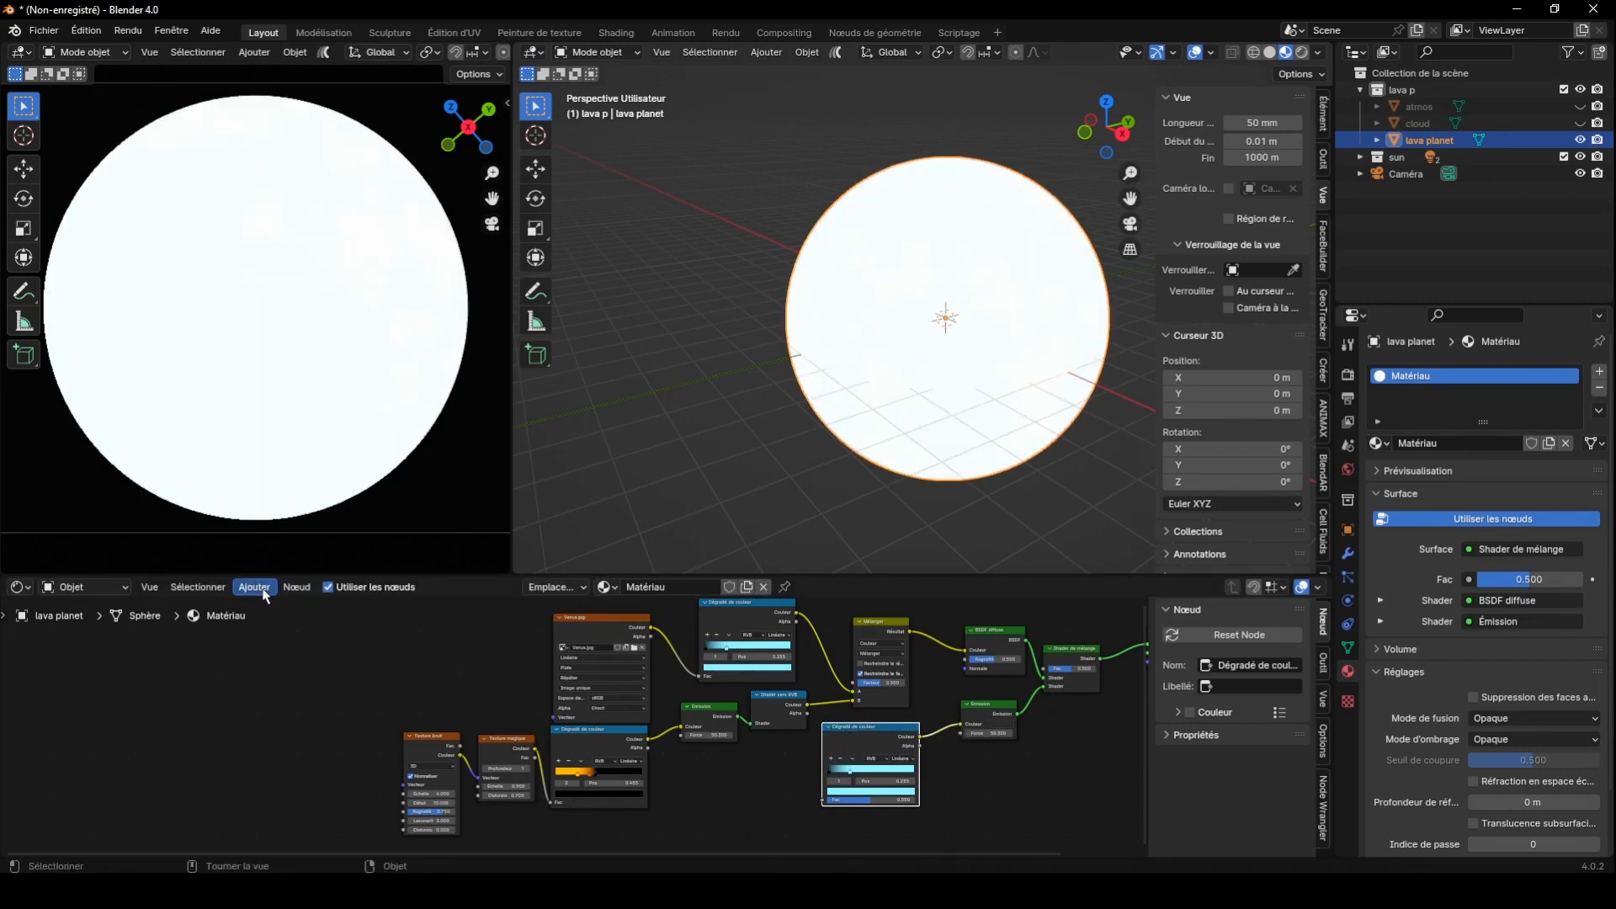
Add a Layer Weight node and connect its Facing output to the duplicated Color Ramp's factor input
{"action": "left_click", "coordinate": [254, 587]}
{"action": "mouse_move", "coordinate": [283, 668]}
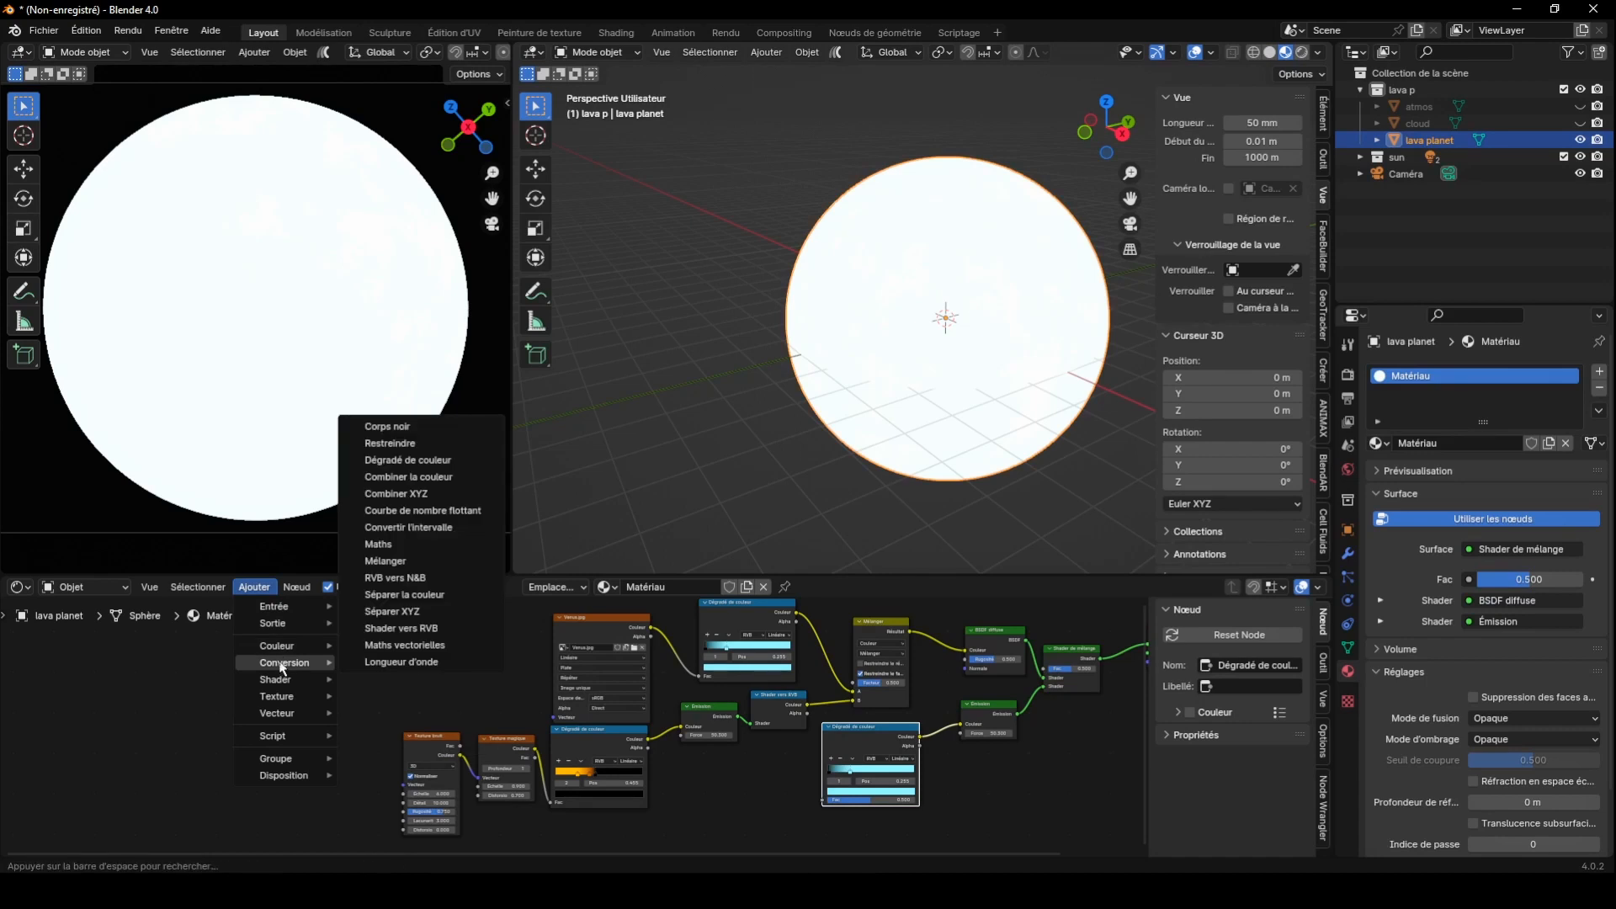
{"action": "mouse_move", "coordinate": [278, 606]}
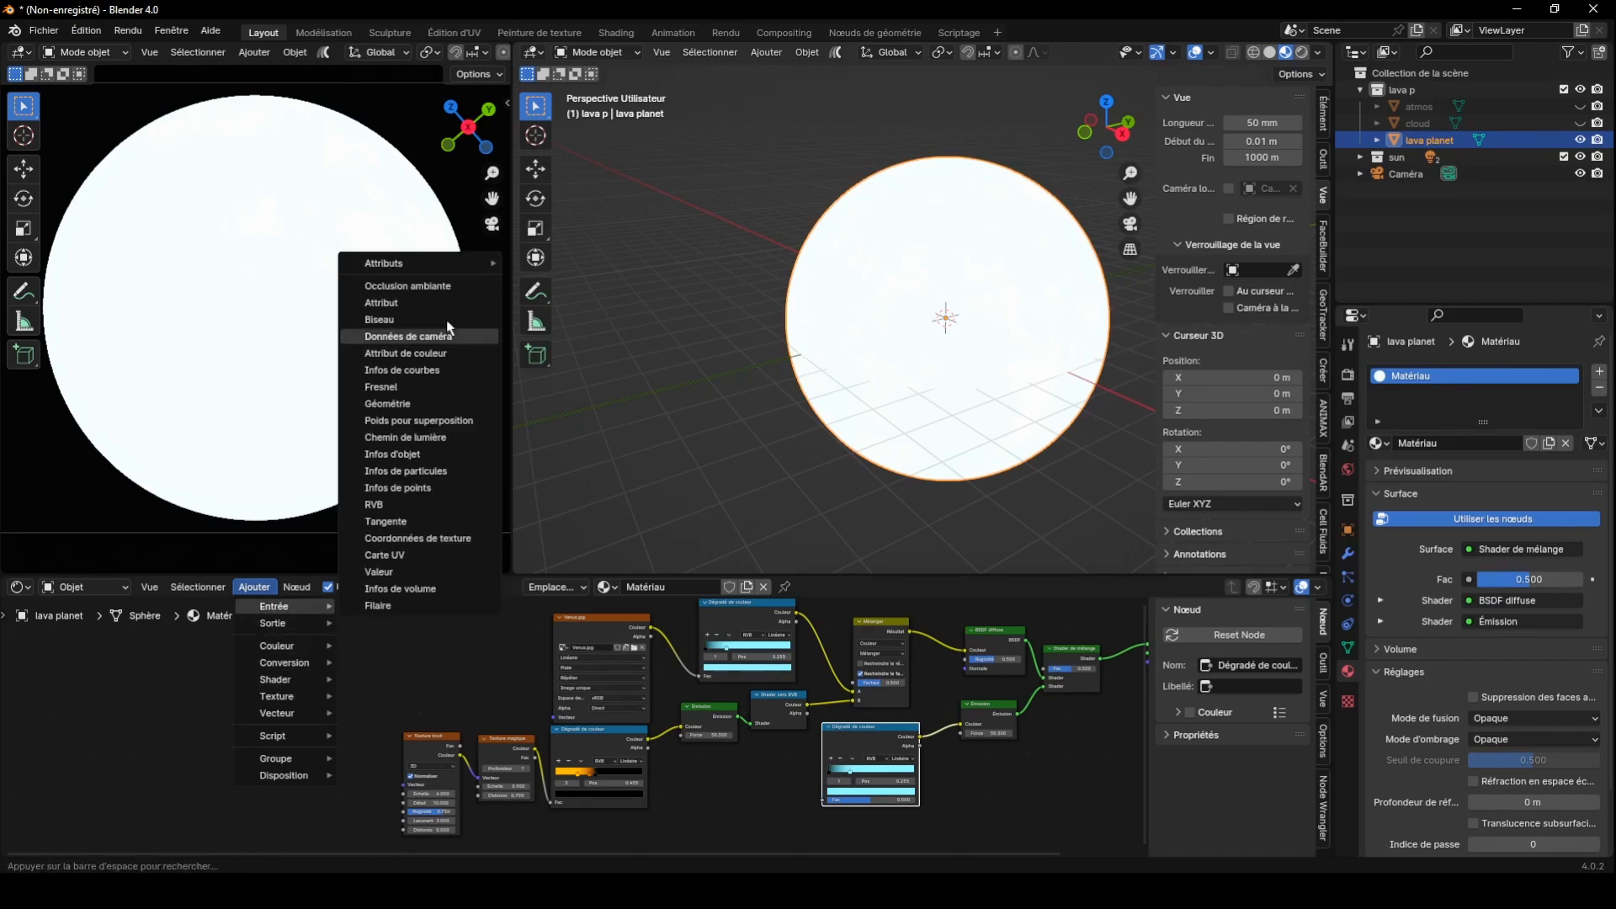
{"action": "left_click", "coordinate": [415, 420]}
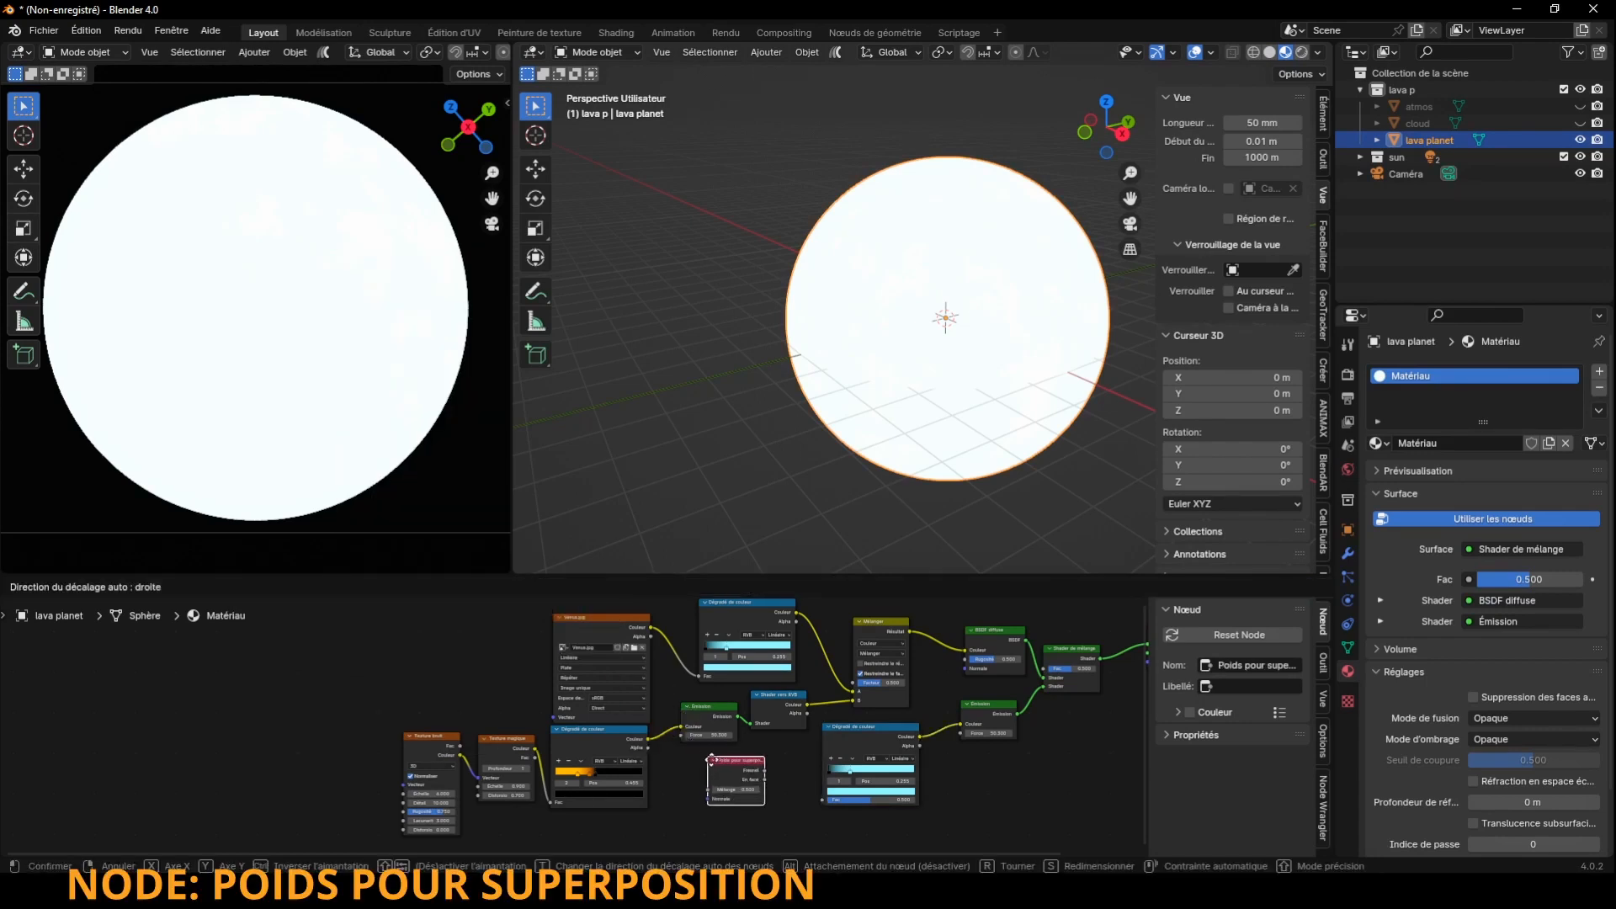
{"action": "left_click", "coordinate": [768, 798]}
{"action": "left_click_drag", "start_coordinate": [777, 791], "coordinate": [823, 798]}
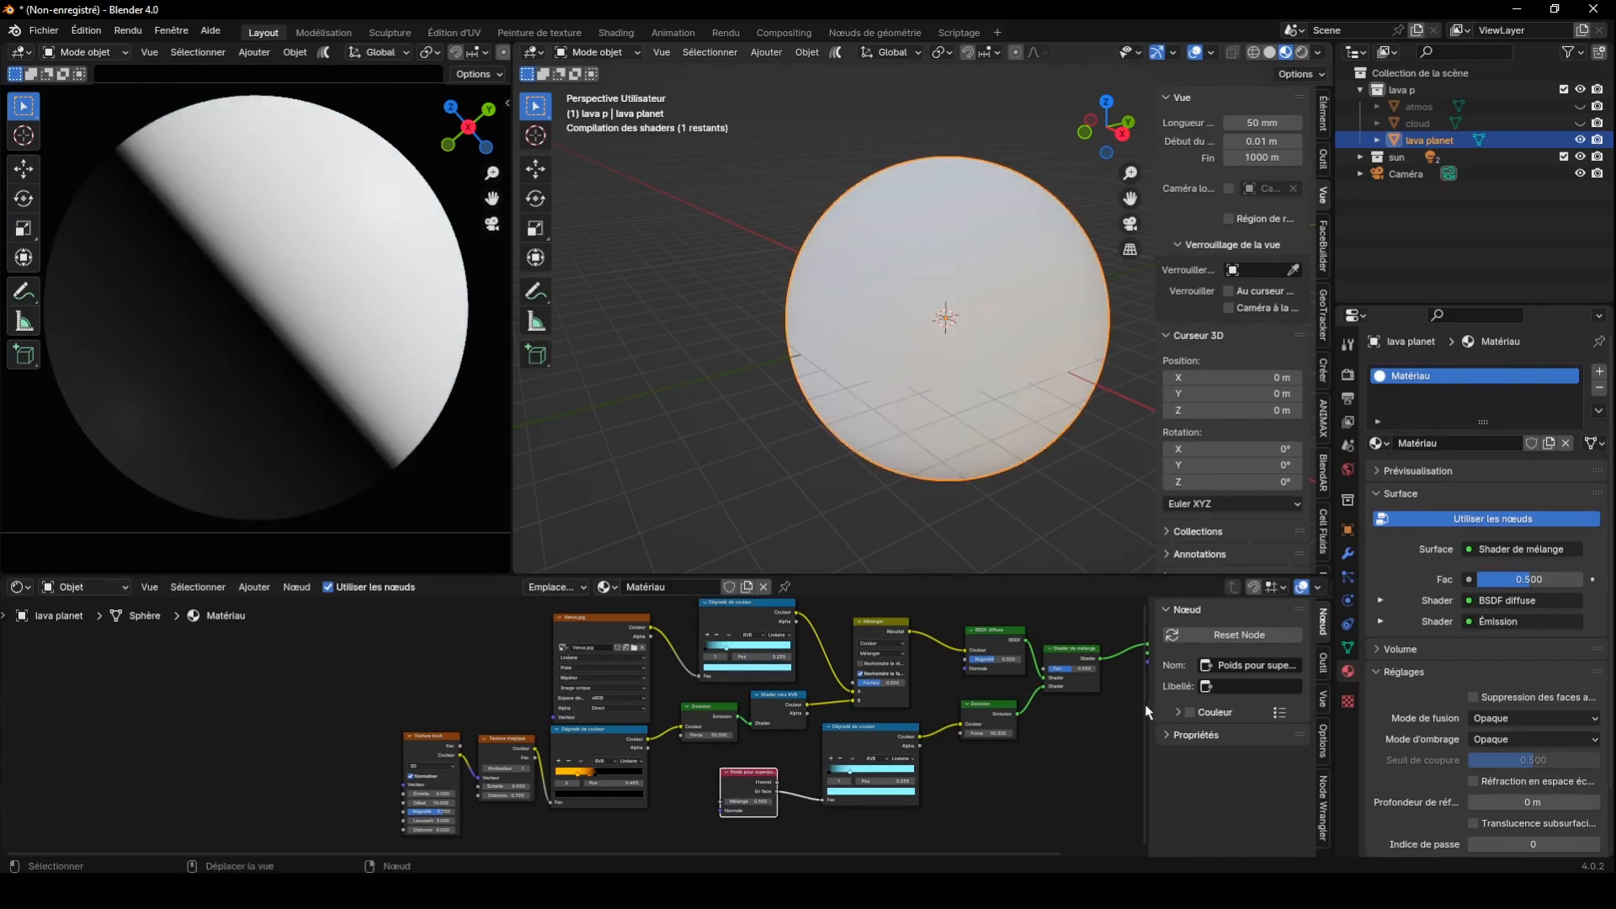
Move the Layer Weight node and the duplicated Color Ramp together into the free space below the other nodes
{"action": "scroll", "coordinate": [996, 803], "scroll_direction": "down", "scroll_amount": 3, "text": "shift"}
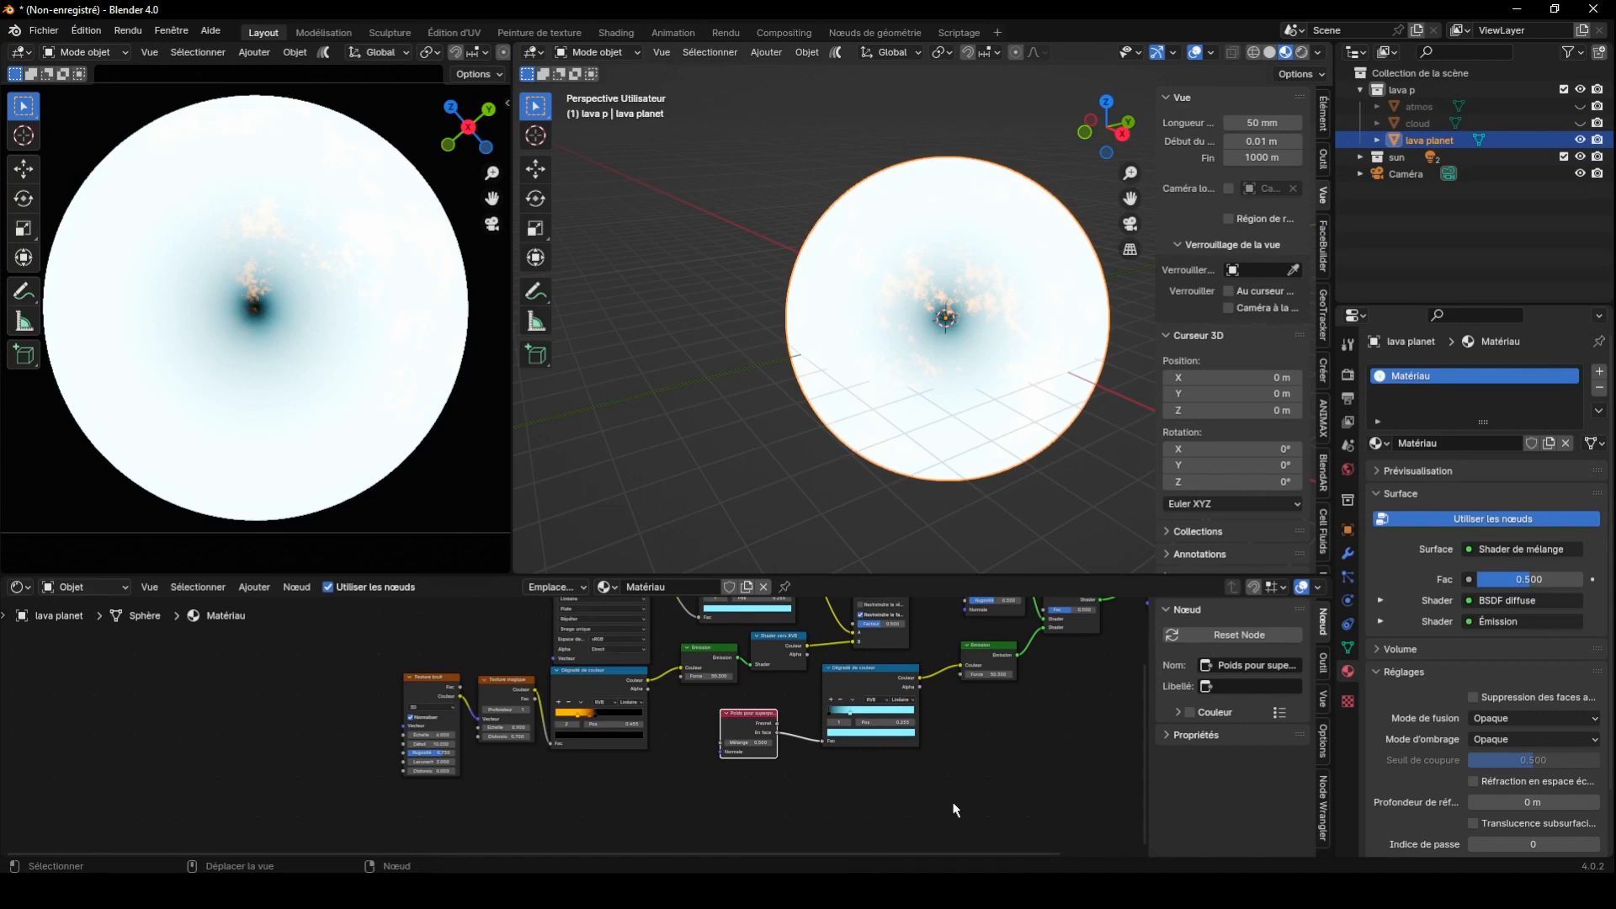
{"action": "left_click_drag", "start_coordinate": [936, 819], "coordinate": [720, 662]}
{"action": "left_click_drag", "start_coordinate": [761, 723], "coordinate": [634, 794]}
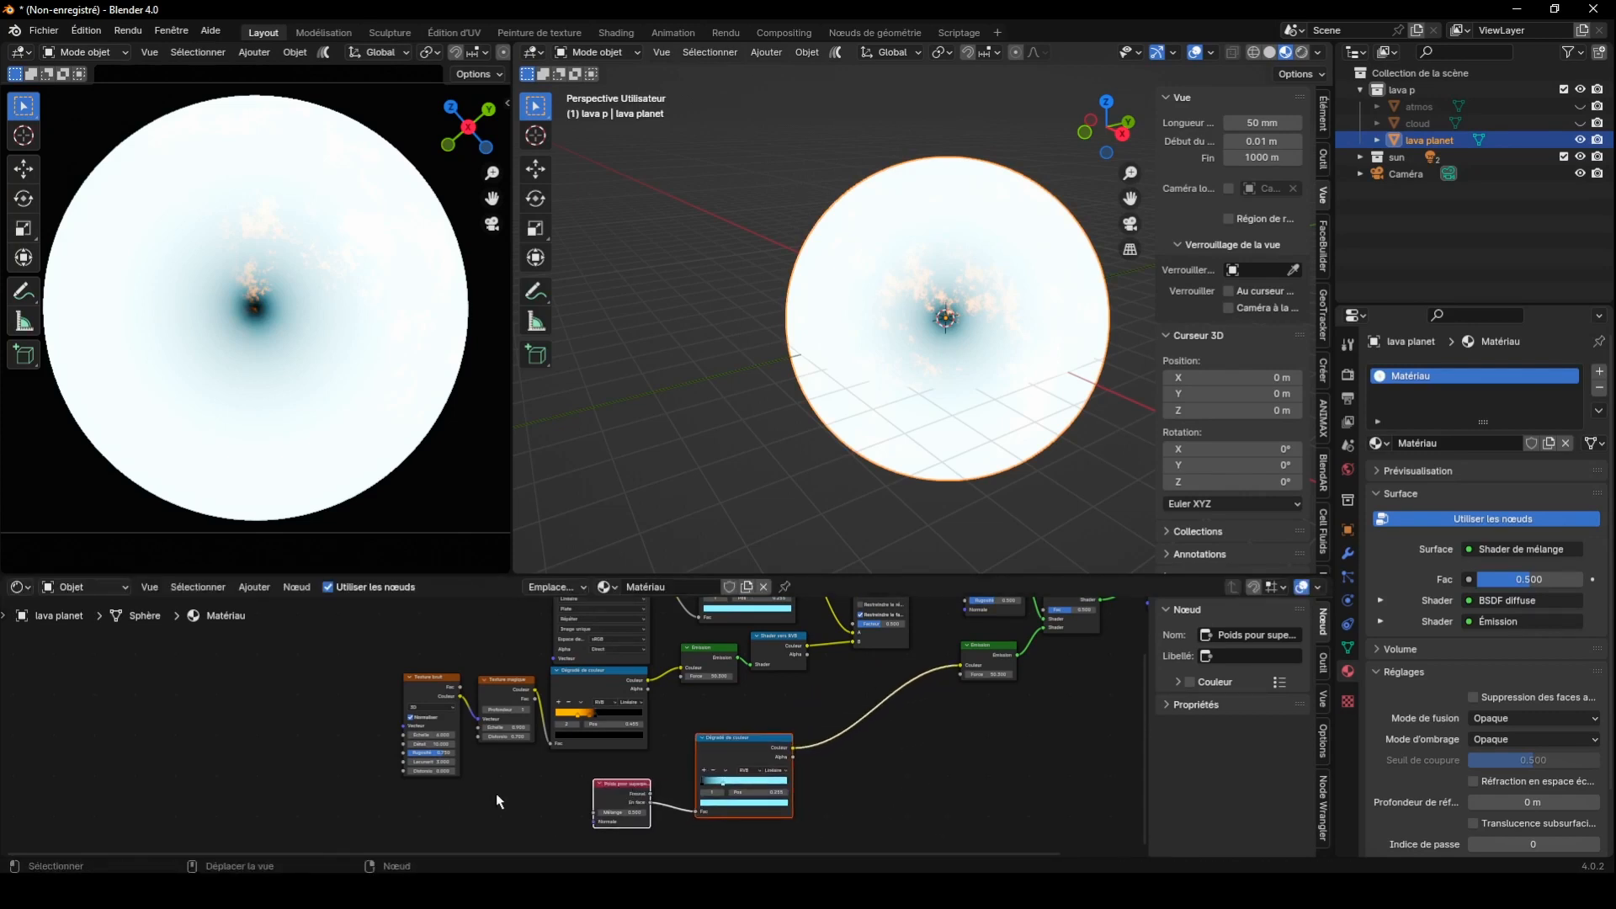
Set the Layer Weight node's blend to 0.2
{"action": "scroll", "coordinate": [576, 724], "scroll_direction": "up", "scroll_amount": 2}
{"action": "scroll", "coordinate": [1128, 732], "scroll_direction": "down", "scroll_amount": 5, "text": "shift"}
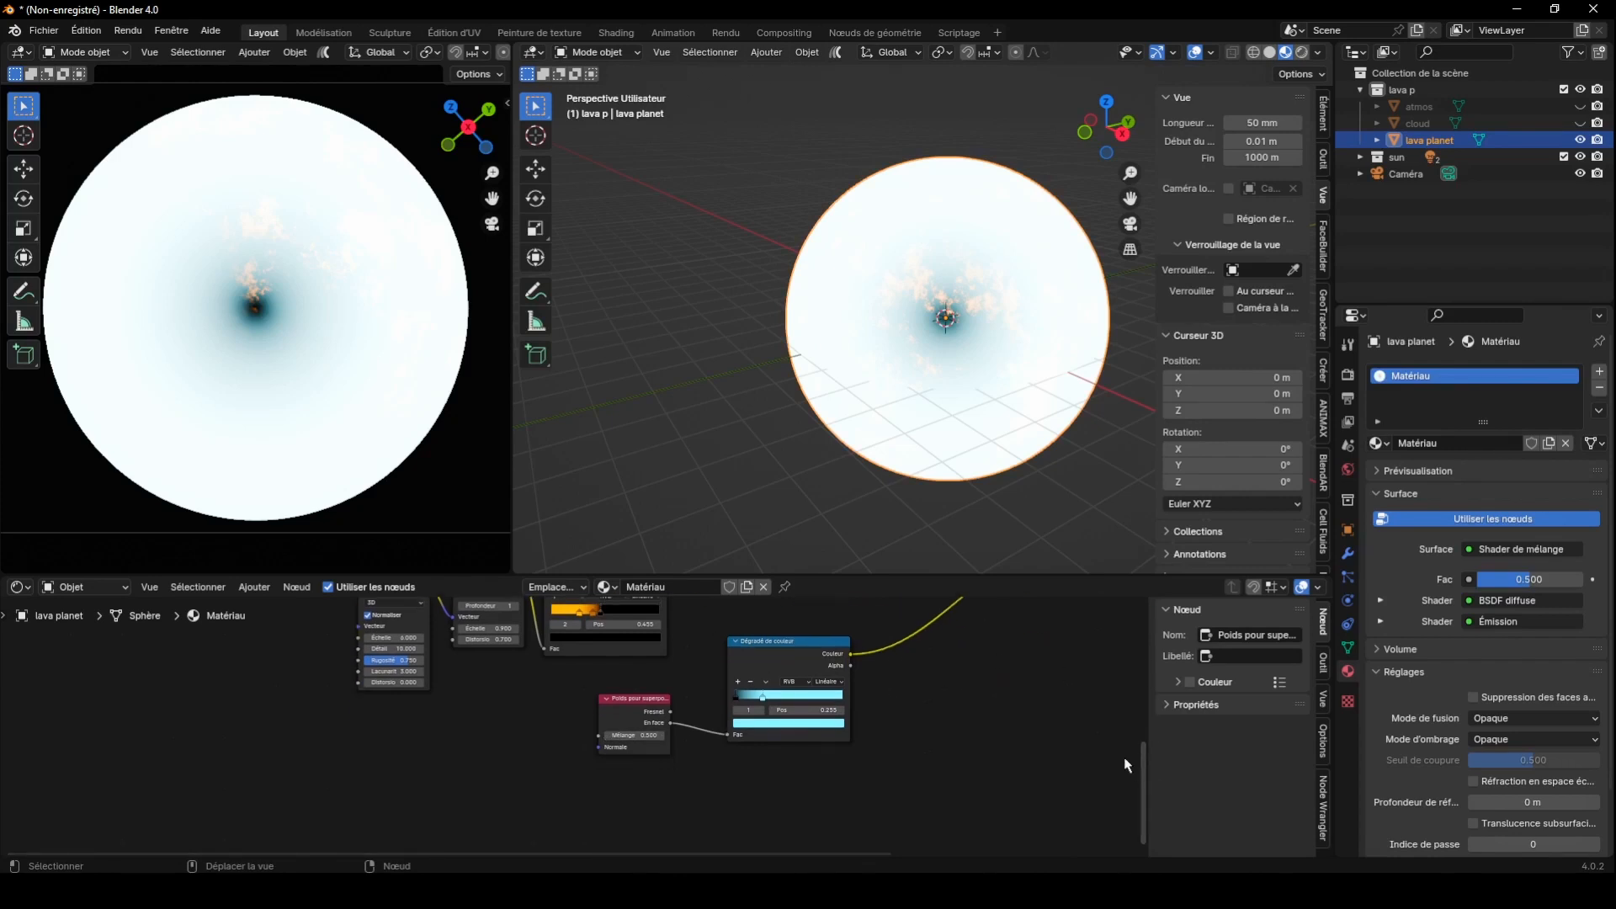
{"action": "scroll", "coordinate": [957, 779], "scroll_direction": "up", "scroll_amount": 2}
{"action": "left_click", "coordinate": [623, 741]}
{"action": "left_click", "coordinate": [623, 740]}
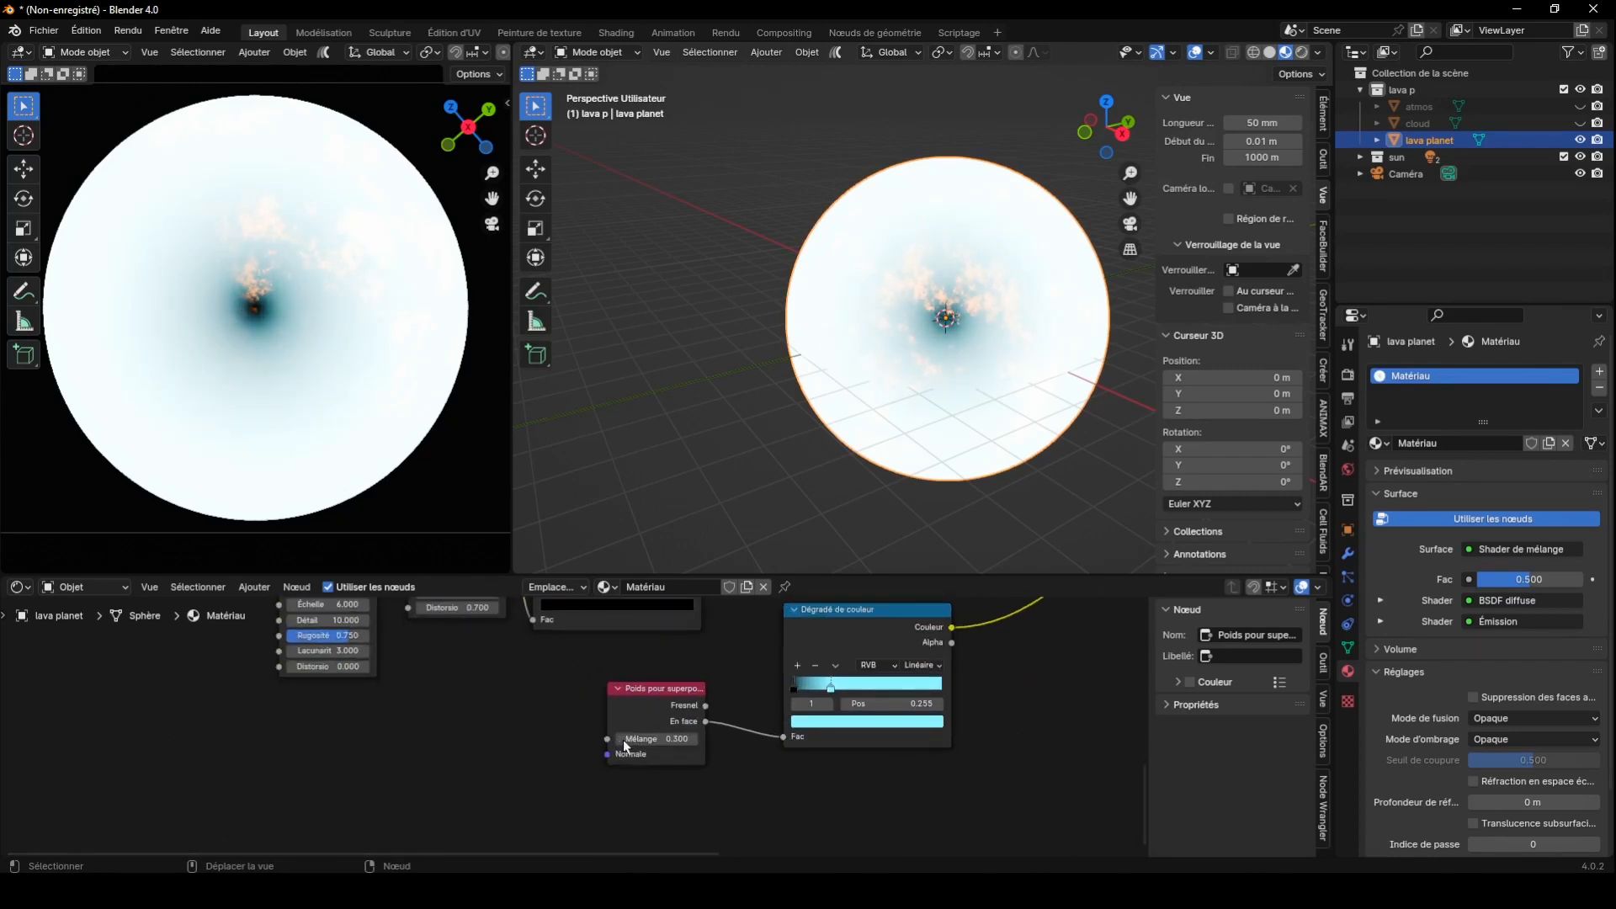
{"action": "left_click", "coordinate": [623, 740]}
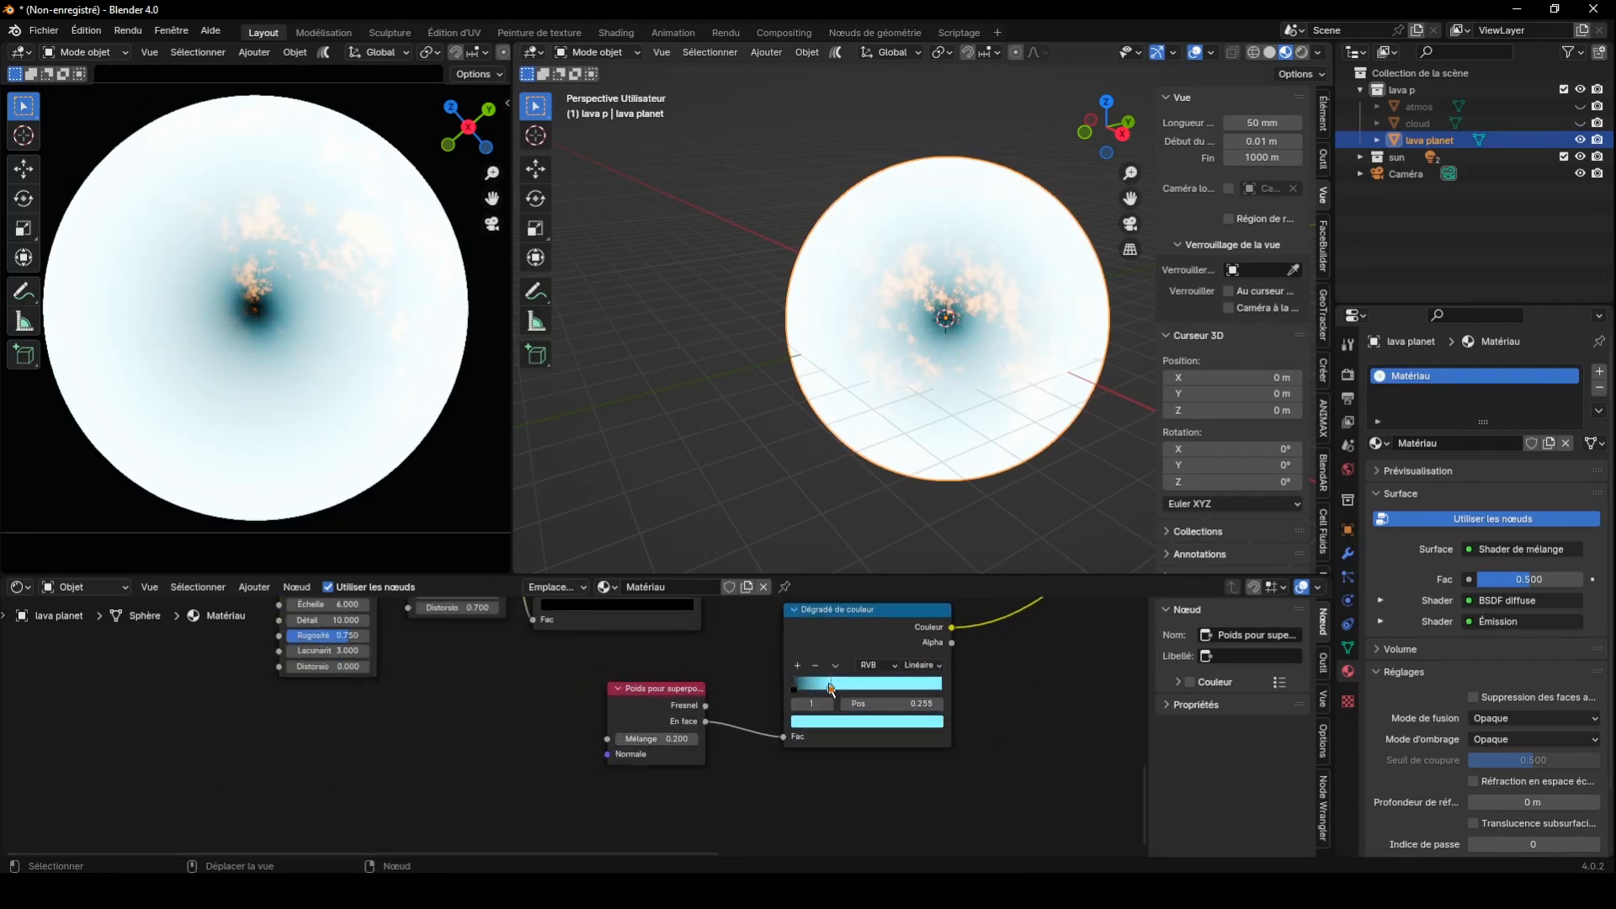
Move the duplicated Color Ramp's cyan stop toward the far end and its black stop to position 0.241
{"action": "left_click_drag", "start_coordinate": [832, 691], "coordinate": [919, 692]}
{"action": "left_click_drag", "start_coordinate": [796, 688], "coordinate": [831, 686]}
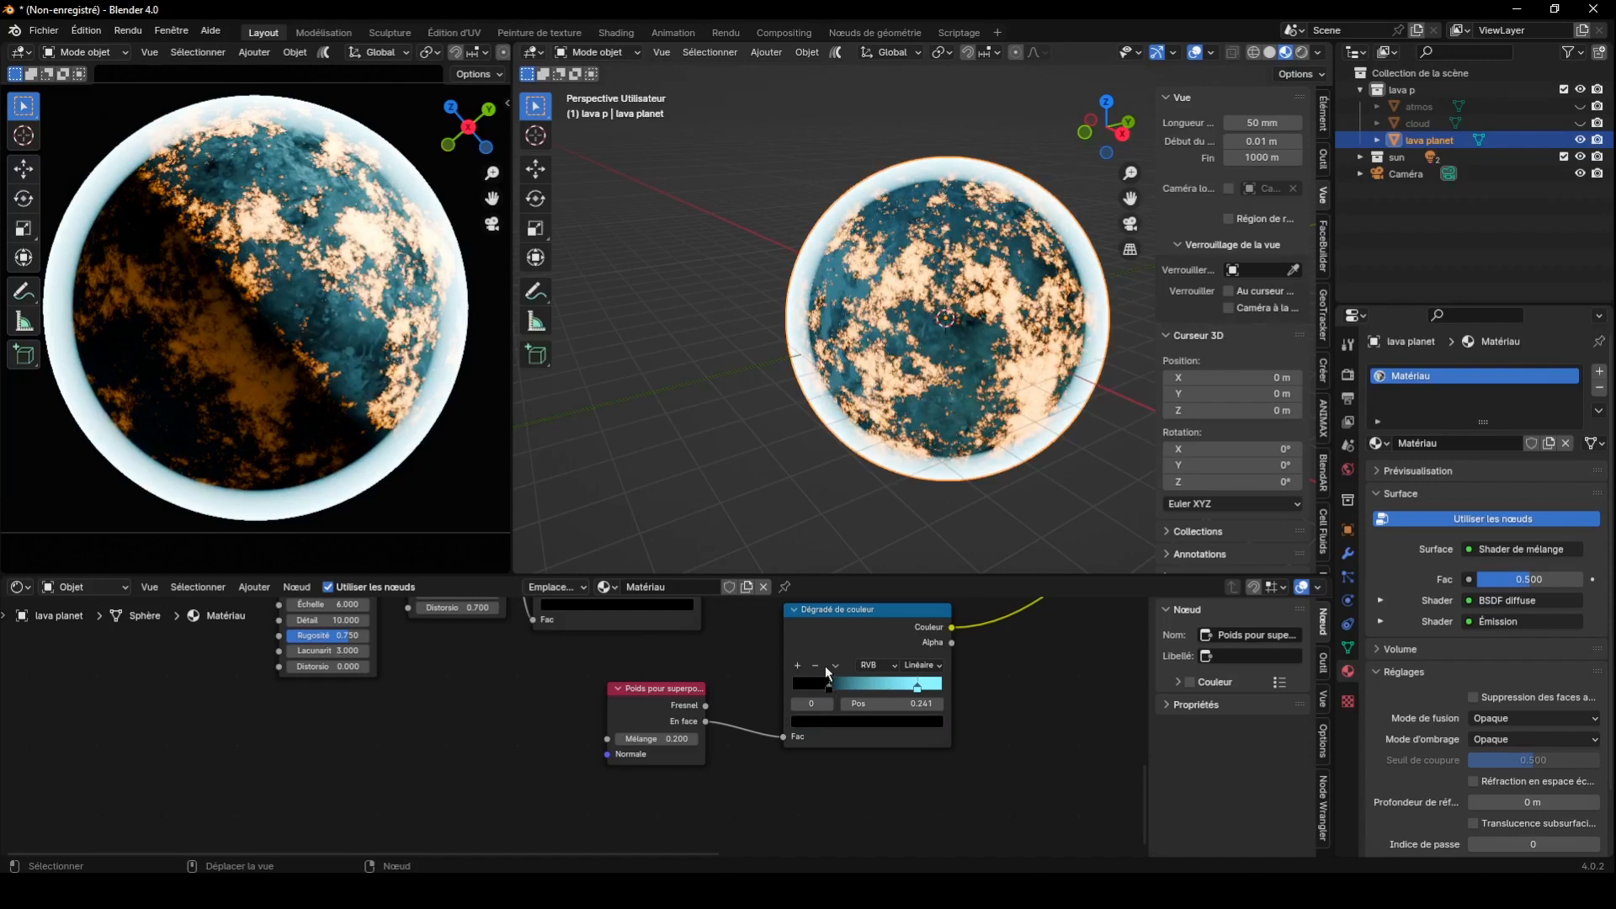
Add a darker teal stop between the duplicated ramp's black and cyan stops, and move the black stop to position 0.073
{"action": "left_click", "coordinate": [815, 665]}
{"action": "left_click", "coordinate": [877, 725]}
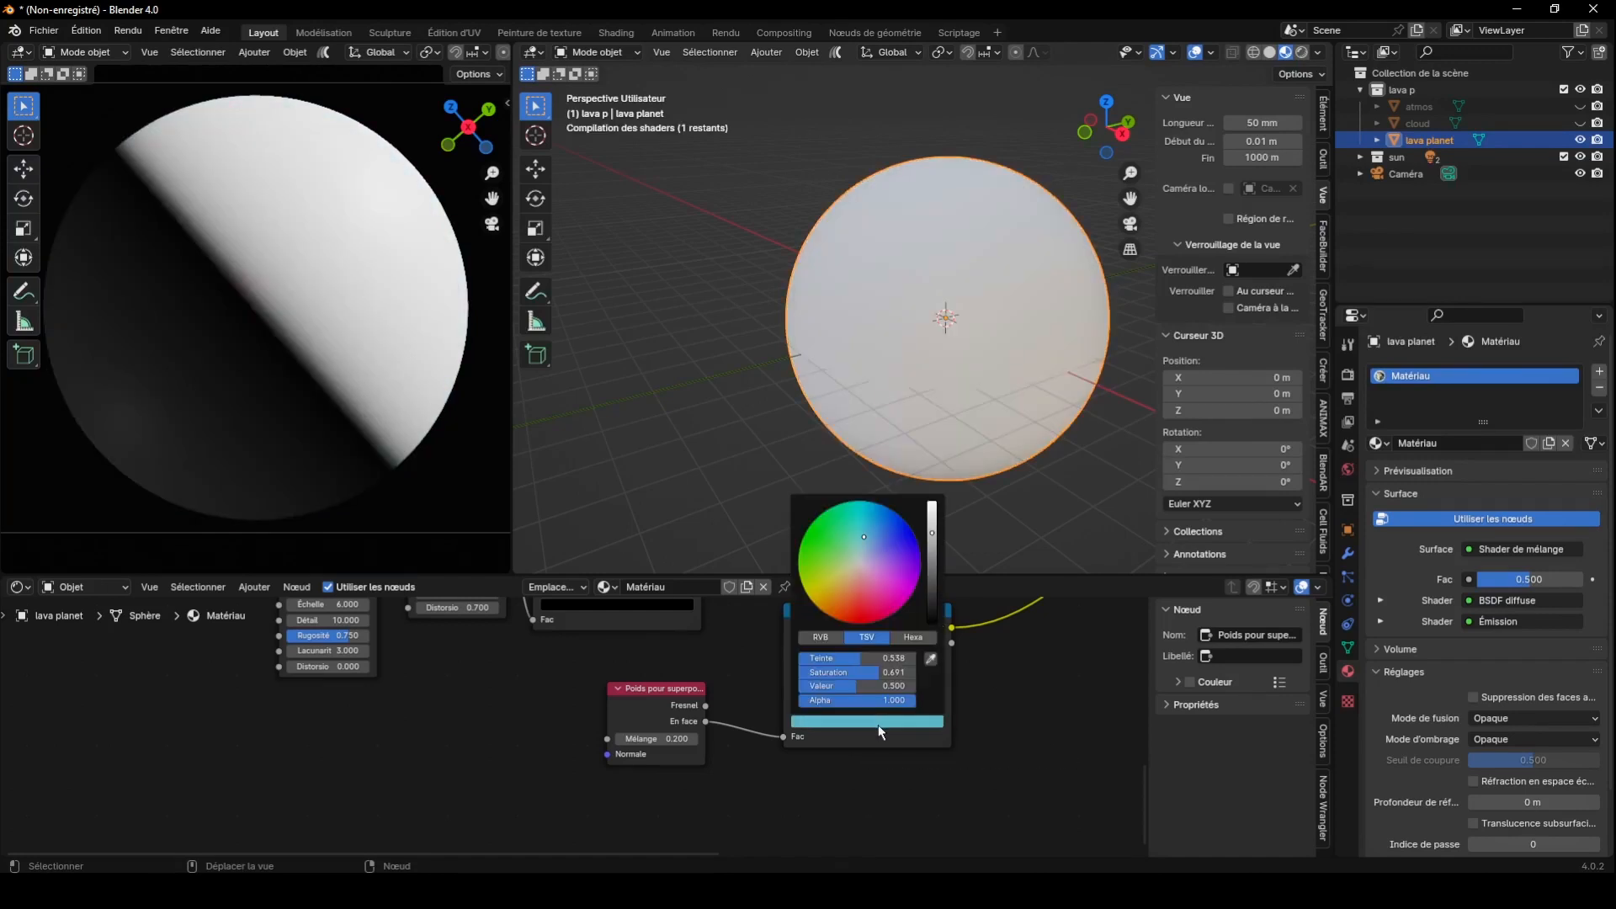
{"action": "left_click", "coordinate": [934, 569]}
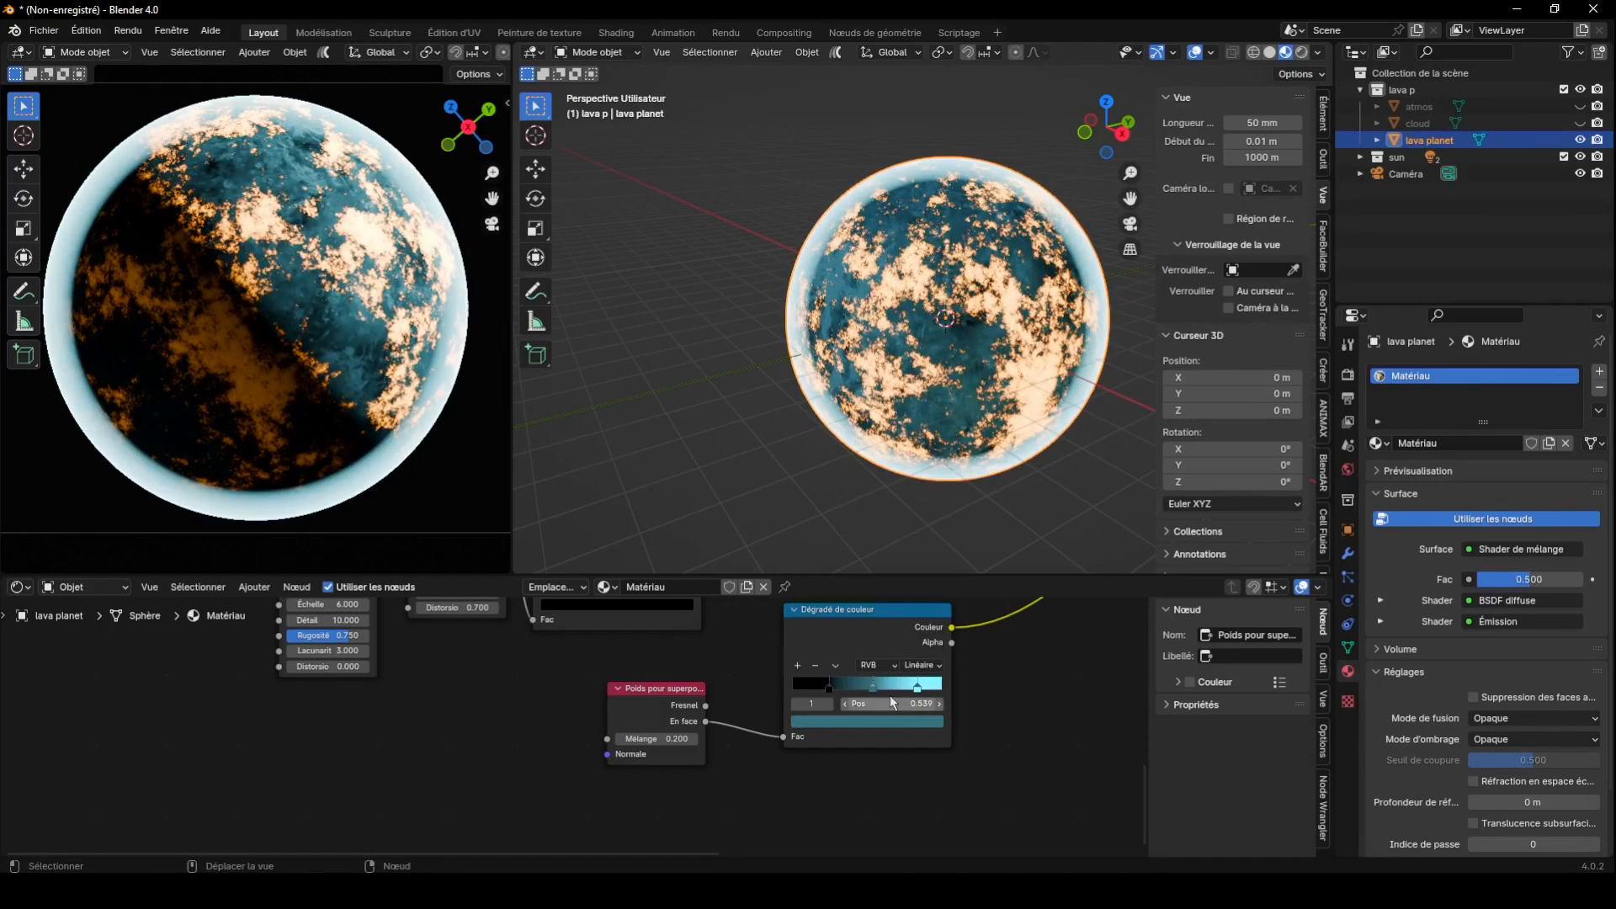
{"action": "left_click_drag", "start_coordinate": [881, 684], "coordinate": [805, 693]}
Hide the node editor's sidebar to widen the node area around the duplicated Emission node
{"action": "left_click_drag", "start_coordinate": [1145, 787], "coordinate": [1143, 749]}
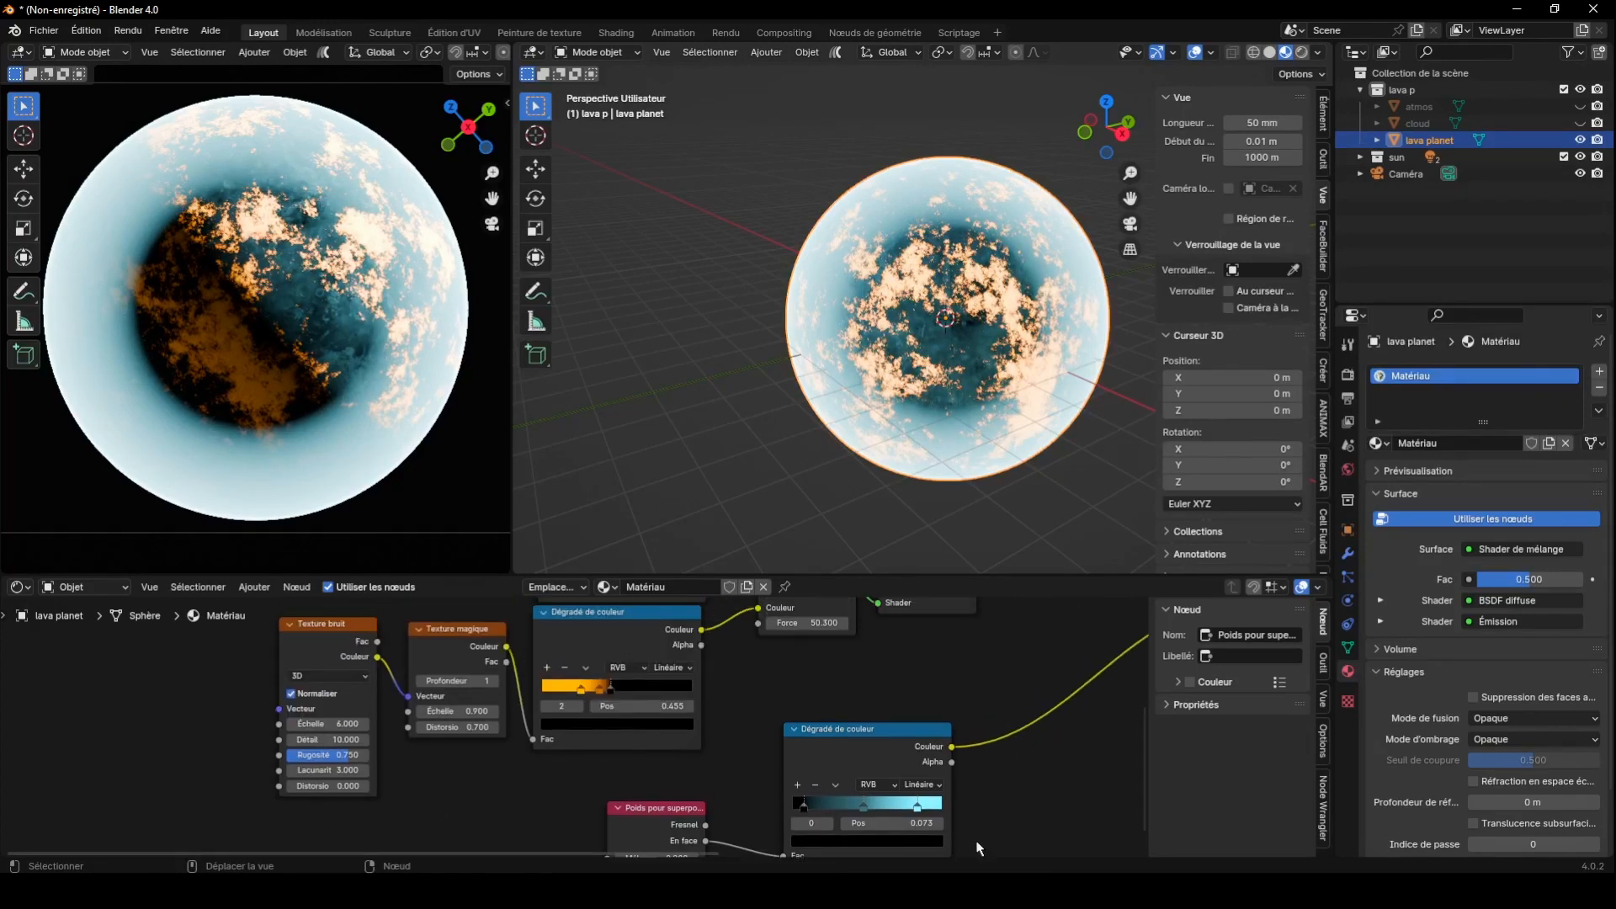
{"action": "key", "text": "n"}
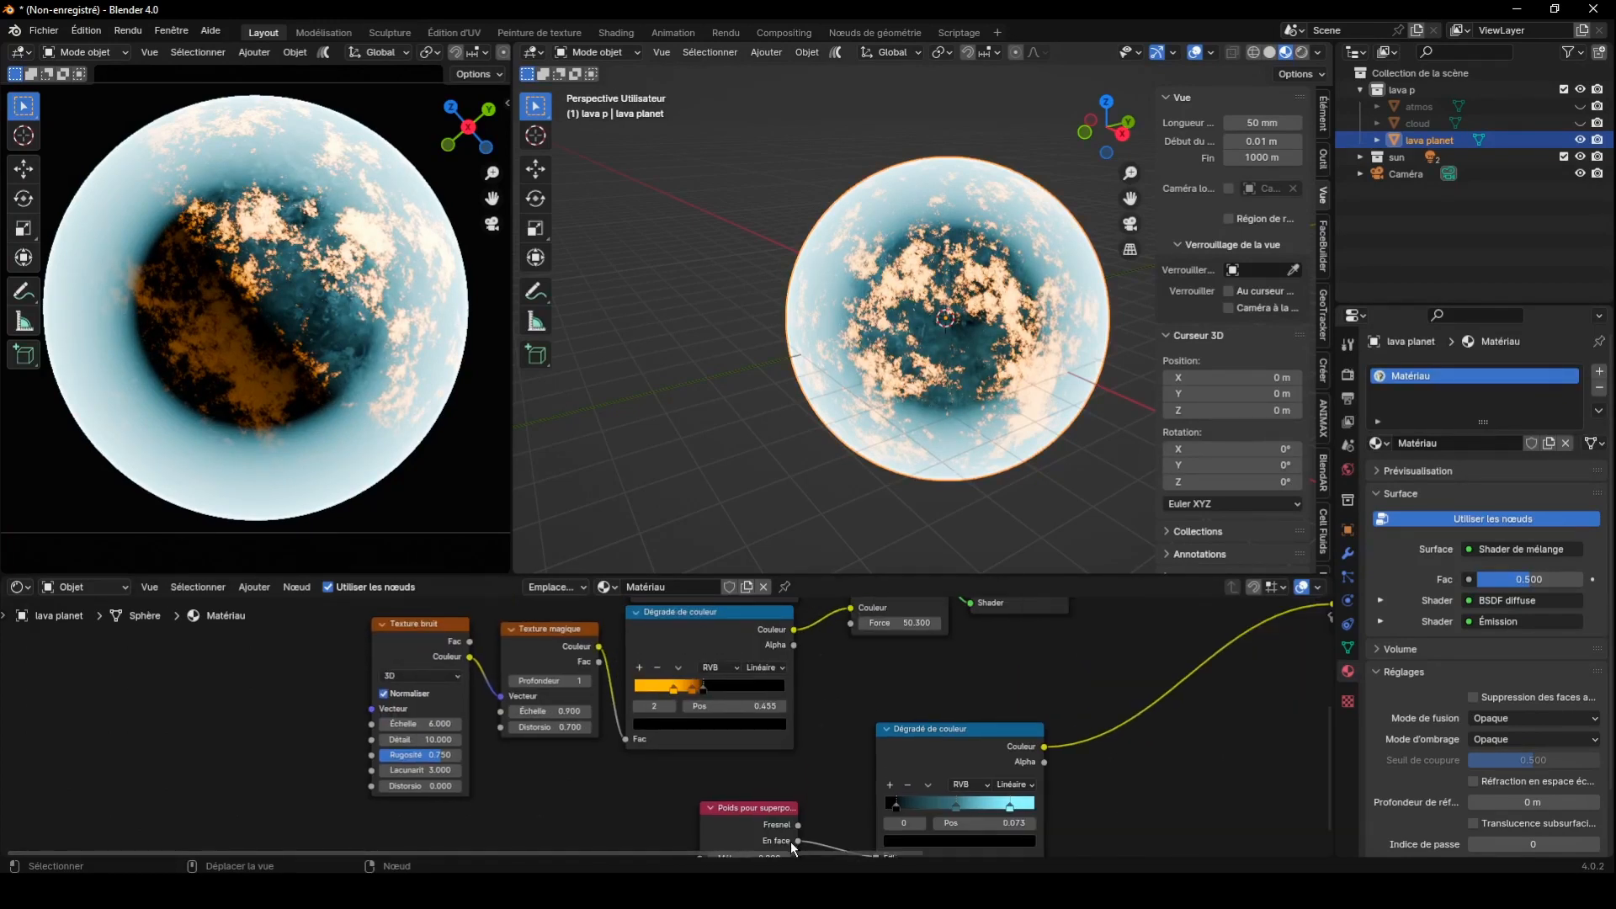
{"action": "left_click_drag", "start_coordinate": [832, 850], "coordinate": [930, 850]}
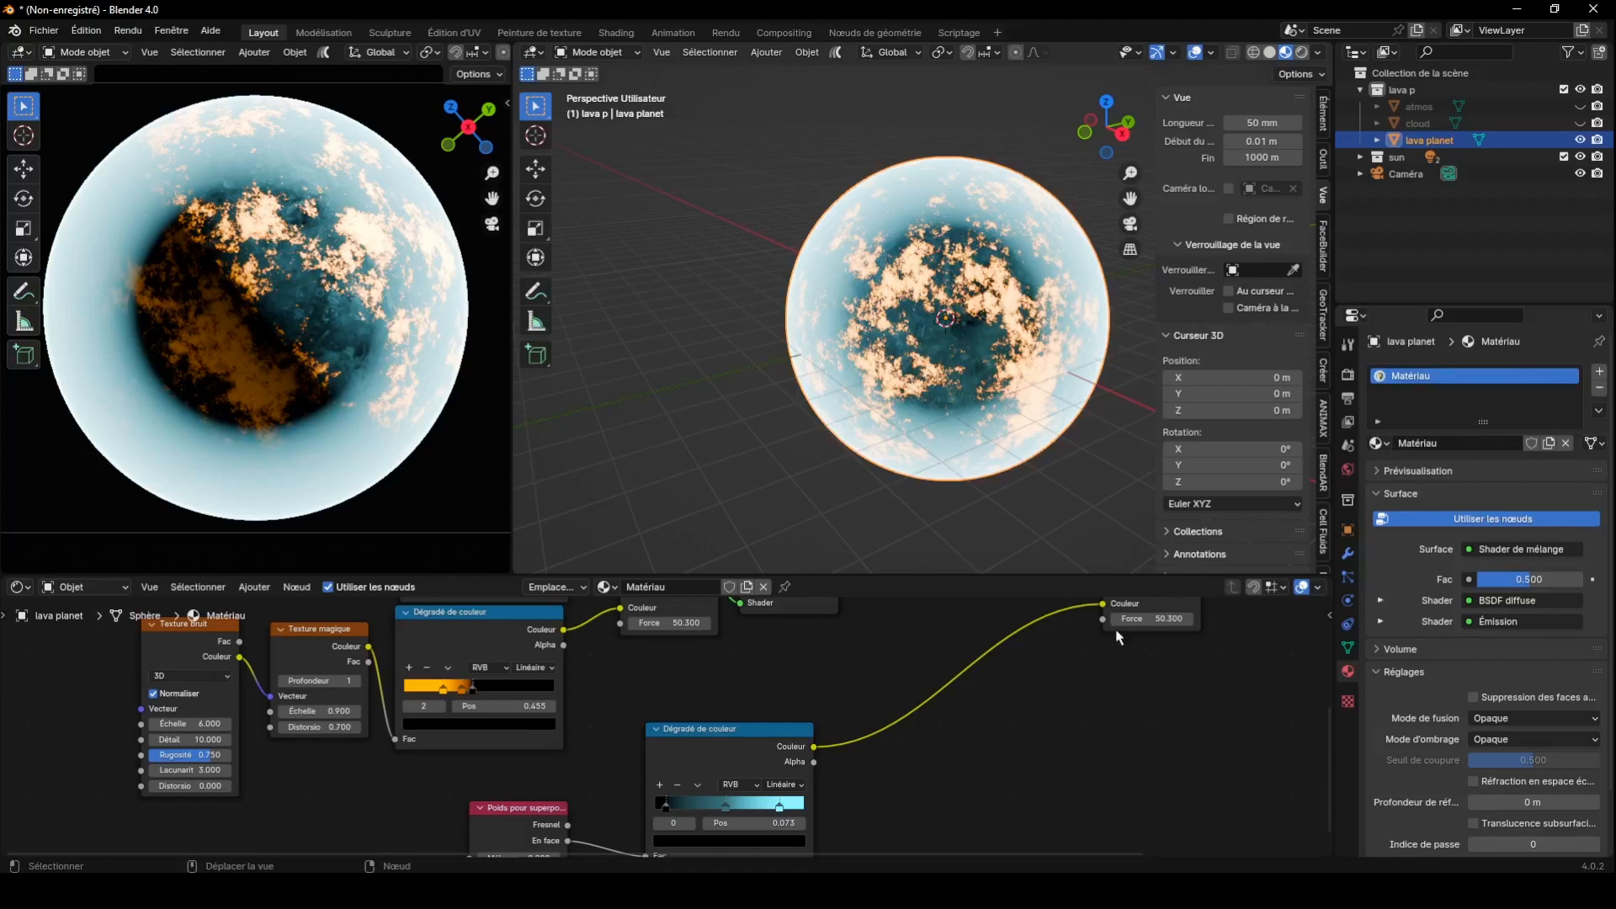
Set the duplicated Emission node's strength to 12
{"action": "left_click", "coordinate": [1175, 619]}
{"action": "type", "text": "12"}
{"action": "key", "text": "Return"}
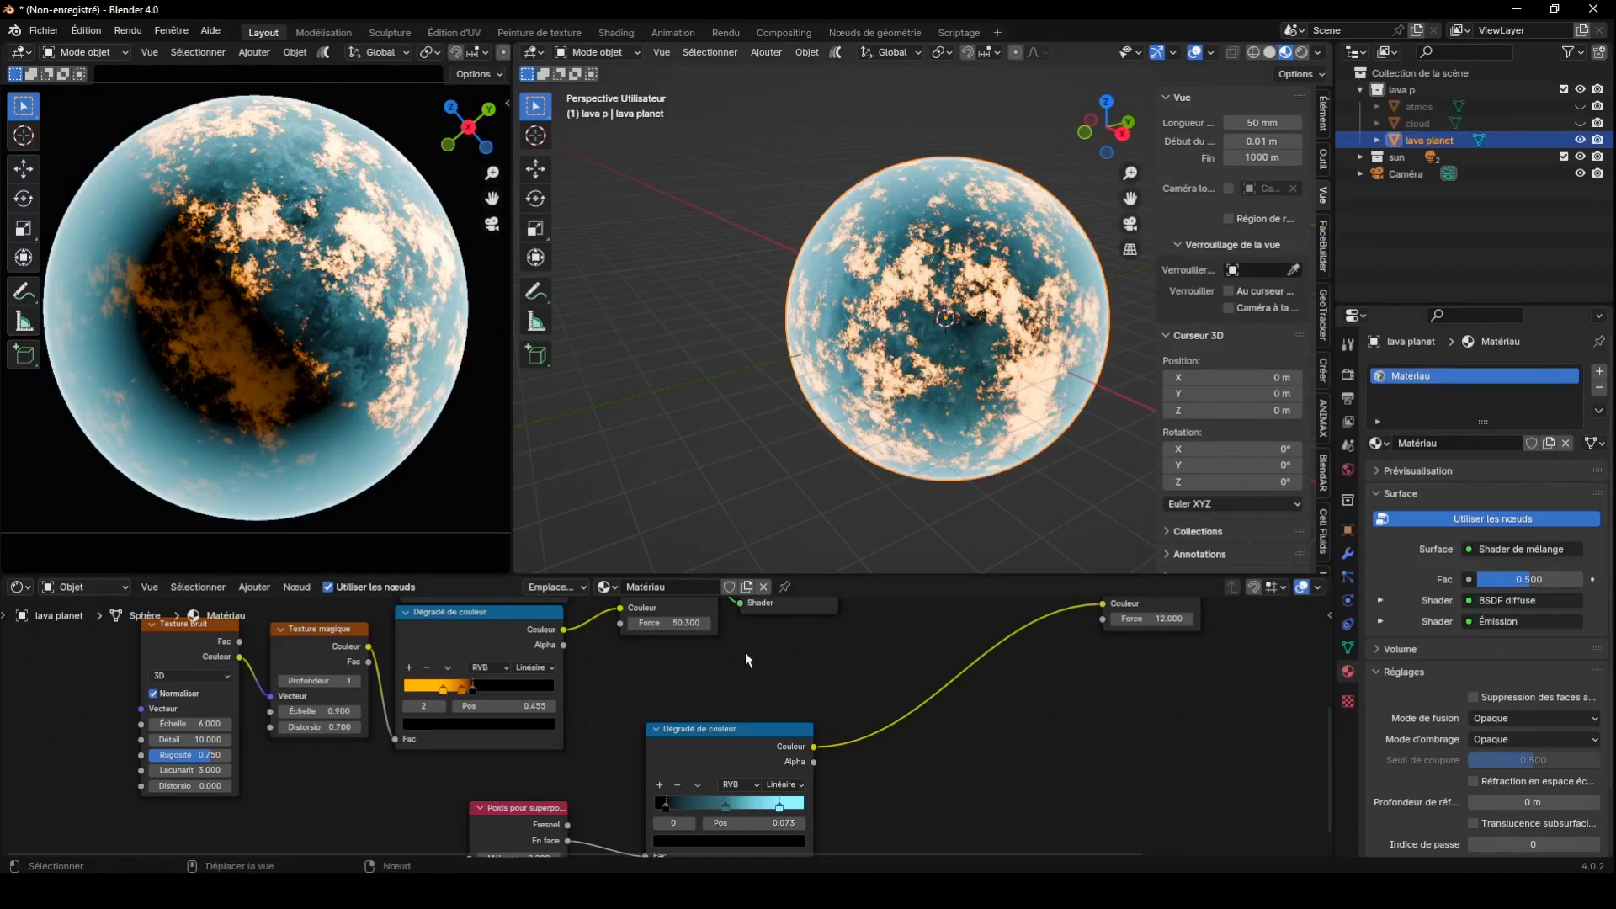
Insert a Mix Color node between the cyan Color Ramp and its Emission node, with the ramp feeding input B
{"action": "left_click", "coordinate": [254, 587]}
{"action": "mouse_move", "coordinate": [289, 649]}
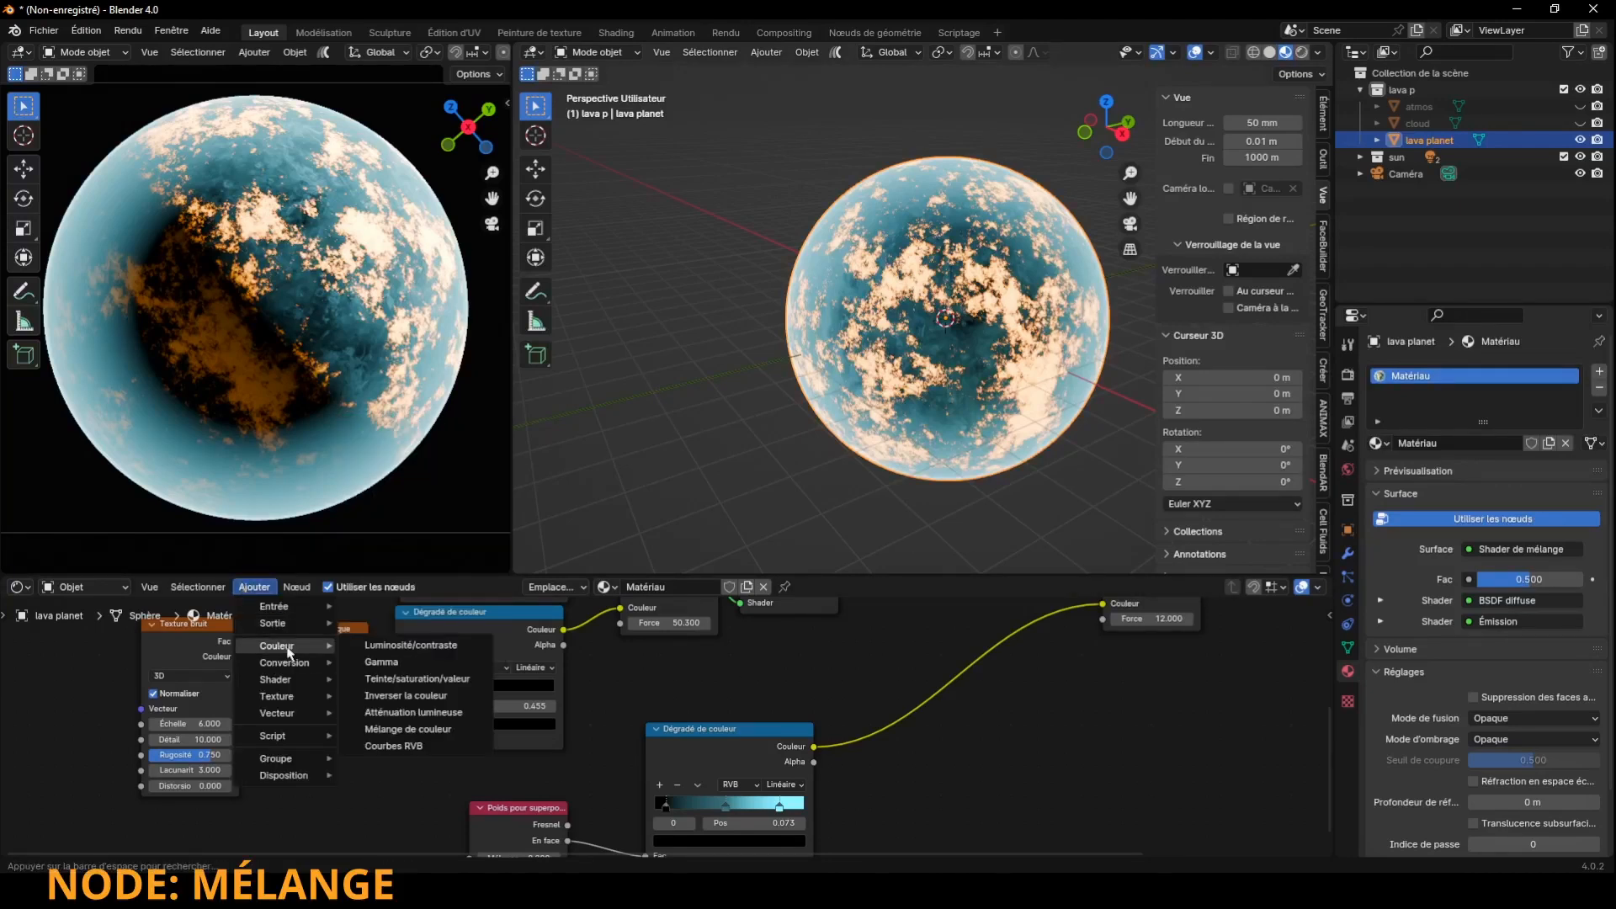
{"action": "left_click", "coordinate": [408, 730]}
{"action": "left_click", "coordinate": [987, 598]}
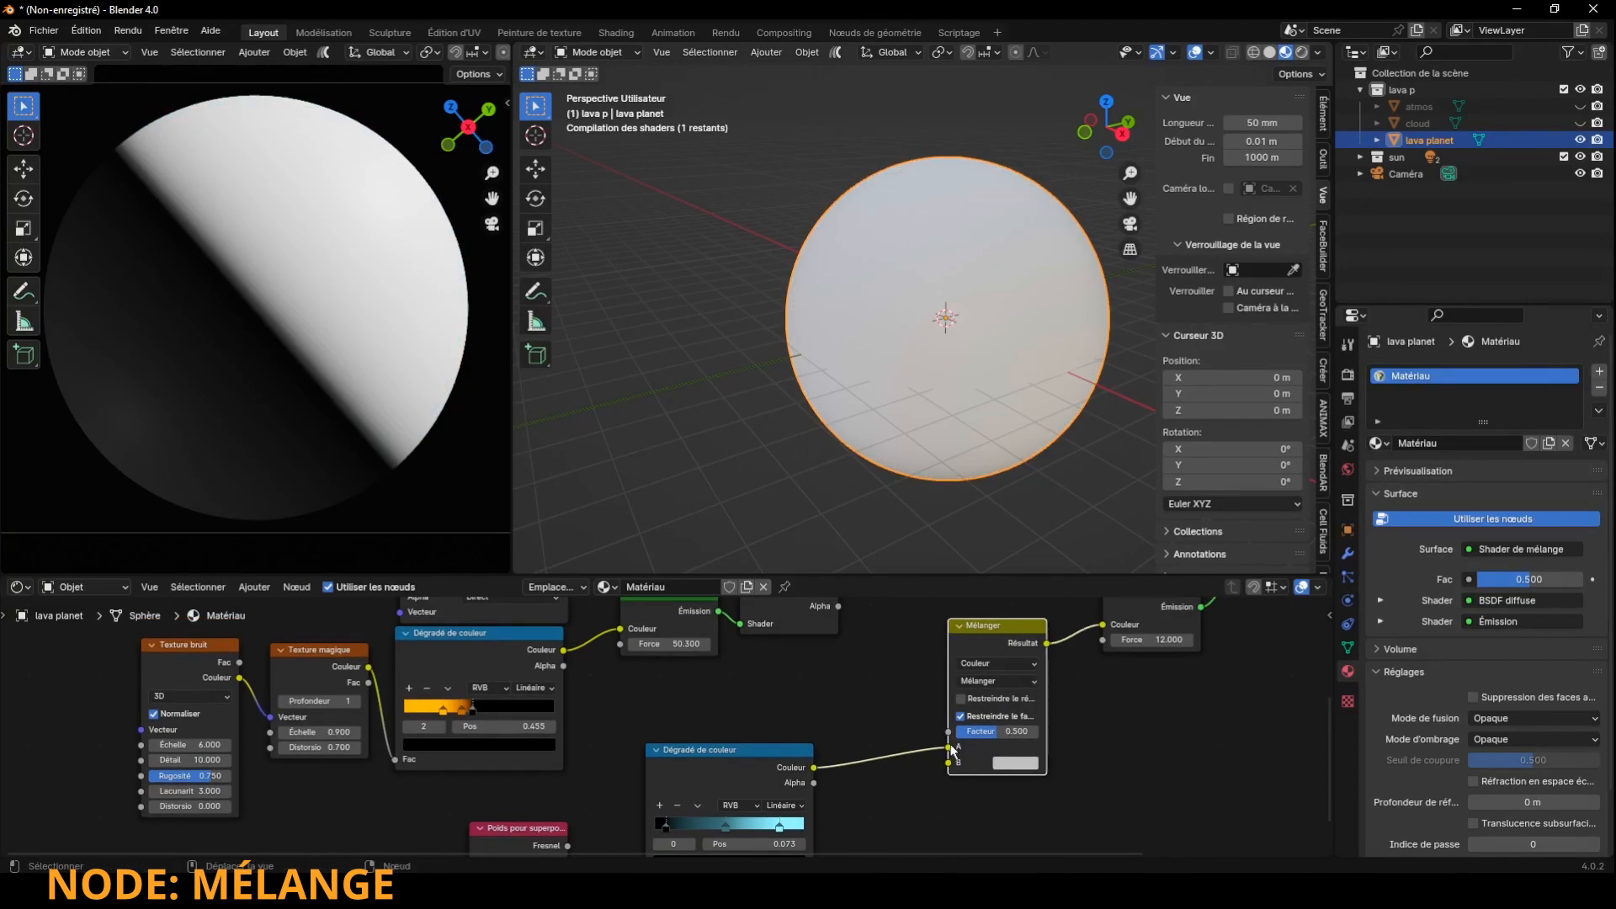
{"action": "left_click_drag", "start_coordinate": [949, 747], "coordinate": [950, 764]}
Add a Gradient Texture node above the cyan Color Ramp and connect its color output to the Mix node's input A
{"action": "left_click", "coordinate": [255, 587]}
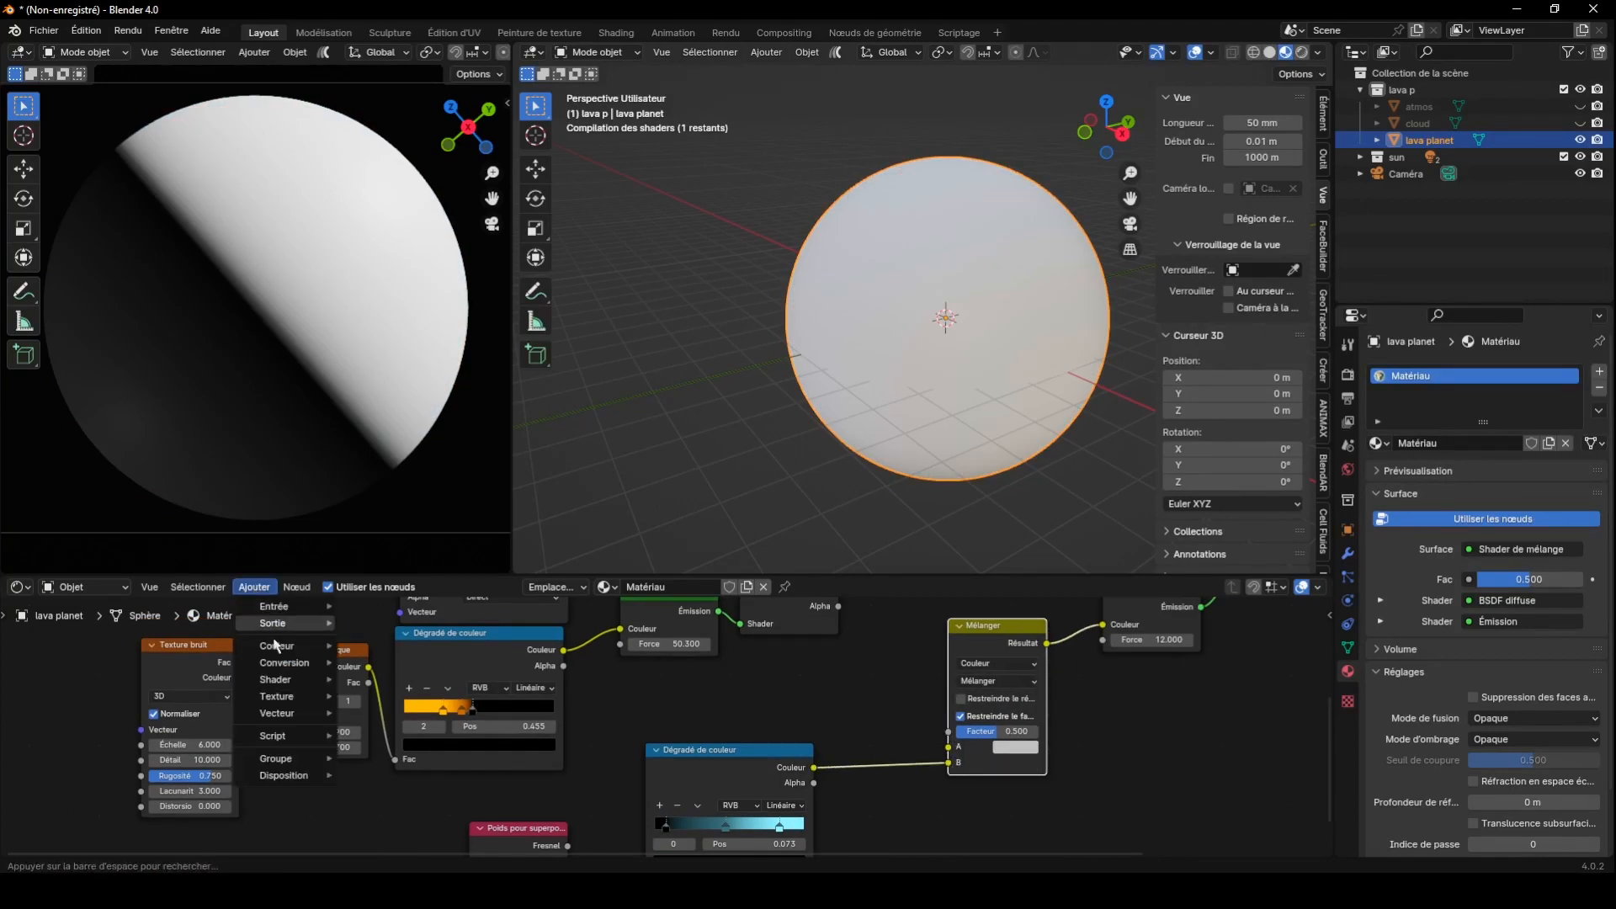
{"action": "mouse_move", "coordinate": [278, 653]}
{"action": "mouse_move", "coordinate": [267, 670]}
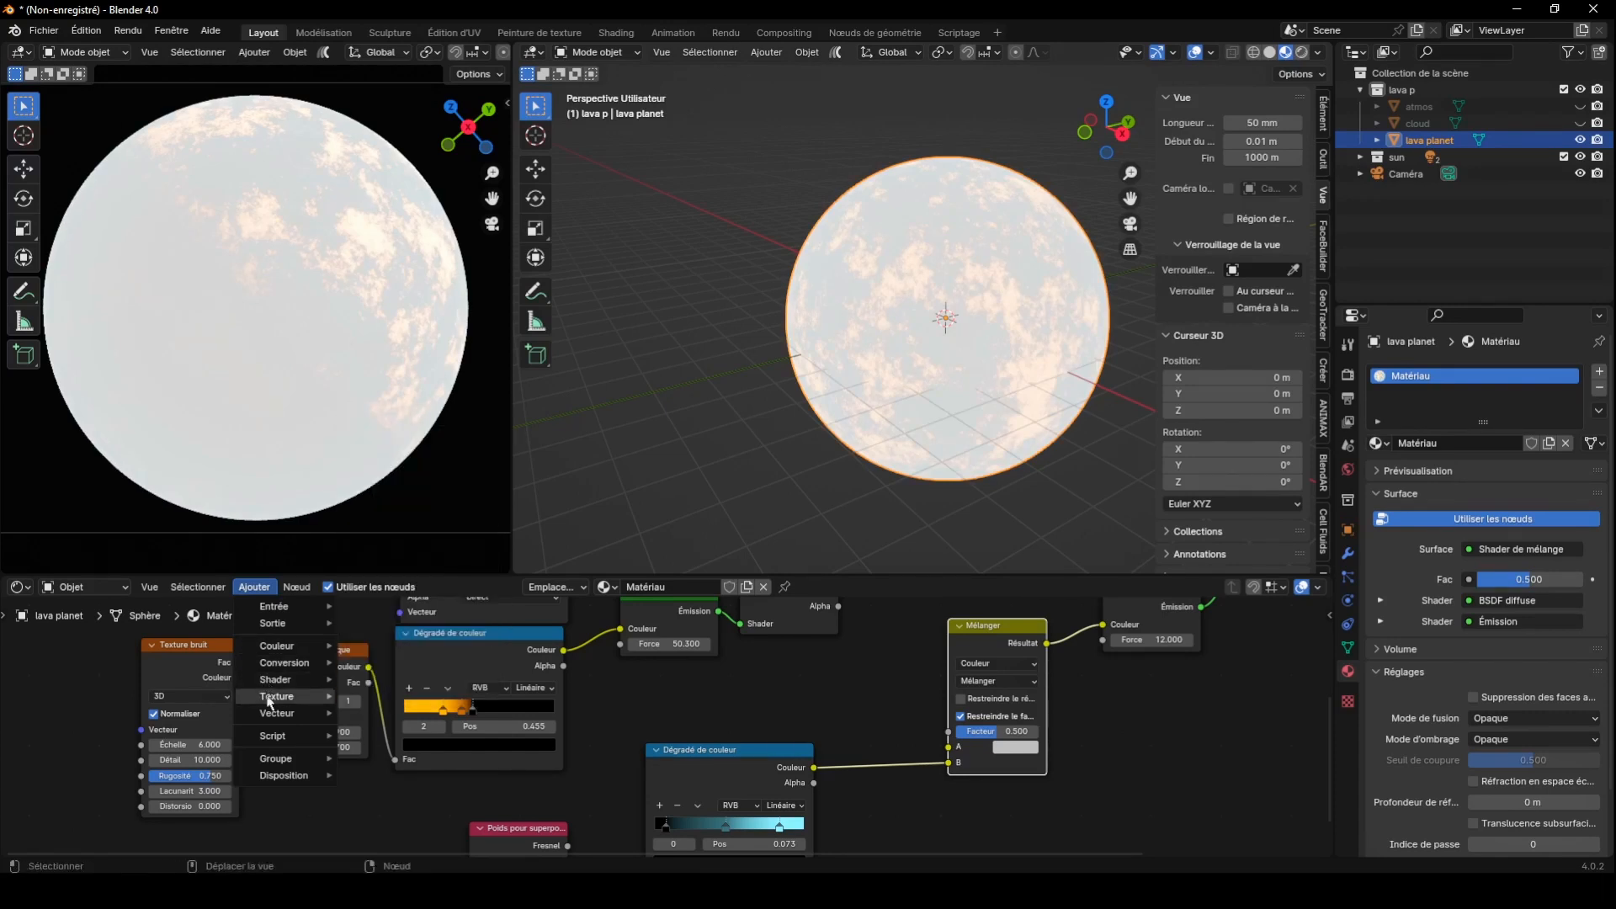
{"action": "left_click", "coordinate": [404, 528]}
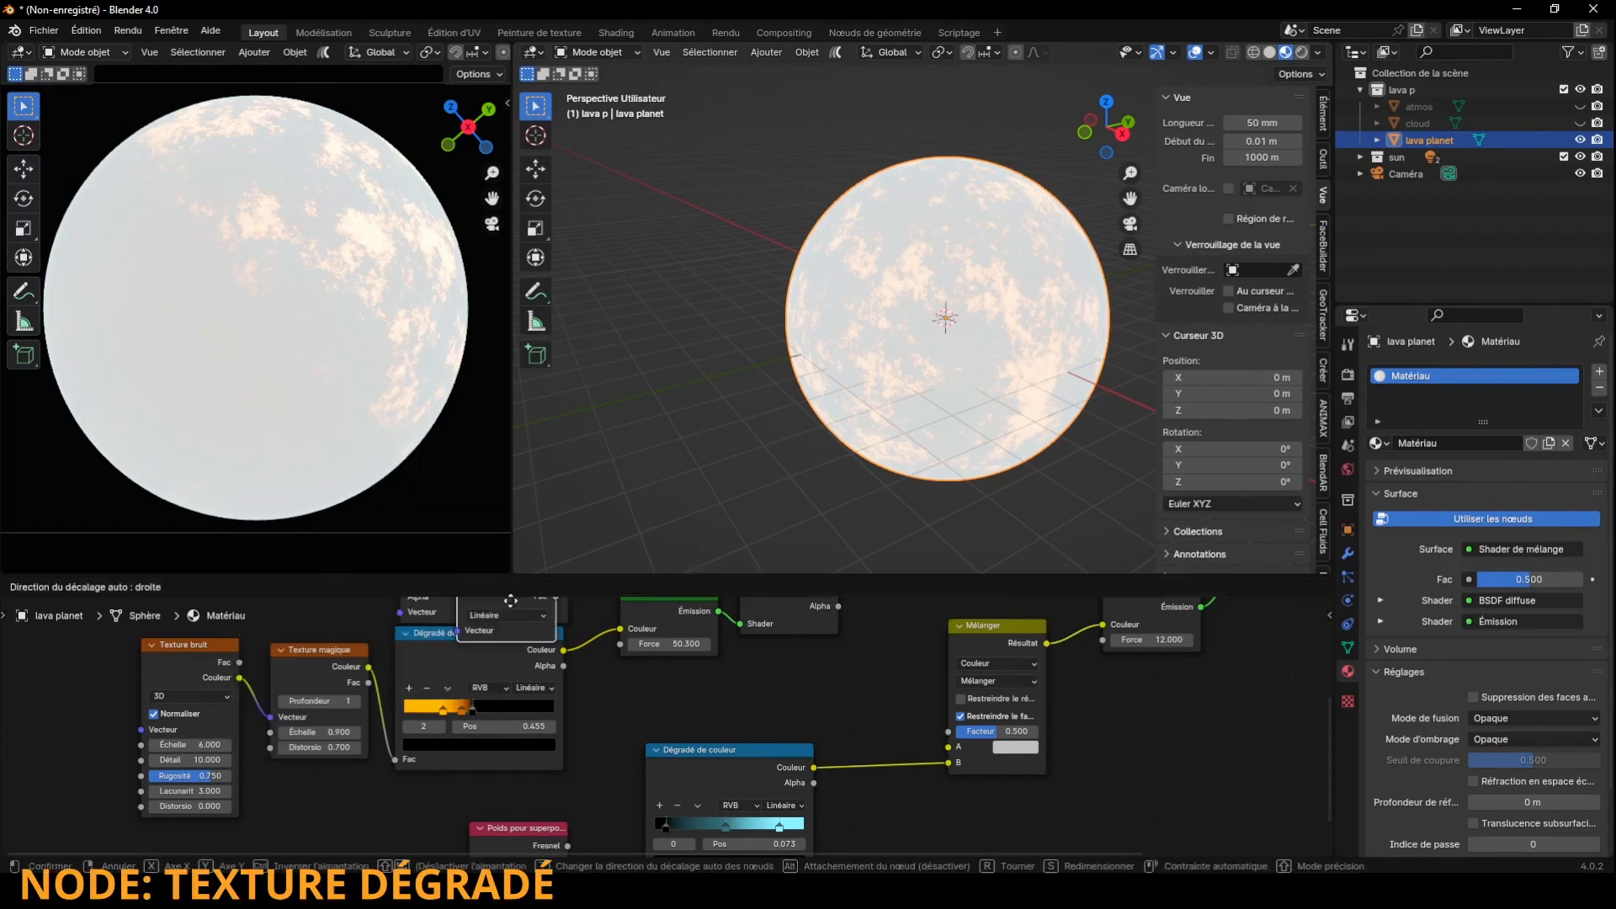
{"action": "left_click", "coordinate": [722, 646]}
{"action": "left_click_drag", "start_coordinate": [821, 669], "coordinate": [954, 748]}
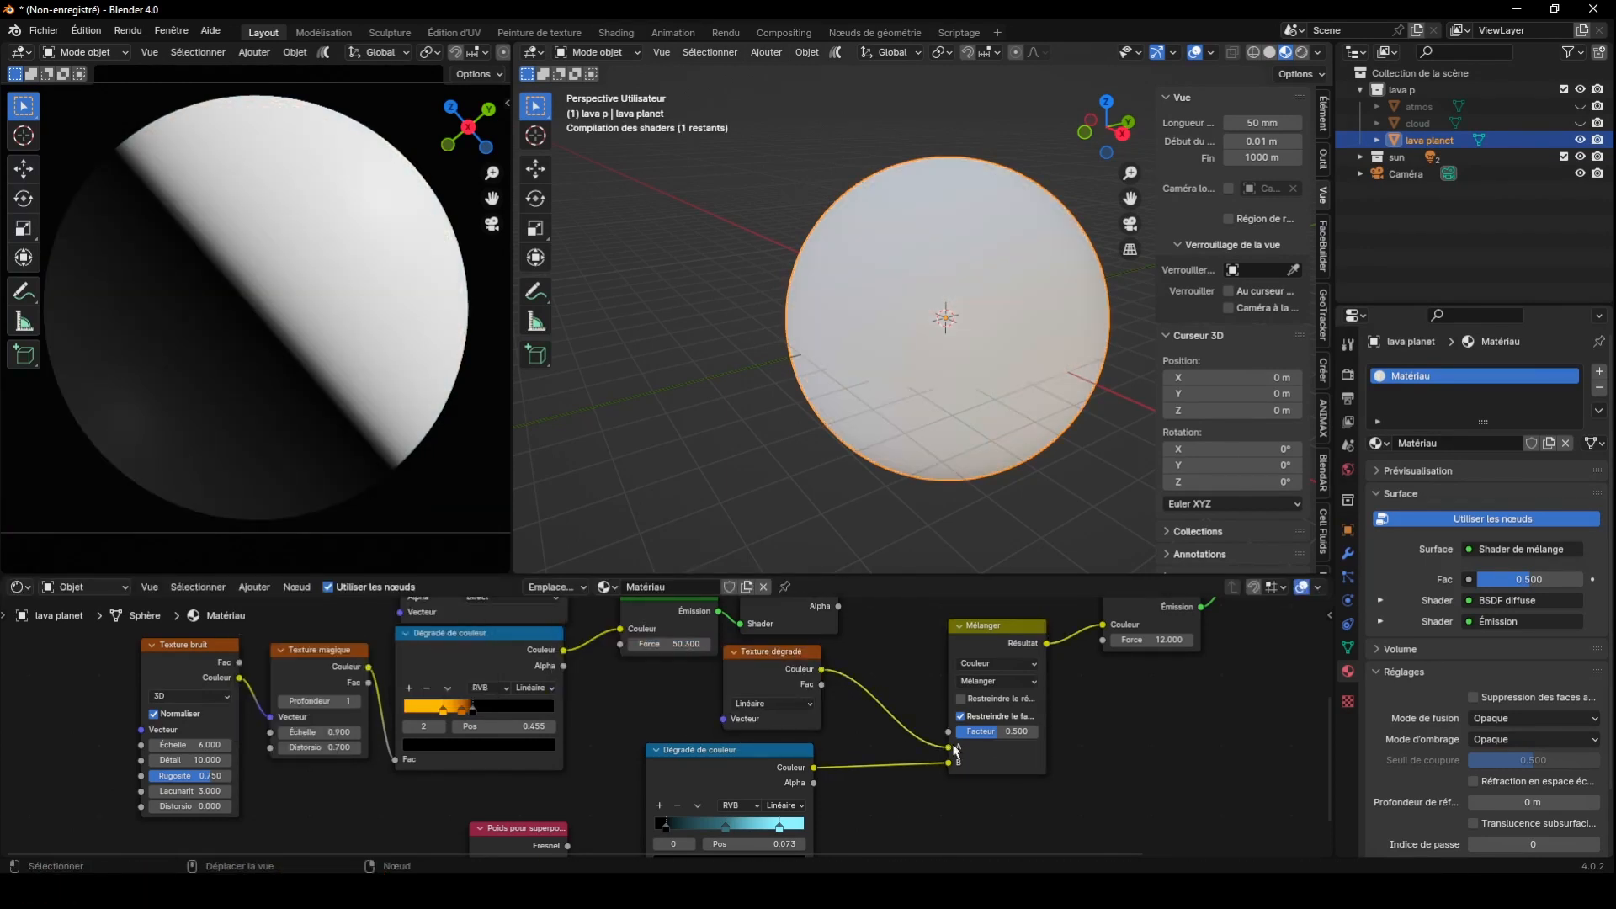
Set the Mix node's blend mode to Multiply and its factor to 1
{"action": "left_click", "coordinate": [996, 681]}
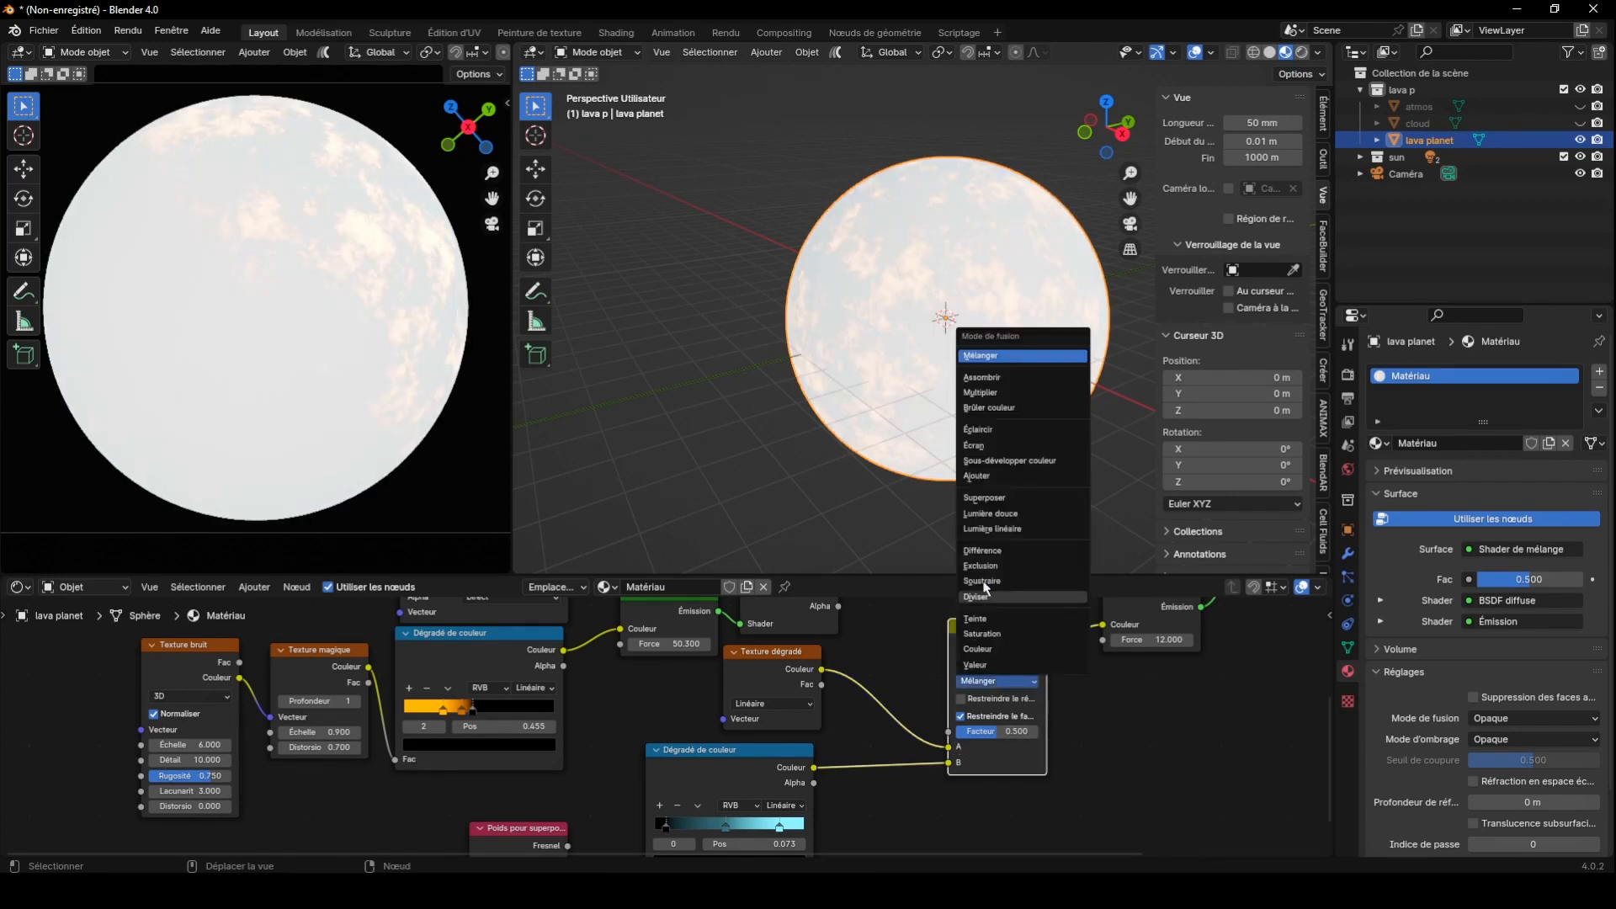
{"action": "left_click", "coordinate": [979, 393]}
{"action": "left_click_drag", "start_coordinate": [1002, 731], "coordinate": [1044, 731]}
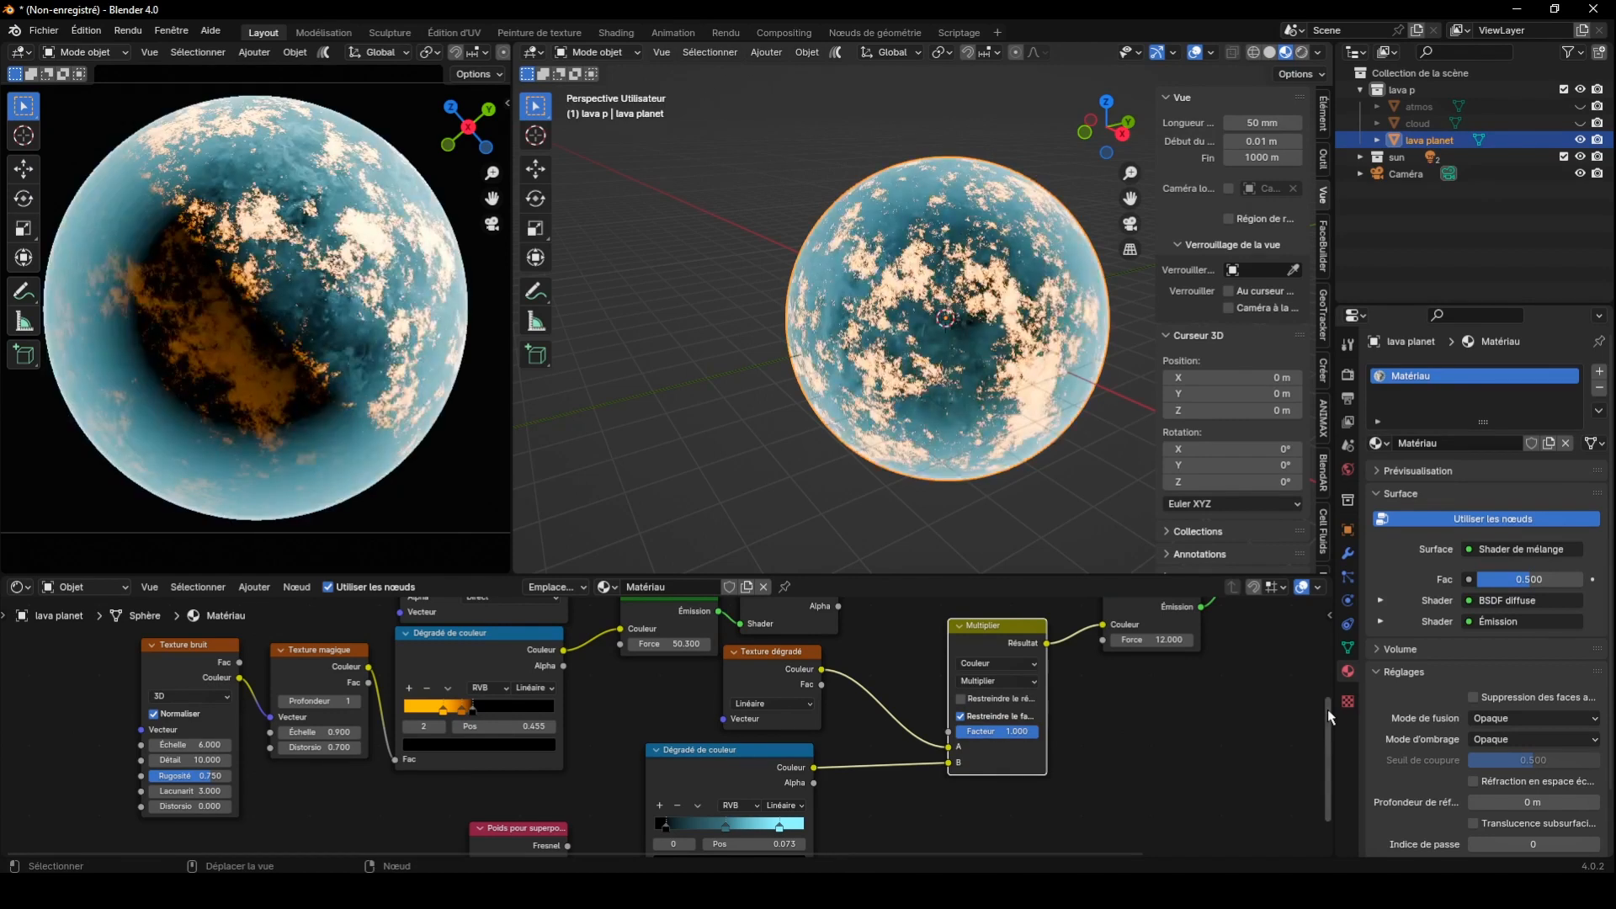
Rearrange the cyan Color Ramp, Gradient Texture and Layer Weight nodes closer to the Multiply node
{"action": "left_click_drag", "start_coordinate": [1327, 711], "coordinate": [1334, 760]}
{"action": "left_click_drag", "start_coordinate": [746, 676], "coordinate": [798, 702]}
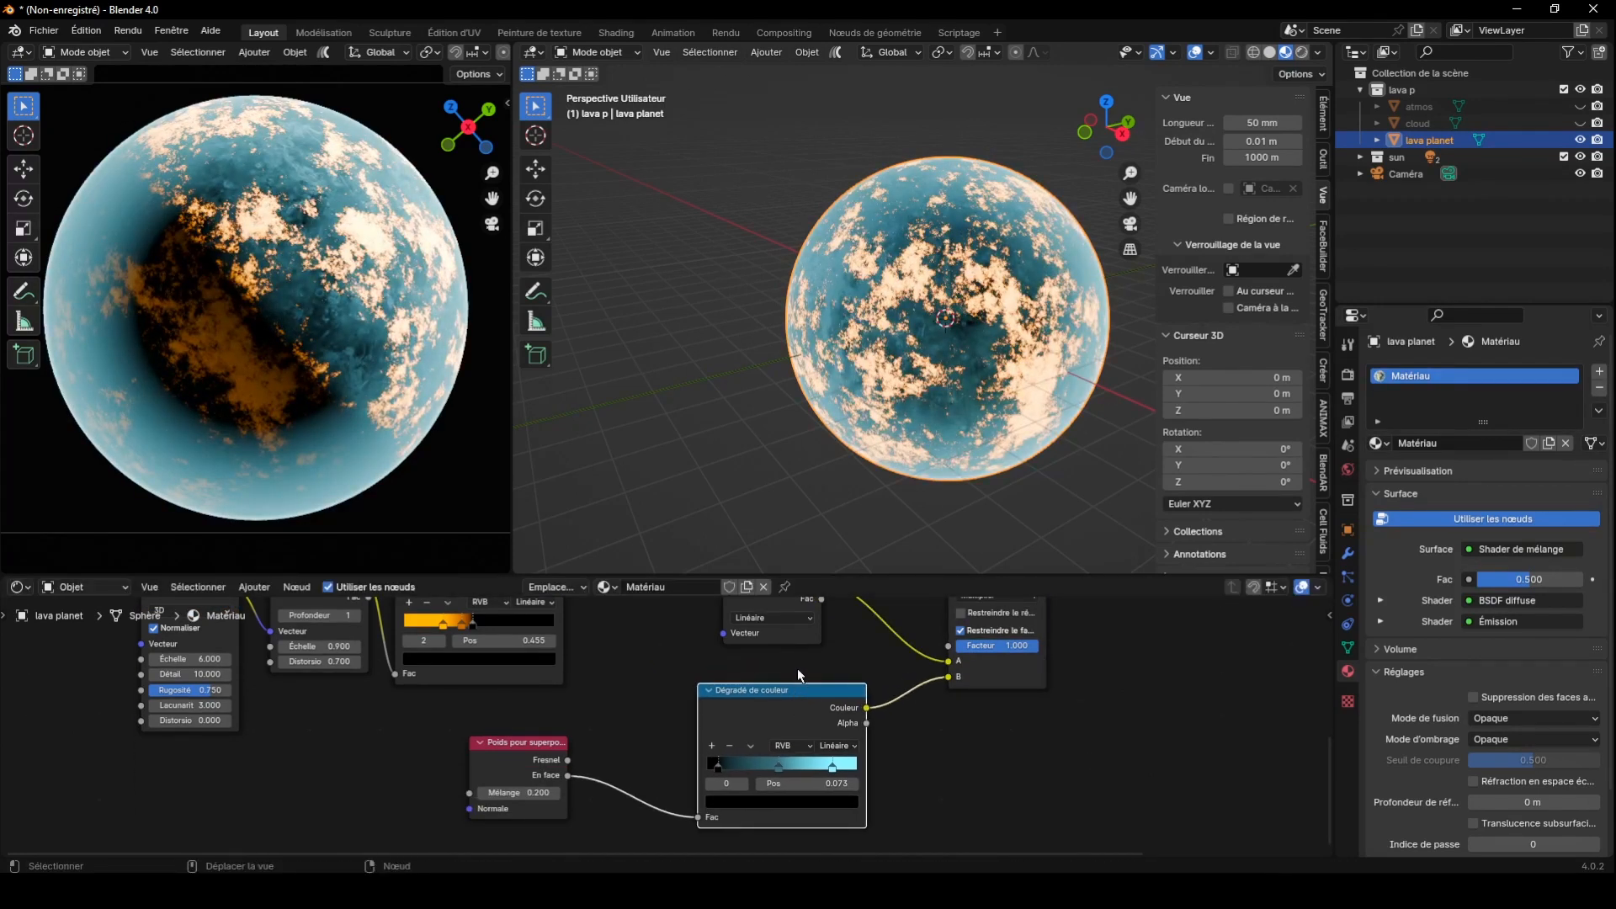
{"action": "scroll", "coordinate": [801, 670], "scroll_direction": "down", "scroll_amount": 4}
{"action": "left_click_drag", "start_coordinate": [755, 632], "coordinate": [768, 648]}
{"action": "scroll", "coordinate": [769, 663], "scroll_direction": "down", "scroll_amount": 2}
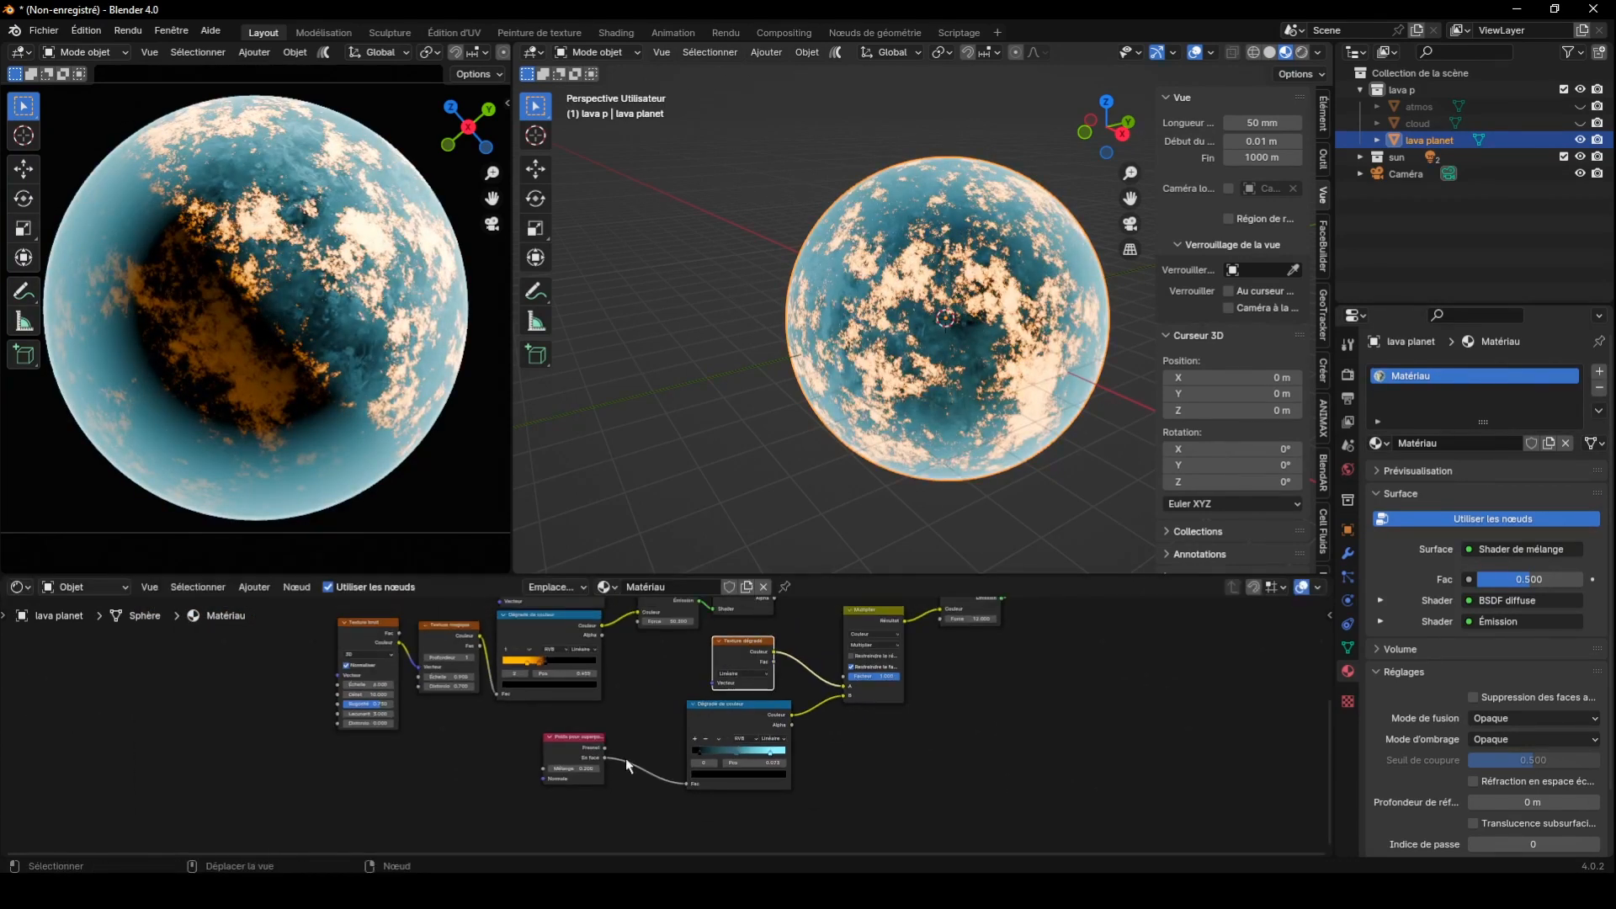
{"action": "left_click_drag", "start_coordinate": [586, 745], "coordinate": [646, 761]}
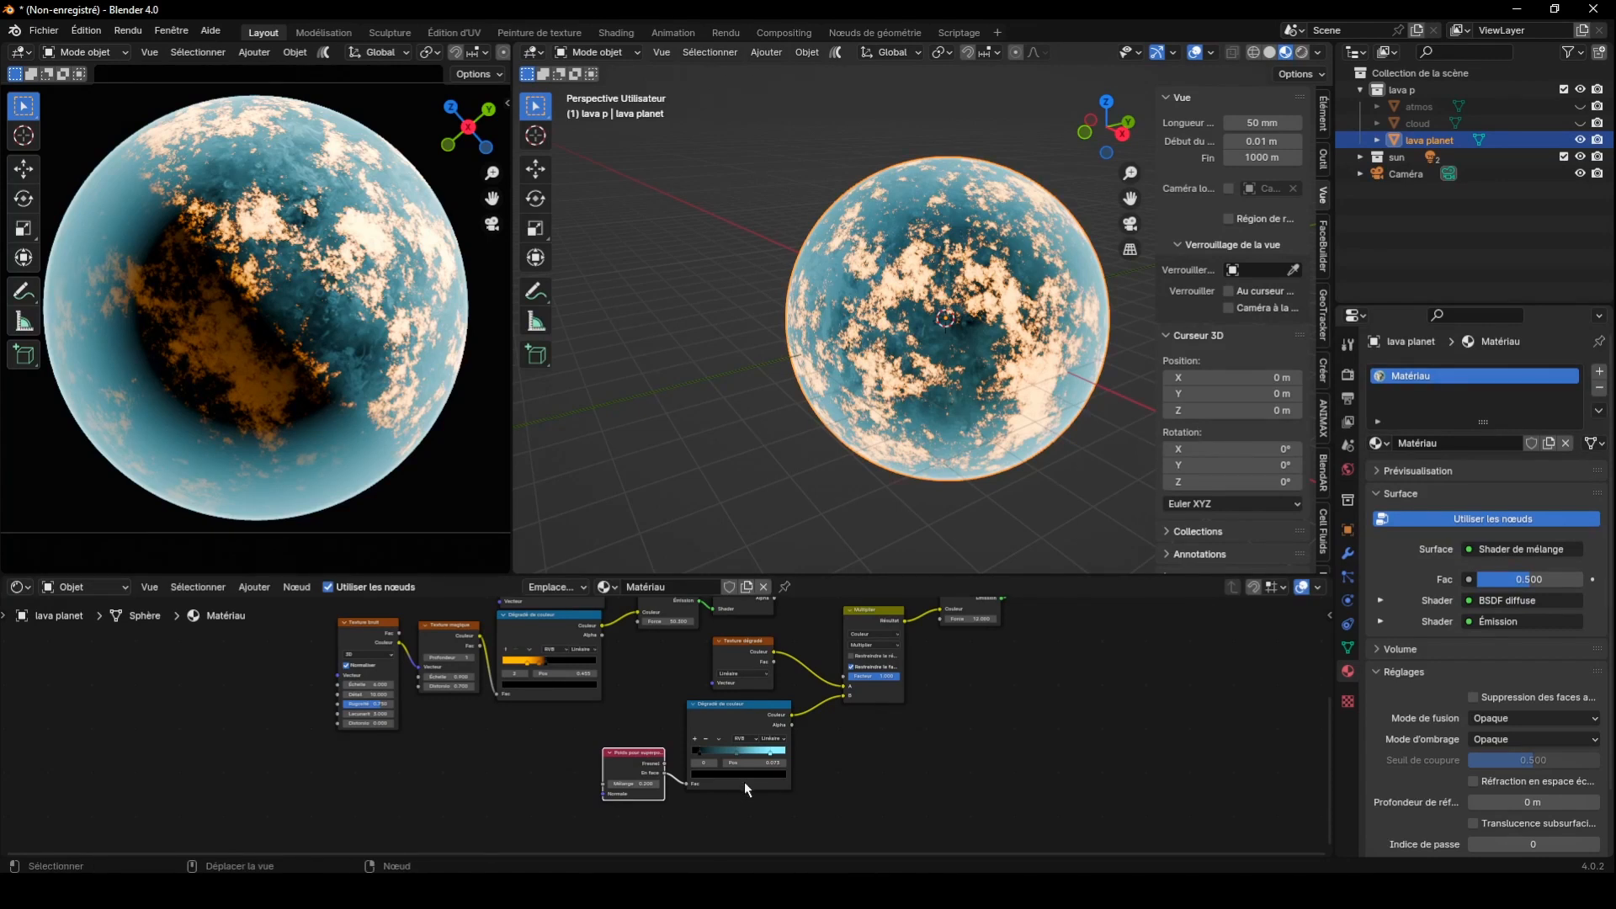
Add linked Texture Coordinate and Mapping nodes to the Gradient Texture and place them below the Noise and Magic textures
{"action": "left_click", "coordinate": [724, 655]}
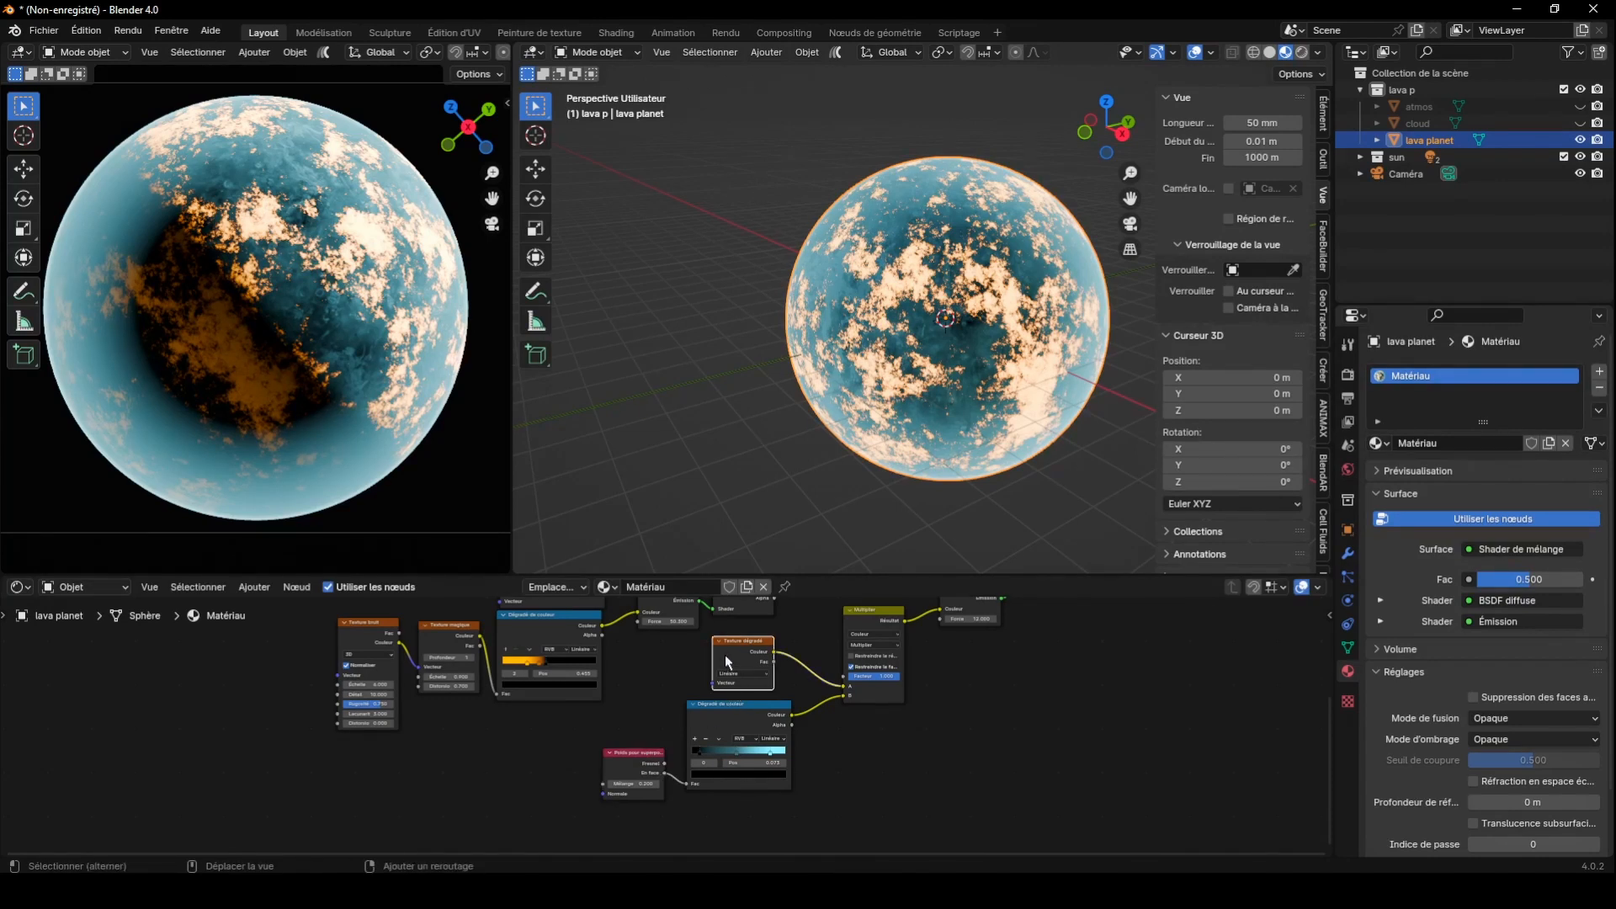
{"action": "key", "text": "ctrl+t"}
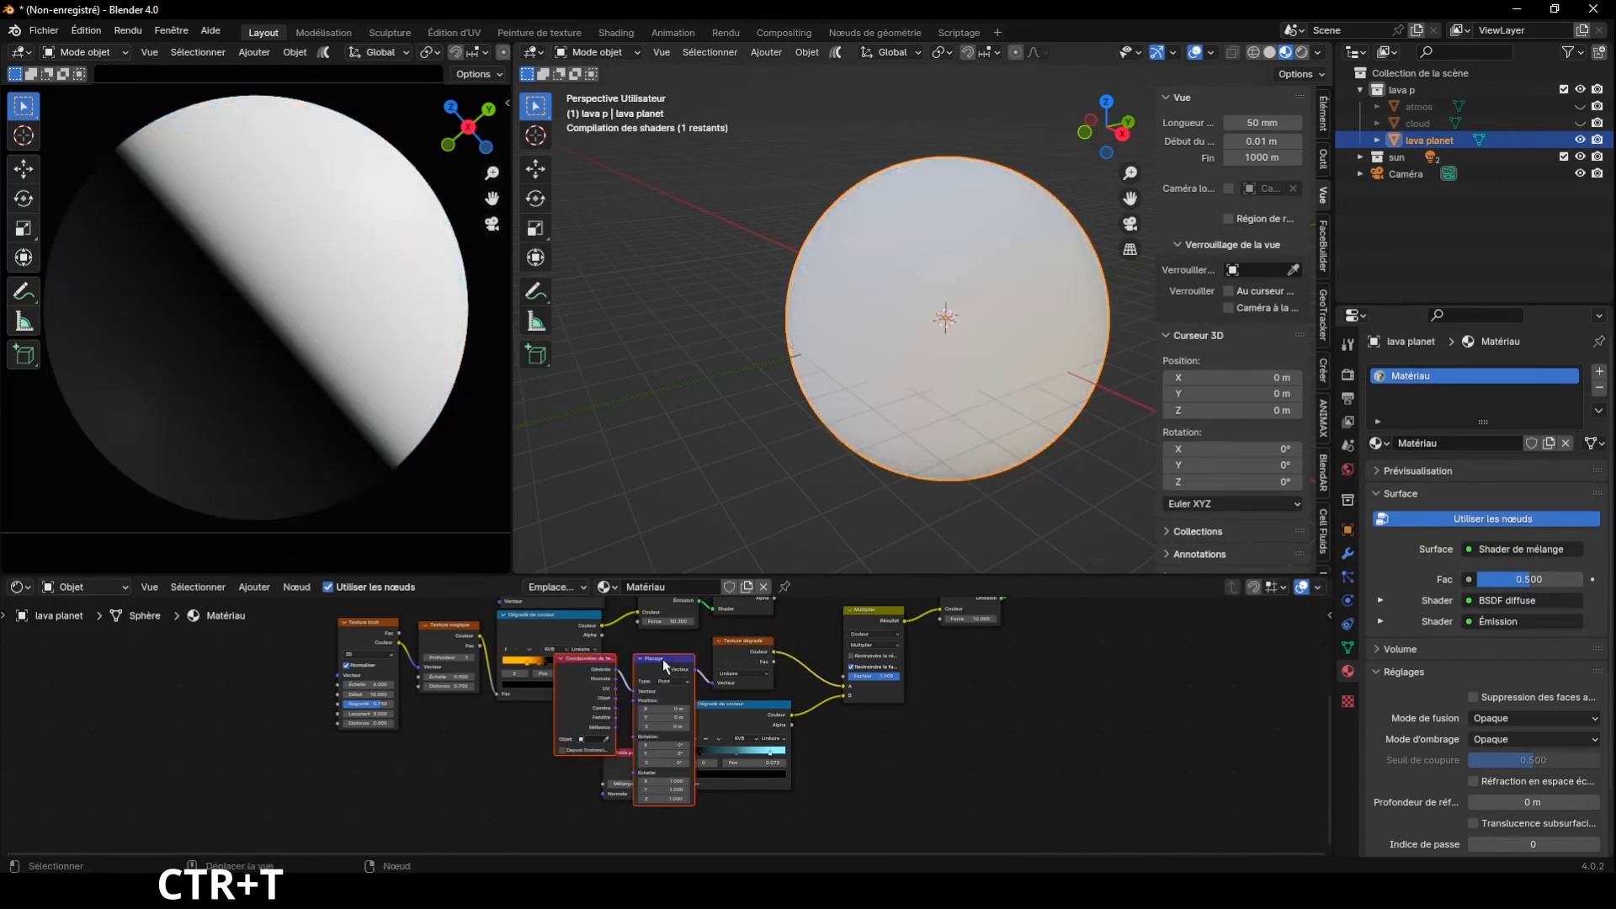
{"action": "left_click", "coordinate": [515, 720]}
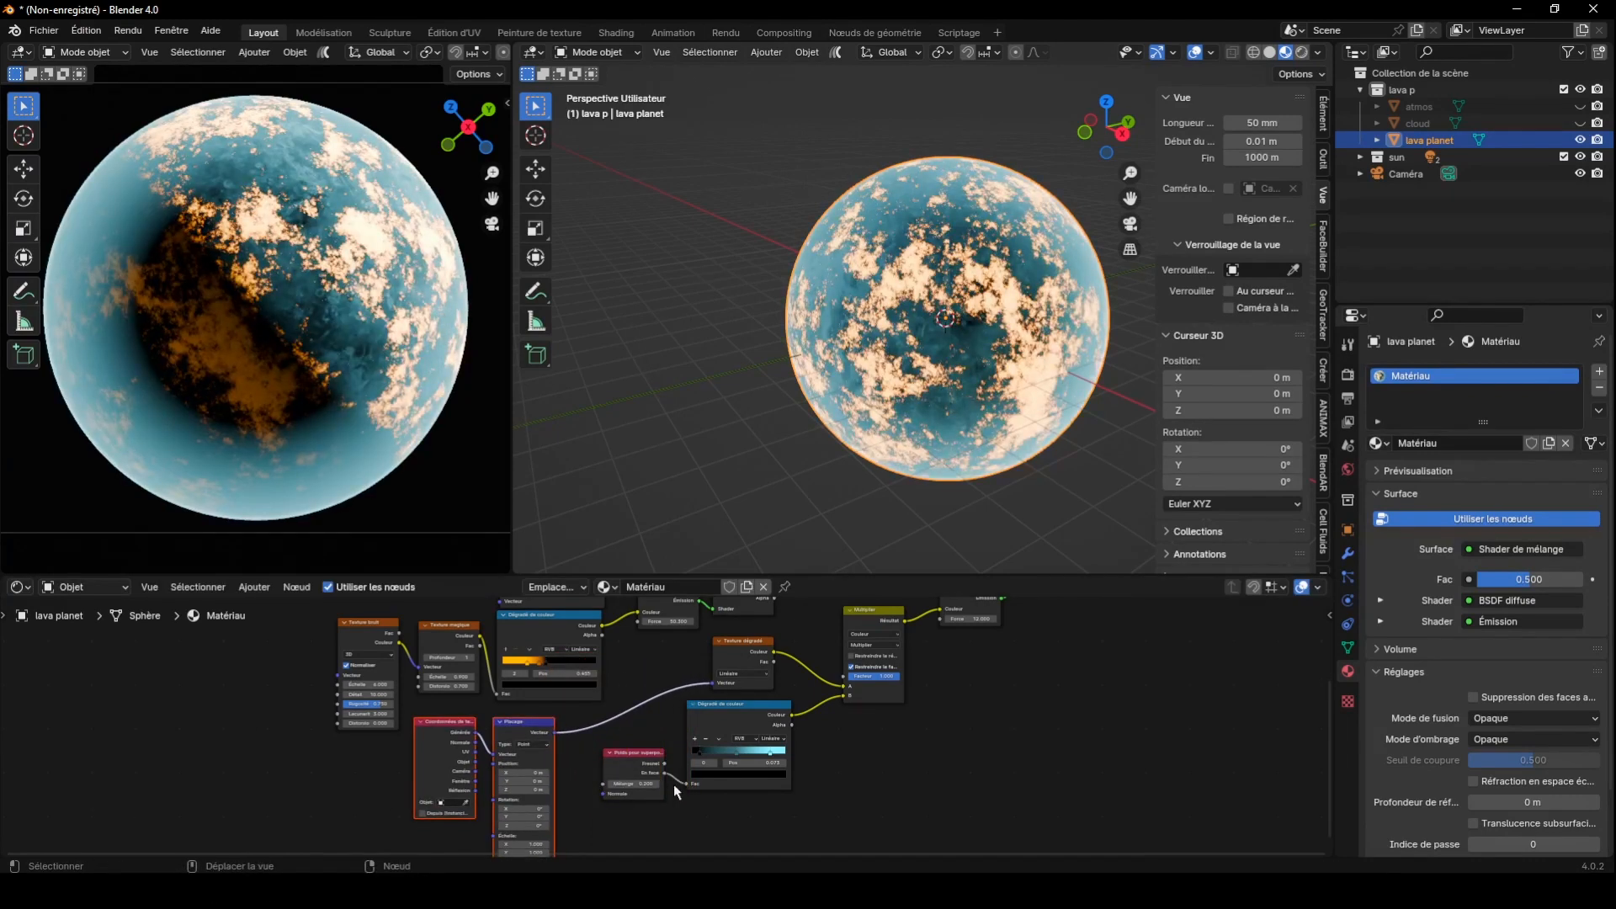
{"action": "left_click", "coordinate": [578, 760]}
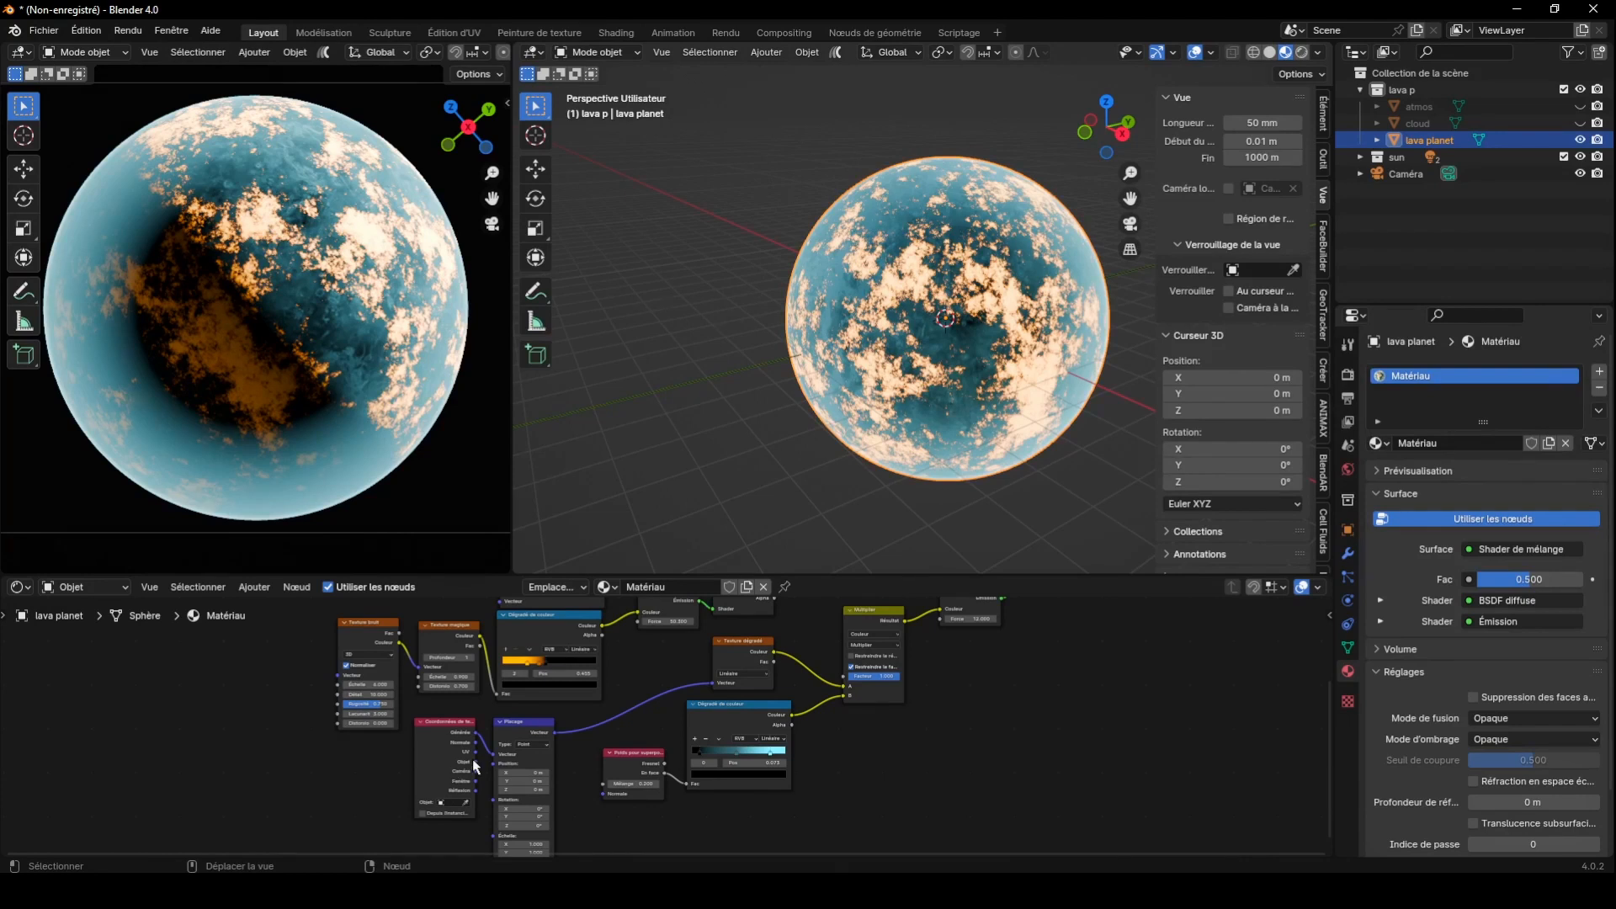
Feed the Mapping node from the Object coordinates of Soleil and set its Y rotation to 90°
{"action": "left_click_drag", "start_coordinate": [474, 761], "coordinate": [487, 754]}
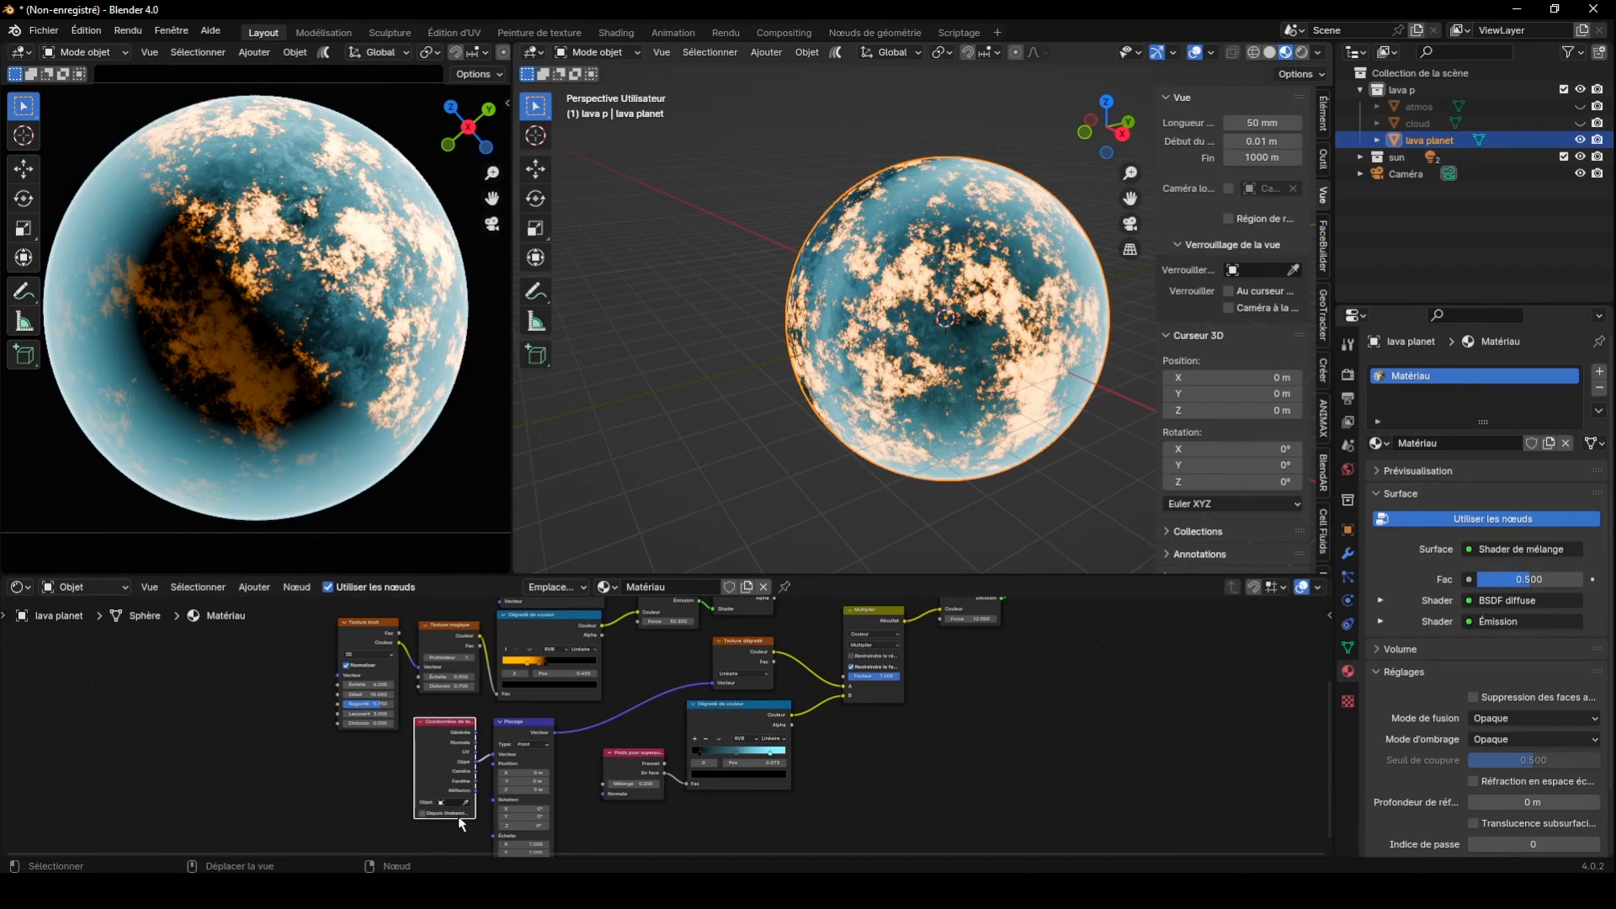
{"action": "scroll", "coordinate": [461, 824], "scroll_direction": "up", "scroll_amount": 2}
{"action": "left_click", "coordinate": [399, 825]}
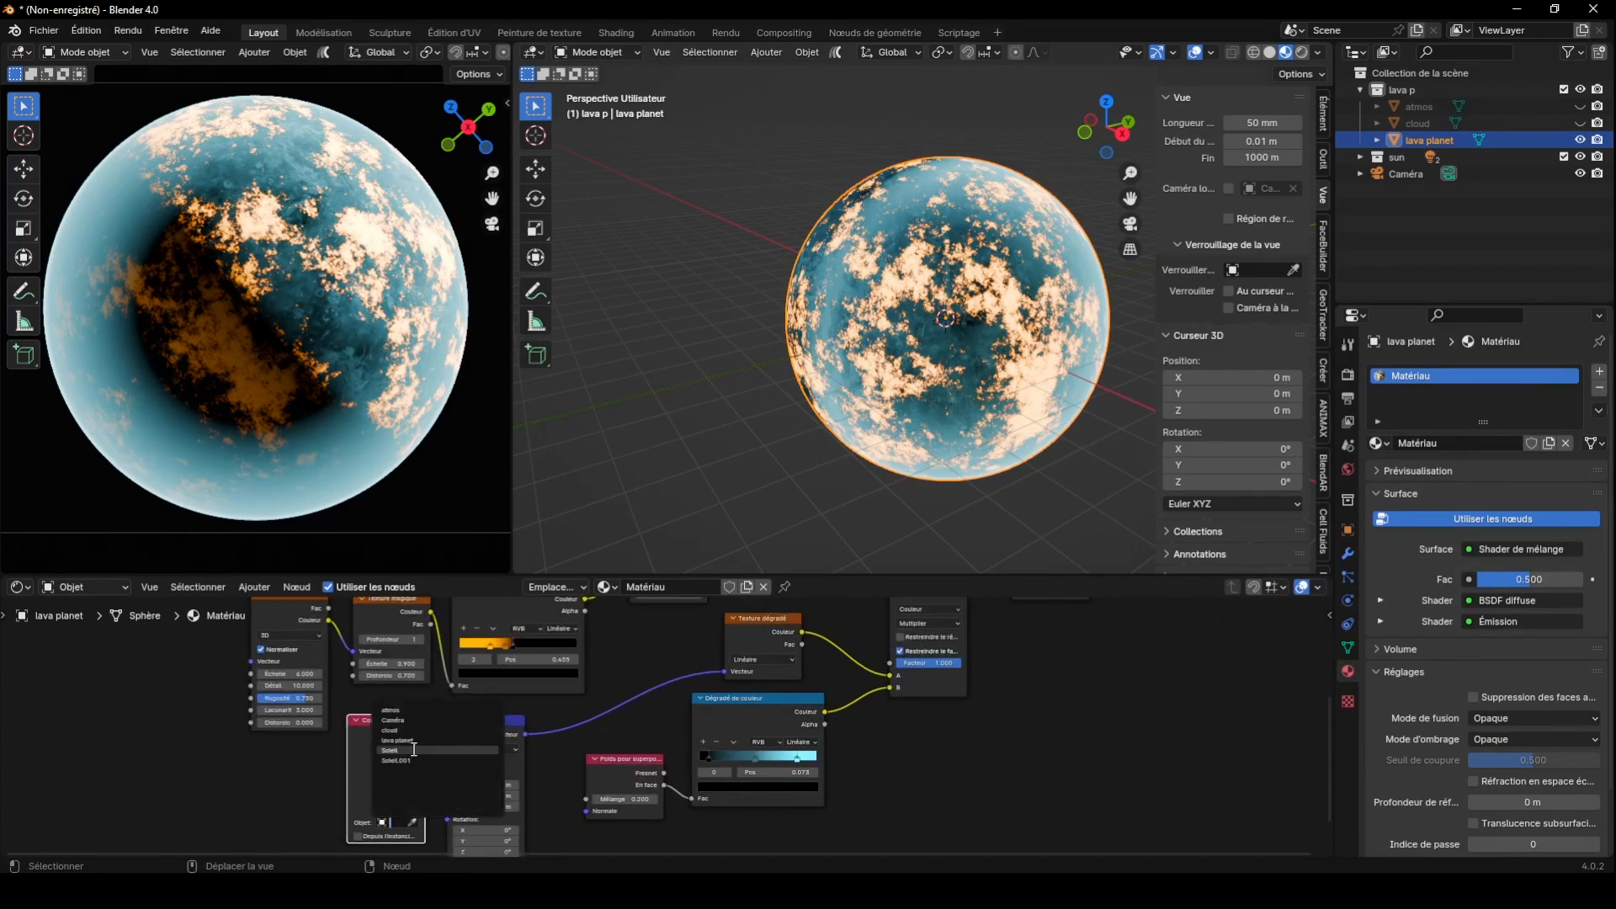
{"action": "left_click", "coordinate": [446, 752]}
{"action": "left_click", "coordinate": [487, 839]}
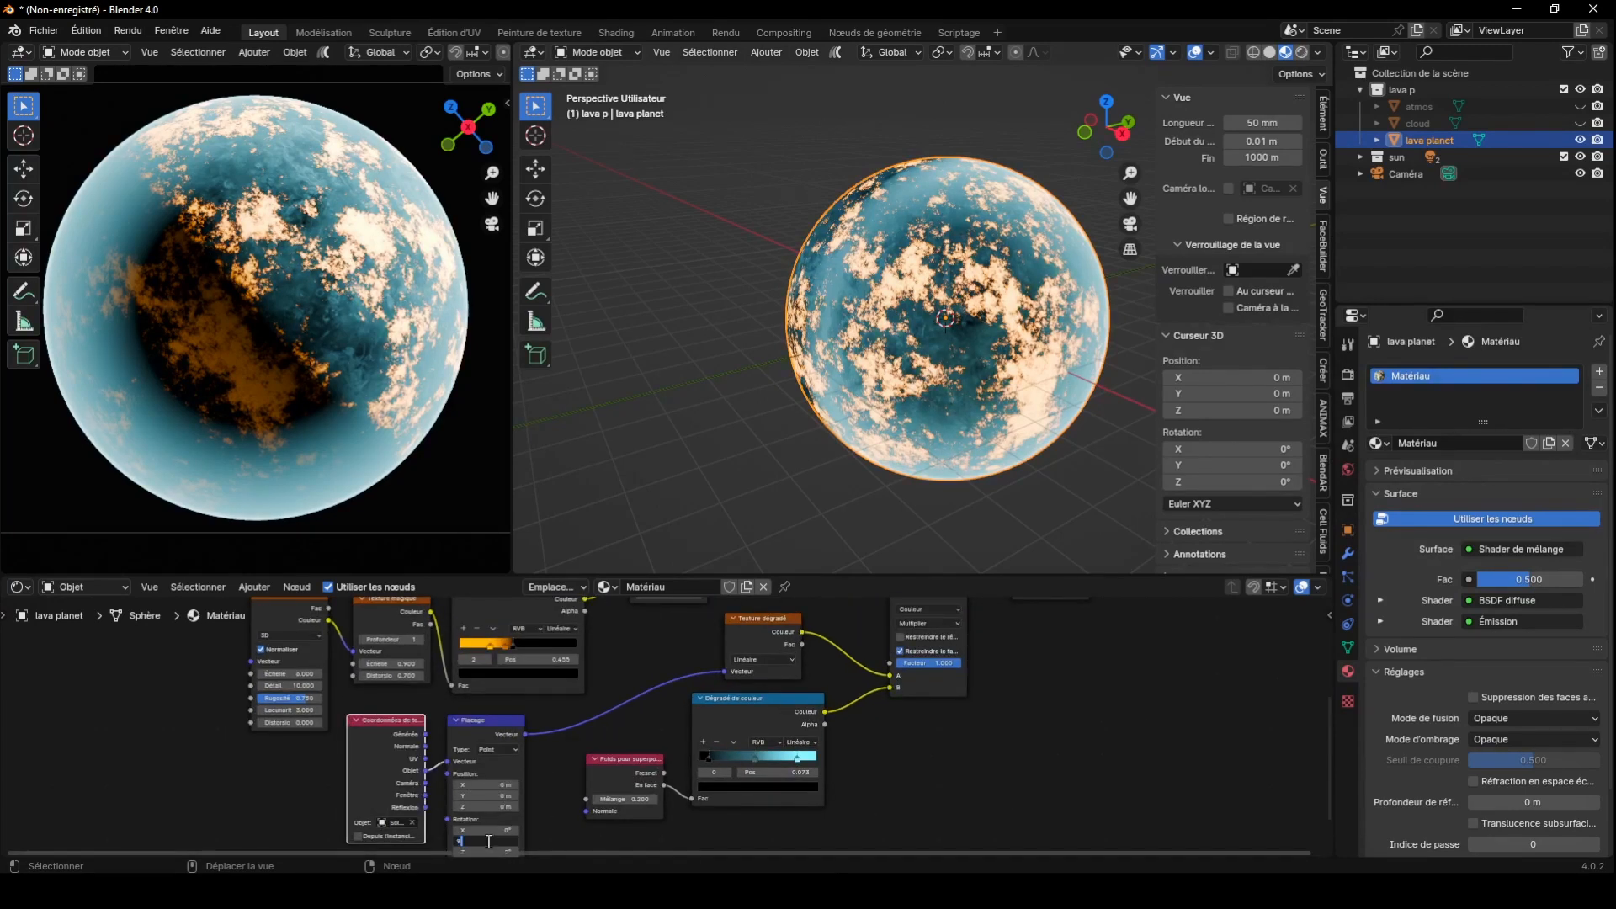
{"action": "key", "text": "Return"}
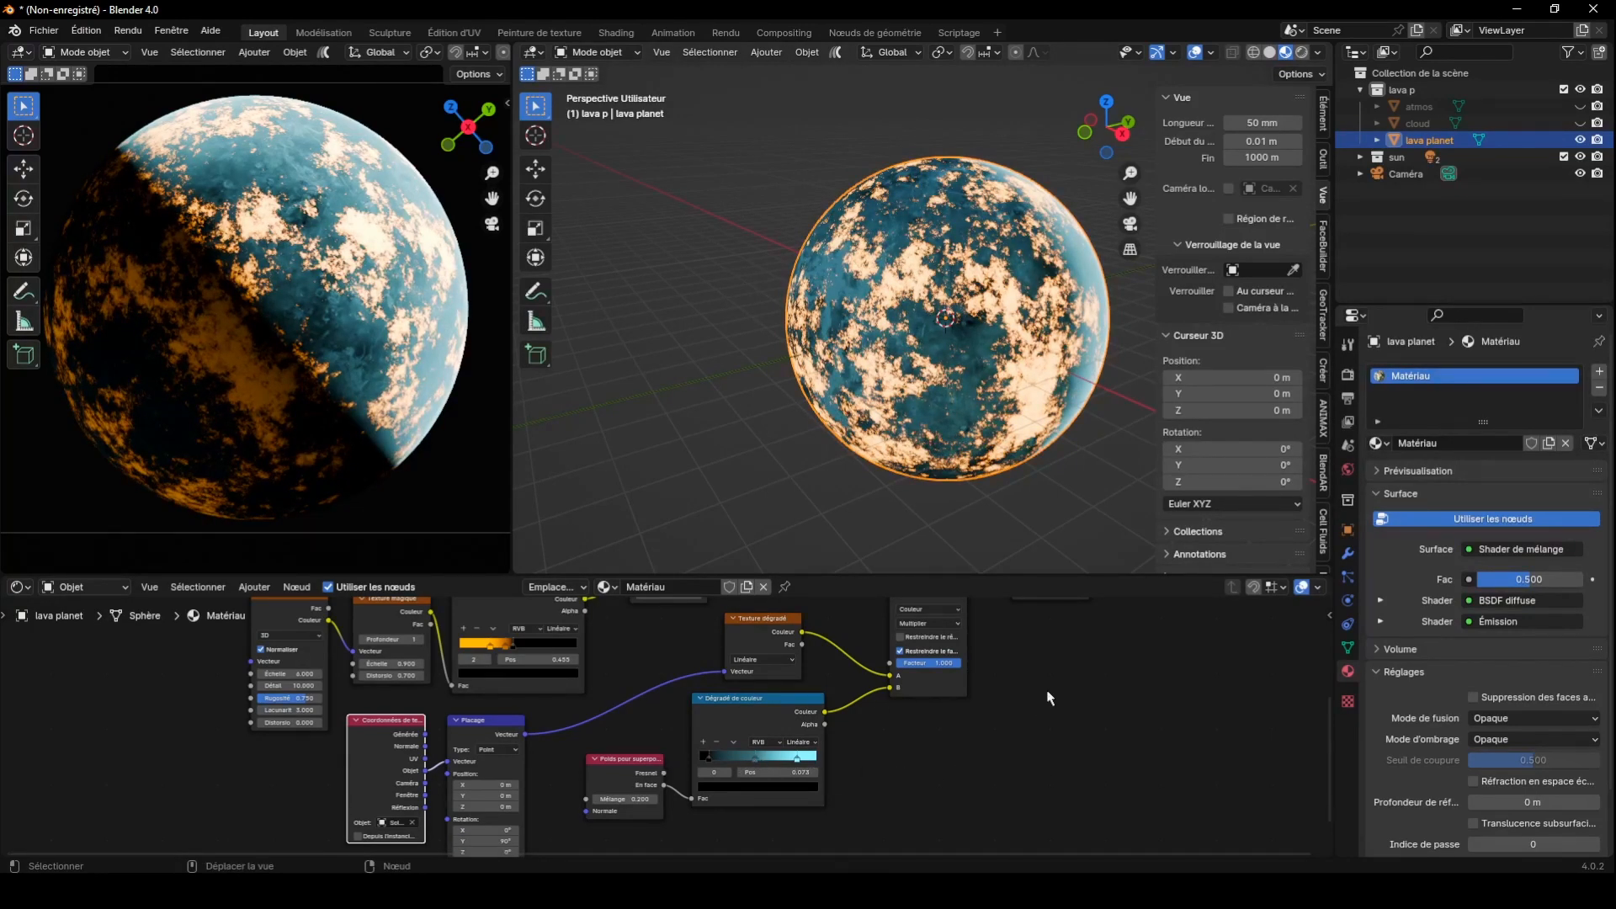
Duplicate the whole rim glow branch, from Texture Coordinate through Emission, and place the copy below the original
{"action": "left_click_drag", "start_coordinate": [1327, 719], "coordinate": [1327, 734]}
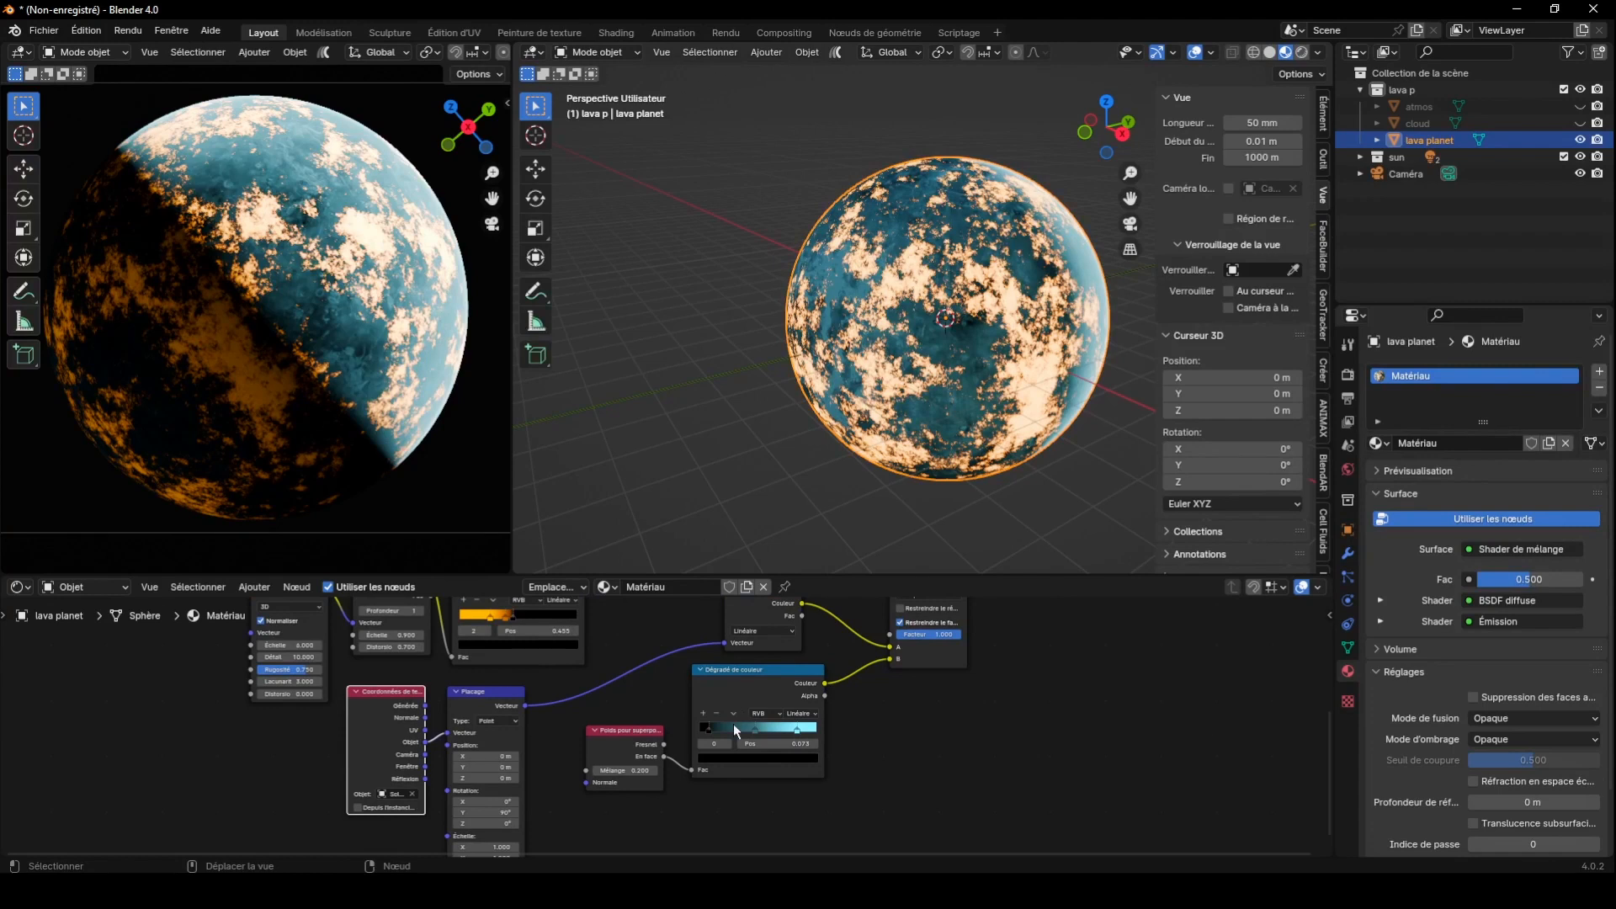
{"action": "scroll", "coordinate": [732, 729], "scroll_direction": "down", "scroll_amount": 3}
{"action": "left_click_drag", "start_coordinate": [875, 631], "coordinate": [861, 639]}
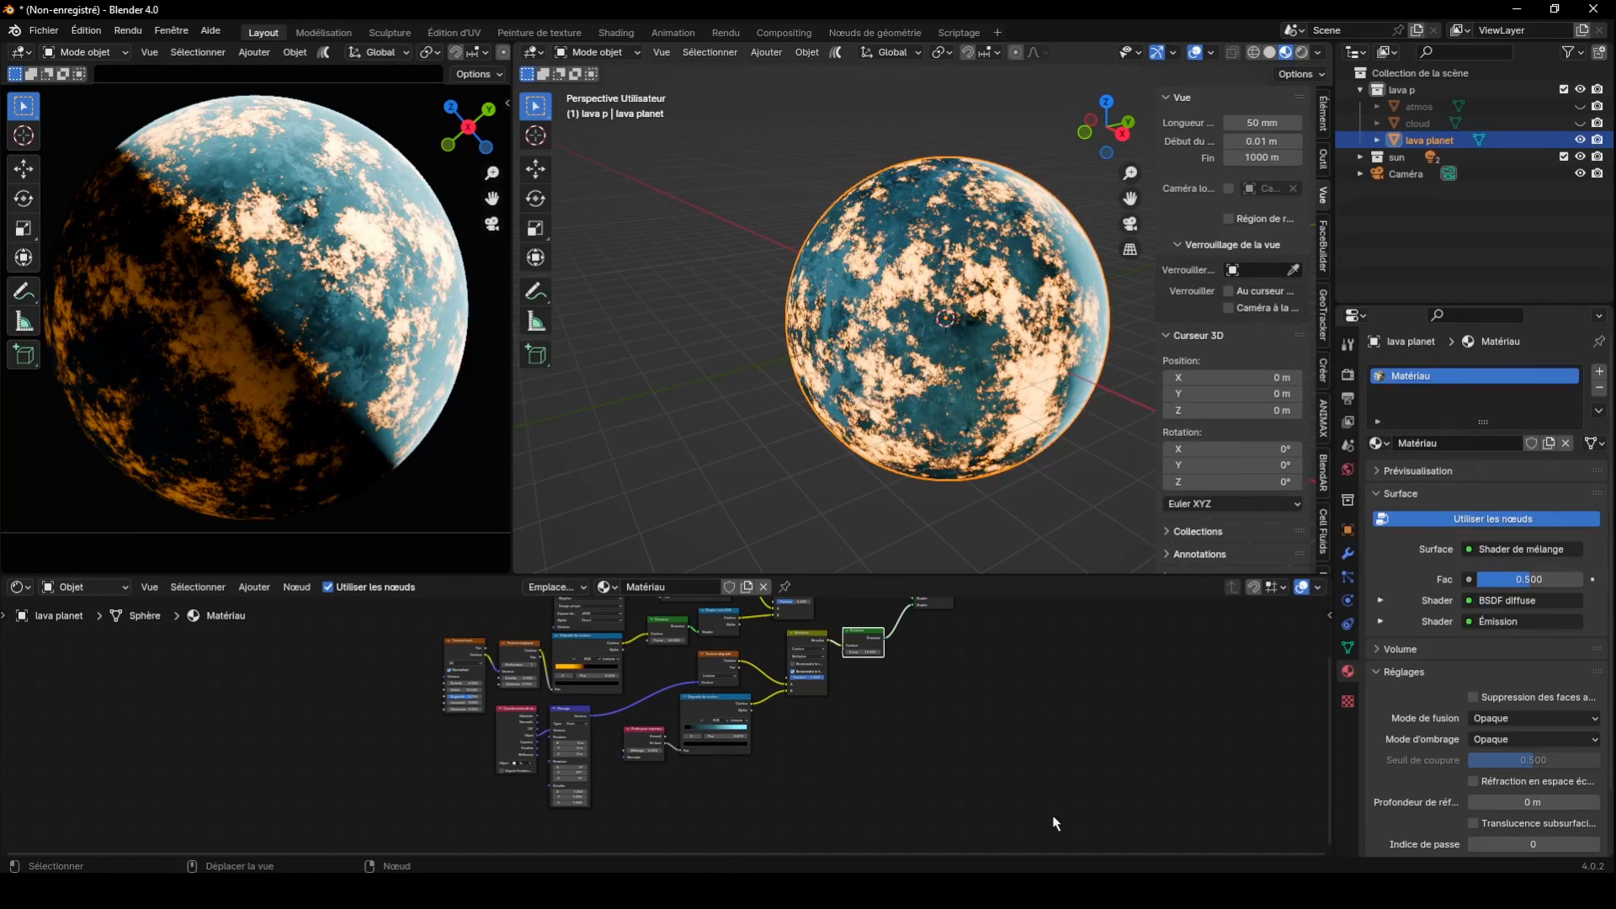
{"action": "left_click_drag", "start_coordinate": [958, 814], "coordinate": [513, 711]}
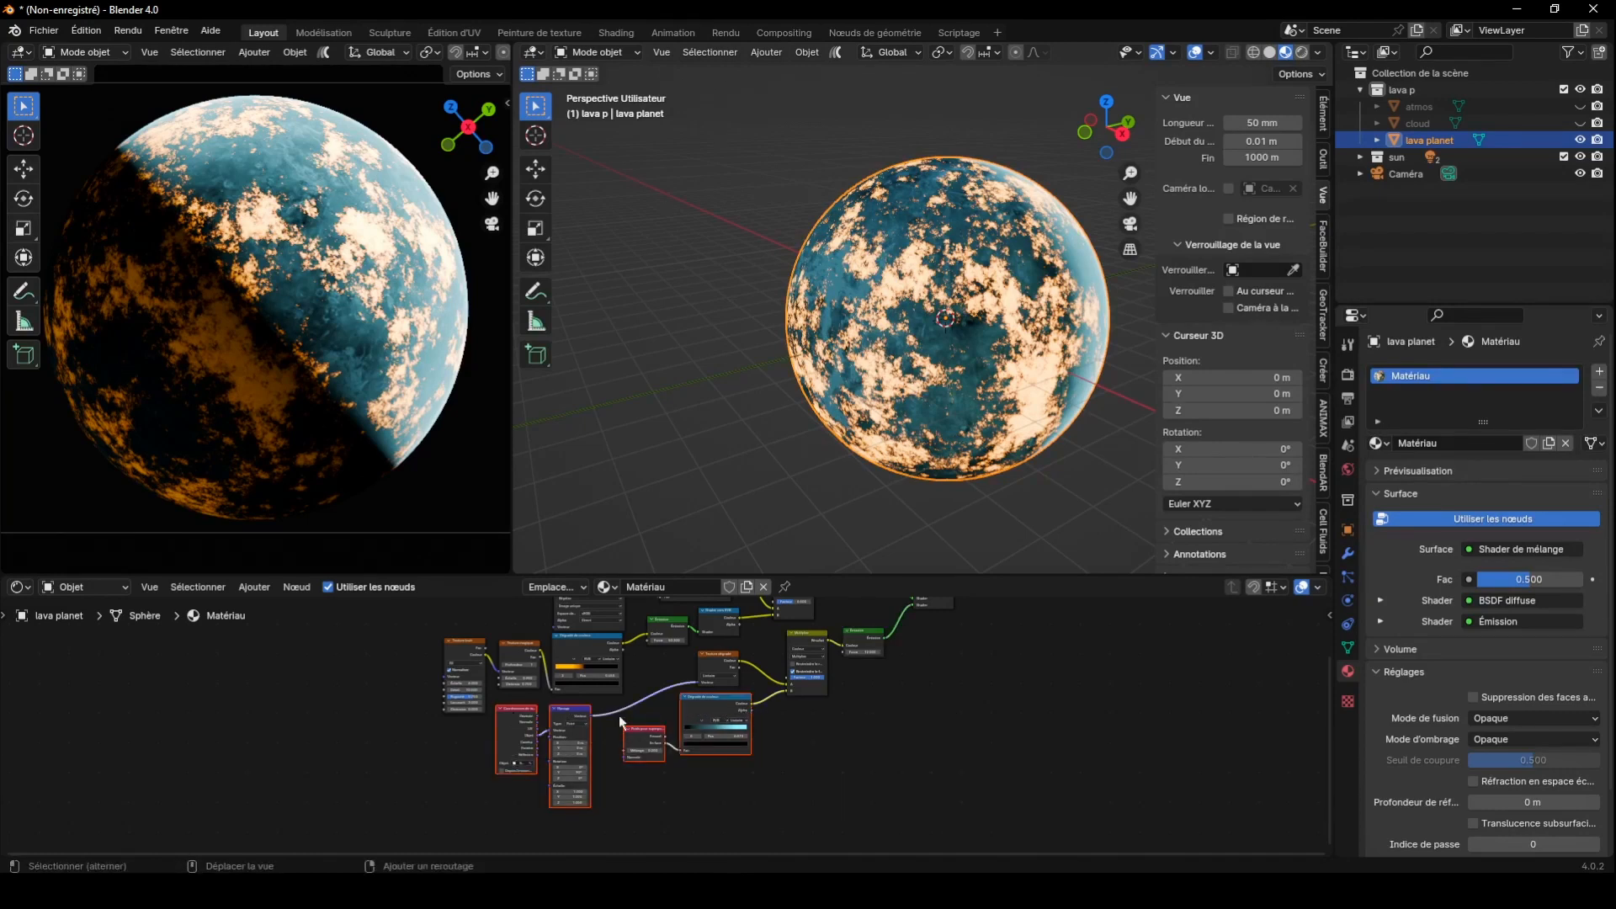
{"action": "left_click", "coordinate": [714, 661], "text": "shift"}
{"action": "left_click", "coordinate": [798, 653], "text": "shift"}
{"action": "left_click", "coordinate": [848, 647], "text": "shift"}
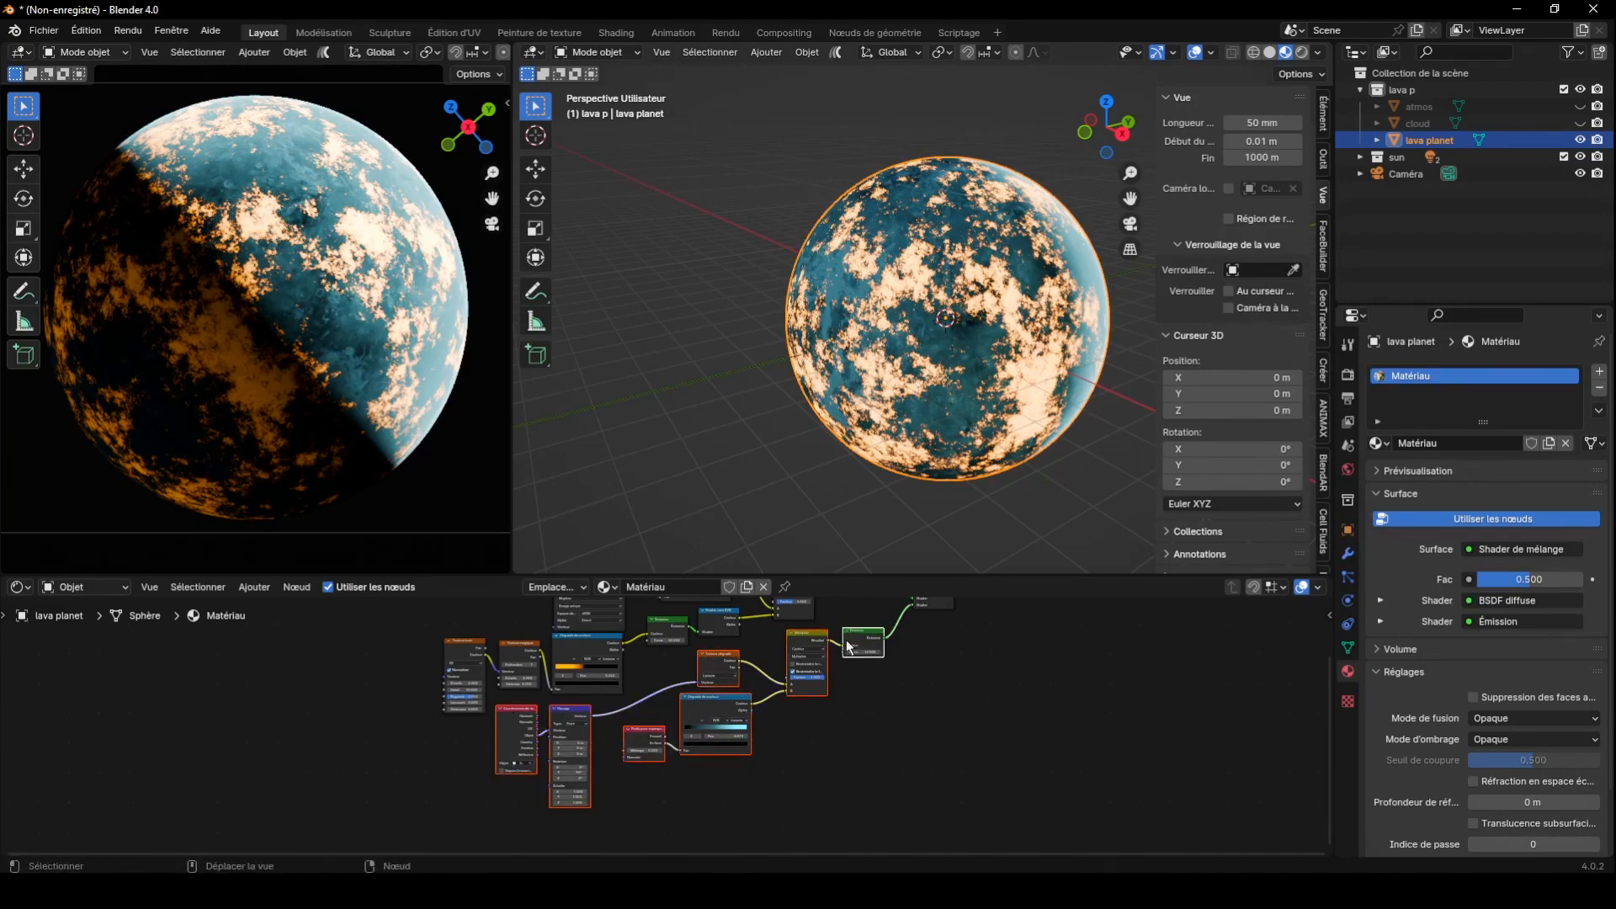
{"action": "key", "text": "shift+d"}
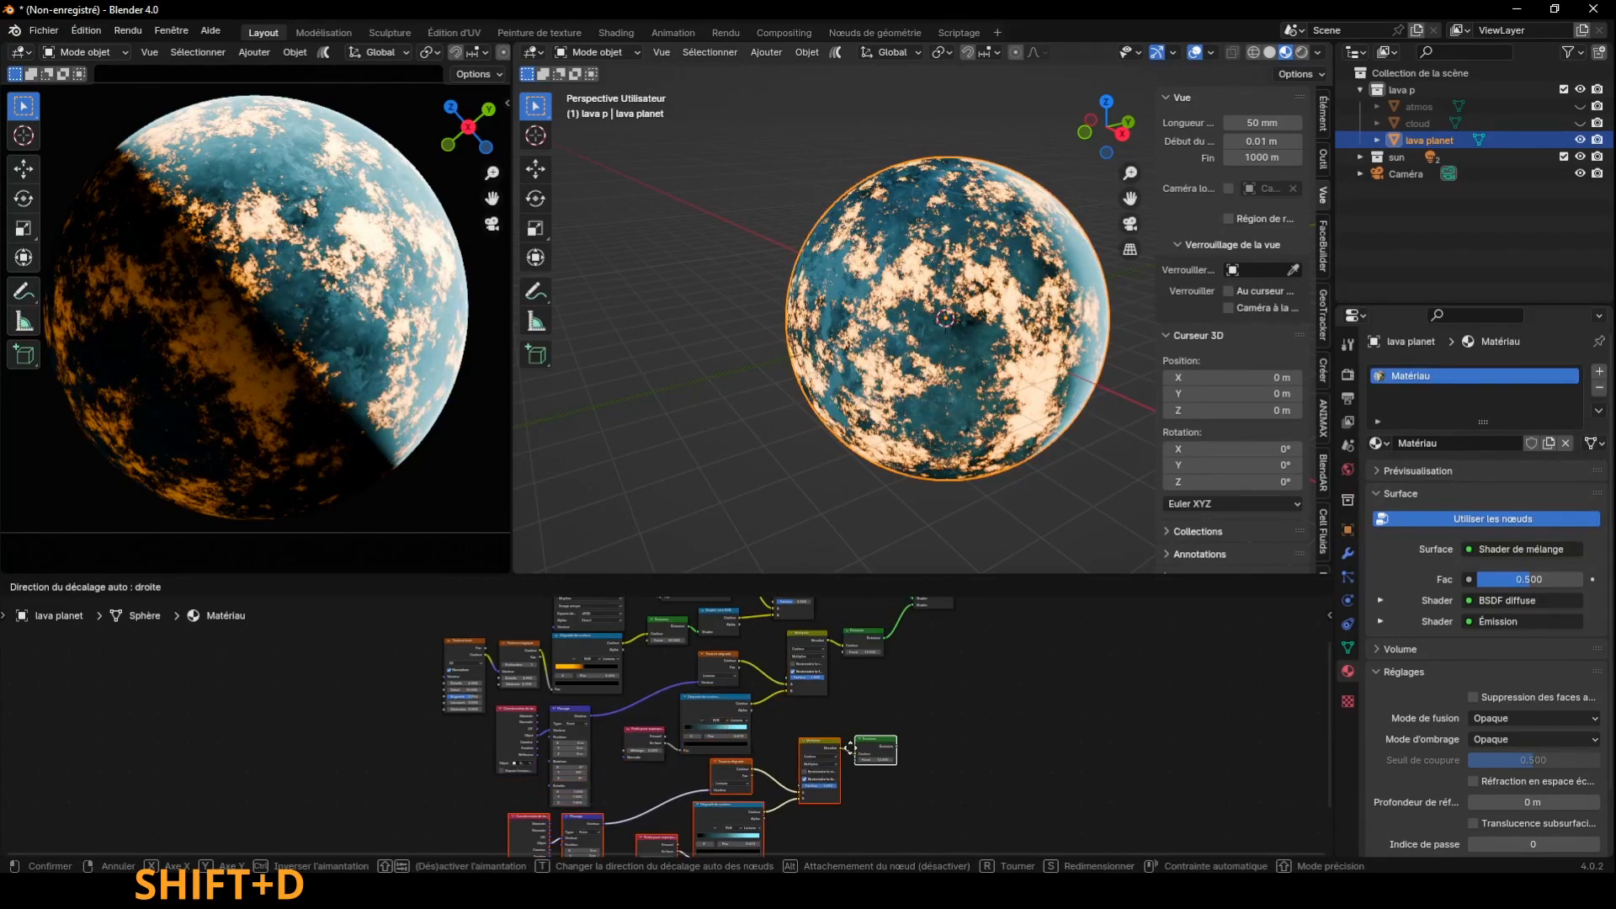
{"action": "left_click", "coordinate": [850, 748]}
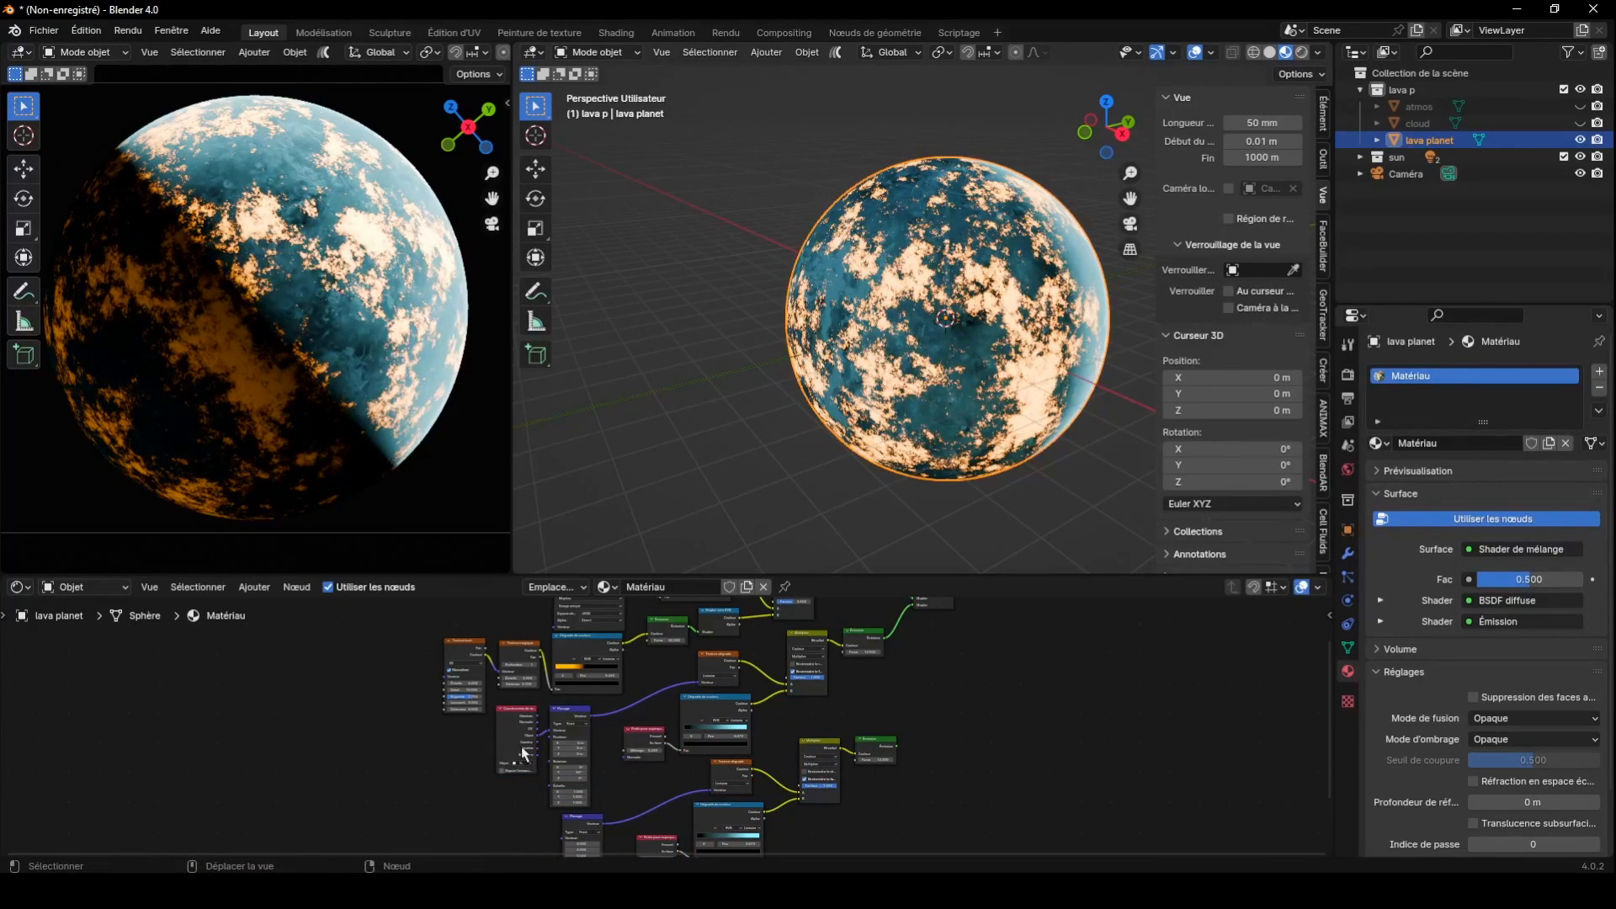
Replace the duplicated Texture Coordinate node with a link from the original's Object output to the duplicated Mapping node, and enlarge the node editor
{"action": "mouse_move", "coordinate": [537, 734]}
{"action": "left_mouse_down"}
{"action": "mouse_move", "coordinate": [556, 840]}
{"action": "mouse_move", "coordinate": [557, 755]}
{"action": "left_mouse_up"}
{"action": "left_click_drag", "start_coordinate": [918, 577], "coordinate": [917, 503]}
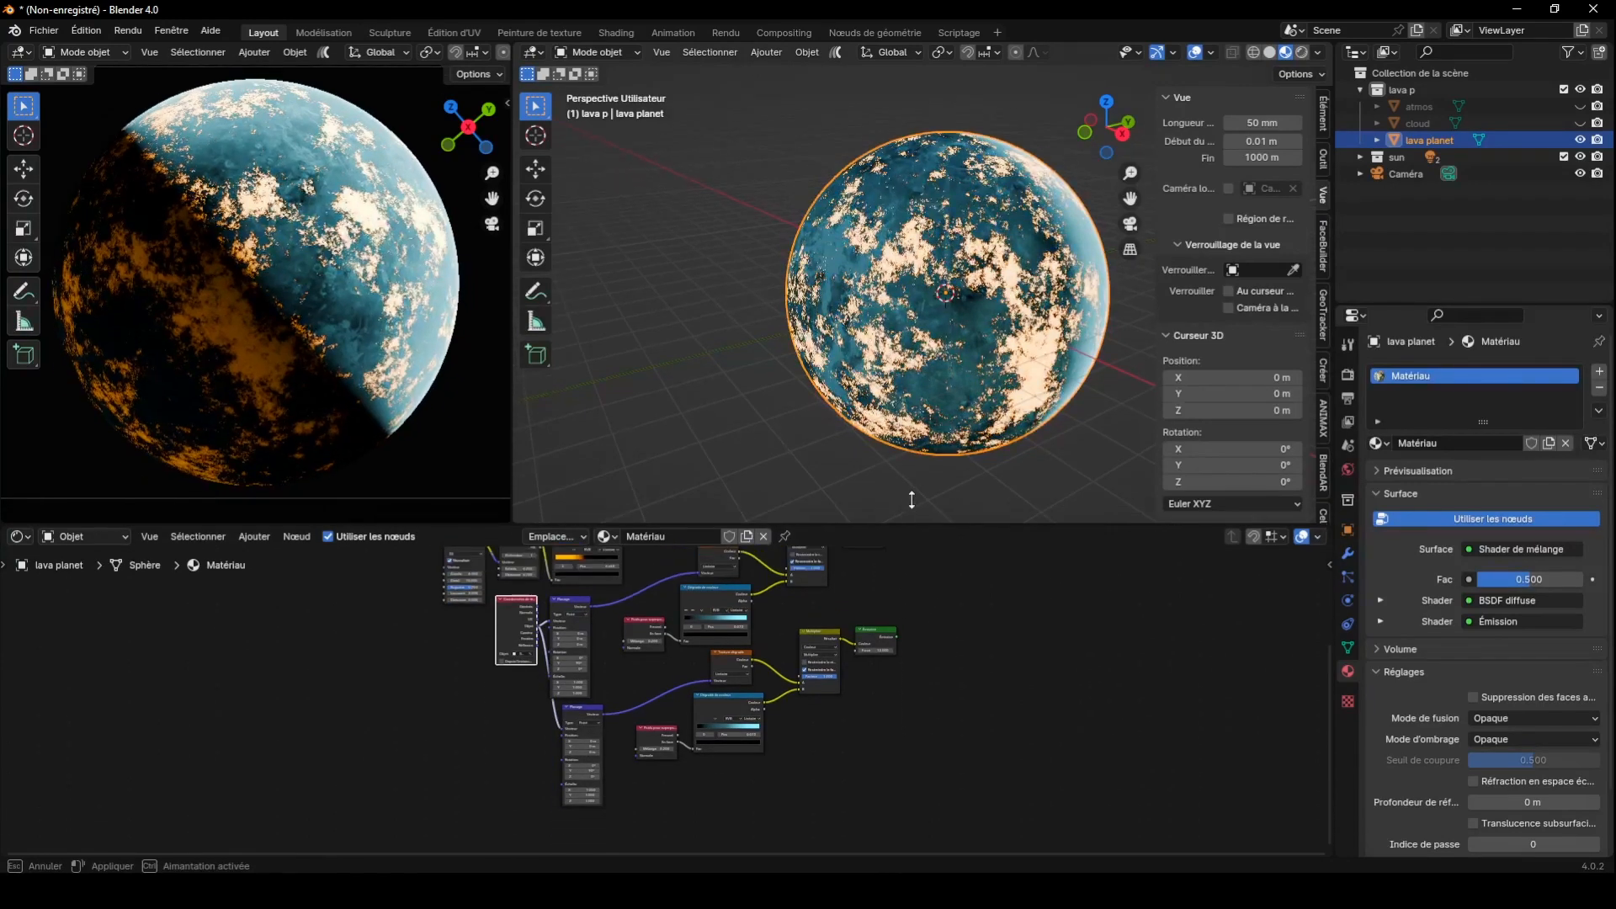
{"action": "left_click_drag", "start_coordinate": [1327, 707], "coordinate": [1246, 689]}
{"action": "scroll", "coordinate": [602, 680], "scroll_direction": "up", "scroll_amount": 3}
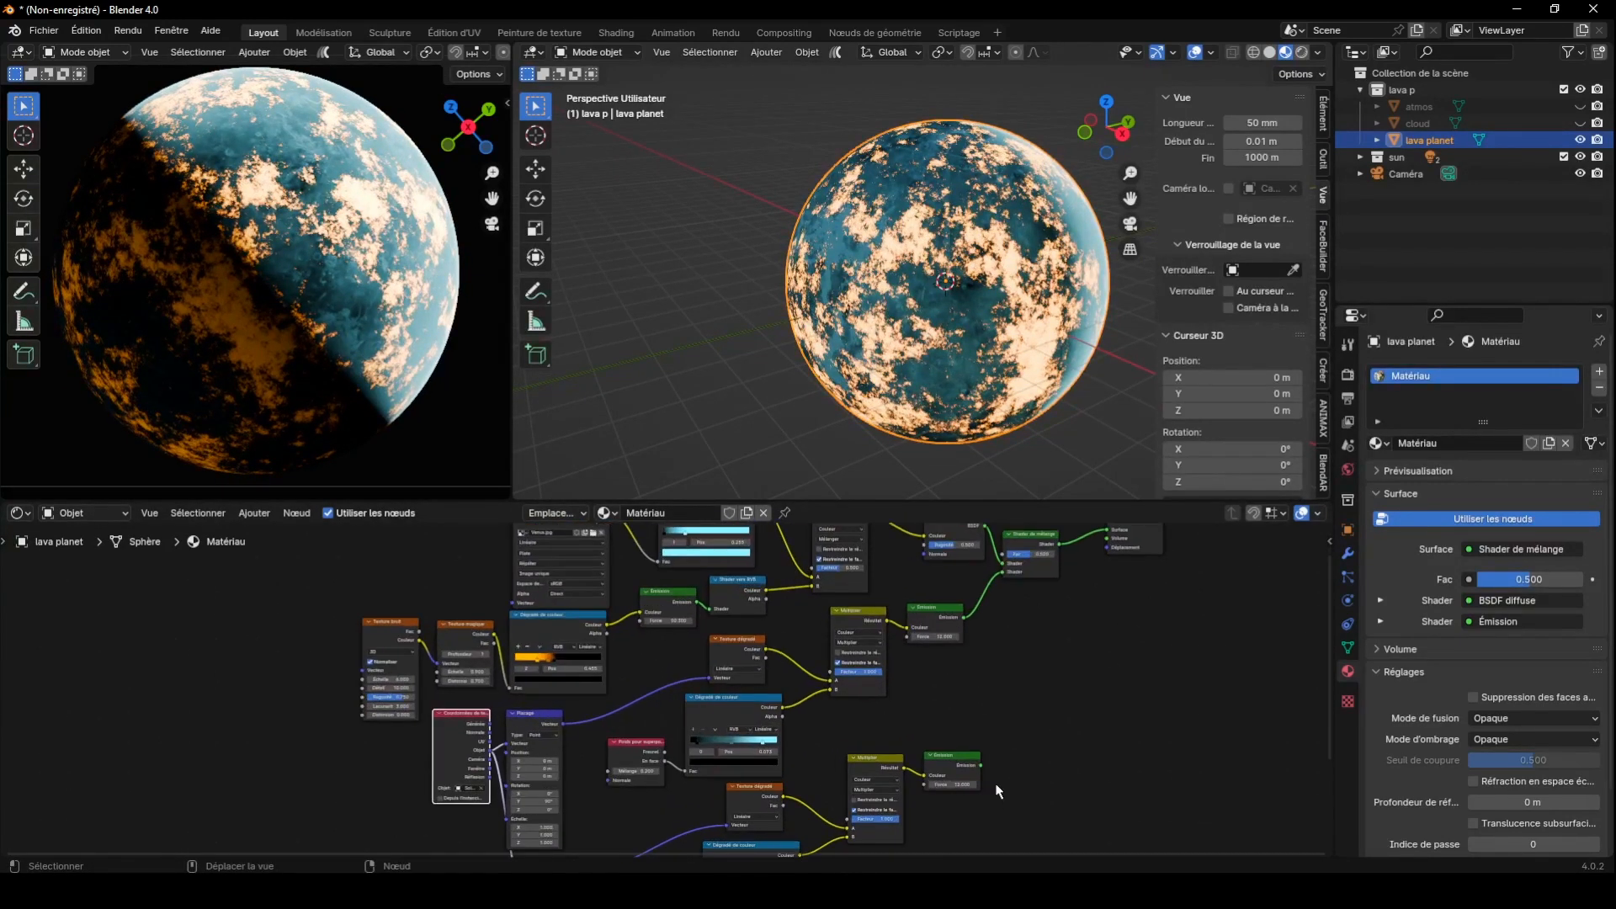
Insert an Add Shader node between the rim Emission and the Mix Shader, and connect the copied Emission to its second input
{"action": "left_click", "coordinate": [255, 515]}
{"action": "mouse_move", "coordinate": [277, 606]}
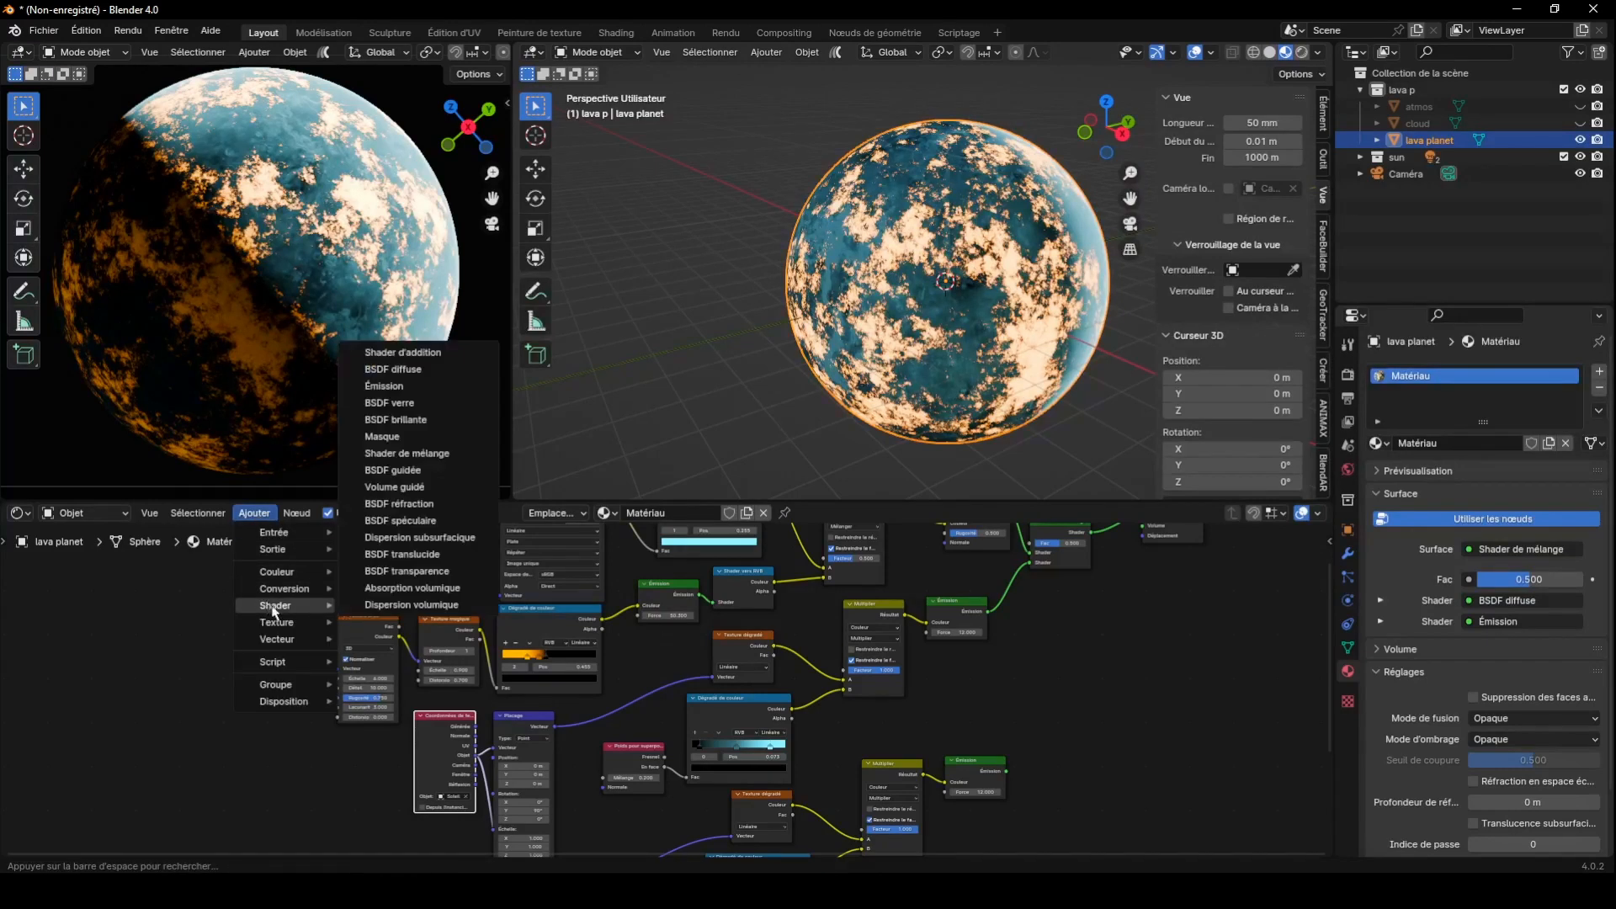
{"action": "left_click", "coordinate": [404, 354]}
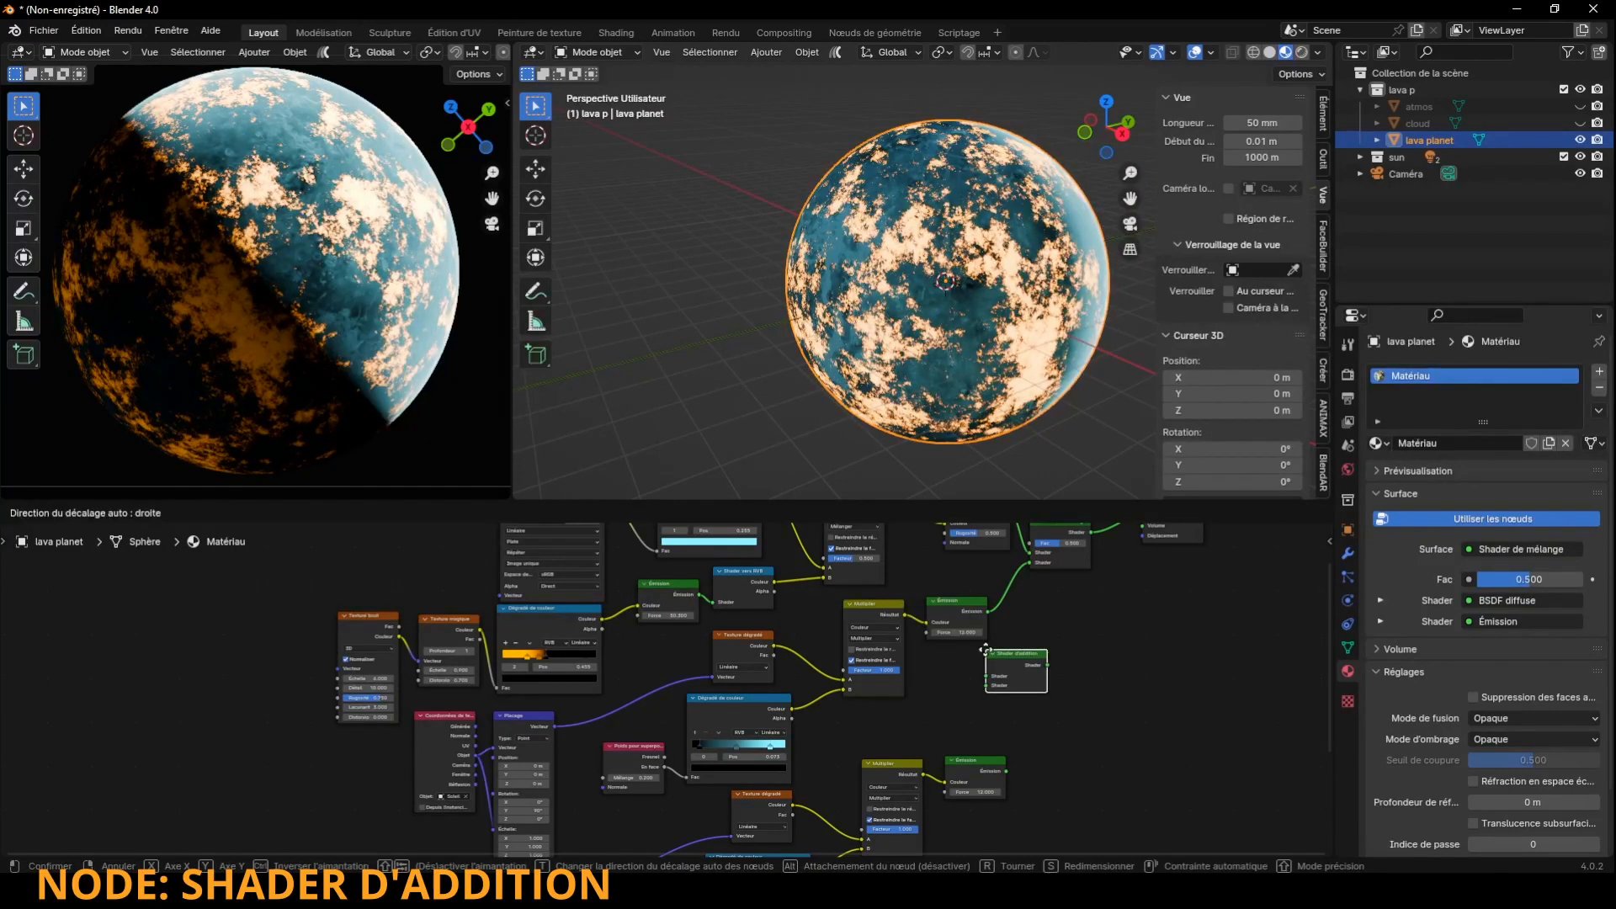
{"action": "left_click", "coordinate": [1034, 623]}
{"action": "left_click_drag", "start_coordinate": [1033, 622], "coordinate": [1025, 714]}
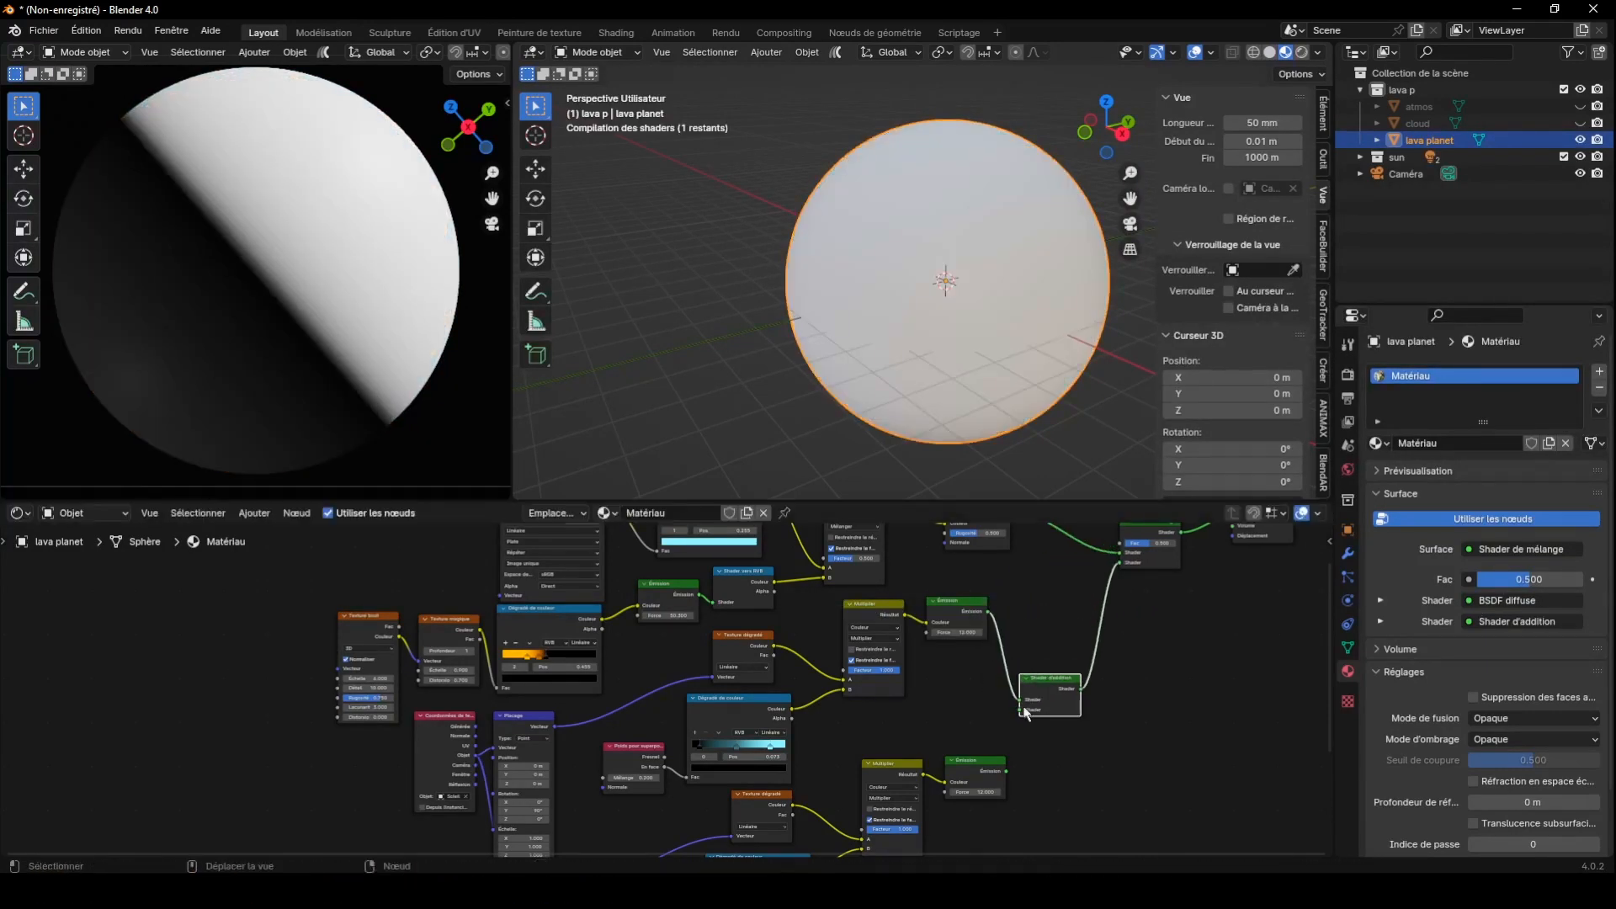
{"action": "left_click_drag", "start_coordinate": [1006, 771], "coordinate": [1021, 710]}
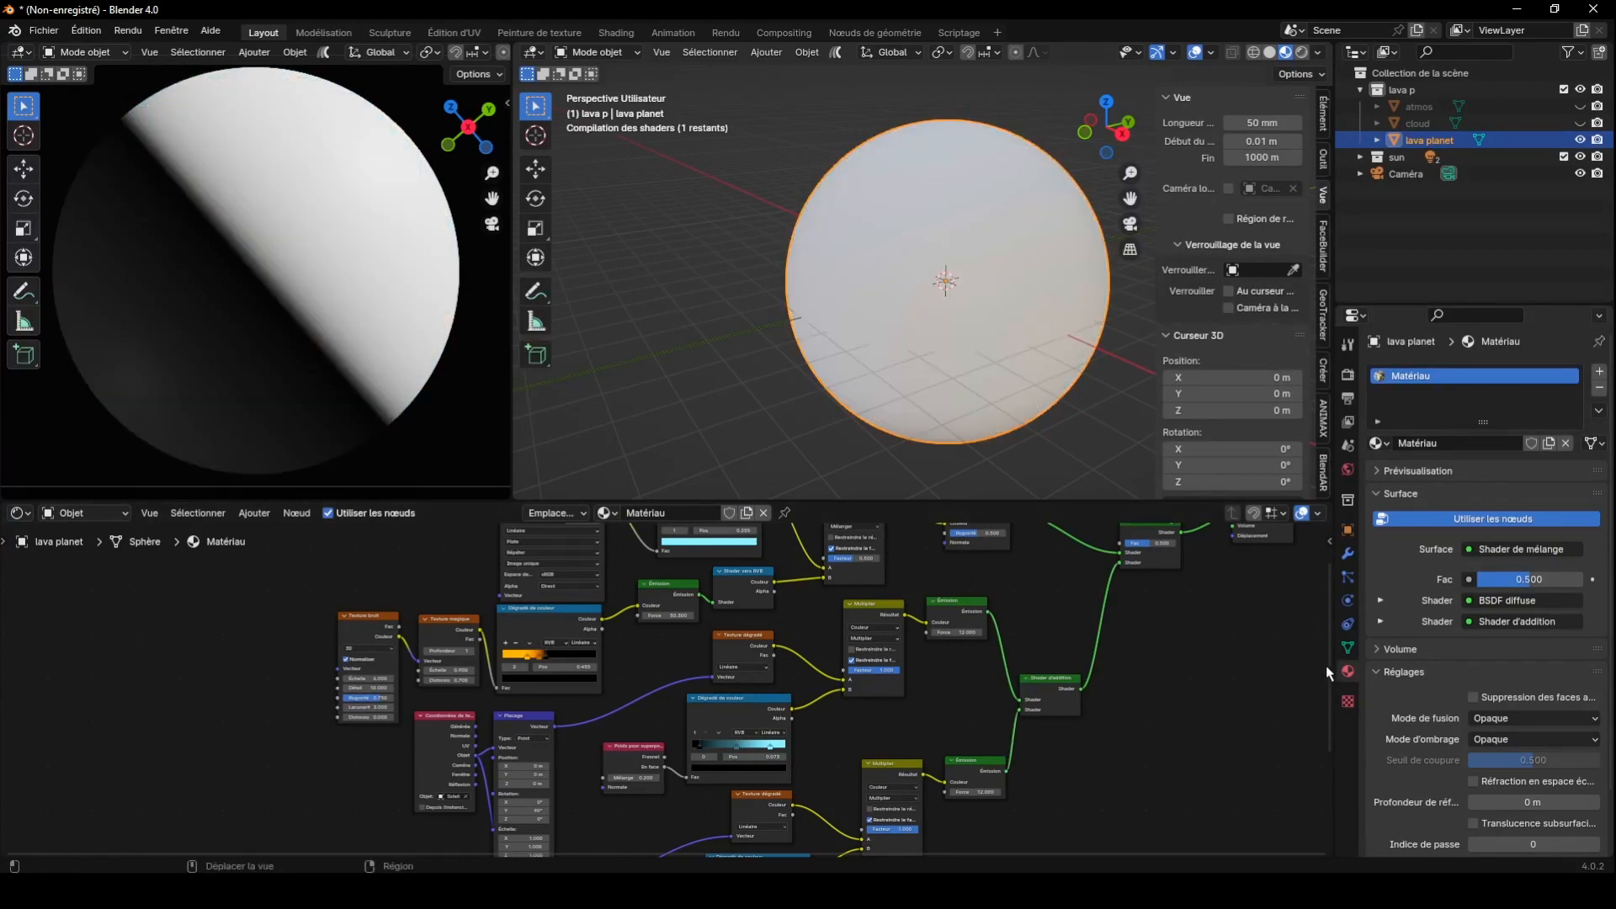
Collapse the original Mapping node and move the duplicated Mapping node directly below it, beside the Texture Coordinate node
{"action": "left_click_drag", "start_coordinate": [1328, 665], "coordinate": [1328, 729]}
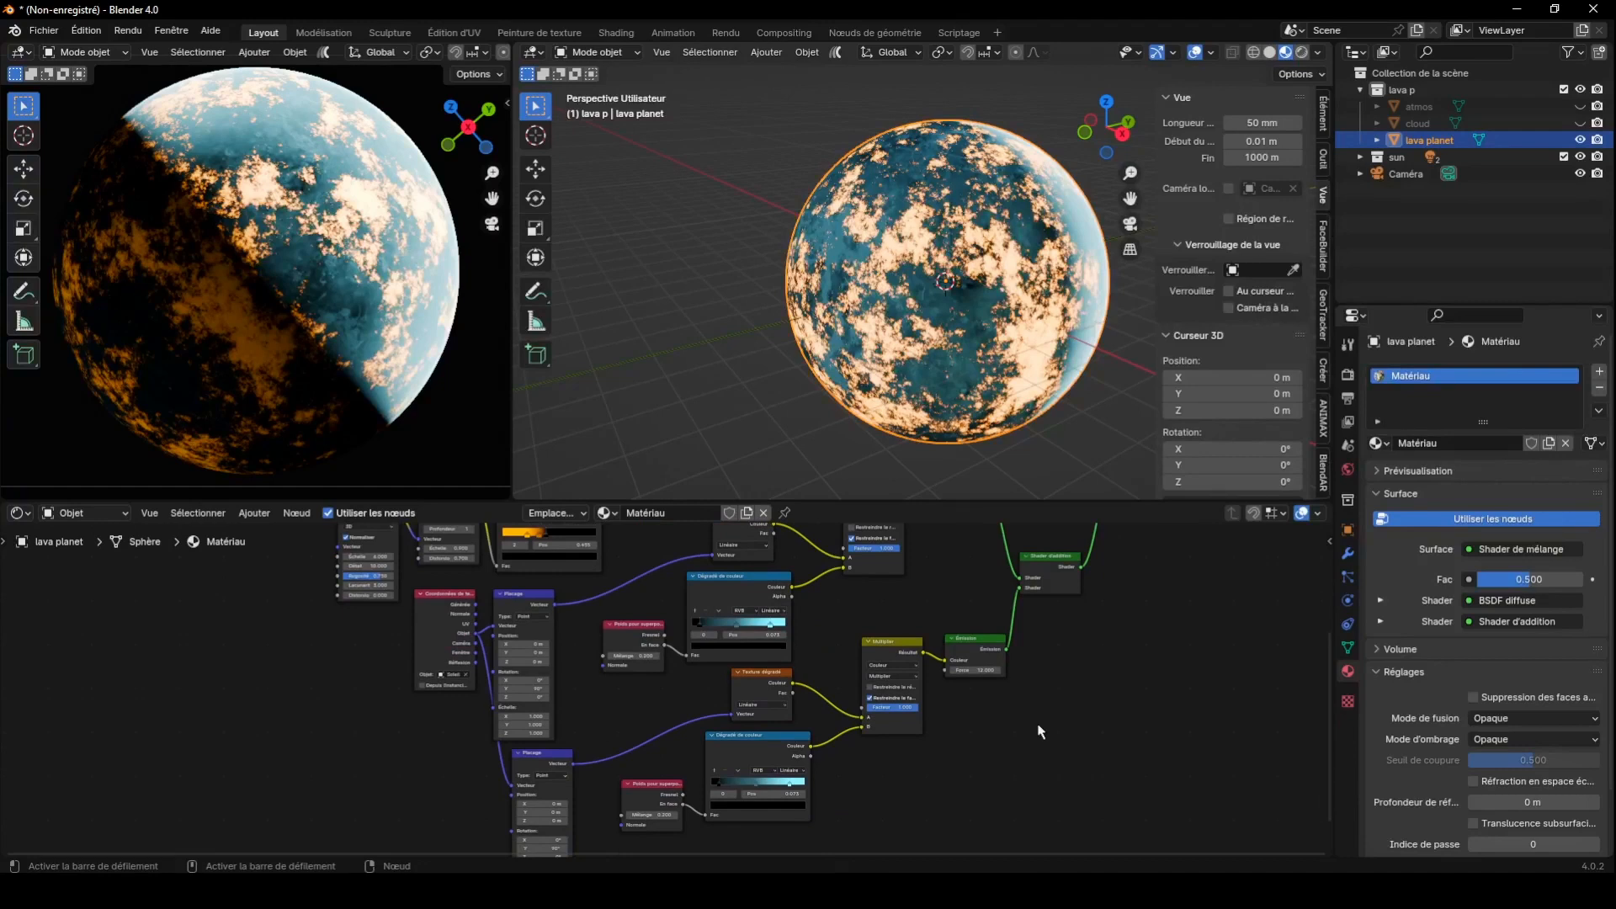
{"action": "scroll", "coordinate": [673, 684], "scroll_direction": "up", "scroll_amount": 1}
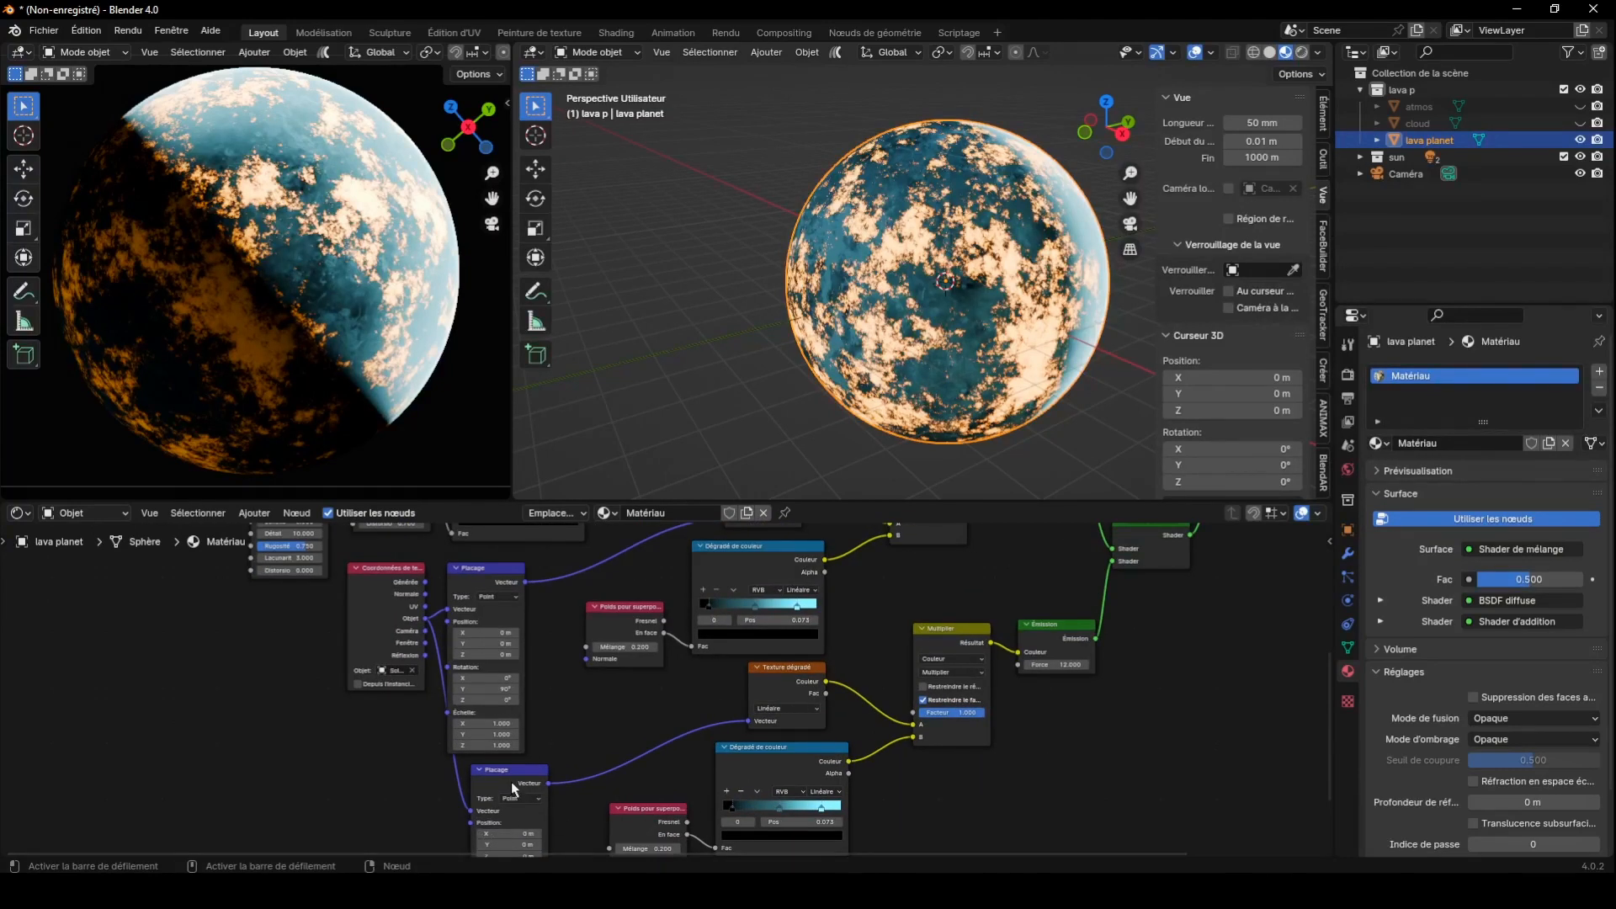
{"action": "left_click_drag", "start_coordinate": [511, 784], "coordinate": [487, 769]}
{"action": "left_click", "coordinate": [457, 569]}
{"action": "left_click_drag", "start_coordinate": [486, 573], "coordinate": [494, 591]}
{"action": "left_click_drag", "start_coordinate": [479, 761], "coordinate": [488, 653]}
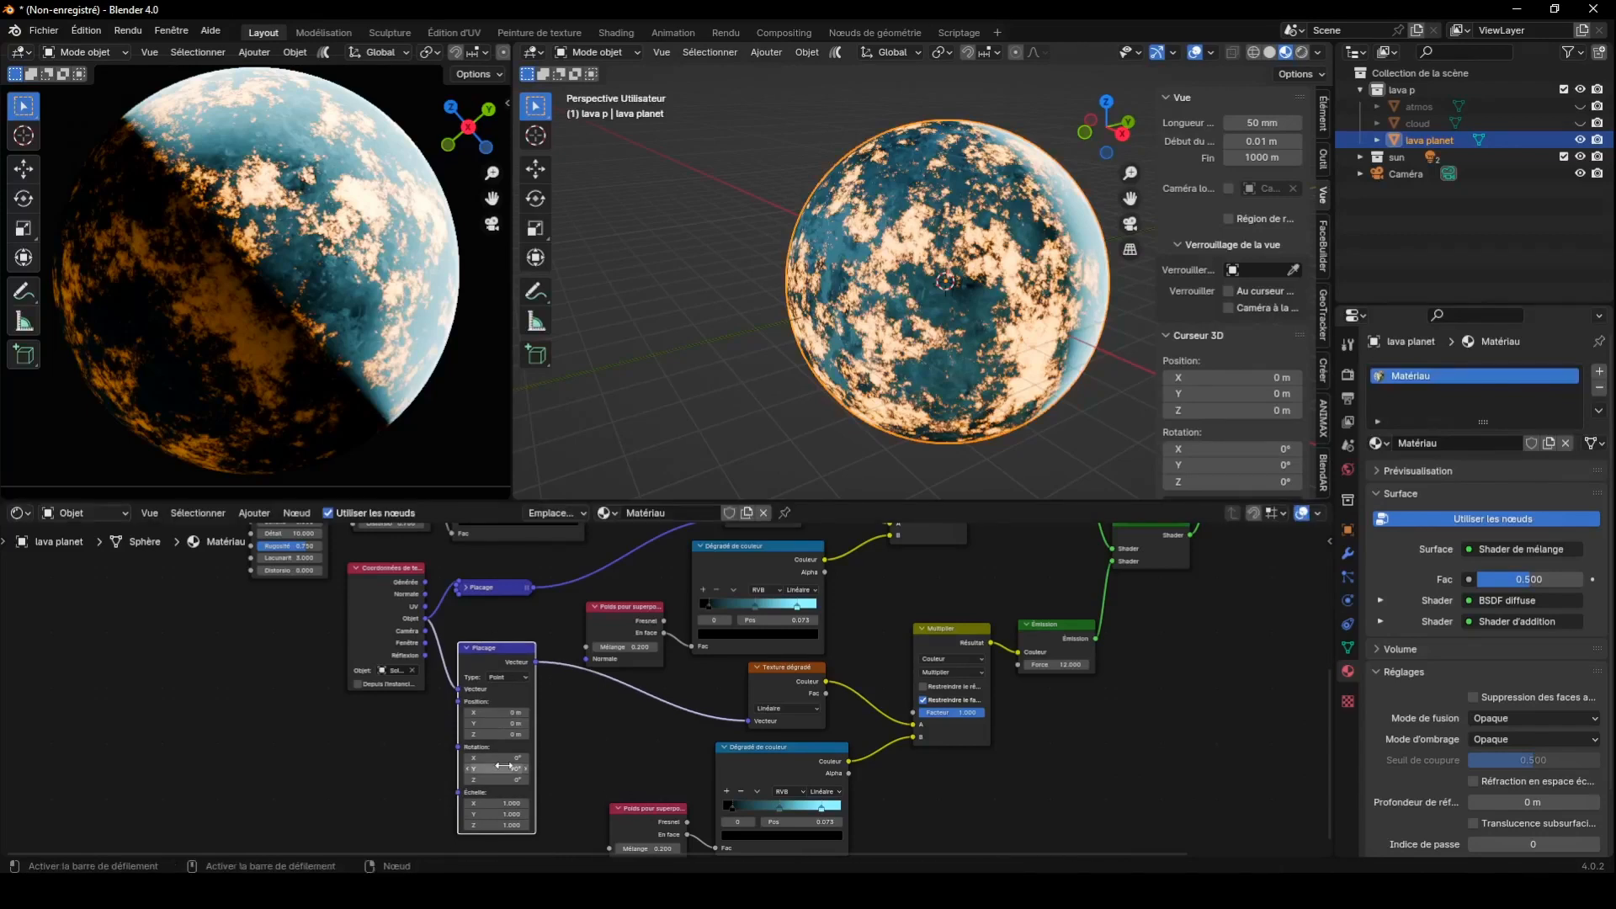
Set the duplicated Mapping node's Y rotation to -90°
{"action": "key", "text": "minus"}
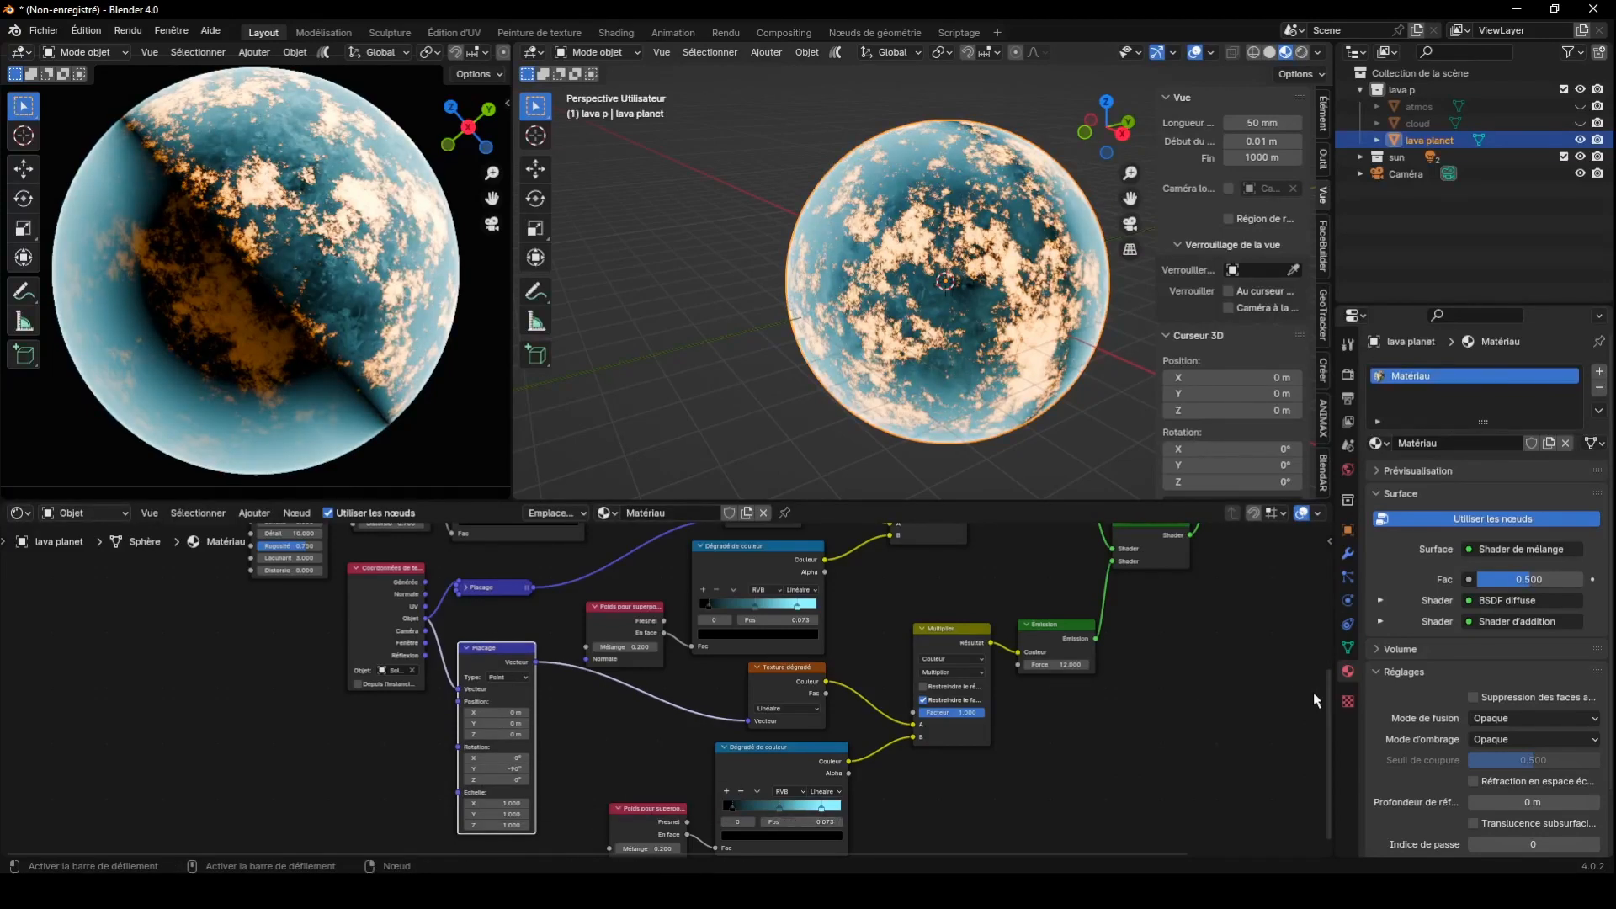
{"action": "scroll", "coordinate": [1317, 707], "scroll_direction": "down", "scroll_amount": 2, "text": "shift"}
{"action": "scroll", "coordinate": [1322, 714], "scroll_direction": "up", "scroll_amount": 2}
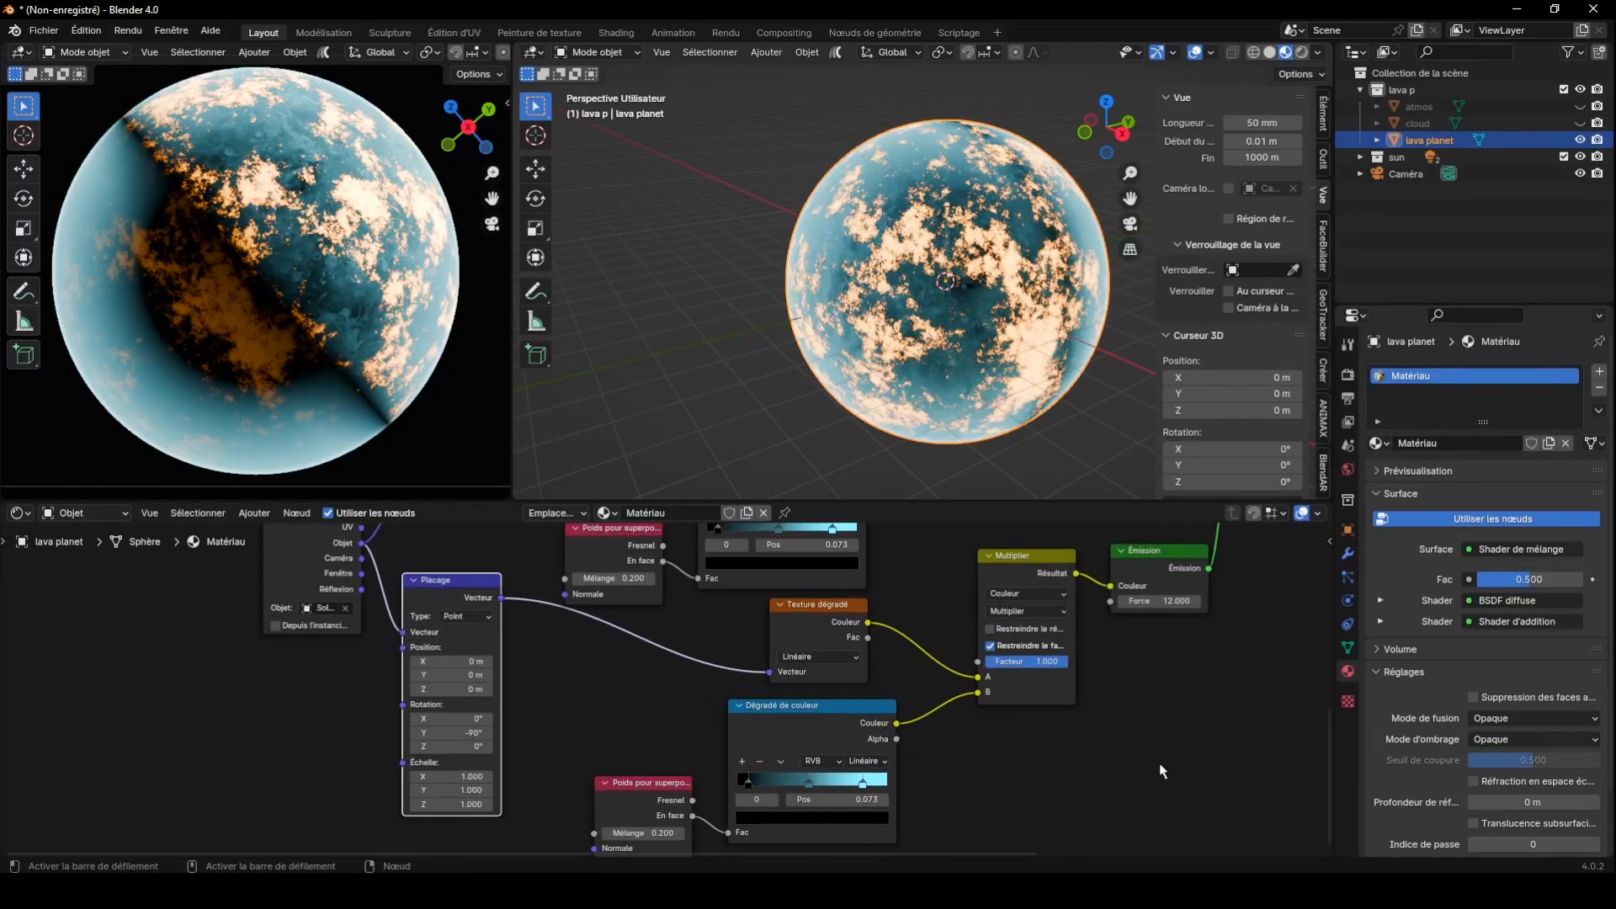
{"action": "scroll", "coordinate": [1327, 736], "scroll_direction": "up", "scroll_amount": 1}
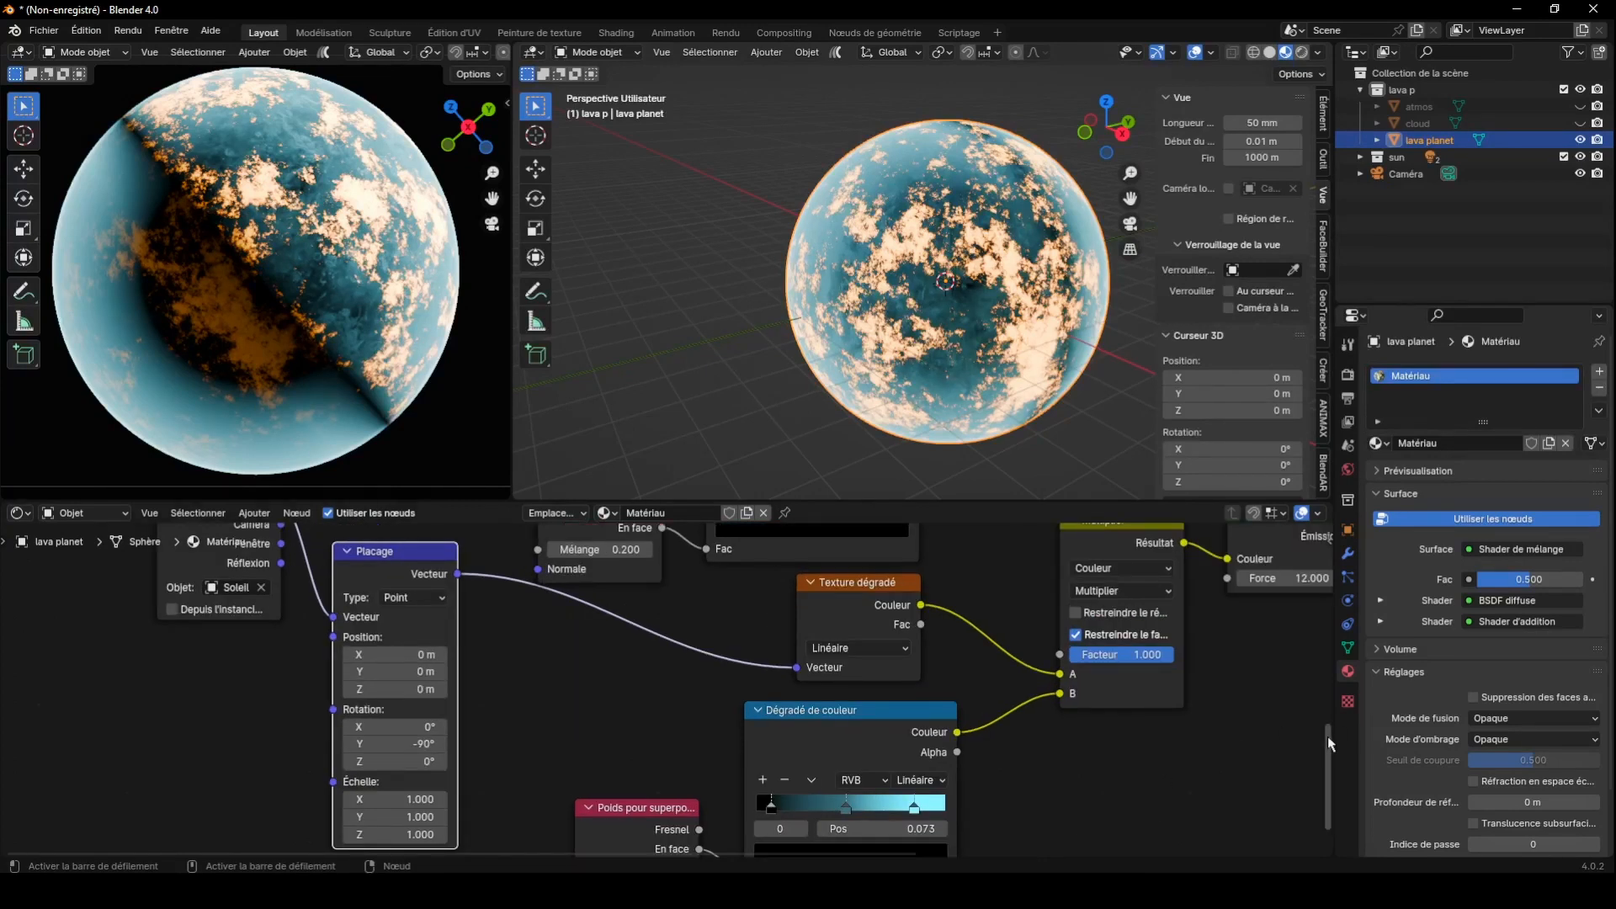
Lower the strength of the duplicated branch's Emission node to 0.100
{"action": "scroll", "coordinate": [1327, 736], "scroll_direction": "down", "scroll_amount": 2, "text": "shift"}
{"action": "scroll", "coordinate": [1326, 760], "scroll_direction": "up", "scroll_amount": 2, "text": "shift"}
{"action": "scroll", "coordinate": [1214, 750], "scroll_direction": "down", "scroll_amount": 1}
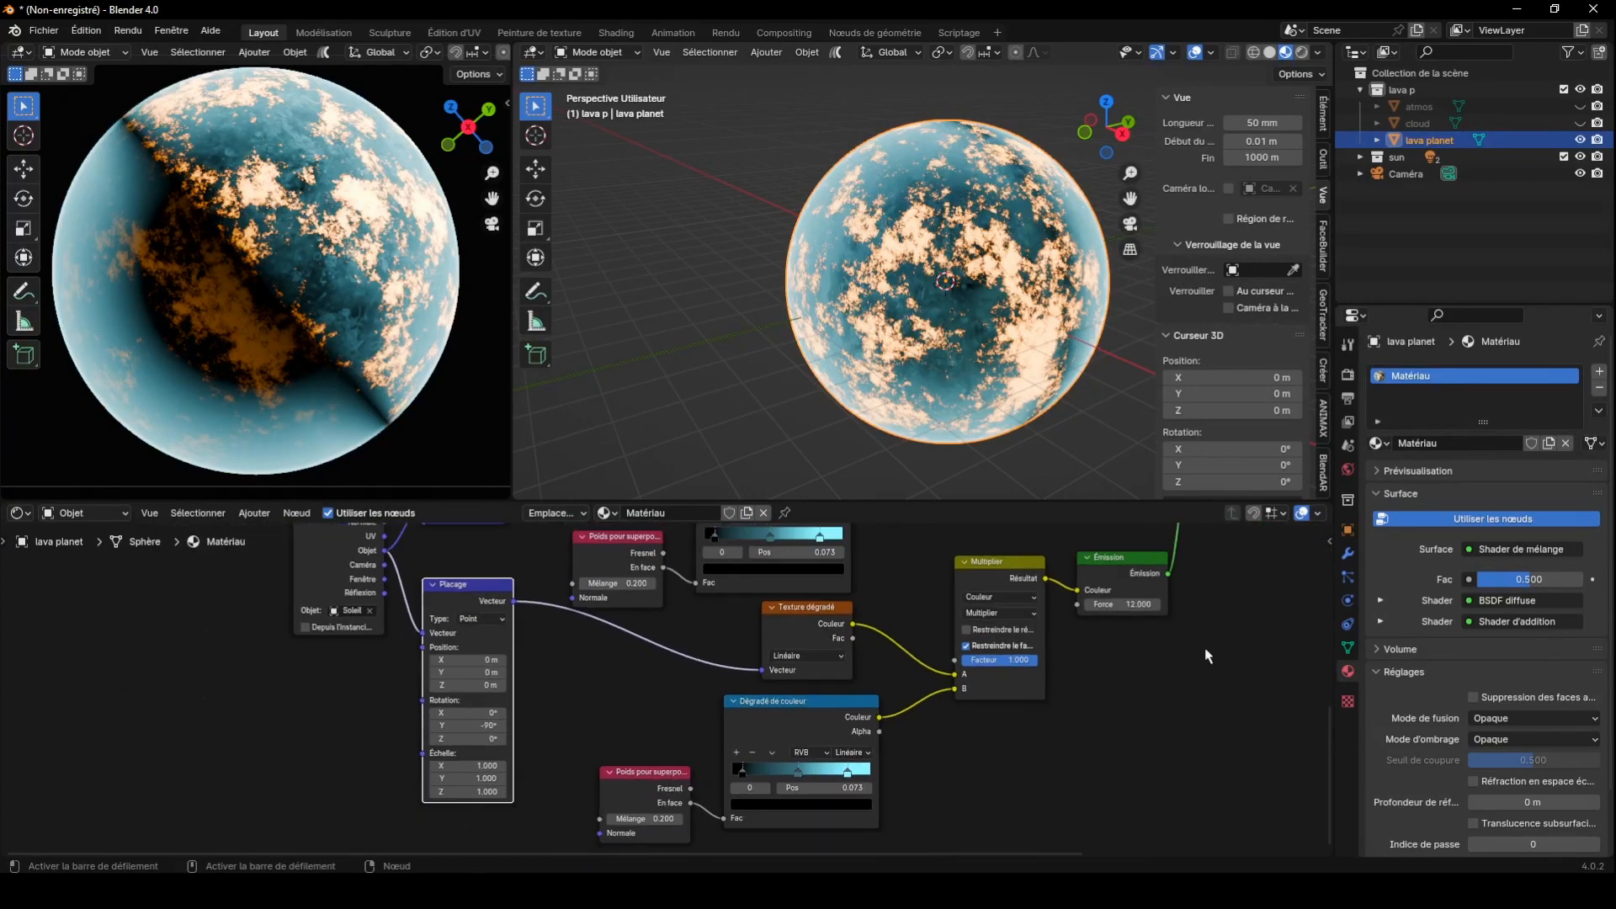
{"action": "left_click_drag", "start_coordinate": [1123, 604], "coordinate": [1002, 604]}
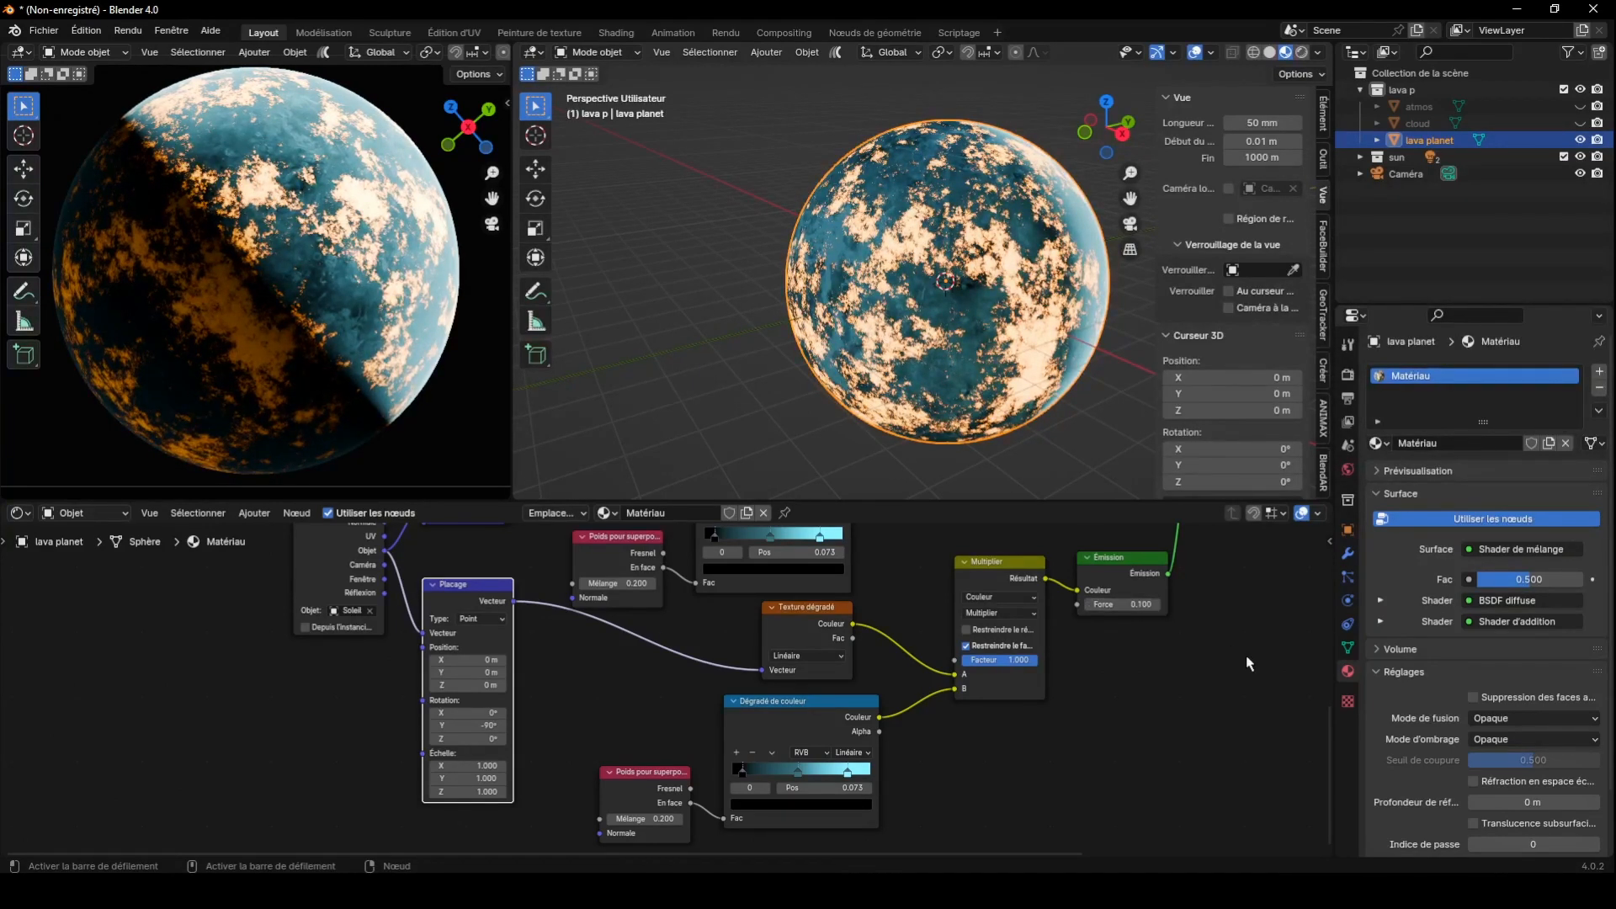
{"action": "left_click", "coordinate": [1159, 604]}
Recolour the duplicated branch's Color Ramp, making the last stop bright green (hue 0.341) and the middle stop dark green
{"action": "scroll", "coordinate": [1065, 772], "scroll_direction": "up", "scroll_amount": 5}
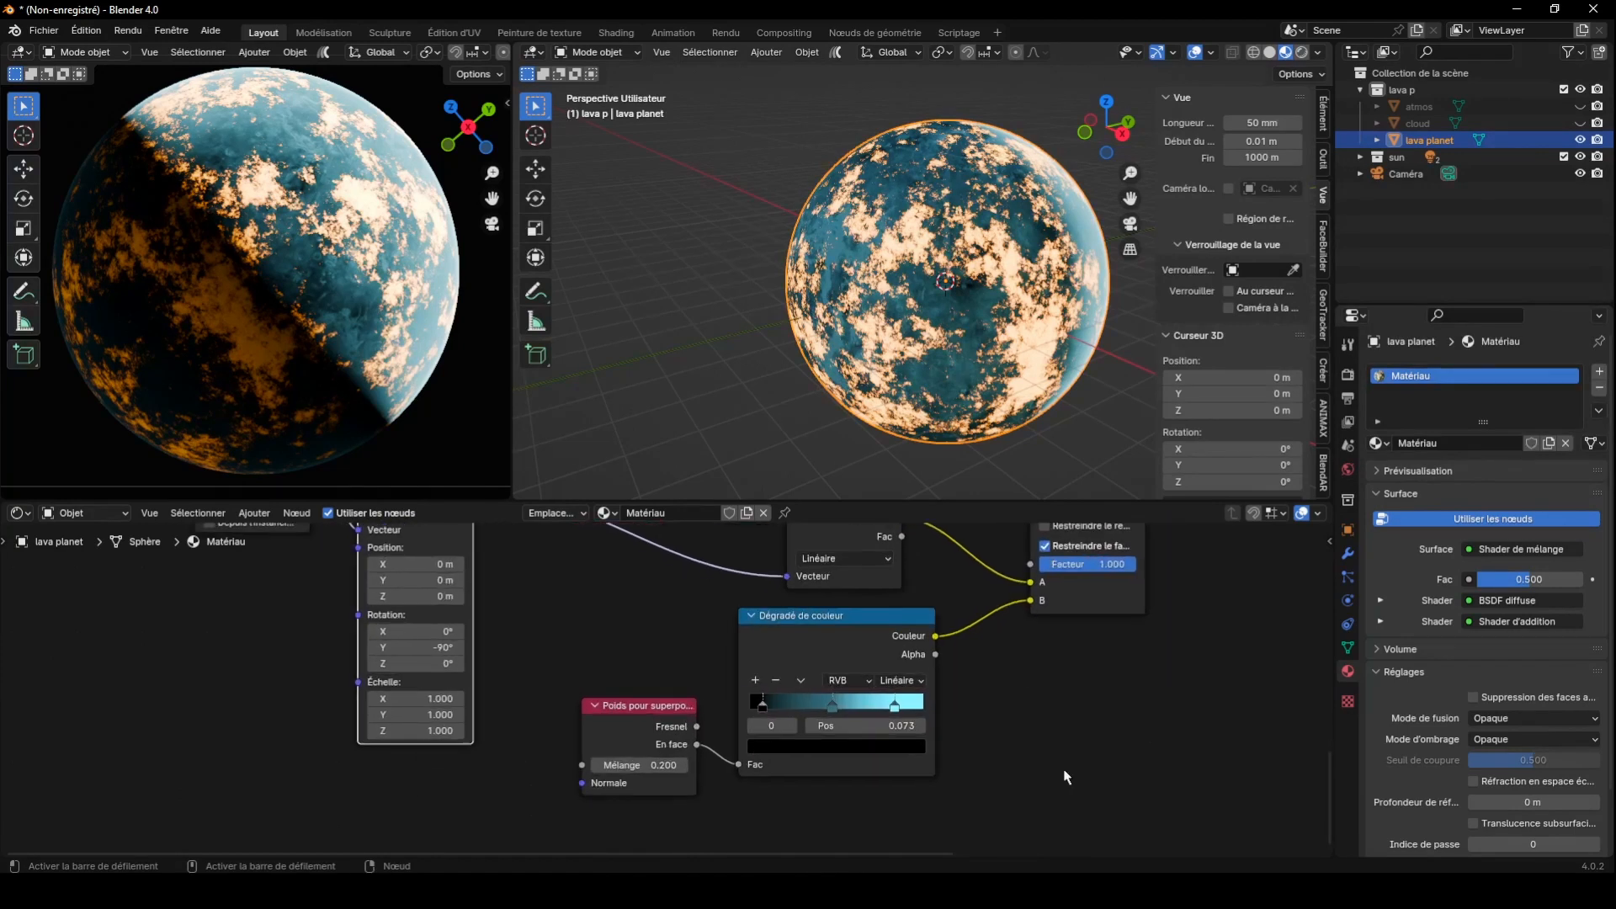
{"action": "left_click", "coordinate": [1004, 714]}
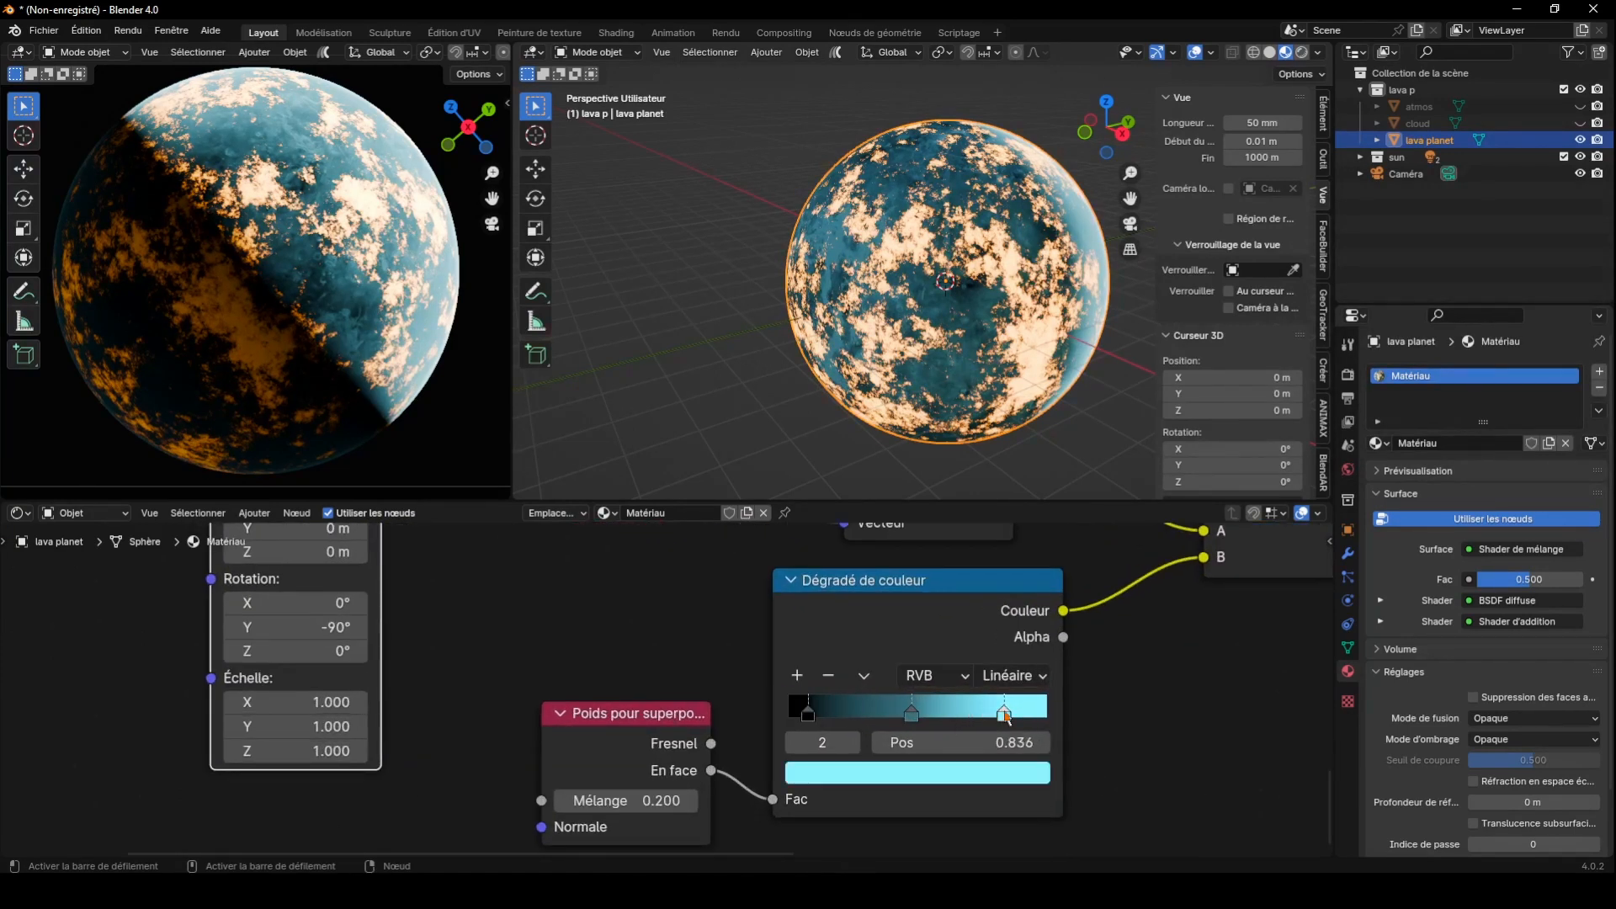
{"action": "left_click", "coordinate": [1001, 773]}
{"action": "left_click", "coordinate": [828, 427]}
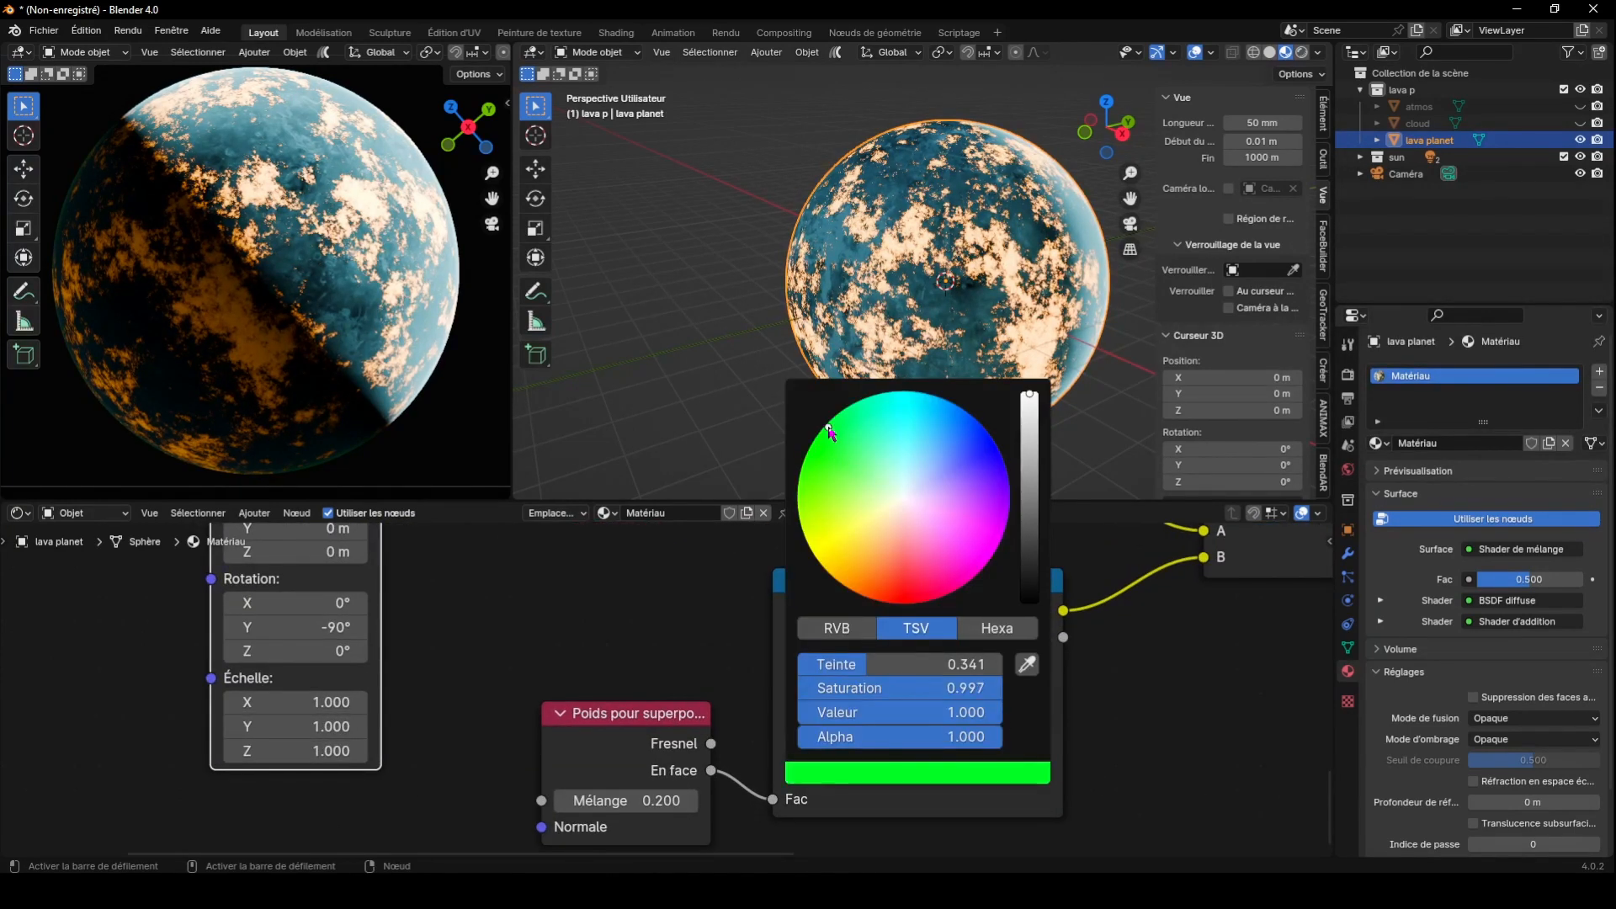
{"action": "left_click", "coordinate": [911, 714]}
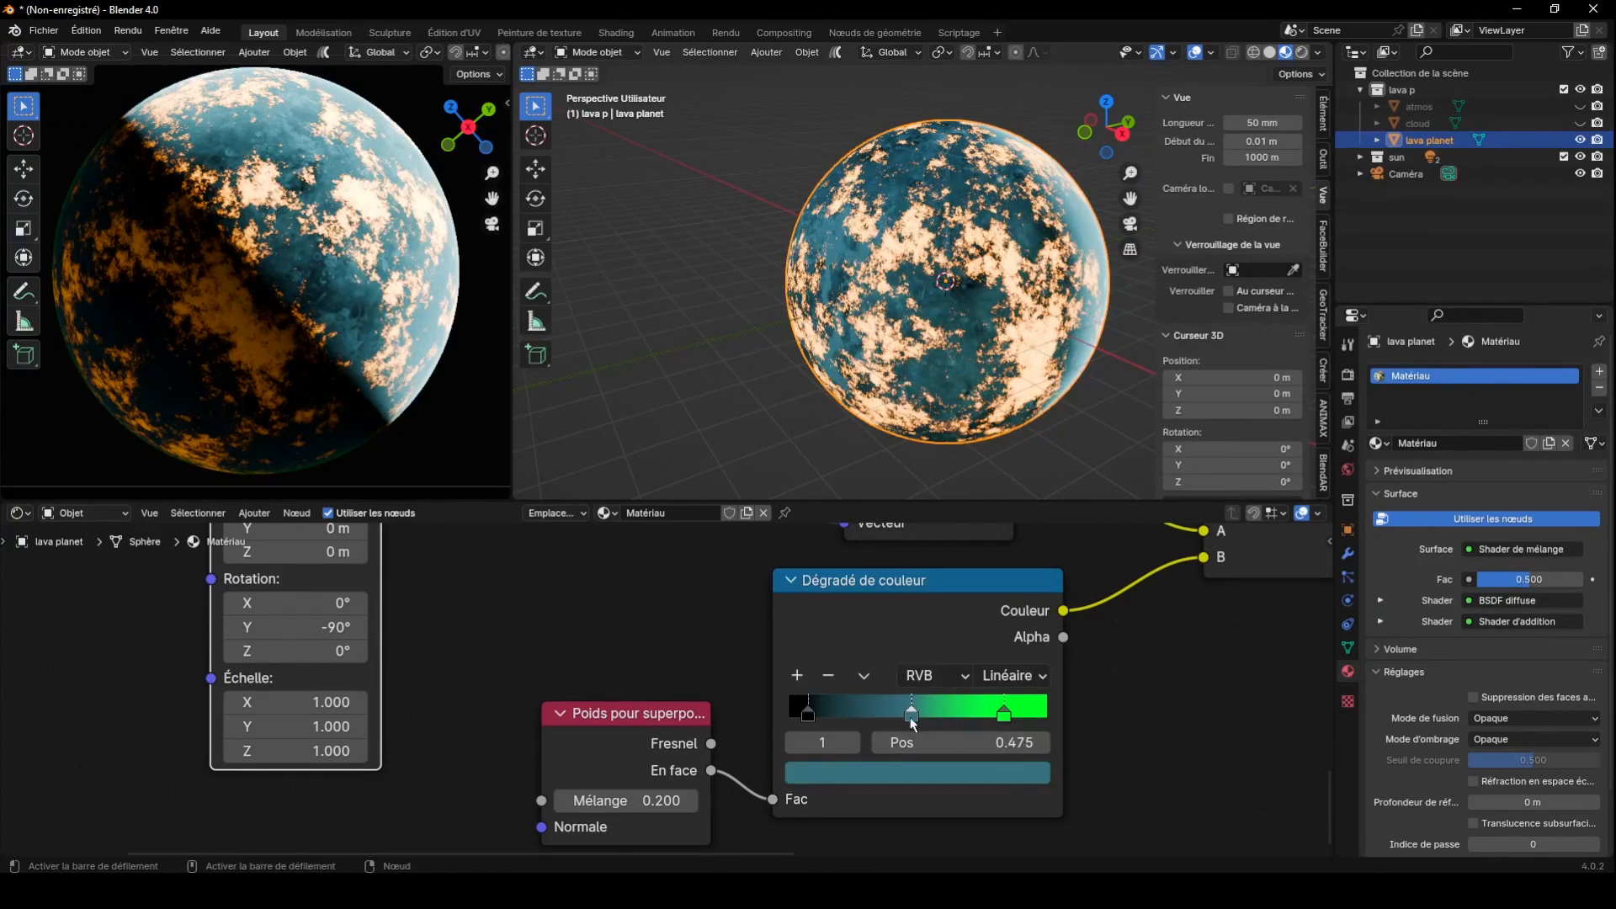
{"action": "left_click", "coordinate": [928, 771]}
{"action": "left_click", "coordinate": [840, 432]}
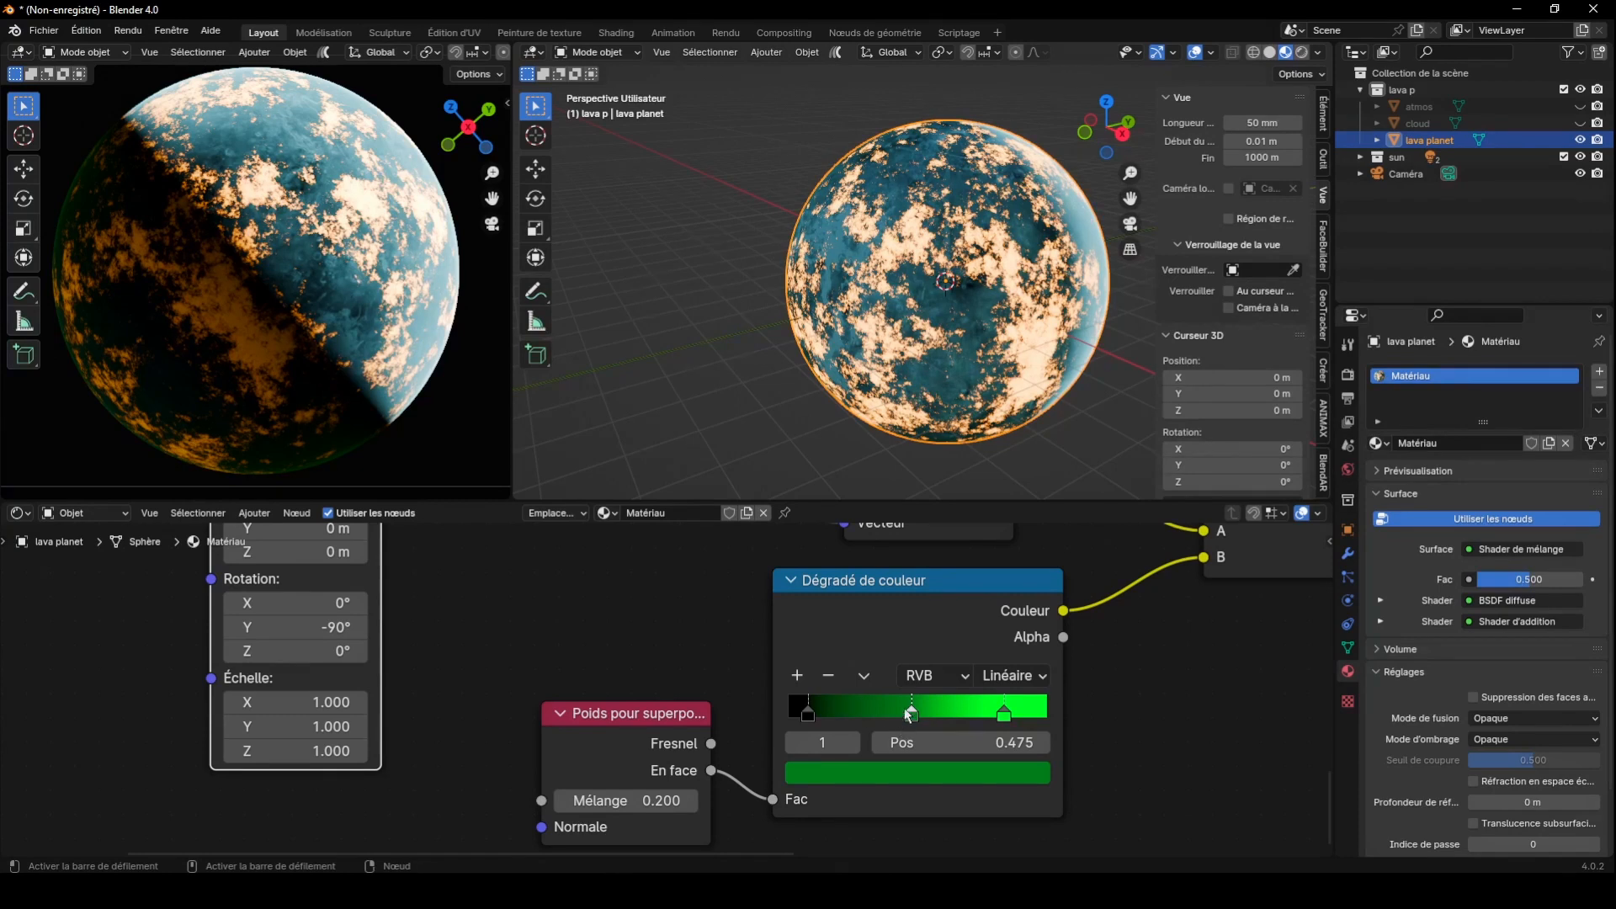
Move the green Color Ramp's middle stop to 0.302, its black stop to 0.109 and its bright green stop to 1.000
{"action": "left_click_drag", "start_coordinate": [909, 714], "coordinate": [866, 716]}
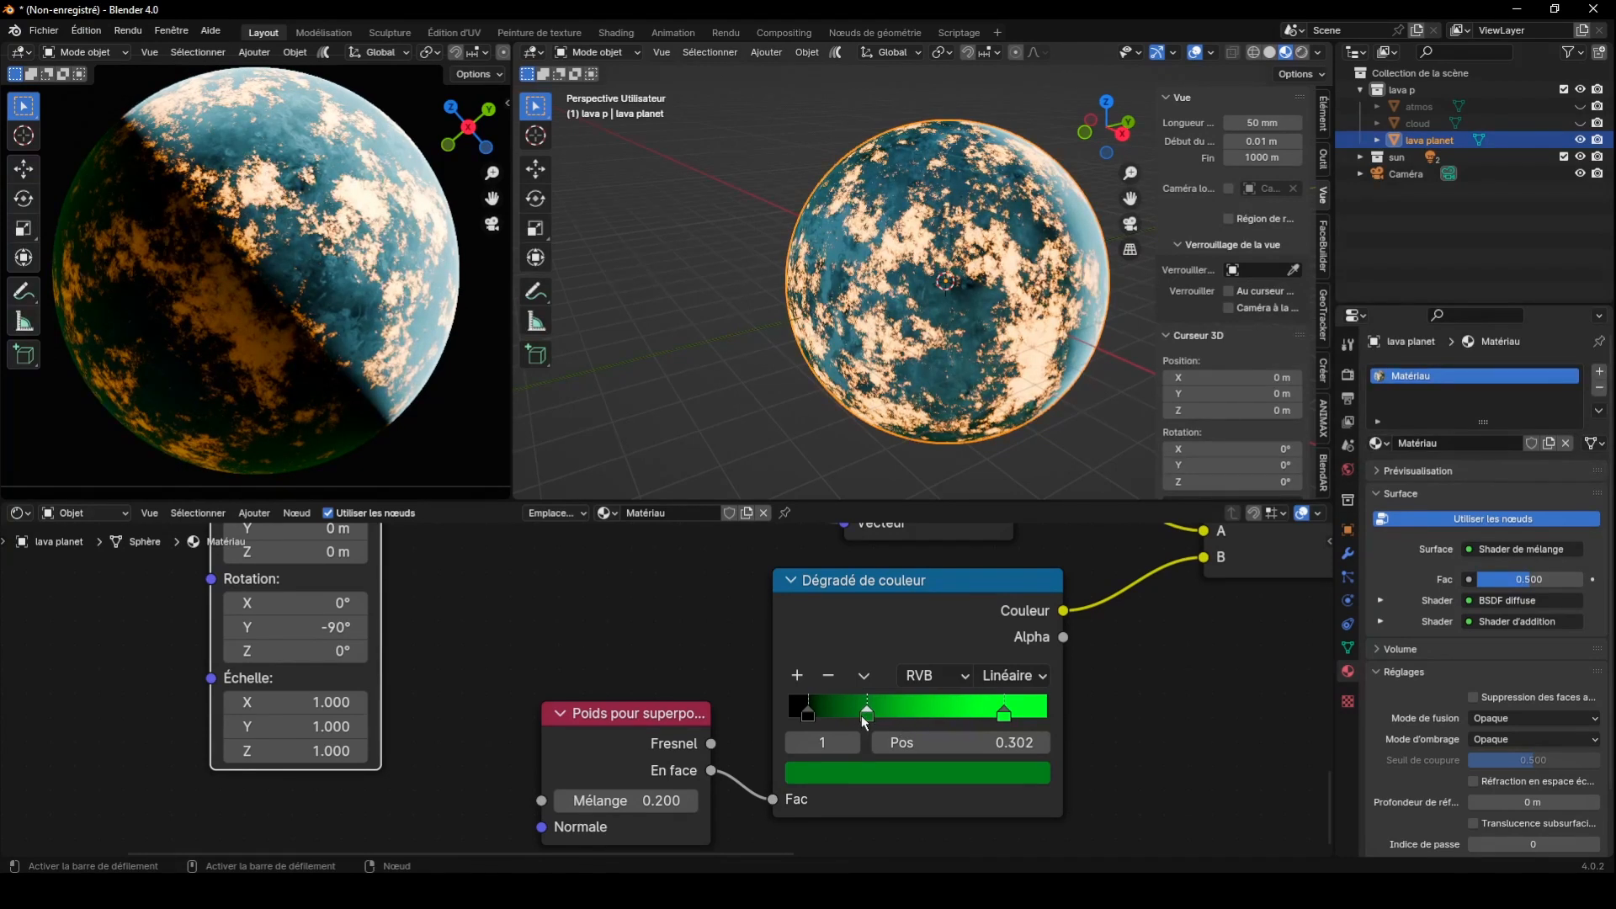
{"action": "left_click_drag", "start_coordinate": [808, 714], "coordinate": [816, 715]}
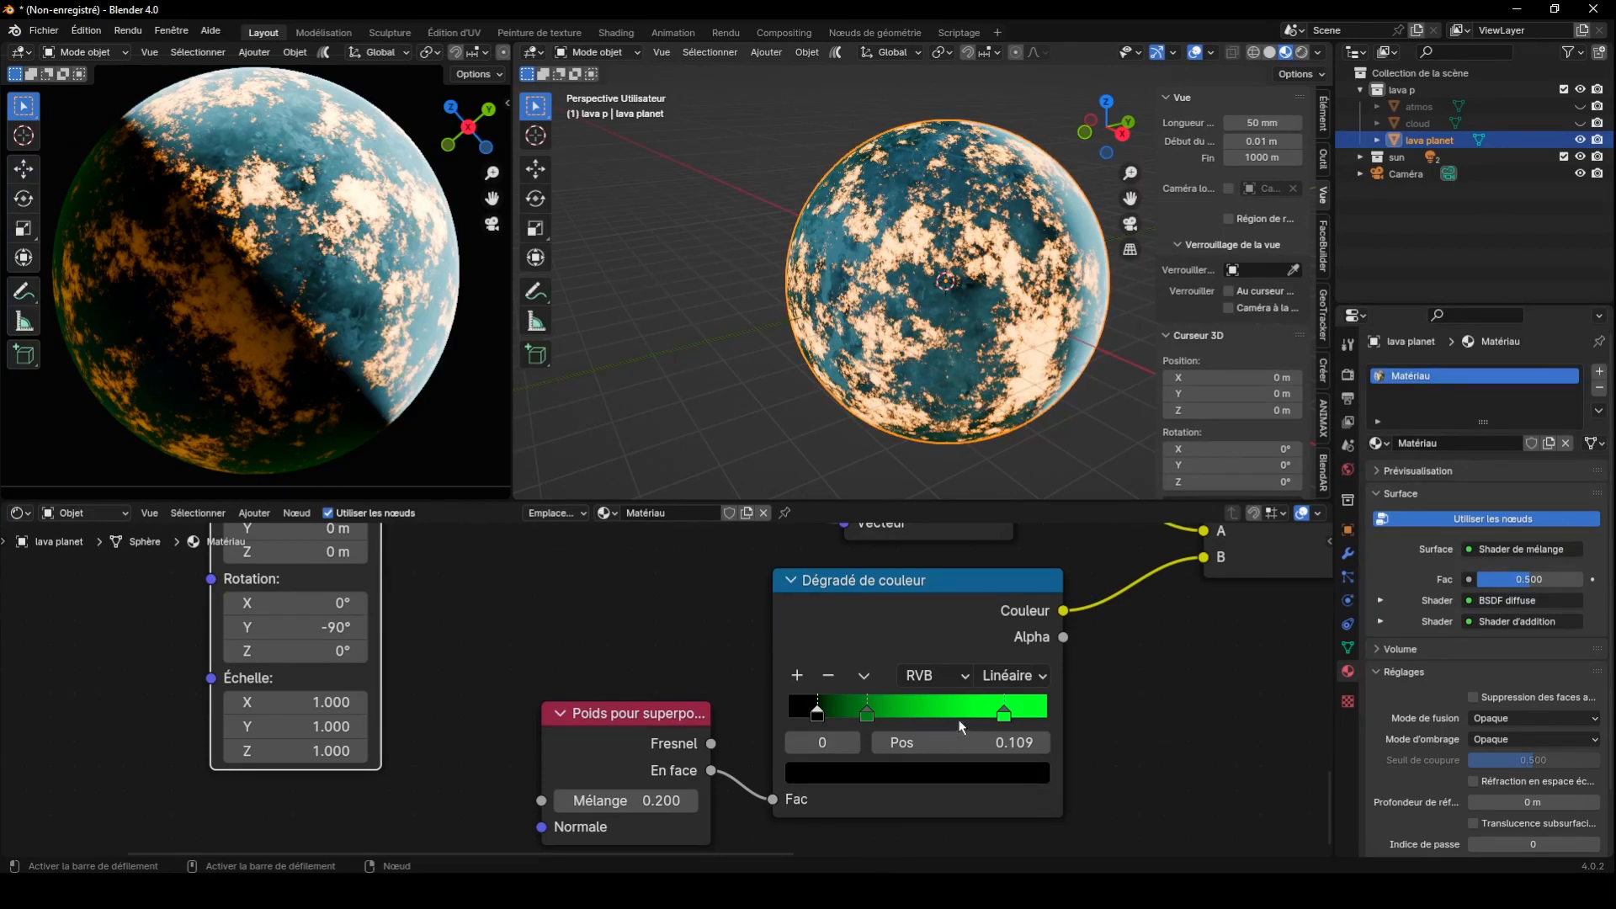
{"action": "left_click_drag", "start_coordinate": [1004, 715], "coordinate": [1086, 720]}
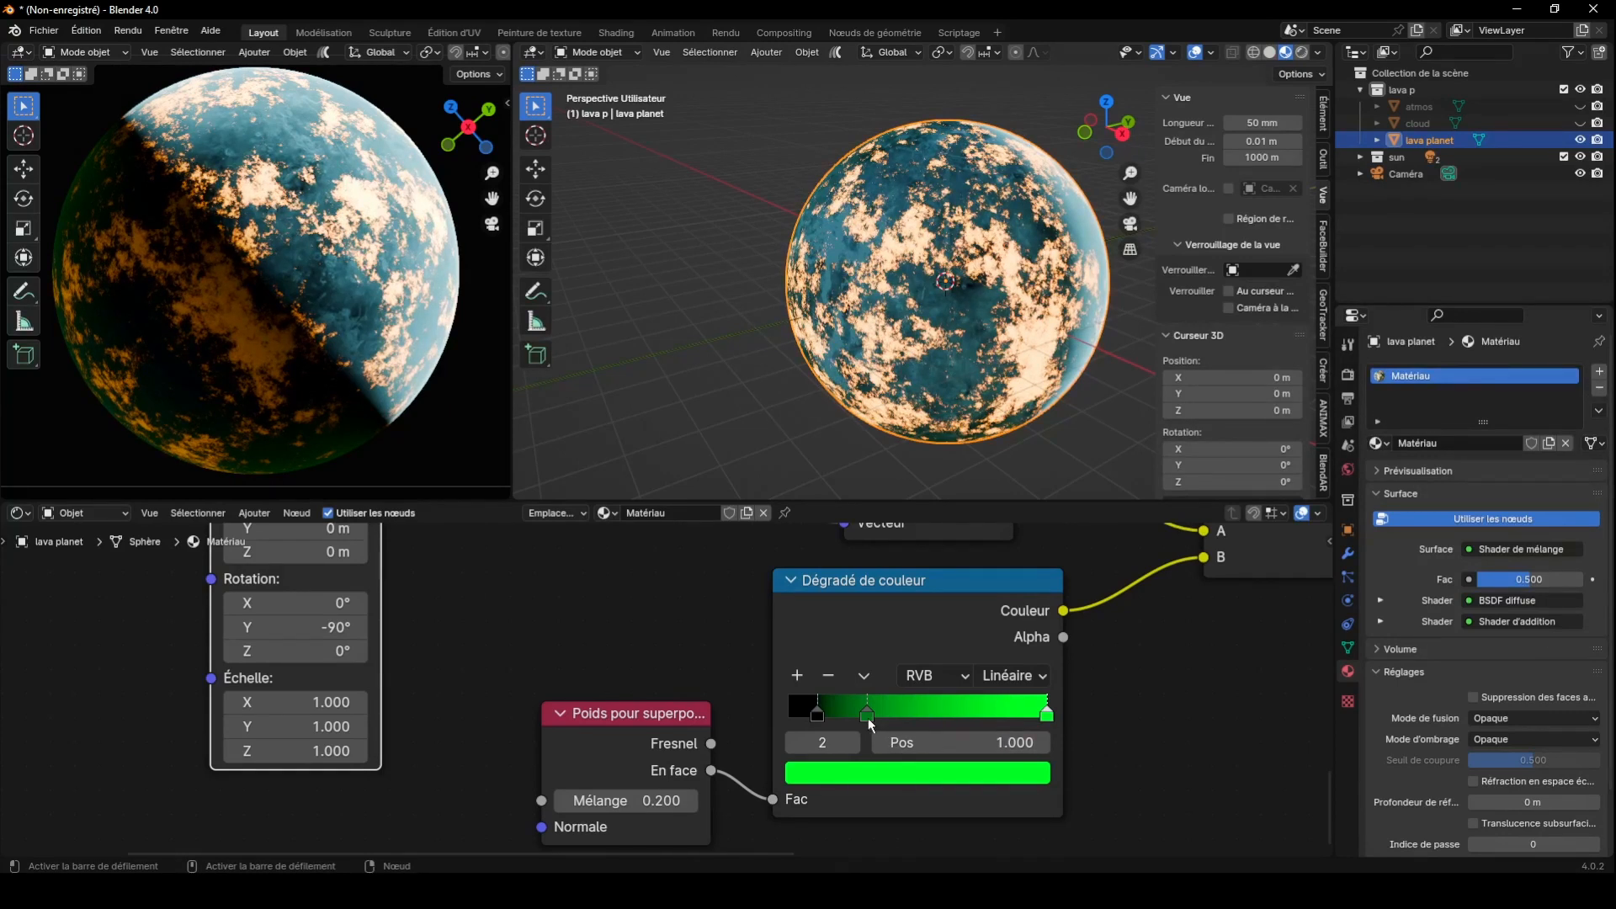
Make the atmos sphere visible, select it and look through the existing materials available for it
{"action": "scroll", "coordinate": [302, 288], "scroll_direction": "down", "scroll_amount": 2}
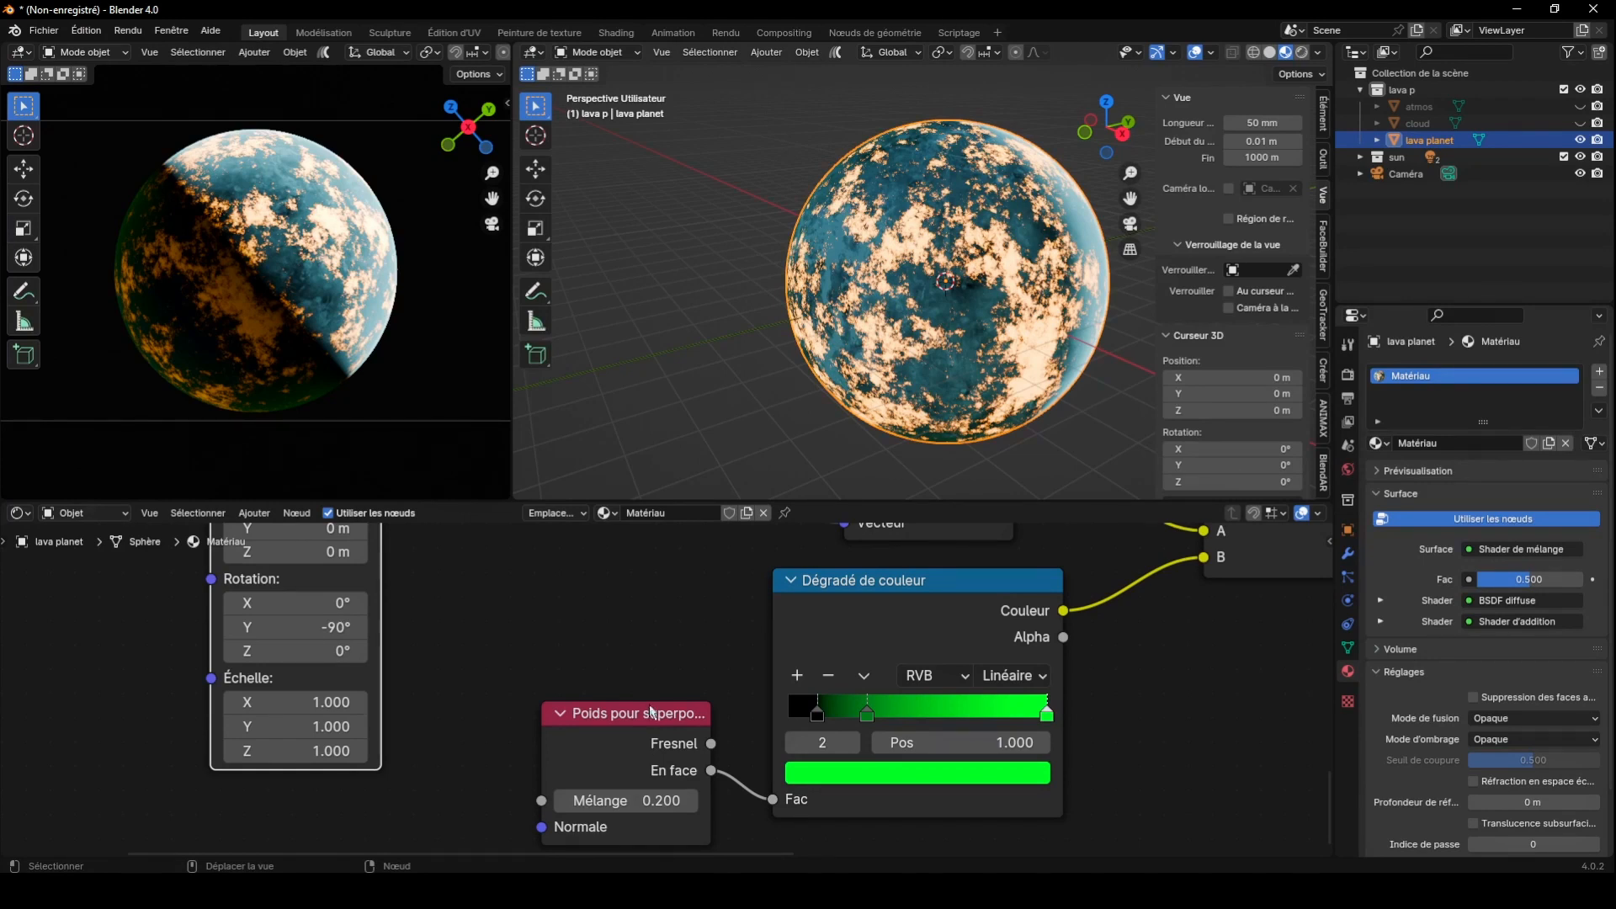
{"action": "scroll", "coordinate": [650, 711], "scroll_direction": "down", "scroll_amount": 4}
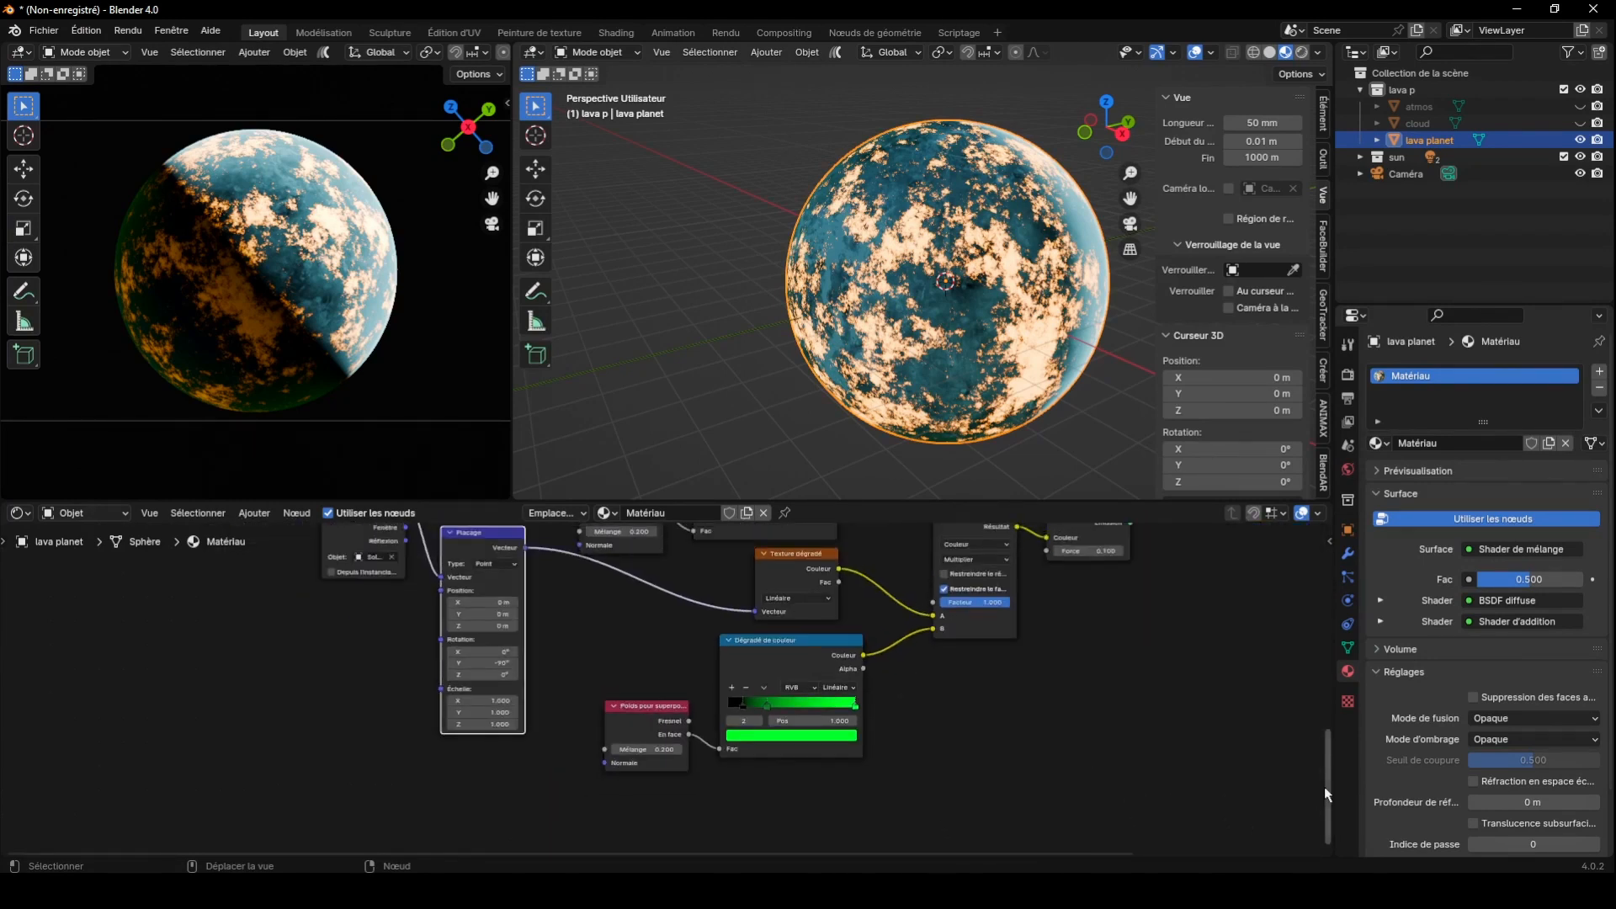
{"action": "left_click_drag", "start_coordinate": [1325, 787], "coordinate": [1326, 765]}
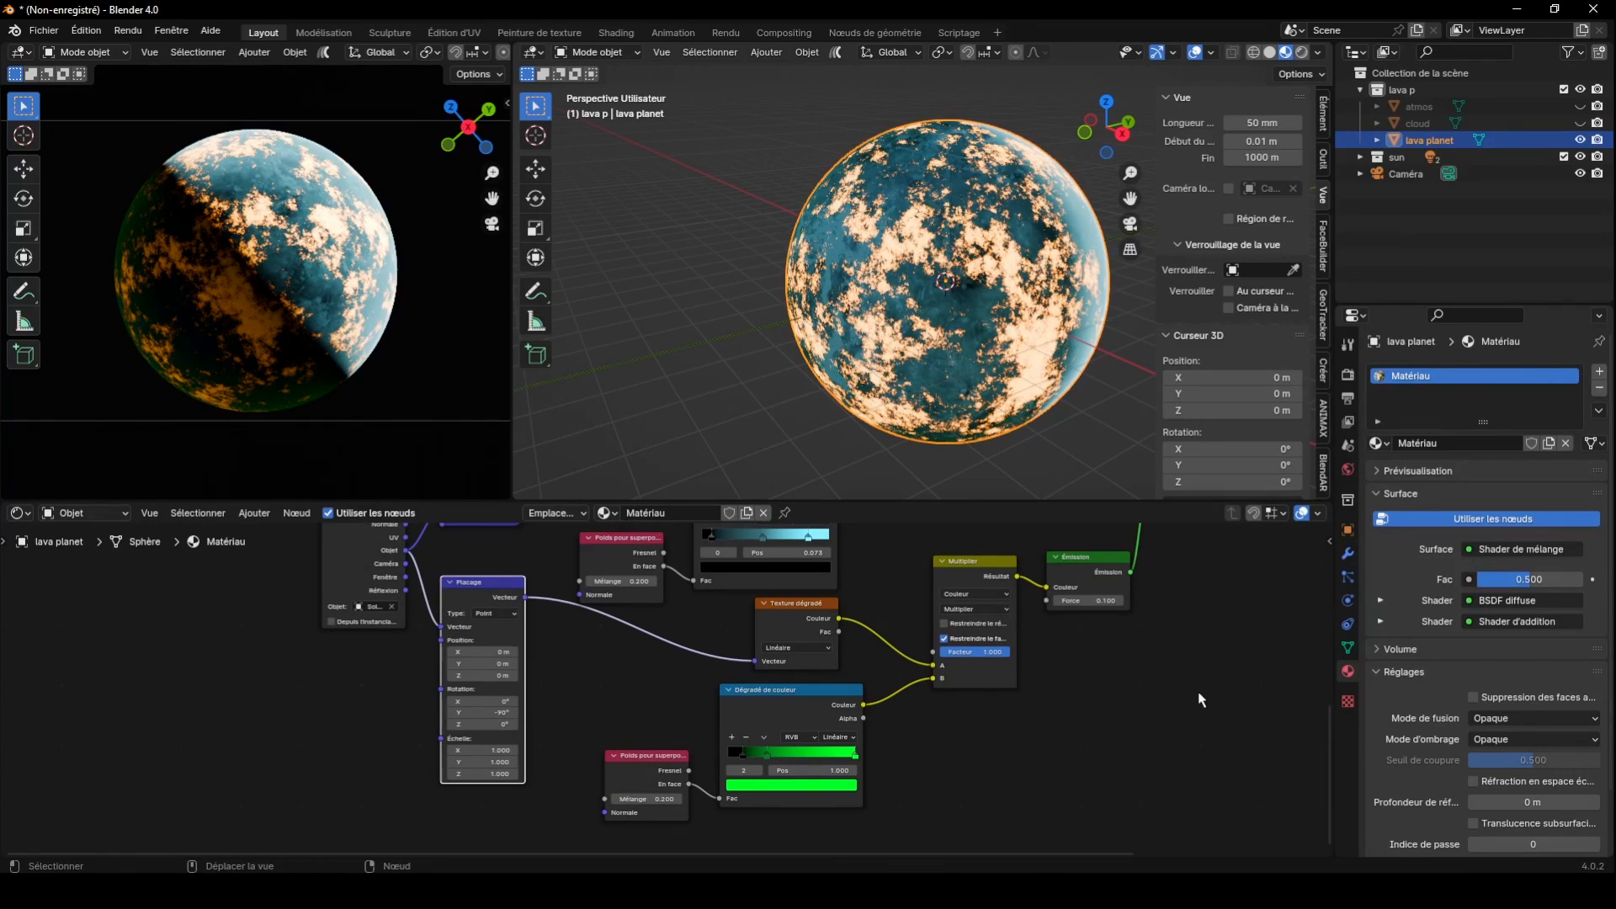
{"action": "left_click_drag", "start_coordinate": [1325, 771], "coordinate": [1330, 648]}
{"action": "scroll", "coordinate": [1128, 658], "scroll_direction": "down", "scroll_amount": 5}
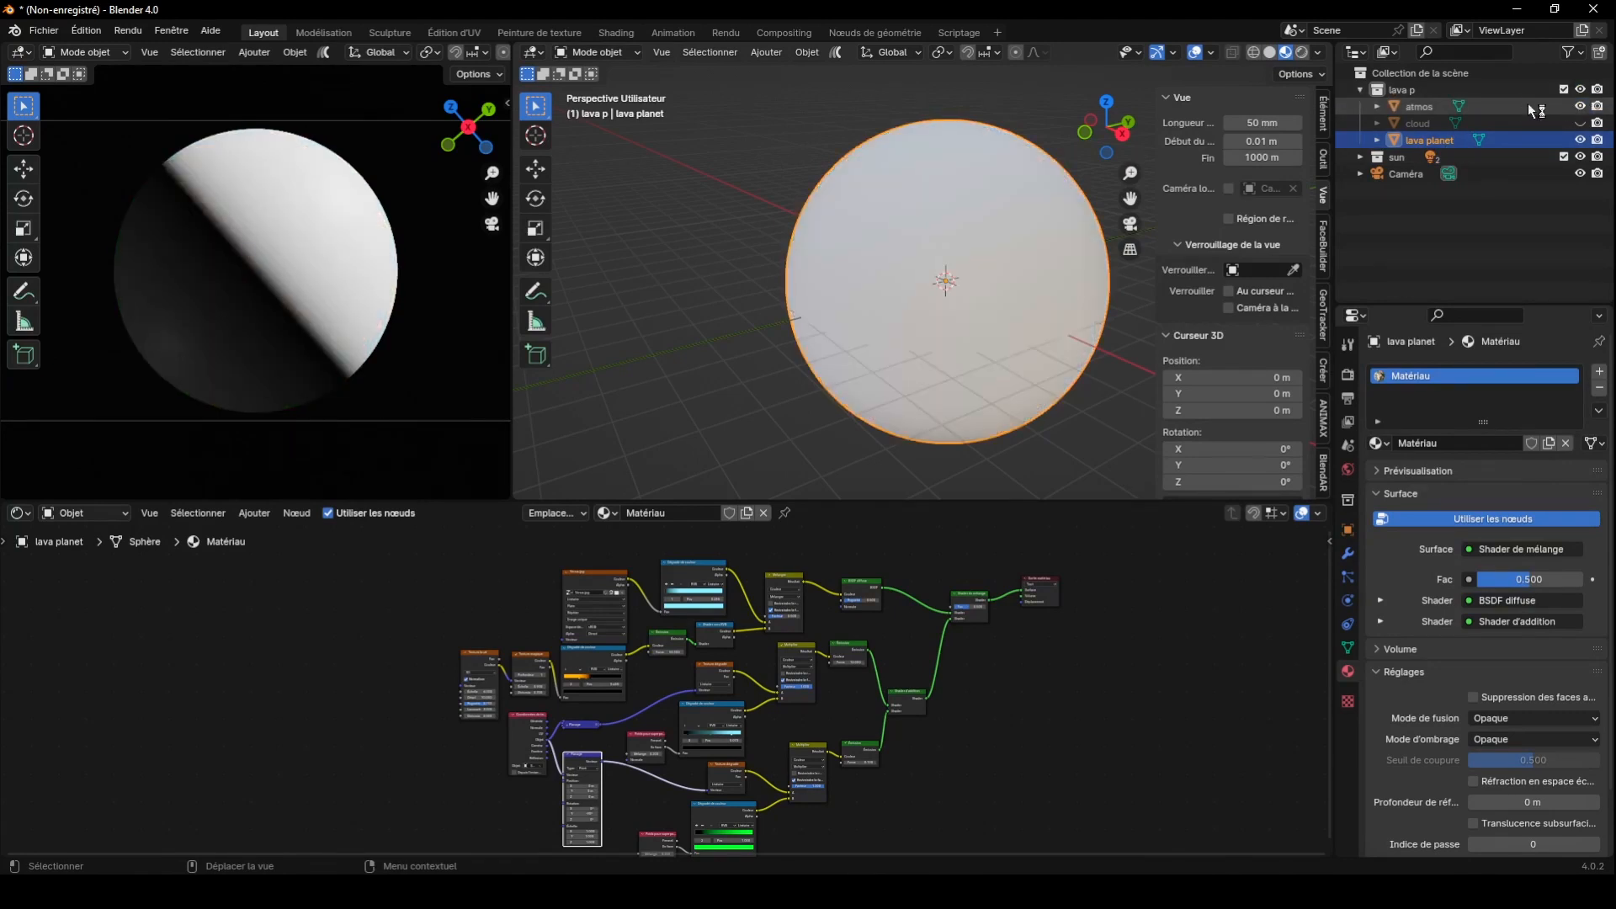
{"action": "left_click", "coordinate": [1422, 106]}
{"action": "left_click", "coordinate": [629, 513]}
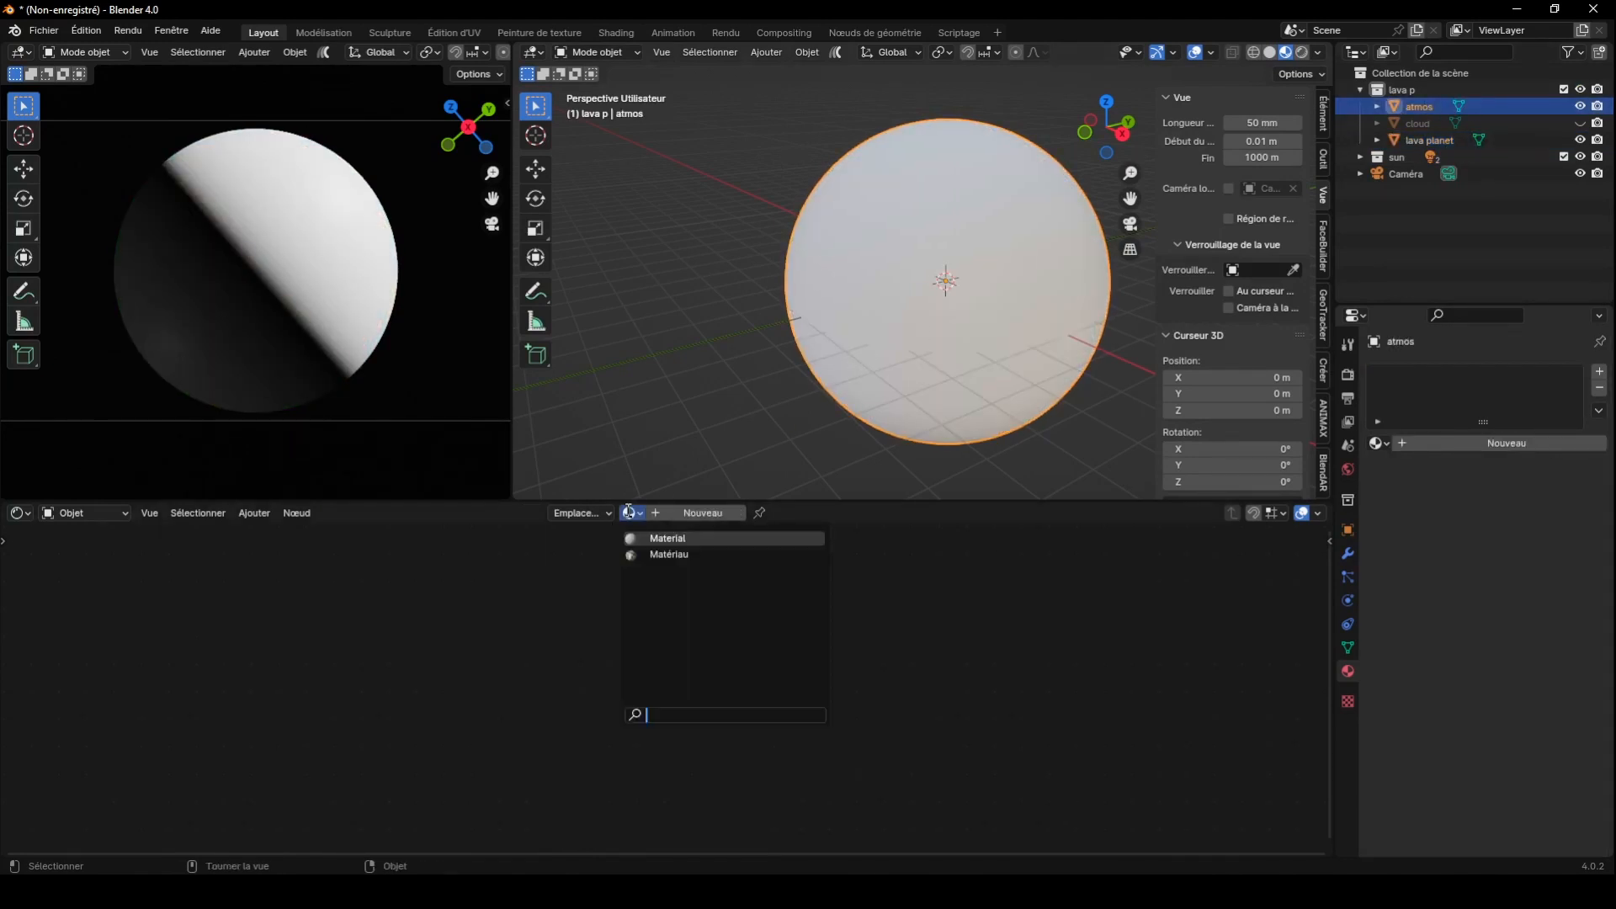
{"action": "left_click", "coordinate": [1443, 133]}
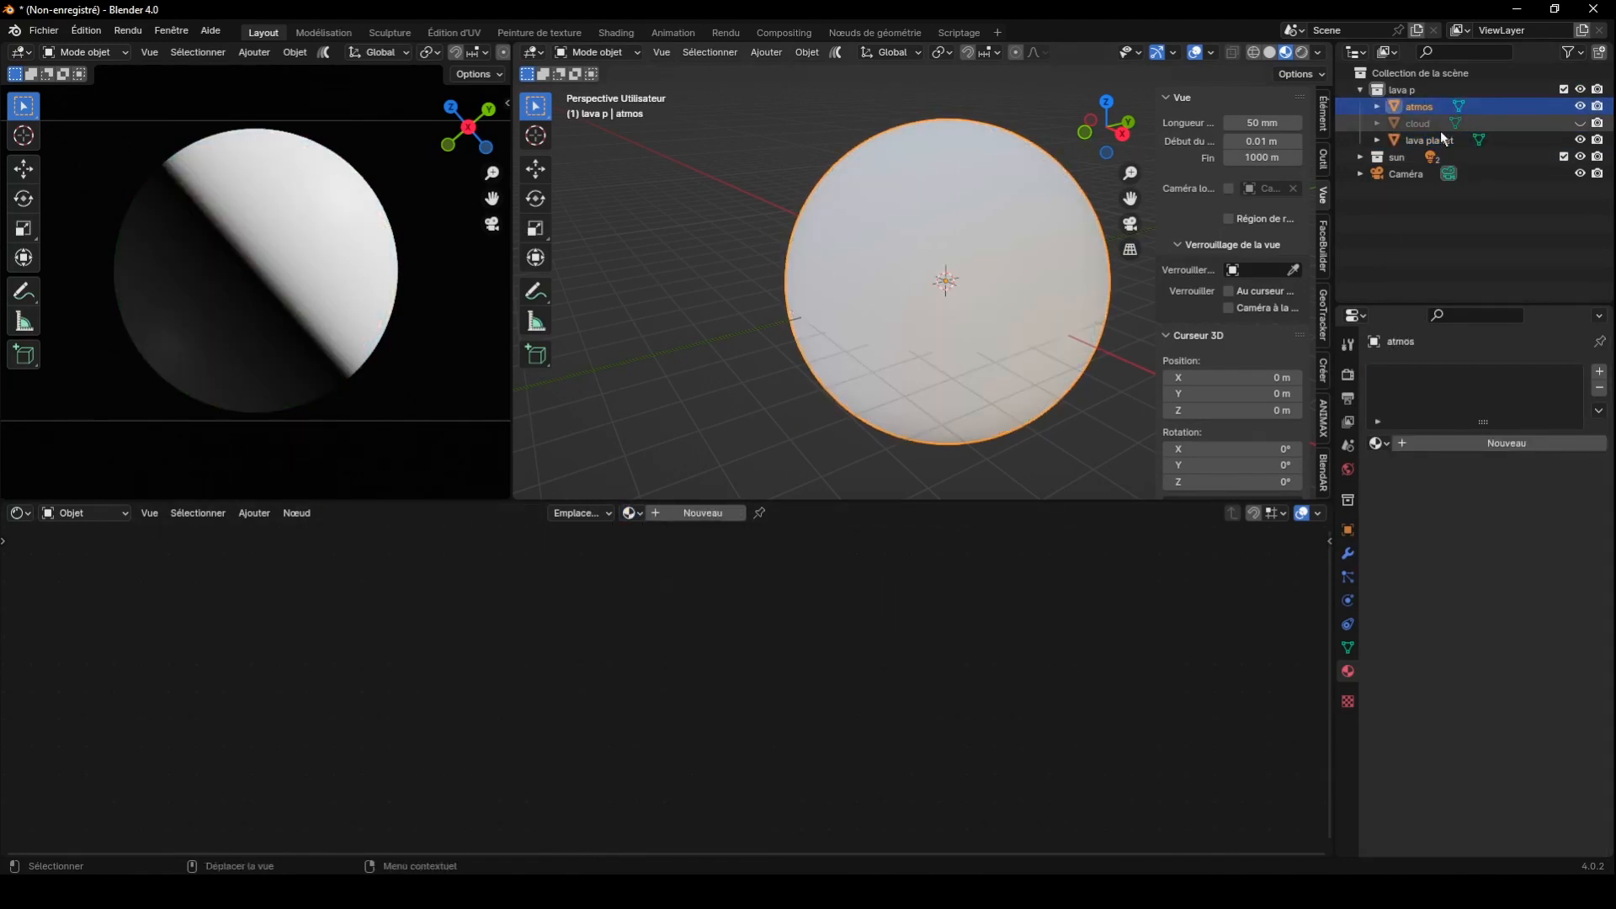
Select the lava planet object and rename its material "lava planet"
{"action": "left_click", "coordinate": [1441, 138]}
{"action": "left_click", "coordinate": [675, 512]}
{"action": "type", "text": "la"}
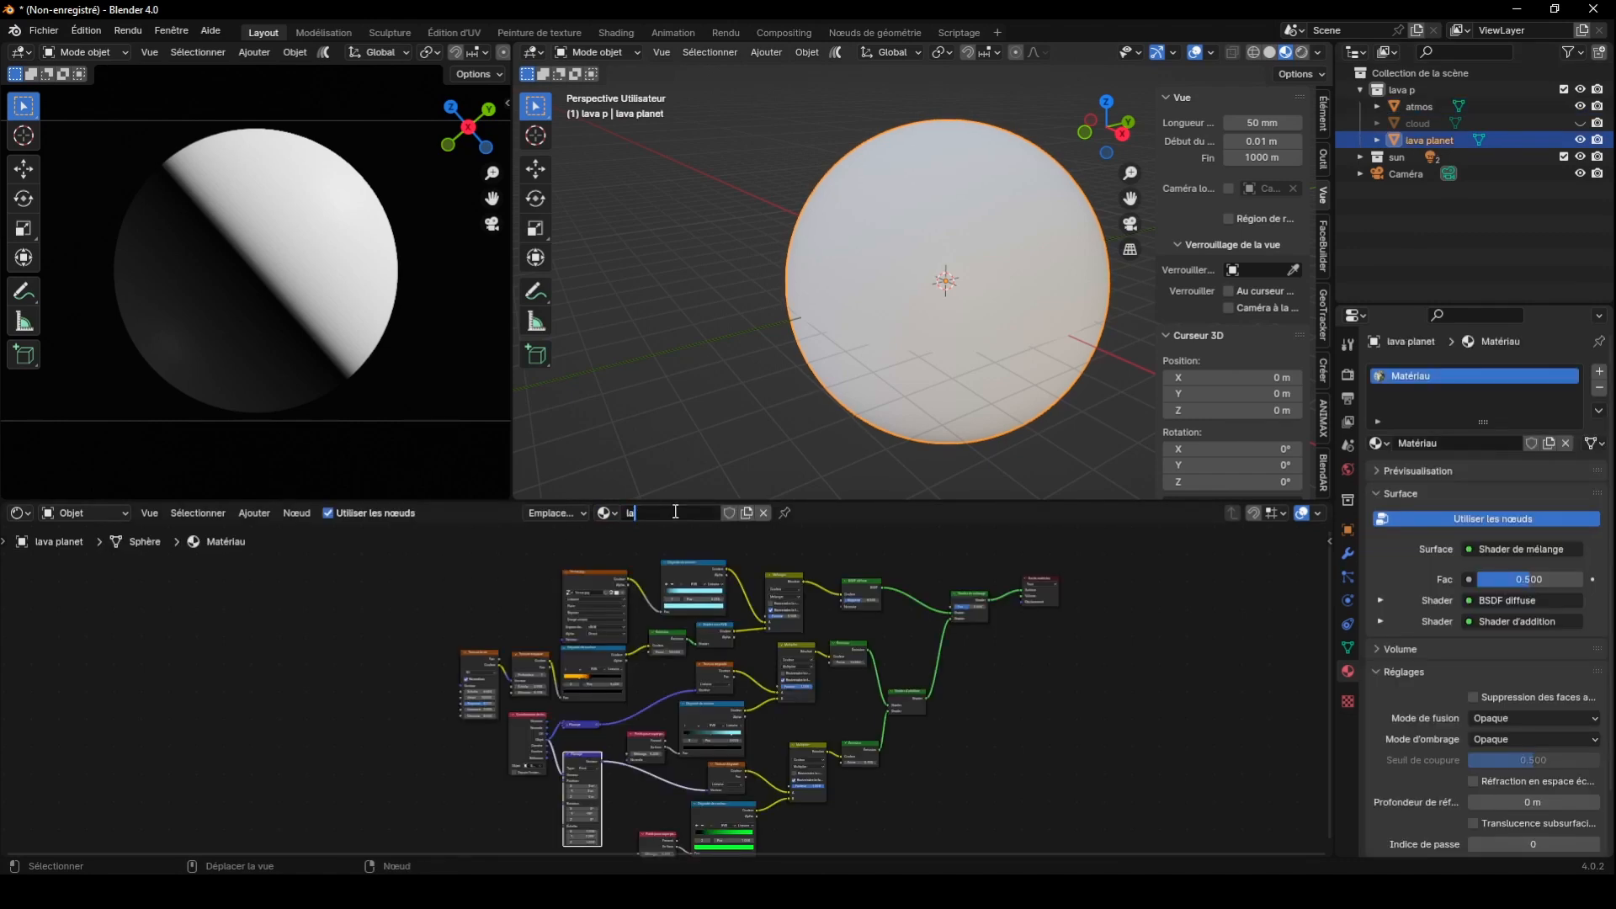
{"action": "type", "text": "va planet"}
{"action": "key", "text": "Return"}
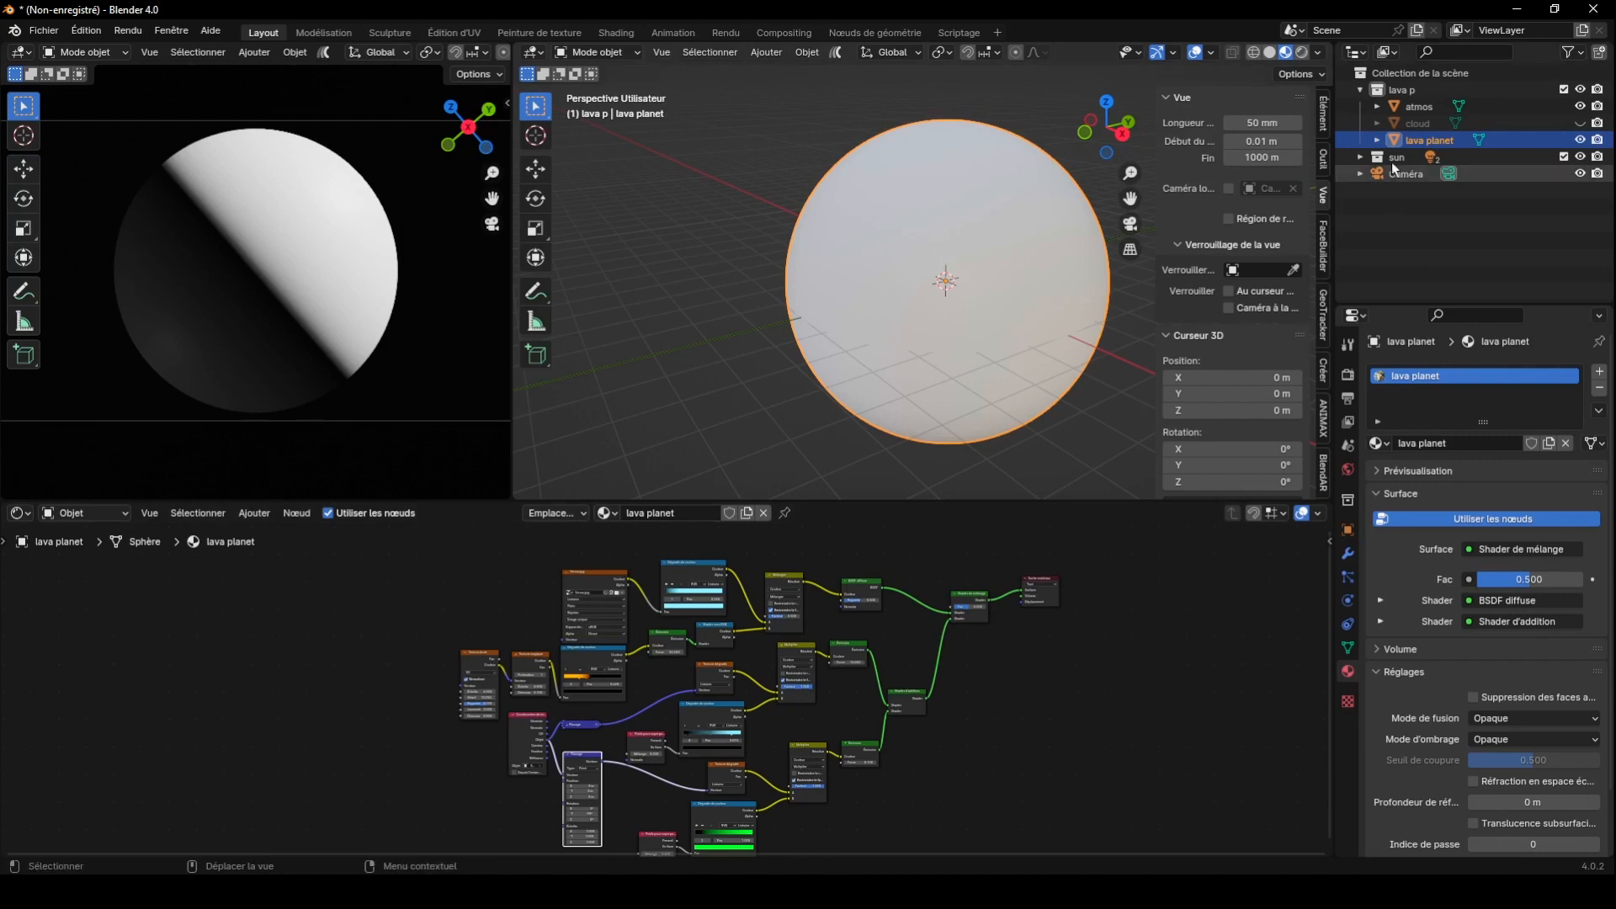
Assign the lava planet material to the atmos sphere, make it an independent copy and rename the copy "atmos"
{"action": "left_click", "coordinate": [1415, 107]}
{"action": "left_click", "coordinate": [630, 513]}
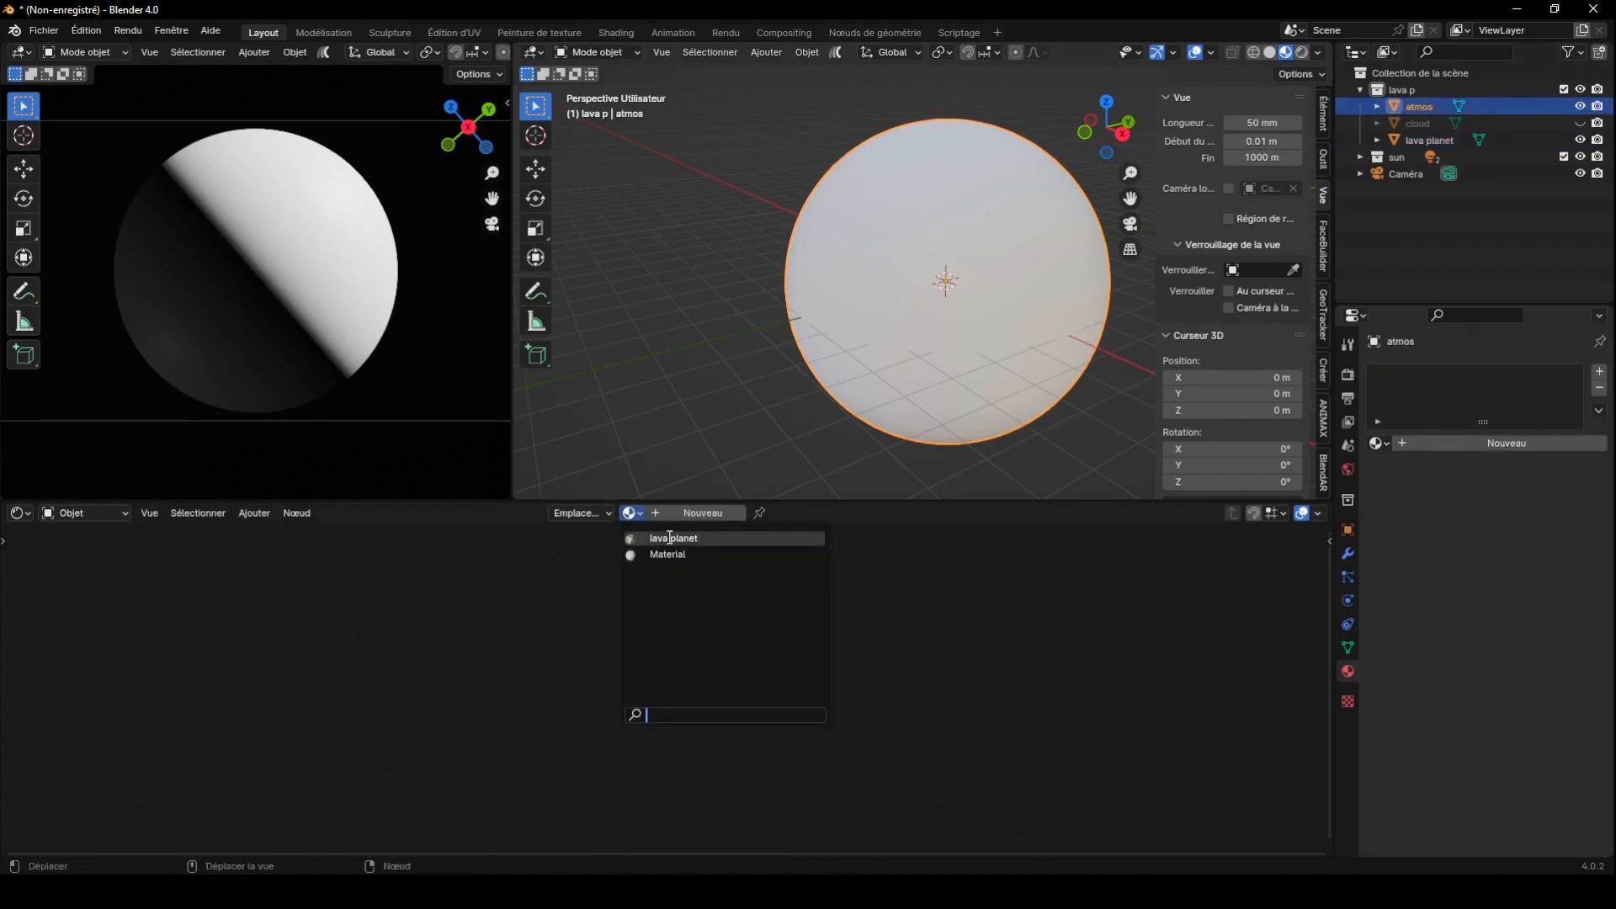
{"action": "left_click", "coordinate": [673, 538]}
{"action": "left_click", "coordinate": [716, 513]}
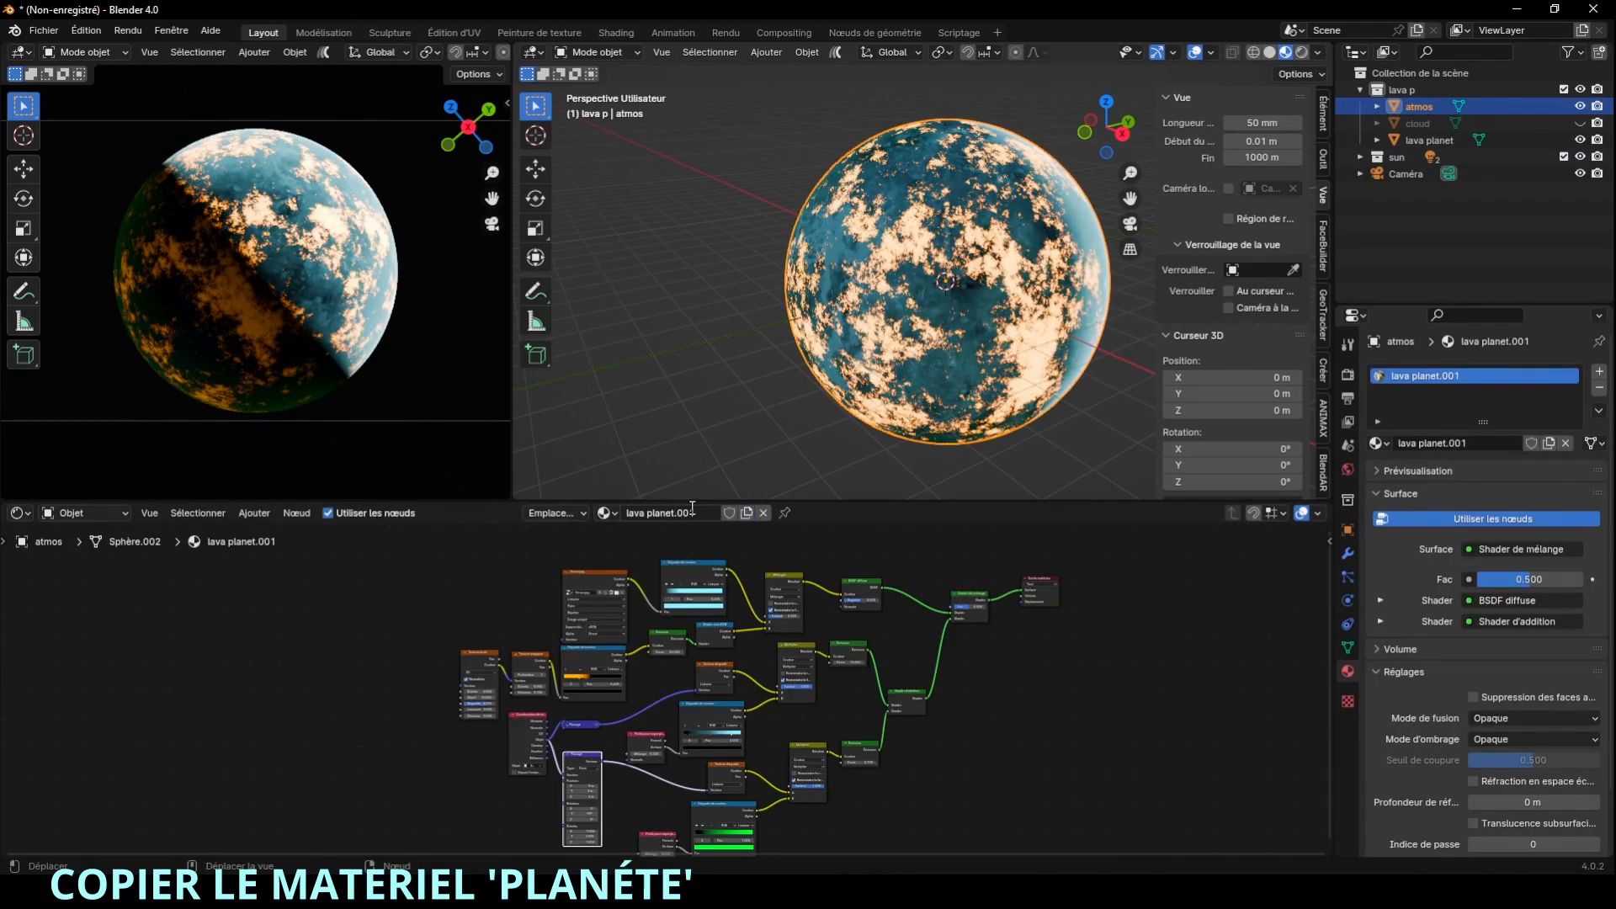
{"action": "left_click", "coordinate": [691, 512]}
{"action": "type", "text": "atmos"}
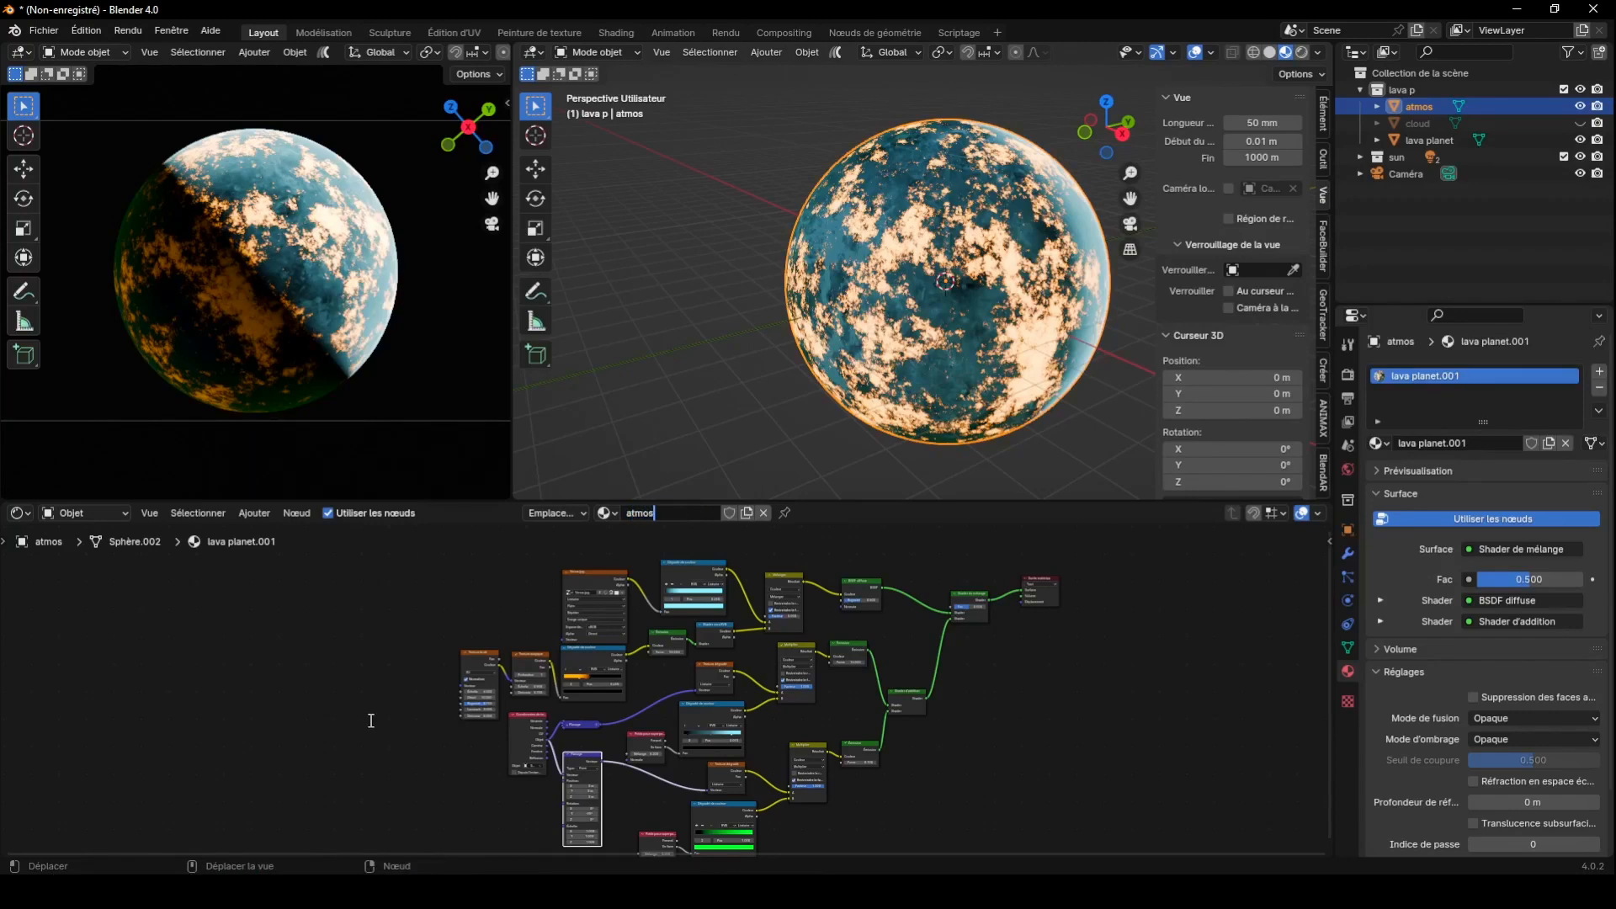
{"action": "key", "text": "Return"}
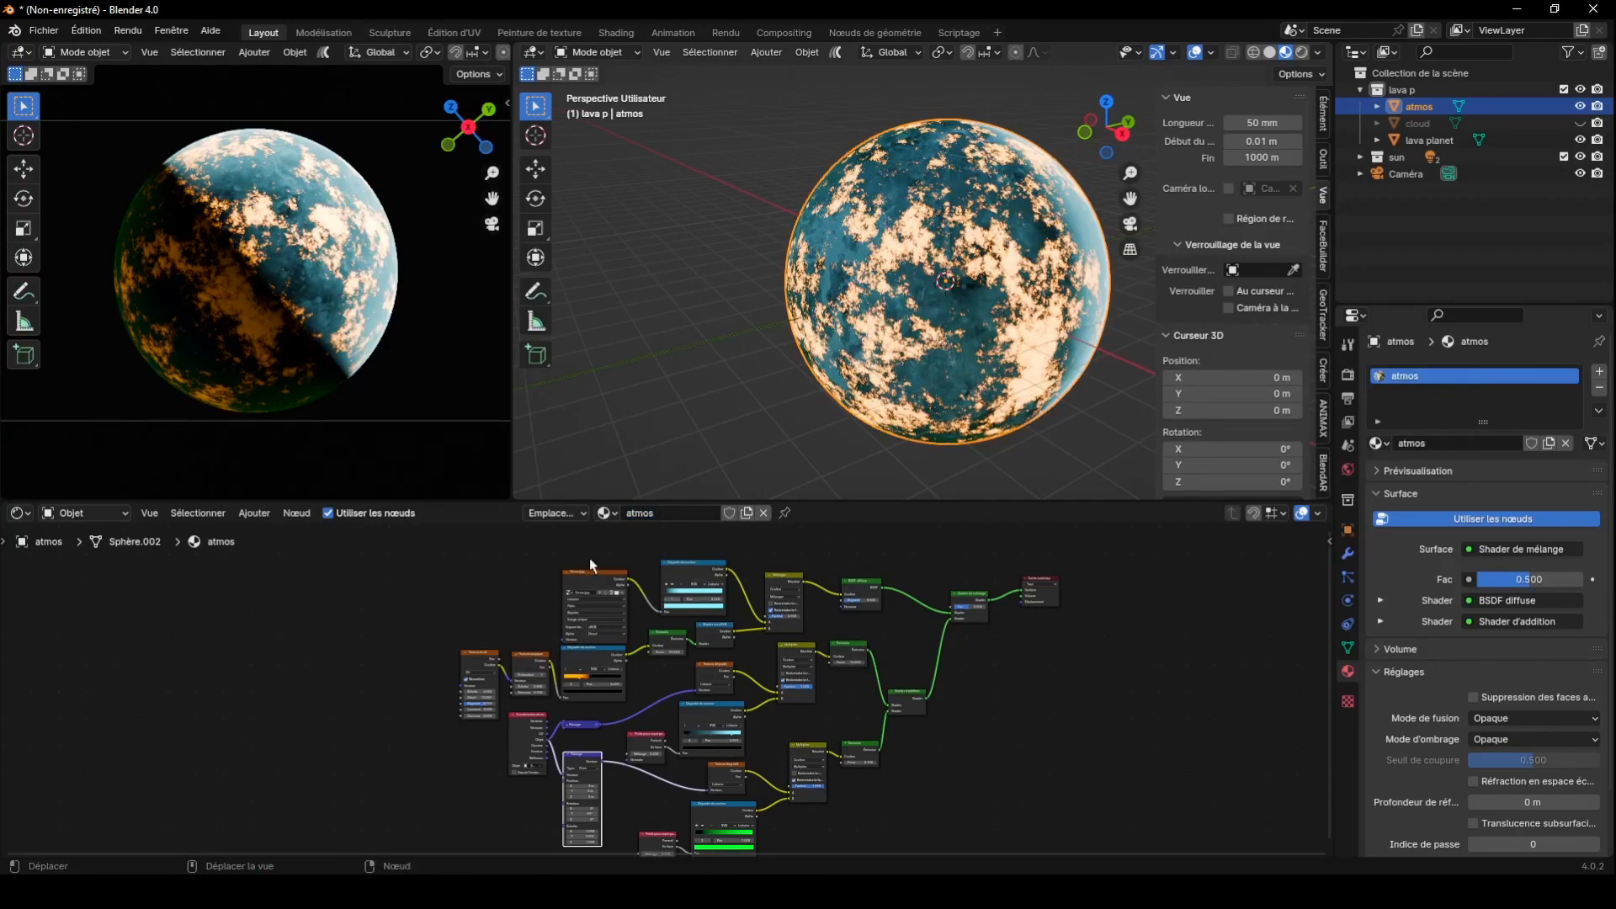
Delete the lava surface nodes, including textures, colour ramps and Diffuse BSDF, from the atmos material, keeping both rim glow branches
{"action": "left_click_drag", "start_coordinate": [428, 549], "coordinate": [660, 670]}
{"action": "key", "text": "Delete"}
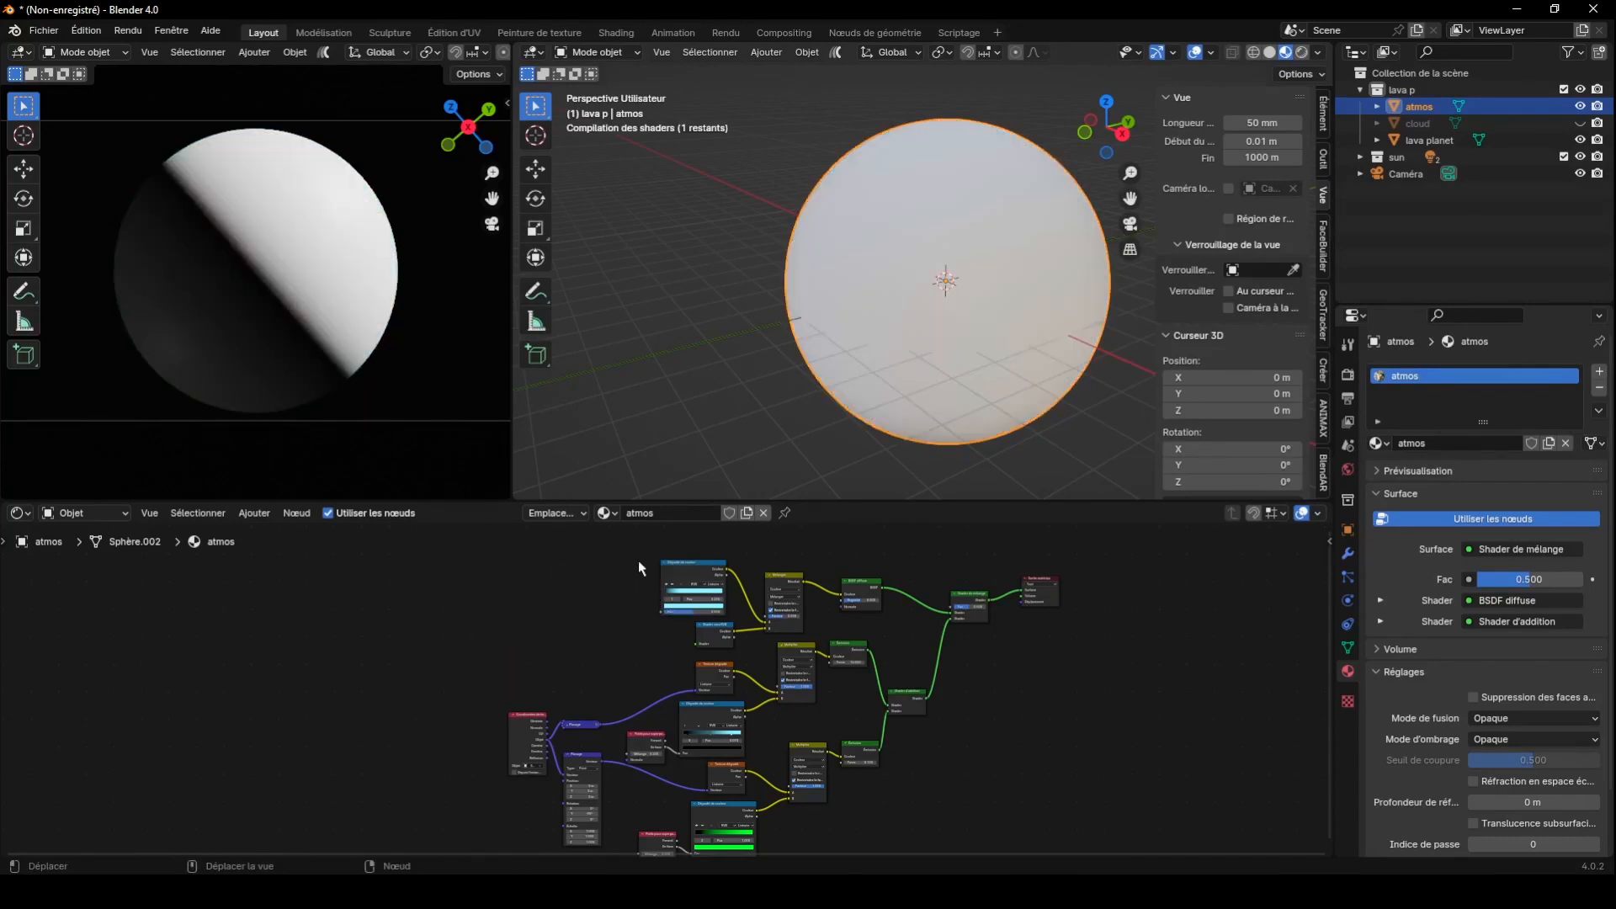
{"action": "left_click_drag", "start_coordinate": [638, 560], "coordinate": [853, 629]}
{"action": "key", "text": "Delete"}
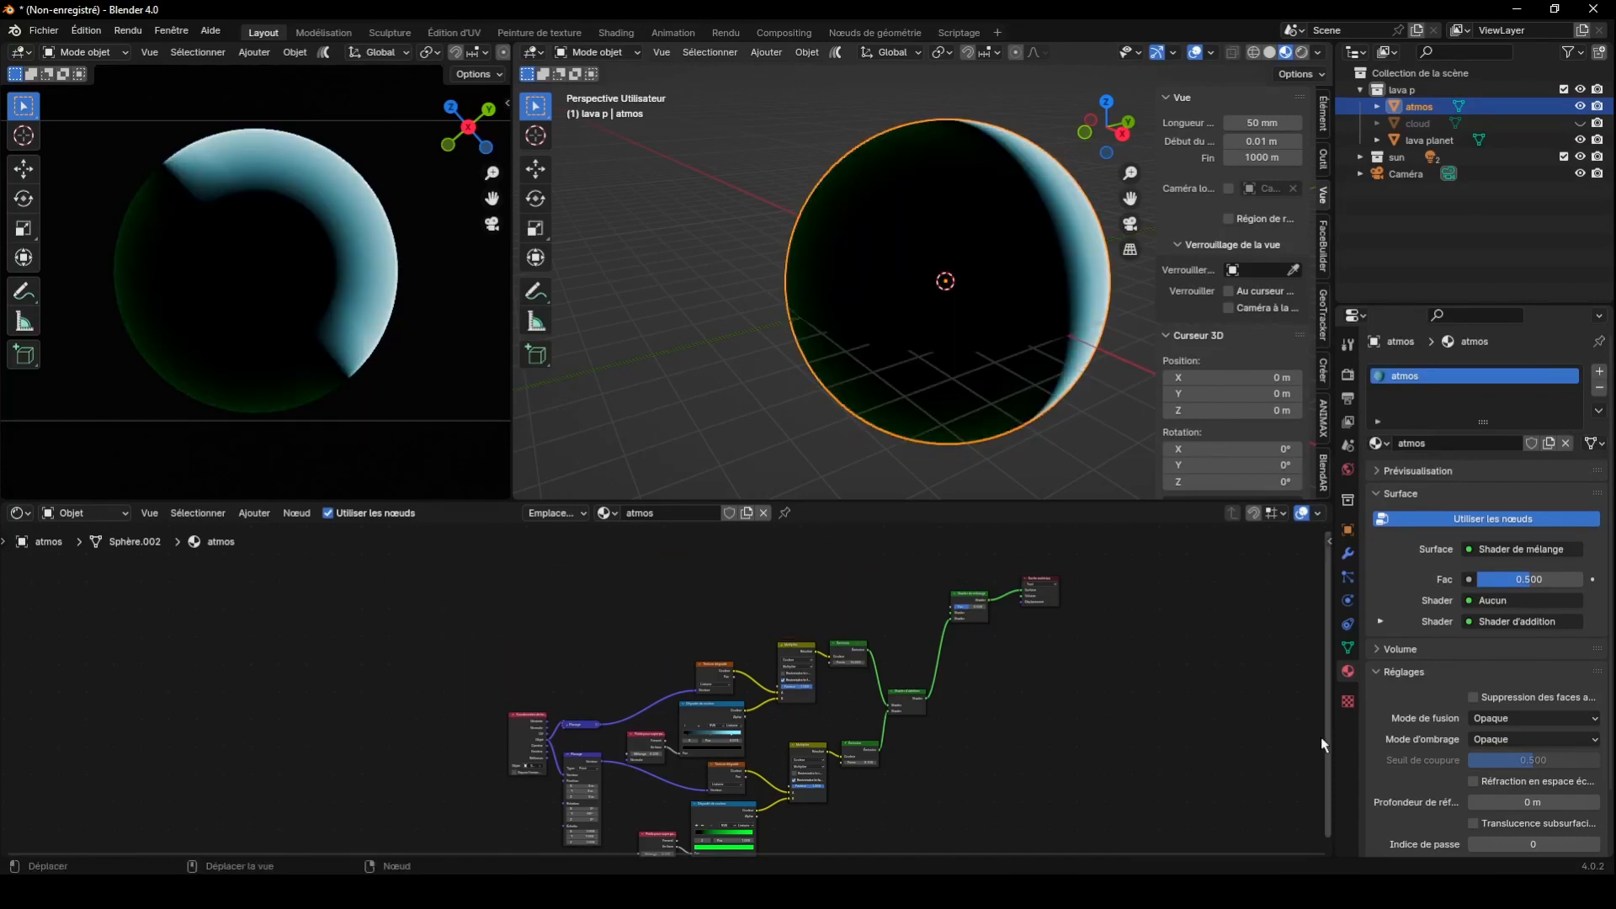
Add a Transparent BSDF to the atmos Mix Shader's empty input and set the material's blend mode to Mélange alpha
{"action": "left_click_drag", "start_coordinate": [1327, 739], "coordinate": [1331, 678]}
{"action": "left_click", "coordinate": [1499, 600]}
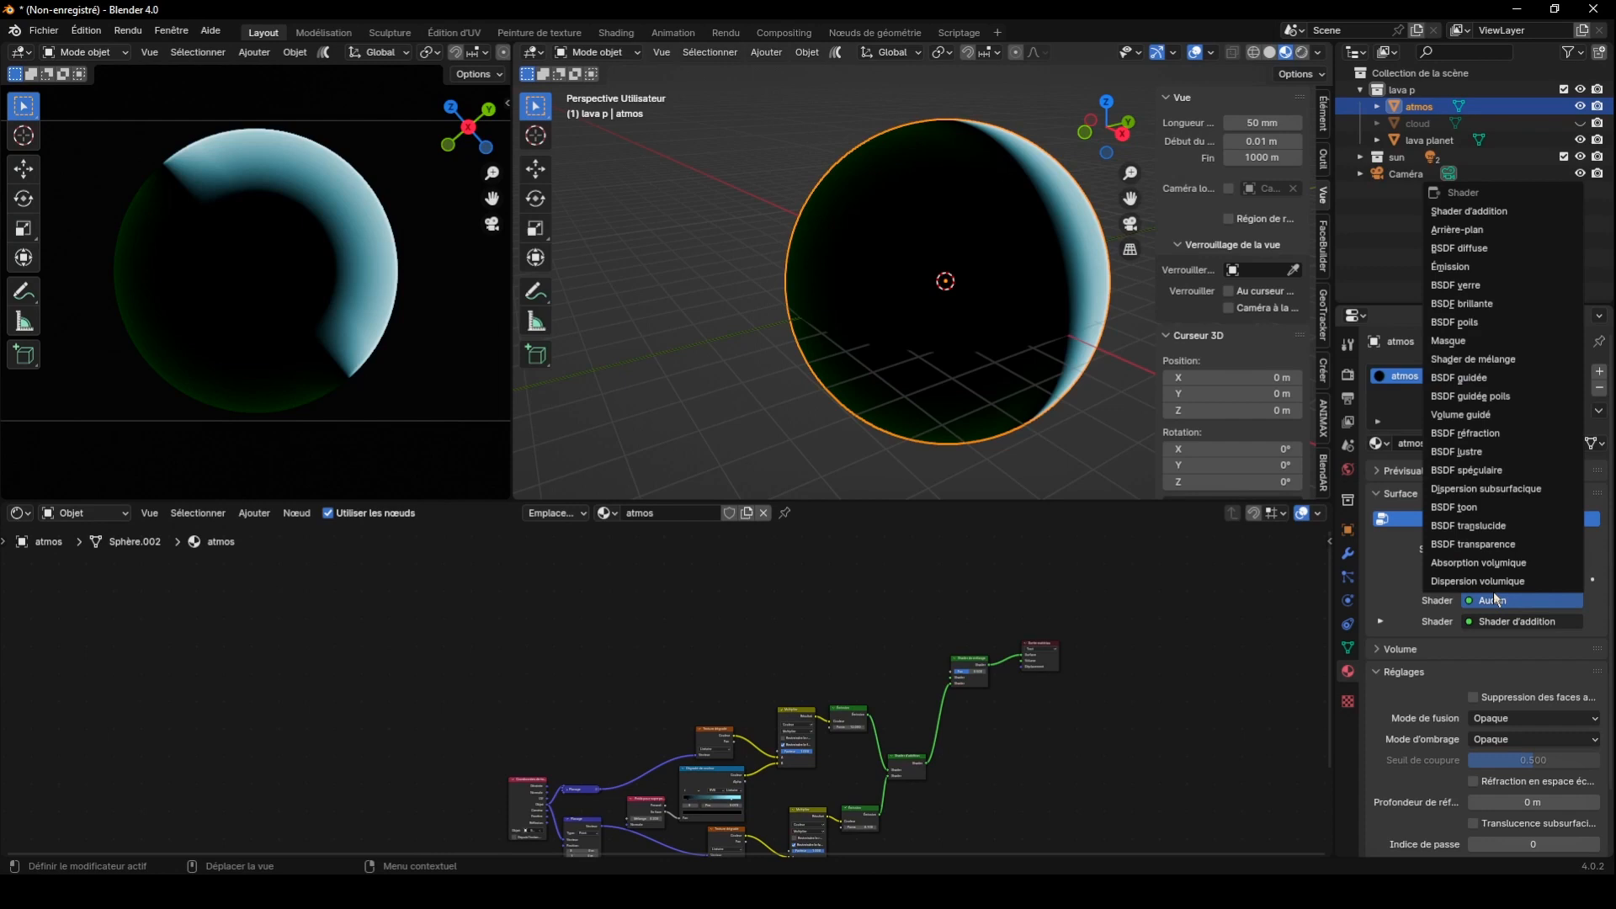
{"action": "left_click", "coordinate": [1488, 543]}
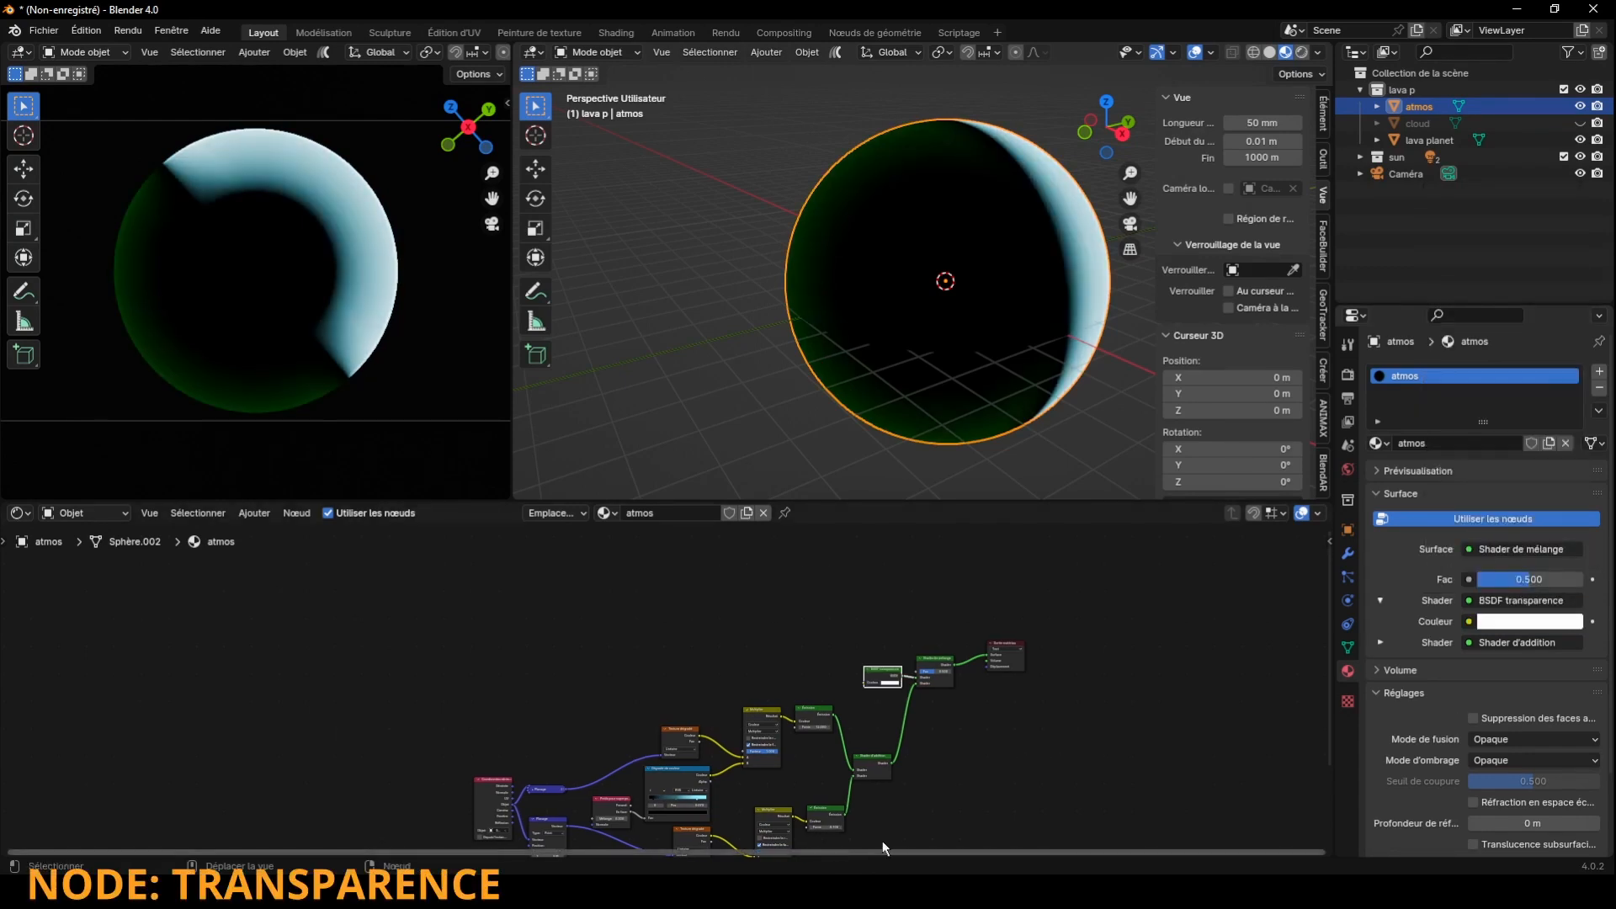
{"action": "left_click_drag", "start_coordinate": [882, 842], "coordinate": [1103, 834]}
{"action": "left_click", "coordinate": [1493, 739]}
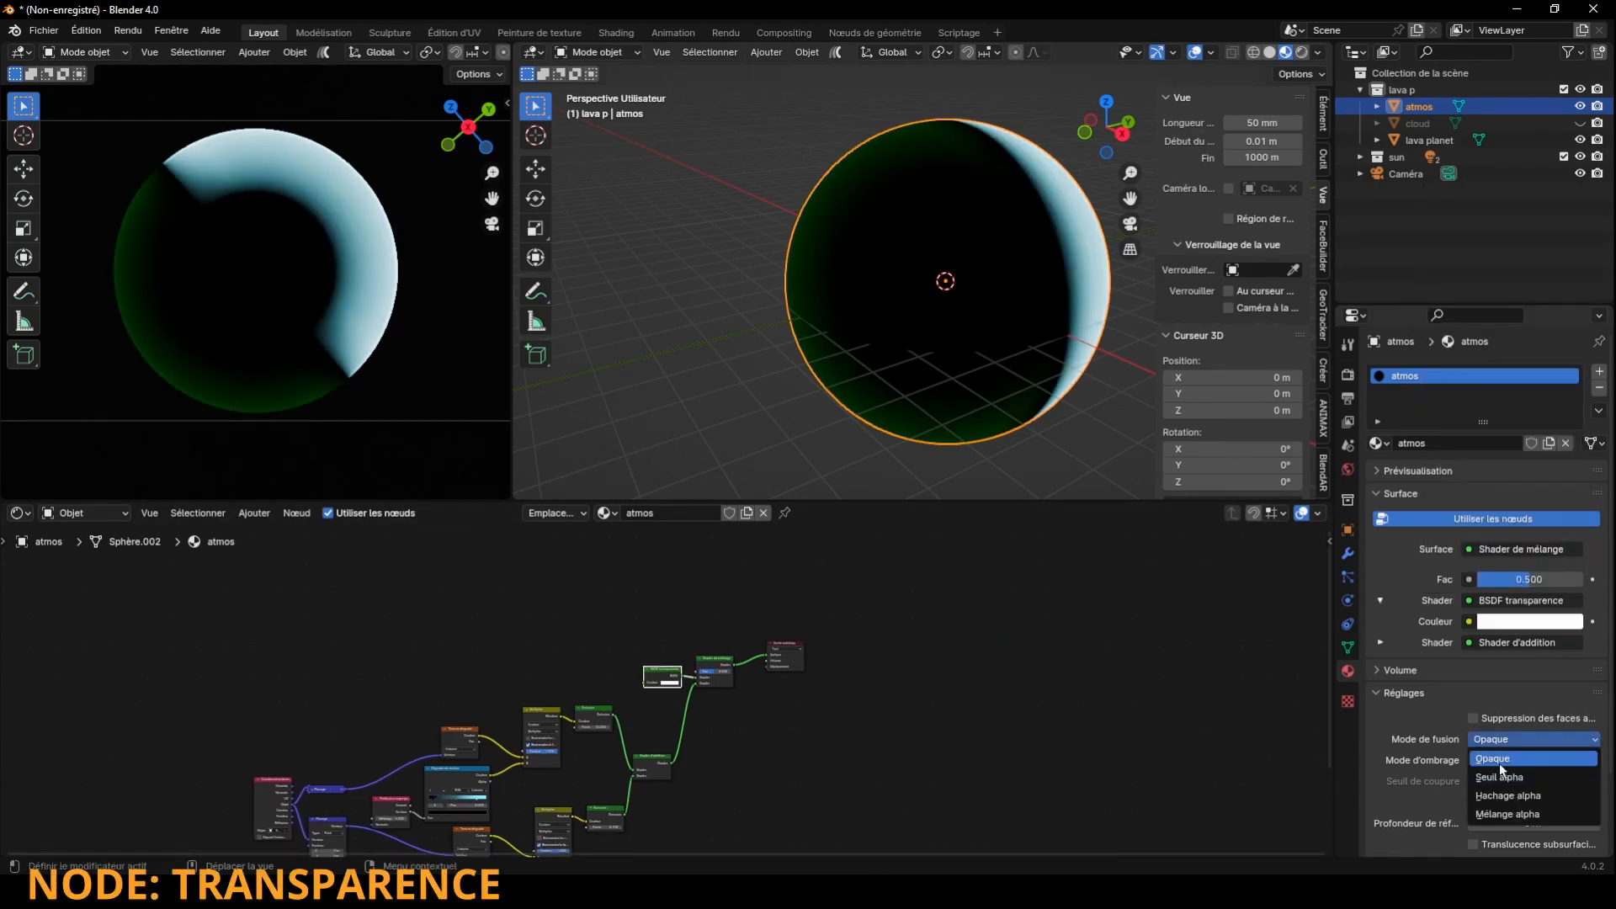
{"action": "left_click", "coordinate": [1505, 815]}
Raise the strength of the cyan rim branch's Emission node in the atmos material to 17
{"action": "scroll", "coordinate": [1017, 668], "scroll_direction": "up", "scroll_amount": 2}
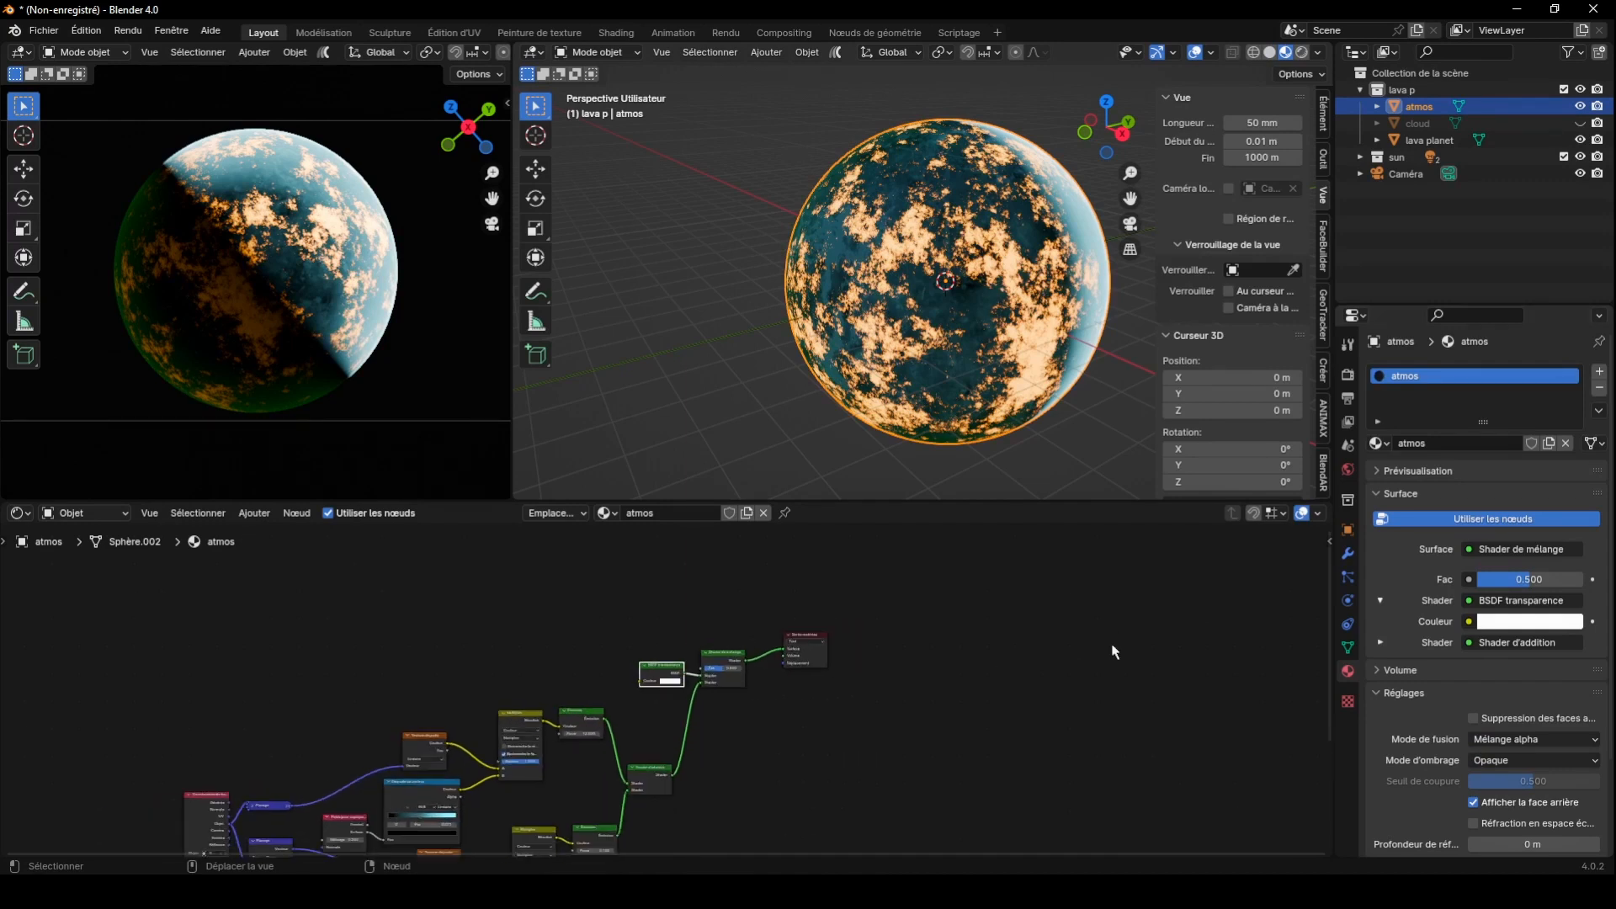
{"action": "scroll", "coordinate": [1317, 620], "scroll_direction": "up", "scroll_amount": 5}
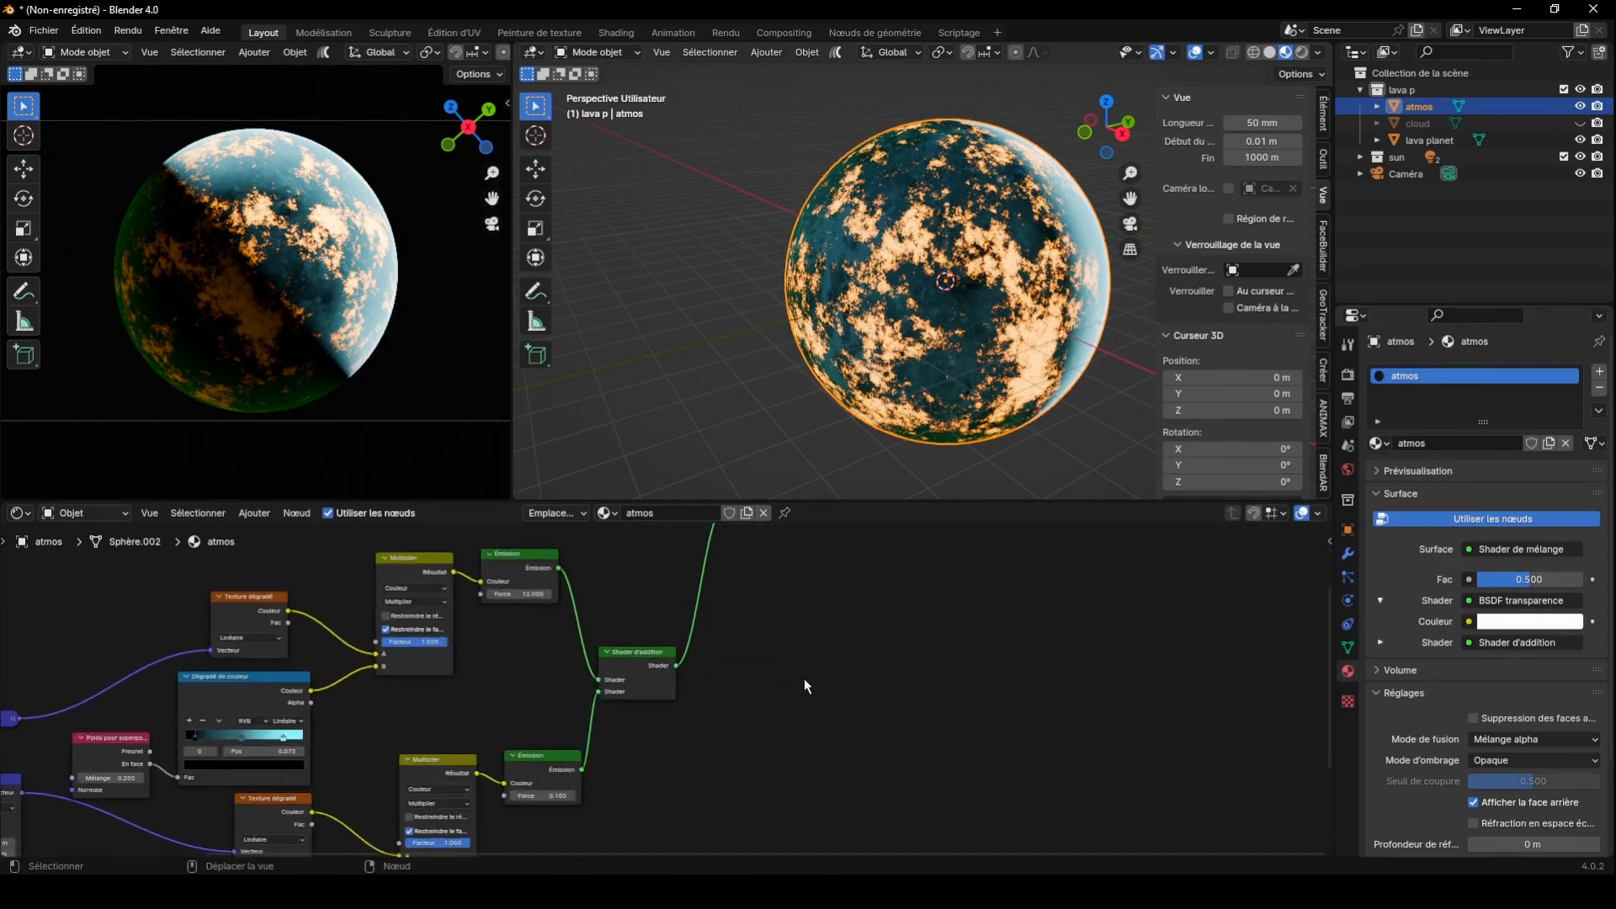
{"action": "scroll", "coordinate": [668, 692], "scroll_direction": "up", "scroll_amount": 2}
{"action": "left_click_drag", "start_coordinate": [503, 578], "coordinate": [542, 578]}
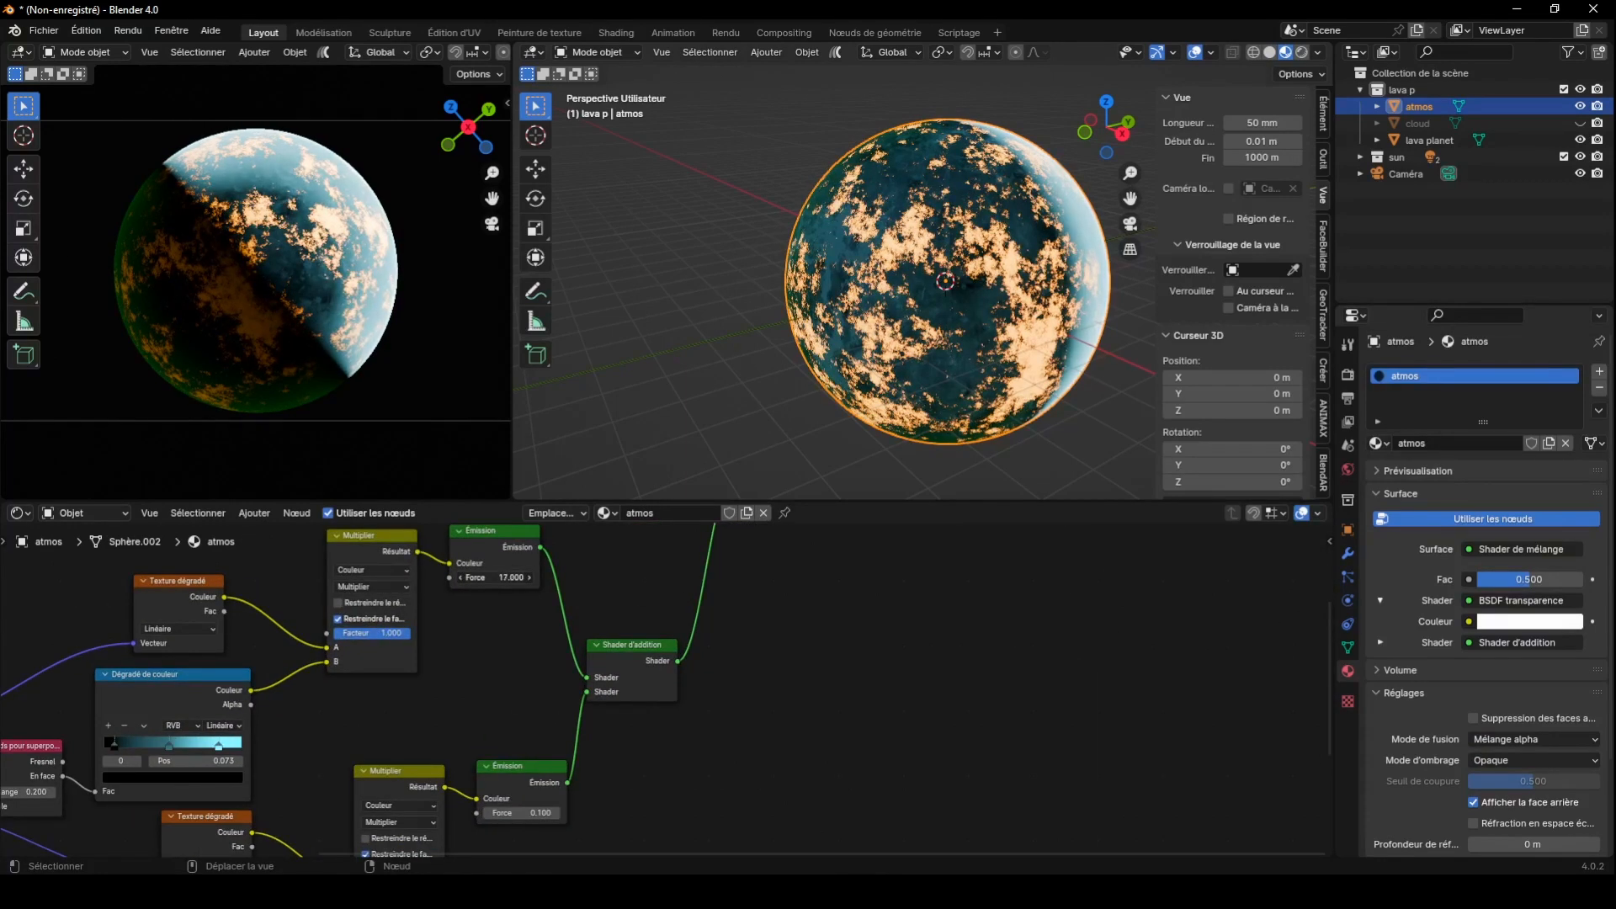
Move the Mix Shader and Material Output nodes down beside the Add Shader node in the atmos material
{"action": "scroll", "coordinate": [779, 688], "scroll_direction": "down", "scroll_amount": 4}
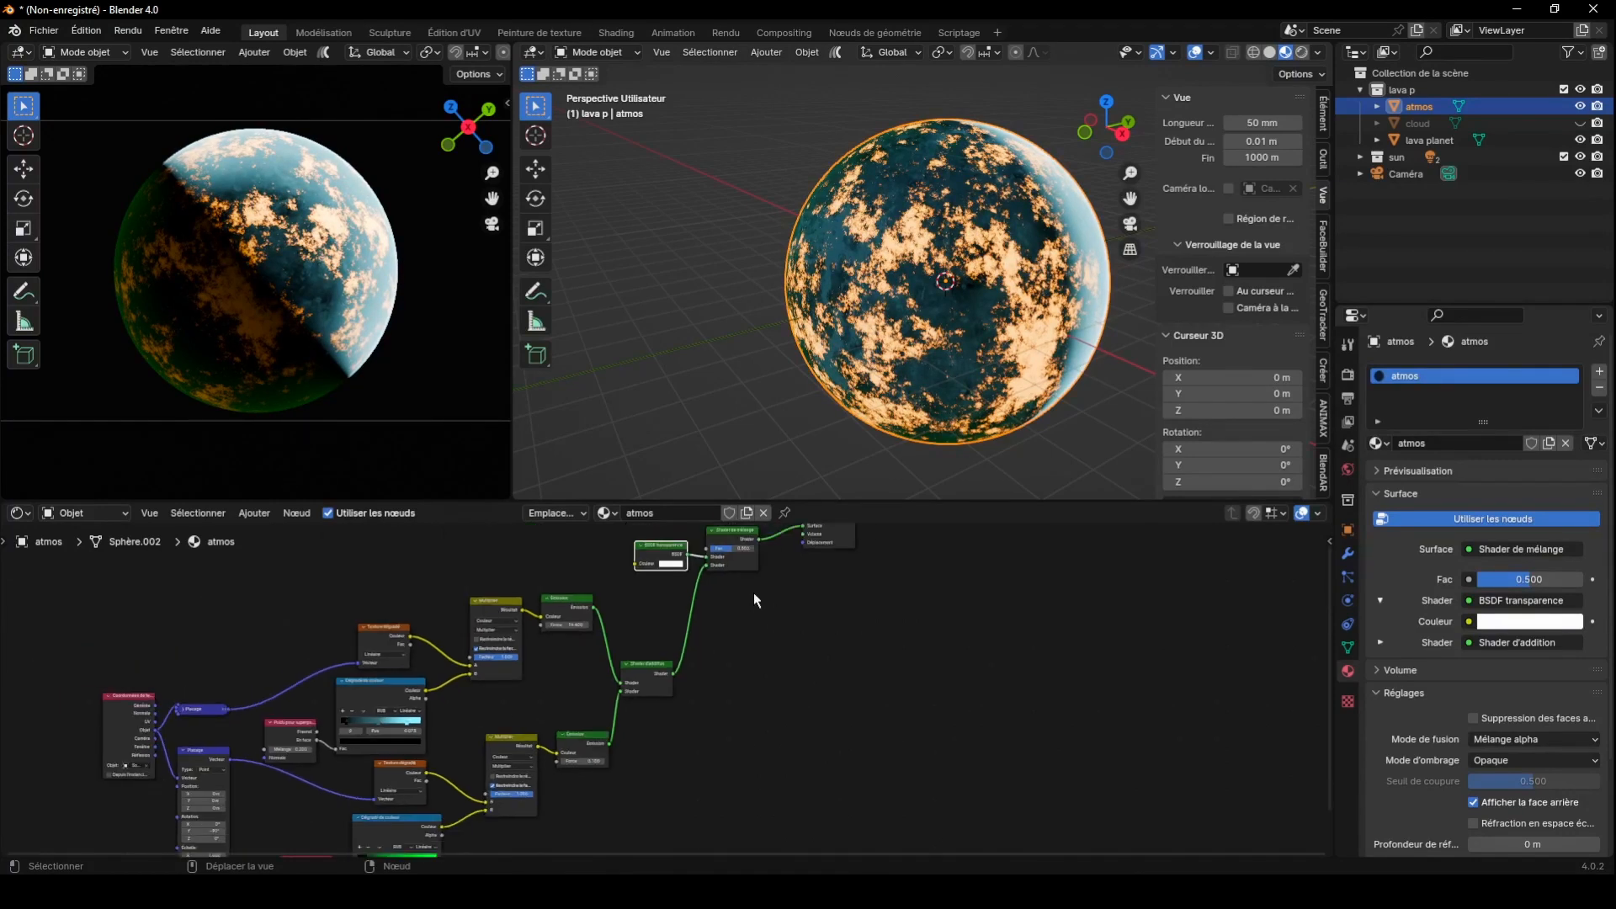
{"action": "left_click_drag", "start_coordinate": [823, 619], "coordinate": [749, 660]}
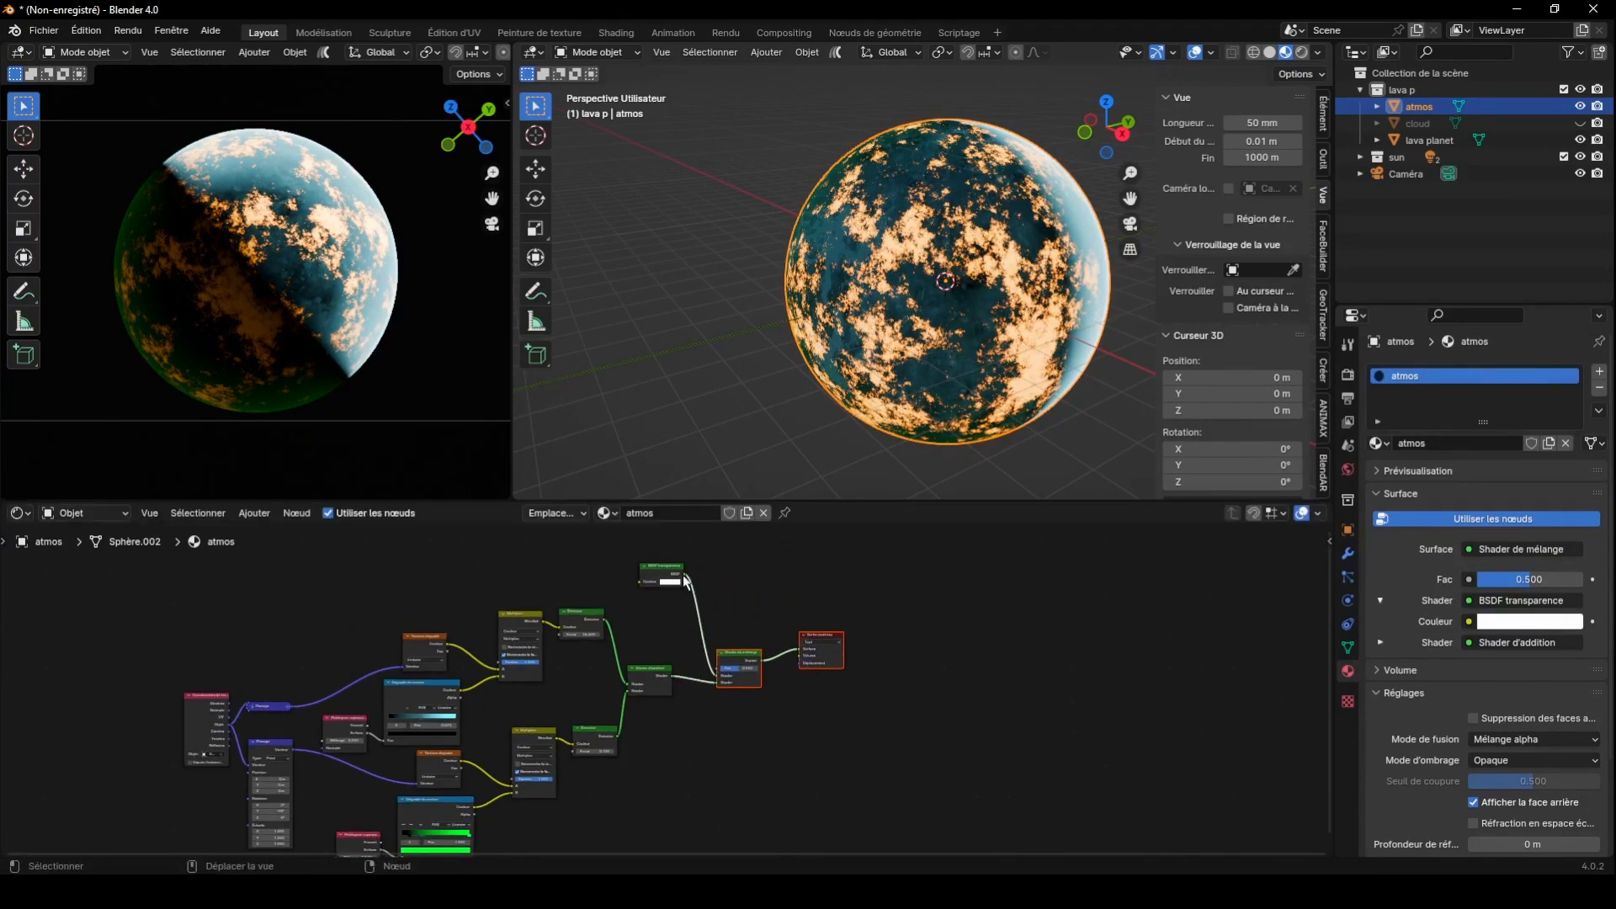
Move the Transparent BSDF node down just above the Add Shader node in the atmos material
{"action": "left_click_drag", "start_coordinate": [673, 580], "coordinate": [662, 639]}
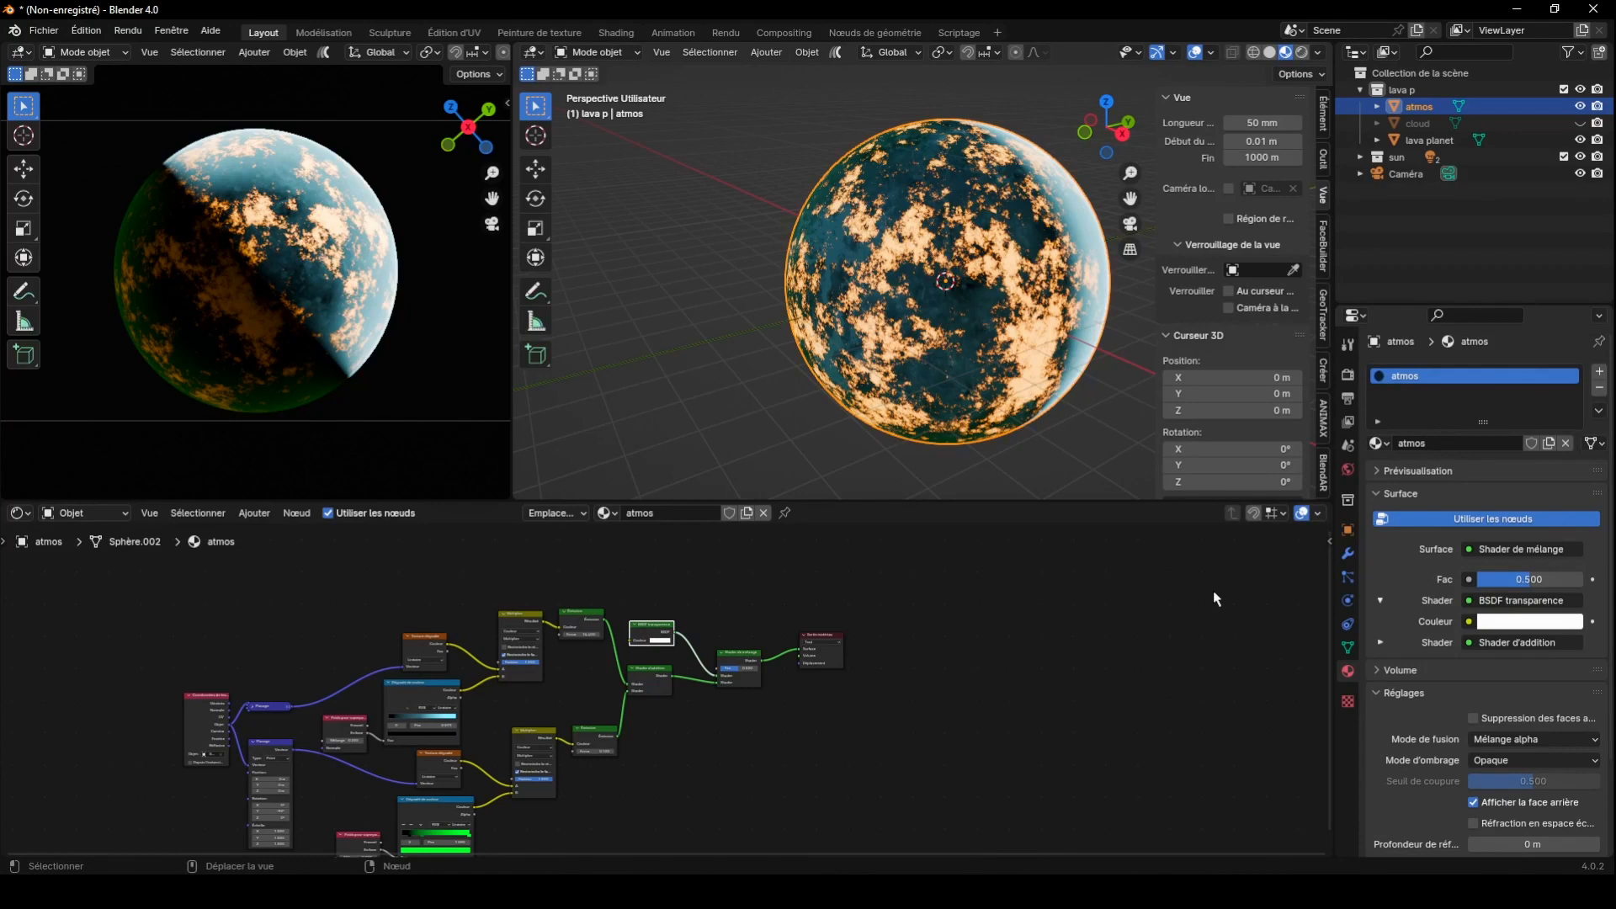
{"action": "left_click_drag", "start_coordinate": [1330, 594], "coordinate": [1326, 679]}
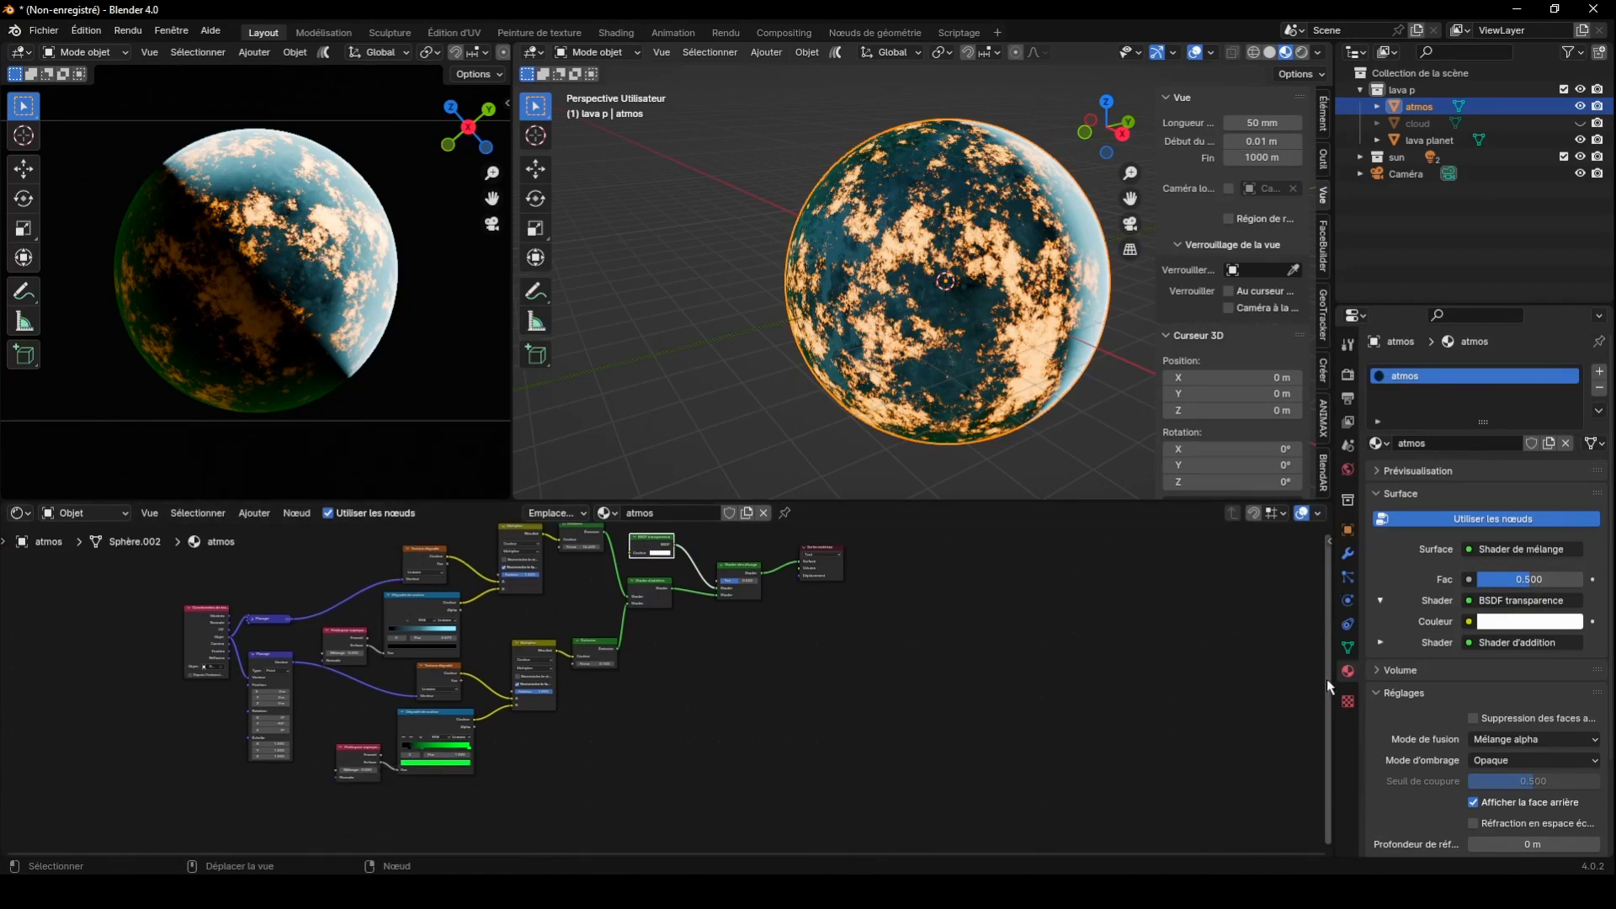
Set the scene's colour management look to High Contrast and enable Flou lumineux (bloom) for the EEVEE render
{"action": "scroll", "coordinate": [1262, 567], "scroll_direction": "up", "scroll_amount": 3}
{"action": "left_click", "coordinate": [1350, 376]}
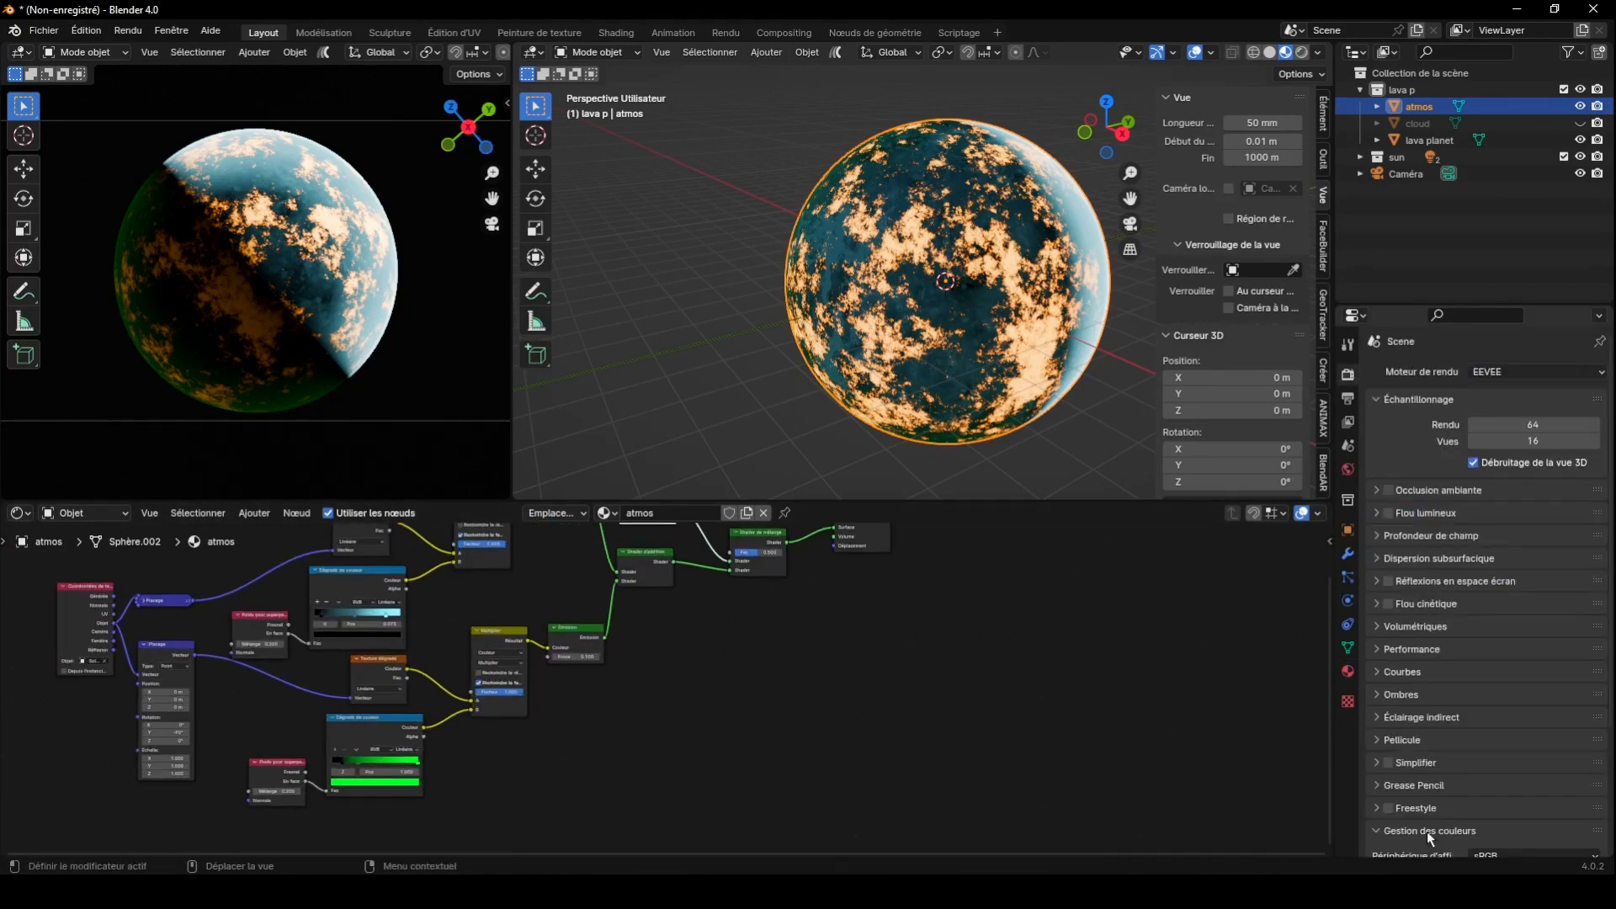
{"action": "scroll", "coordinate": [1492, 837], "scroll_direction": "down", "scroll_amount": 3}
{"action": "left_click", "coordinate": [1513, 798]}
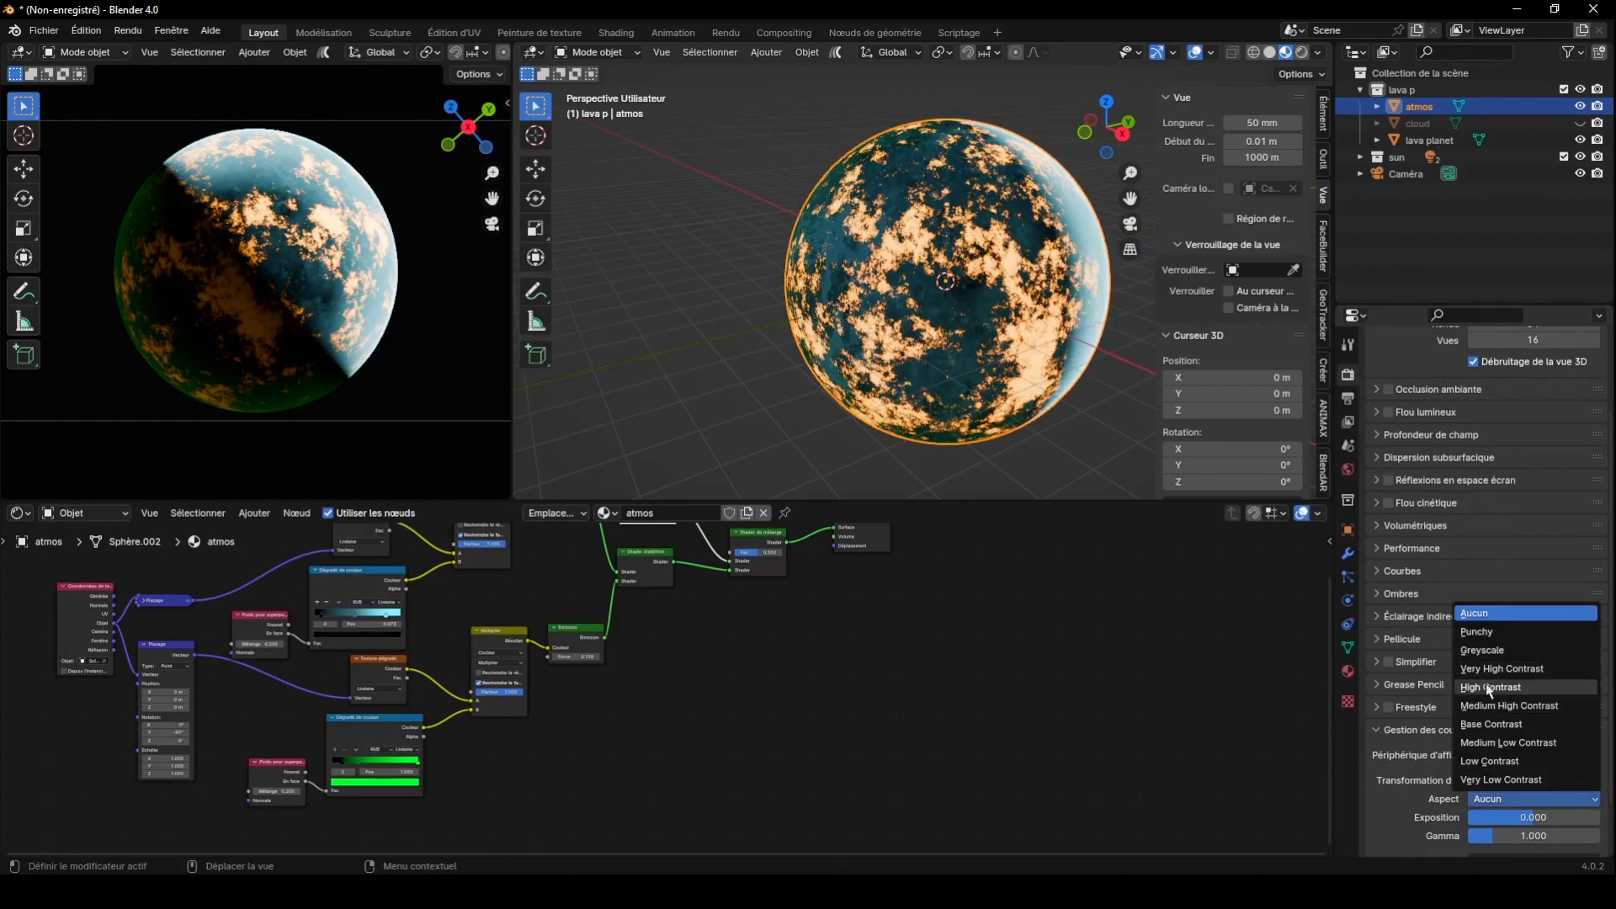
{"action": "left_click", "coordinate": [1486, 684]}
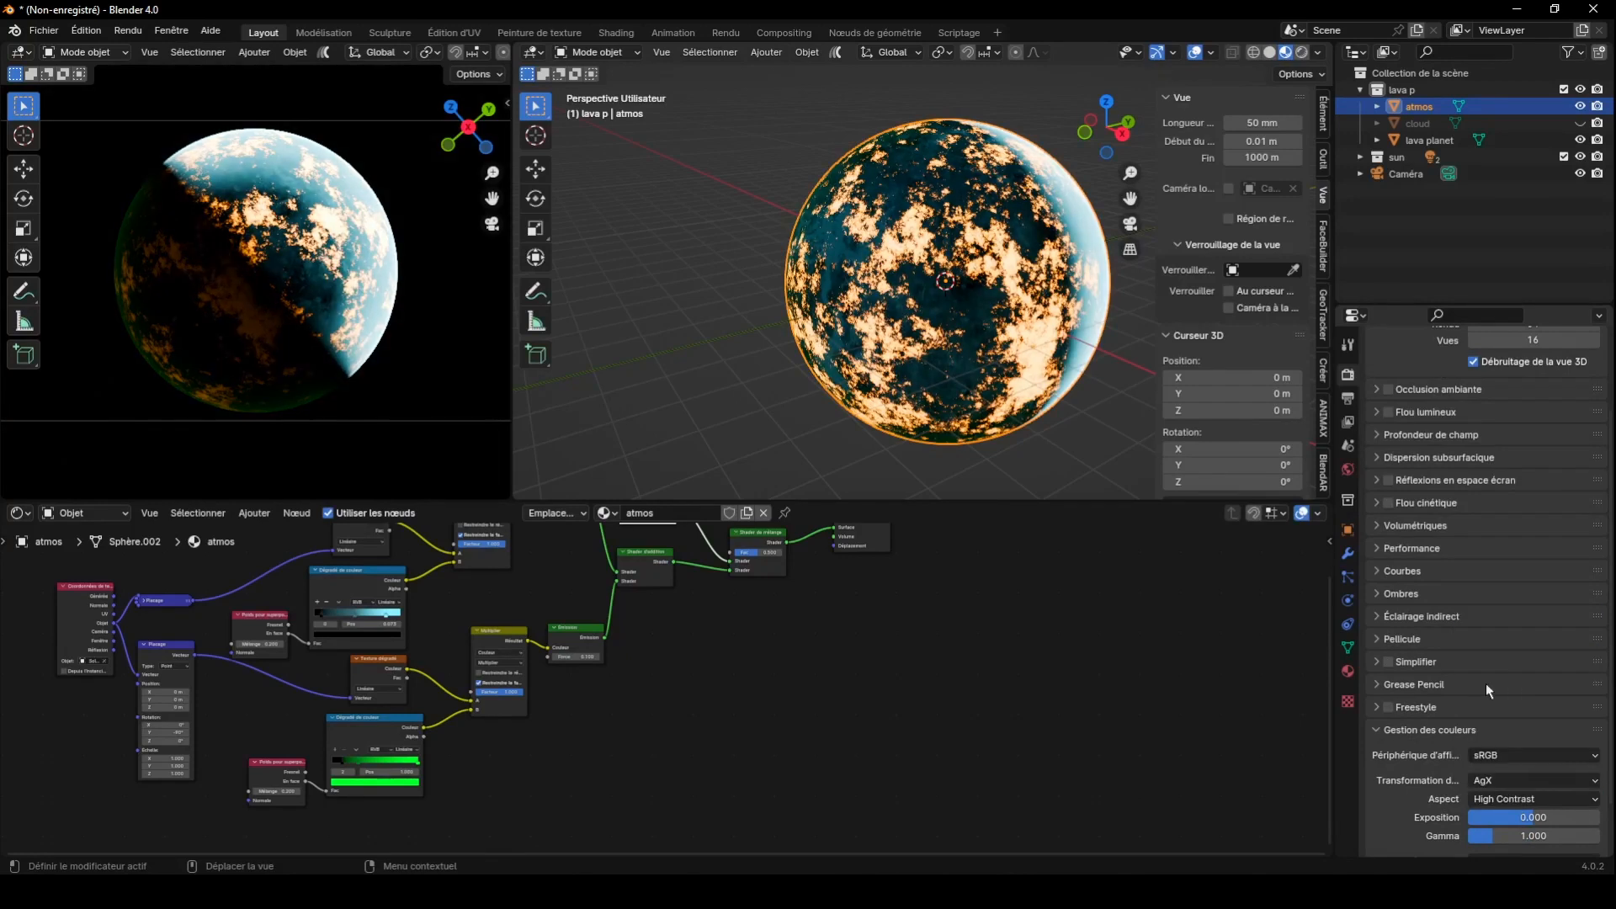
{"action": "left_click", "coordinate": [1388, 412]}
Add a stop to the cyan branch's colour ramp in the atmos material and turn its last stop black
{"action": "scroll", "coordinate": [865, 750], "scroll_direction": "up", "scroll_amount": 1}
{"action": "scroll", "coordinate": [890, 850], "scroll_direction": "up", "scroll_amount": 1}
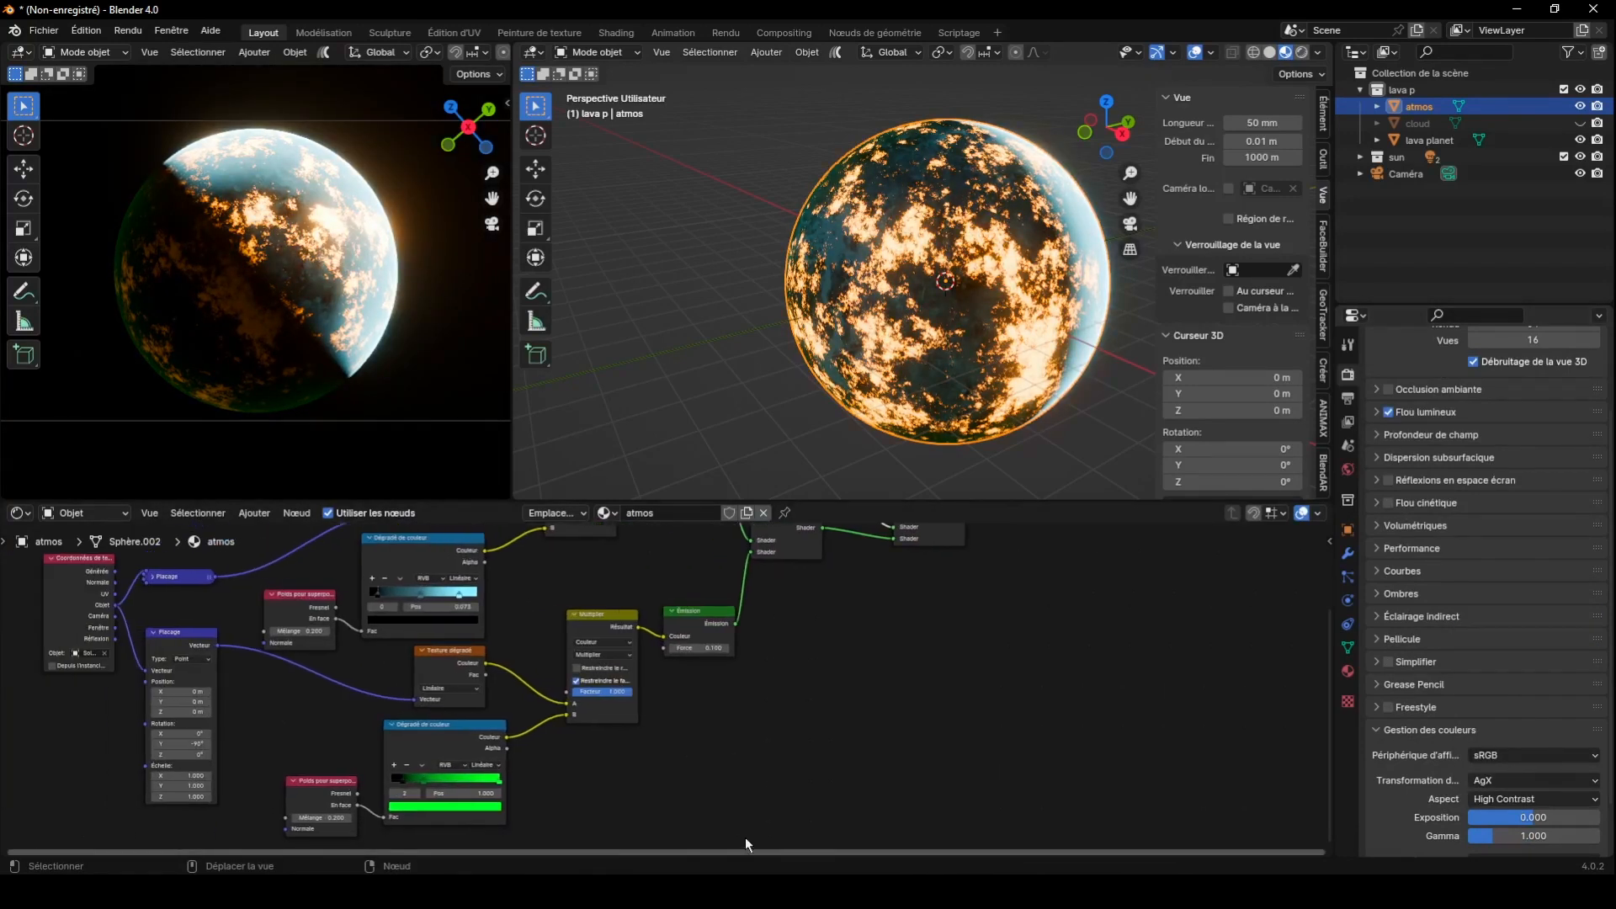
{"action": "left_click_drag", "start_coordinate": [745, 837], "coordinate": [631, 827]}
{"action": "left_click_drag", "start_coordinate": [1330, 765], "coordinate": [1328, 683]}
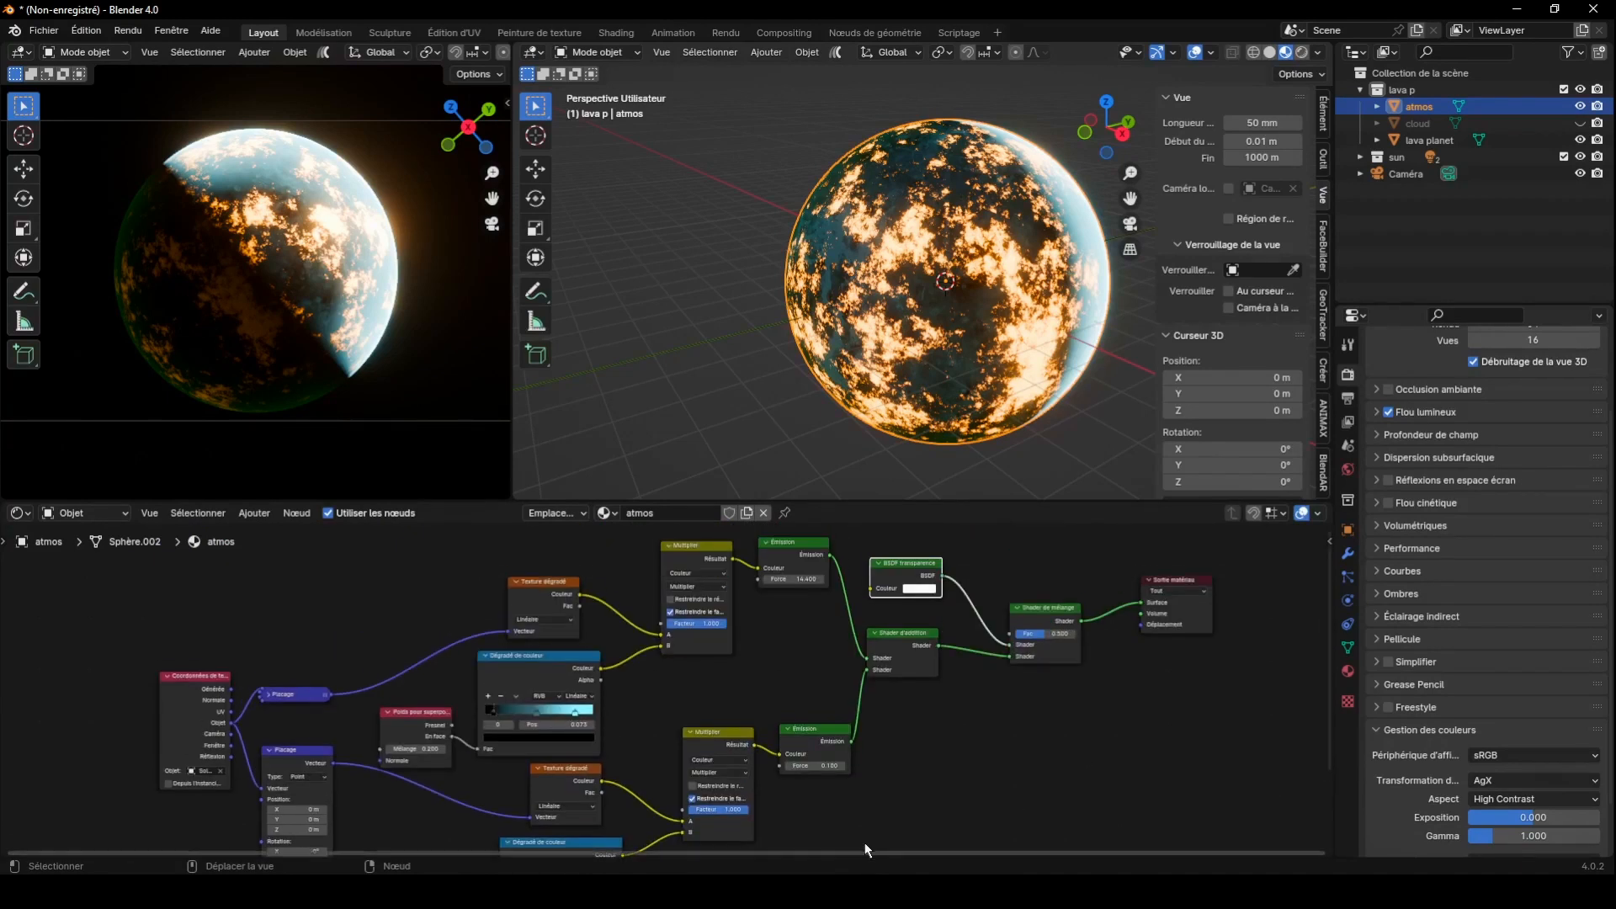
{"action": "scroll", "coordinate": [846, 833], "scroll_direction": "up", "scroll_amount": 7}
{"action": "left_click", "coordinate": [358, 701]}
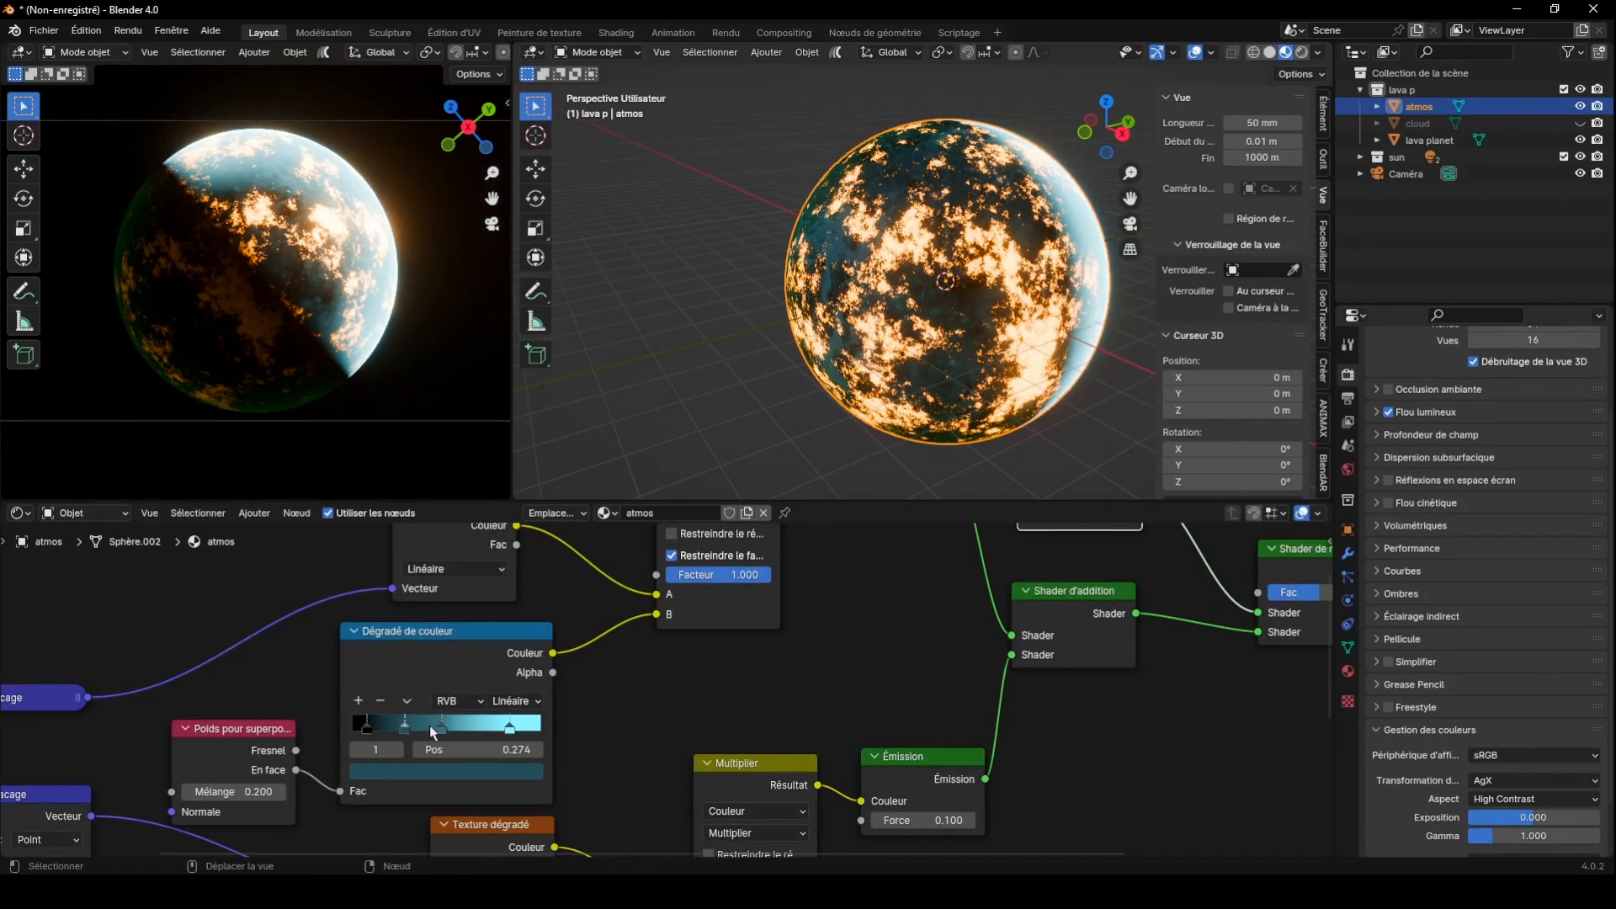
{"action": "left_click", "coordinate": [506, 727]}
{"action": "left_click", "coordinate": [511, 782]}
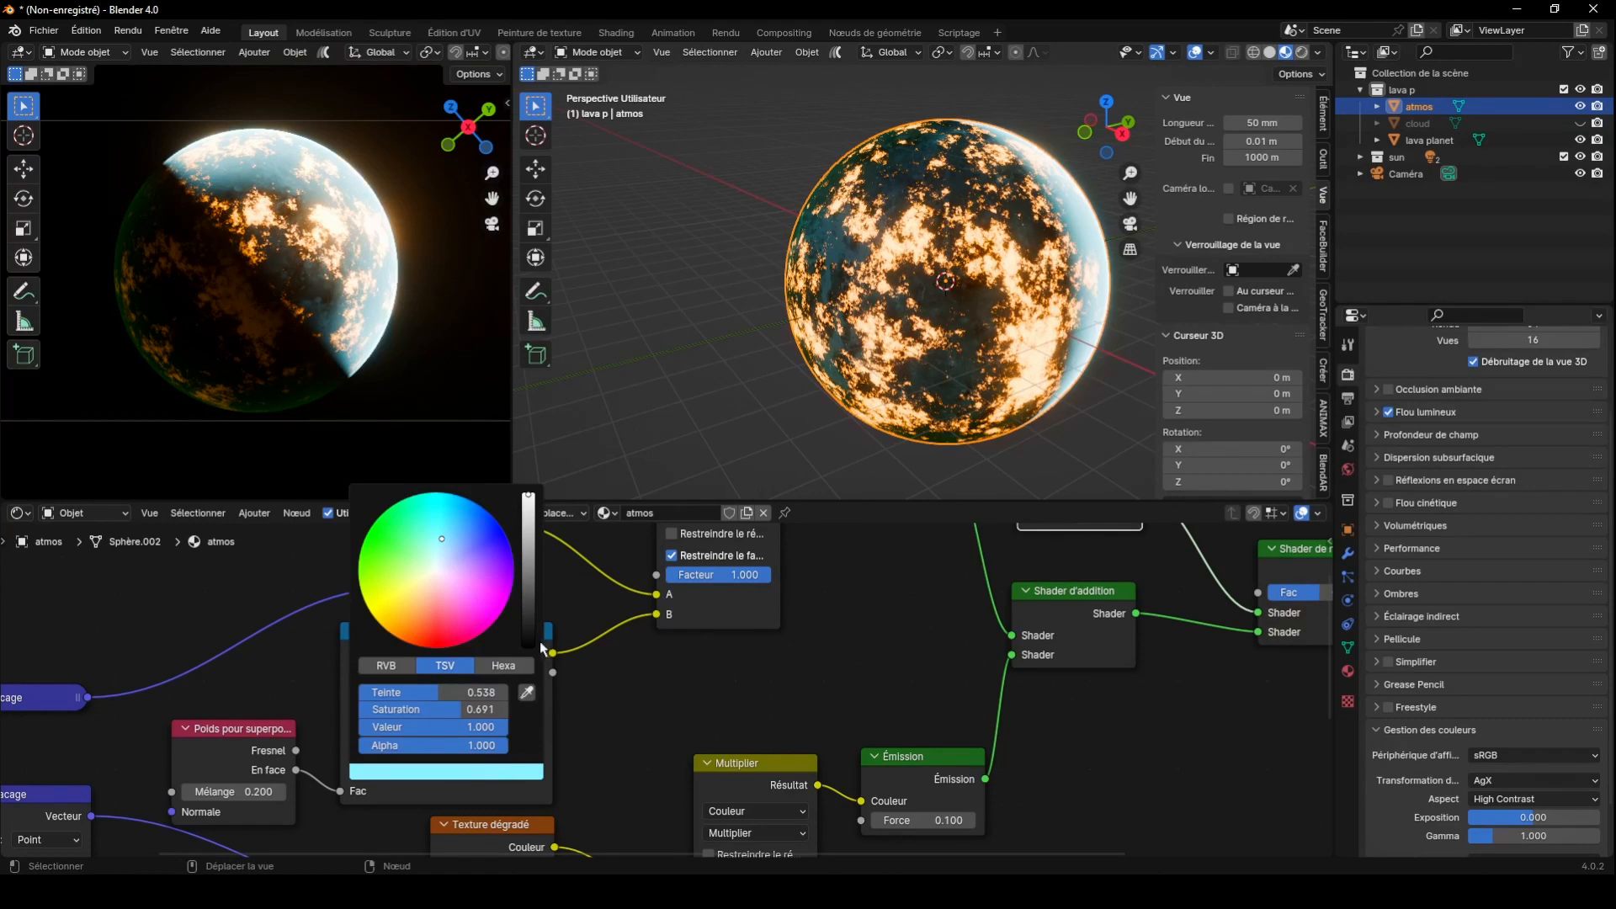
{"action": "left_click_drag", "start_coordinate": [538, 645], "coordinate": [538, 663]}
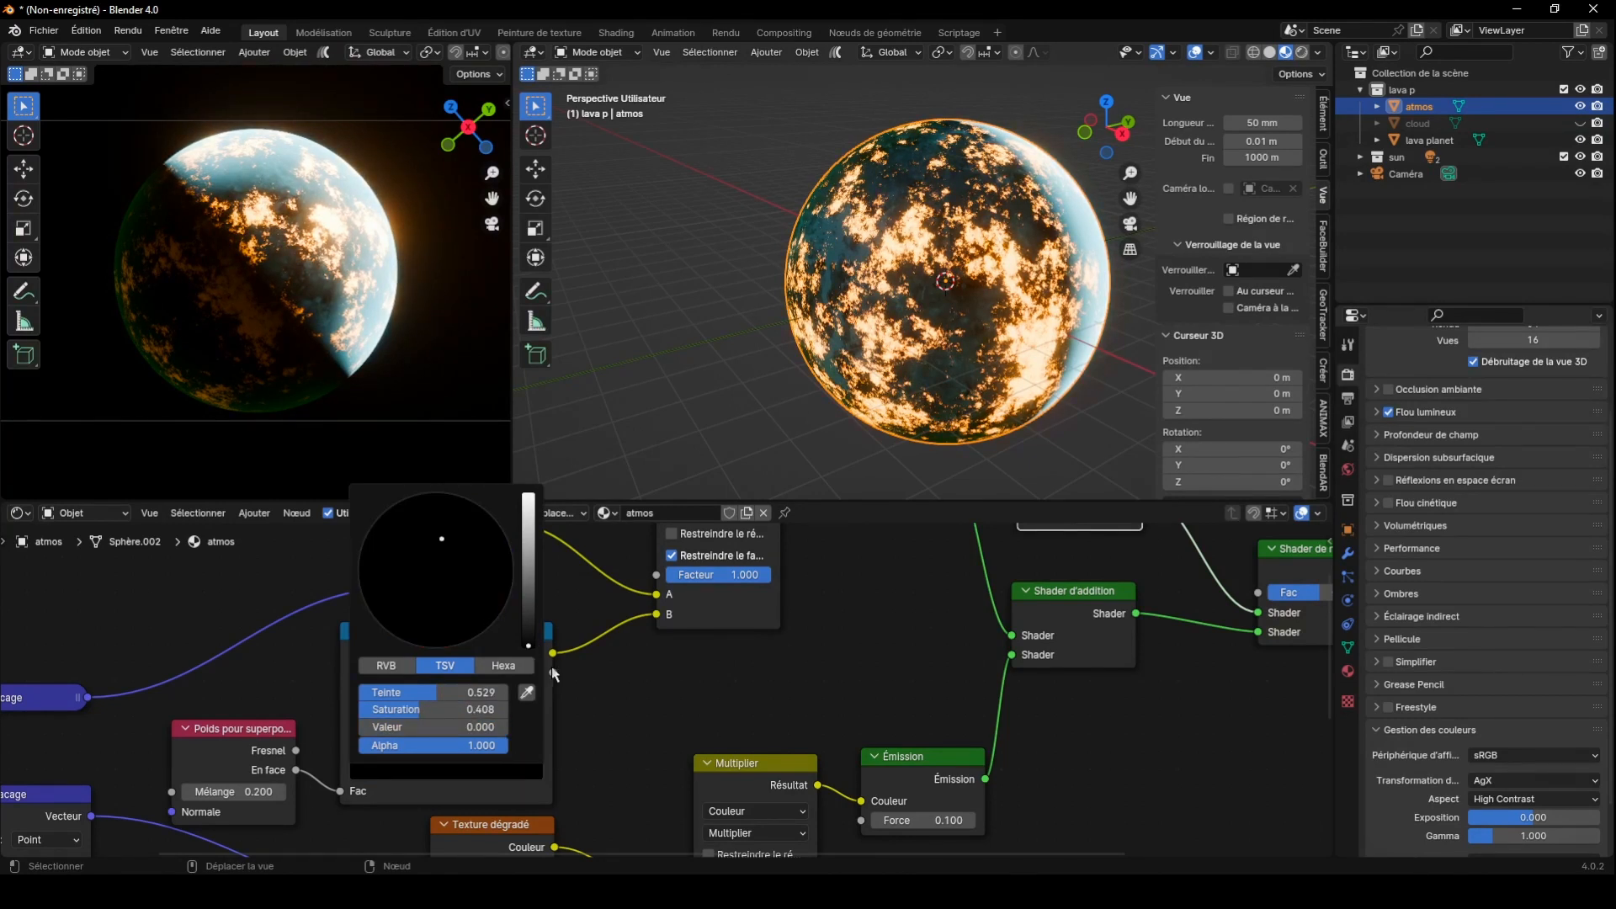
{"action": "scroll", "coordinate": [630, 736], "scroll_direction": "down", "scroll_amount": 3}
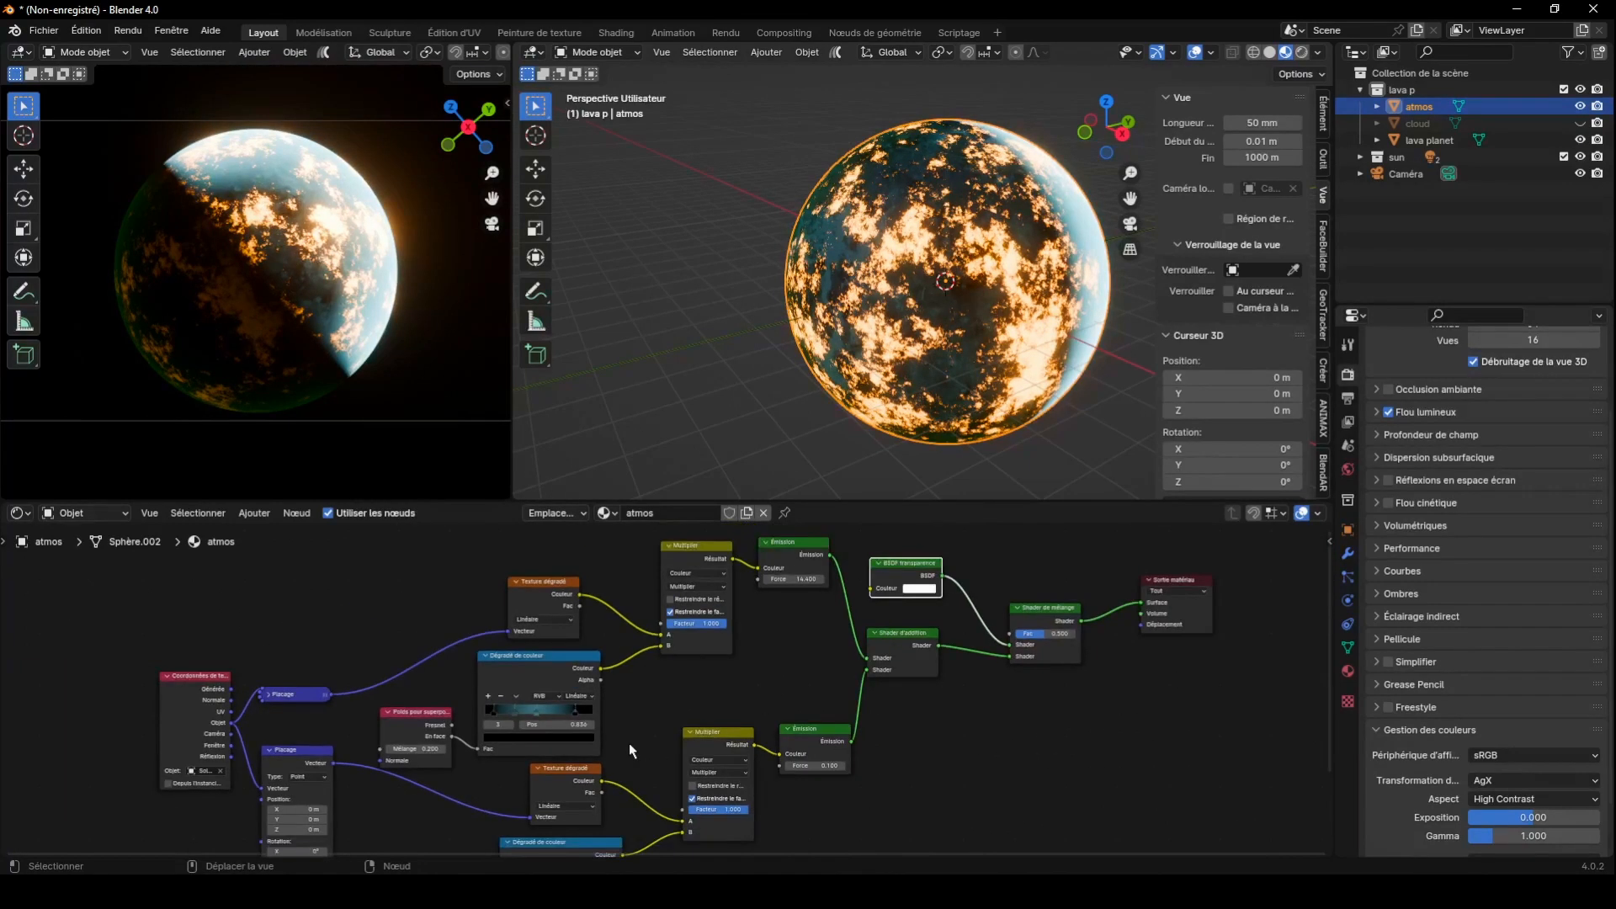
Brighten the cyan ramp's third stop to full value and move it to position 0.739, nudging the black end stop outward
{"action": "scroll", "coordinate": [628, 744], "scroll_direction": "up", "scroll_amount": 3}
{"action": "left_click_drag", "start_coordinate": [516, 726], "coordinate": [523, 726]}
{"action": "left_click", "coordinate": [444, 725]}
{"action": "left_click", "coordinate": [457, 773]}
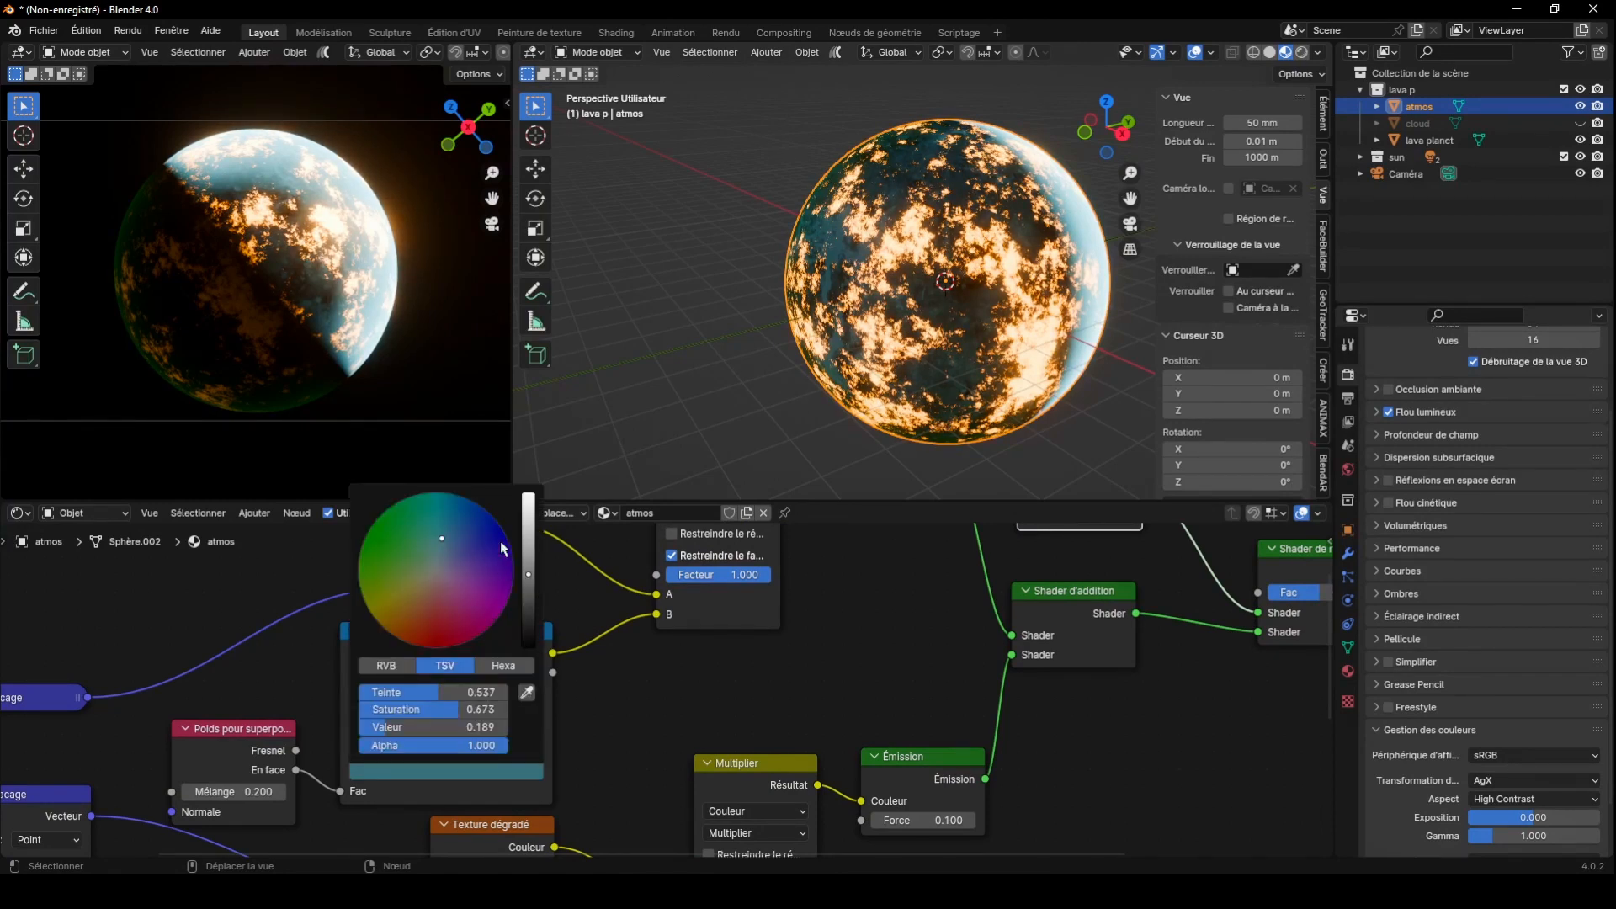
{"action": "left_click", "coordinate": [532, 500]}
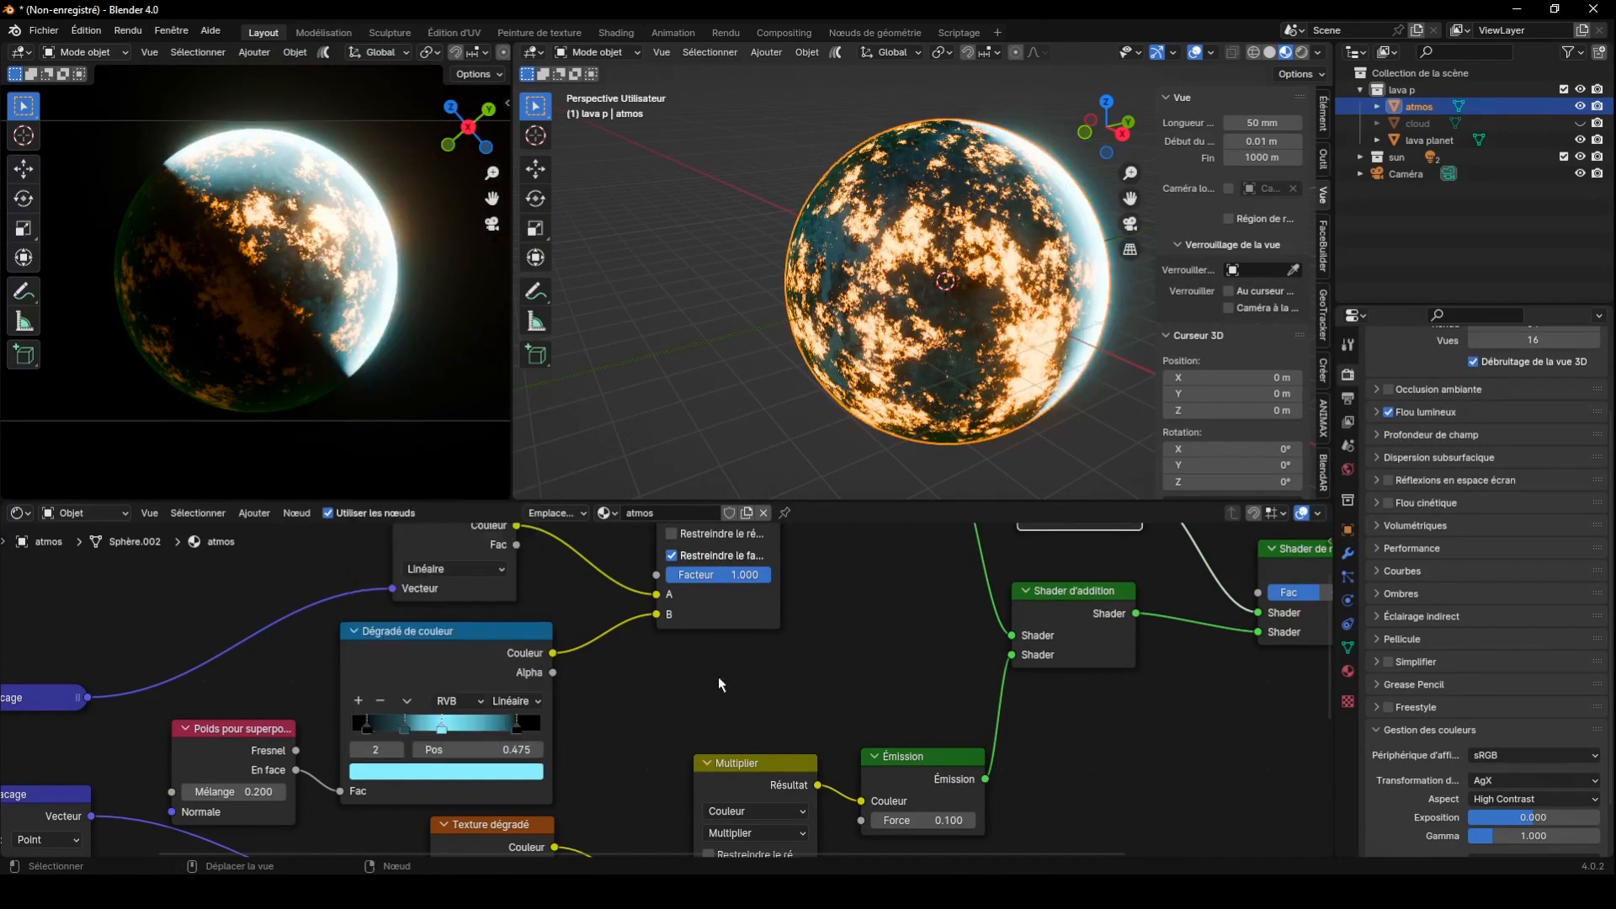
{"action": "left_click_drag", "start_coordinate": [444, 728], "coordinate": [493, 728]}
Move the cyan ramp's first stop to 0.227 and second stop to 0.369, darkening the second stop's colour to a value of about 0.057
{"action": "scroll", "coordinate": [487, 216], "scroll_direction": "up", "scroll_amount": 5}
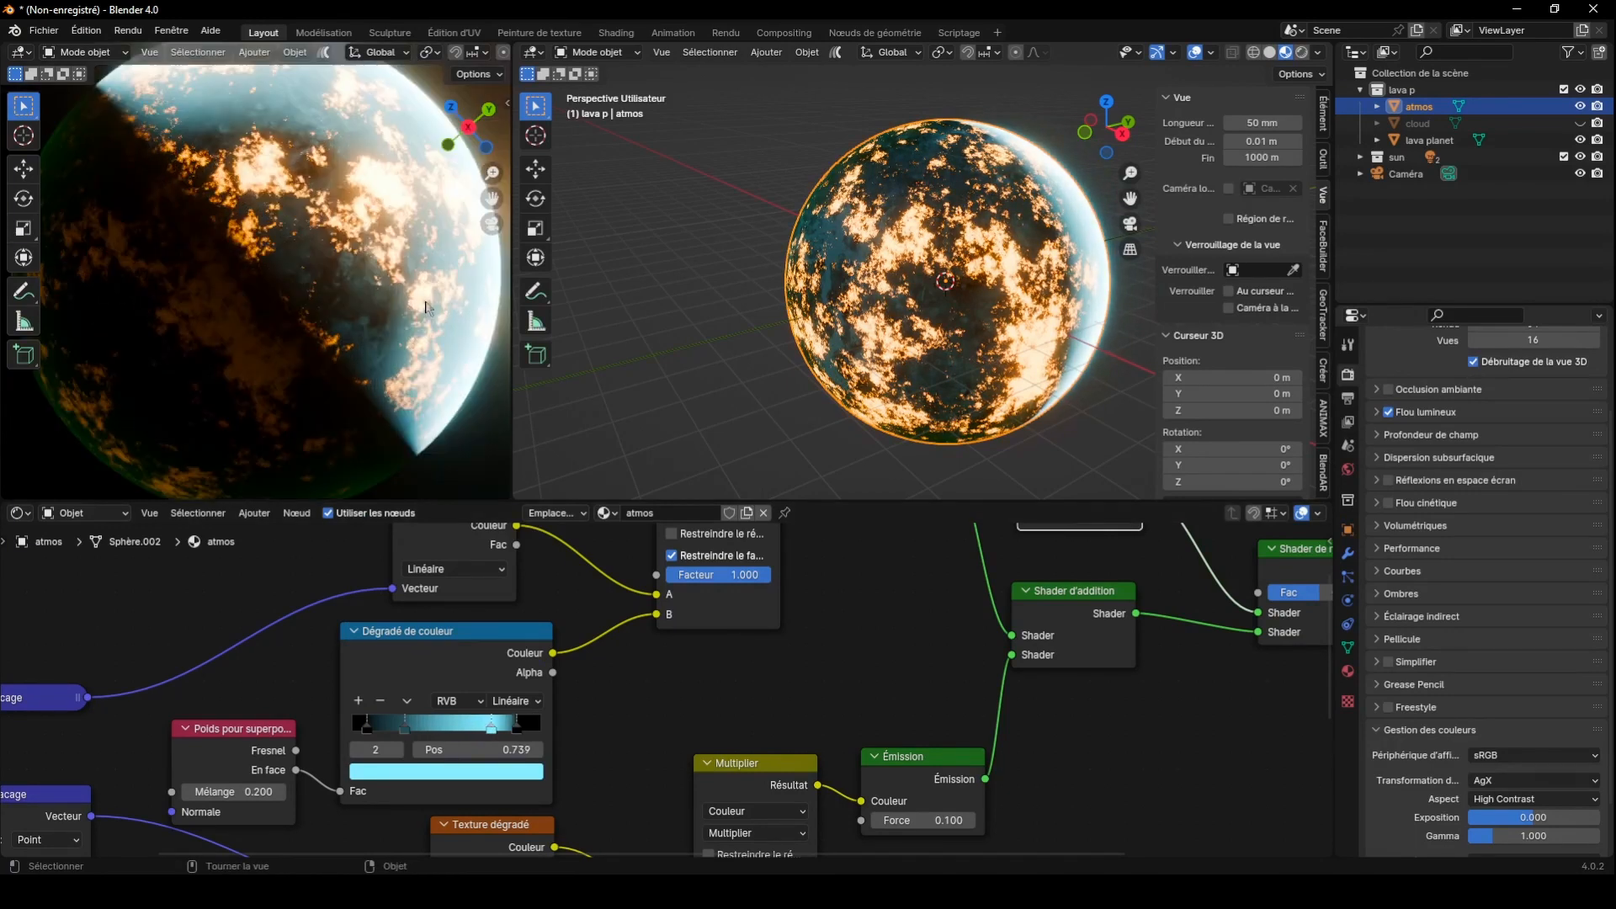
{"action": "scroll", "coordinate": [486, 217], "scroll_direction": "down", "scroll_amount": 5}
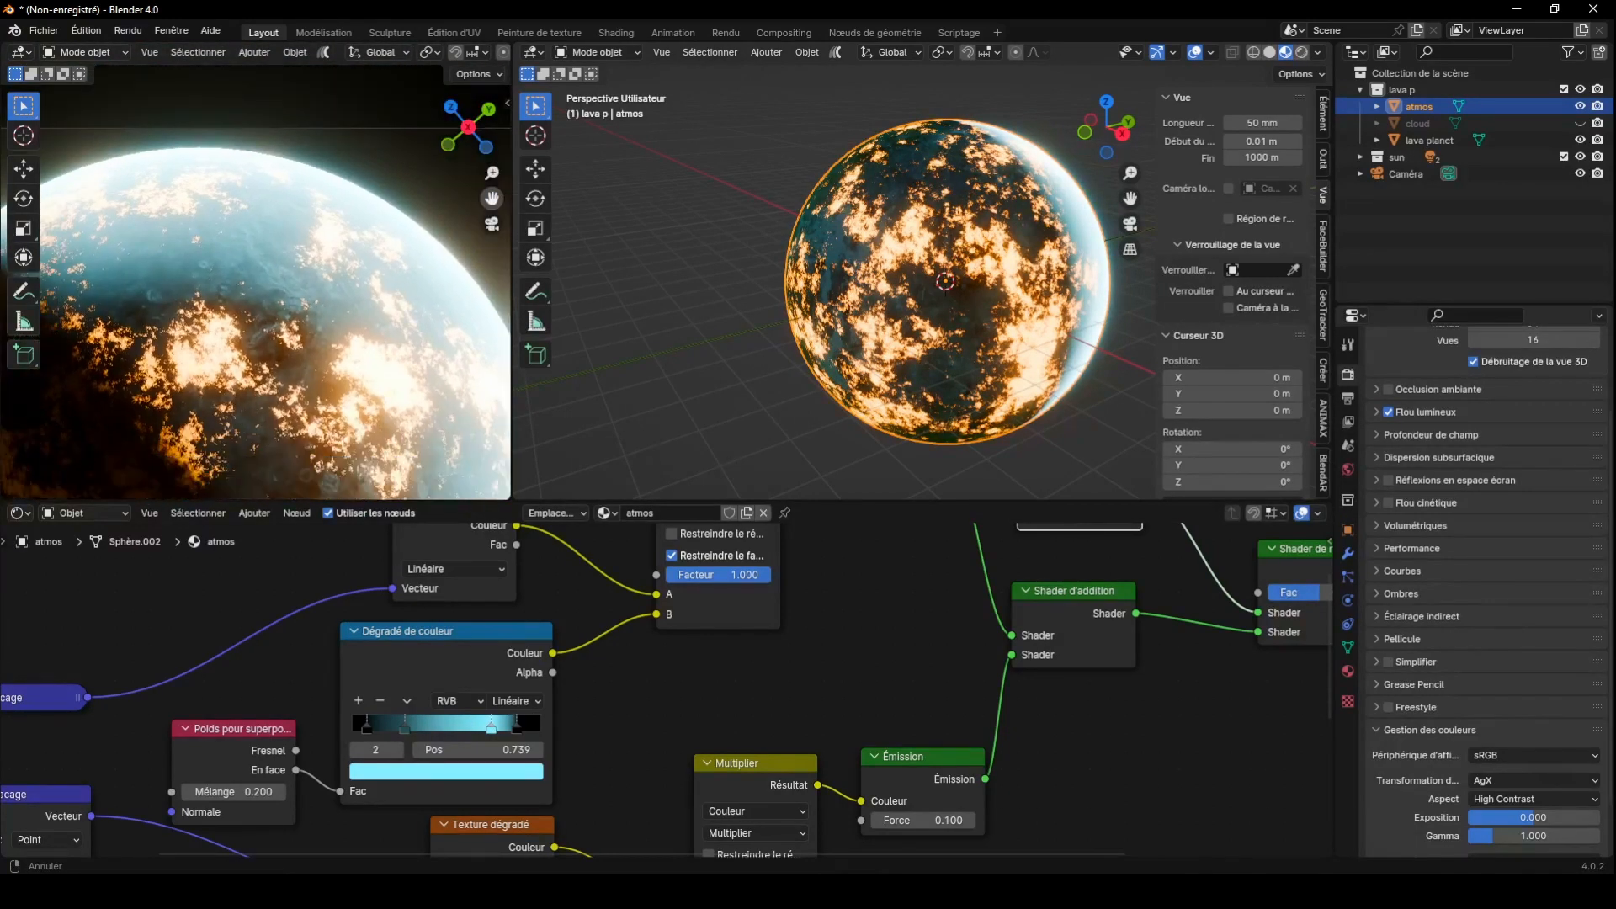
{"action": "left_click_drag", "start_coordinate": [413, 724], "coordinate": [396, 728]}
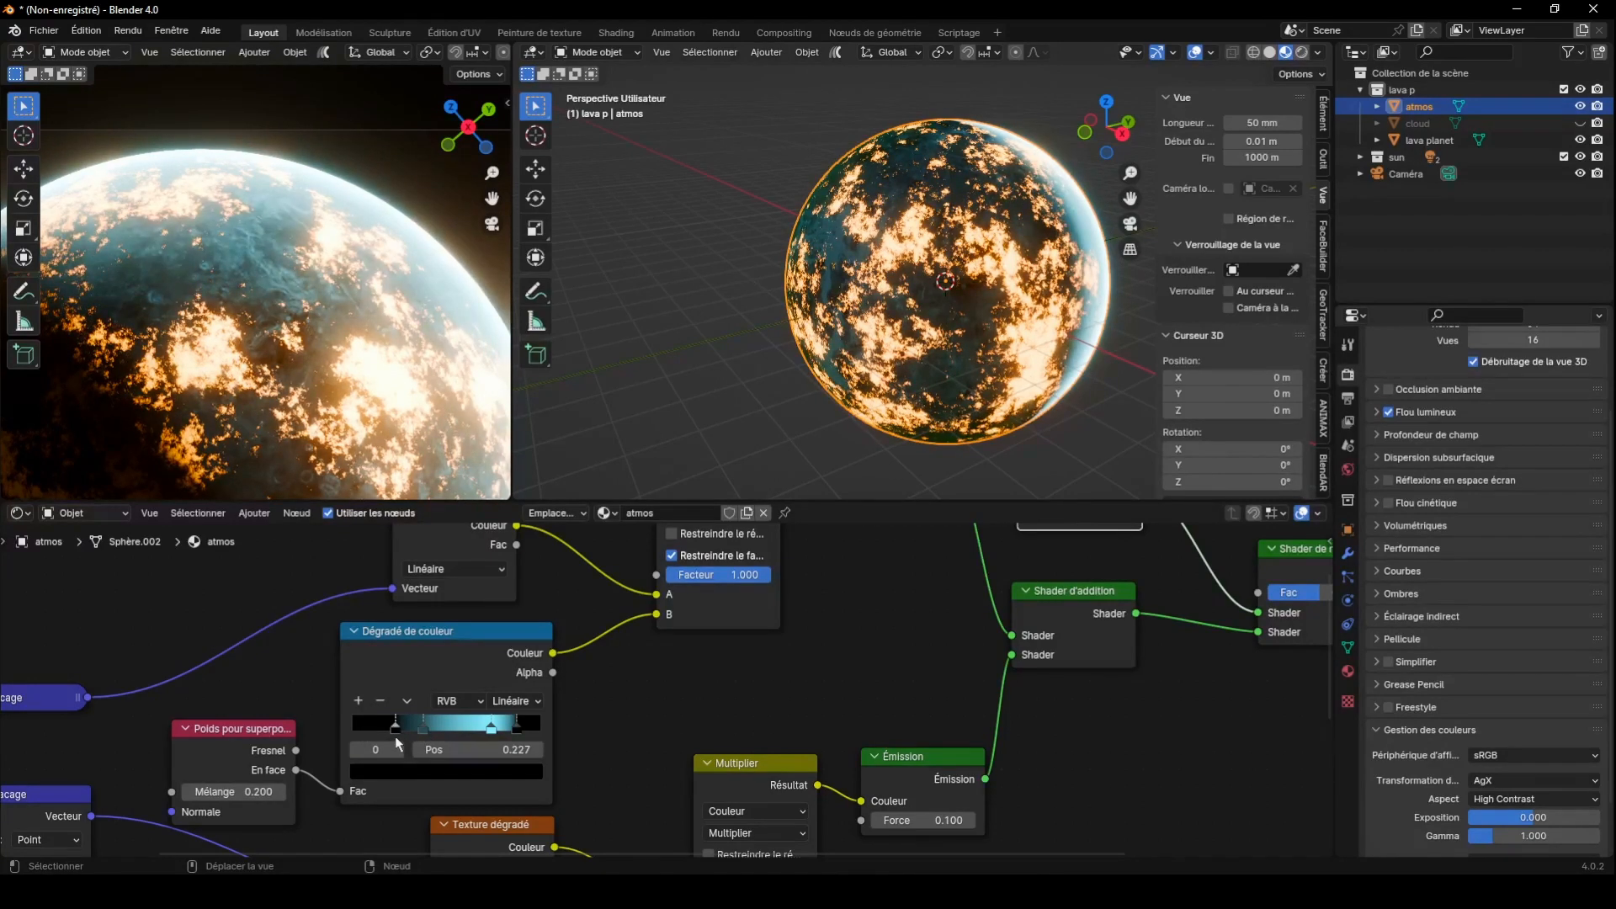
{"action": "left_click", "coordinate": [424, 726]}
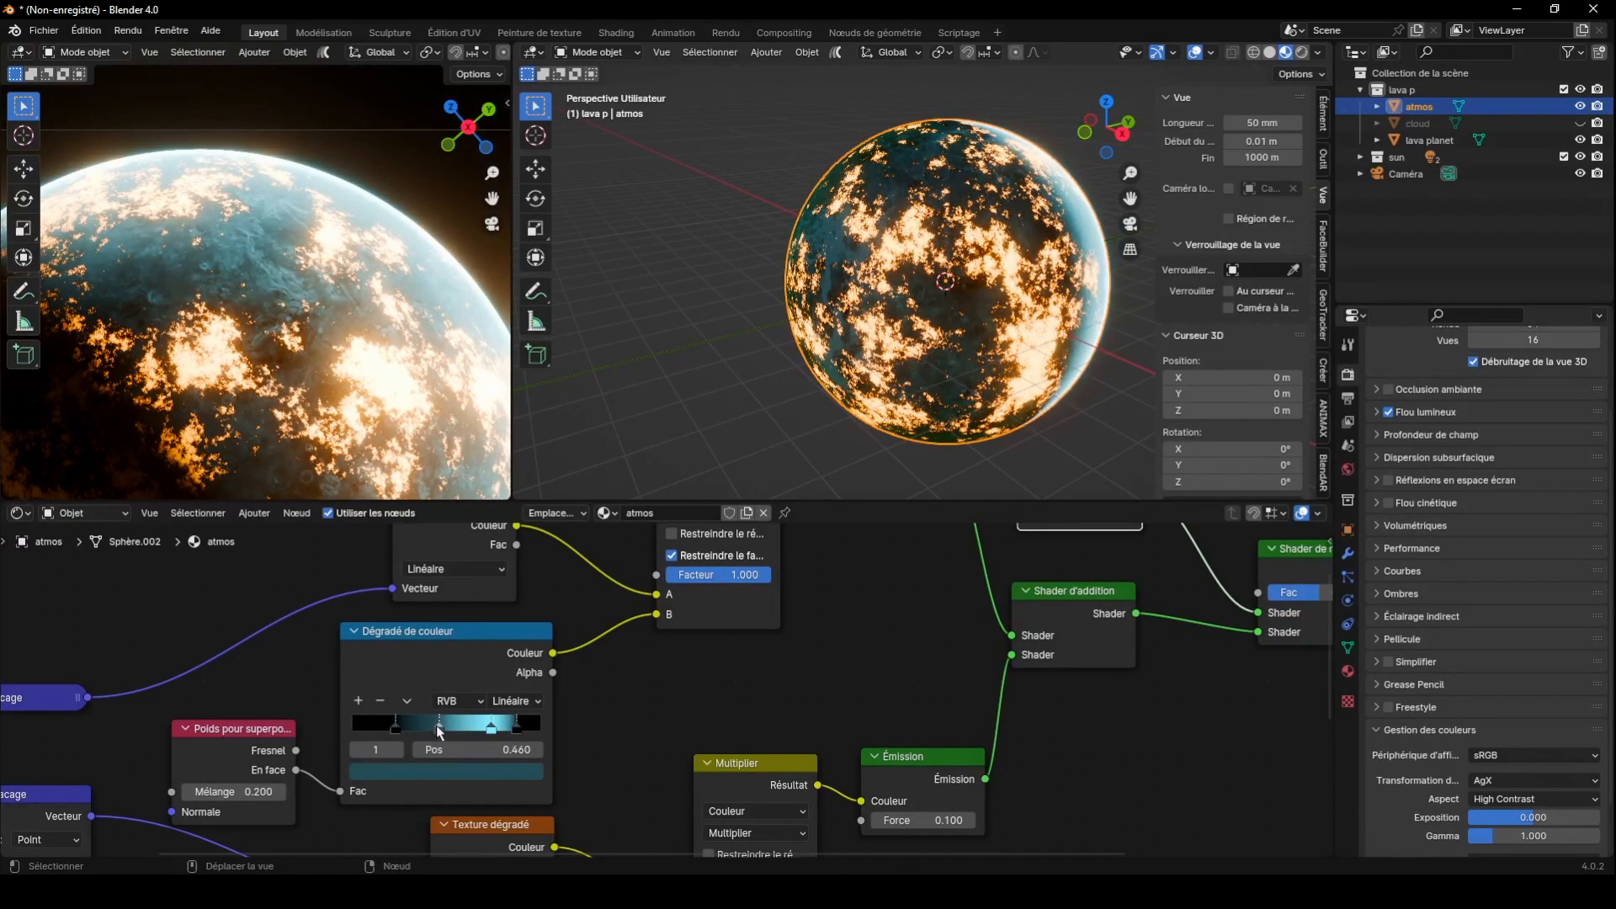
{"action": "left_click", "coordinate": [462, 781]}
{"action": "left_click_drag", "start_coordinate": [527, 606], "coordinate": [530, 612]}
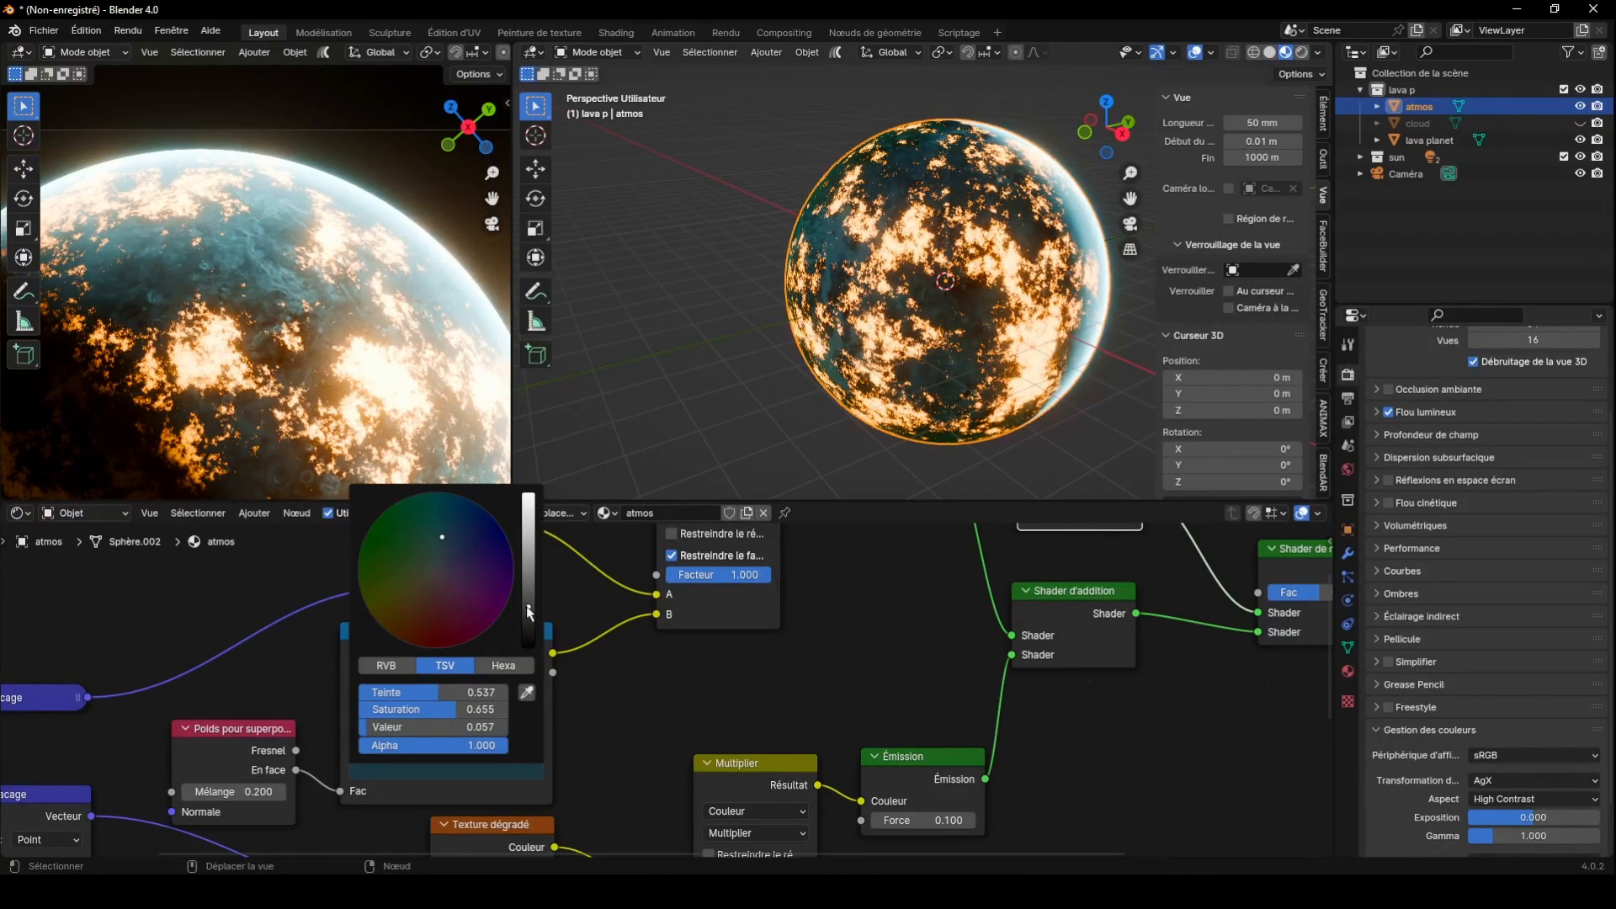
{"action": "scroll", "coordinate": [415, 298], "scroll_direction": "down", "scroll_amount": 4}
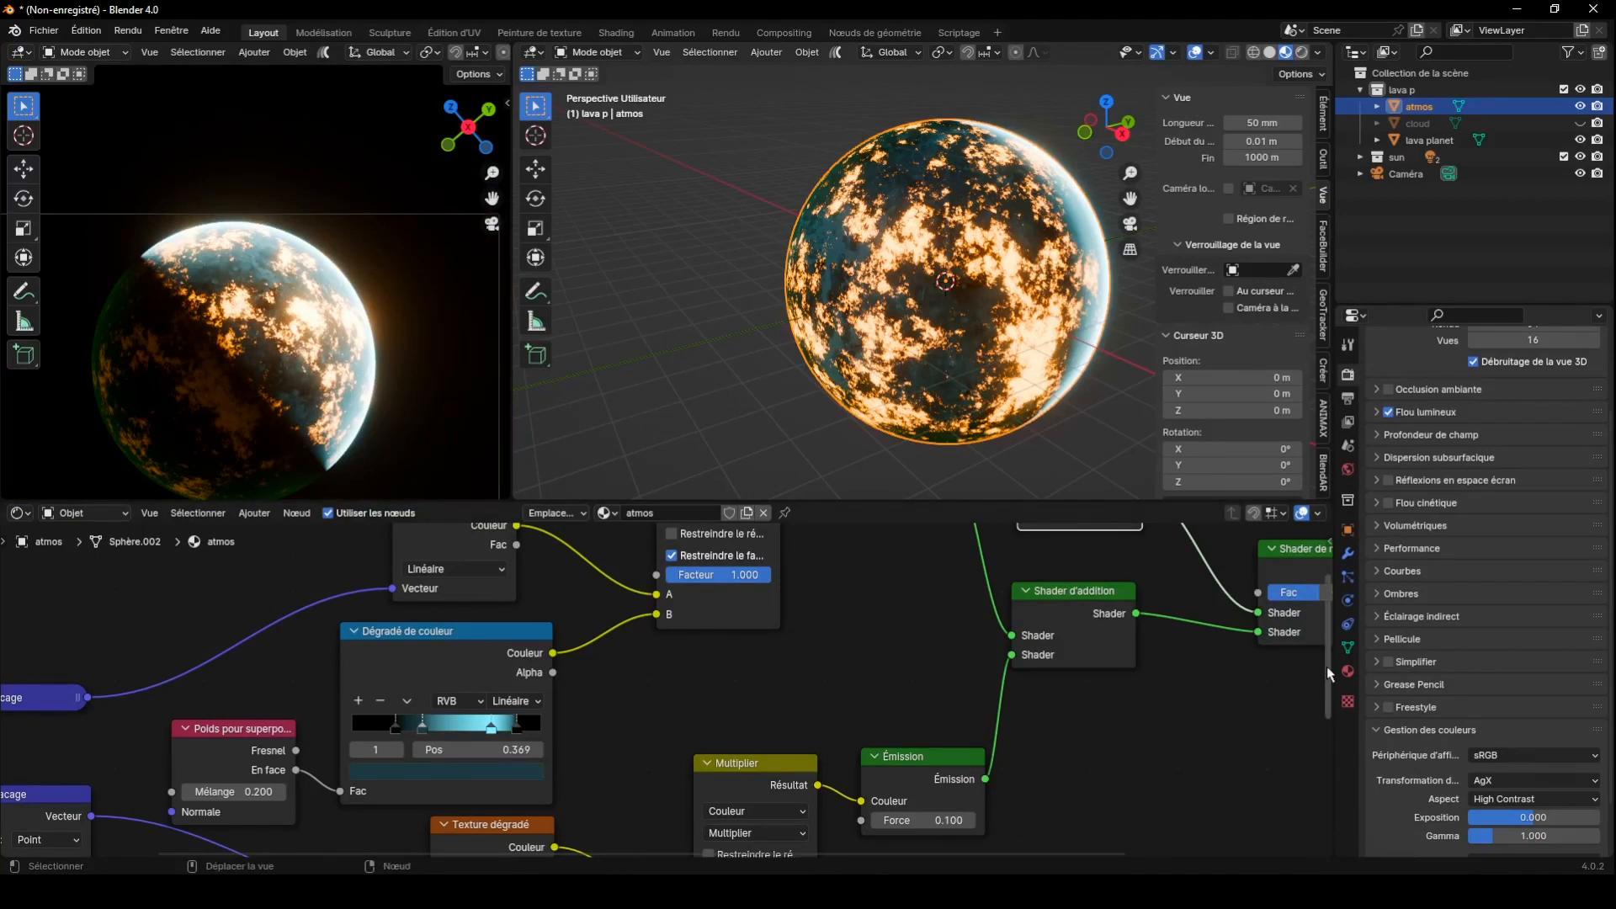
Add a stop to the green branch's colour ramp, turn the last stop black and move it to position 0.955
{"action": "left_click_drag", "start_coordinate": [1327, 666], "coordinate": [1310, 804]}
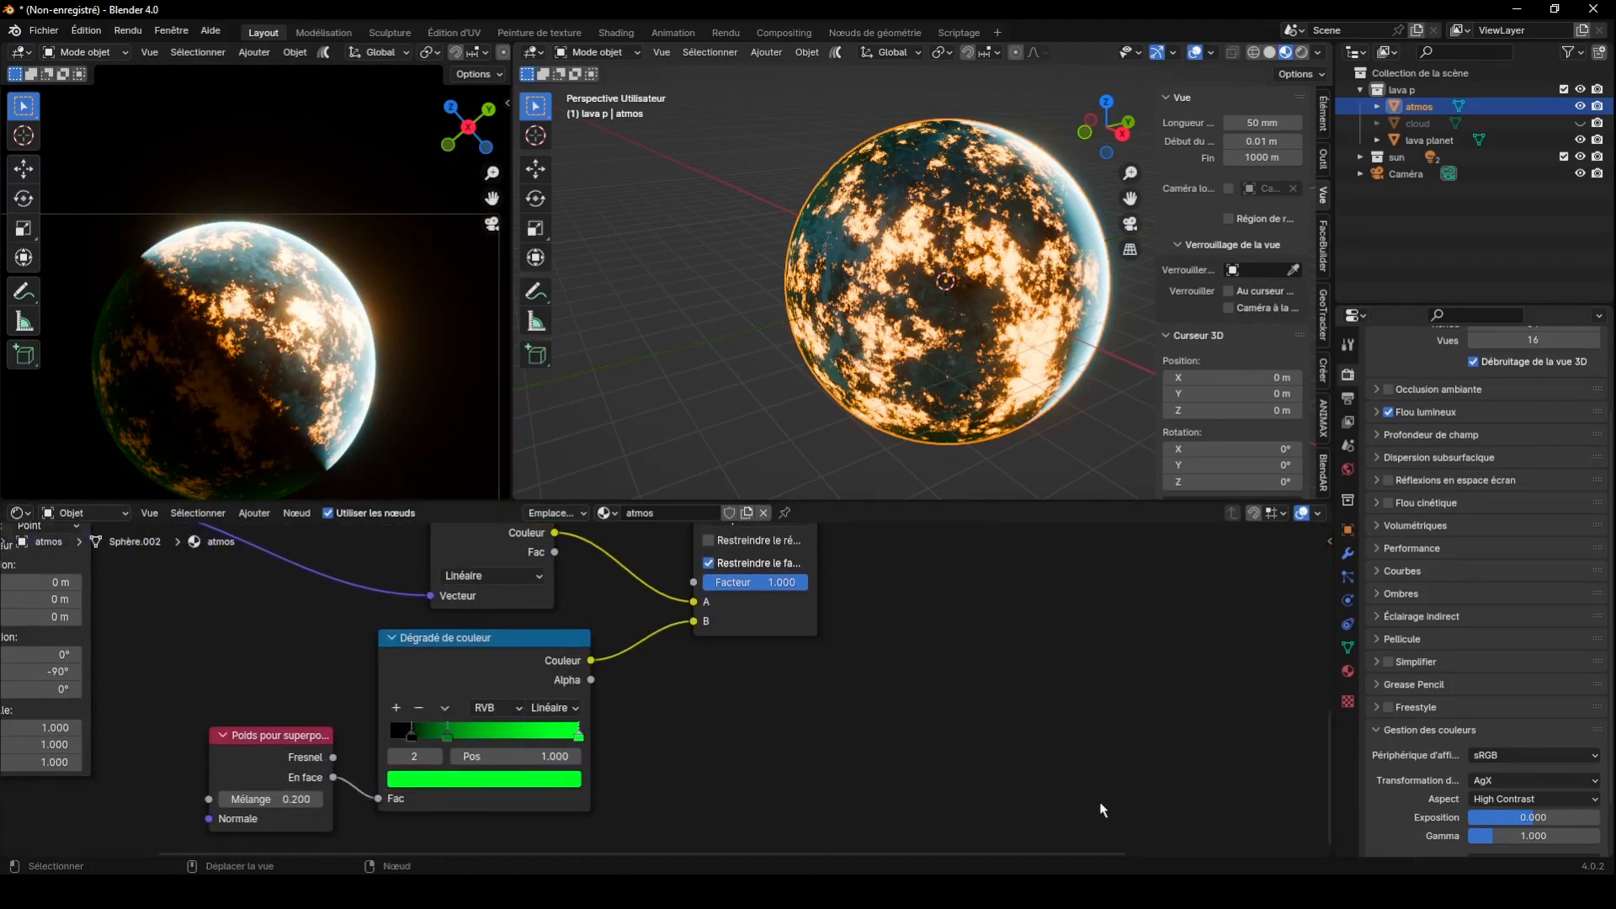
{"action": "left_click", "coordinate": [394, 710]}
{"action": "left_click", "coordinate": [580, 734]}
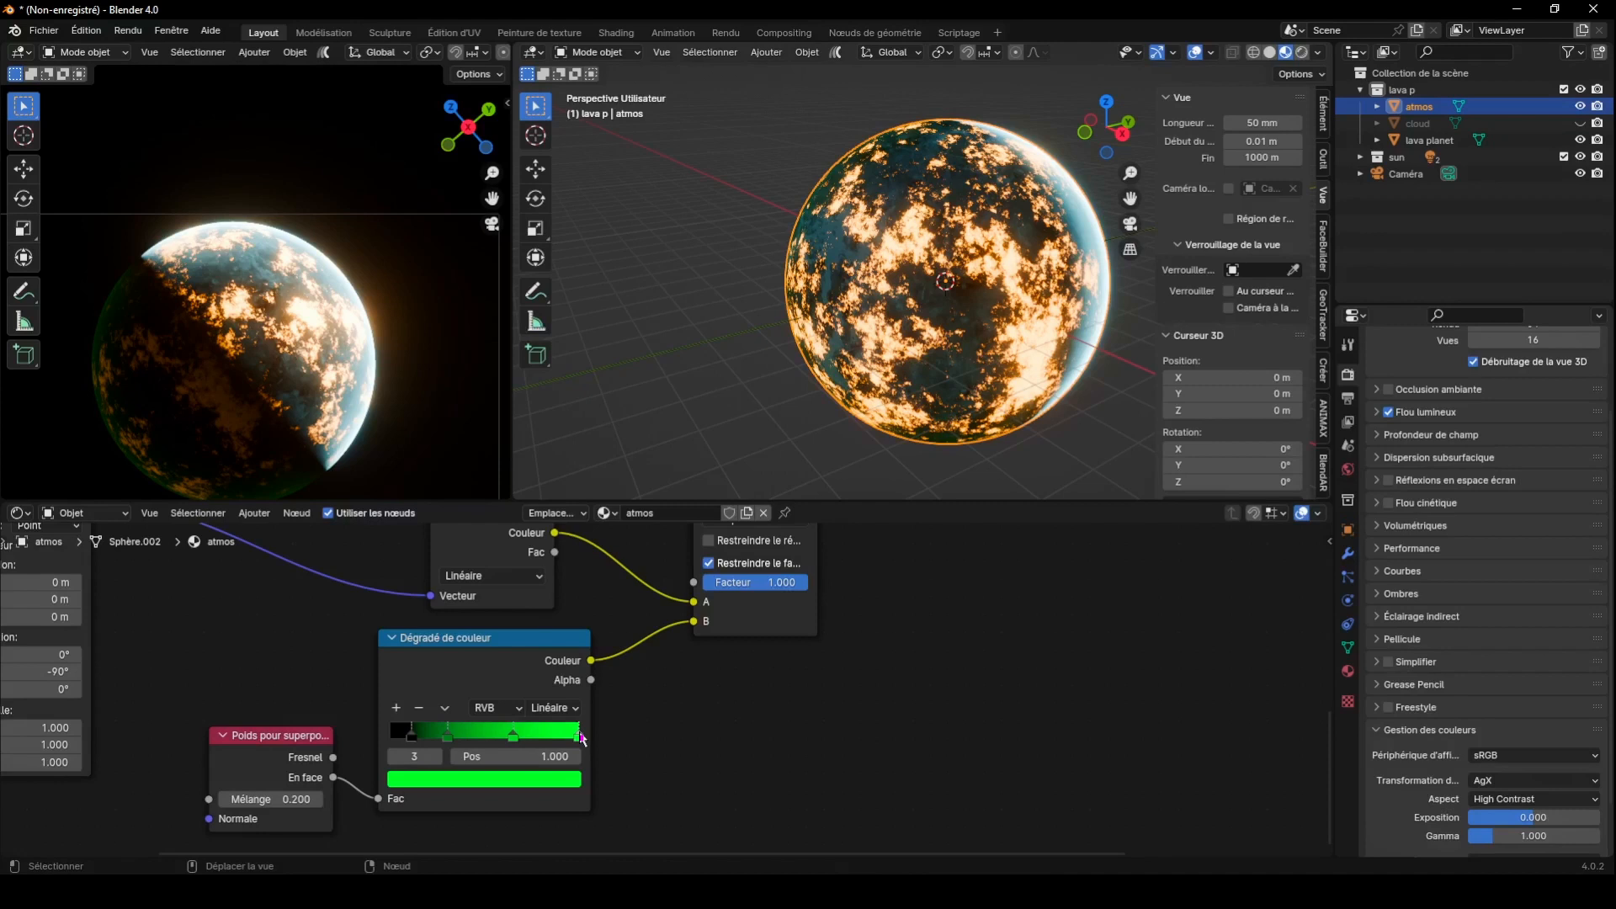
{"action": "left_click", "coordinate": [564, 775]}
{"action": "left_click_drag", "start_coordinate": [563, 647], "coordinate": [564, 669]}
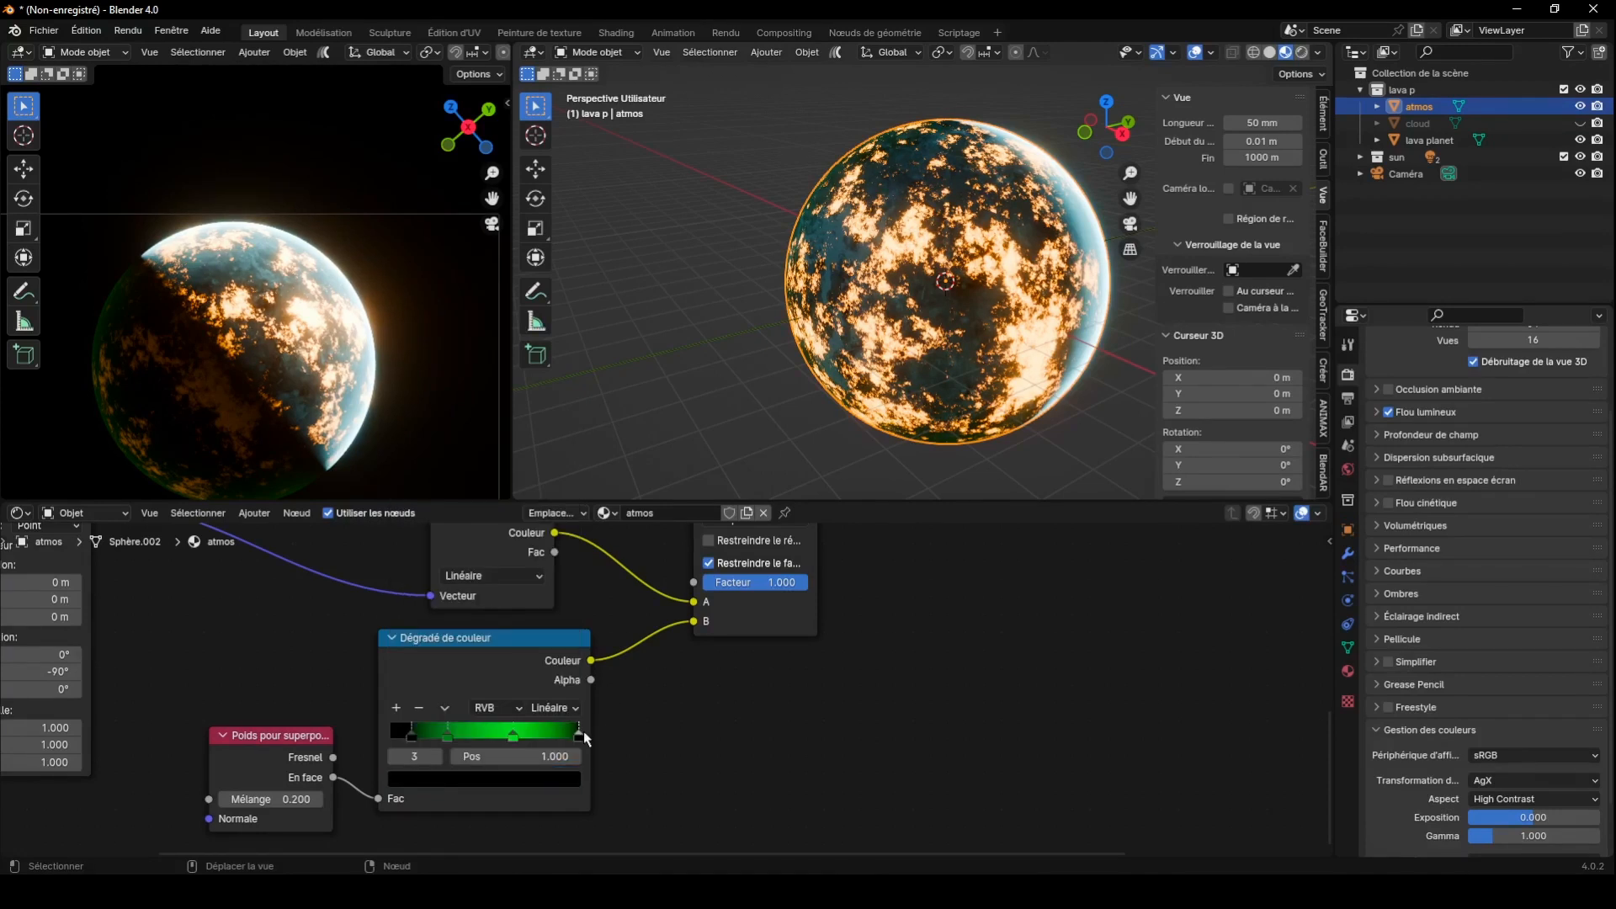
{"action": "left_click_drag", "start_coordinate": [585, 737], "coordinate": [572, 741]}
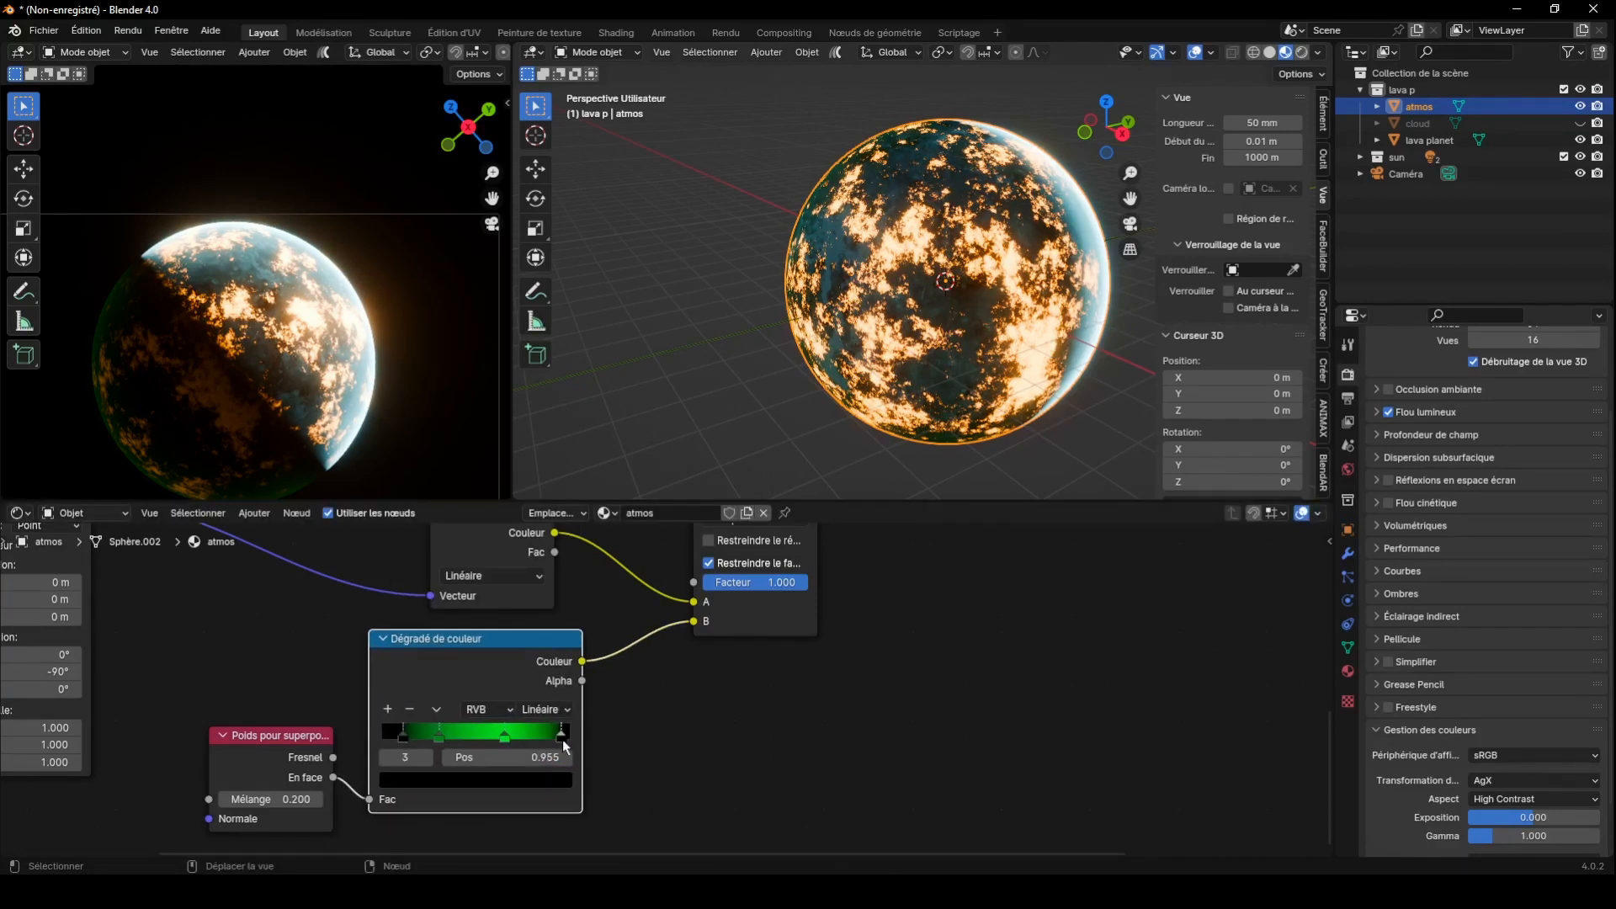
Brighten the green ramp's third stop to full value, shift it nearer the black end stop, and move the second stop to 0.511
{"action": "left_click", "coordinate": [504, 736]}
{"action": "left_click", "coordinate": [509, 779]}
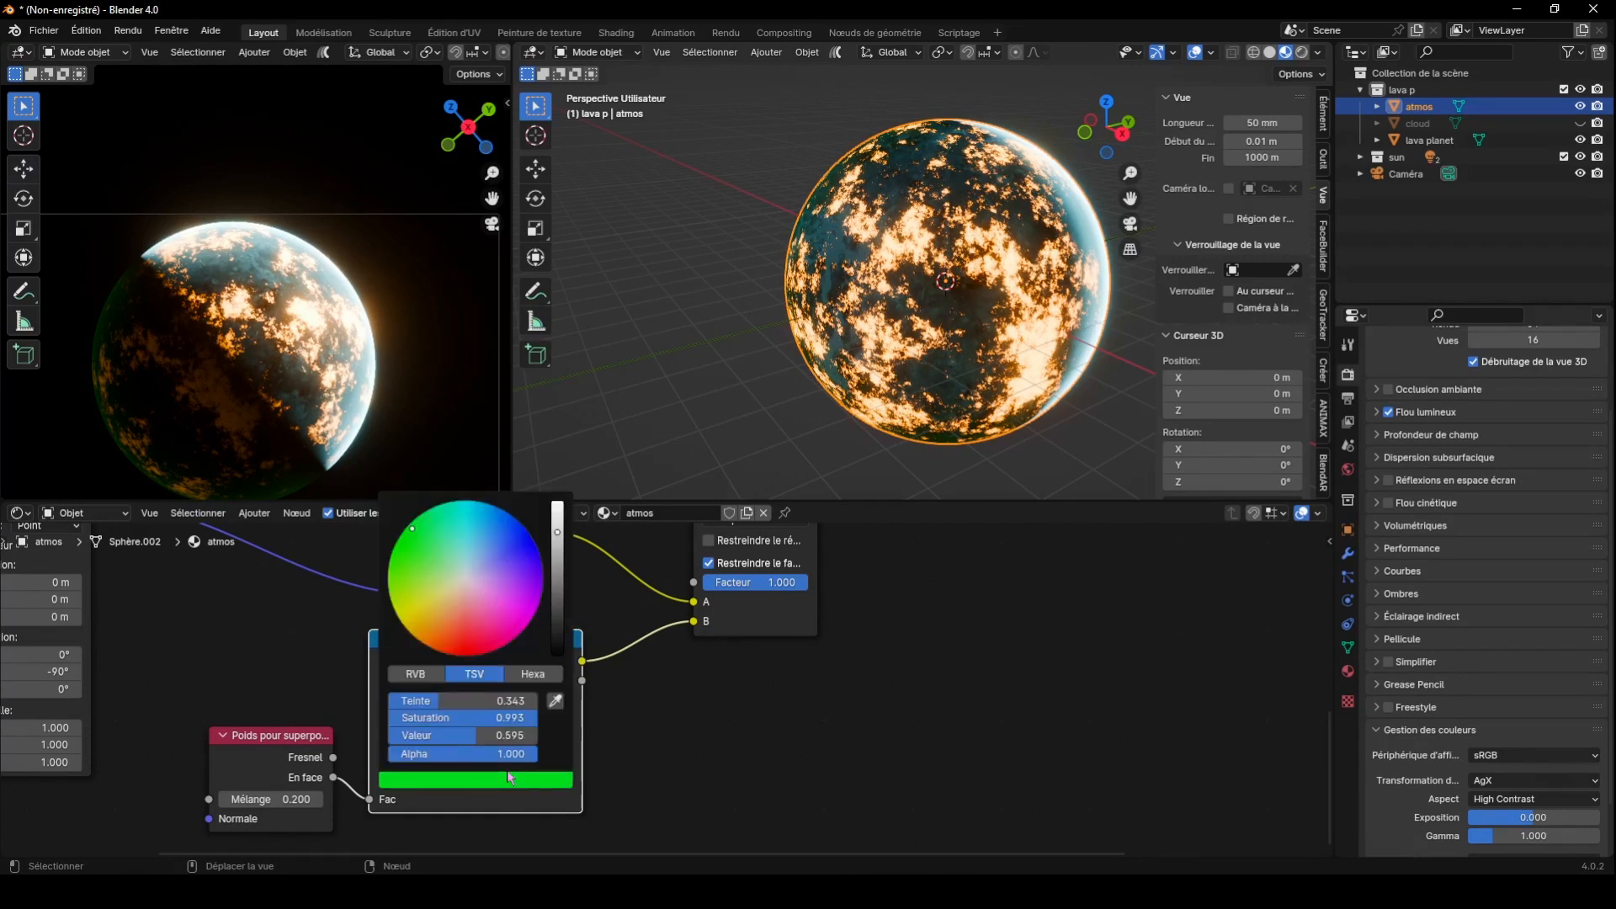
{"action": "left_click_drag", "start_coordinate": [558, 510], "coordinate": [557, 498]}
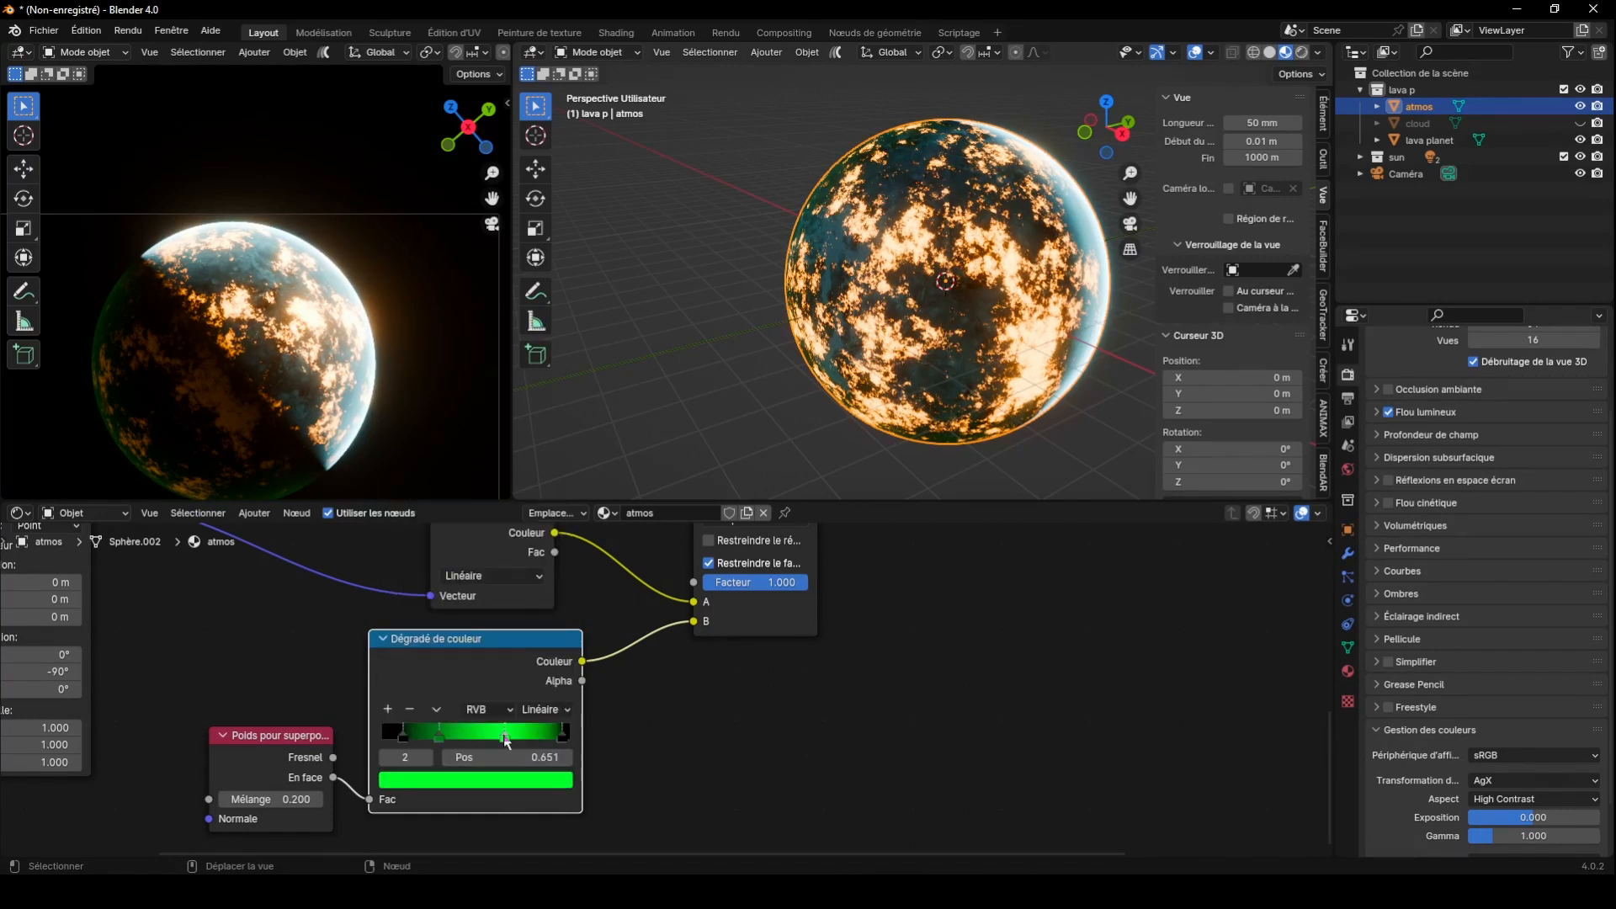
{"action": "mouse_move", "coordinate": [506, 738]}
{"action": "left_mouse_down"}
{"action": "mouse_move", "coordinate": [527, 737]}
{"action": "mouse_move", "coordinate": [482, 736]}
{"action": "left_mouse_up"}
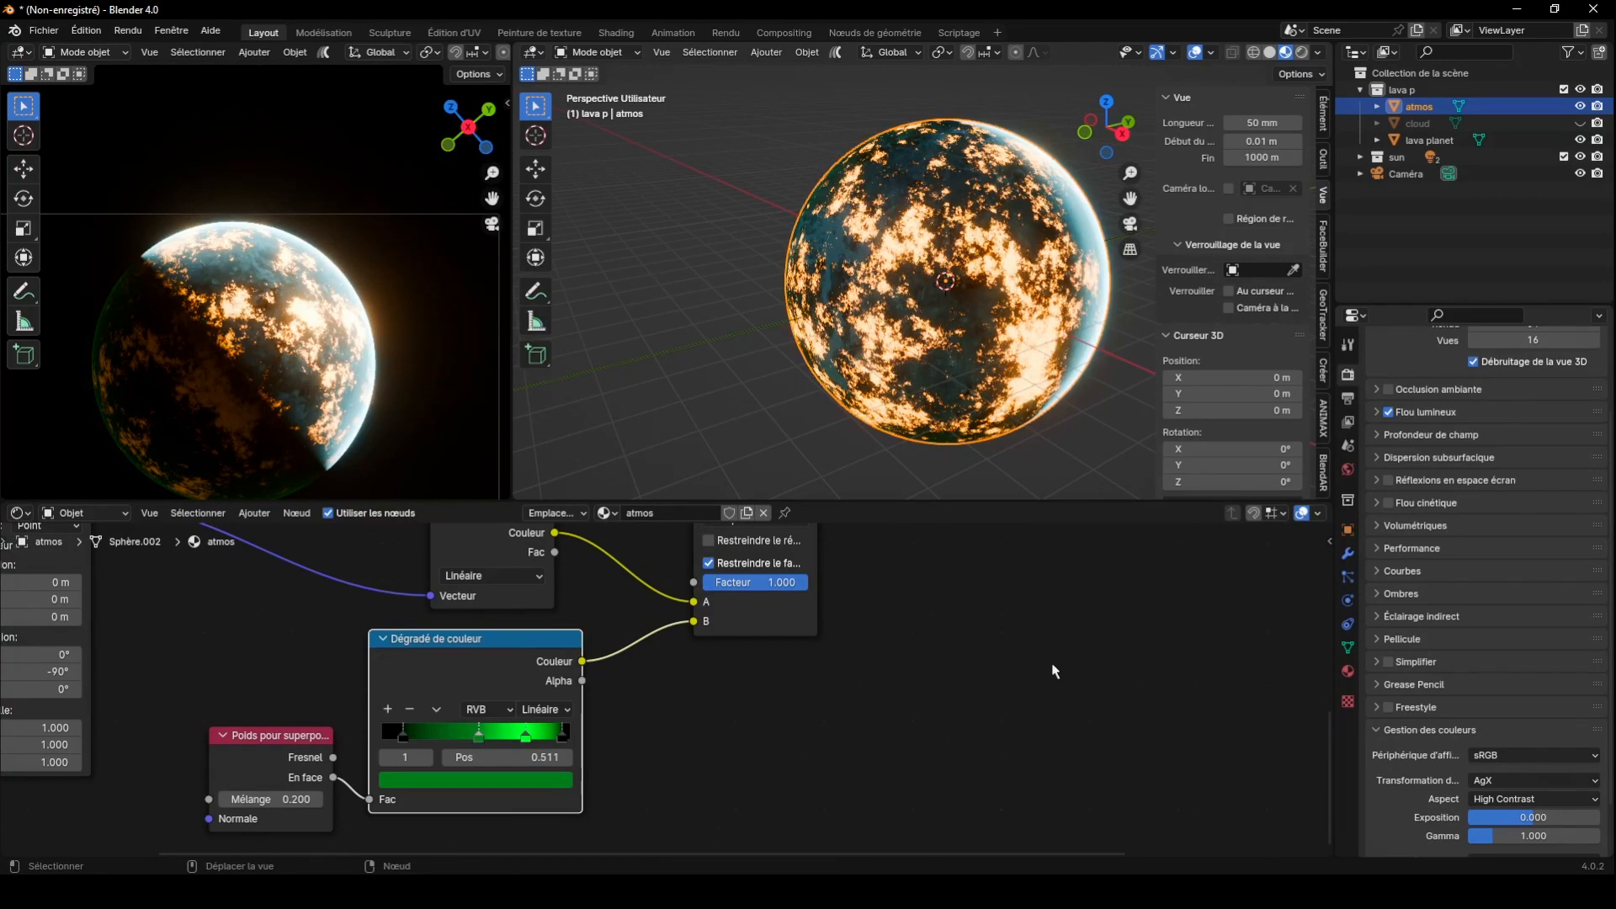
Set the green branch's Emission strength to 0.200 and move its colour ramp's first black stop to about 0.28
{"action": "scroll", "coordinate": [1172, 648], "scroll_direction": "up", "scroll_amount": 3, "text": "shift"}
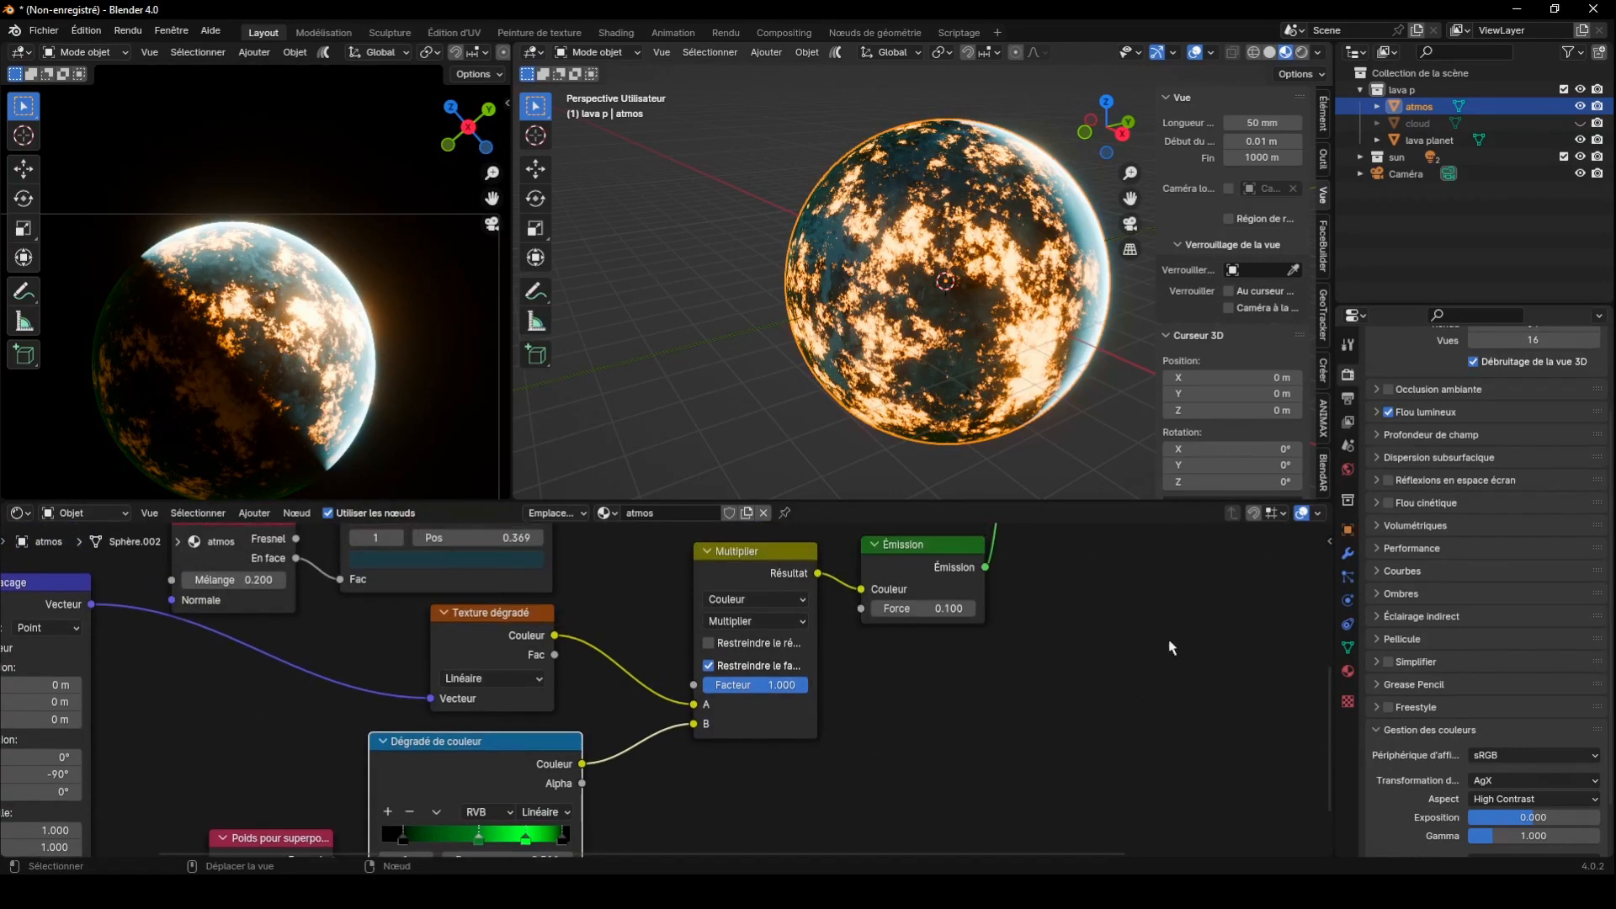
{"action": "left_click", "coordinate": [970, 609]}
{"action": "scroll", "coordinate": [382, 306], "scroll_direction": "down", "scroll_amount": 1}
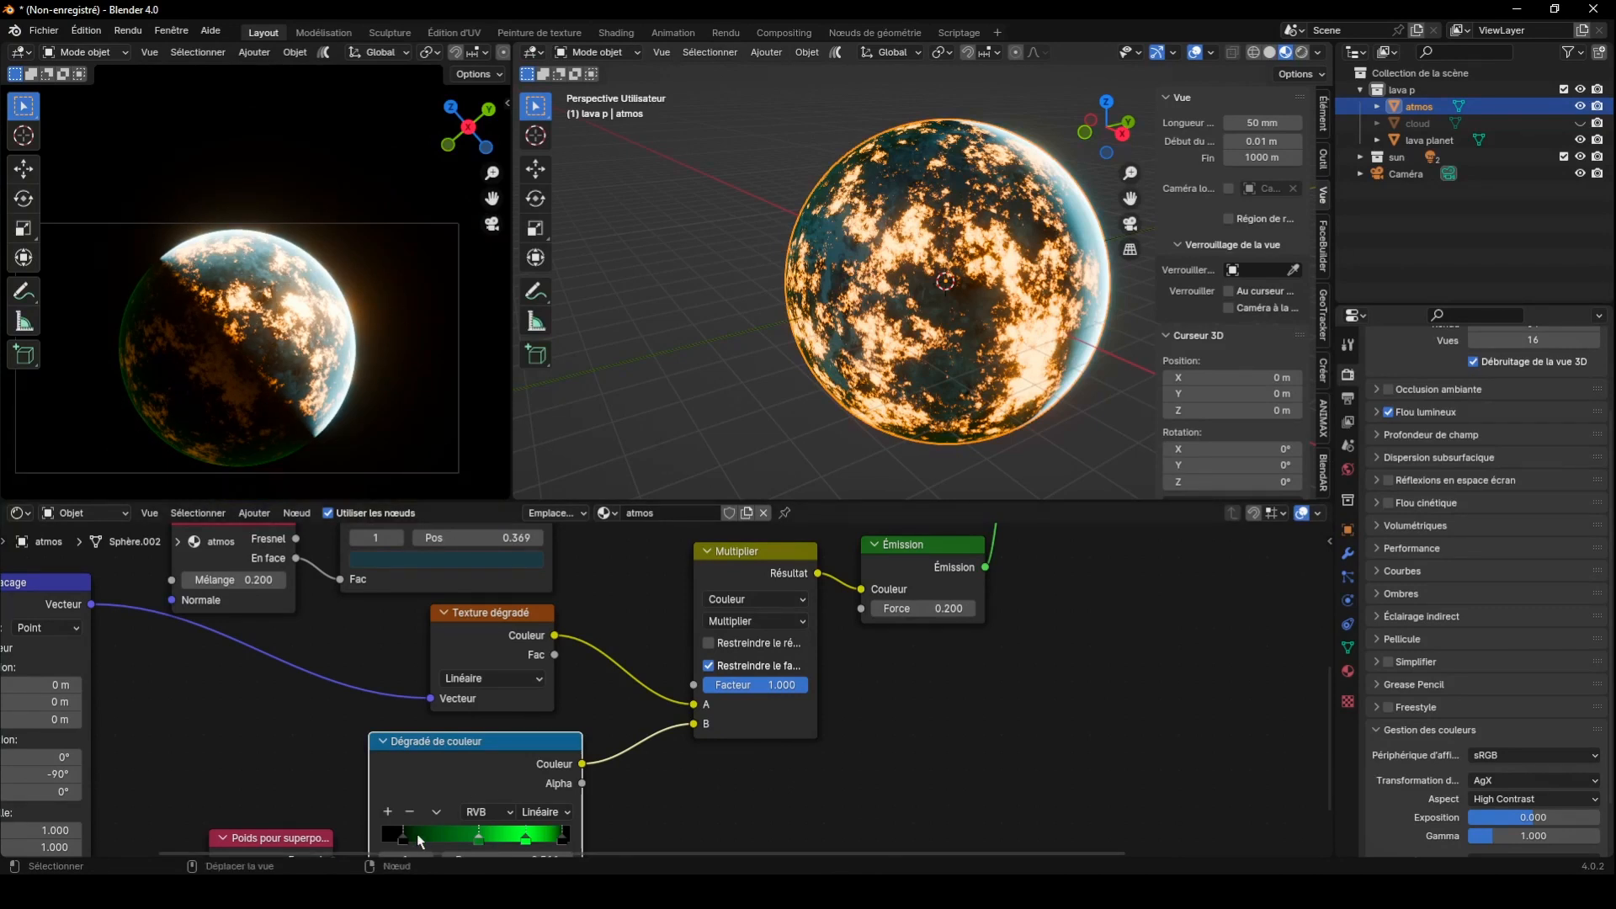
{"action": "left_click_drag", "start_coordinate": [427, 843], "coordinate": [437, 836]}
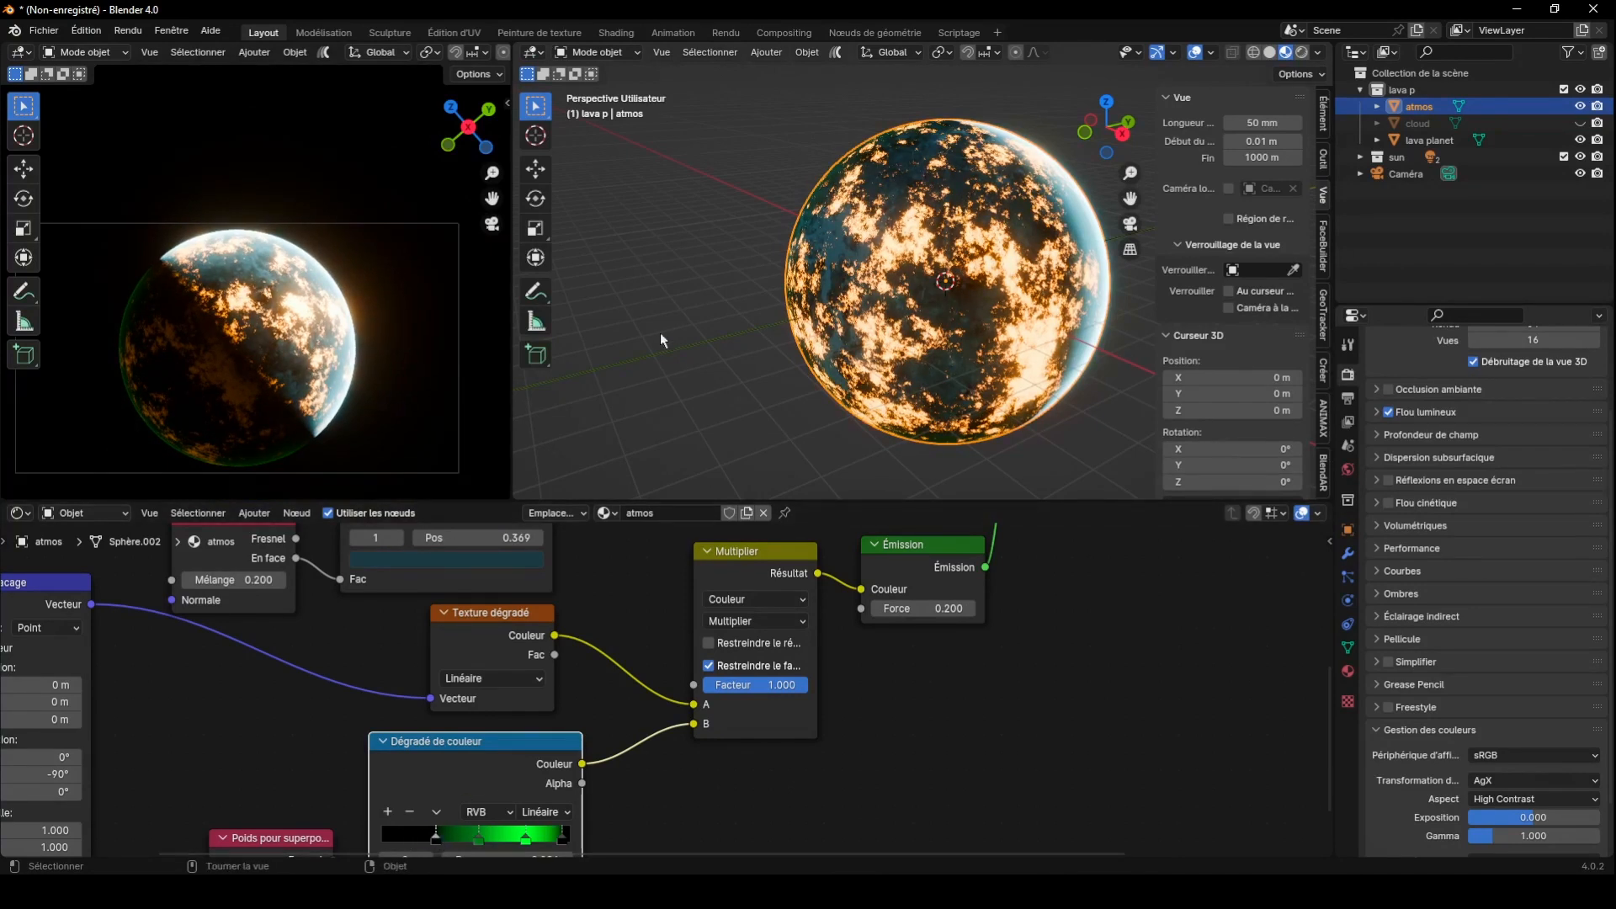
Unhide the cloud sphere and give it a new material named cloud
{"action": "scroll", "coordinate": [942, 641], "scroll_direction": "down", "scroll_amount": 8}
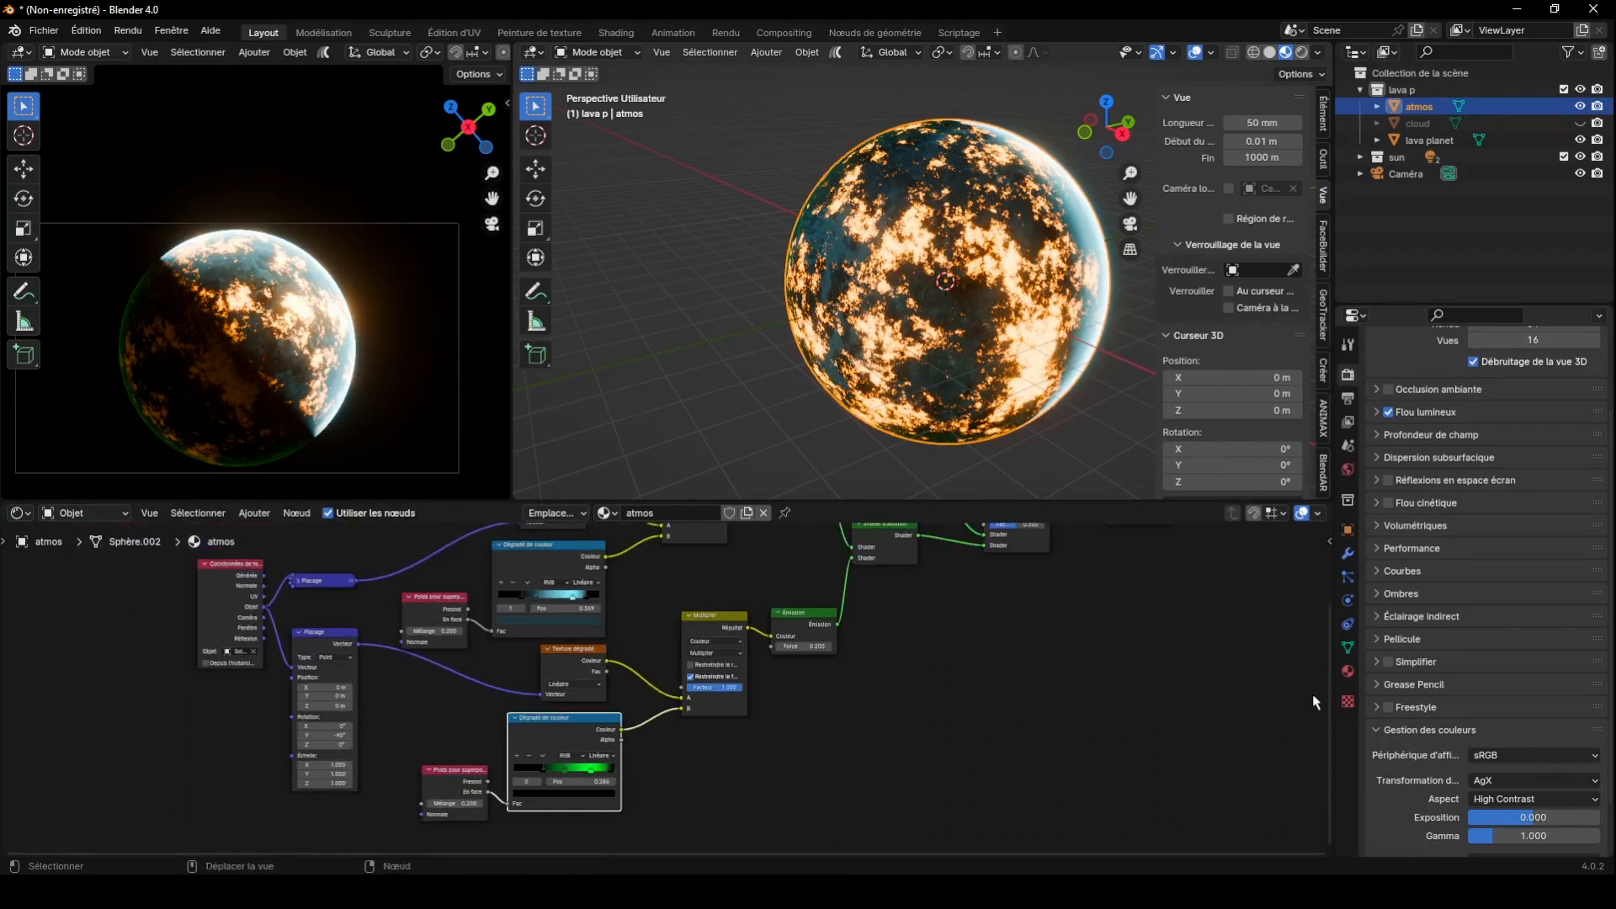
{"action": "left_click_drag", "start_coordinate": [1325, 684], "coordinate": [1360, 487]}
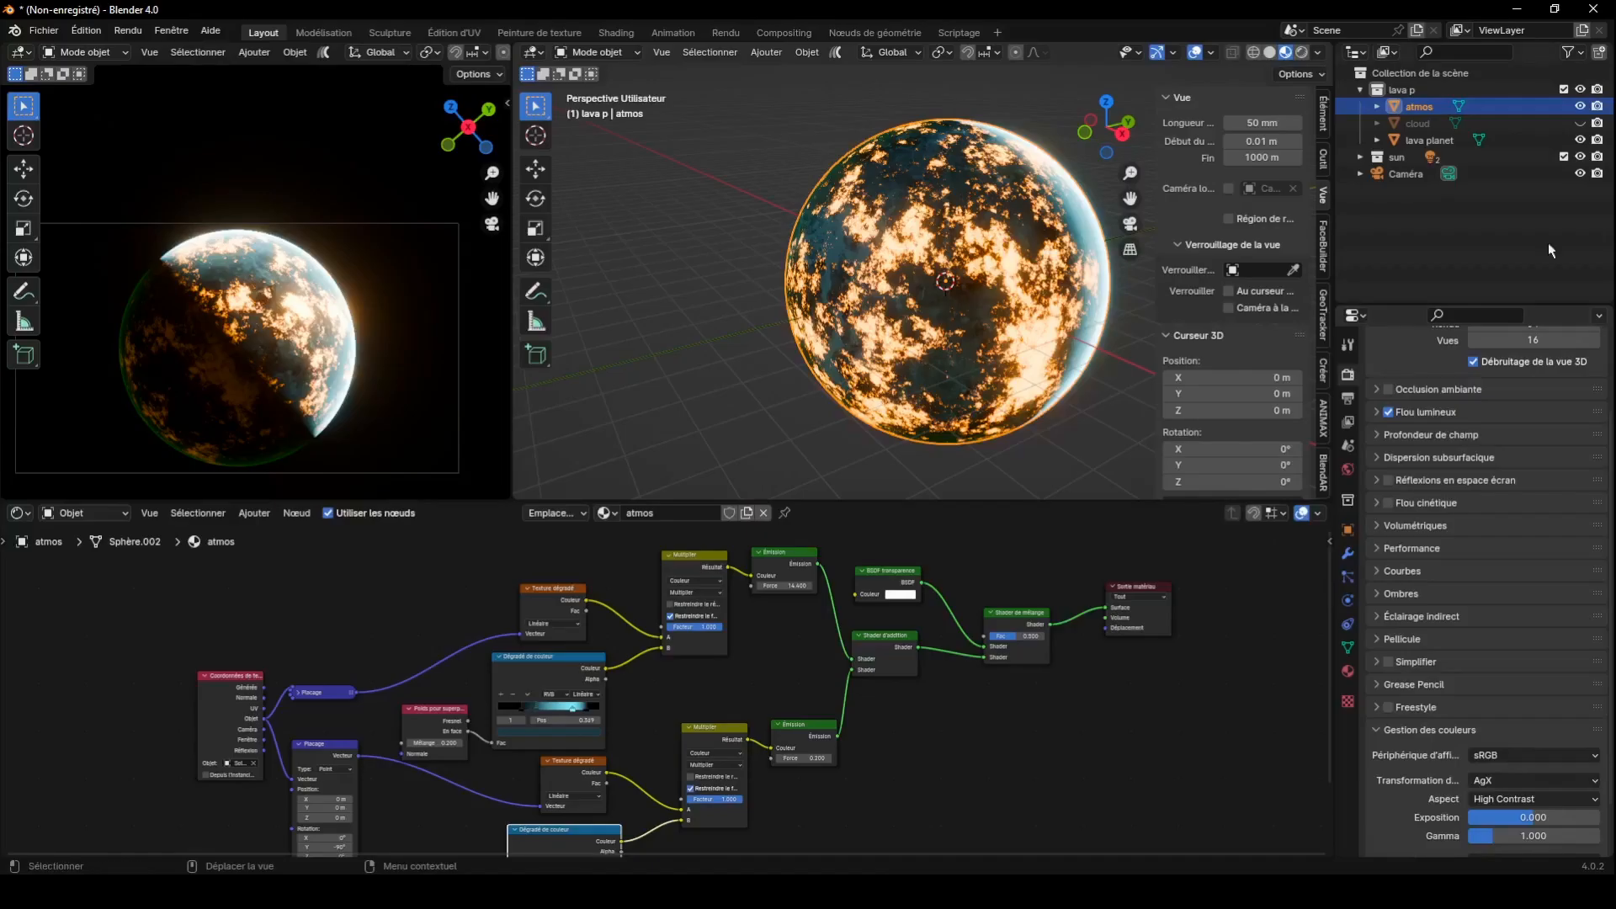
{"action": "left_click", "coordinate": [1579, 139]}
{"action": "left_click", "coordinate": [1414, 123]}
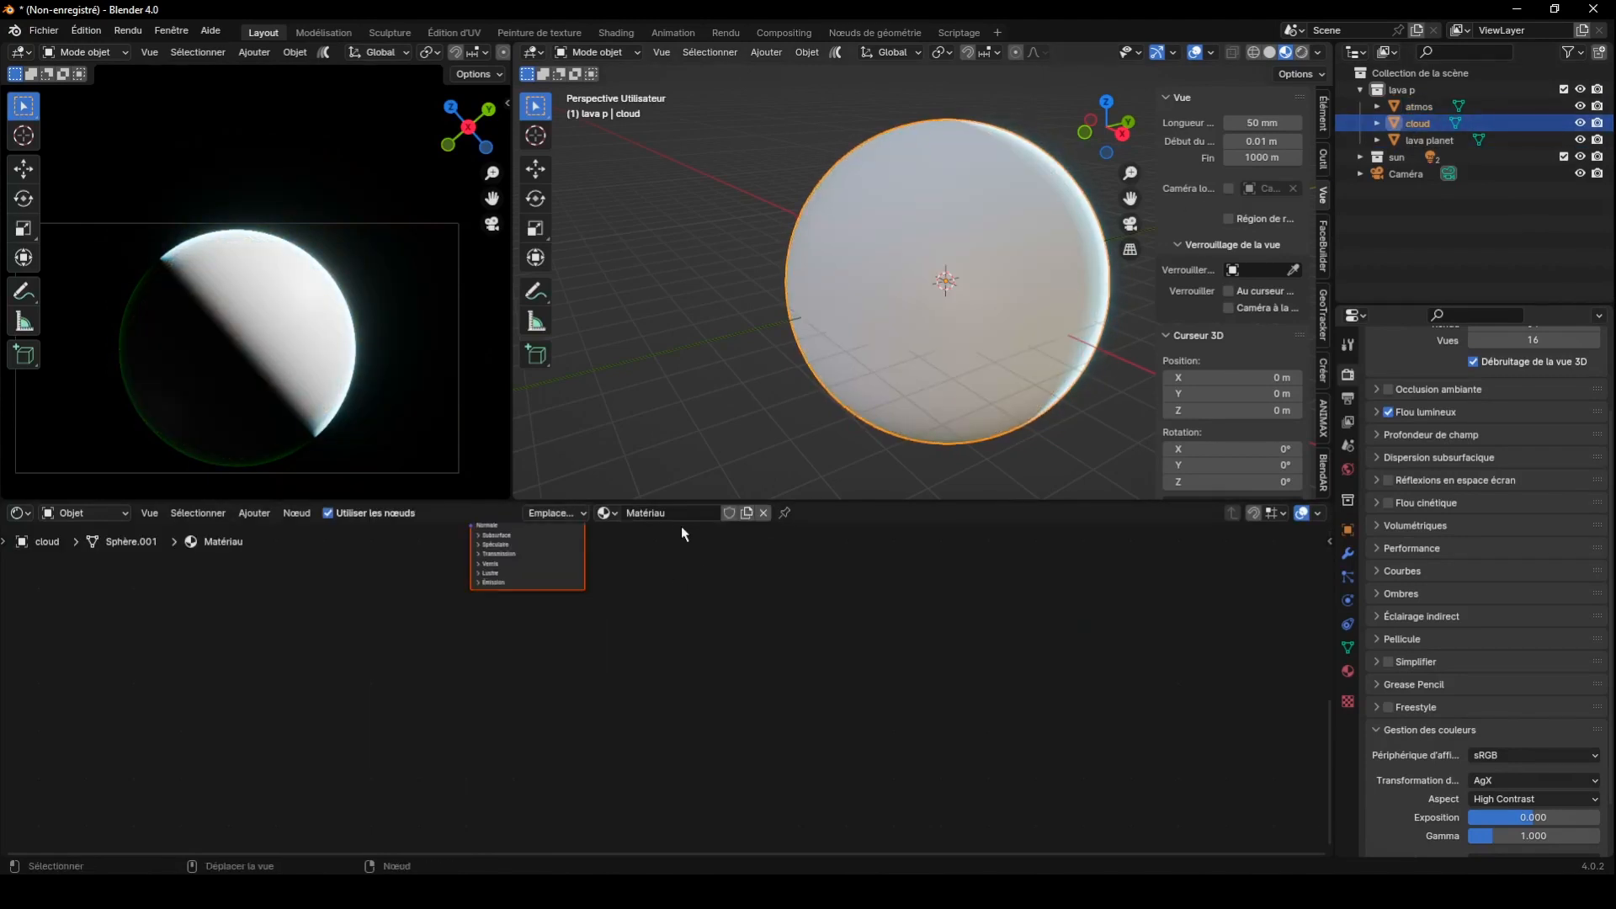
{"action": "type", "text": "cloud"}
{"action": "key", "text": "Return"}
Set the cloud material's blend mode to Mélange alpha
{"action": "key", "text": "Home"}
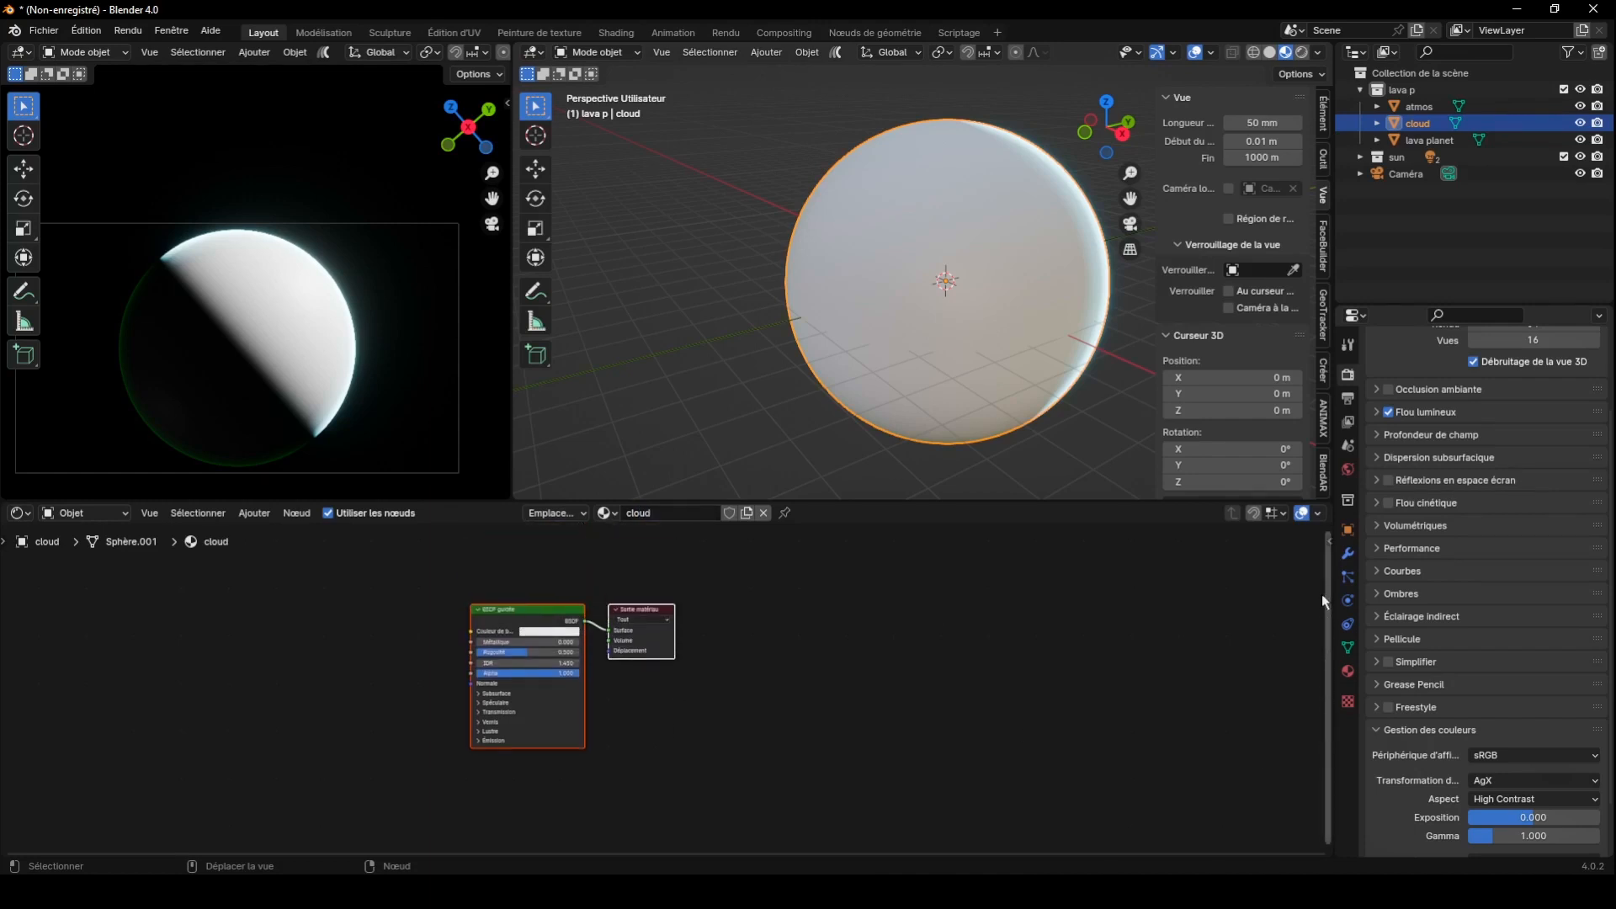
{"action": "left_click_drag", "start_coordinate": [441, 554], "coordinate": [615, 630]}
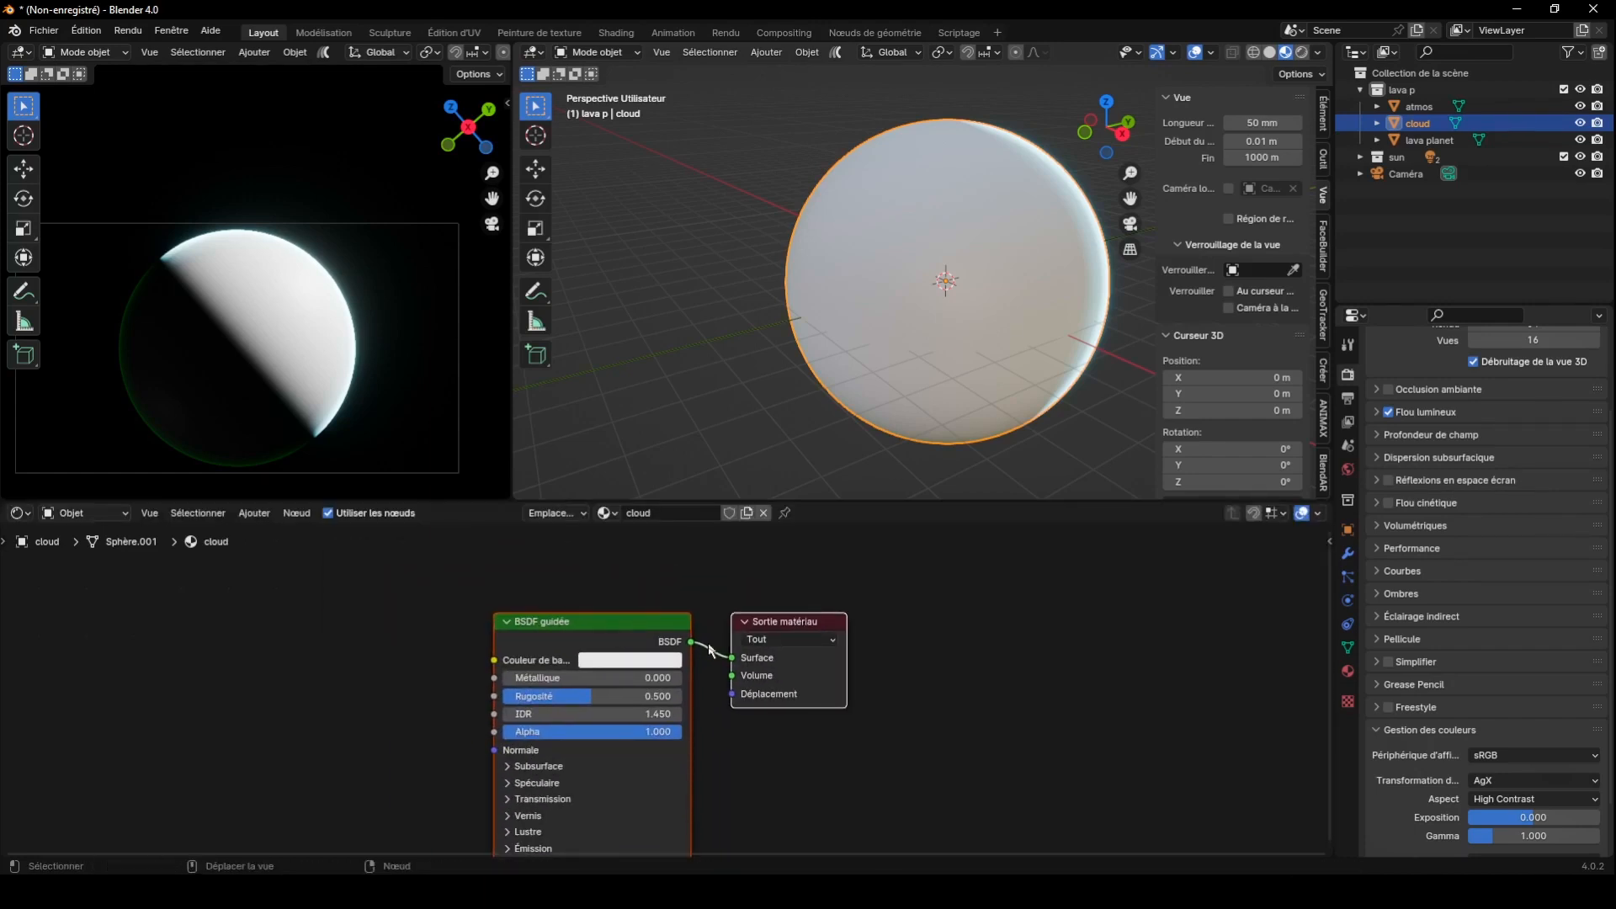
{"action": "left_click", "coordinate": [255, 512]}
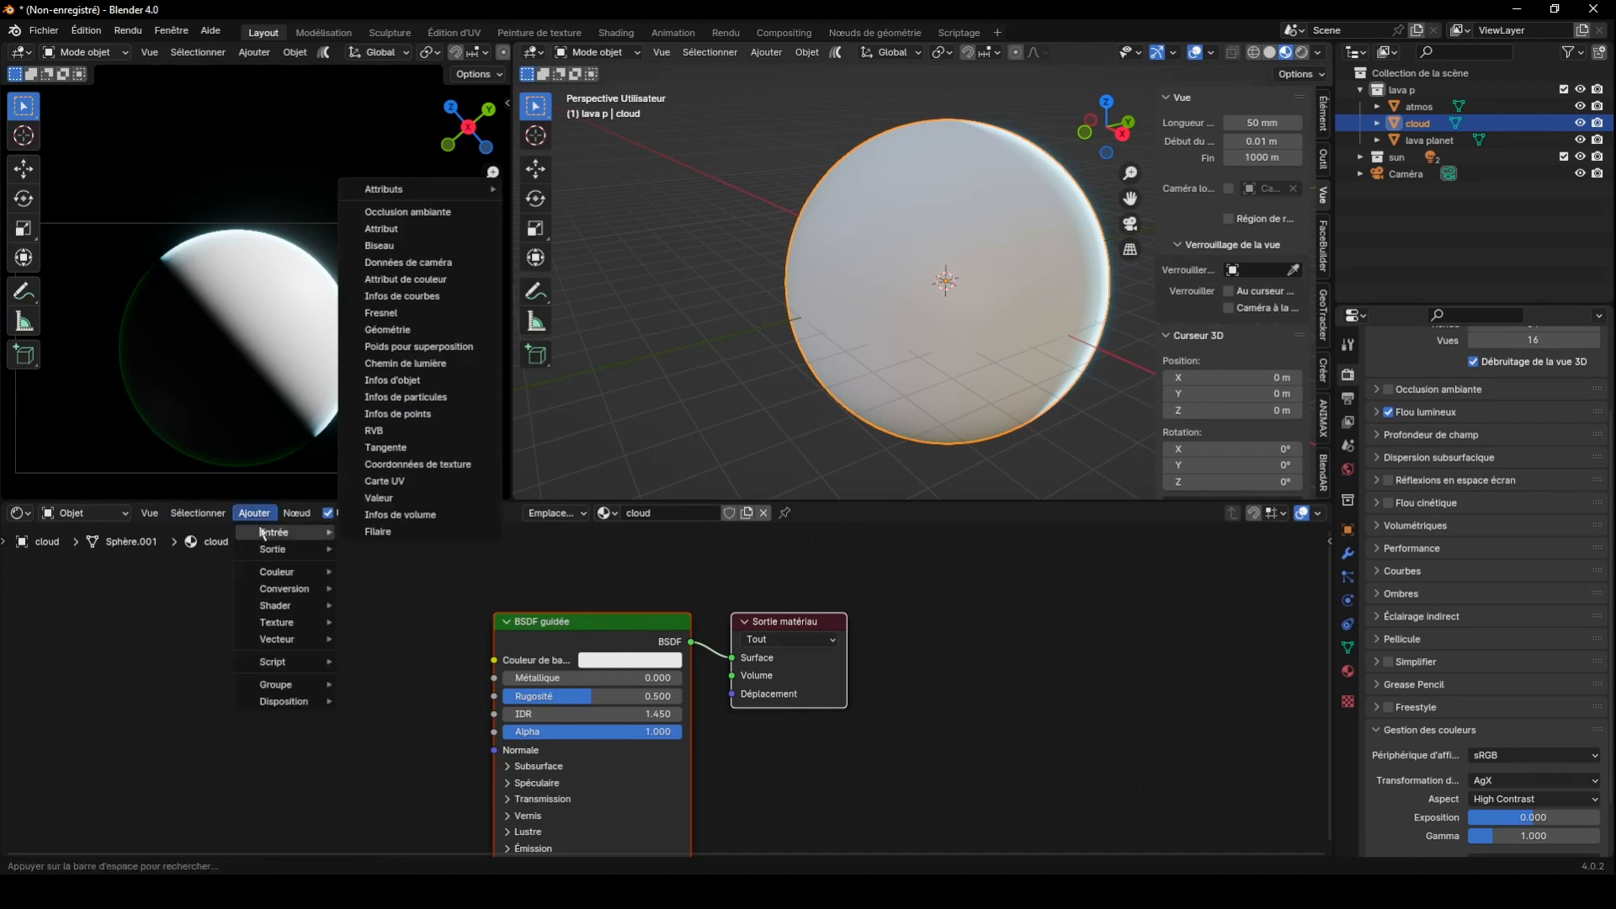
{"action": "left_click", "coordinate": [1347, 670]}
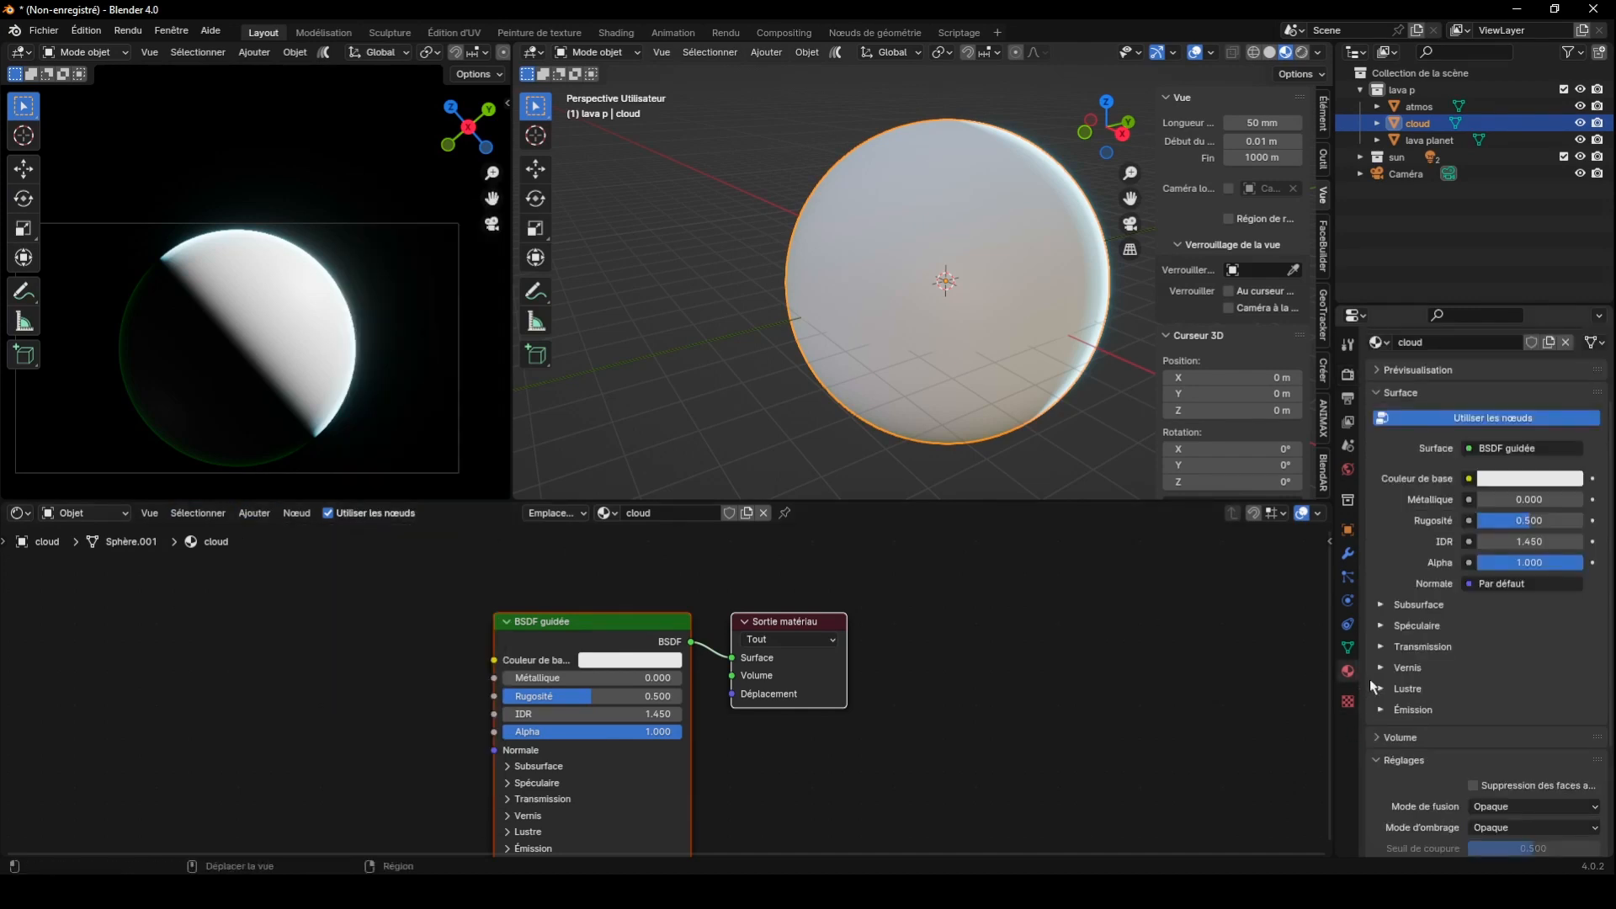
{"action": "left_click", "coordinate": [1531, 808]}
{"action": "left_click", "coordinate": [1508, 787]}
{"action": "left_click", "coordinate": [1488, 450]}
Insert a Shader de mélange node between the BSDF guidée and the material output
{"action": "left_click", "coordinate": [255, 512]}
{"action": "mouse_move", "coordinate": [278, 605]}
{"action": "left_click", "coordinate": [419, 457]}
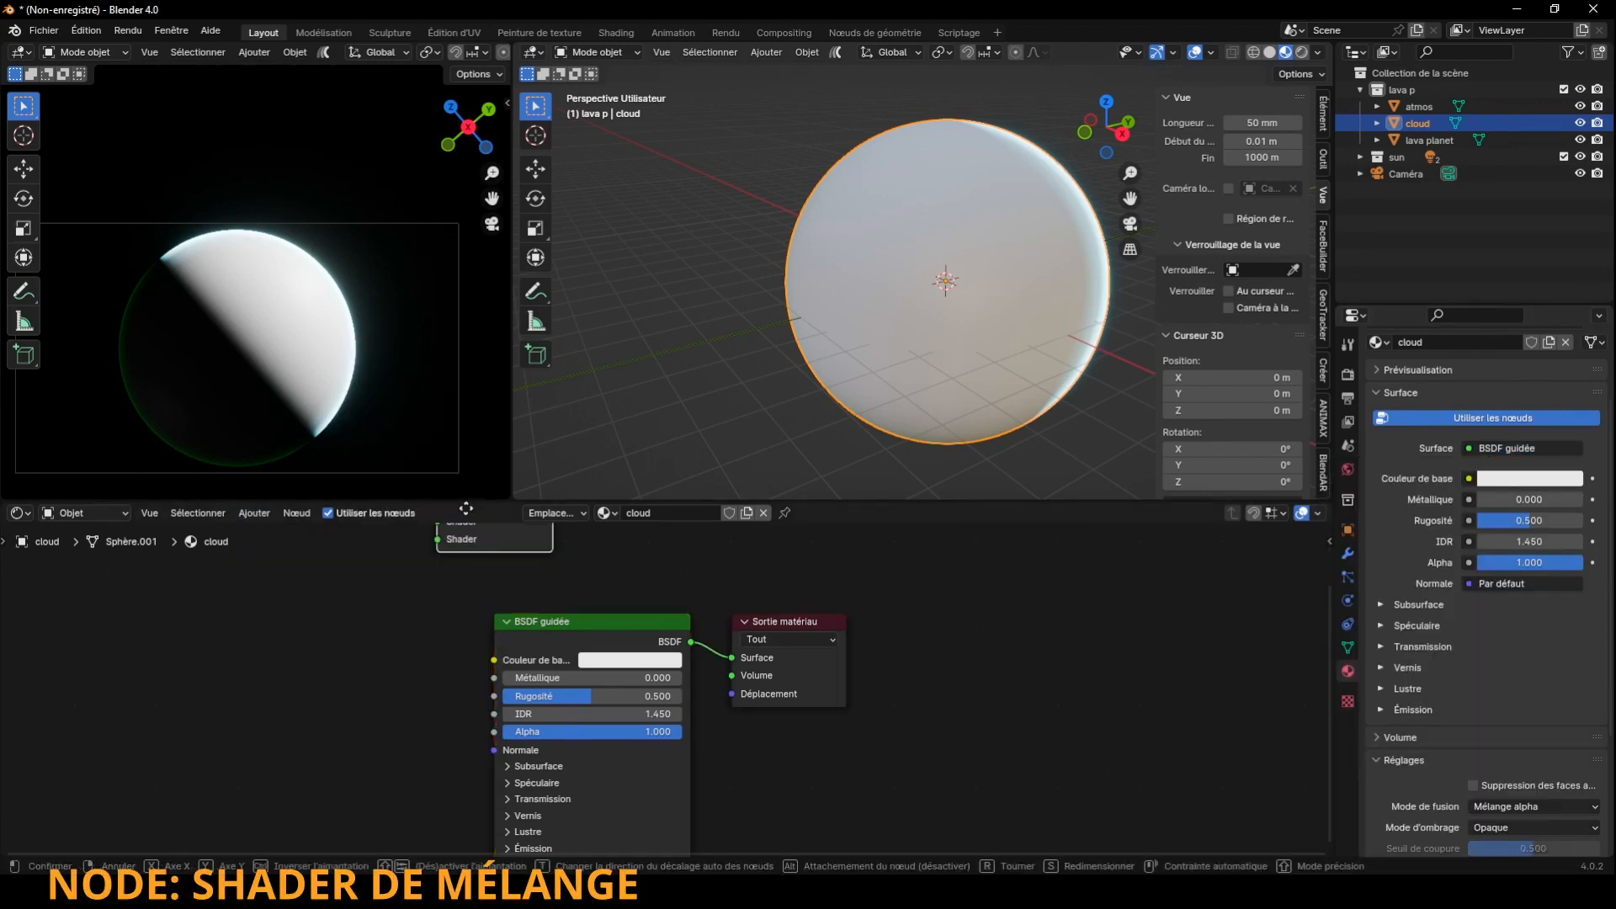
{"action": "left_click", "coordinate": [652, 591]}
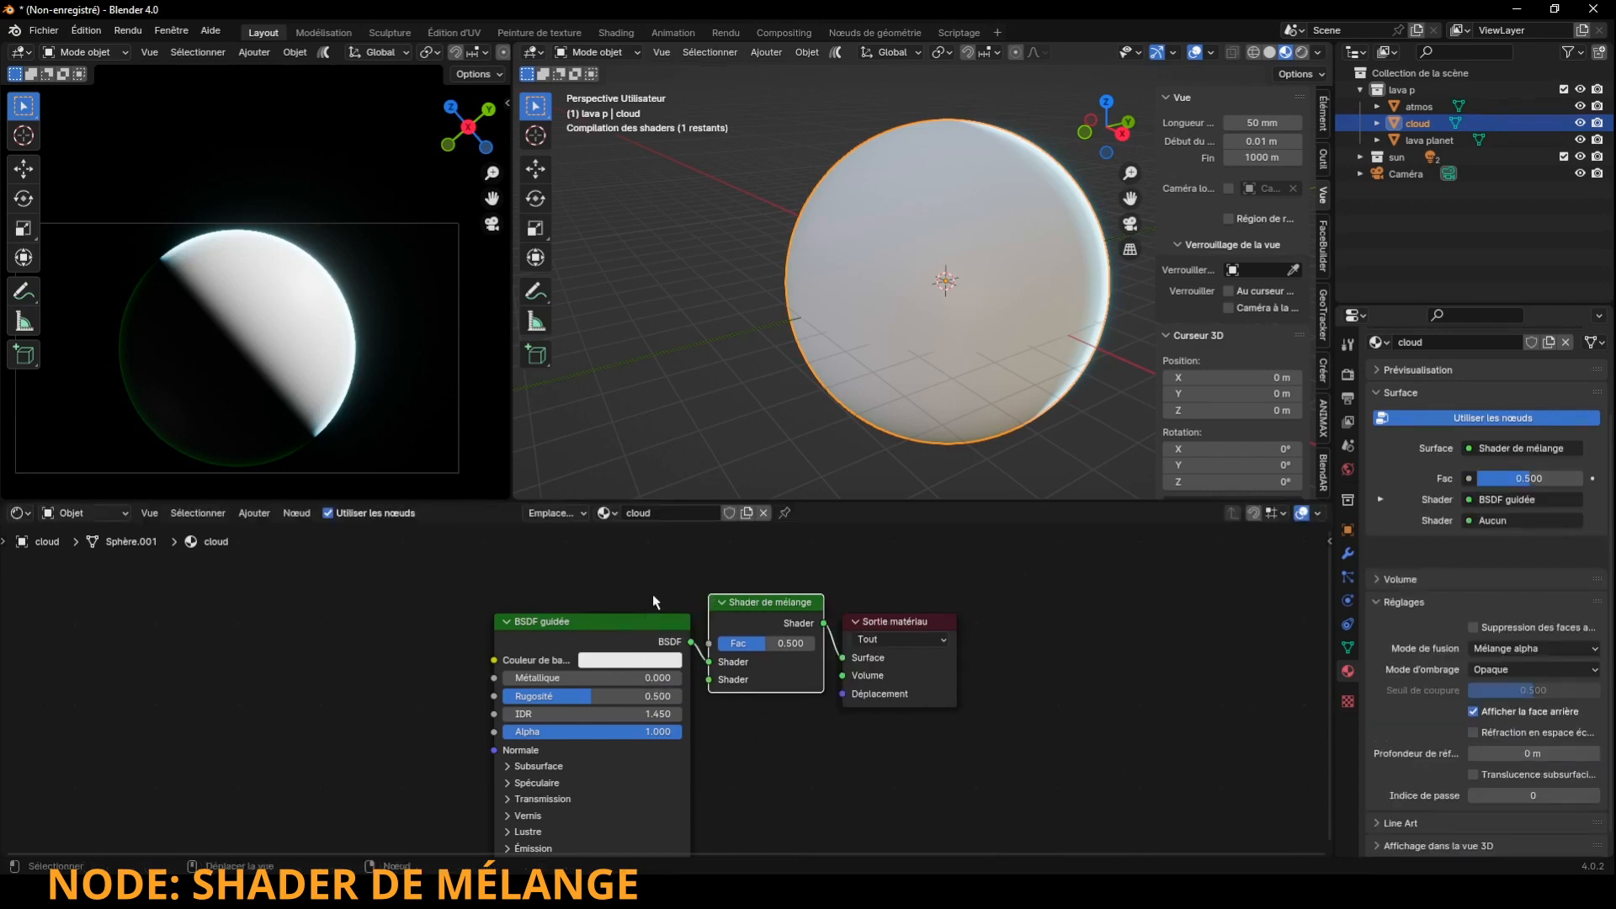
Add a BSDF diffuse node and a BSDF translucide node to the cloud material
{"action": "left_click", "coordinate": [254, 512]}
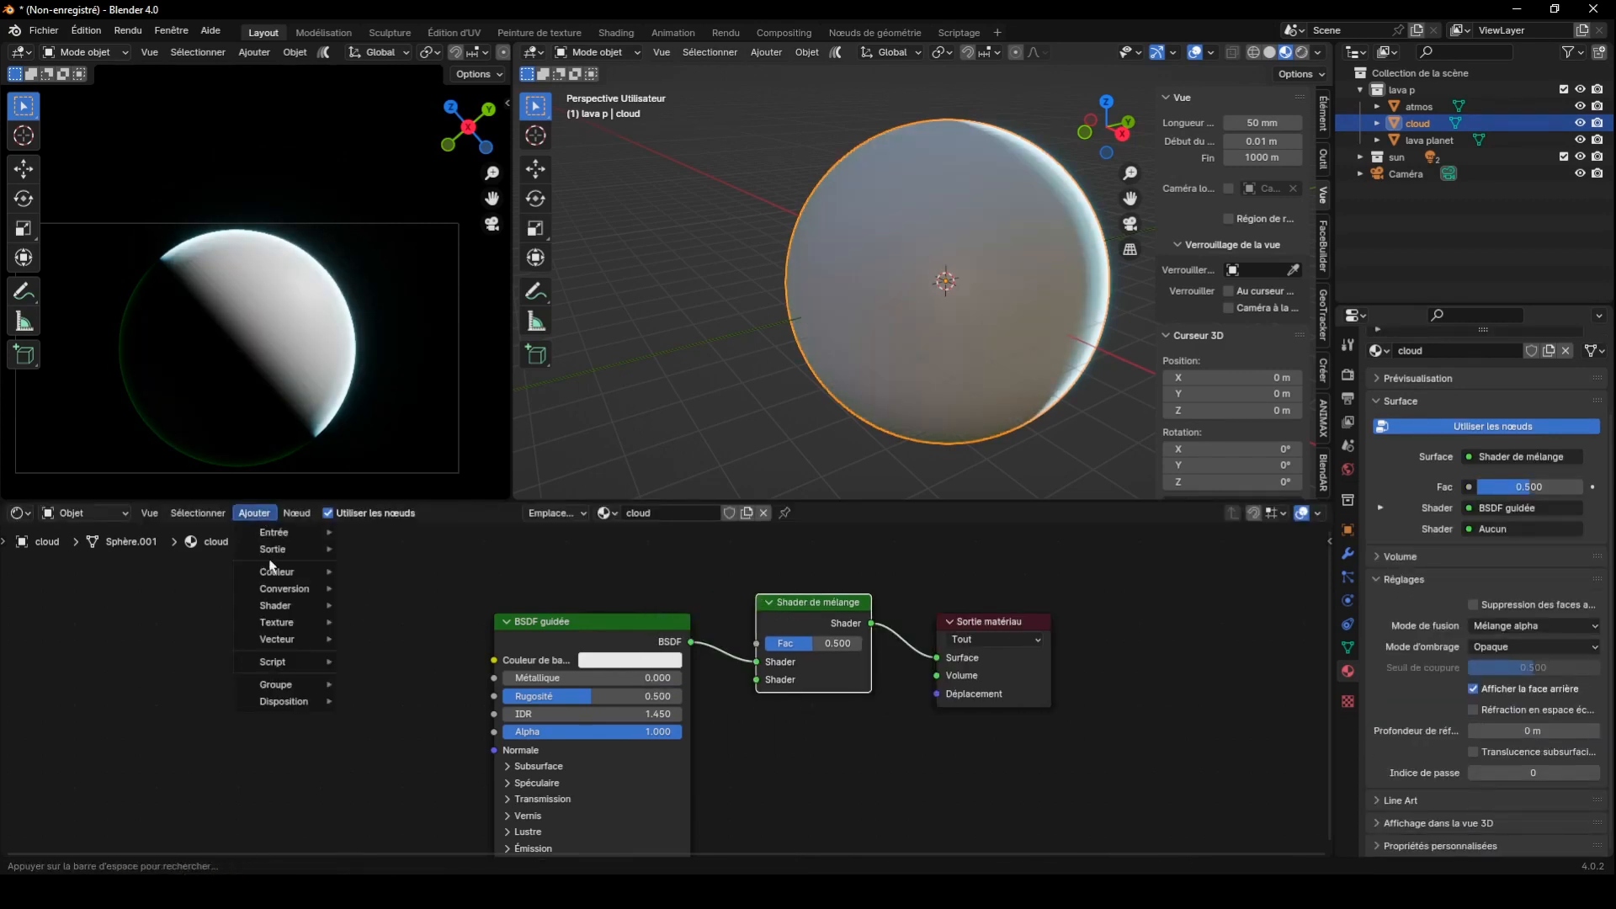
{"action": "mouse_move", "coordinate": [282, 605]}
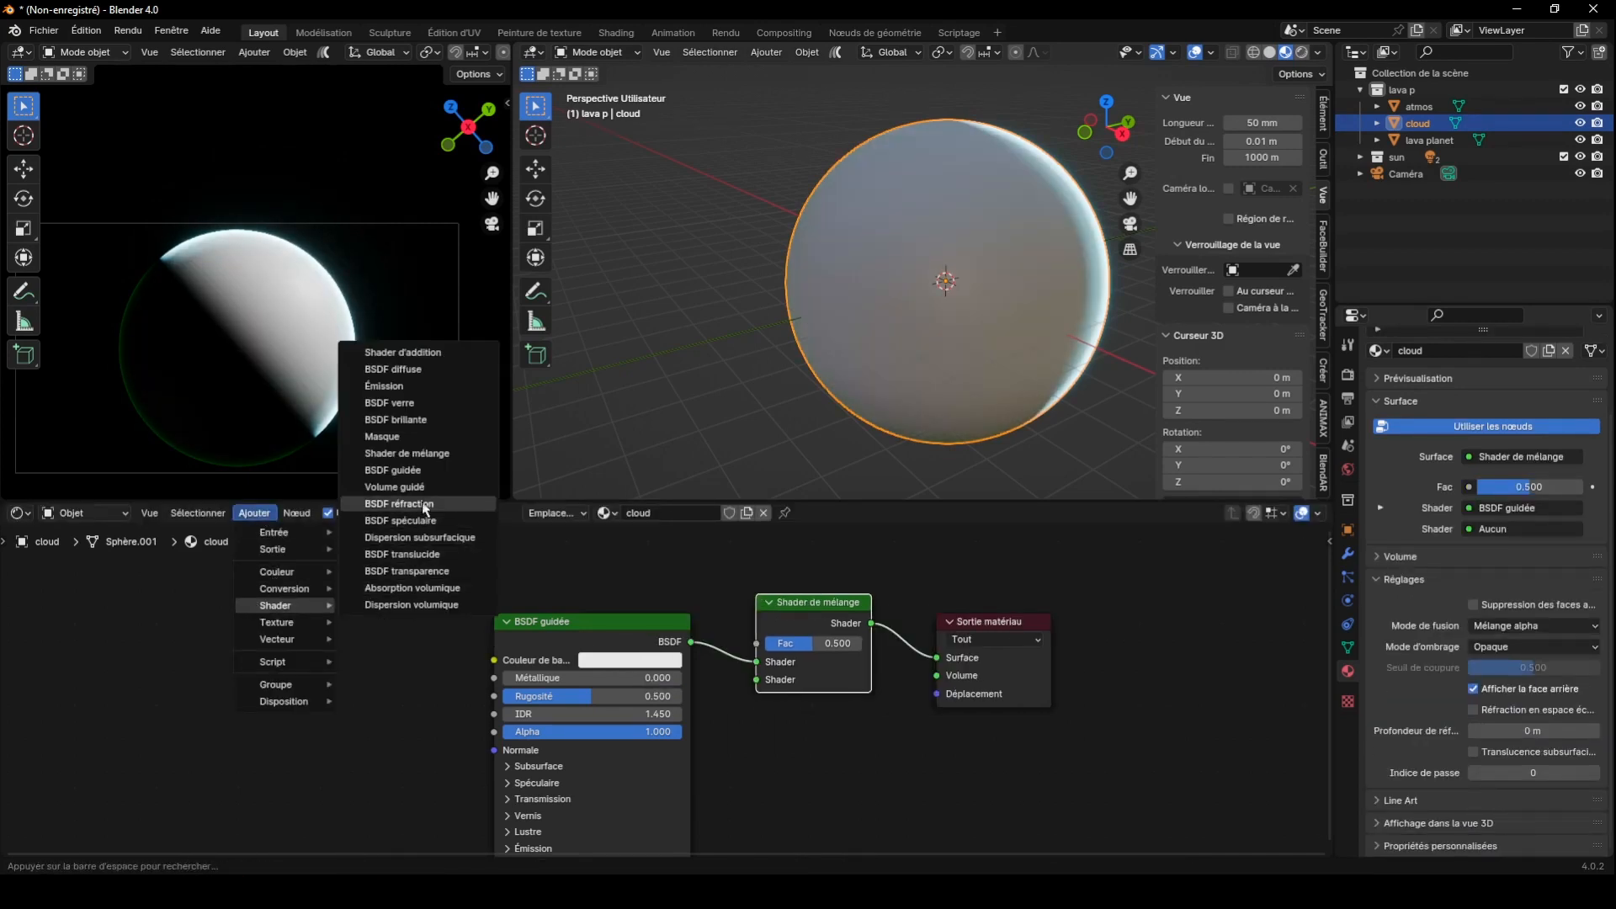
{"action": "left_click", "coordinate": [392, 369]}
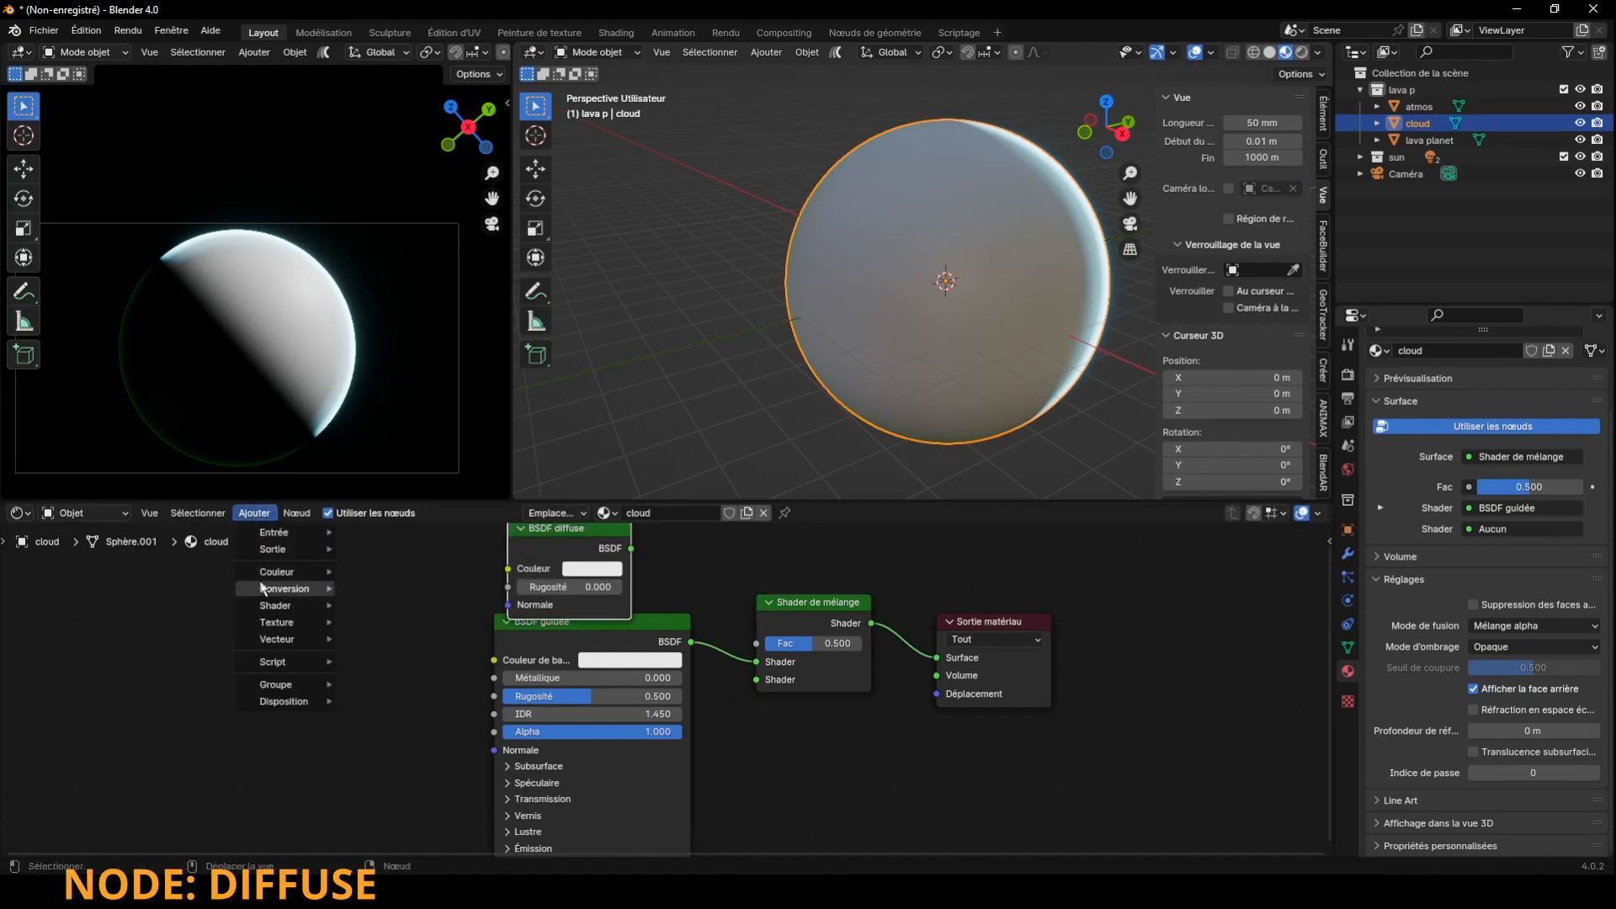
{"action": "mouse_move", "coordinate": [286, 605]}
{"action": "left_click", "coordinate": [405, 553]}
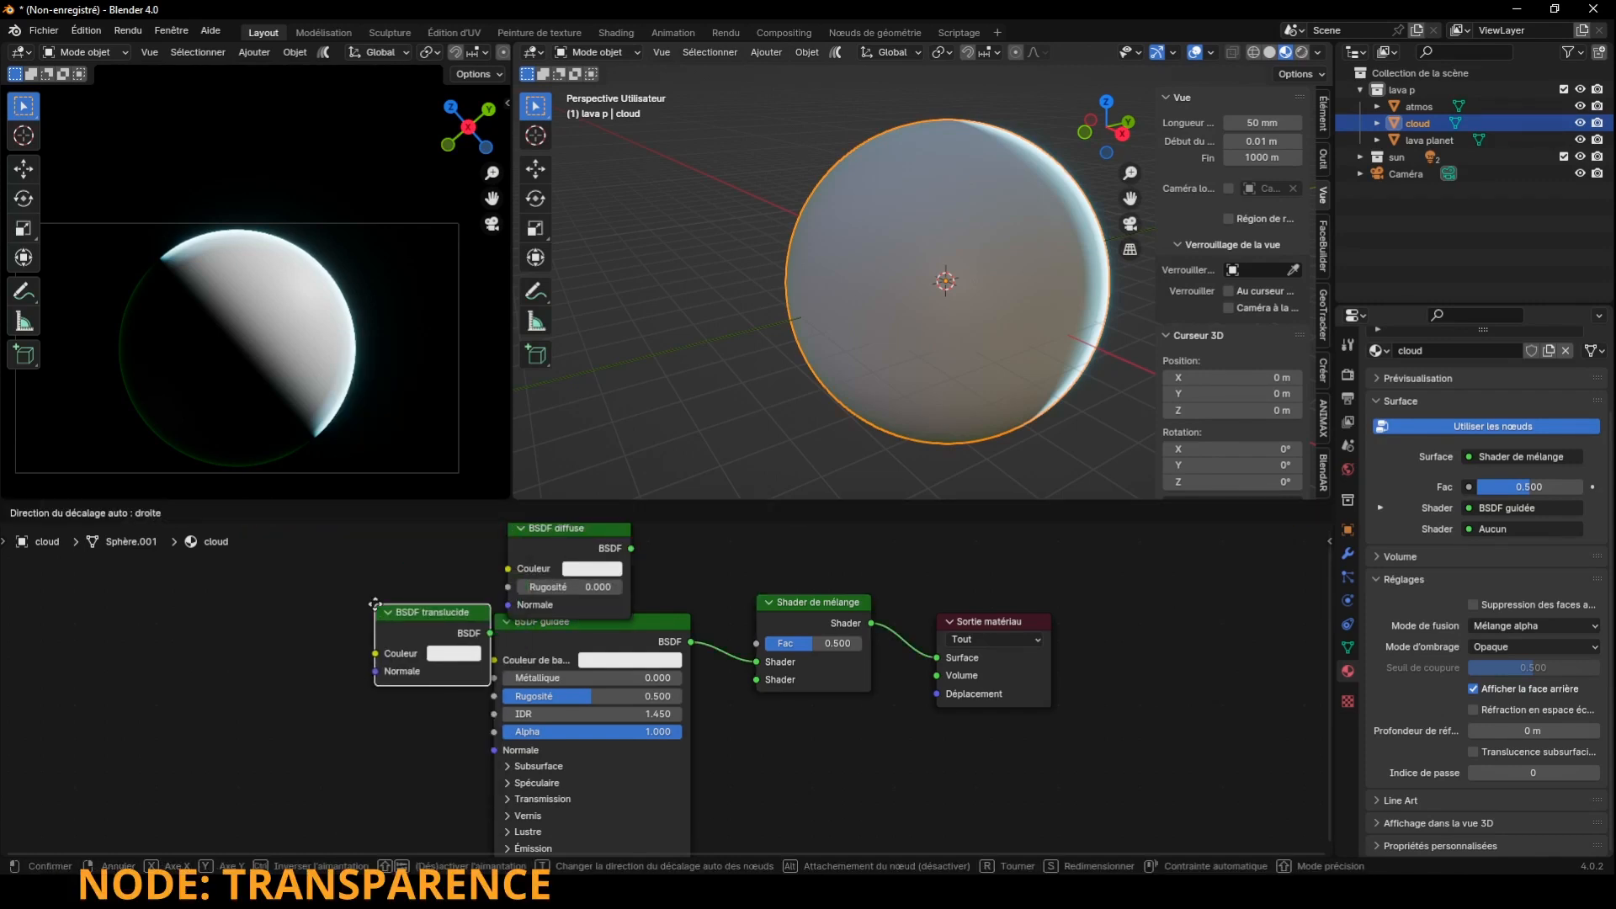
Delete the BSDF guidée and connect BSDF diffuse and BSDF translucide to the mix shader's first and second Shader inputs
{"action": "left_click", "coordinate": [568, 643]}
{"action": "key", "text": "Delete"}
{"action": "left_click_drag", "start_coordinate": [453, 631], "coordinate": [634, 693]}
{"action": "left_click_drag", "start_coordinate": [626, 570], "coordinate": [755, 662]}
{"action": "left_click_drag", "start_coordinate": [671, 693], "coordinate": [756, 680]}
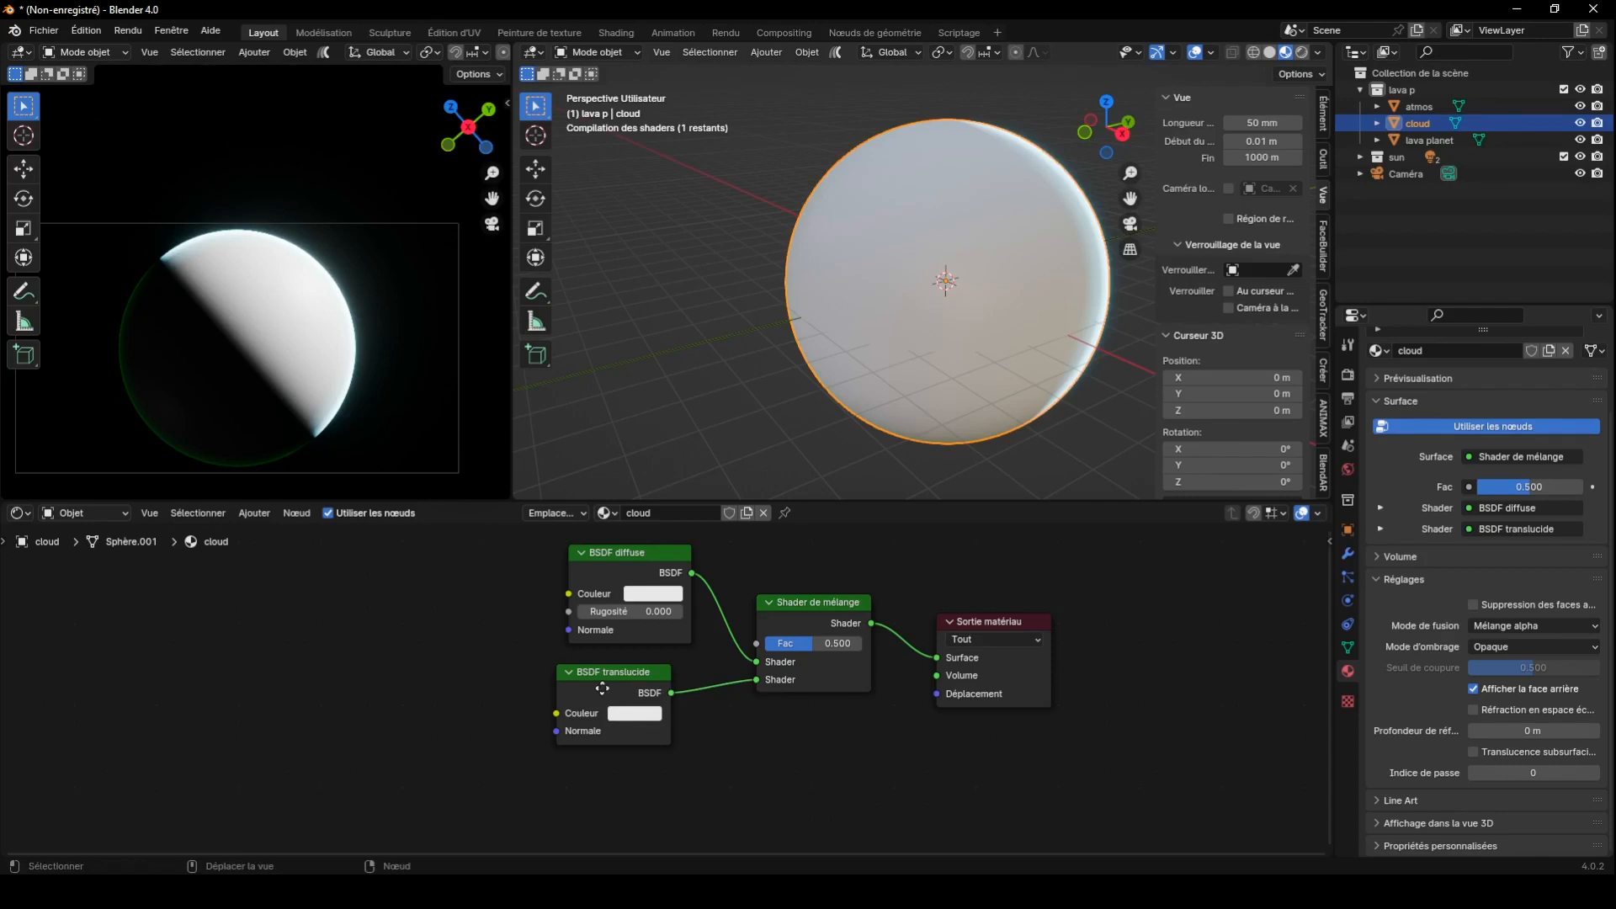
{"action": "left_click_drag", "start_coordinate": [603, 689], "coordinate": [659, 719]}
{"action": "left_click_drag", "start_coordinate": [655, 600], "coordinate": [696, 633]}
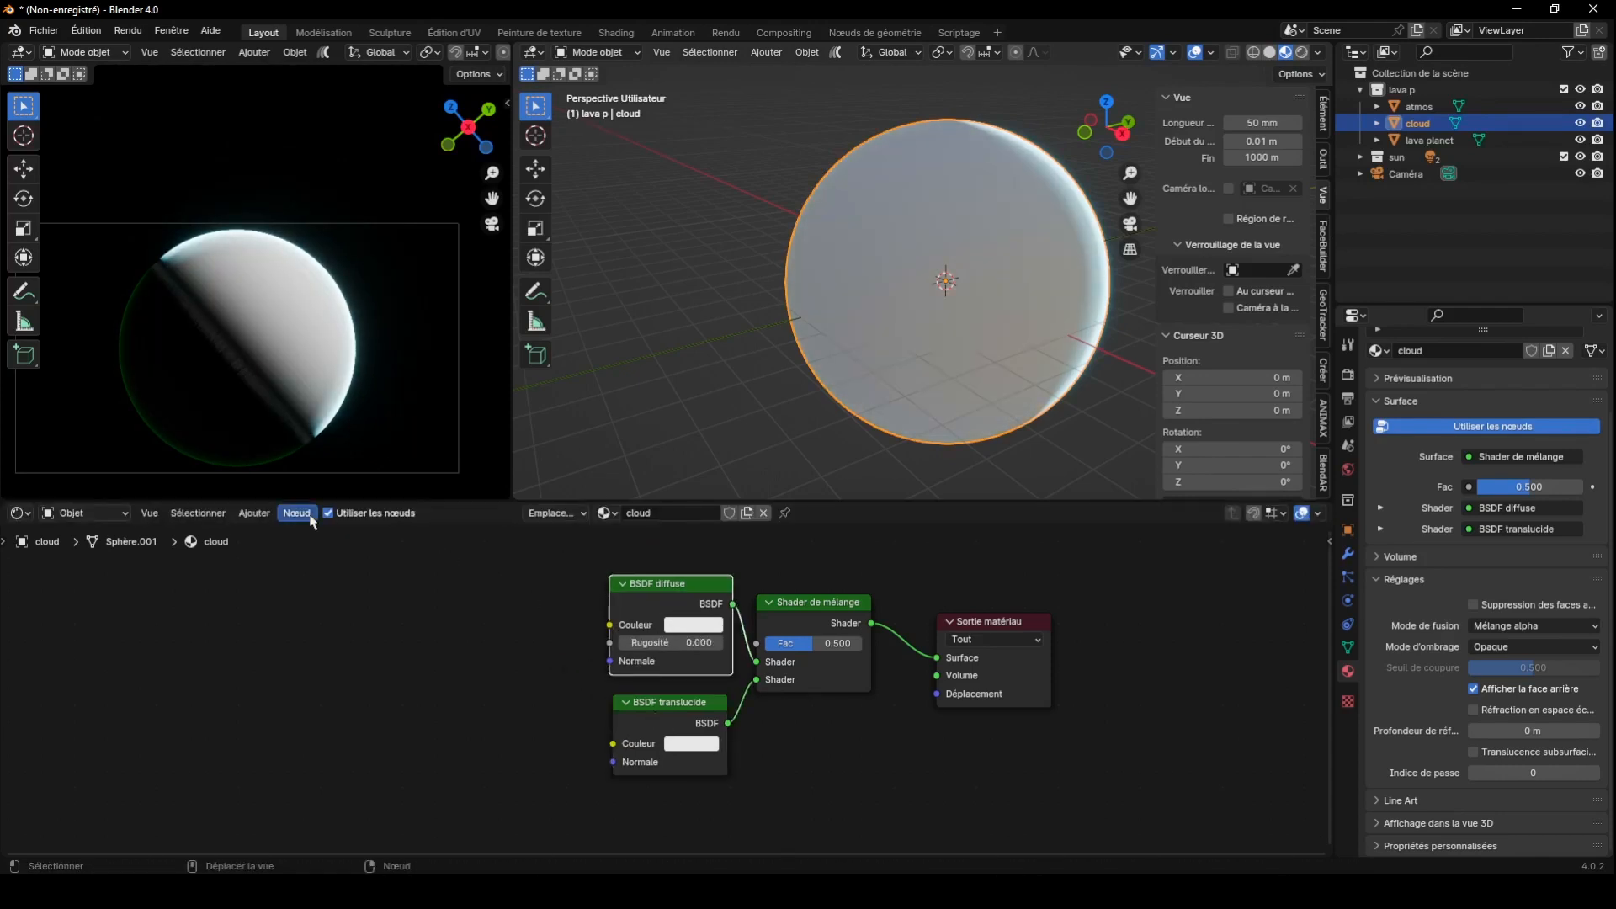
Add a Texture bruit node and a Dégradé de couleur node, and link the ramp's colour output to the BSDF diffuse colour
{"action": "left_click", "coordinate": [254, 512]}
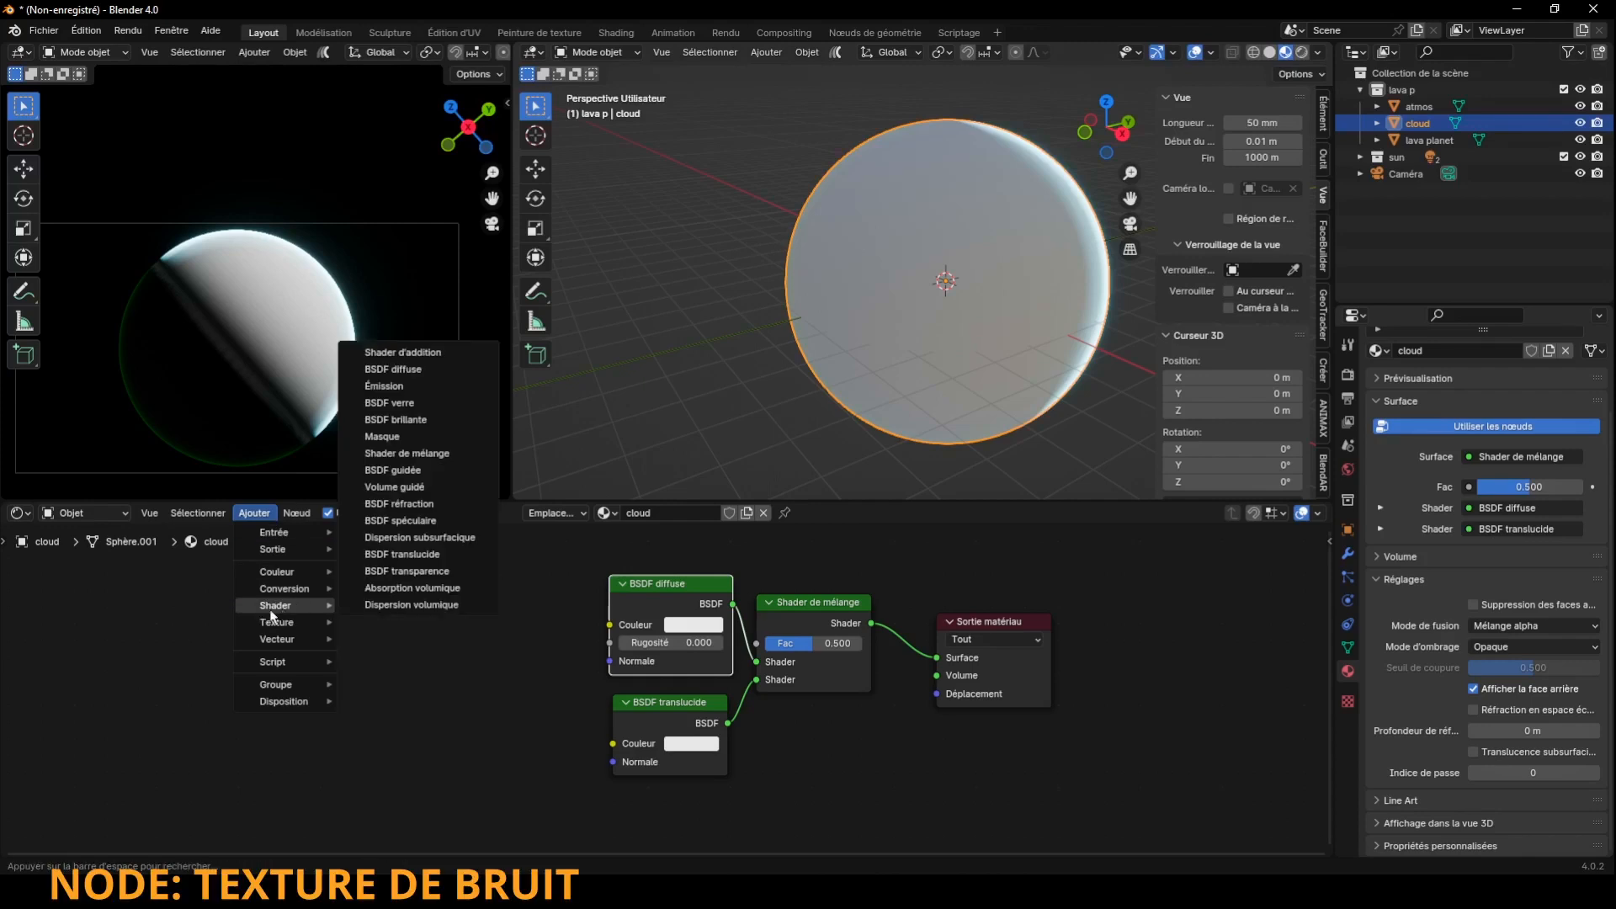
{"action": "mouse_move", "coordinate": [277, 622]}
{"action": "left_click", "coordinate": [393, 537]}
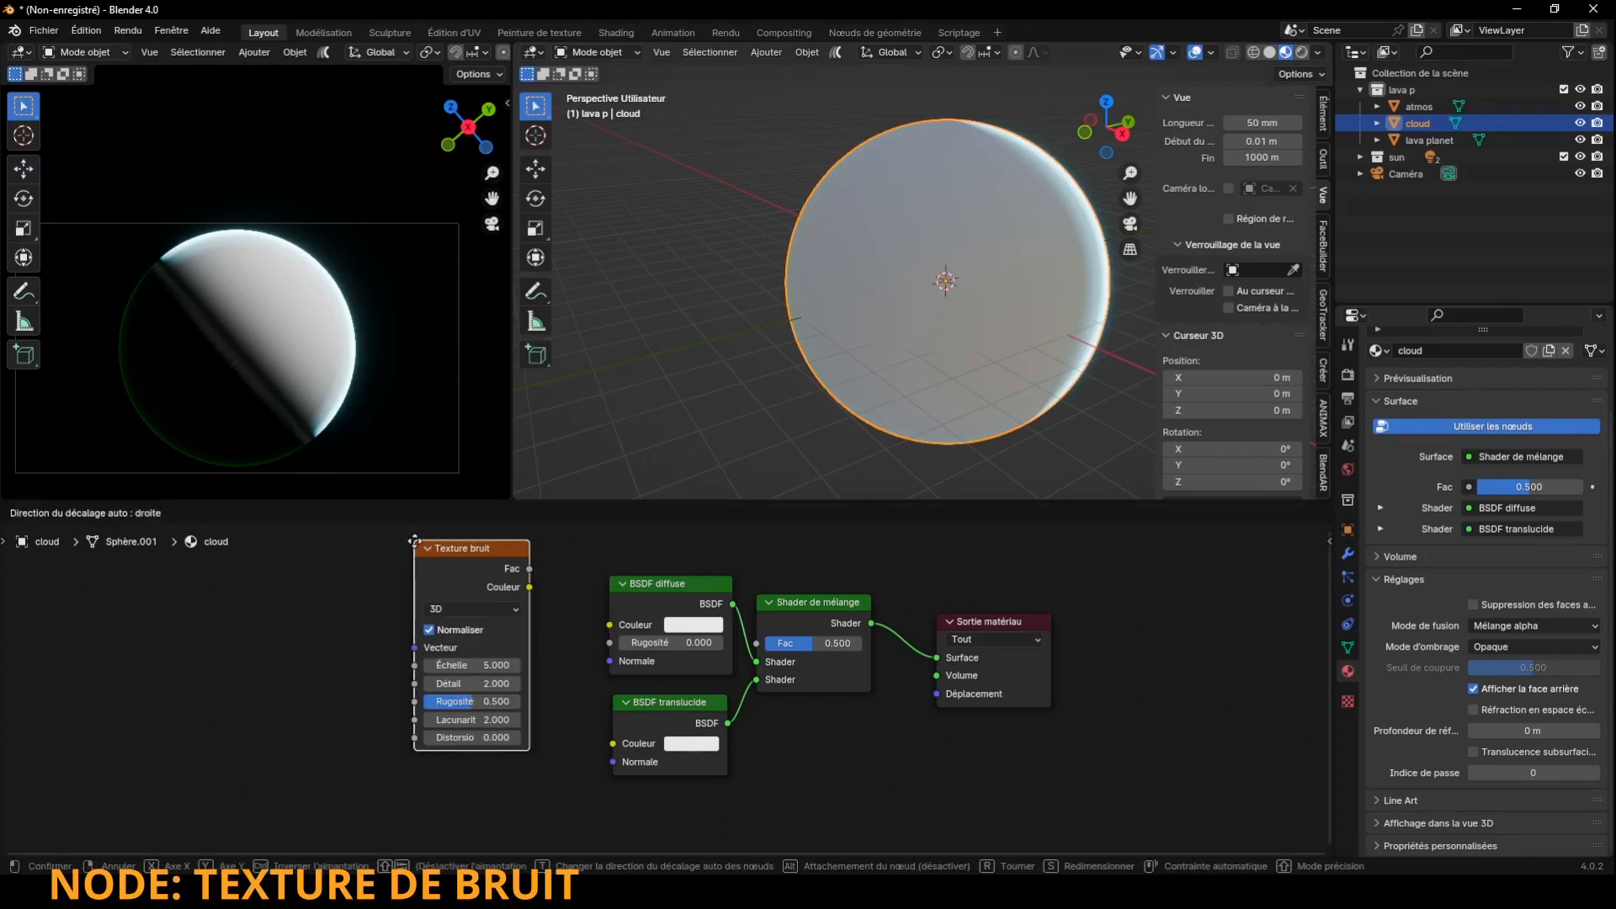
{"action": "left_click", "coordinate": [210, 578]}
{"action": "left_click", "coordinate": [254, 512]}
{"action": "mouse_move", "coordinate": [284, 589]}
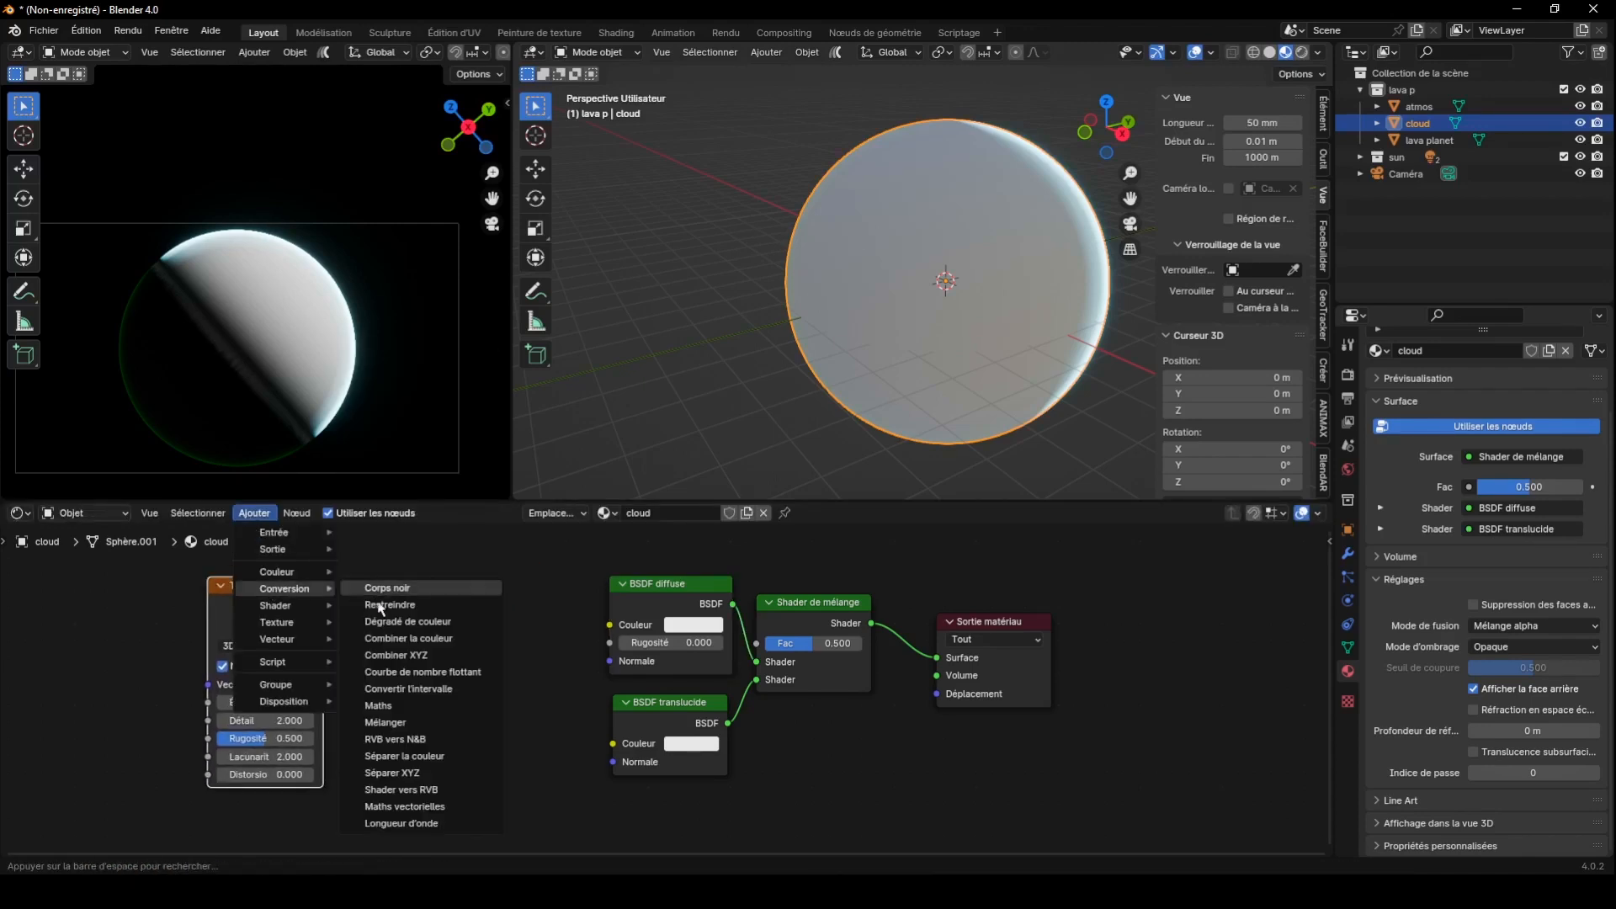
{"action": "left_click", "coordinate": [396, 621]}
{"action": "left_click_drag", "start_coordinate": [596, 625], "coordinate": [609, 624]}
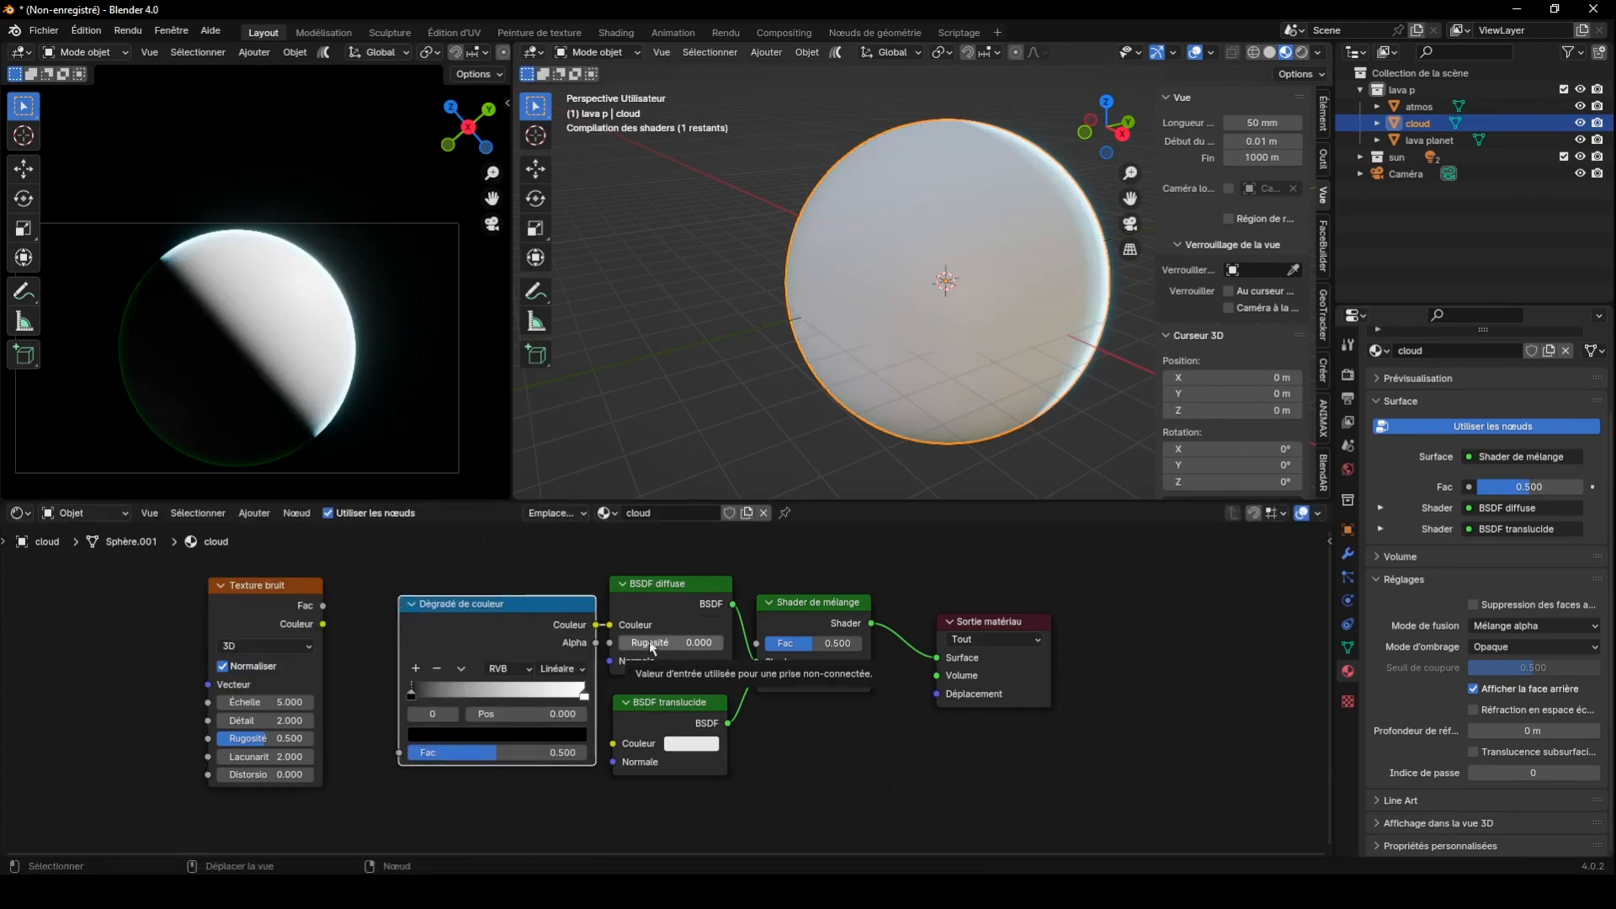
Set the BSDF diffuse roughness to 1.000 and move the colour ramp's black stop to 0.418
{"action": "left_click", "coordinate": [691, 646]}
{"action": "left_click", "coordinate": [646, 661]}
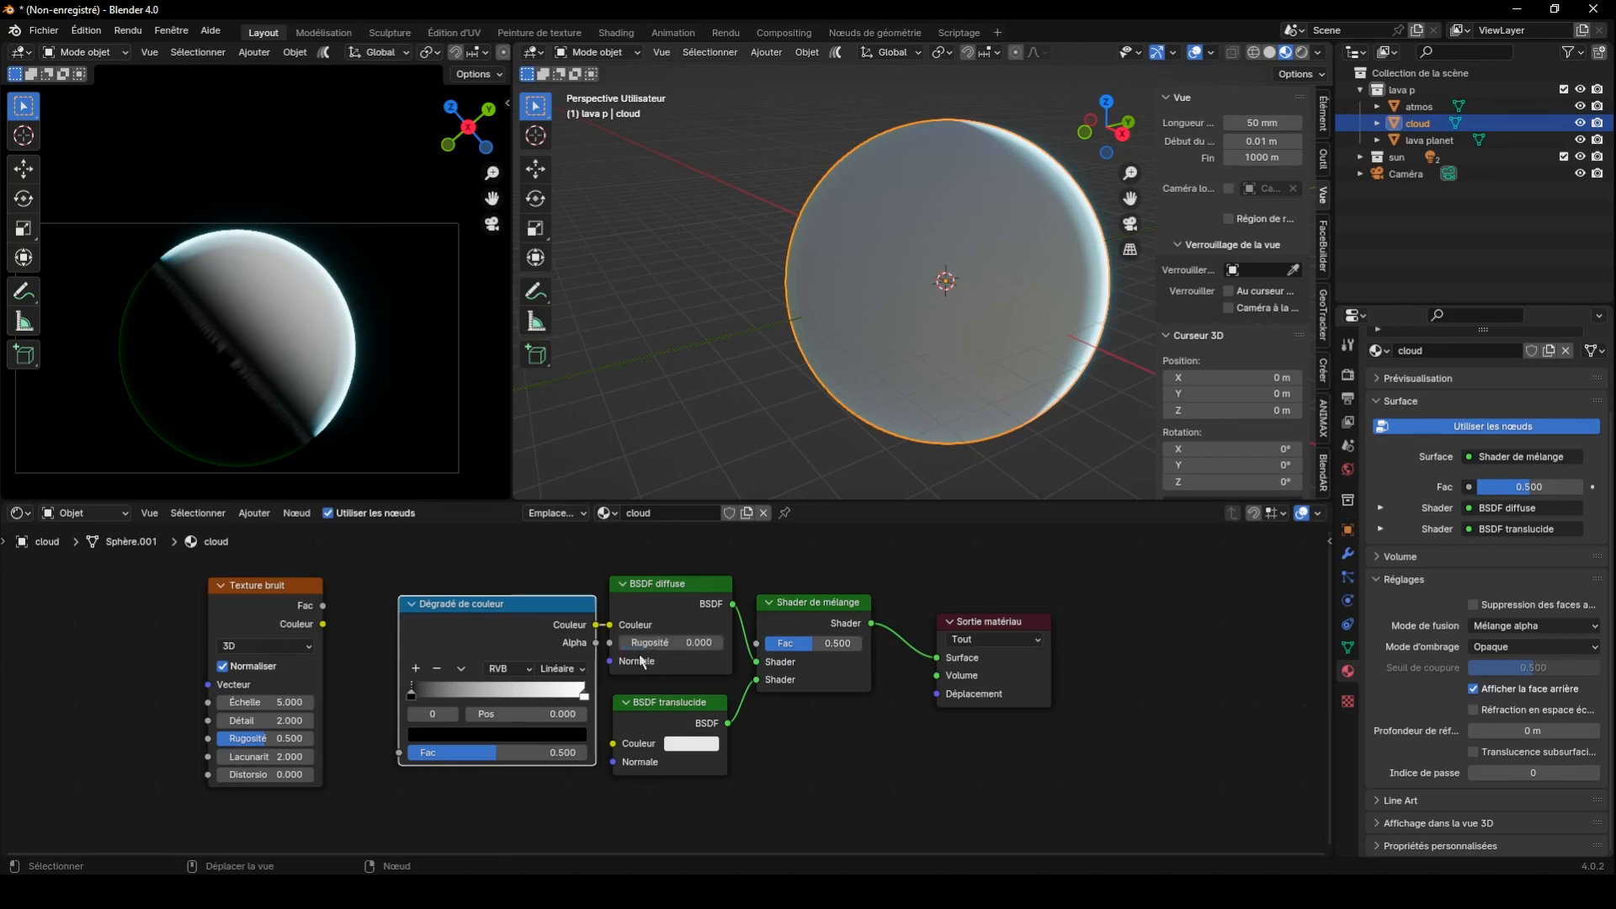
{"action": "left_click_drag", "start_coordinate": [646, 647], "coordinate": [749, 645]}
{"action": "left_click_drag", "start_coordinate": [421, 697], "coordinate": [500, 701]}
{"action": "left_click_drag", "start_coordinate": [257, 614], "coordinate": [217, 615]}
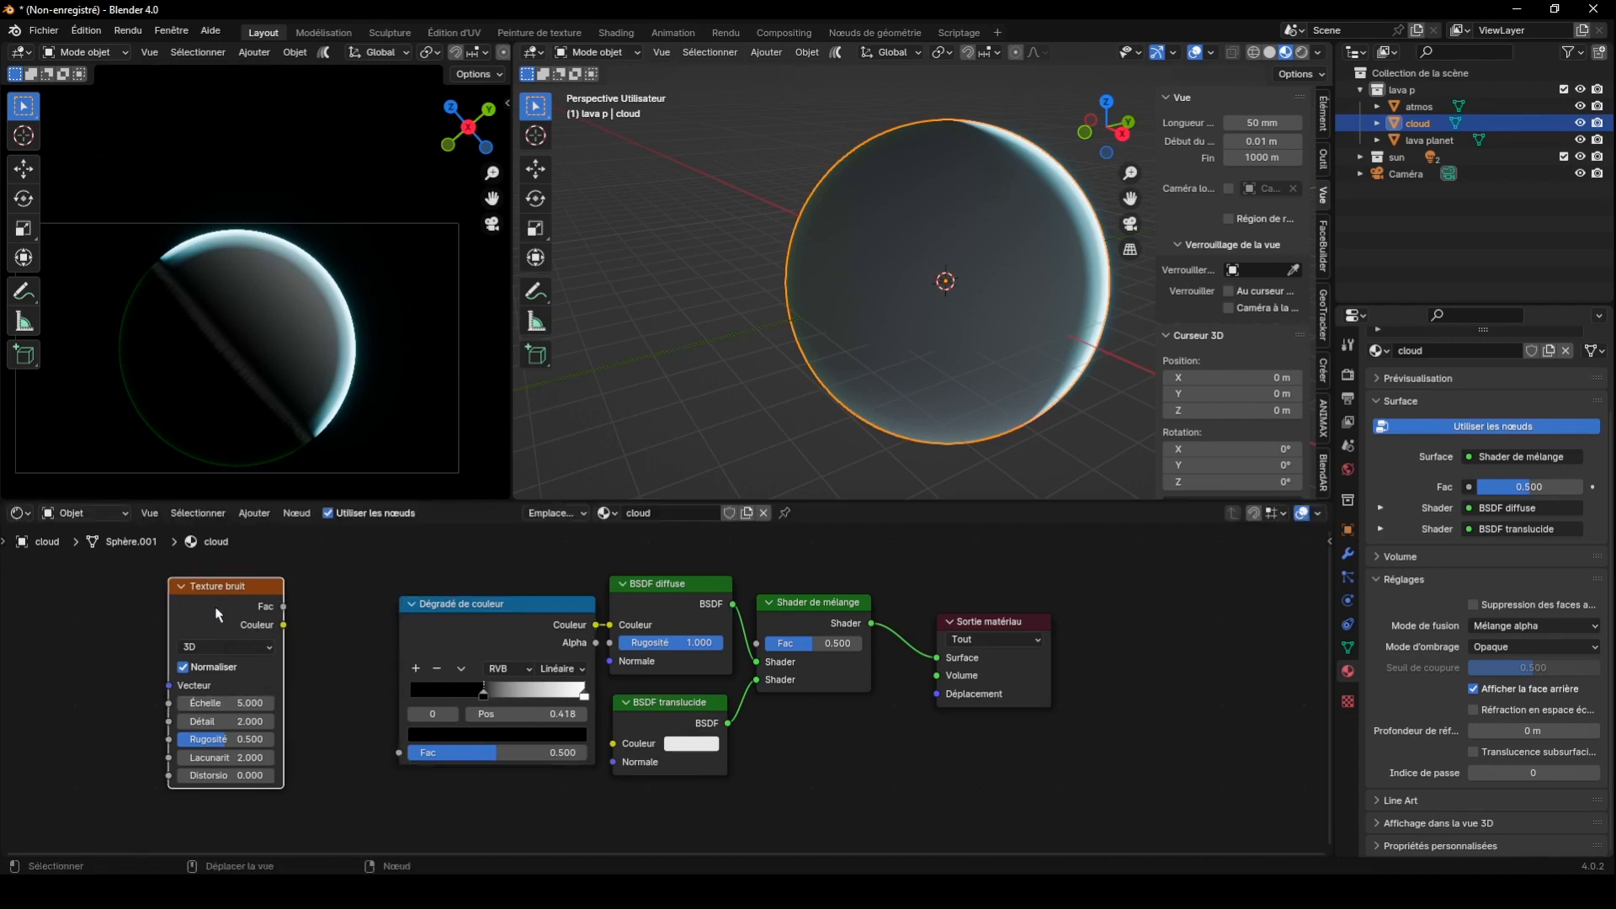
Give the noise texture a mapping setup driven by Objet coordinates and connect its Couleur output to the colour ramp's Fac
{"action": "key", "text": "ctrl+t"}
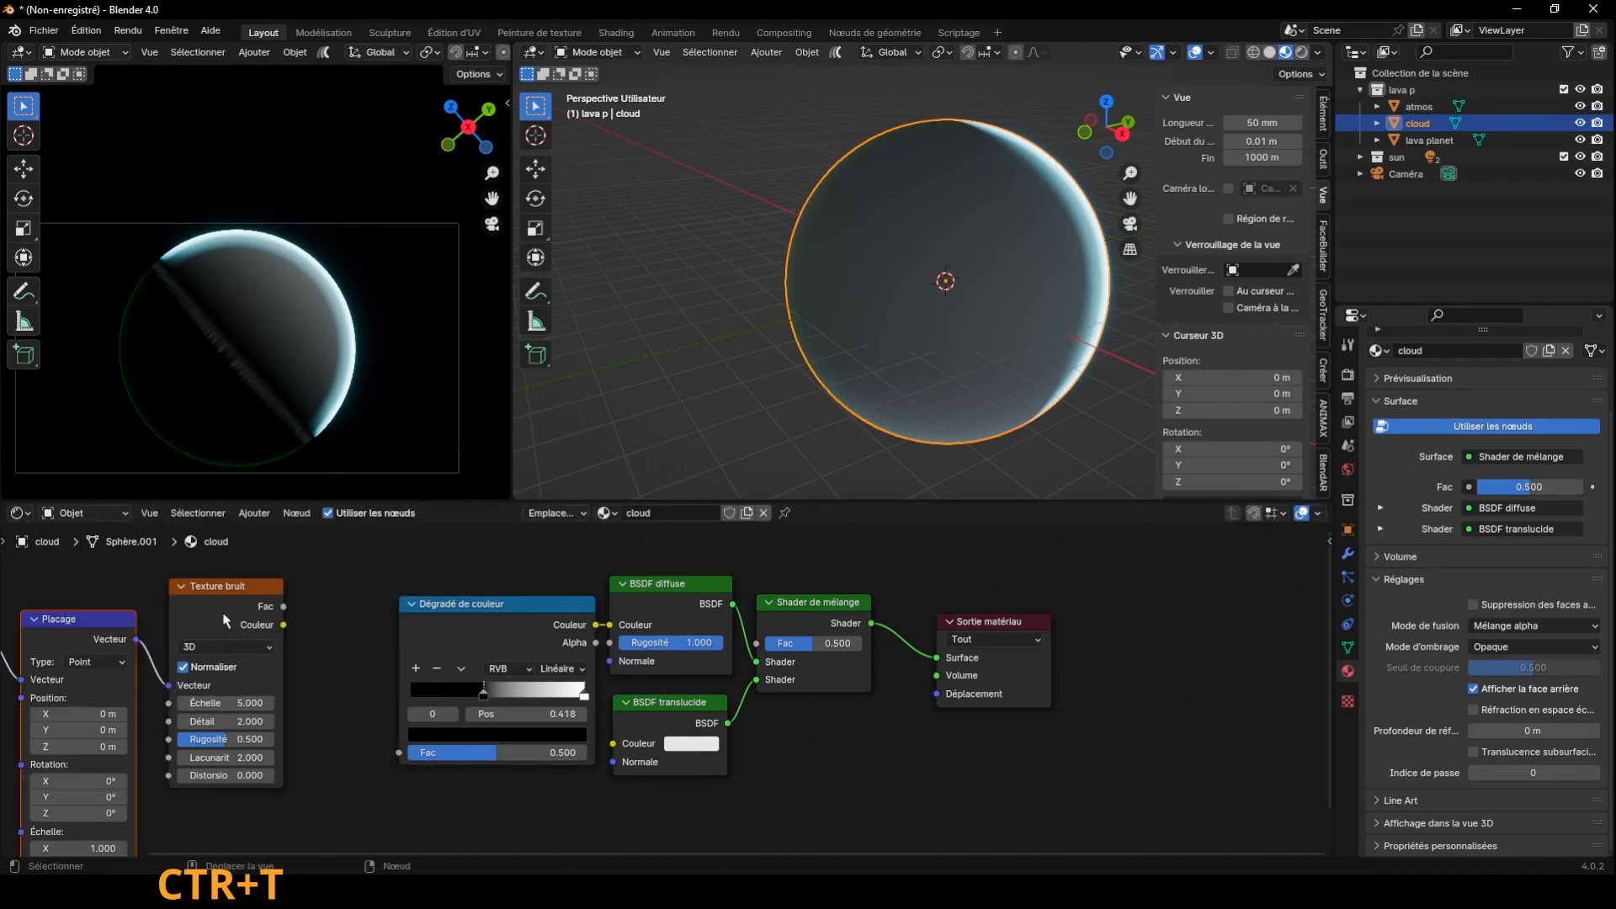
{"action": "scroll", "coordinate": [100, 695], "scroll_direction": "down", "scroll_amount": 2}
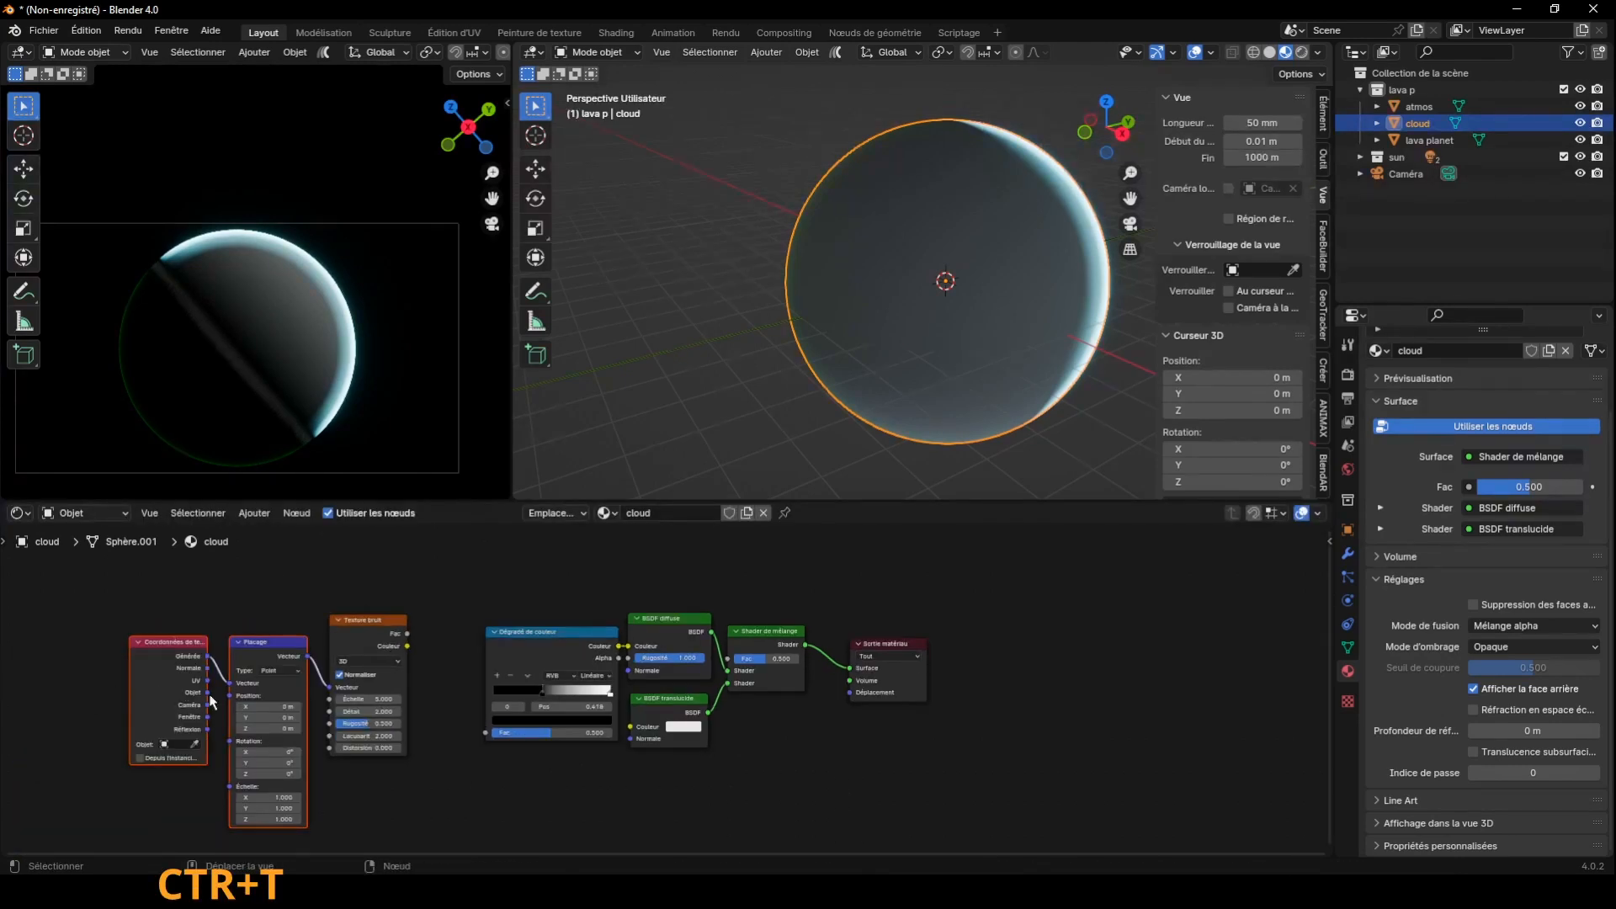
{"action": "left_click_drag", "start_coordinate": [208, 692], "coordinate": [236, 686]}
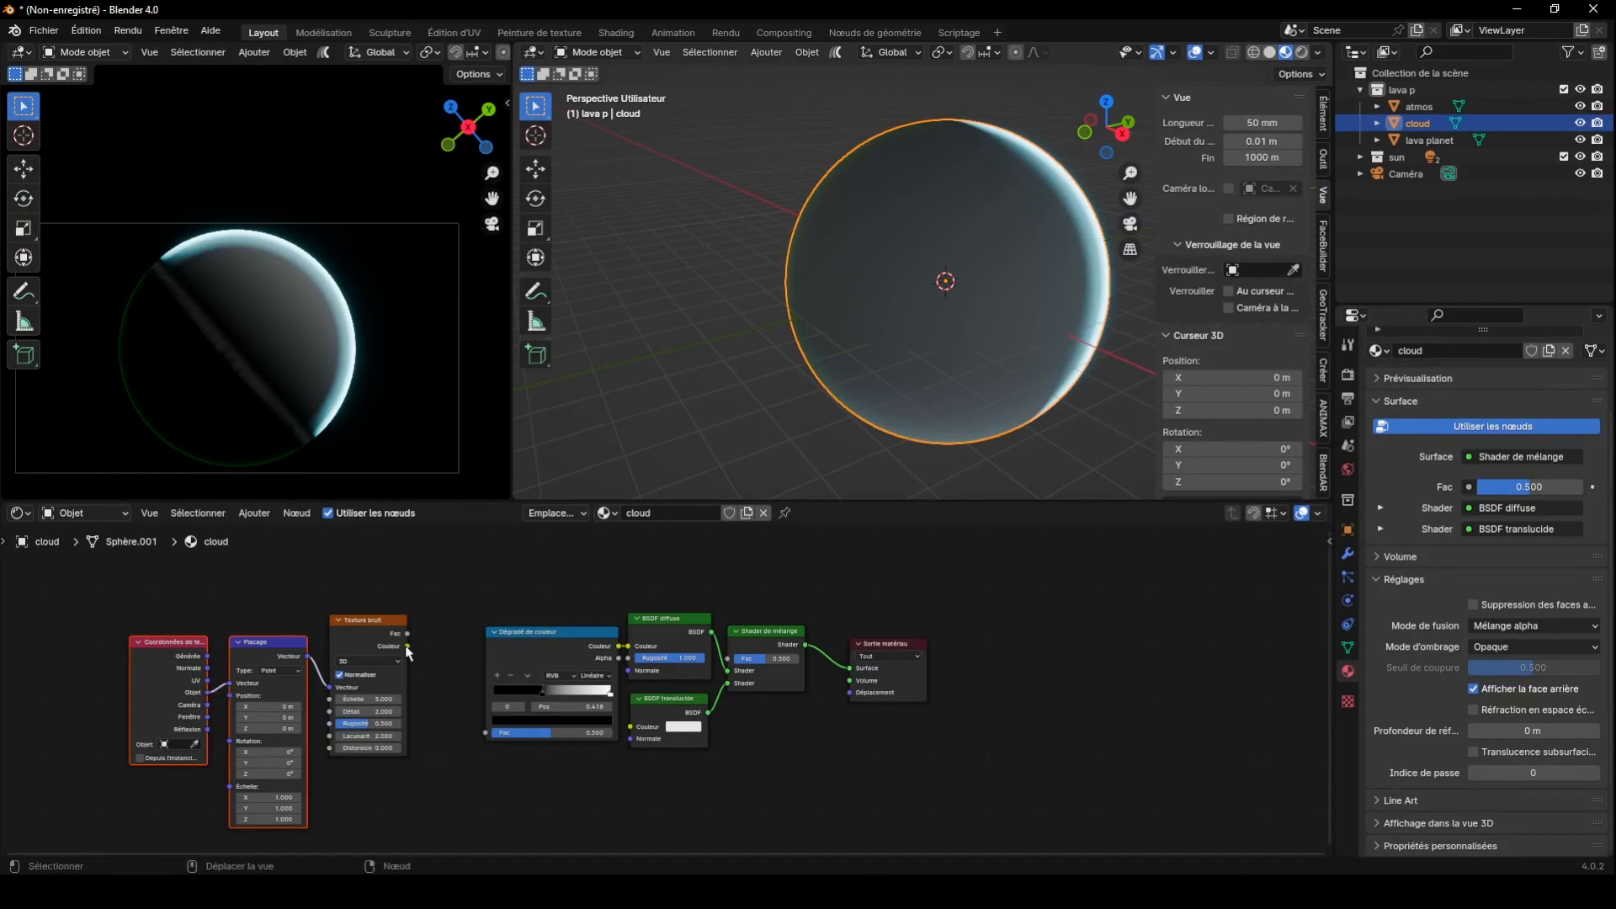
{"action": "left_click_drag", "start_coordinate": [407, 646], "coordinate": [486, 730]}
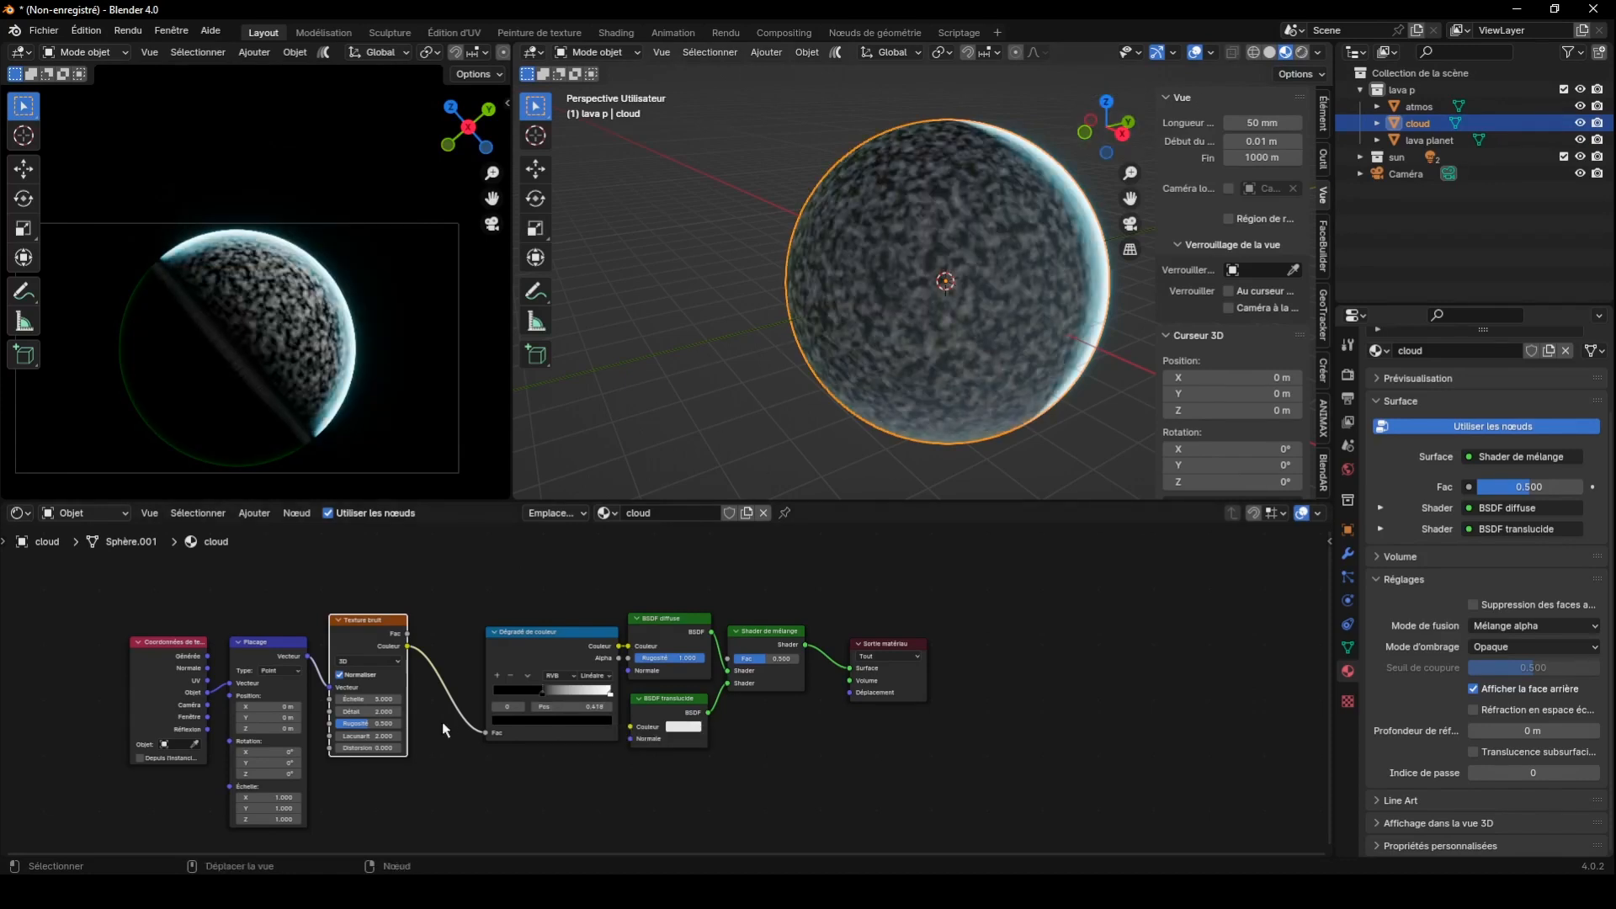
Set the cloud noise texture's scale to 3
{"action": "left_click", "coordinate": [360, 699]}
{"action": "type", "text": "3"}
{"action": "key", "text": "Return"}
Tighten the cloud colour ramp by moving its white stop to 0.764 and its black stop to 0.500
{"action": "scroll", "coordinate": [637, 732], "scroll_direction": "up", "scroll_amount": 3}
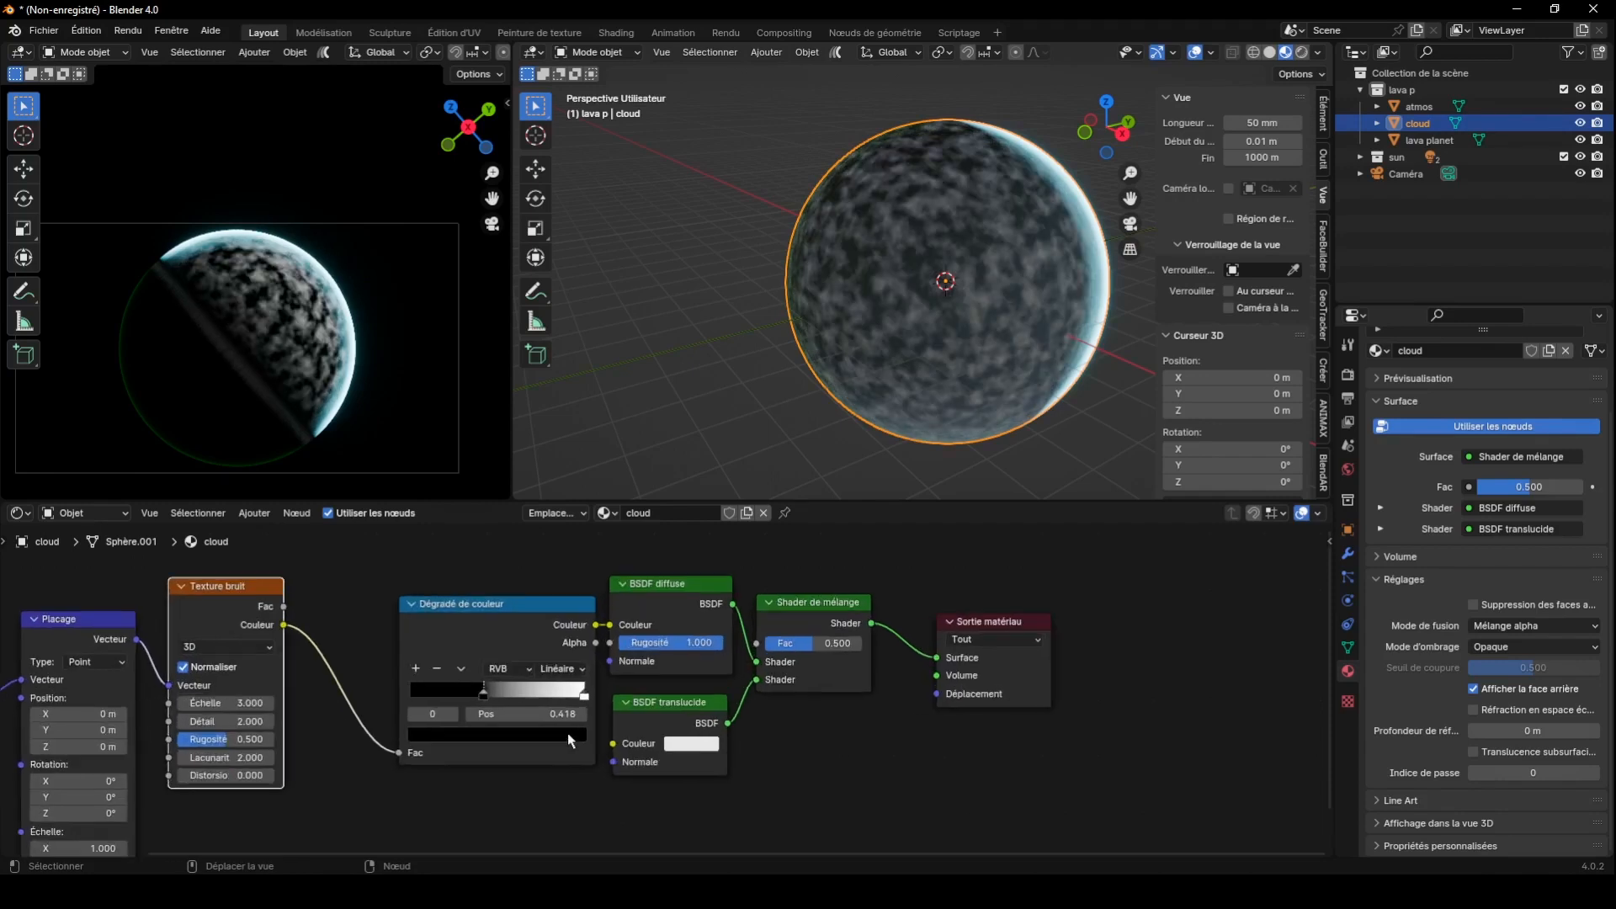
{"action": "left_click_drag", "start_coordinate": [639, 851], "coordinate": [508, 832]}
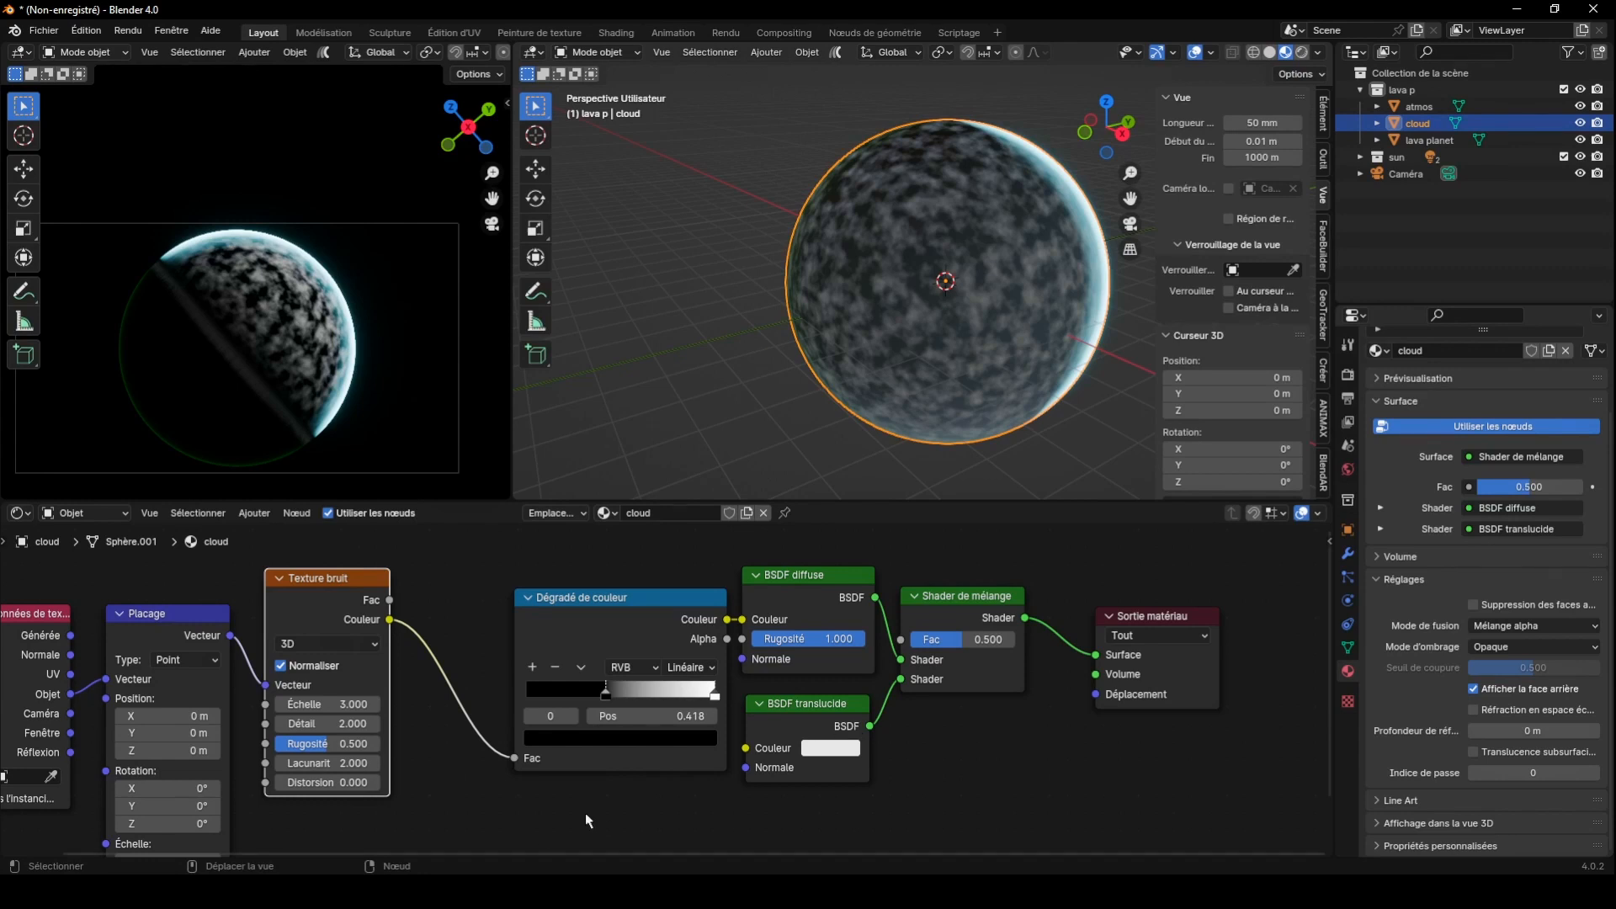
{"action": "left_click_drag", "start_coordinate": [715, 691], "coordinate": [677, 710]}
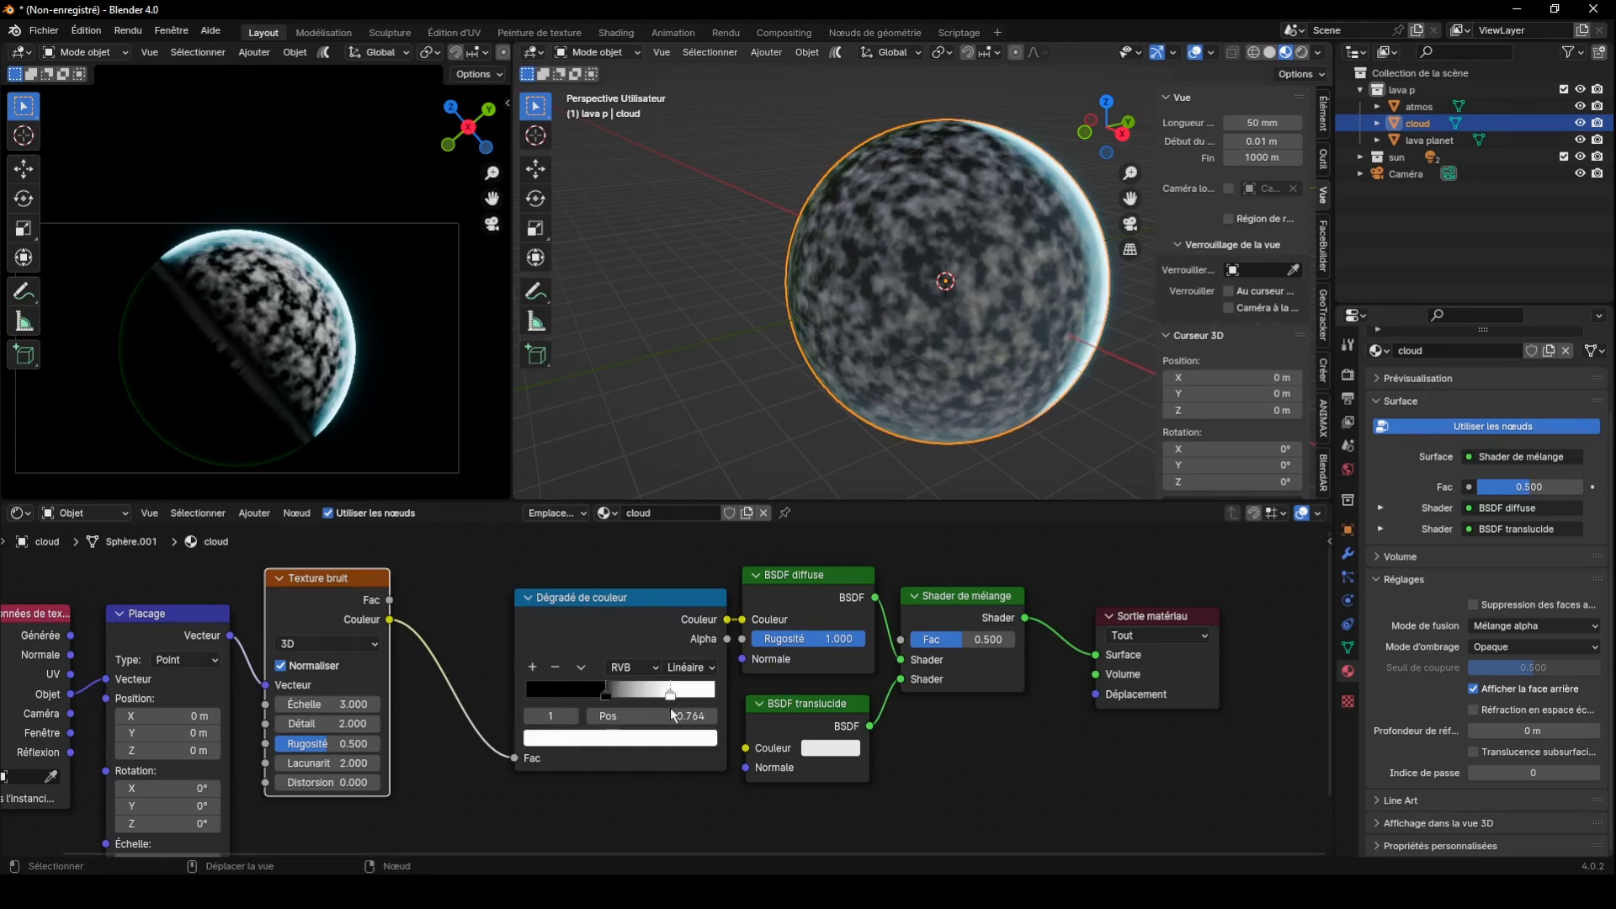
{"action": "left_click", "coordinate": [619, 696]}
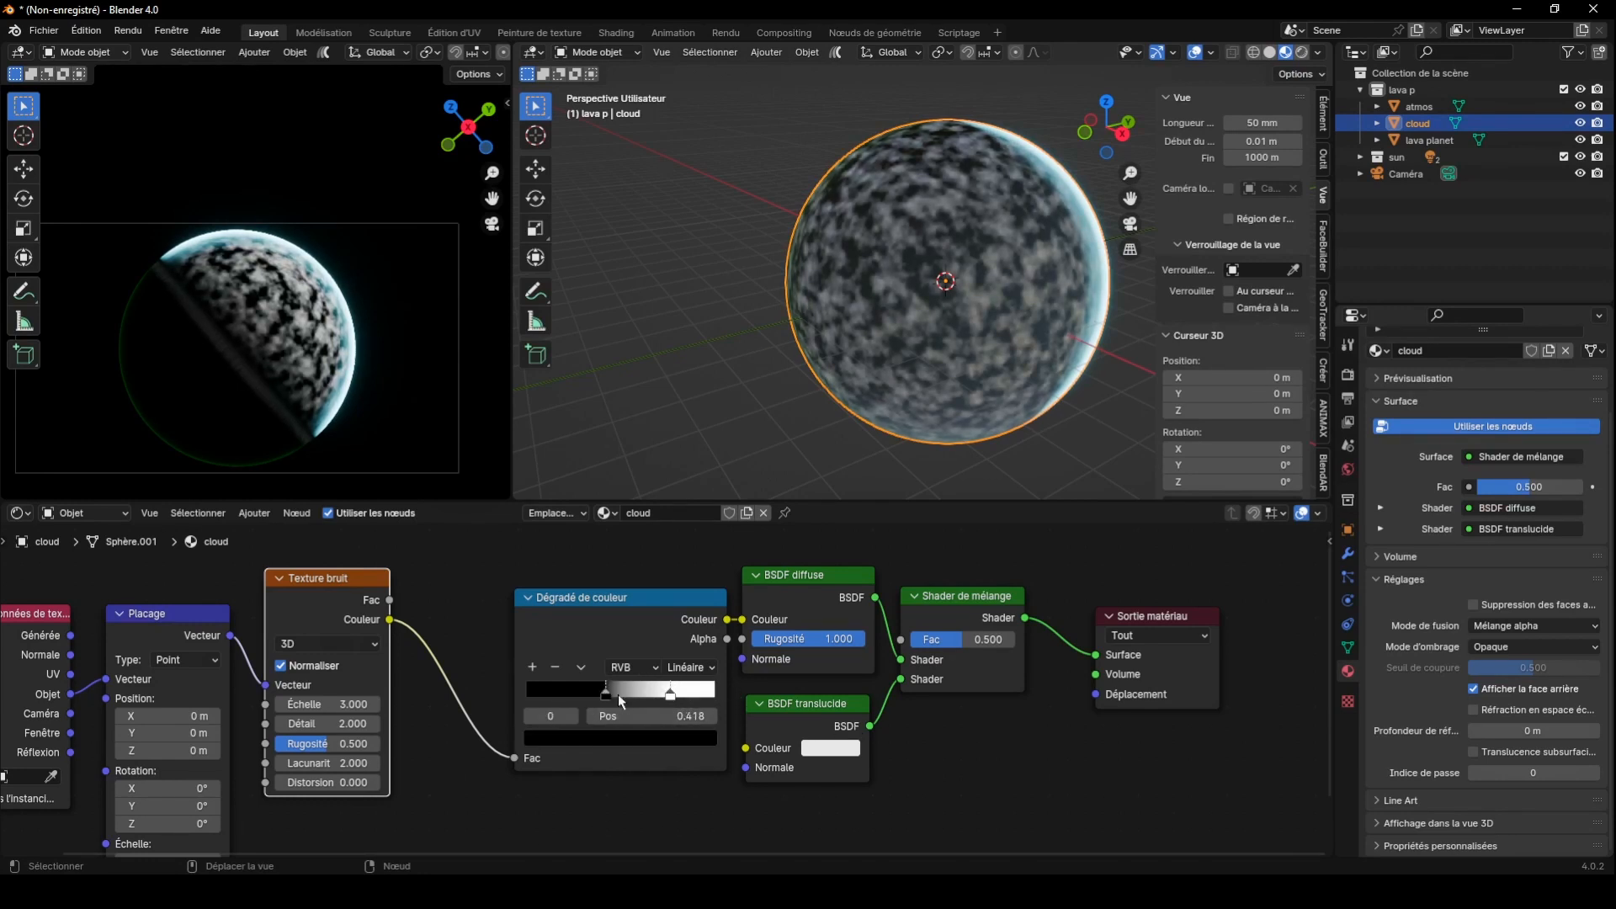
{"action": "left_click_drag", "start_coordinate": [621, 701], "coordinate": [623, 694]}
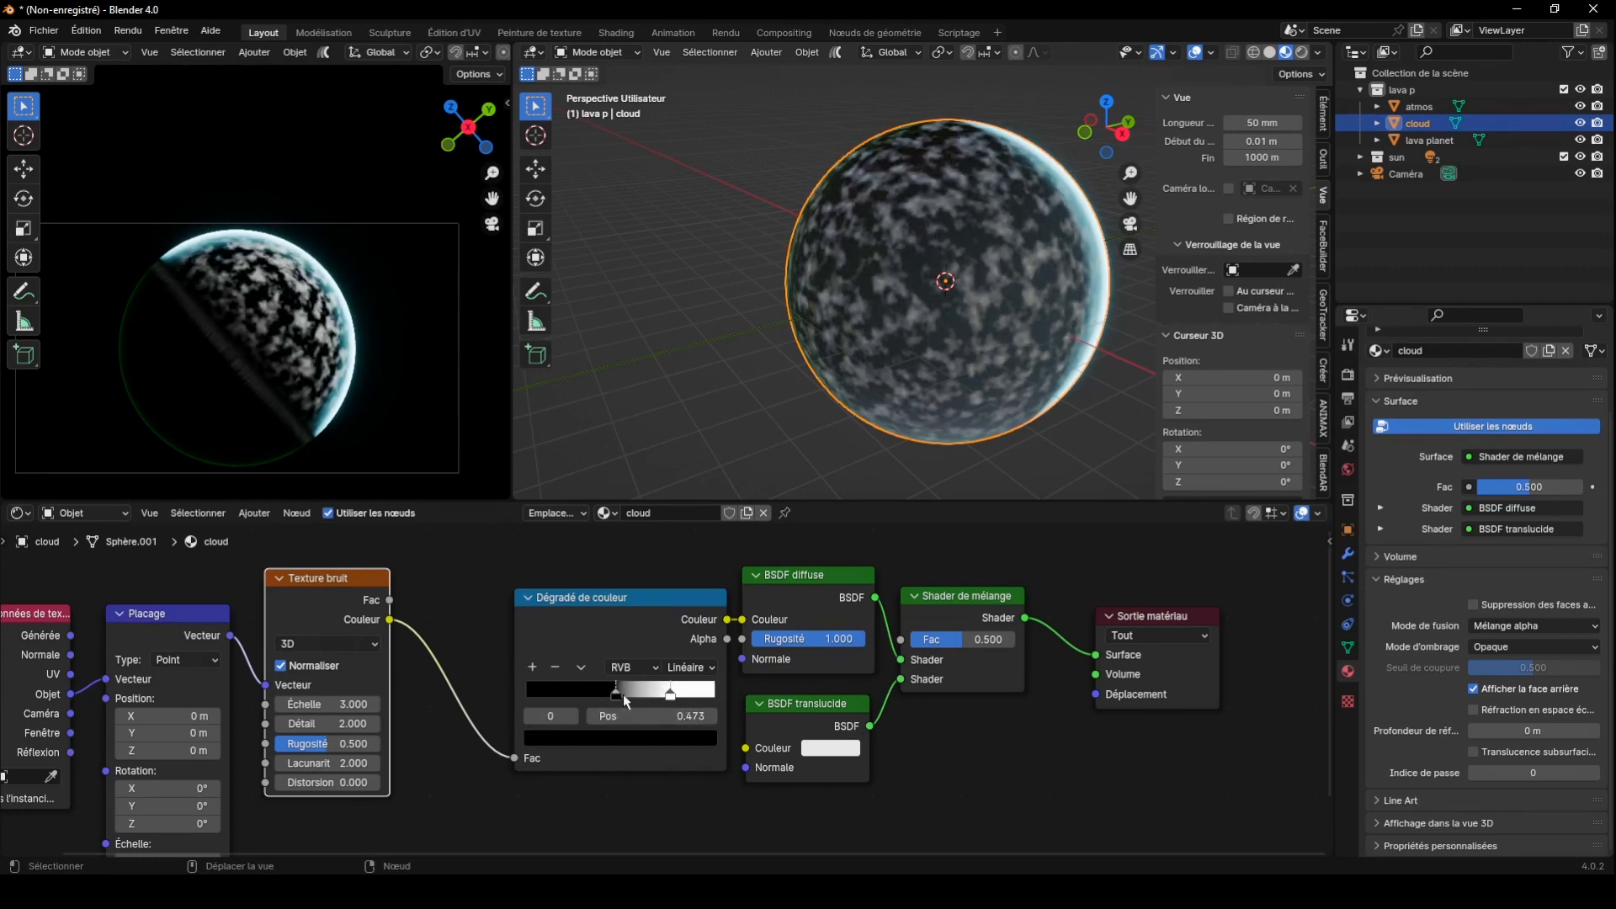
Set the noise texture's roughness to 0.770 and its detail to 15
{"action": "left_click", "coordinate": [333, 746]}
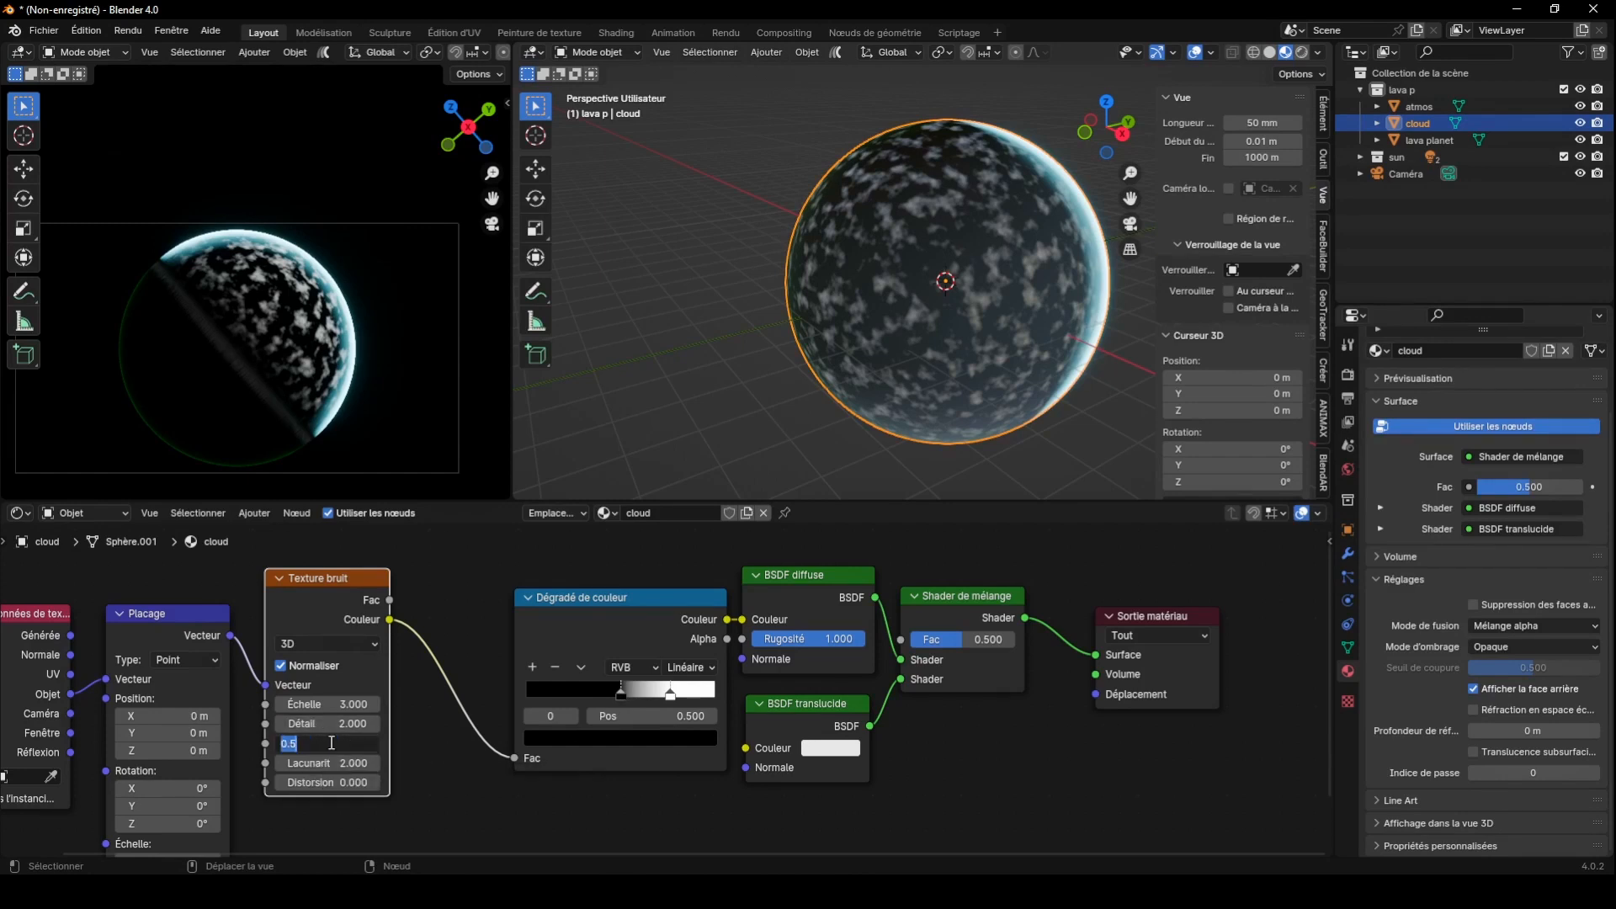
{"action": "type", "text": "0"}
{"action": "key", "text": "Return"}
{"action": "left_click_drag", "start_coordinate": [321, 725], "coordinate": [437, 724]}
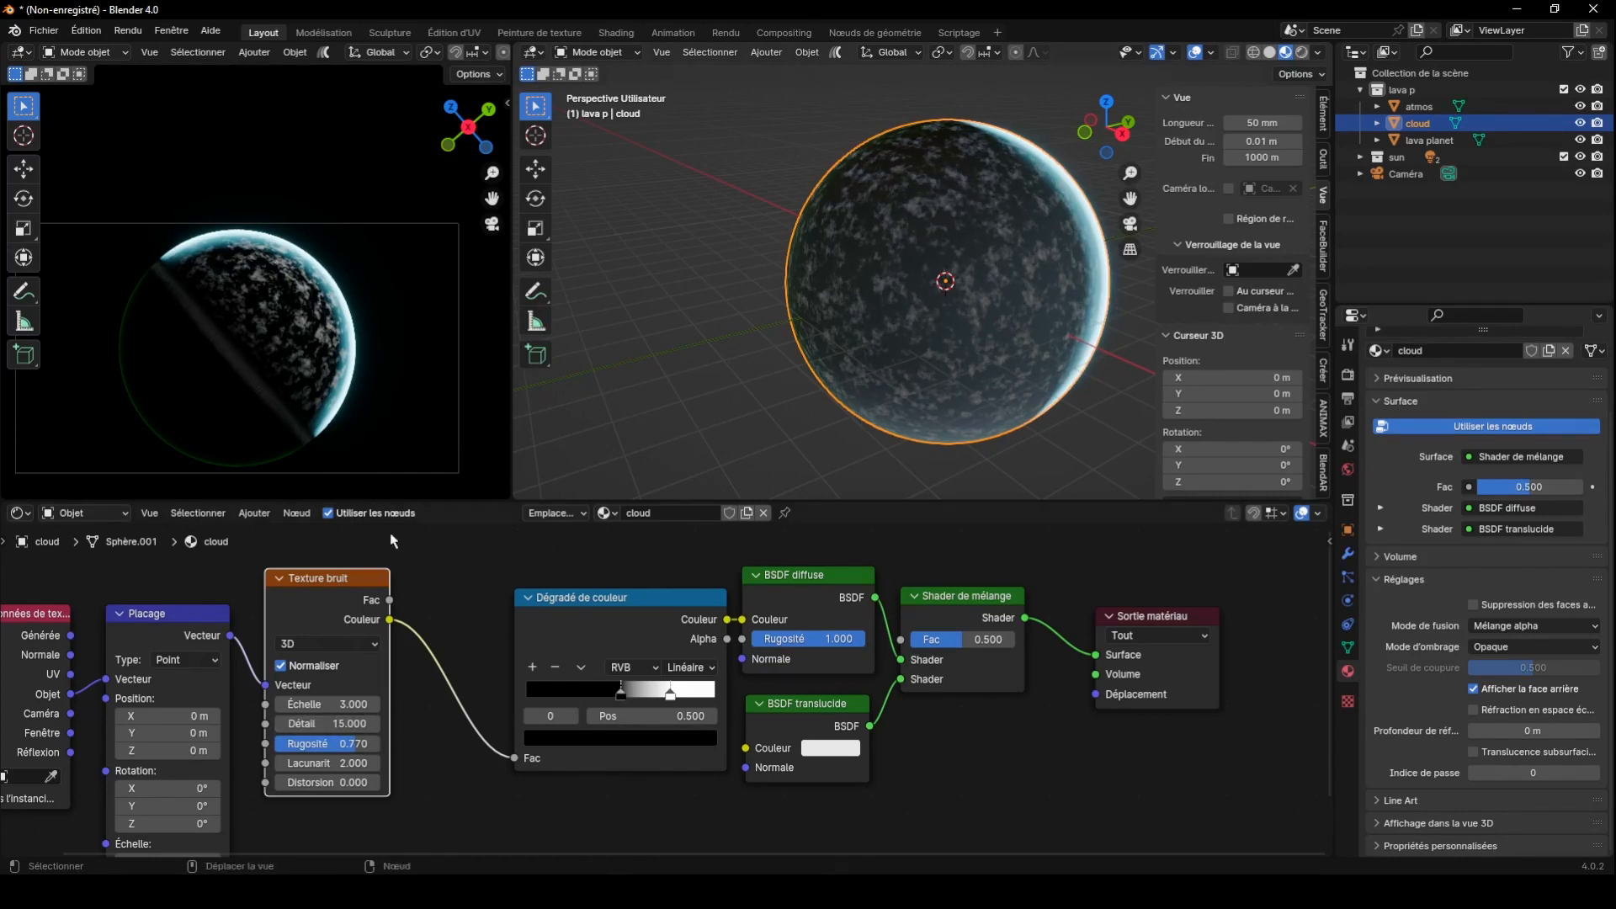
{"action": "scroll", "coordinate": [482, 706], "scroll_direction": "down", "scroll_amount": 1}
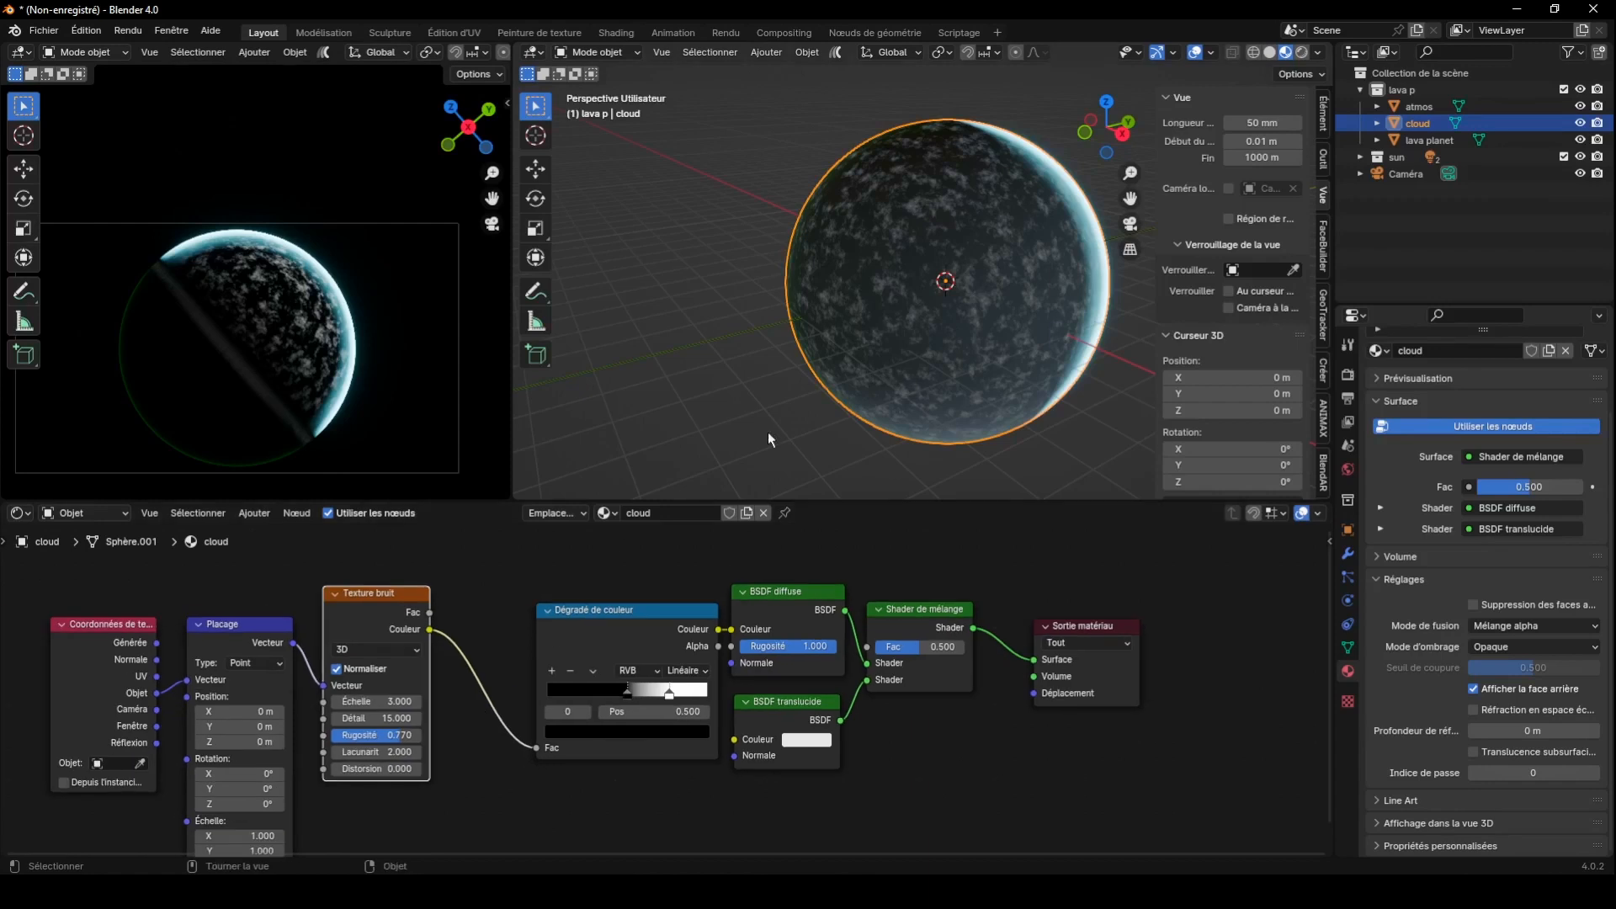
Hide the atmos and lava planet objects to inspect the cloud sphere up close on its own
{"action": "left_click", "coordinate": [1581, 106]}
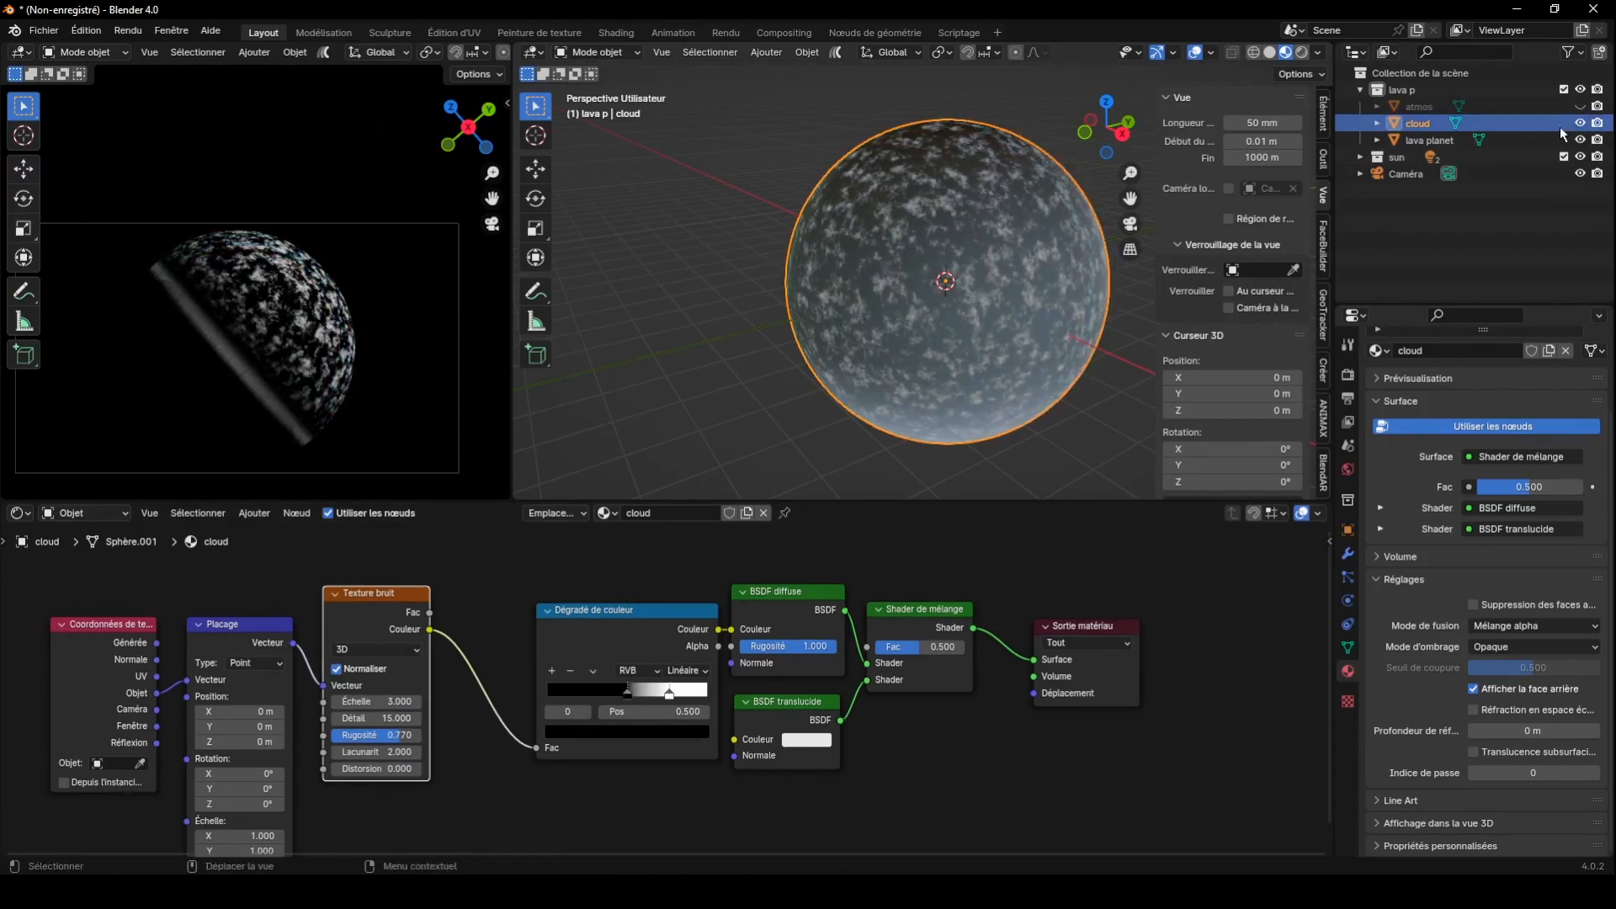
{"action": "left_click", "coordinate": [1581, 140]}
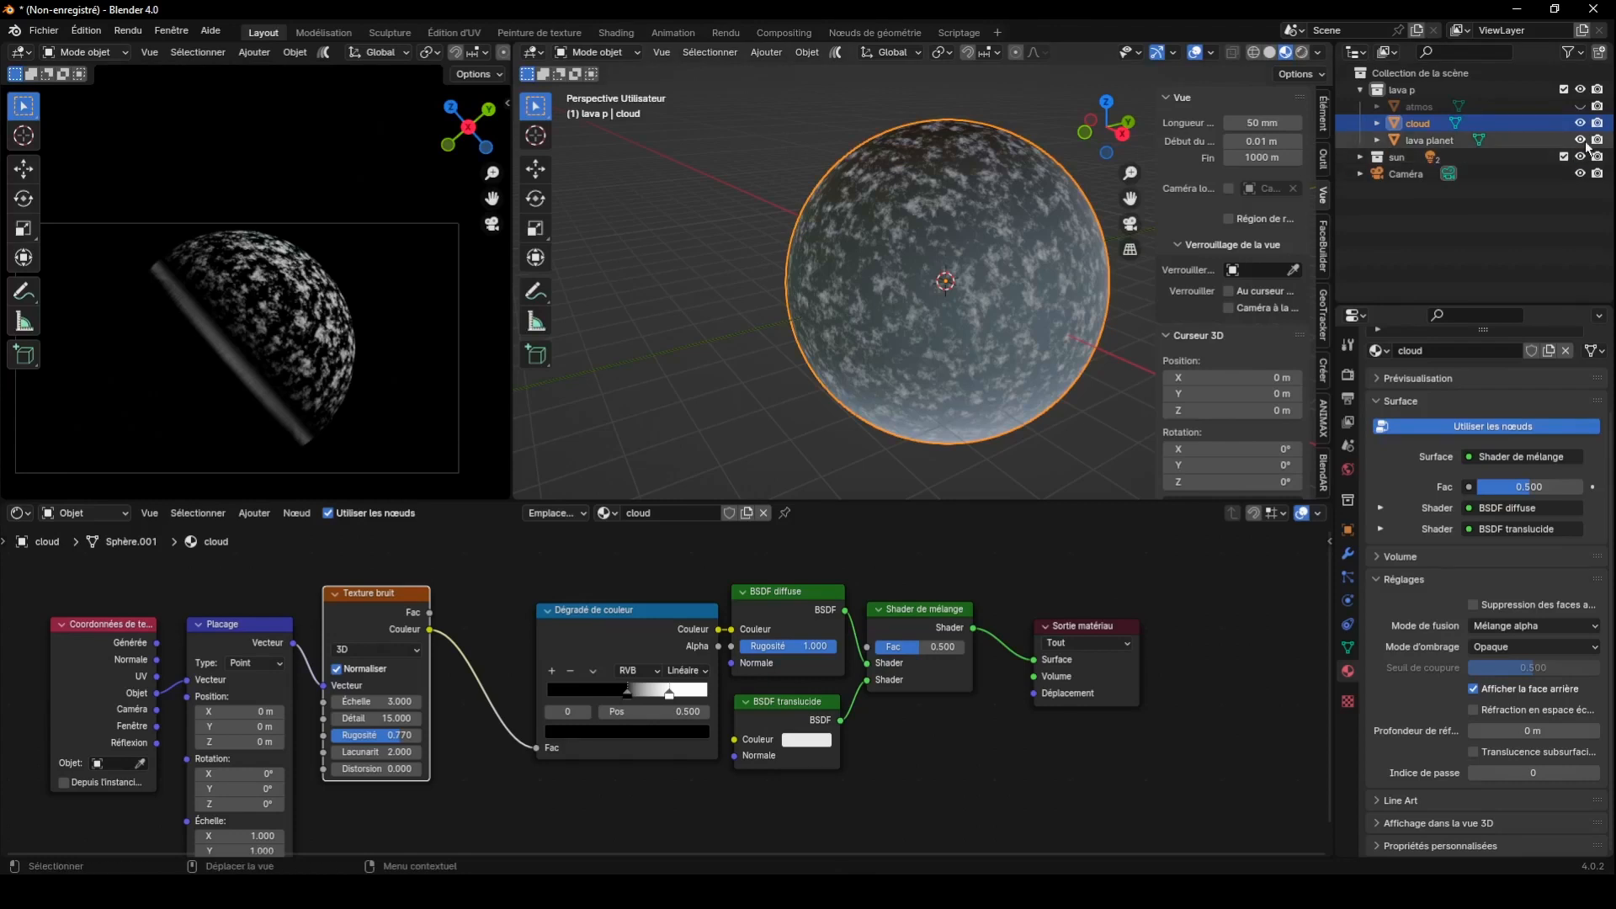
{"action": "left_click_drag", "start_coordinate": [1131, 198], "coordinate": [1022, 215]}
{"action": "scroll", "coordinate": [978, 233], "scroll_direction": "up", "scroll_amount": 3}
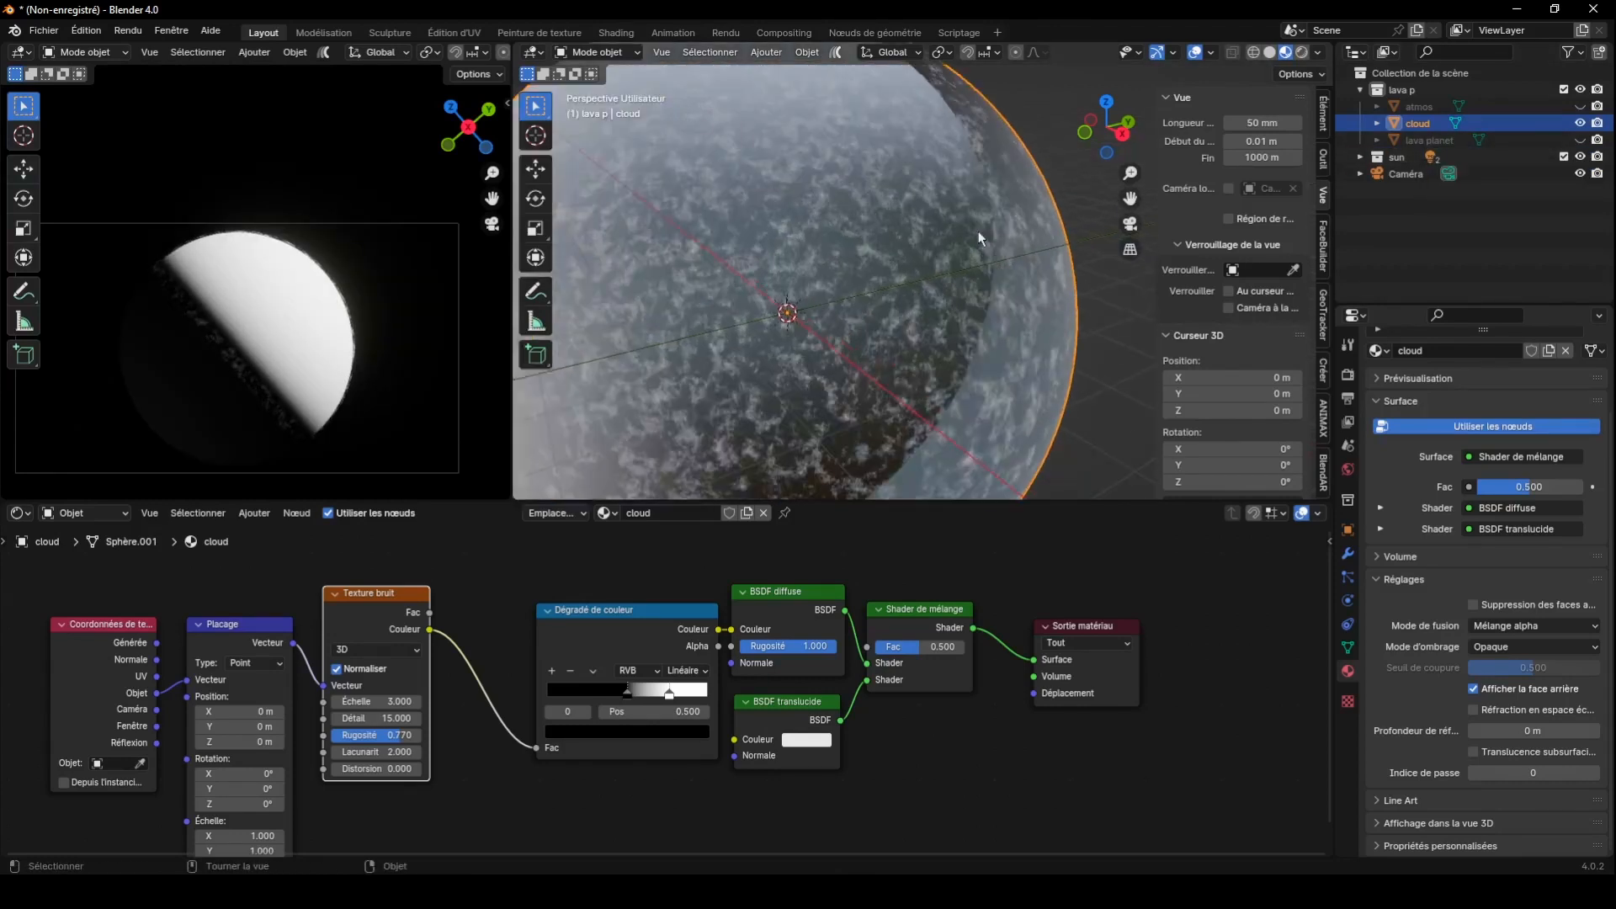
Disconnect the Translucent BSDF from the cloud material's Mix Shader and delete it
{"action": "left_click", "coordinate": [792, 712]}
{"action": "left_click_drag", "start_coordinate": [869, 679], "coordinate": [852, 734]}
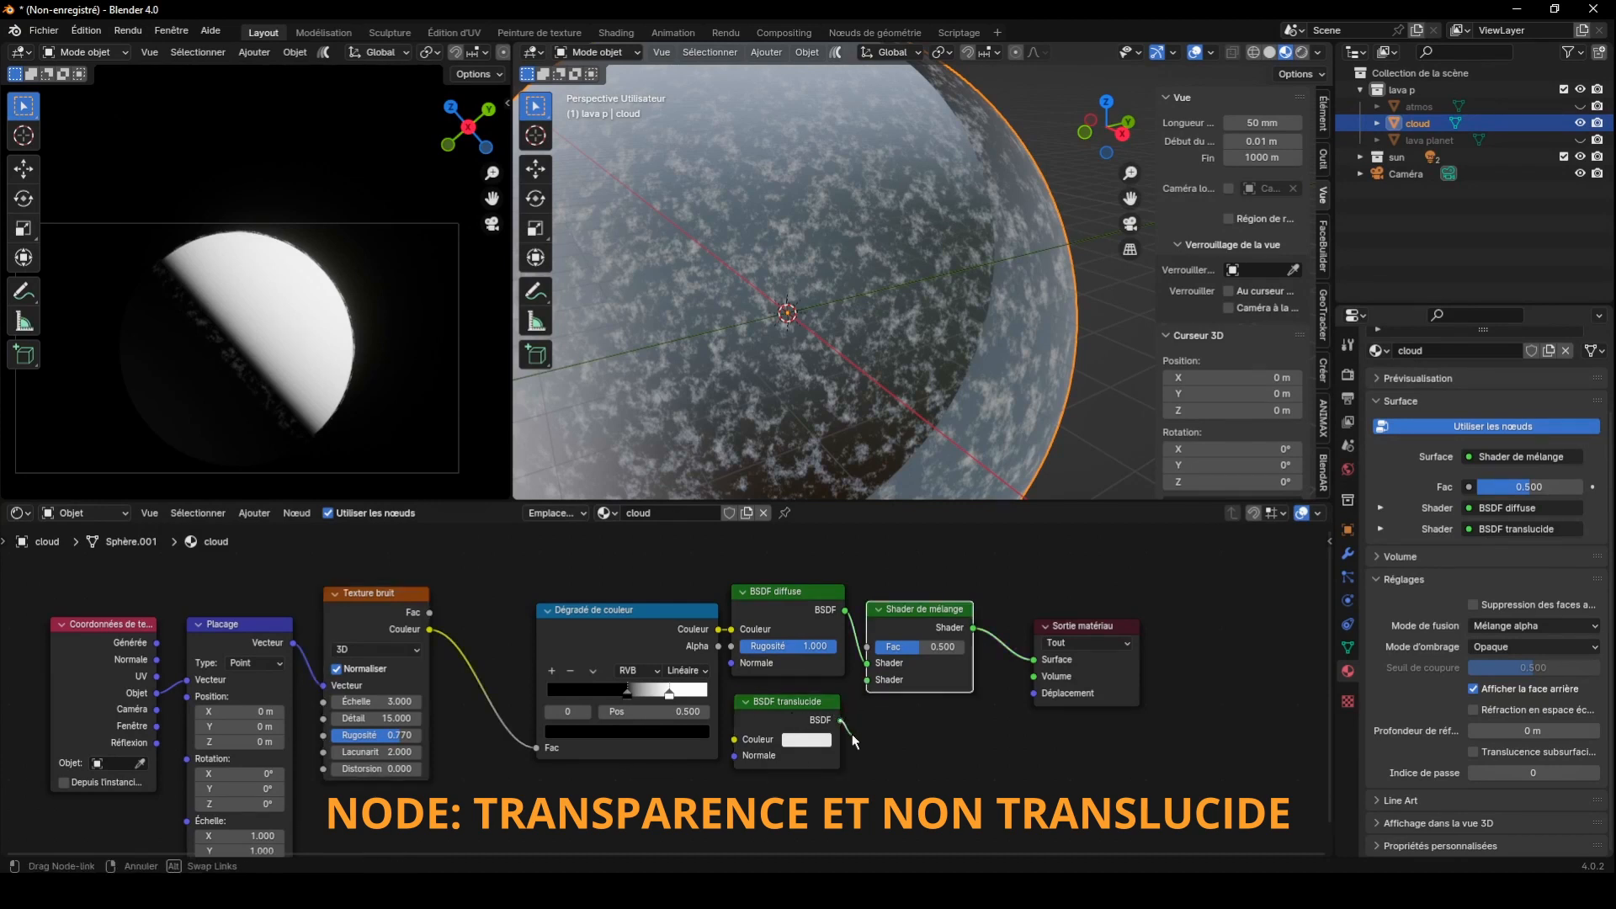
{"action": "left_click_drag", "start_coordinate": [834, 788], "coordinate": [772, 712]}
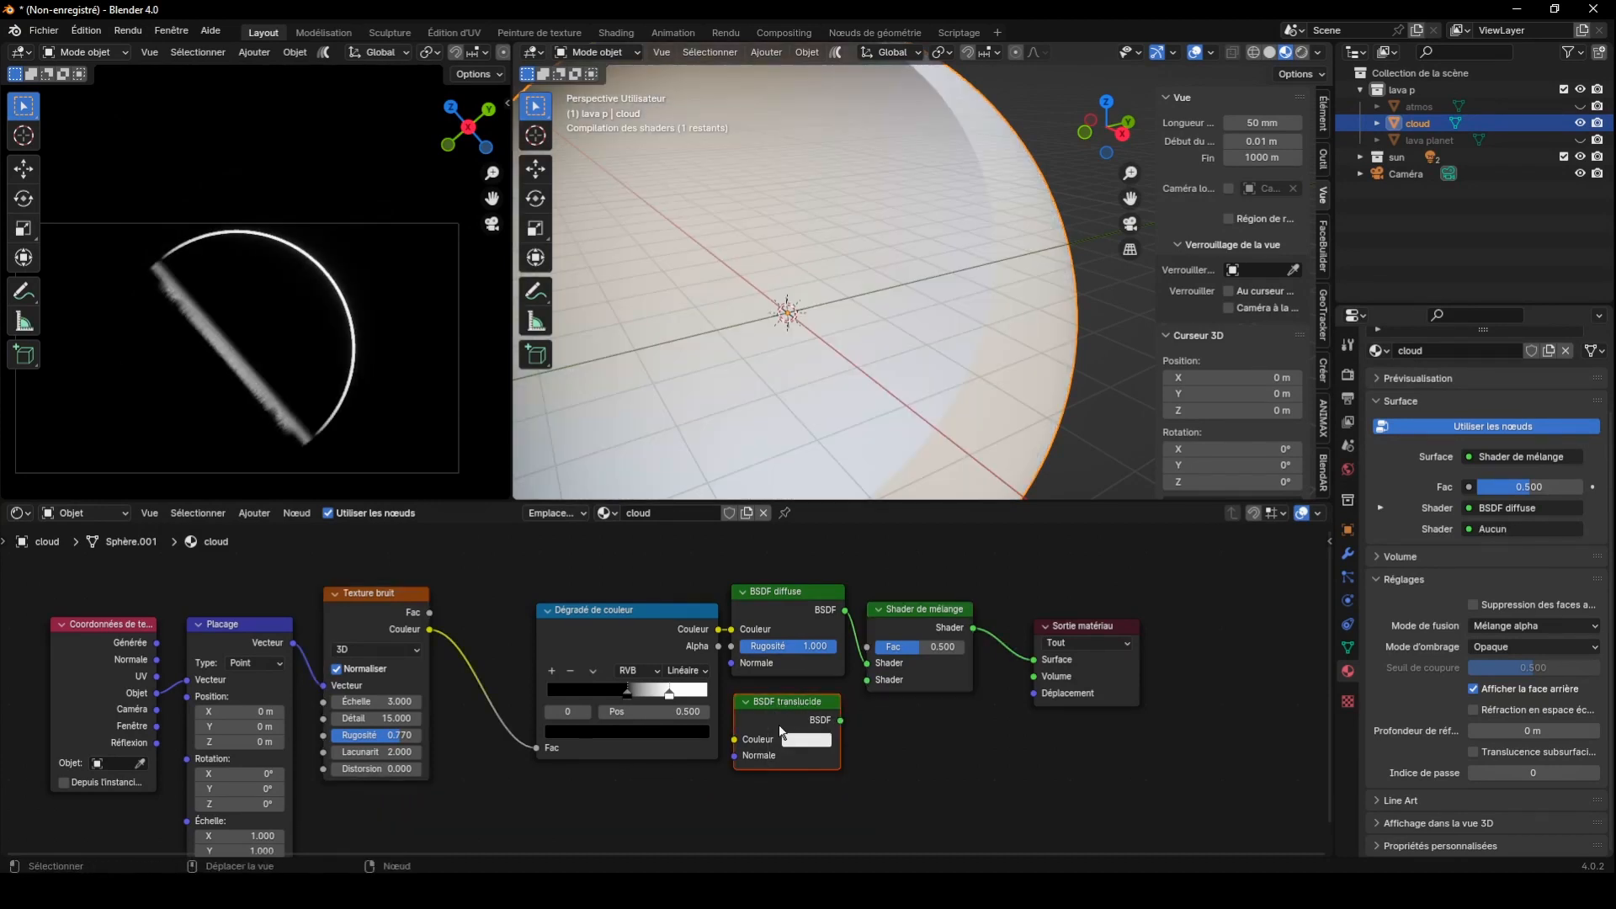
{"action": "key", "text": "x"}
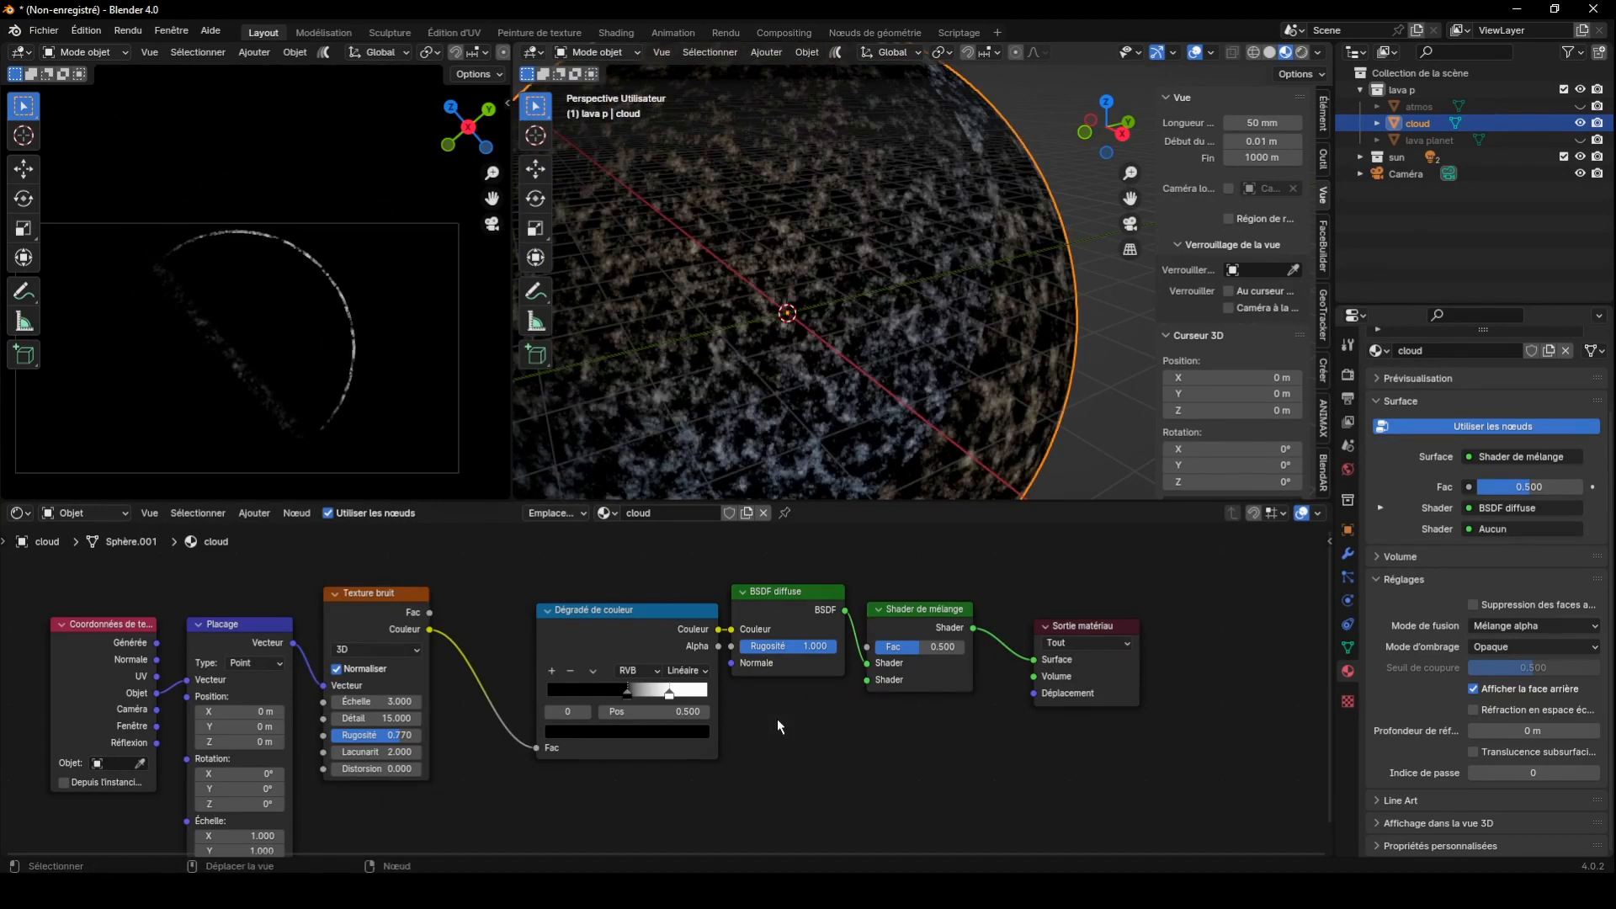
Add a Transparent BSDF below the Diffuse BSDF and connect it to the Mix Shader's second shader input
{"action": "left_click", "coordinate": [254, 513]}
{"action": "mouse_move", "coordinate": [290, 606]}
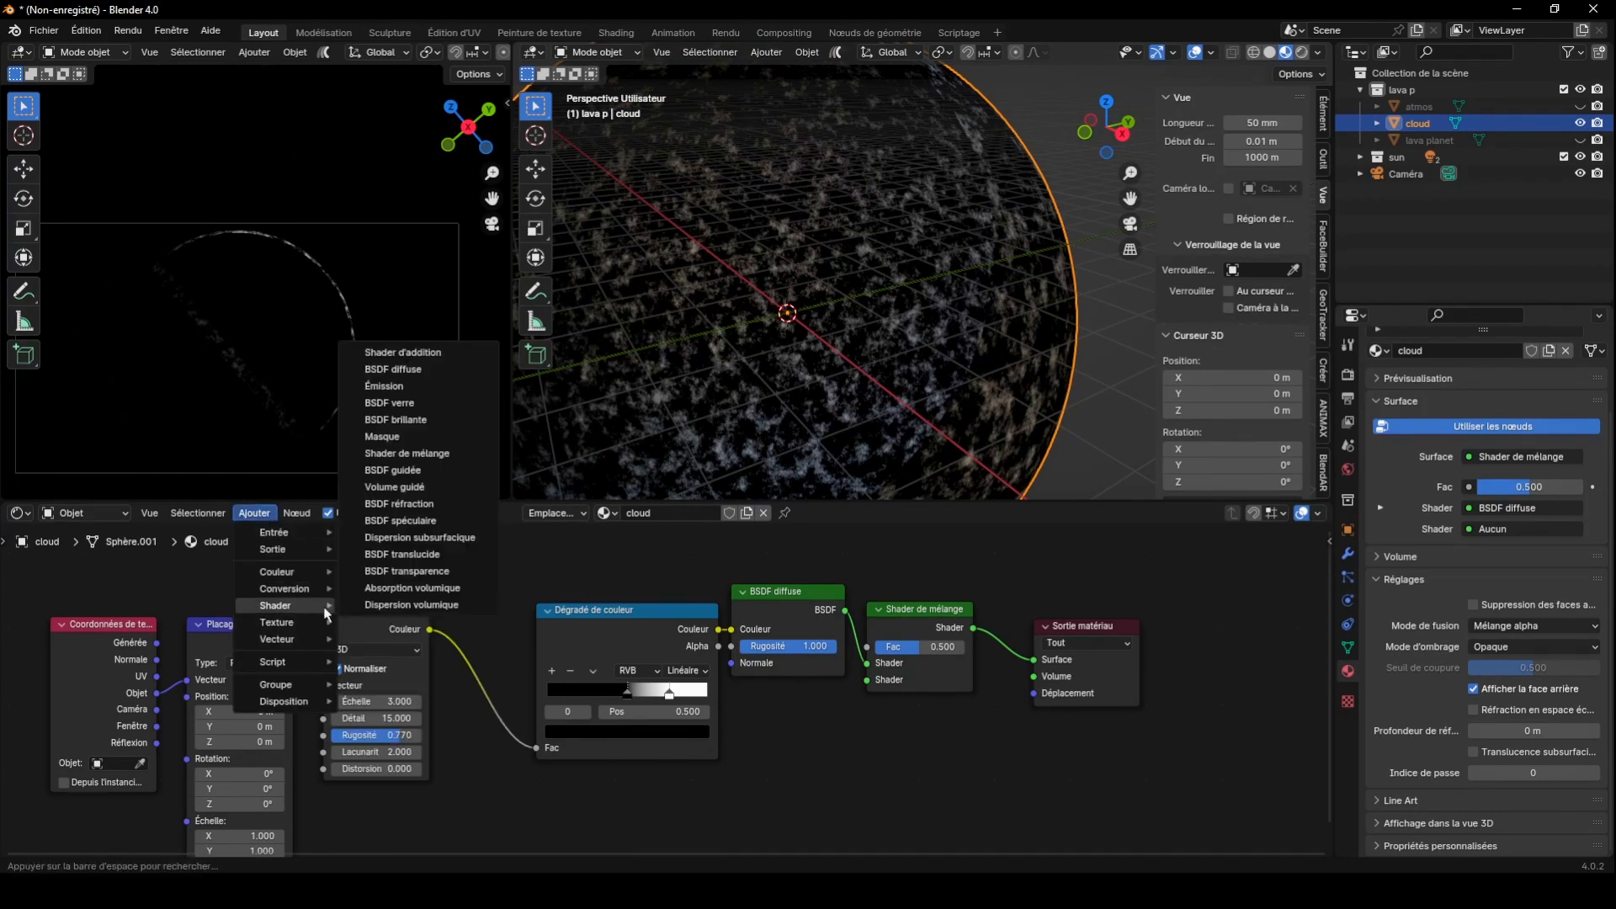
{"action": "left_click", "coordinate": [407, 570]}
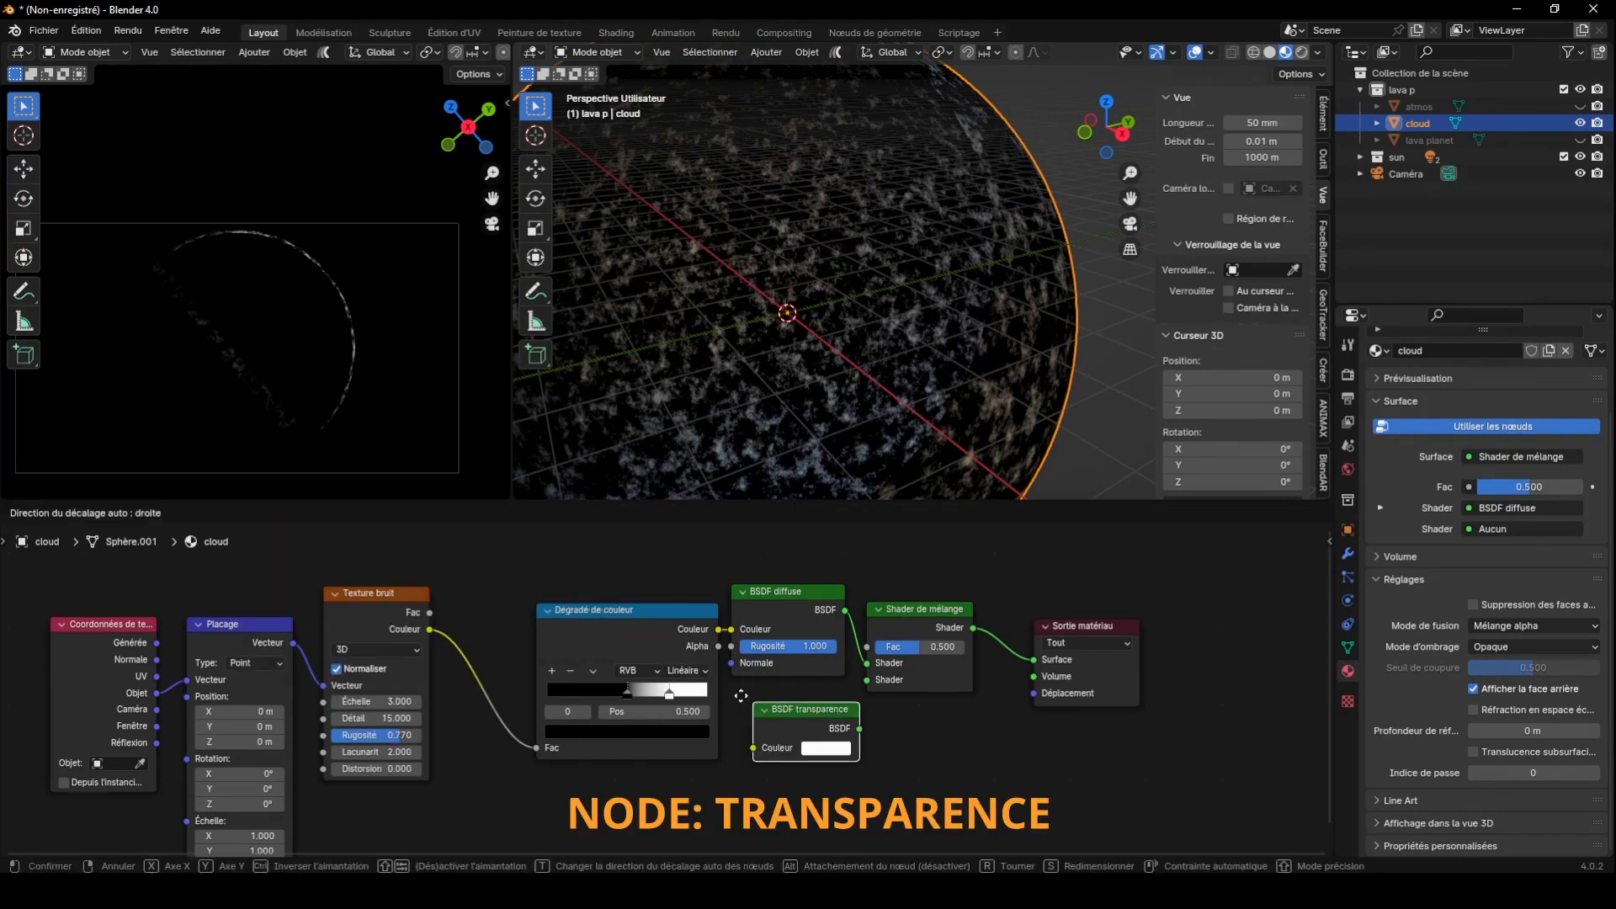
{"action": "left_click", "coordinate": [776, 706]}
{"action": "left_click_drag", "start_coordinate": [845, 721], "coordinate": [867, 679]}
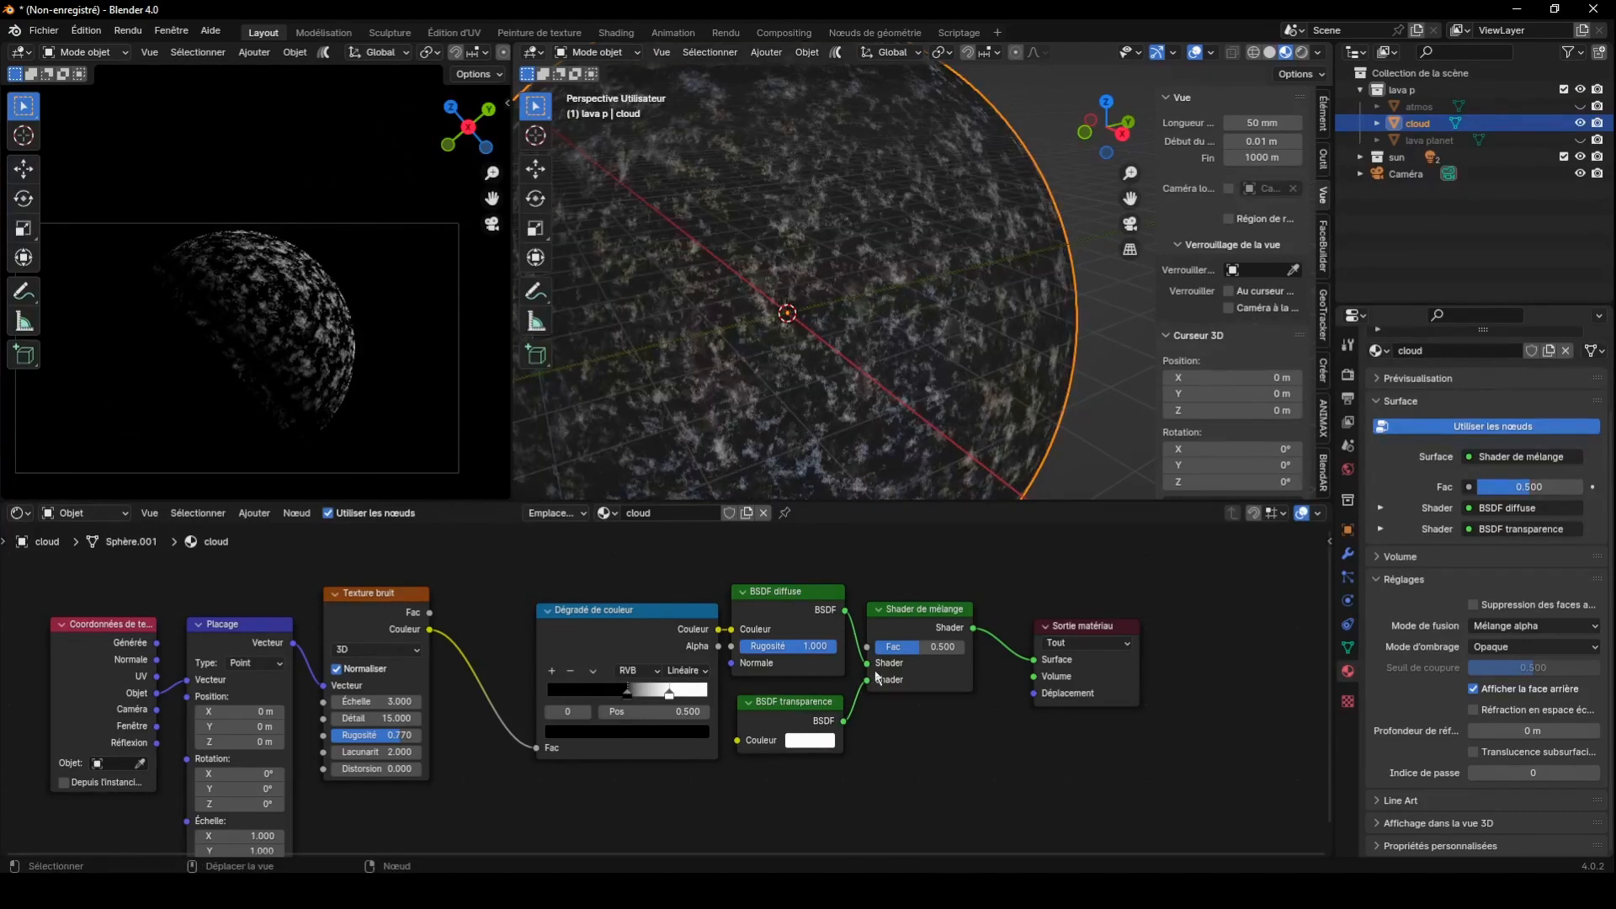
Unhide the lava planet and atmos objects, and enlarge the rendered camera viewport to show the whole planet
{"action": "left_click_drag", "start_coordinate": [1581, 140], "coordinate": [1581, 106]}
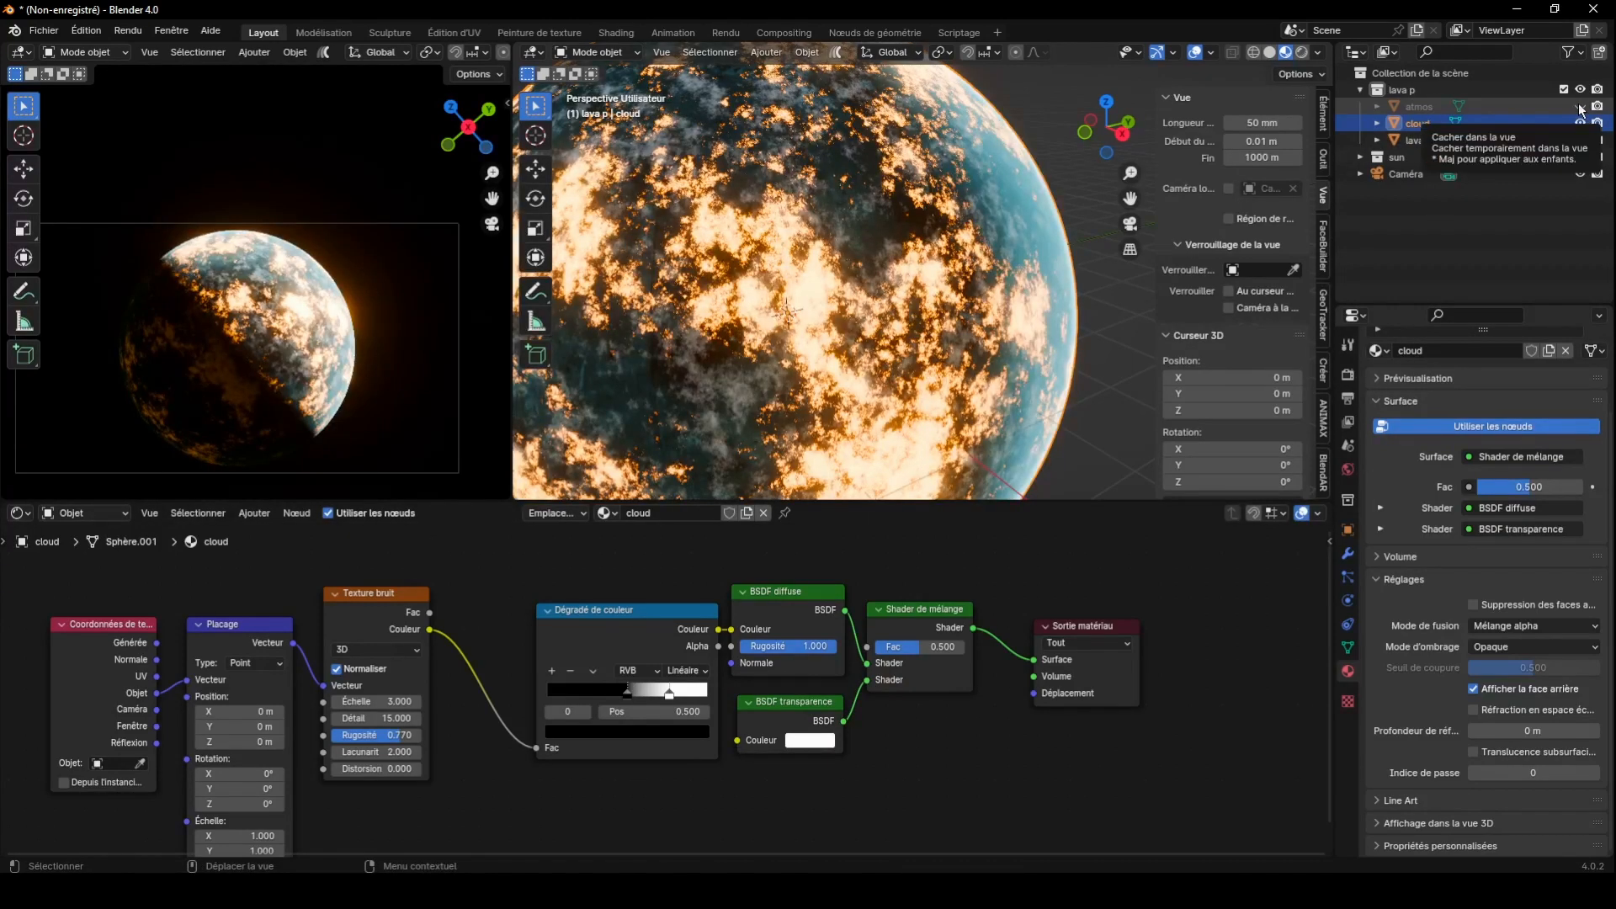
{"action": "scroll", "coordinate": [874, 297], "scroll_direction": "down", "scroll_amount": 4}
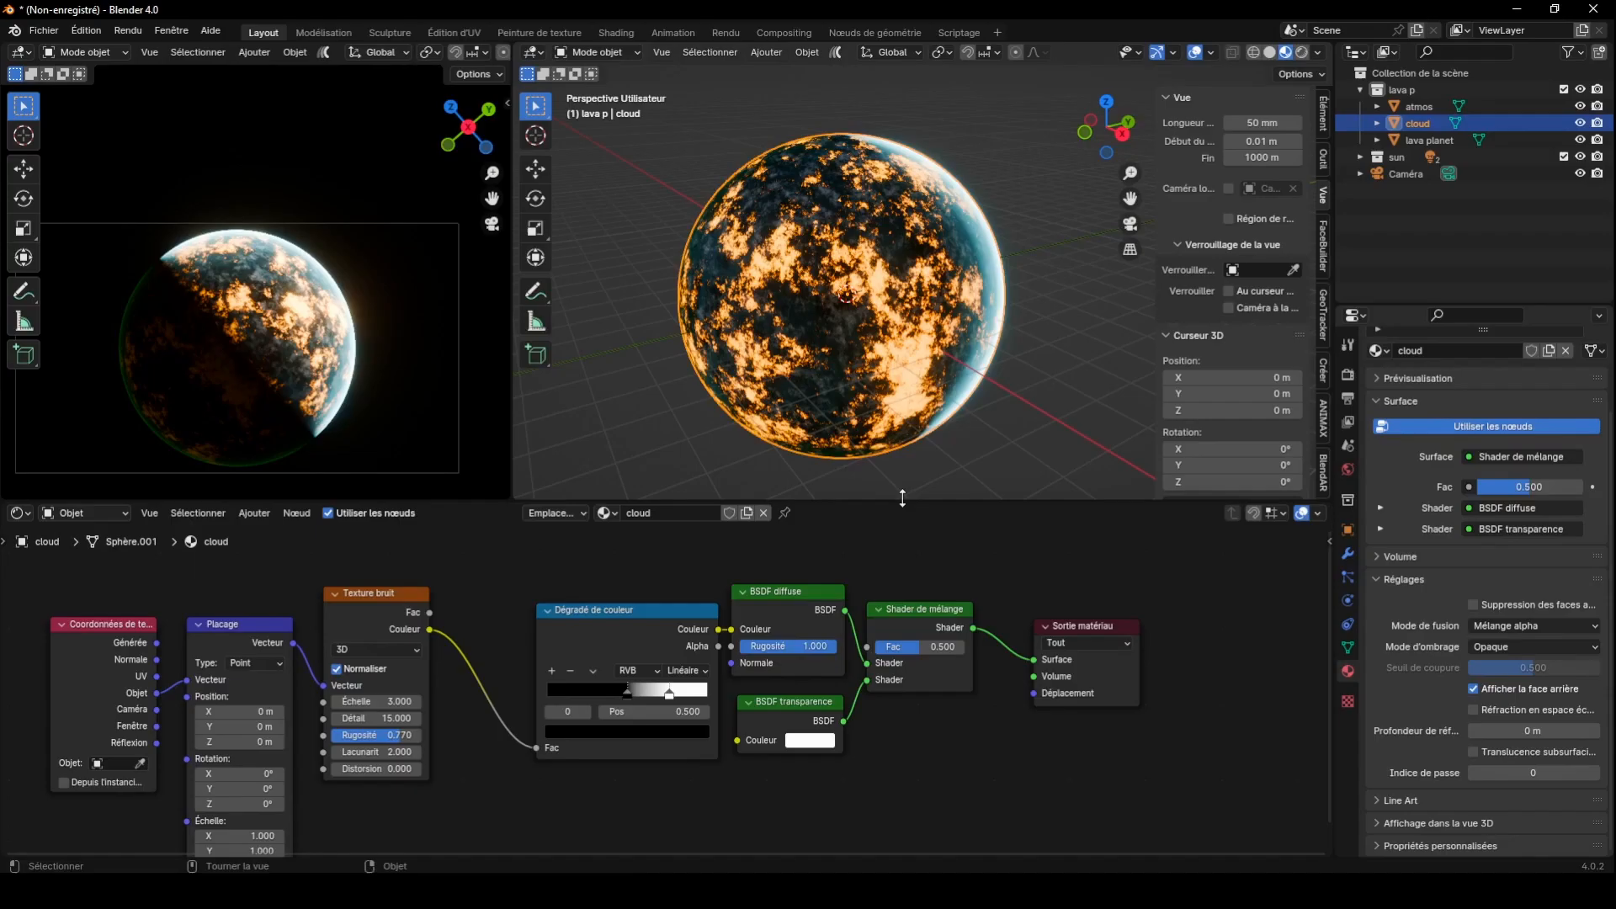
{"action": "left_click_drag", "start_coordinate": [471, 584], "coordinate": [471, 722]}
{"action": "left_click_drag", "start_coordinate": [508, 525], "coordinate": [1100, 434]}
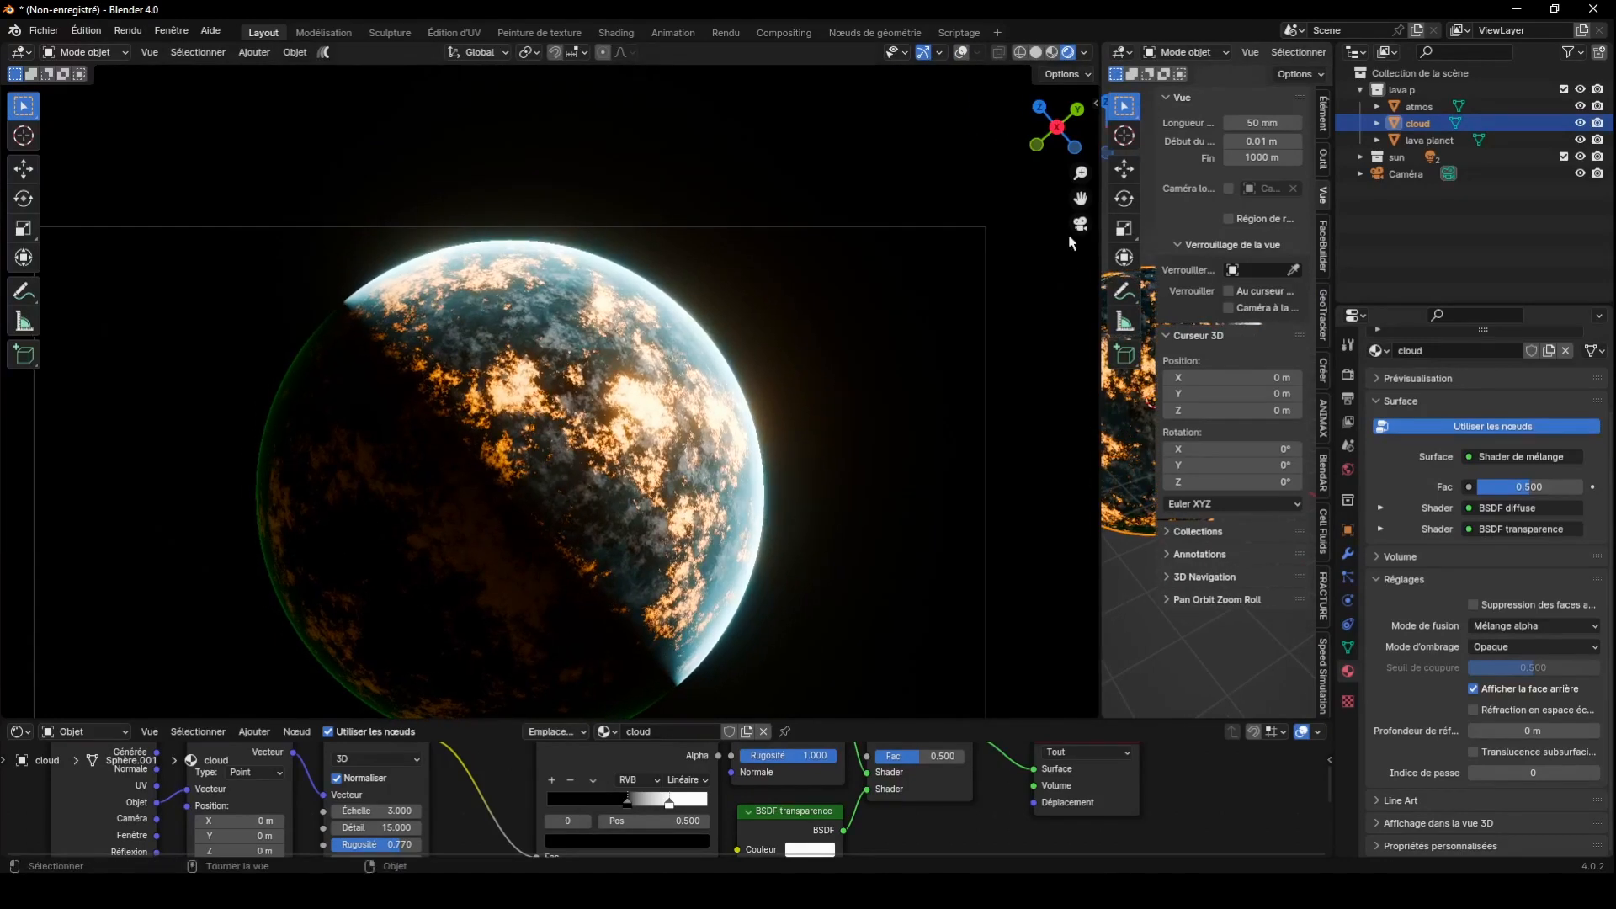
{"action": "left_click_drag", "start_coordinate": [1081, 197], "coordinate": [43, 106]}
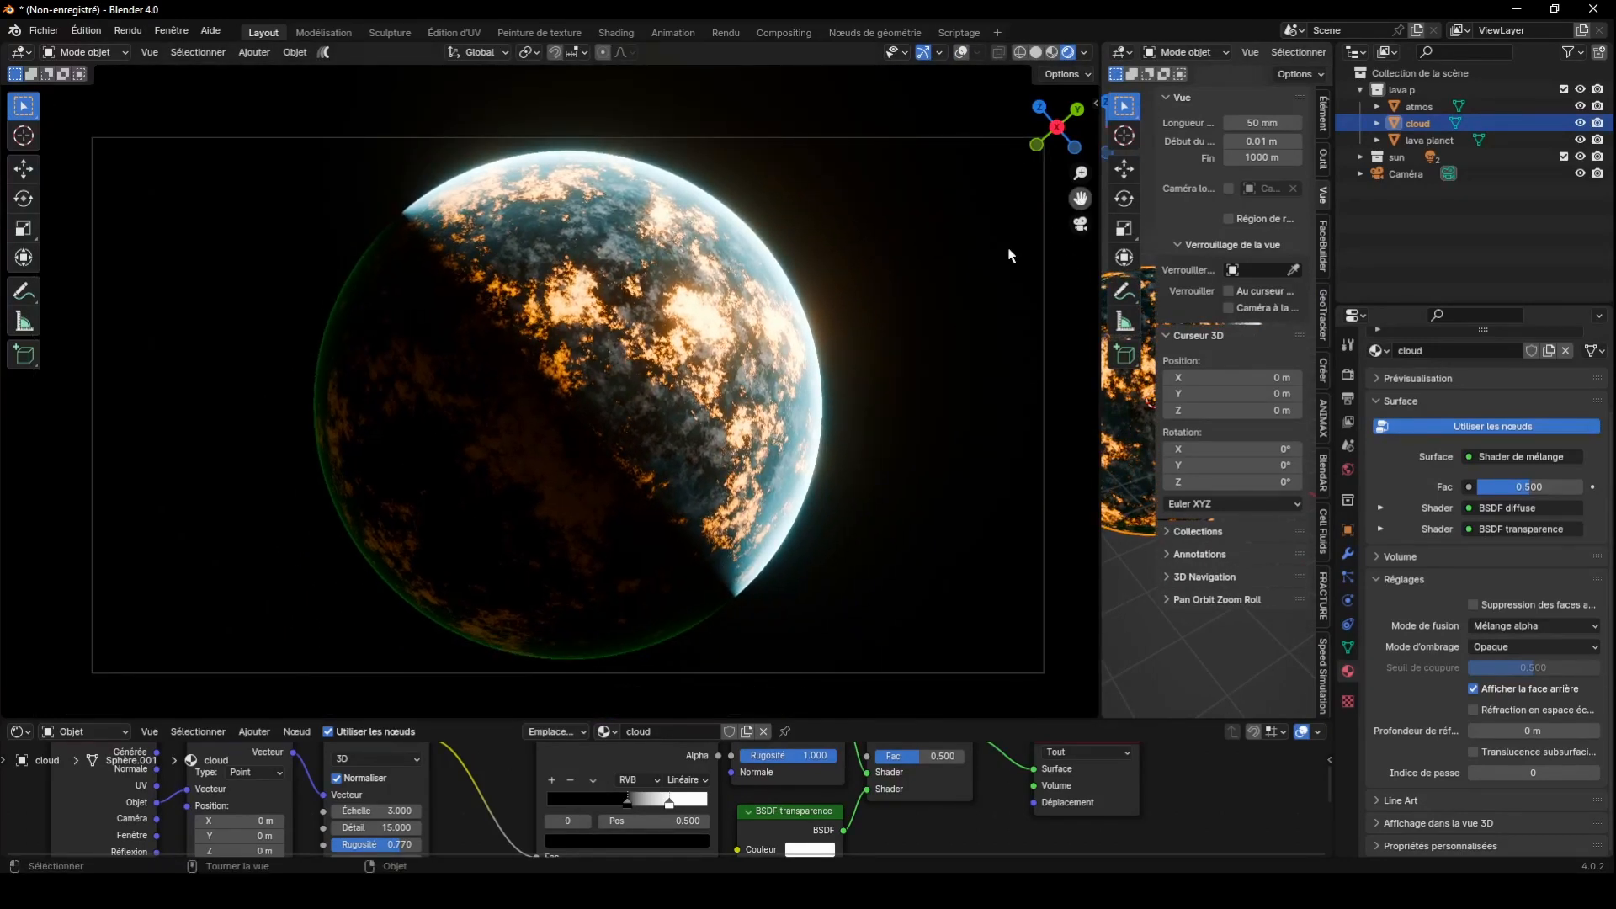
Lock the camera to the view and orbit it around the planet to frame the lit side from another angle
{"action": "left_click", "coordinate": [44, 31]}
{"action": "key", "text": "n"}
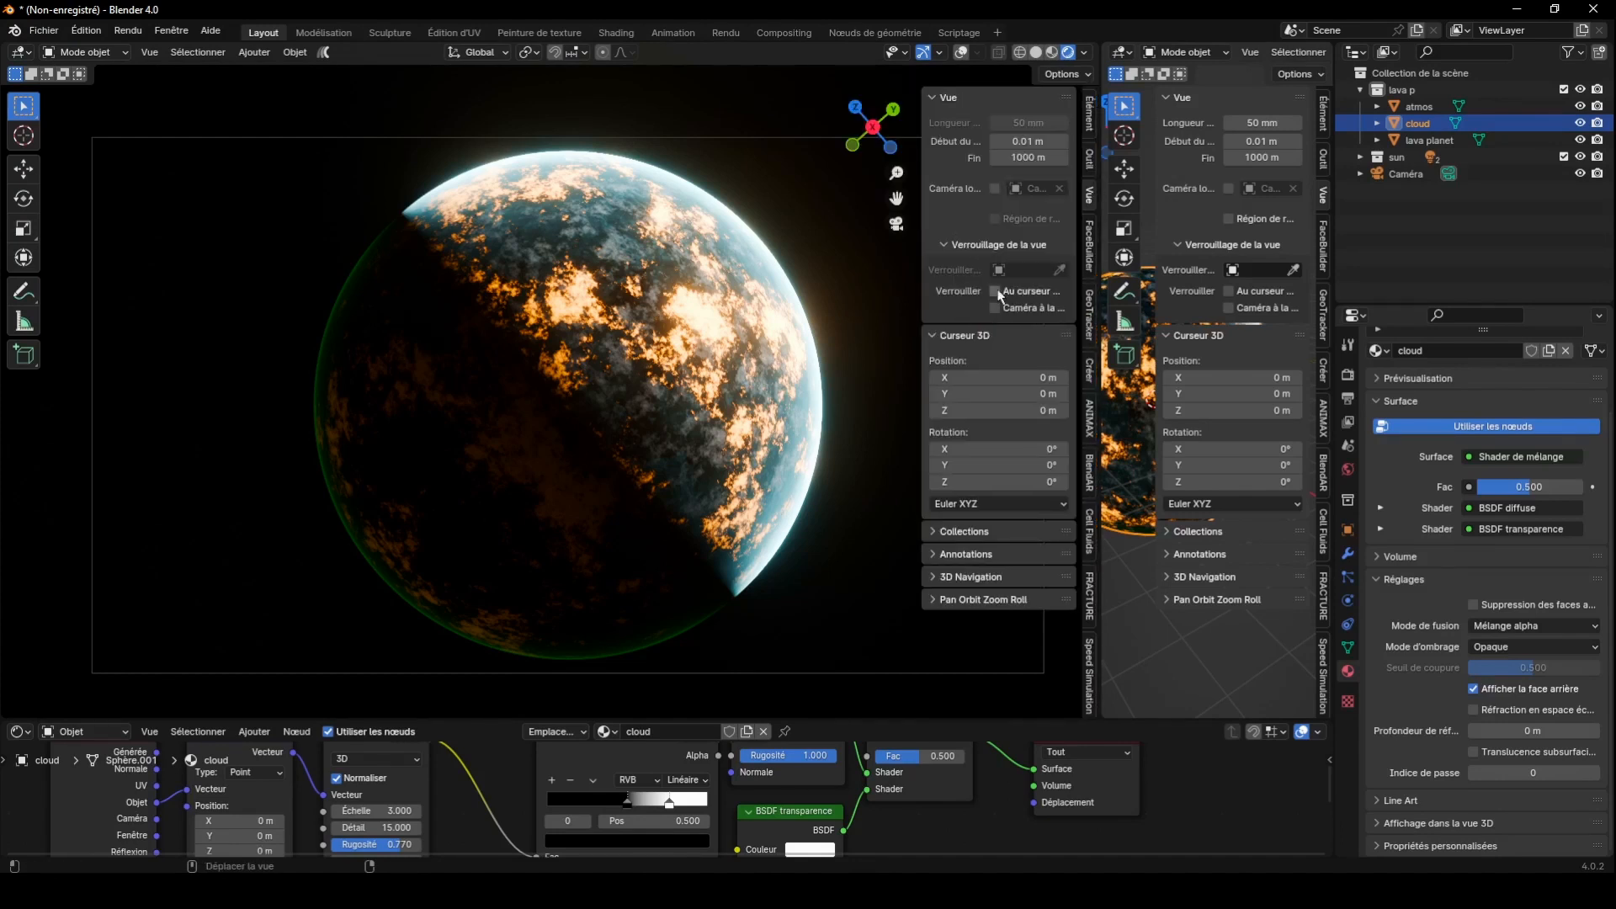
{"action": "key", "text": "n"}
{"action": "middle_click_drag", "start_coordinate": [505, 378], "coordinate": [745, 318]}
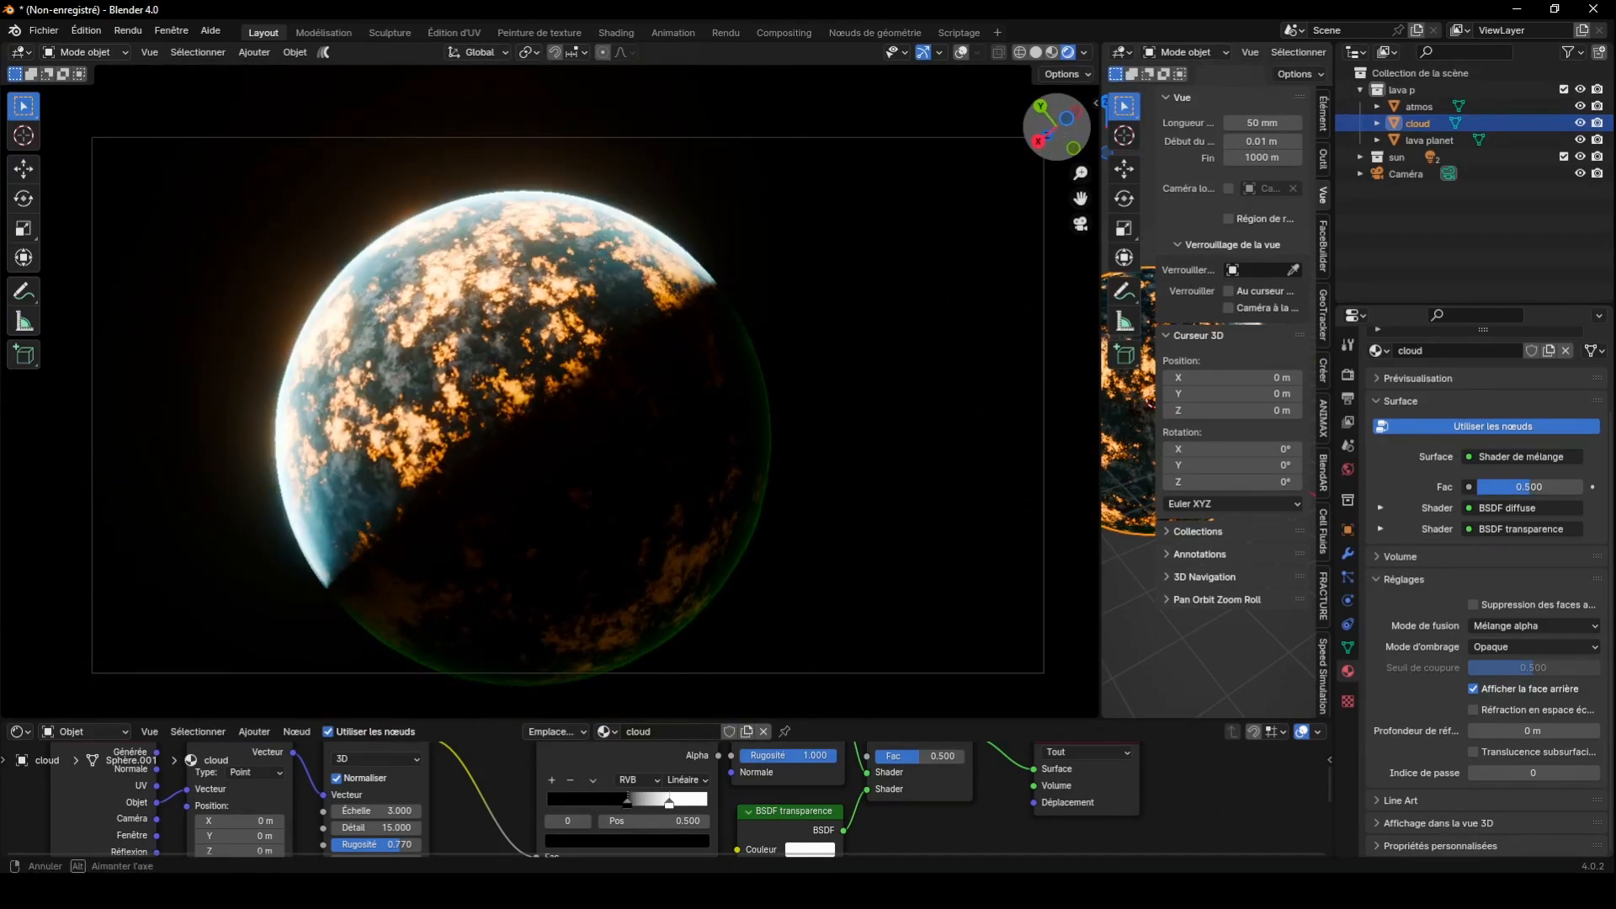
Roll the camera by about -84.9° around the view's Z axis and shift it to fit the planet inside the frame
{"action": "left_click", "coordinate": [1407, 174]}
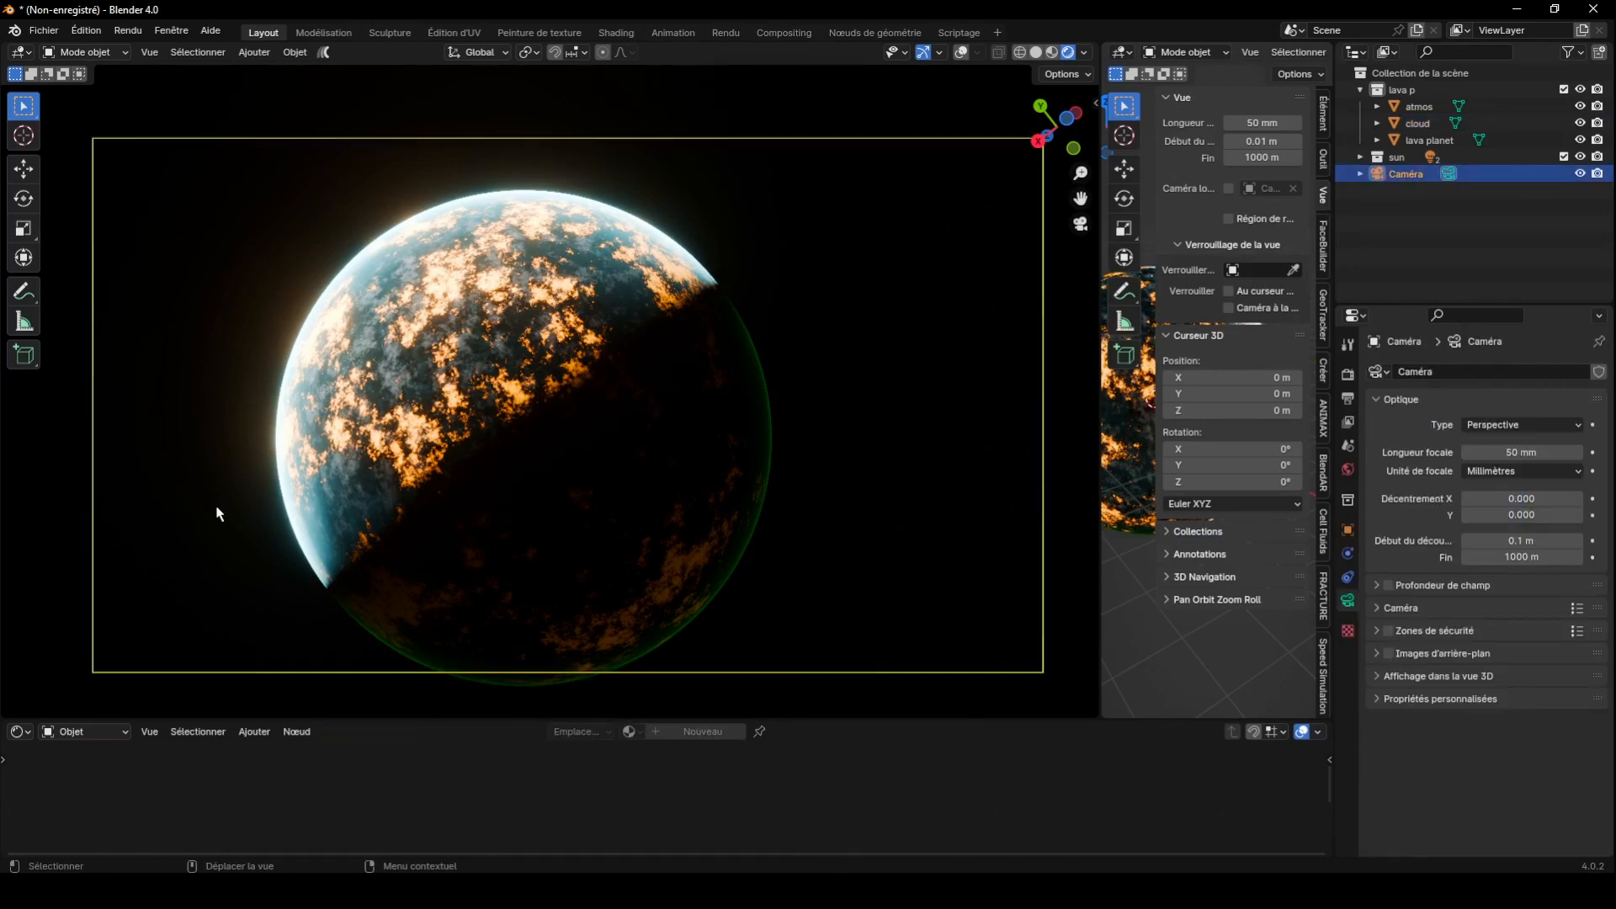
{"action": "key", "text": "r"}
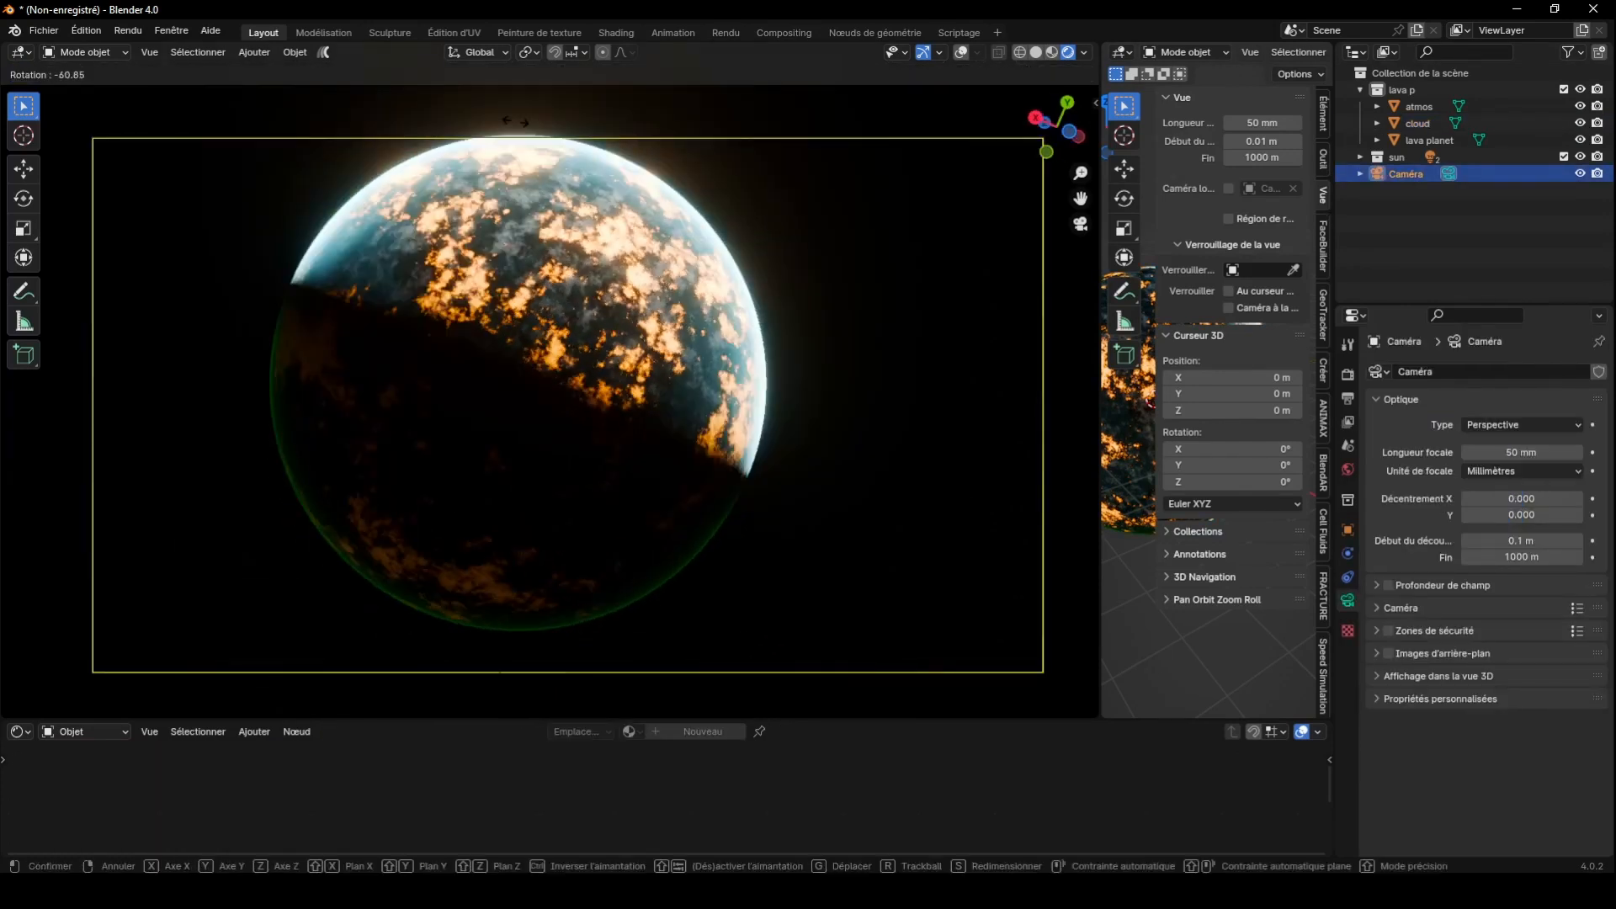
{"action": "left_click", "coordinate": [1056, 154]}
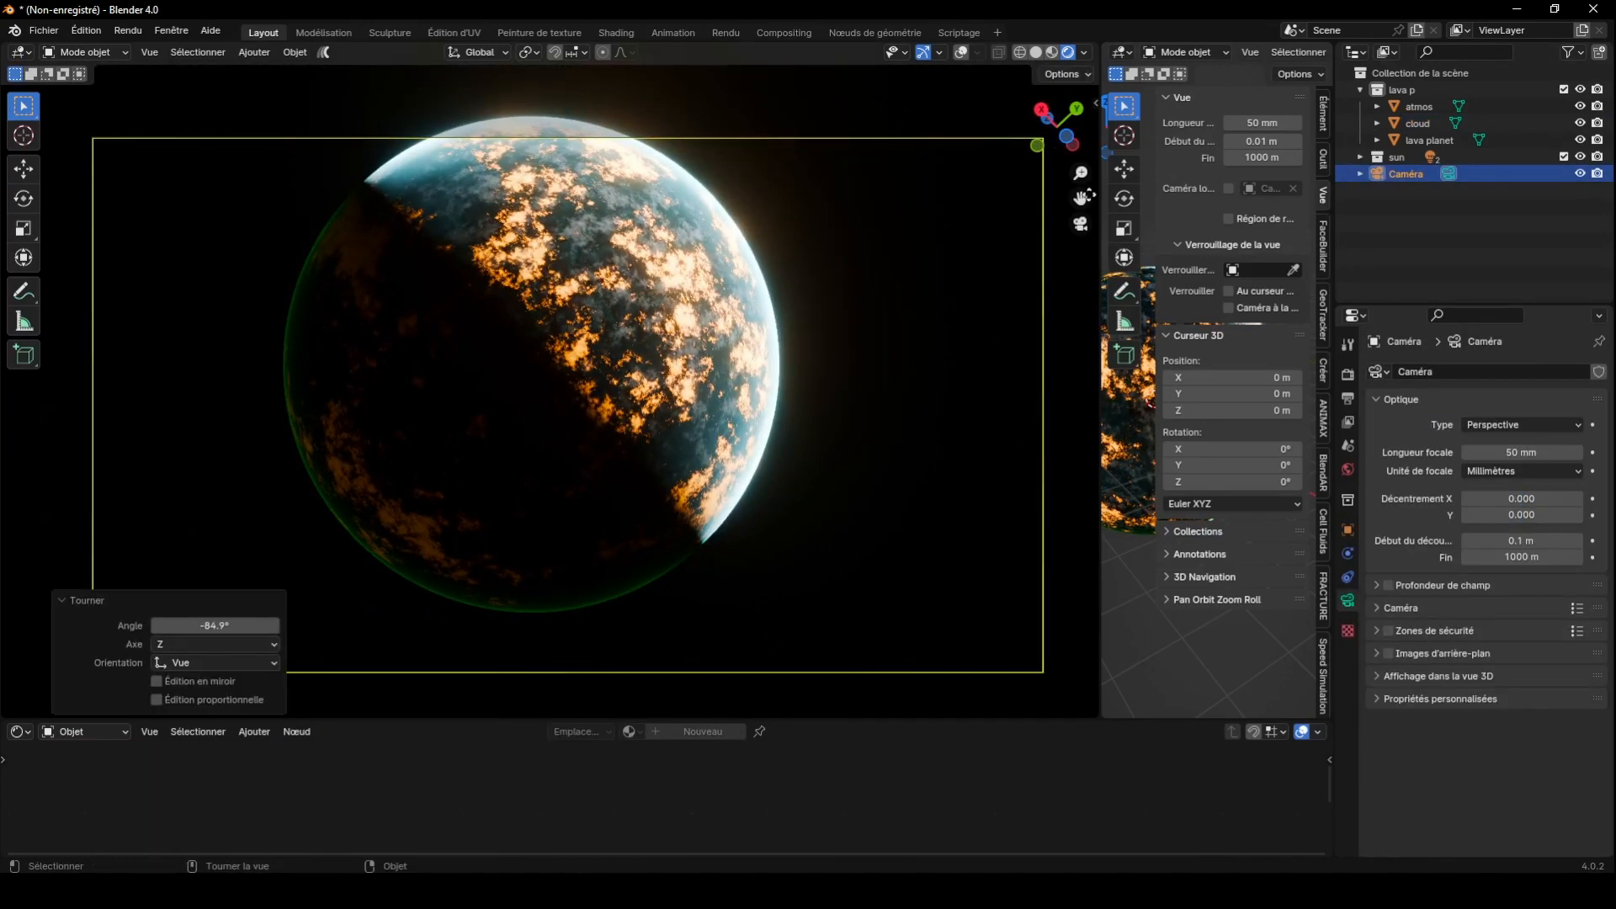
{"action": "left_click_drag", "start_coordinate": [1081, 199], "coordinate": [1078, 254]}
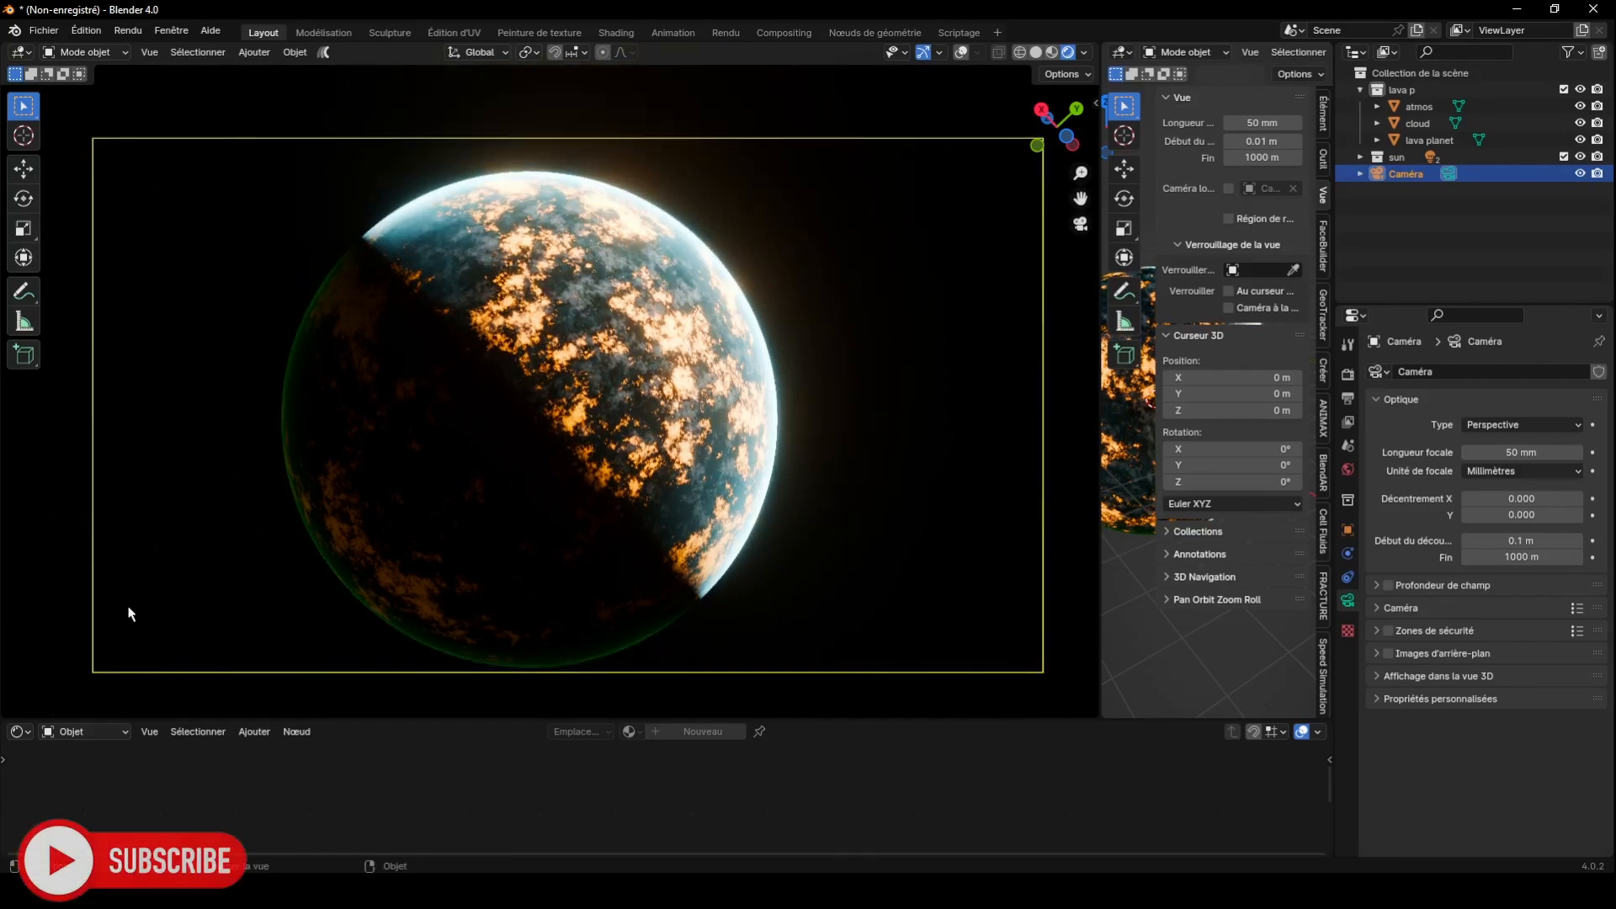